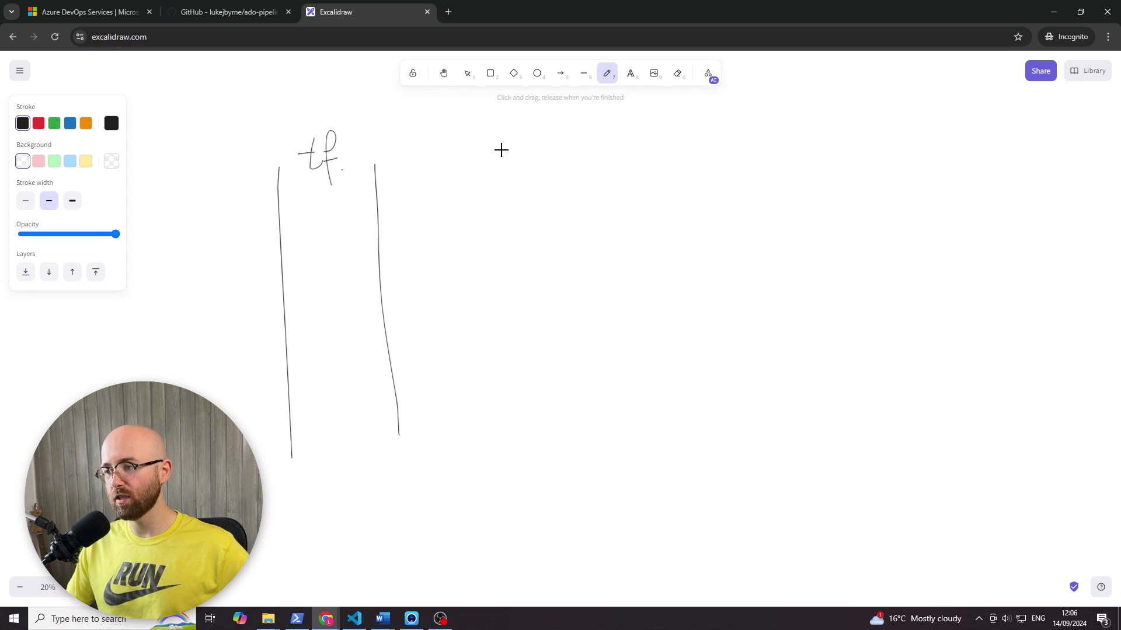
Step: Handwrite list item "1) basic" beside the tf column and draw a long downward arrow inside the column
drag(494, 149, 496, 172)
mouse_move(506, 128)
mouse_down()
mouse_move(516, 185)
mouse_move(601, 167)
mouse_move(531, 186)
mouse_up()
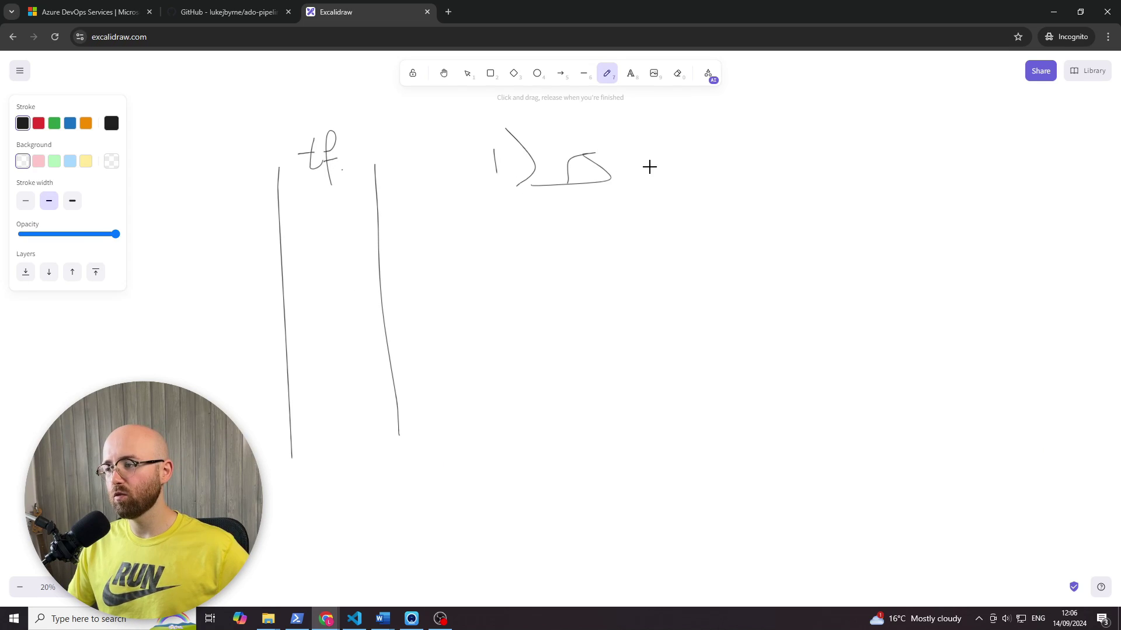
mouse_move(647, 166)
mouse_down()
mouse_move(656, 181)
mouse_move(692, 168)
mouse_move(735, 173)
mouse_up()
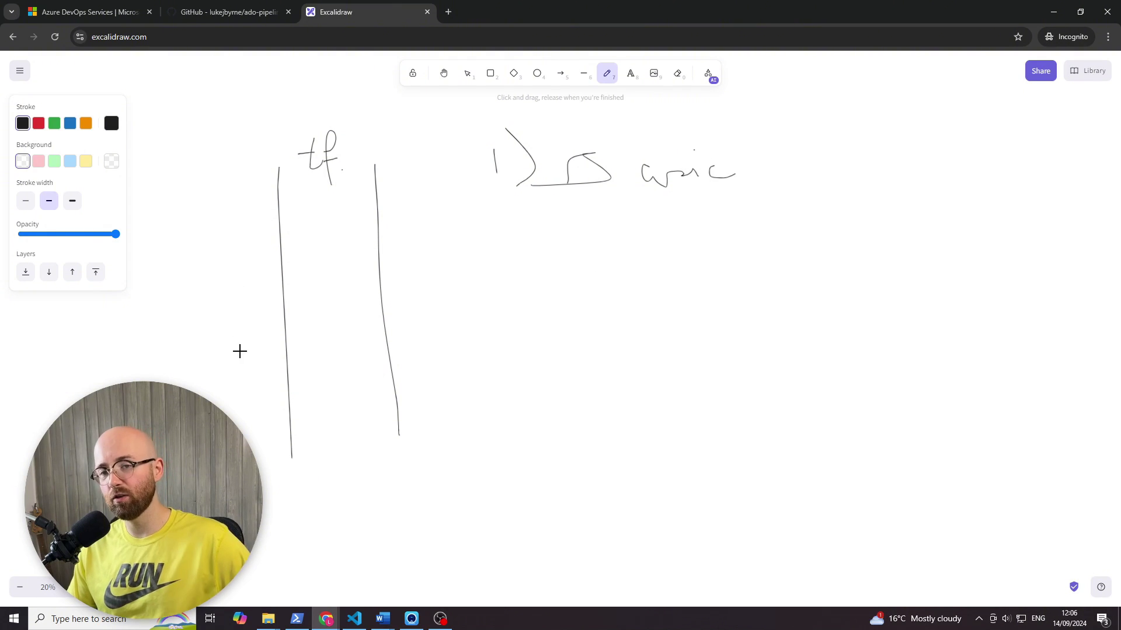
mouse_move(326, 185)
mouse_down()
mouse_move(306, 423)
mouse_move(325, 428)
mouse_up()
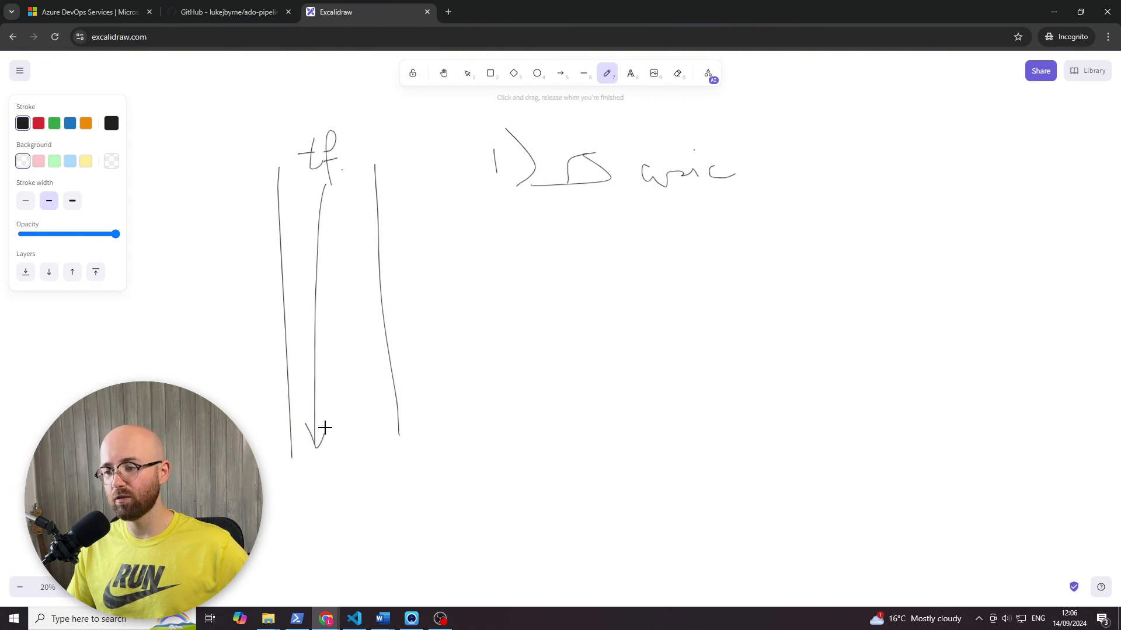
Step: Continue the handwritten list with items "2) state", "3) valid" and "4) prod"
mouse_move(511, 244)
mouse_down()
mouse_move(510, 268)
mouse_move(530, 268)
mouse_up()
drag(517, 223, 537, 293)
mouse_move(518, 337)
mouse_down()
mouse_move(530, 355)
mouse_move(565, 330)
mouse_move(554, 375)
mouse_up()
drag(586, 251, 590, 259)
mouse_move(594, 214)
mouse_down()
mouse_move(608, 279)
mouse_move(650, 219)
mouse_move(664, 243)
mouse_move(699, 243)
mouse_move(678, 237)
mouse_up()
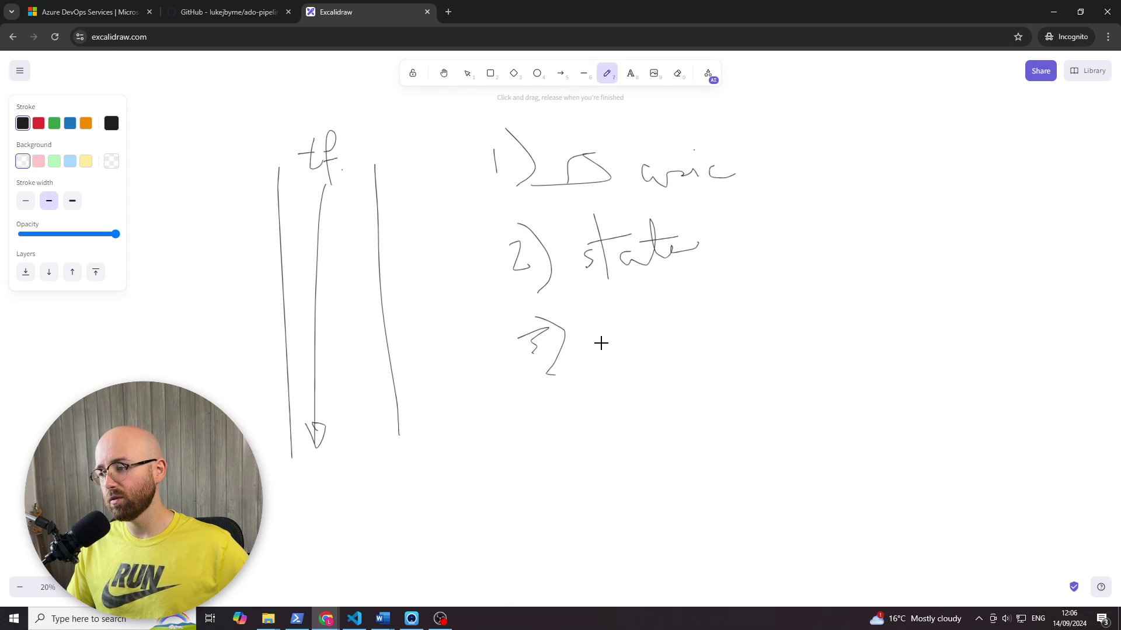
mouse_move(601, 343)
mouse_down()
mouse_move(612, 327)
mouse_move(667, 339)
mouse_move(680, 308)
mouse_up()
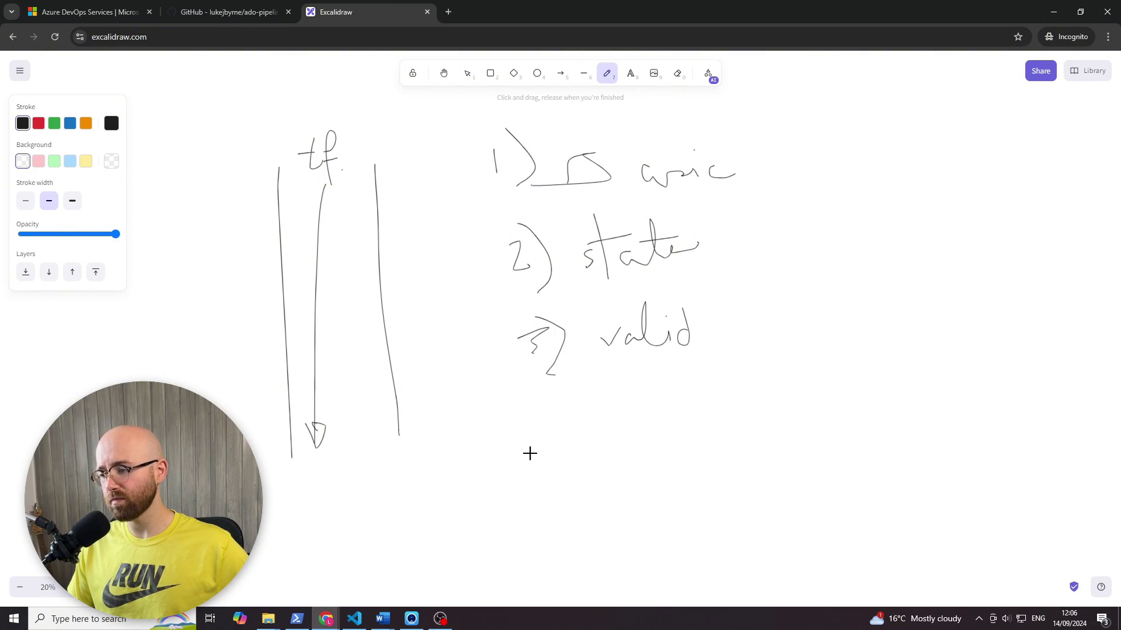
mouse_move(544, 425)
mouse_down()
mouse_move(566, 433)
mouse_move(554, 455)
mouse_move(698, 415)
mouse_move(717, 425)
mouse_up()
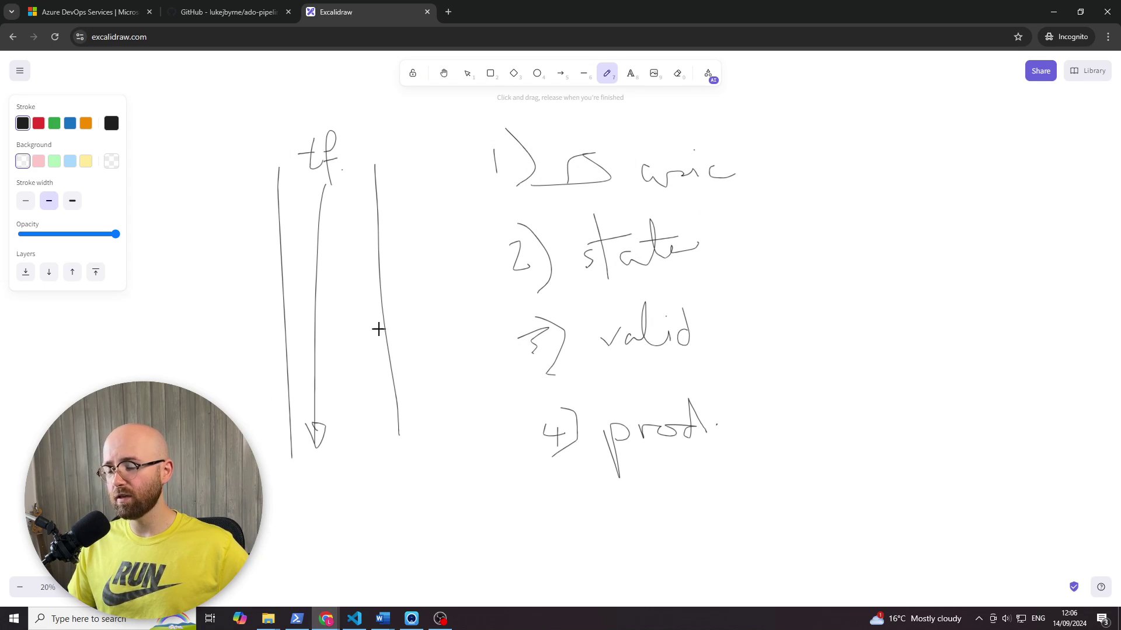
Step: Divide the tf column with three horizontal lines, thicken the middle one, and link it to a sketched person with a tick and a cross
drag(274, 241, 368, 250)
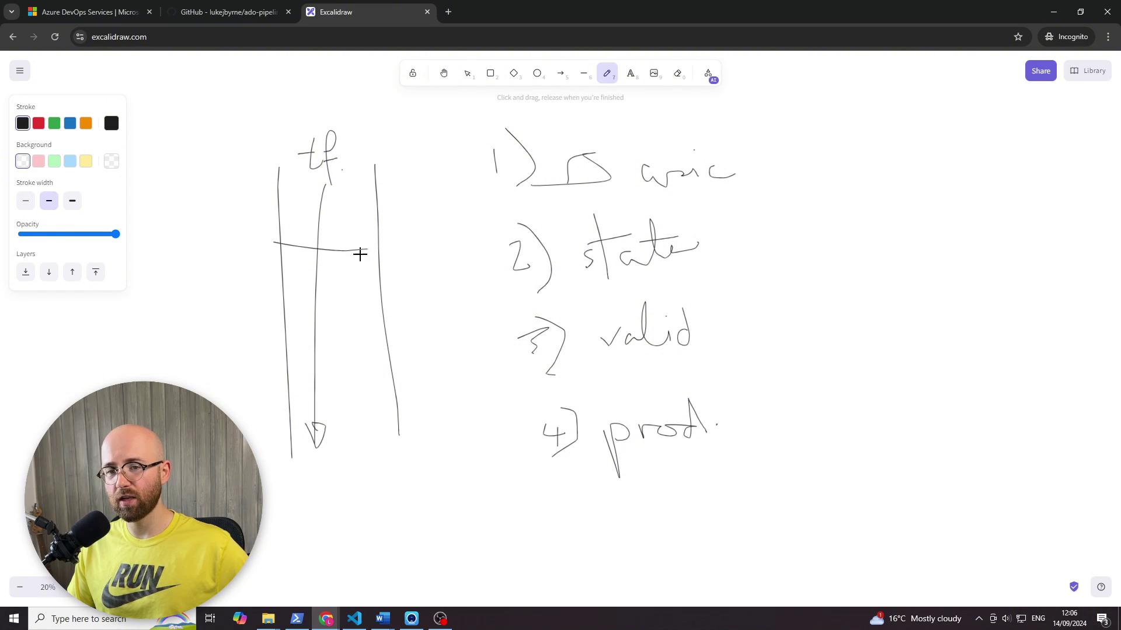
drag(281, 317, 380, 321)
drag(293, 398, 397, 398)
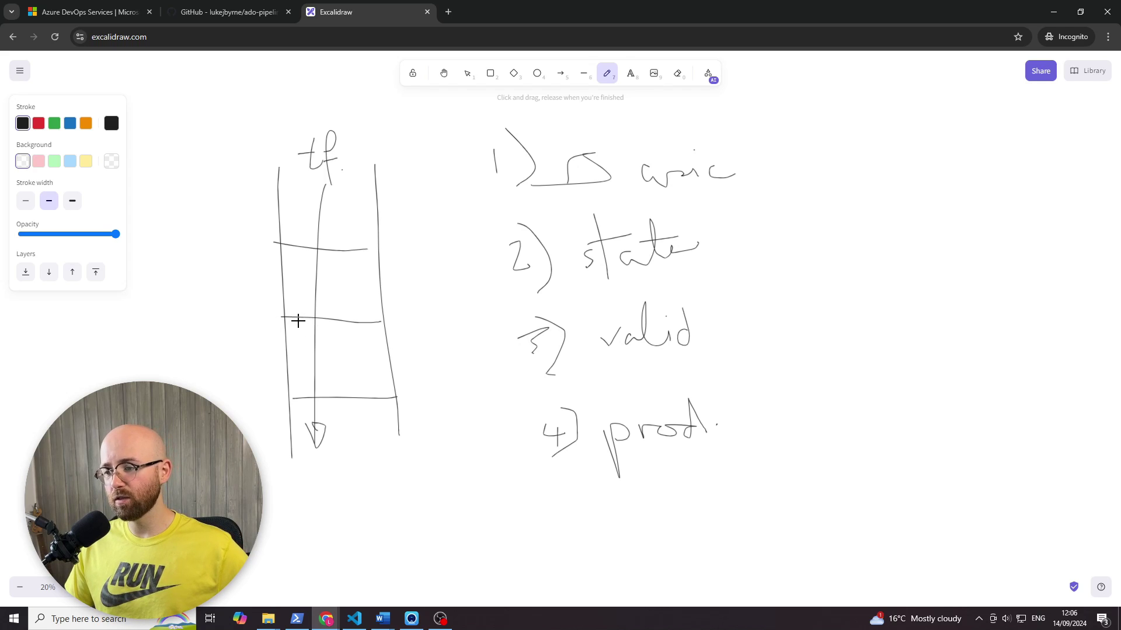
drag(288, 321, 357, 321)
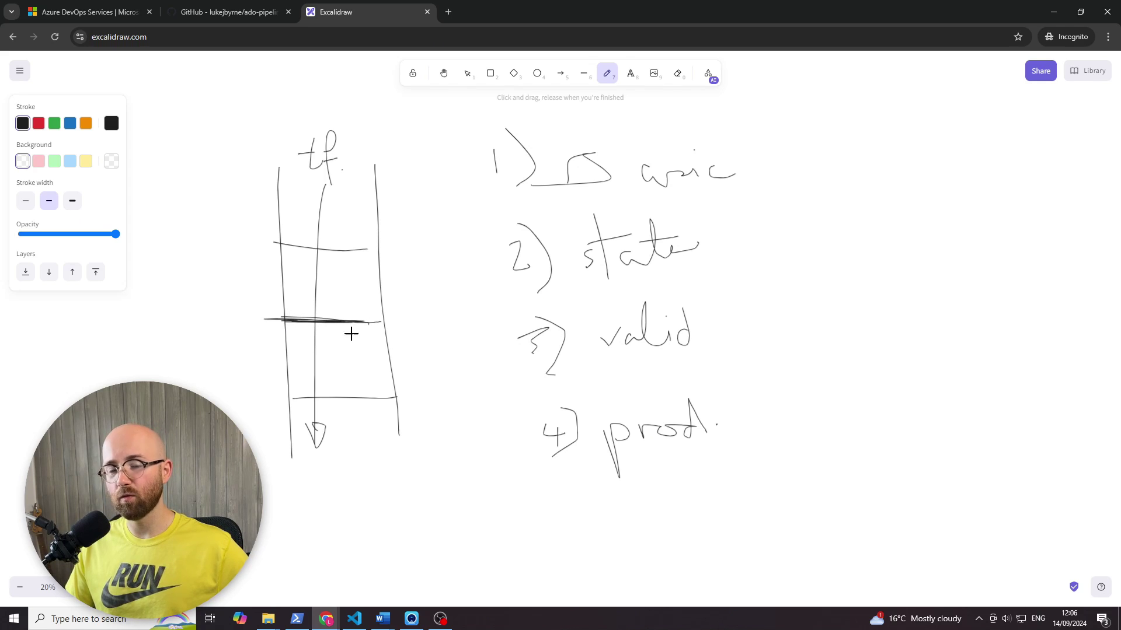
mouse_move(186, 334)
mouse_down()
mouse_move(170, 344)
mouse_move(199, 352)
mouse_up()
mouse_move(200, 325)
mouse_down()
mouse_move(292, 305)
mouse_move(195, 325)
mouse_move(279, 328)
mouse_move(250, 332)
mouse_move(271, 330)
mouse_up()
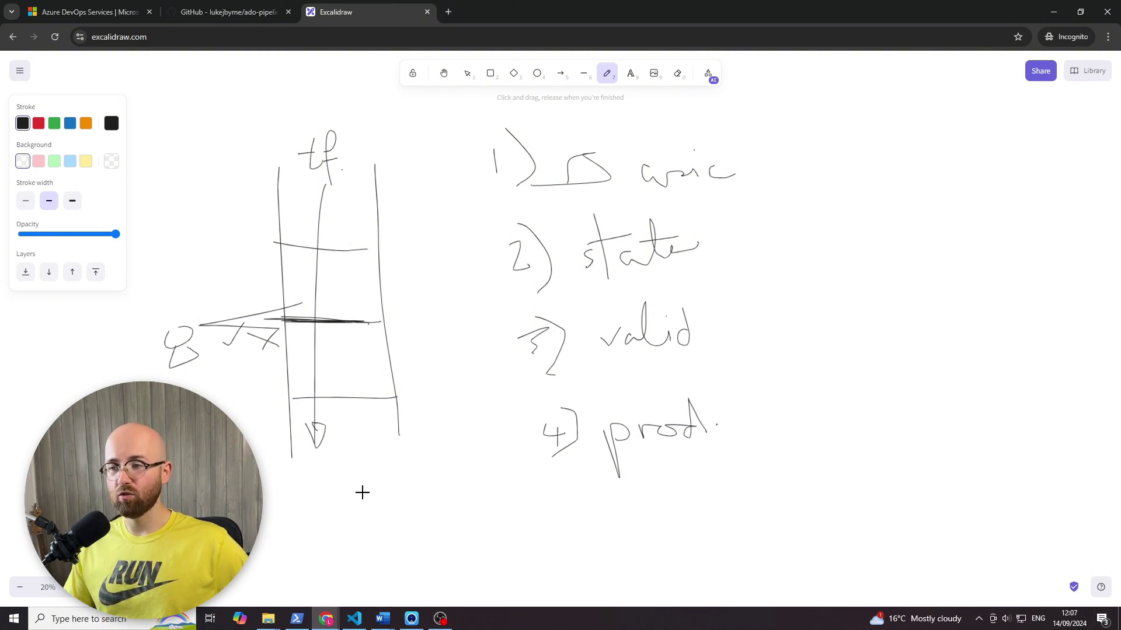
Step: Draw a second, wider column open at its base, stepping down from the lower end of the tf column
scroll(359, 368, down, 2)
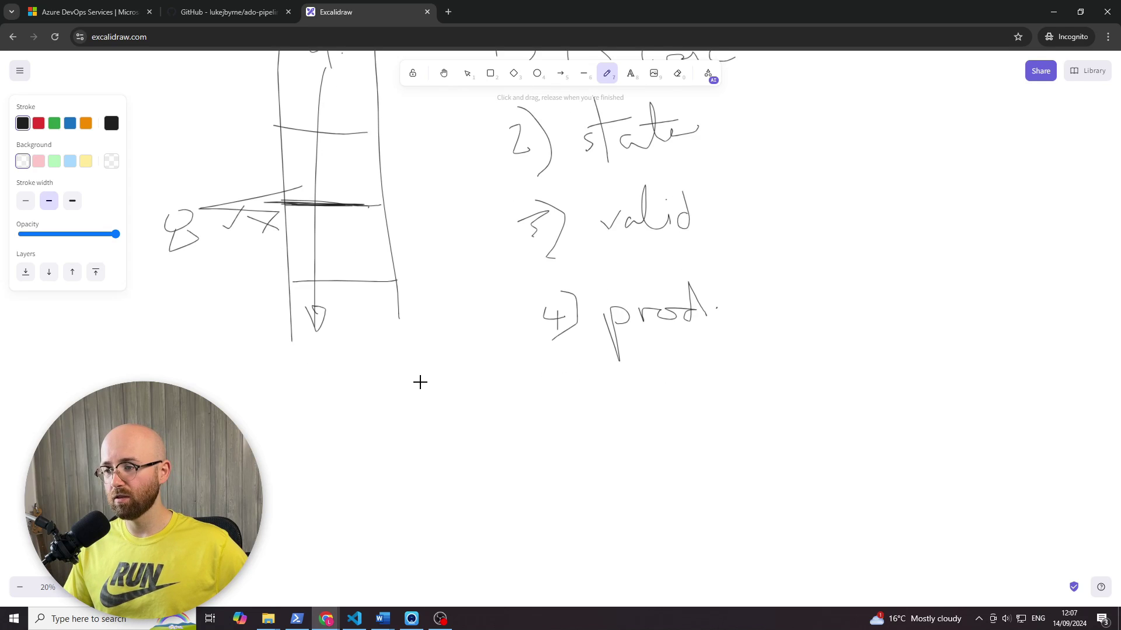
mouse_move(400, 315)
mouse_down()
mouse_move(511, 350)
mouse_move(582, 607)
mouse_up()
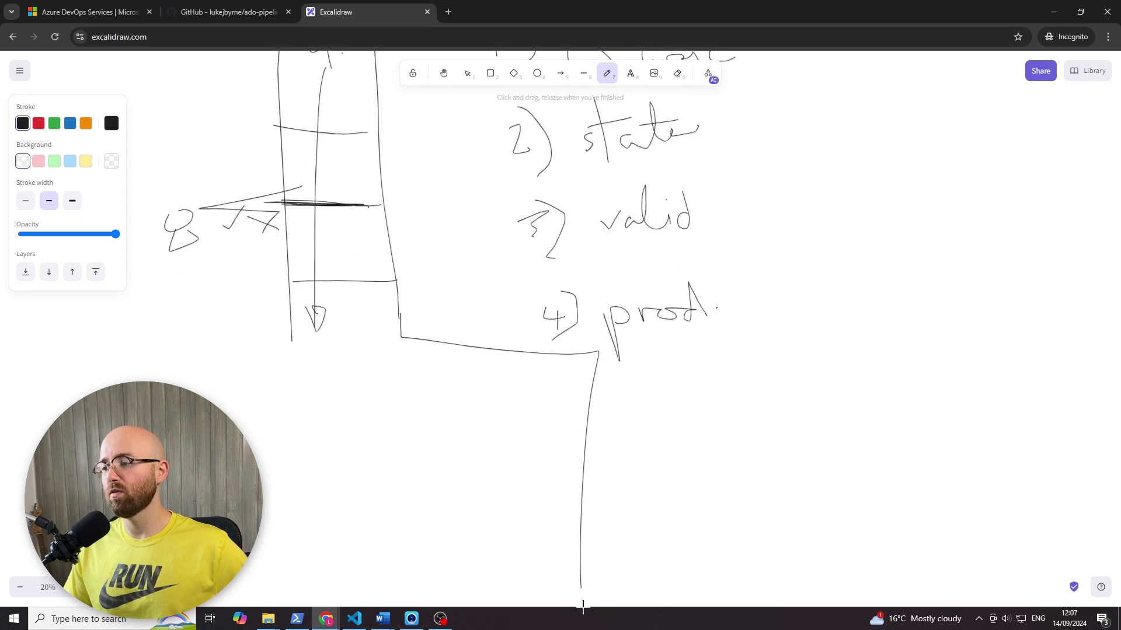
drag(406, 338, 406, 370)
drag(401, 452, 399, 541)
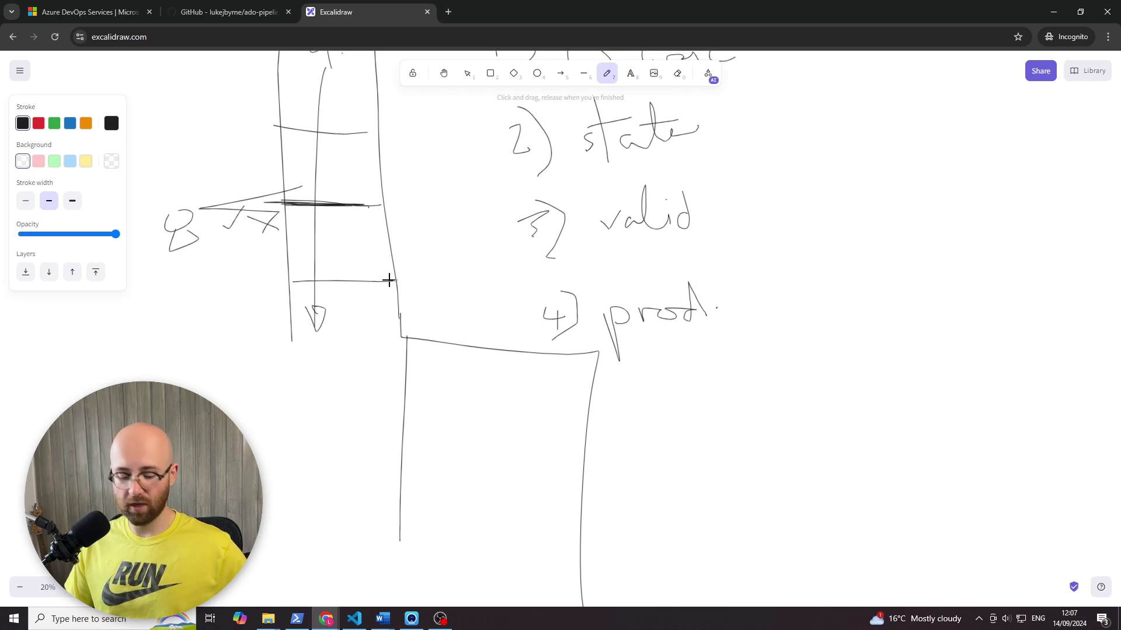
Step: Add handwritten letter labels to the tf column and the lower column
scroll(388, 280, down, 3)
mouse_move(271, 173)
mouse_down()
mouse_move(298, 187)
mouse_move(263, 210)
mouse_up()
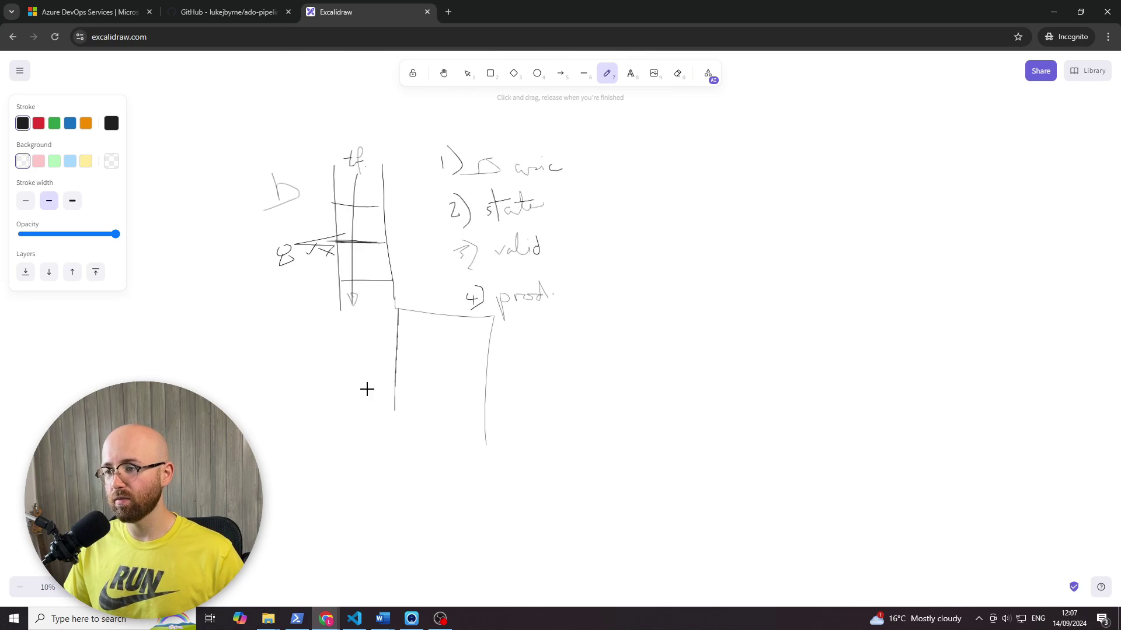
mouse_move(375, 342)
mouse_down()
mouse_move(378, 376)
mouse_move(401, 336)
mouse_up()
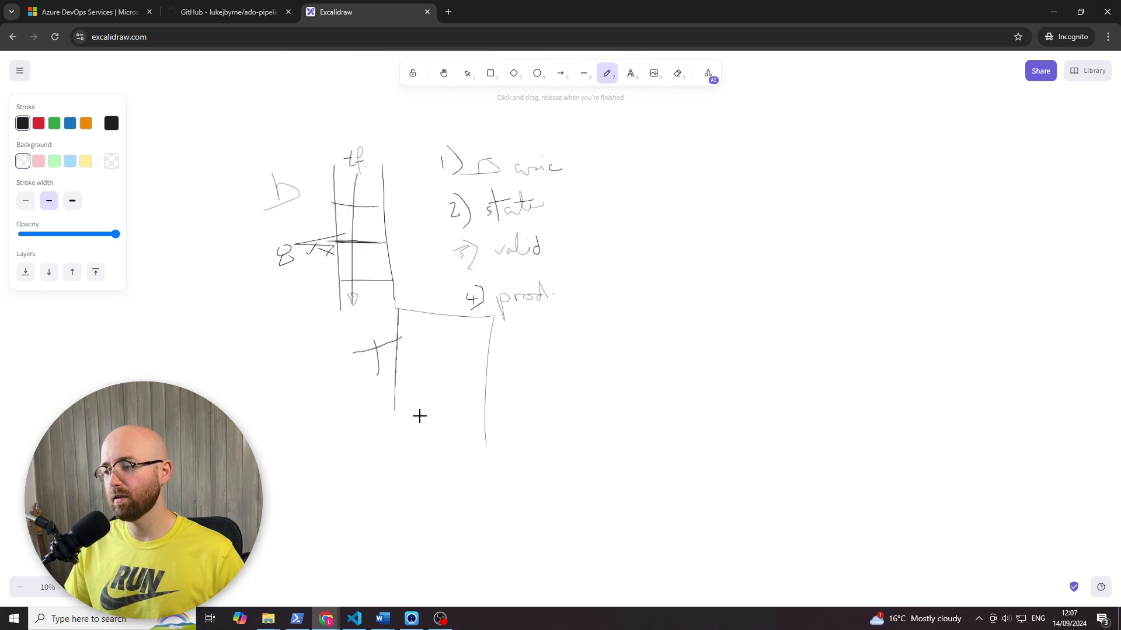
mouse_move(407, 415)
mouse_down()
mouse_move(590, 413)
mouse_move(536, 516)
mouse_move(475, 413)
mouse_move(451, 453)
mouse_up()
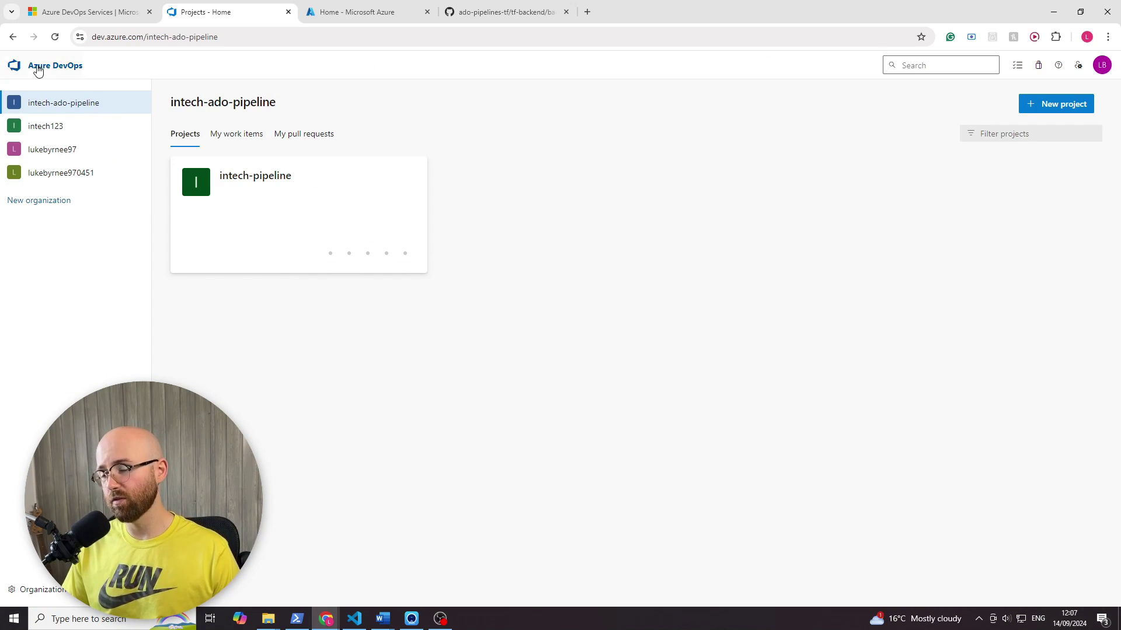
Step: In Azure DevOps, create a new organization named intech-pipeline
click(60, 206)
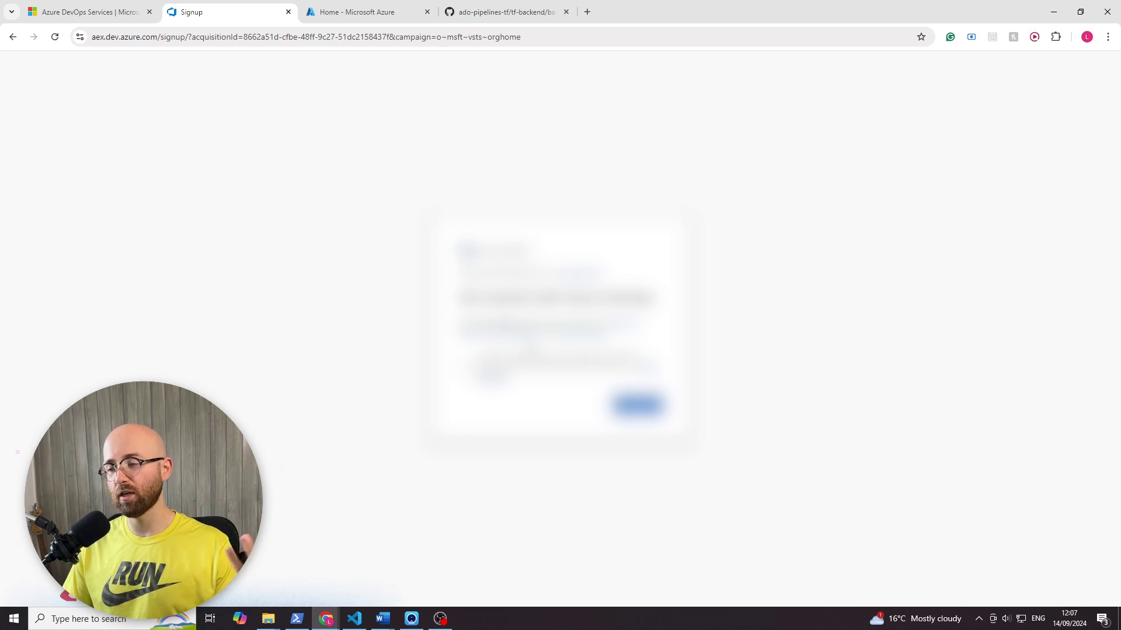
click(638, 404)
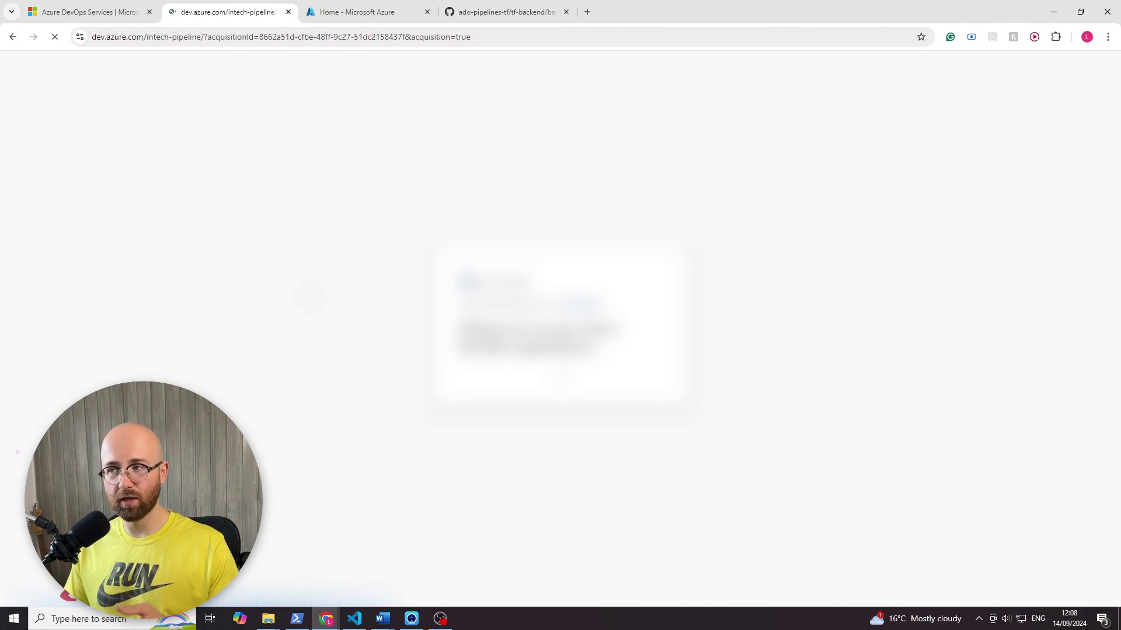
Step: Switch to GitHub and view the root of the ado-pipelines-tf repository
click(527, 13)
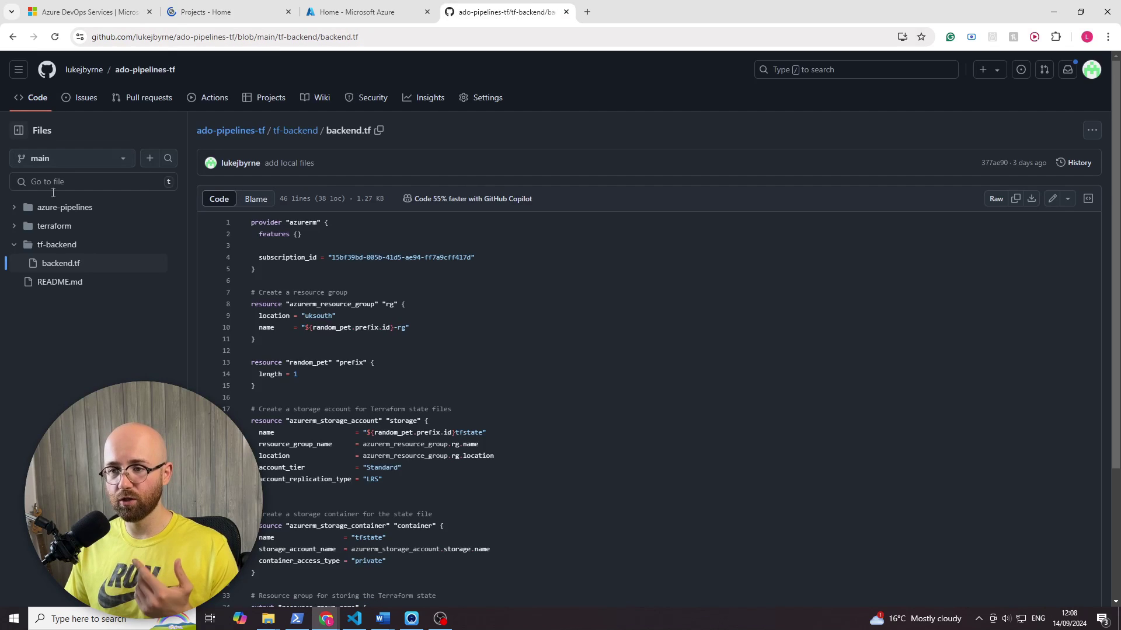
click(248, 130)
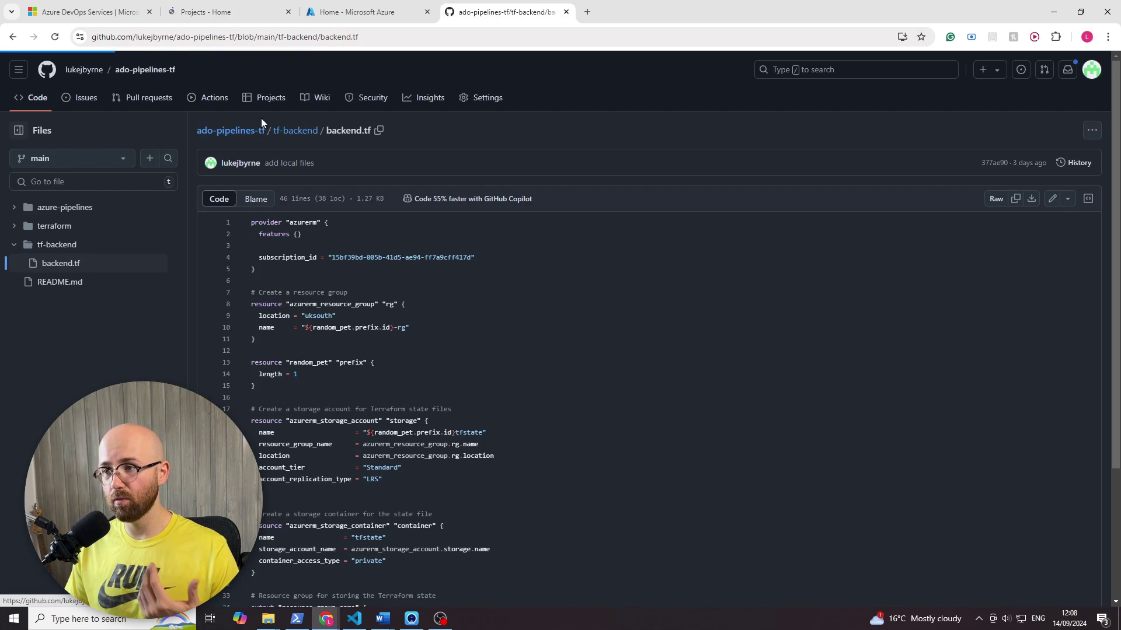
Step: Return to Azure DevOps and create a private project named intech-pipeline in the new organization
click(214, 7)
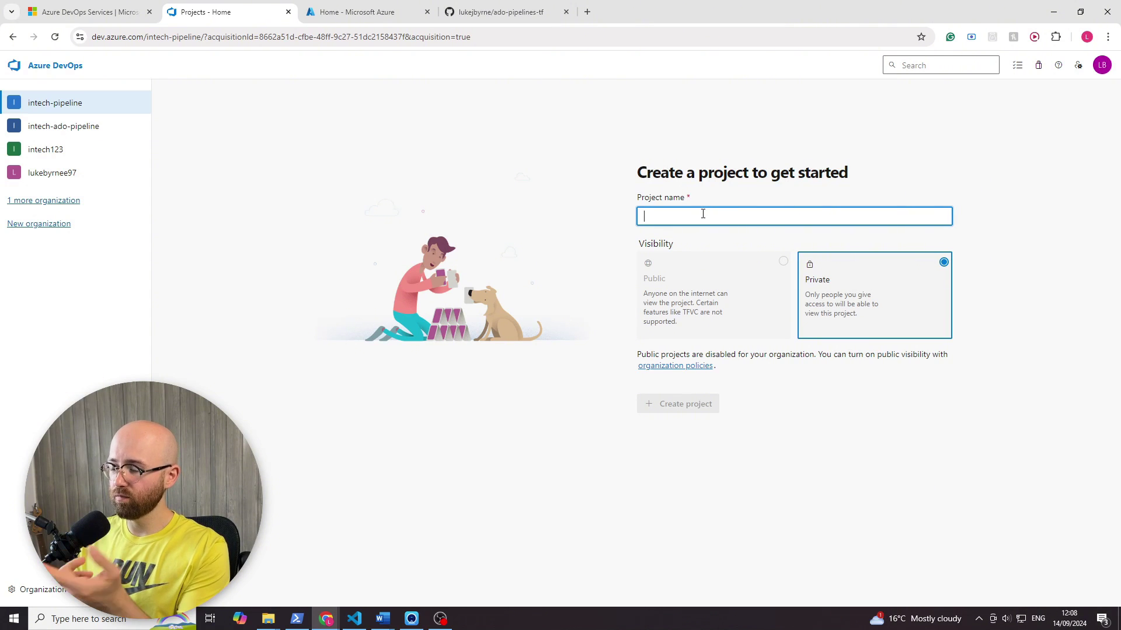
text(intech-pipeline)
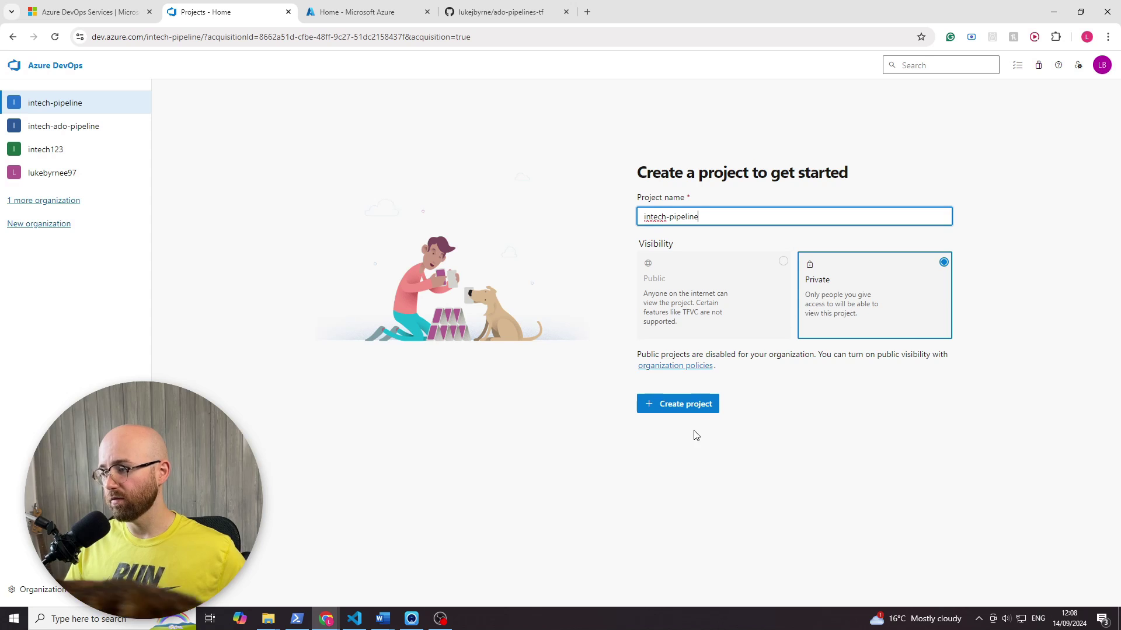
click(689, 405)
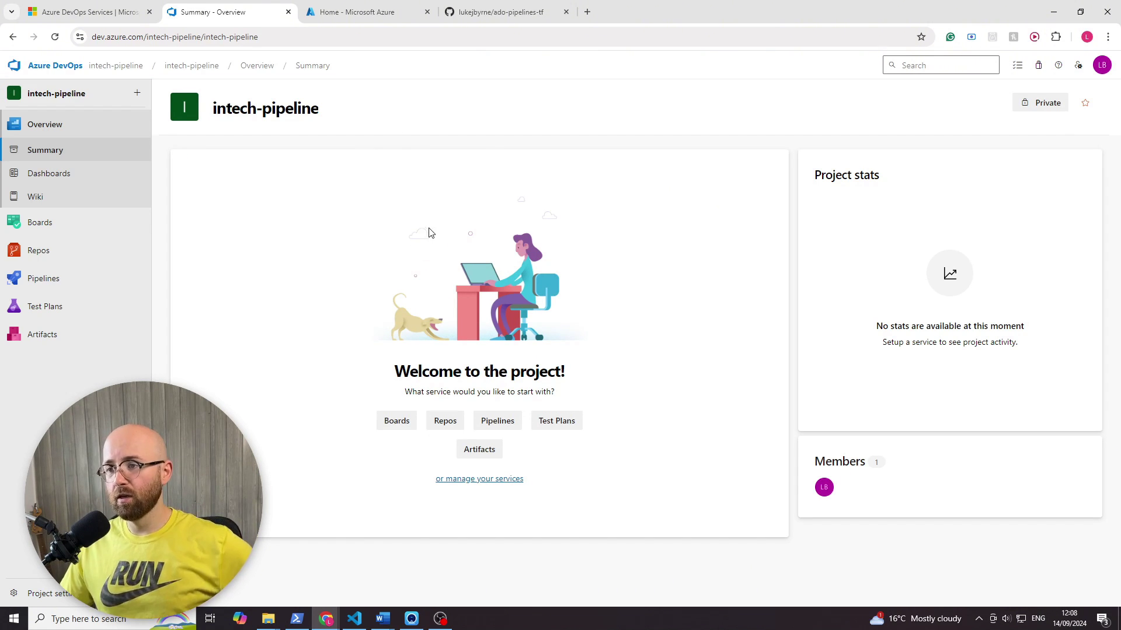
drag(390, 373, 580, 369)
click(580, 368)
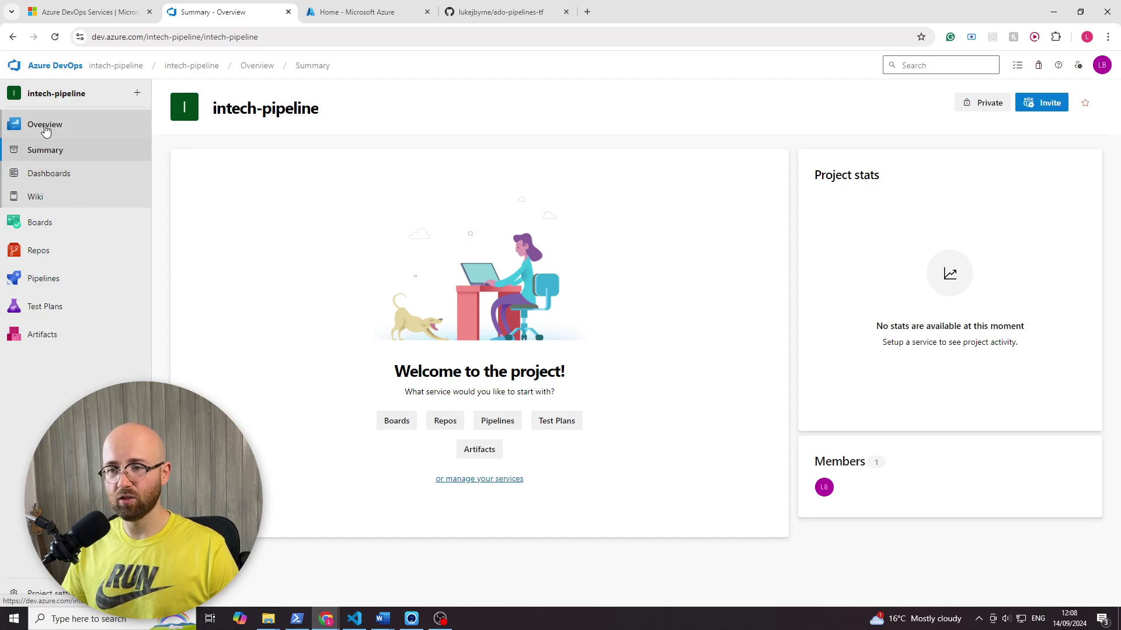
Step: View the project's wiki page and the Boards work items, dismissing the Boards welcome dialog
click(41, 197)
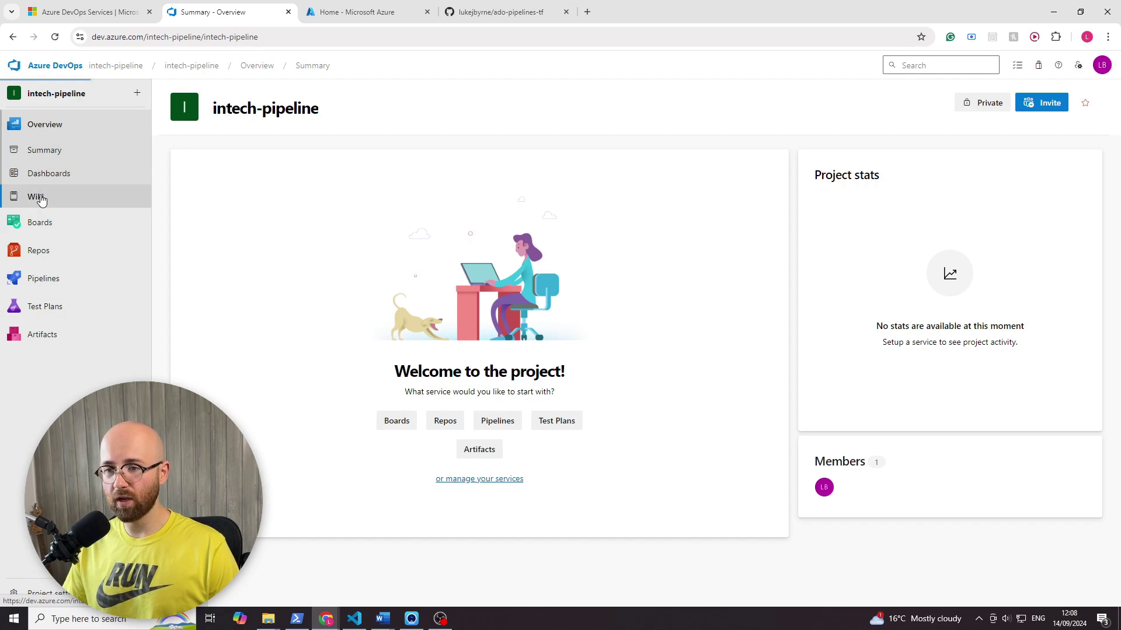
mouse_move(29, 229)
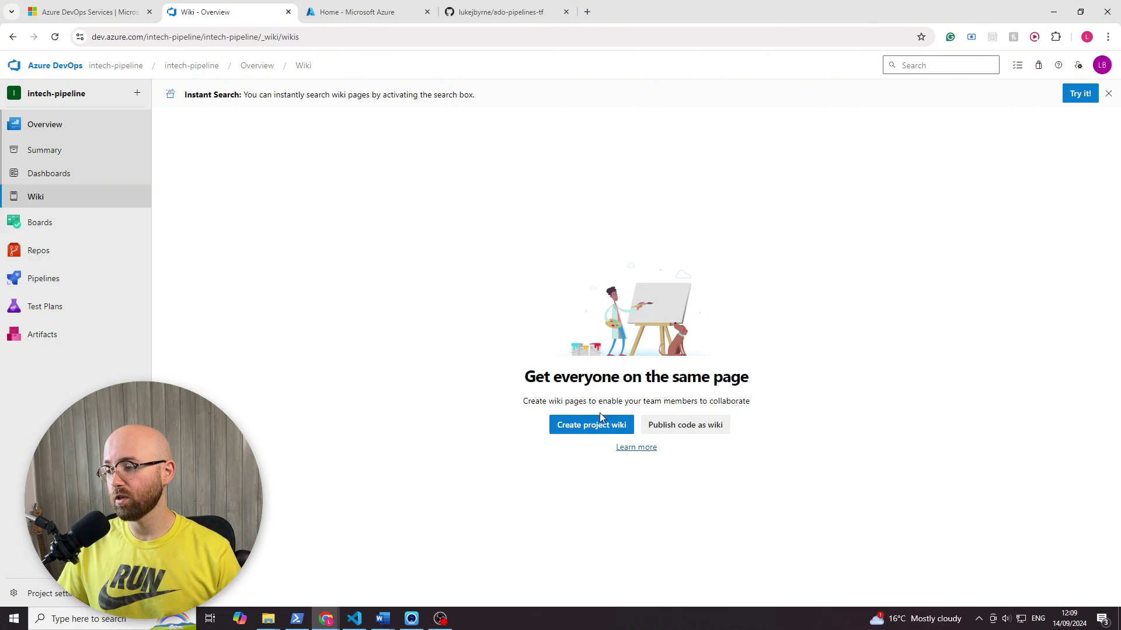
click(90, 222)
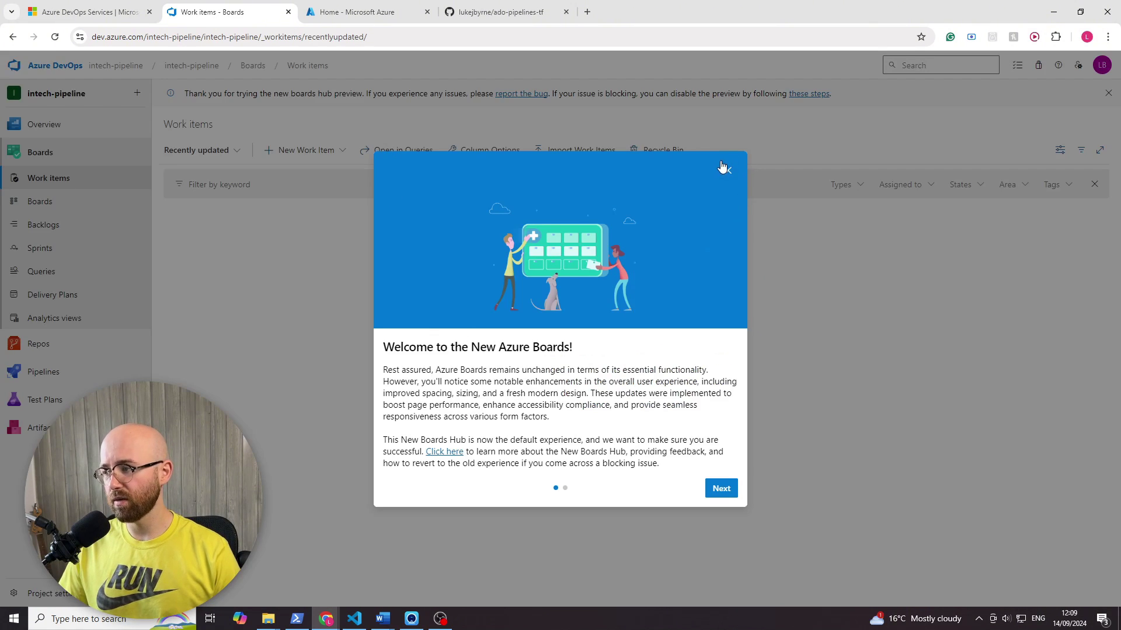
click(726, 170)
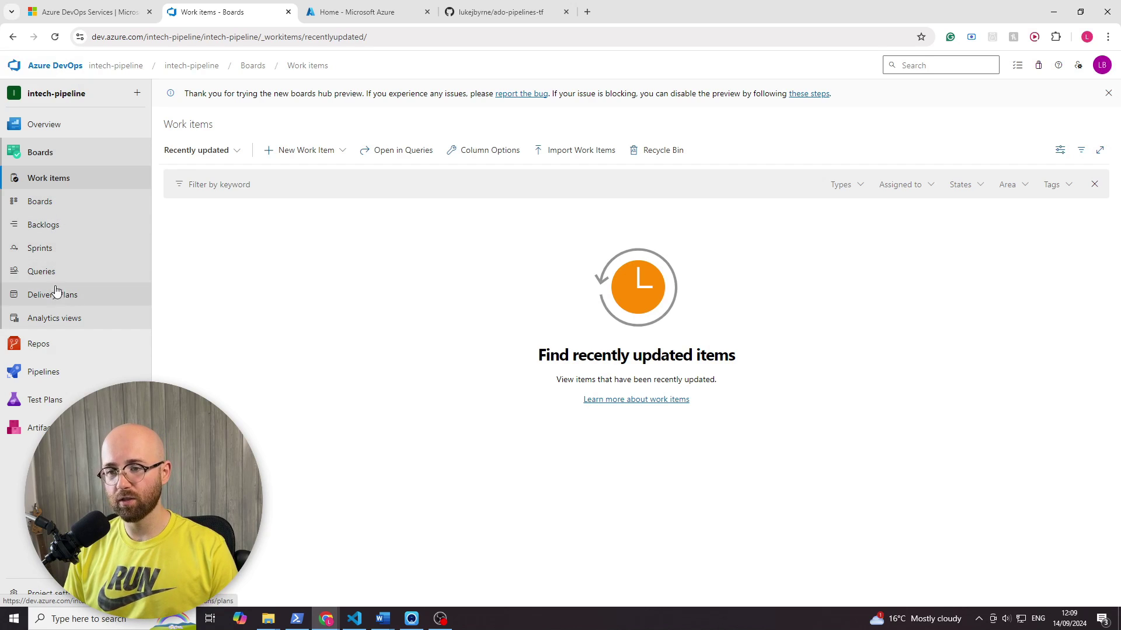
Step: View the project's repository files page, its pipelines and its environments
click(38, 346)
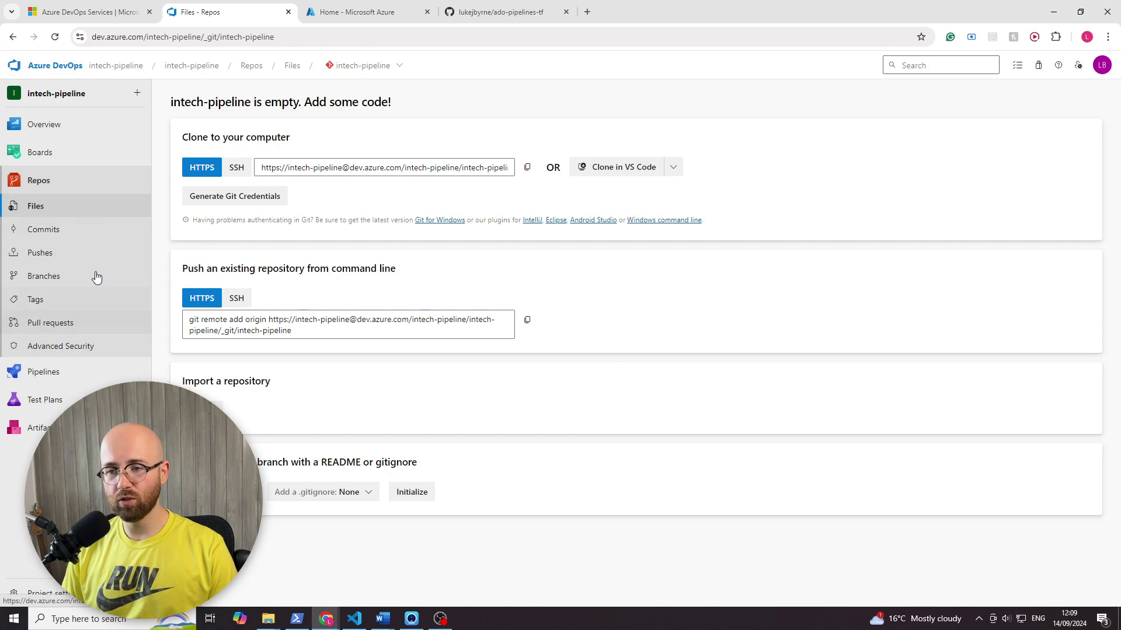
mouse_move(138, 143)
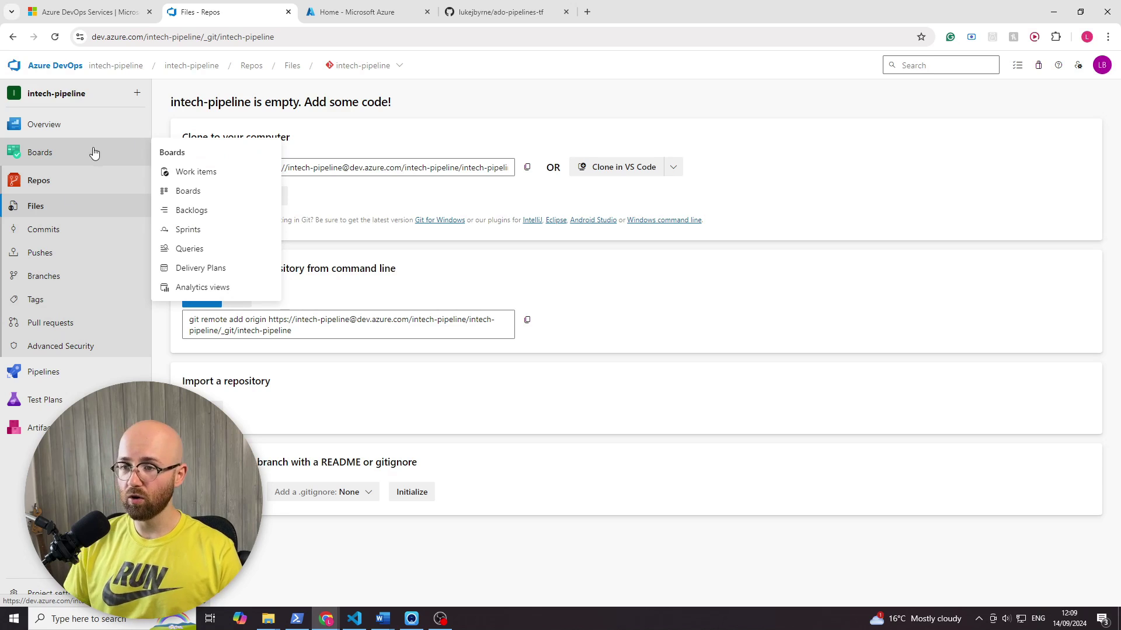
click(94, 381)
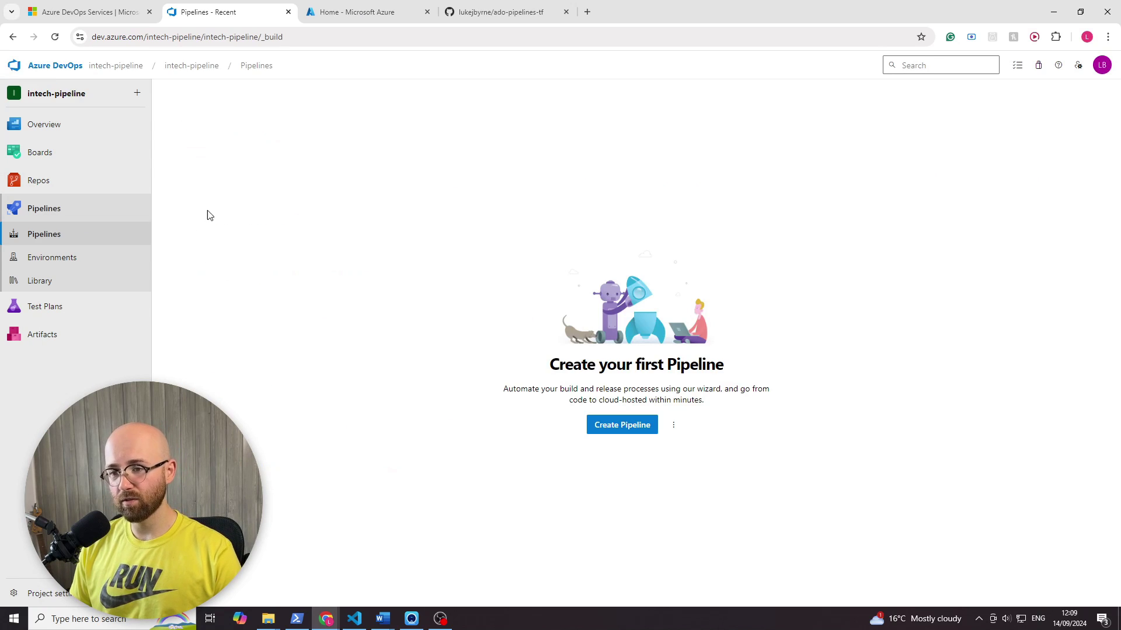
click(65, 264)
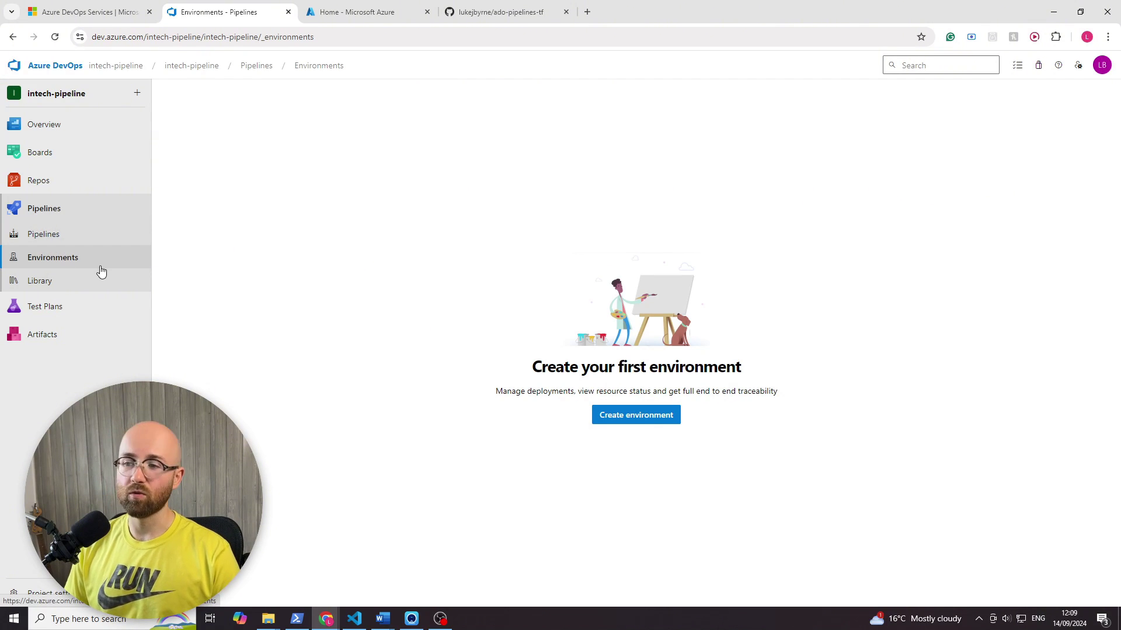
Step: View the project's test plans and the Artifacts feed
click(55, 309)
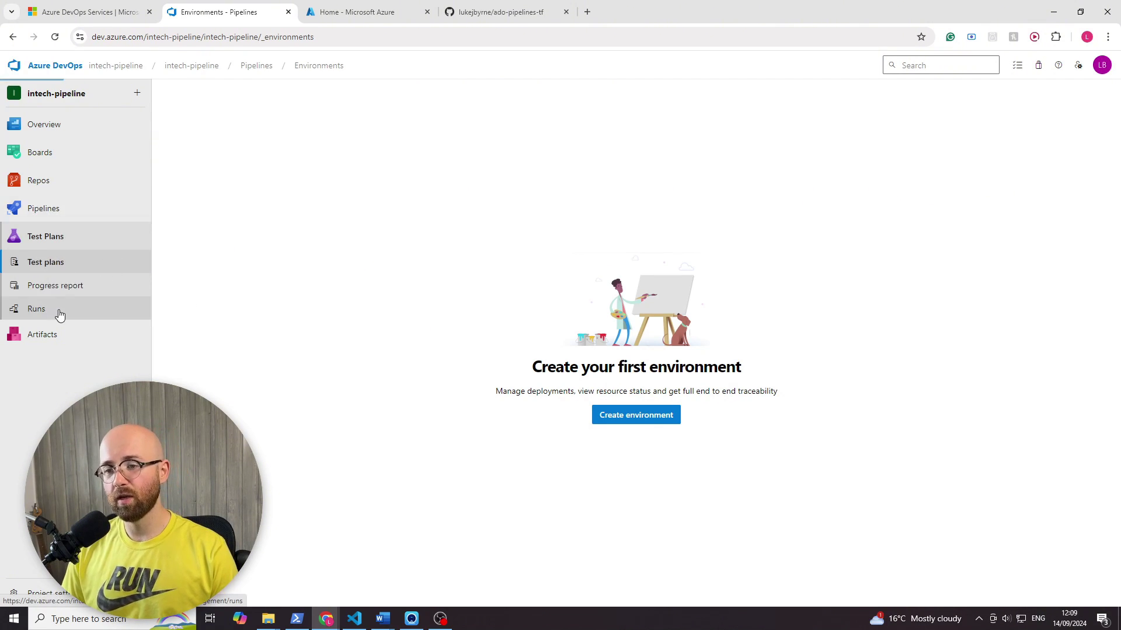
click(105, 261)
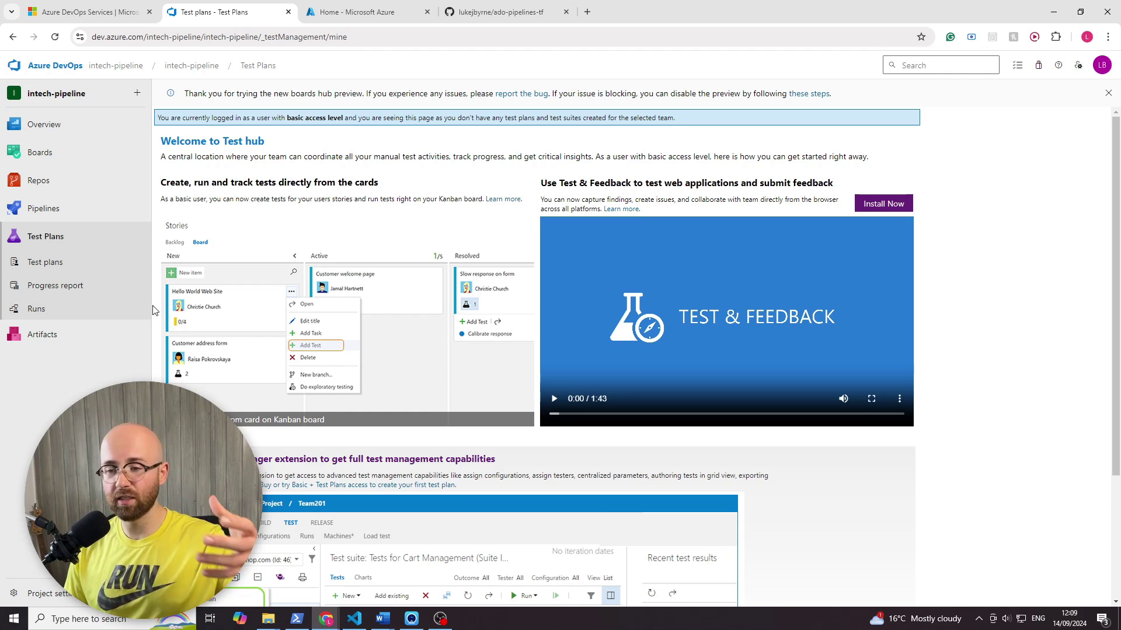
click(39, 334)
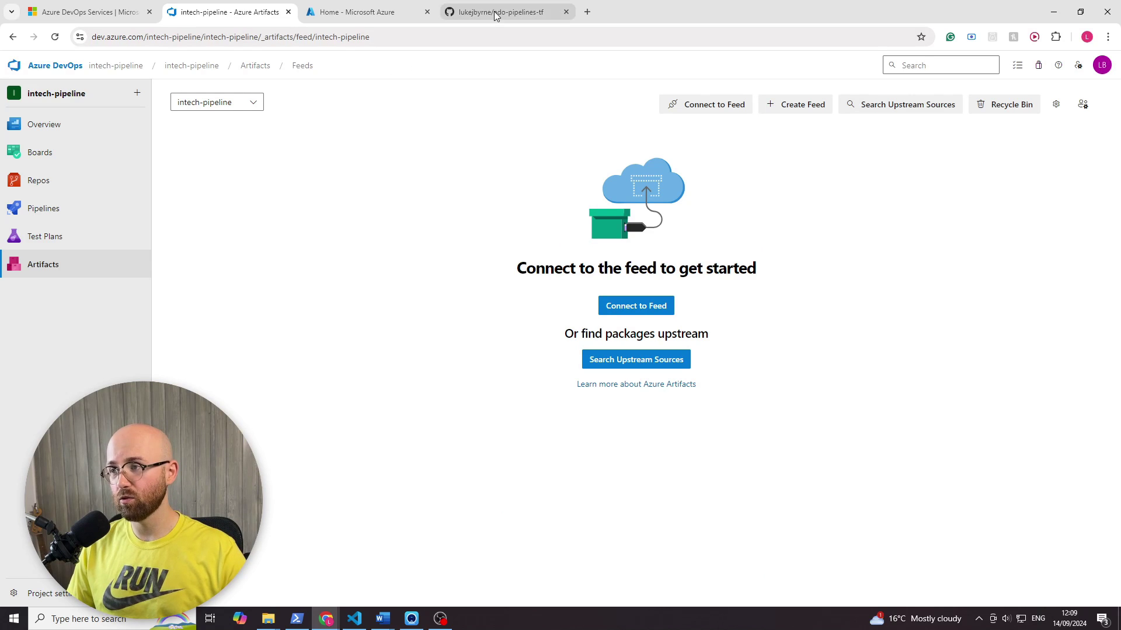
Step: Look at the ado-pipelines-tf repository on GitHub in the incognito window and return to the Azure DevOps project
click(327, 618)
click(369, 558)
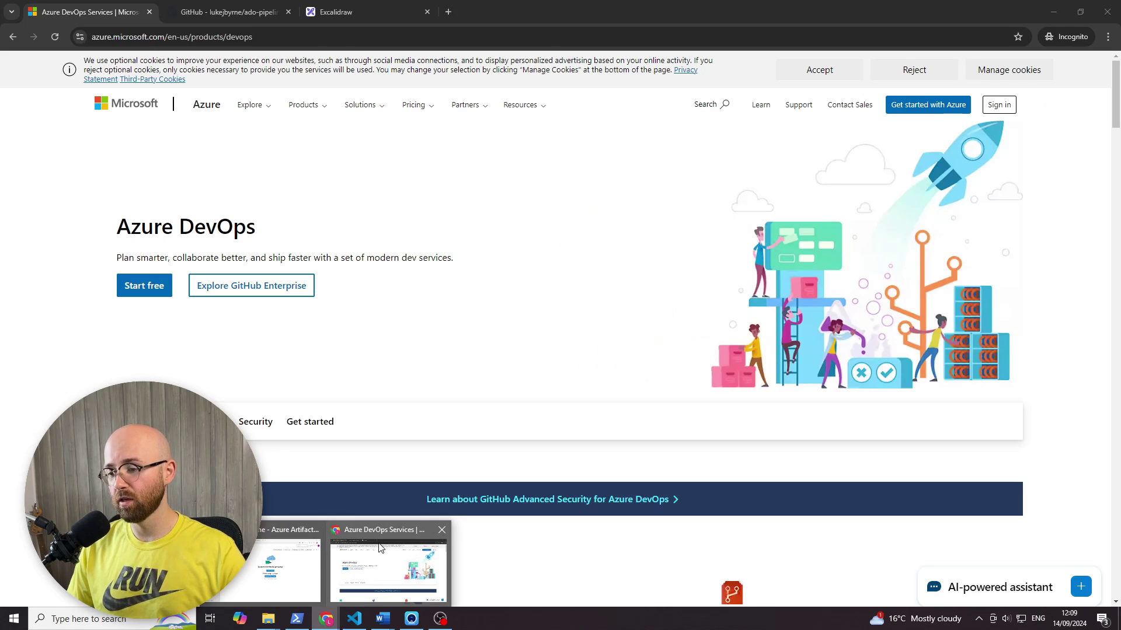
click(250, 19)
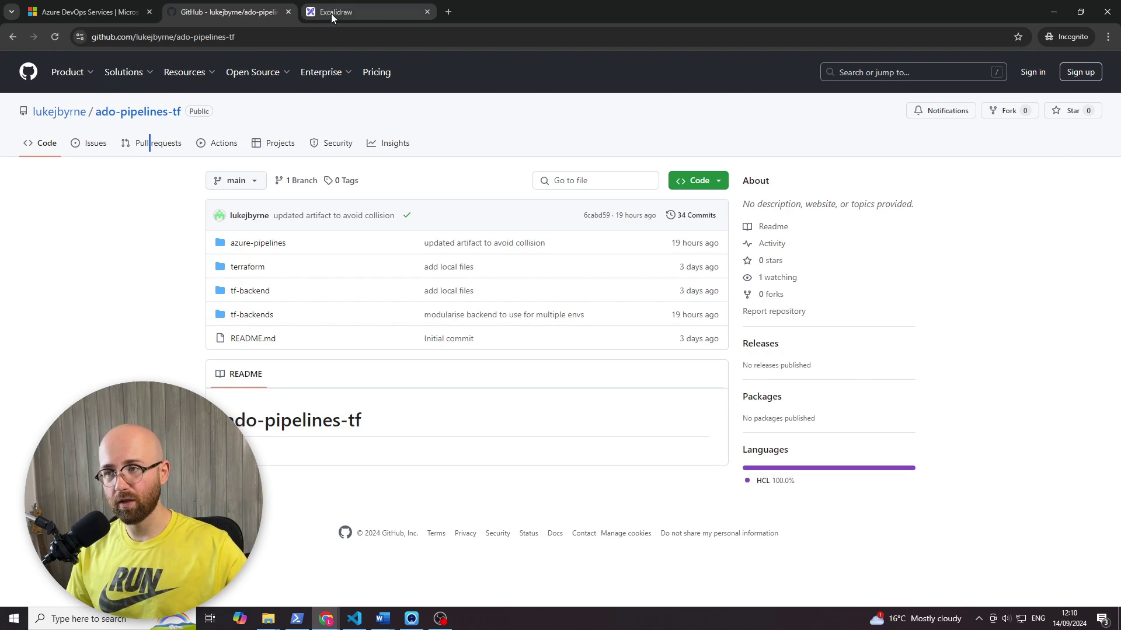
key(alt+Tab)
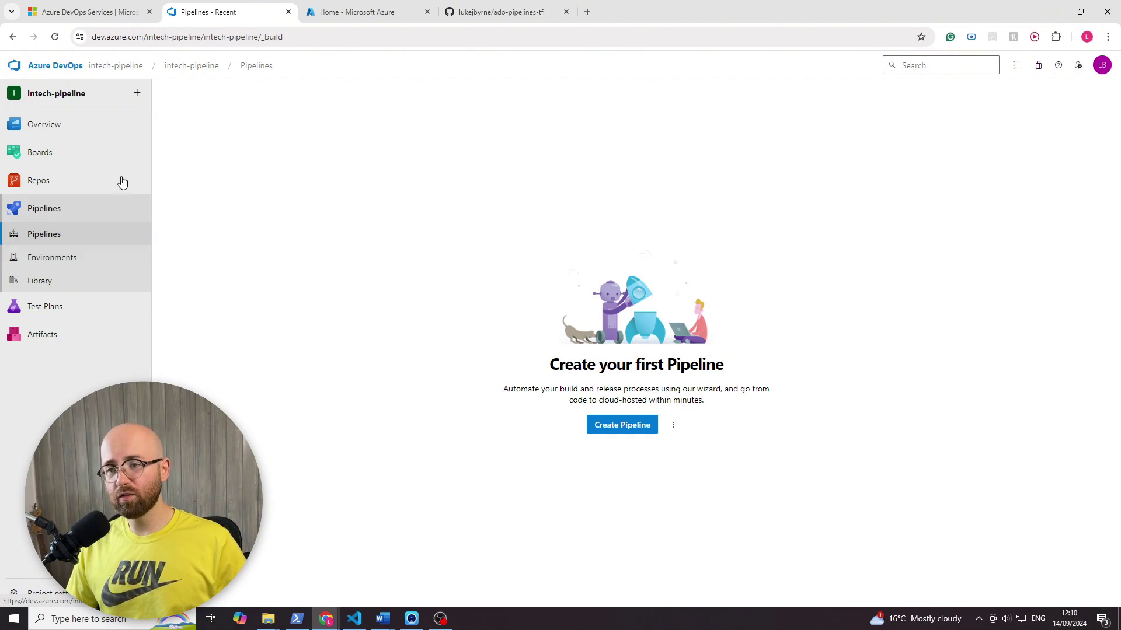
Step: Try to set up a new pipeline from the GitHub repository ado-pipelines-tf
click(142, 99)
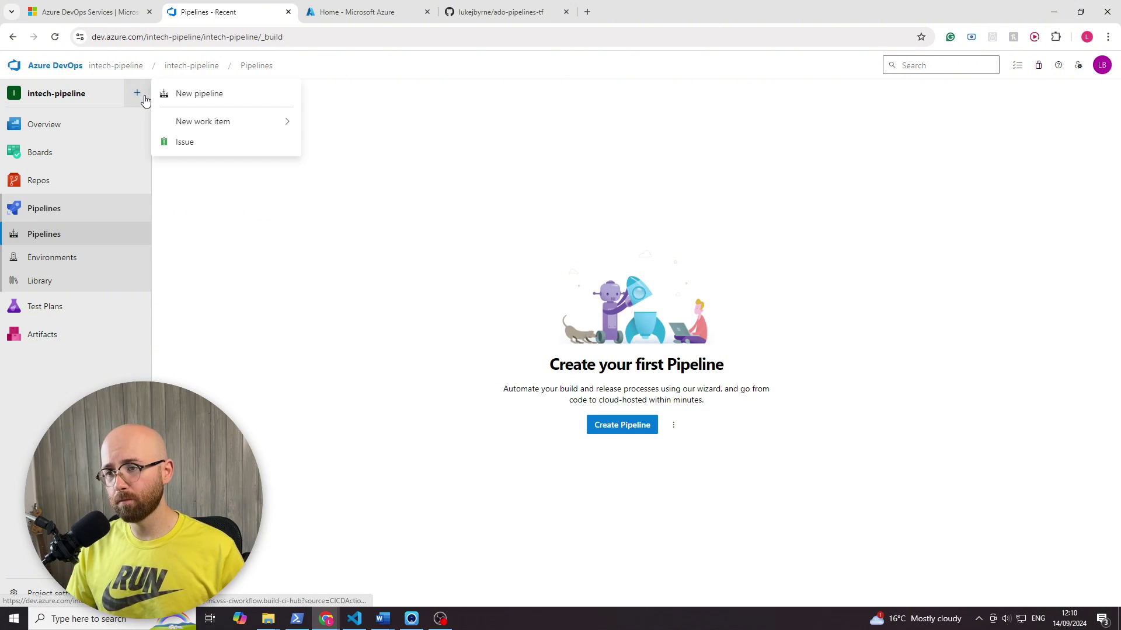
mouse_move(198, 101)
mouse_down()
mouse_move(671, 459)
mouse_move(187, 70)
mouse_move(222, 83)
mouse_move(196, 95)
mouse_up()
click(195, 95)
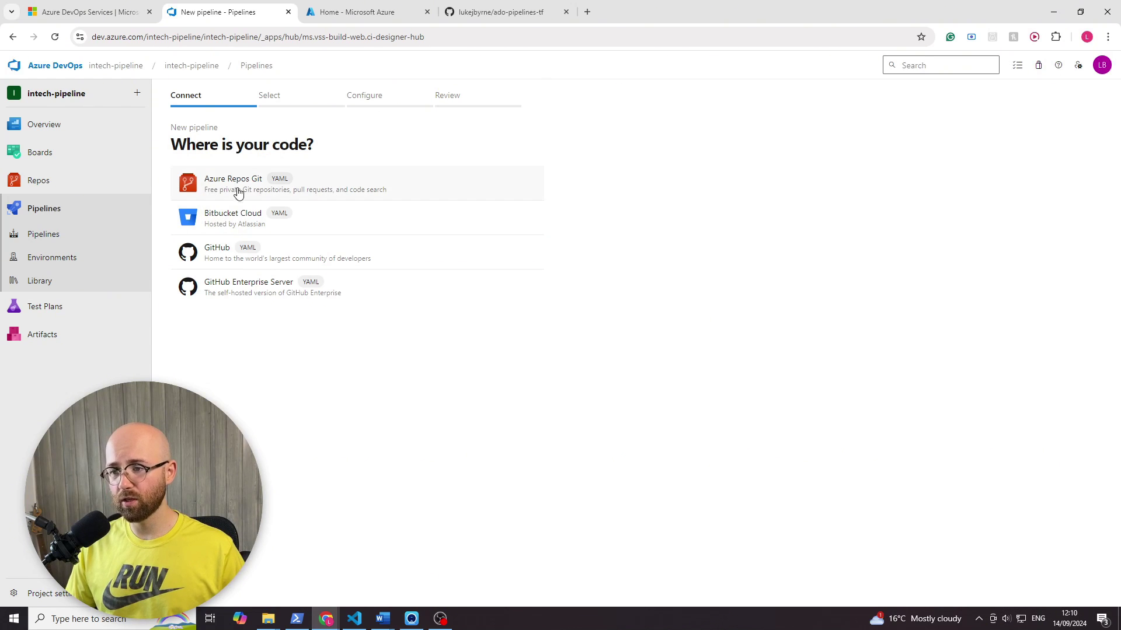
click(293, 260)
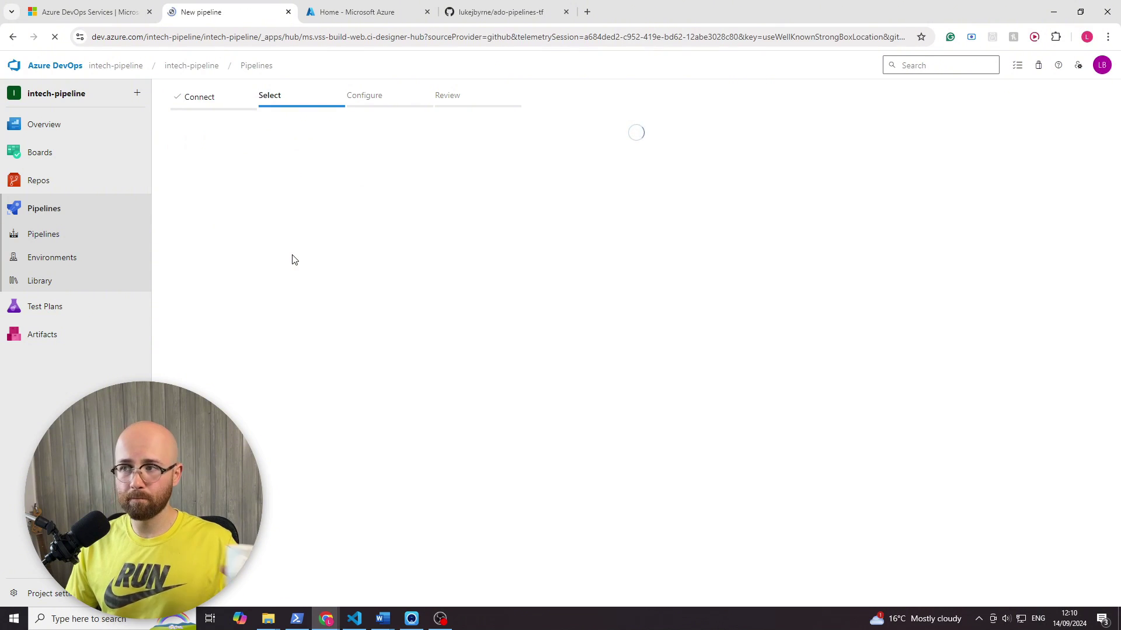
click(269, 221)
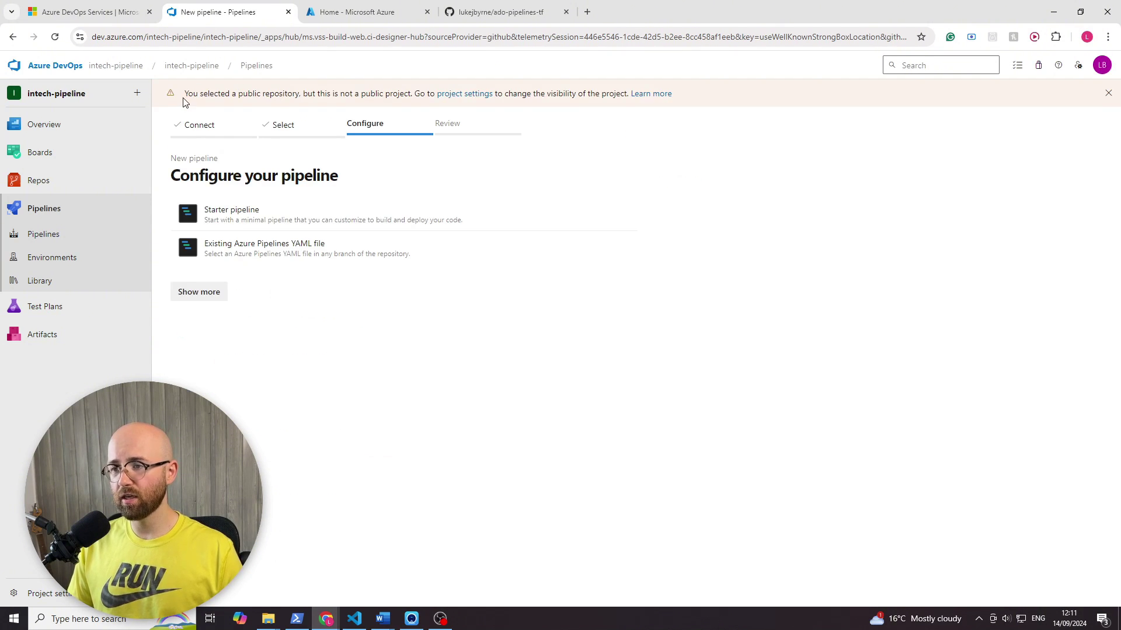
drag(184, 97, 548, 94)
click(541, 129)
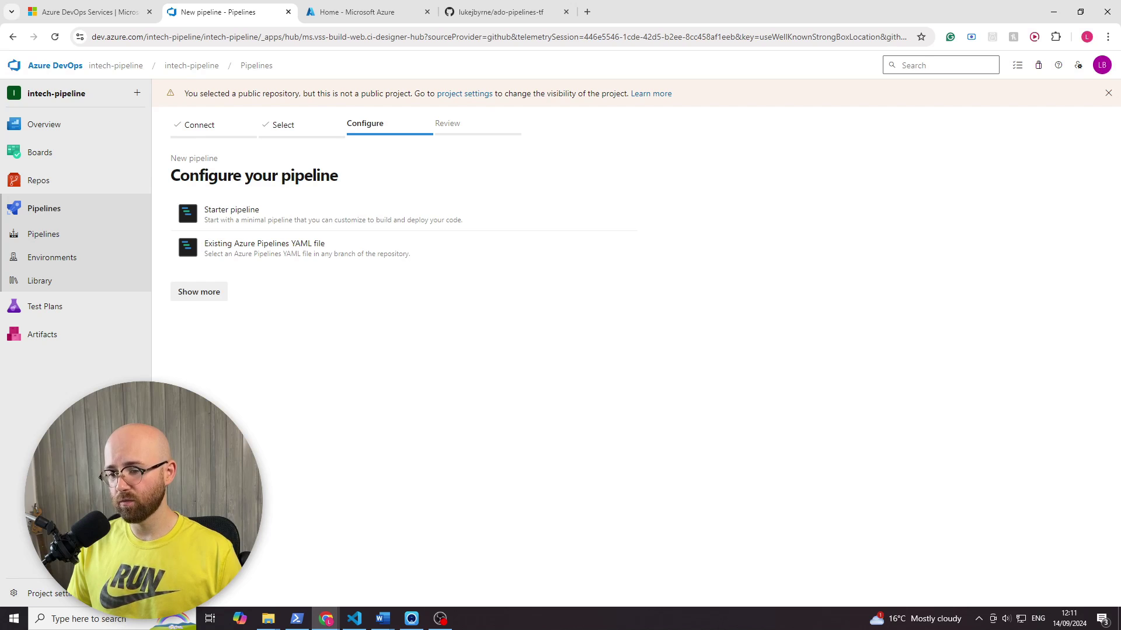
Step: Allow public projects in the security policies of the intech-pipeline organization and confirm the policy change
click(14, 593)
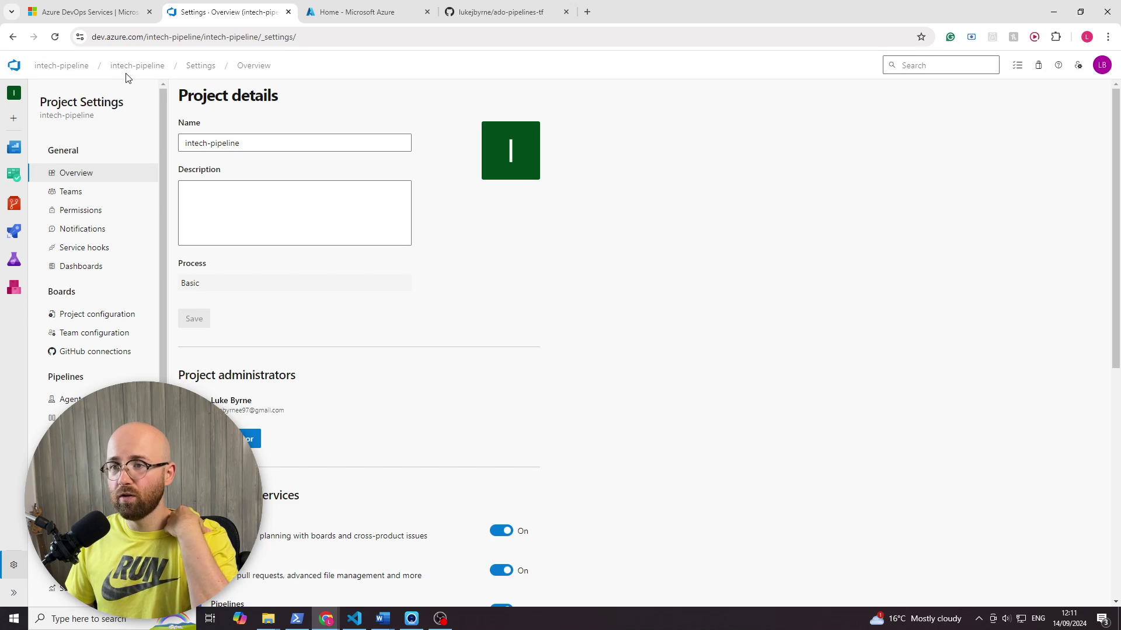
click(81, 69)
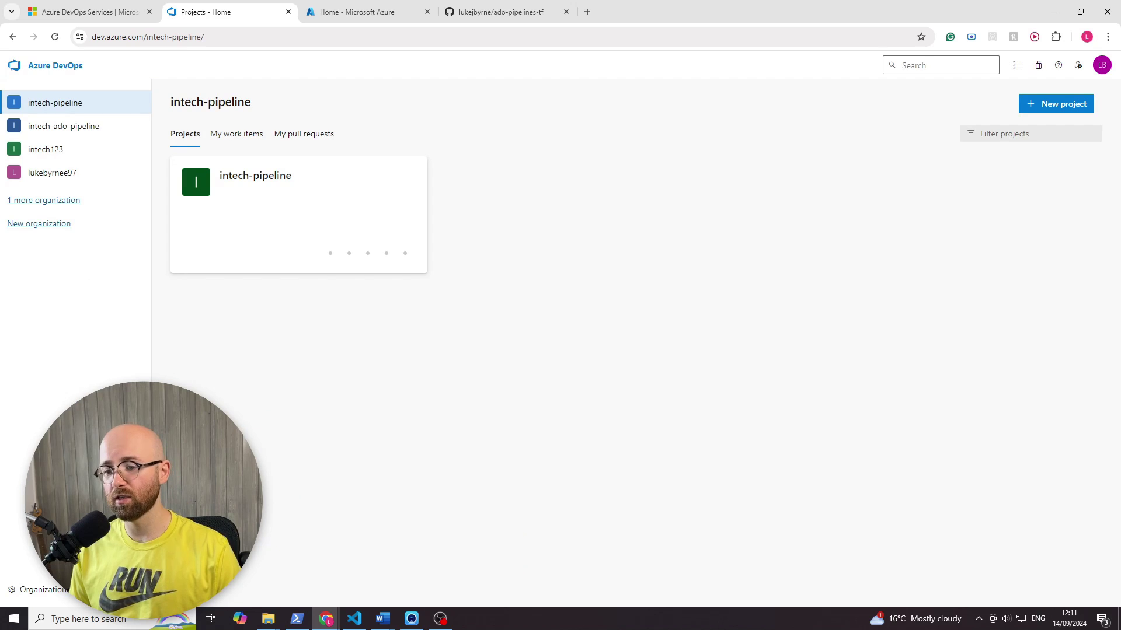
click(63, 591)
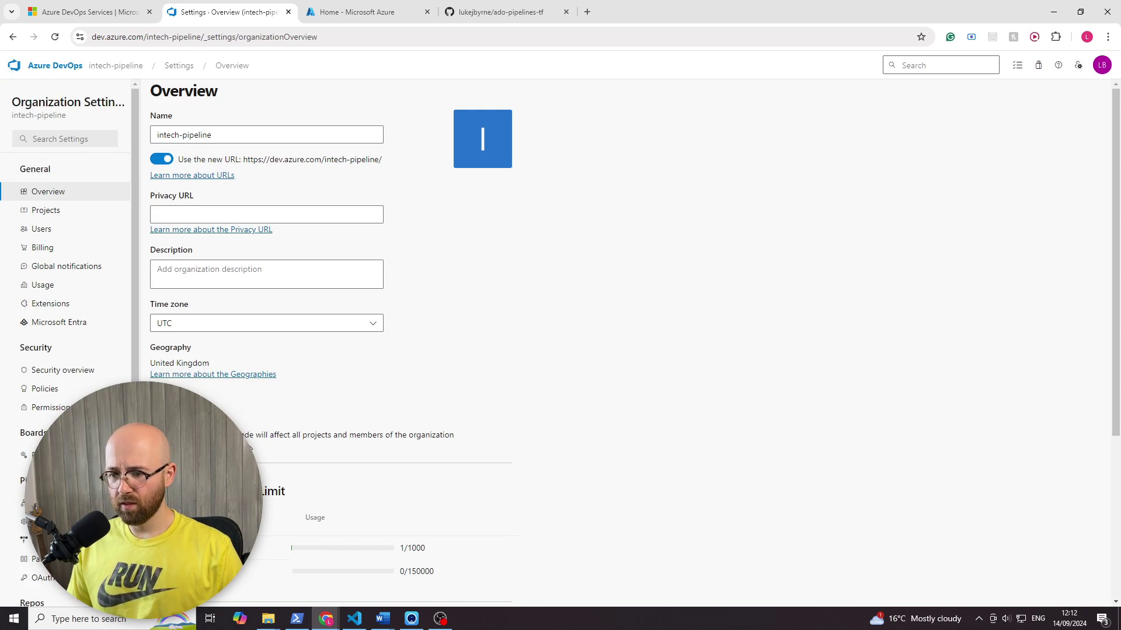
click(53, 388)
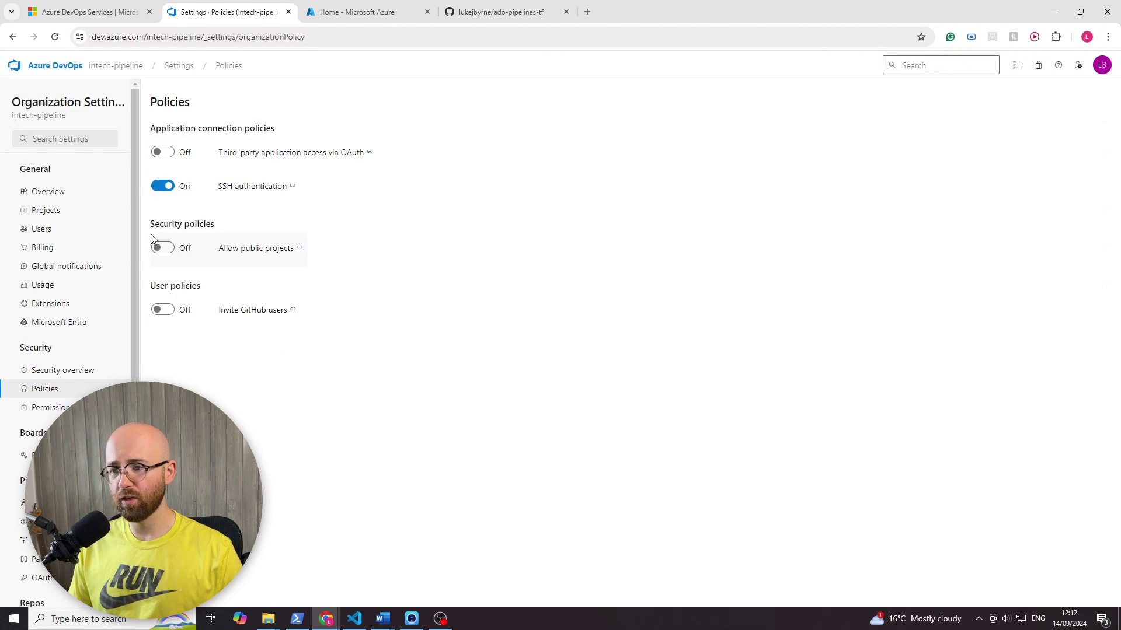
drag(151, 232, 221, 228)
click(163, 248)
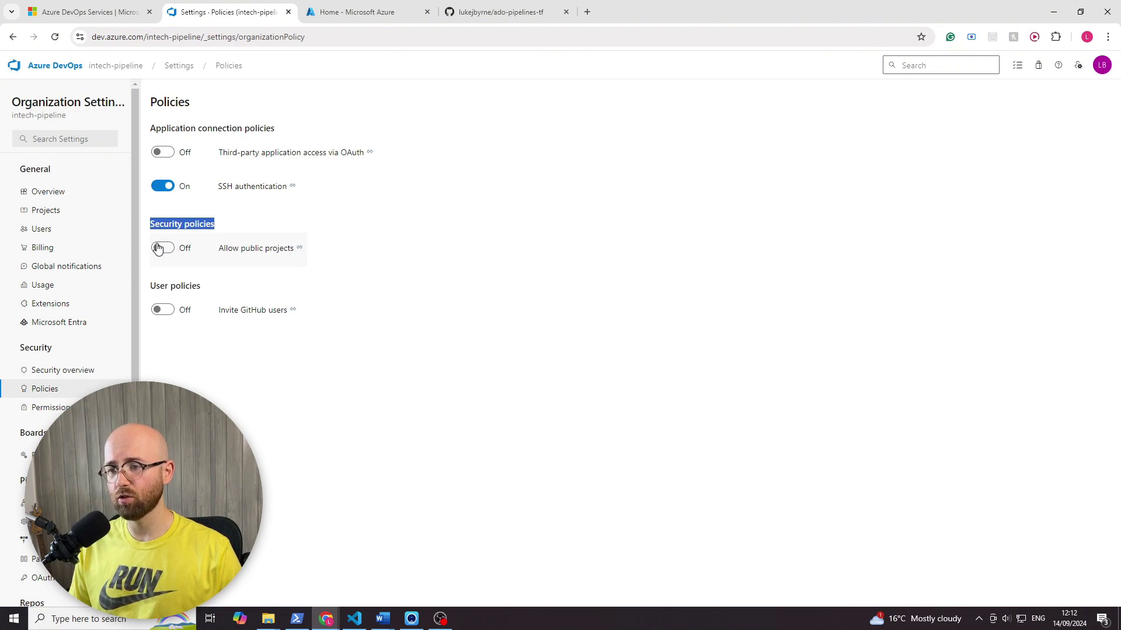
click(673, 389)
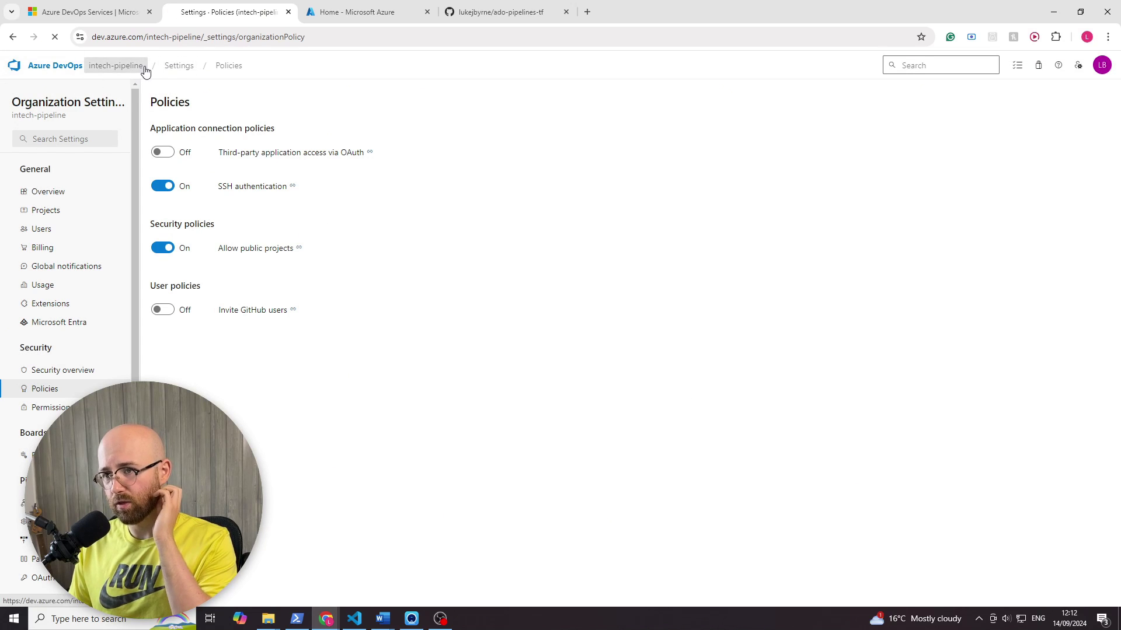
Step: Change the intech-pipeline project's visibility to Public in its project settings and save
click(119, 66)
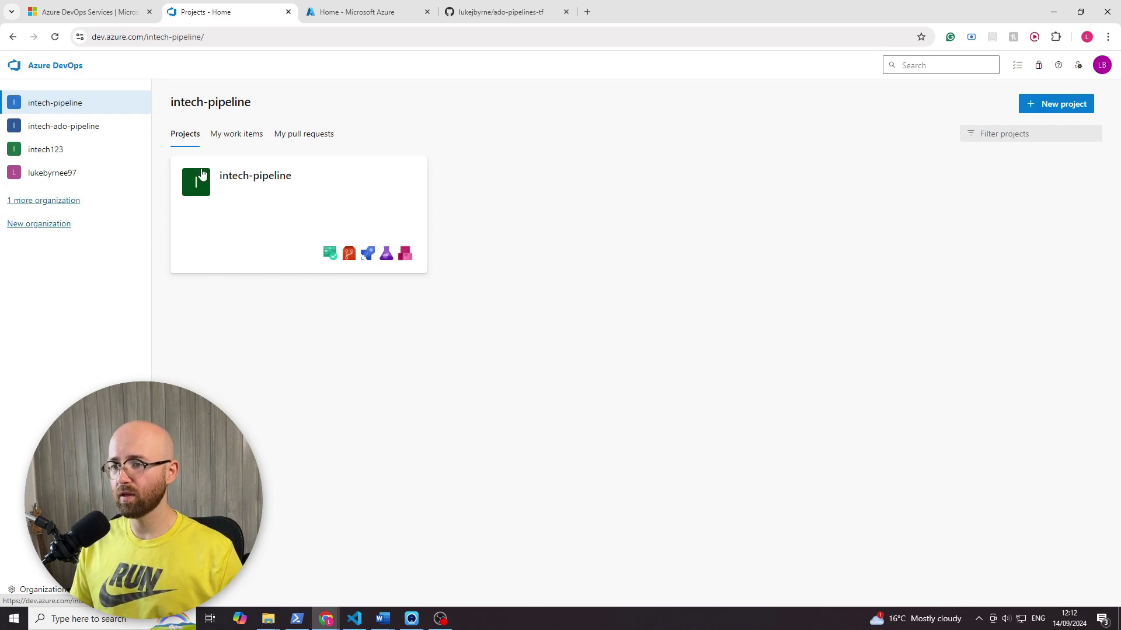
mouse_move(376, 260)
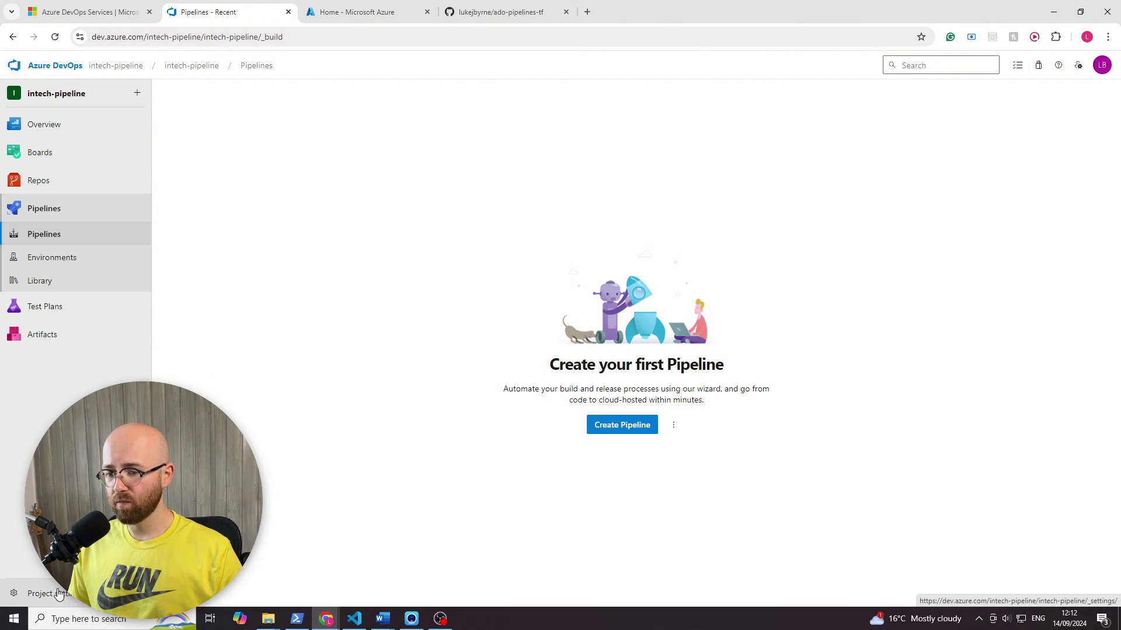
click(41, 596)
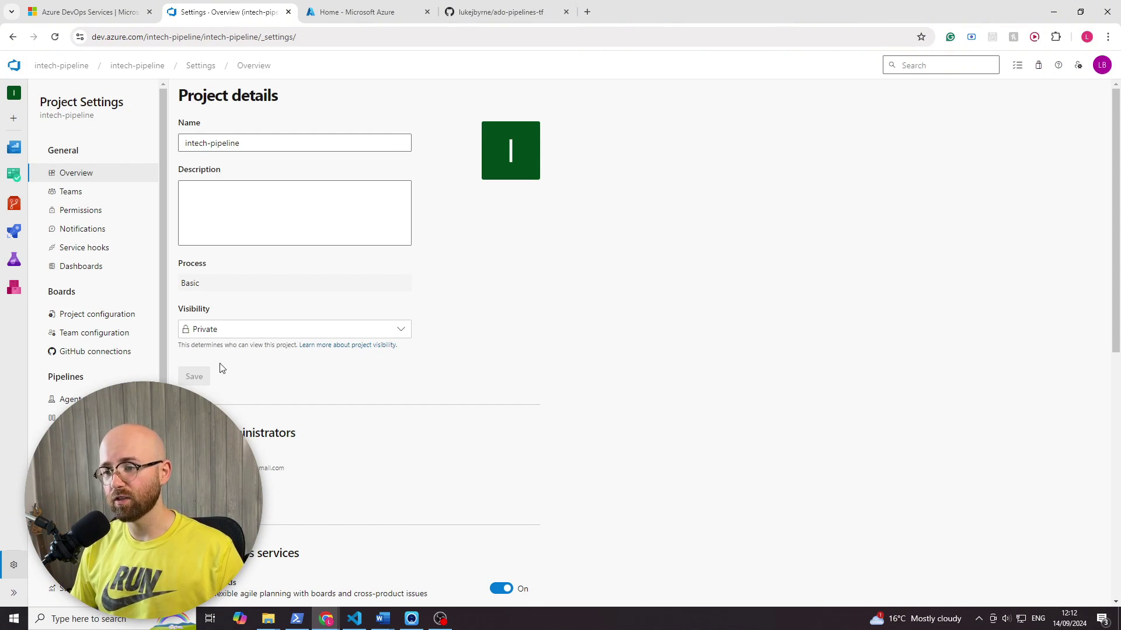
click(213, 331)
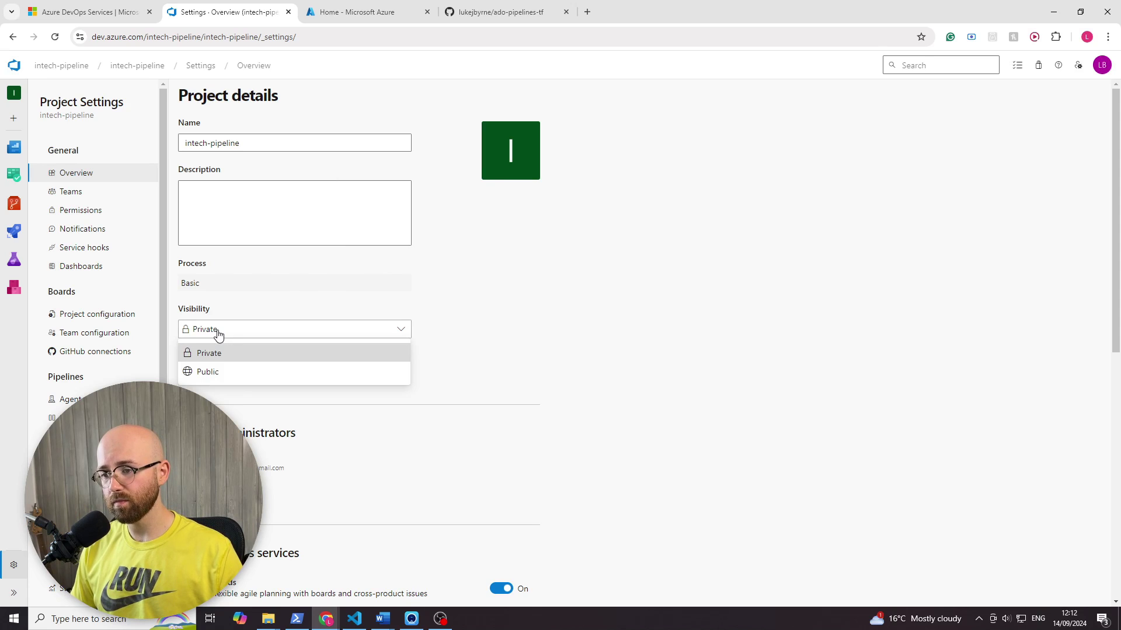
click(208, 372)
click(198, 382)
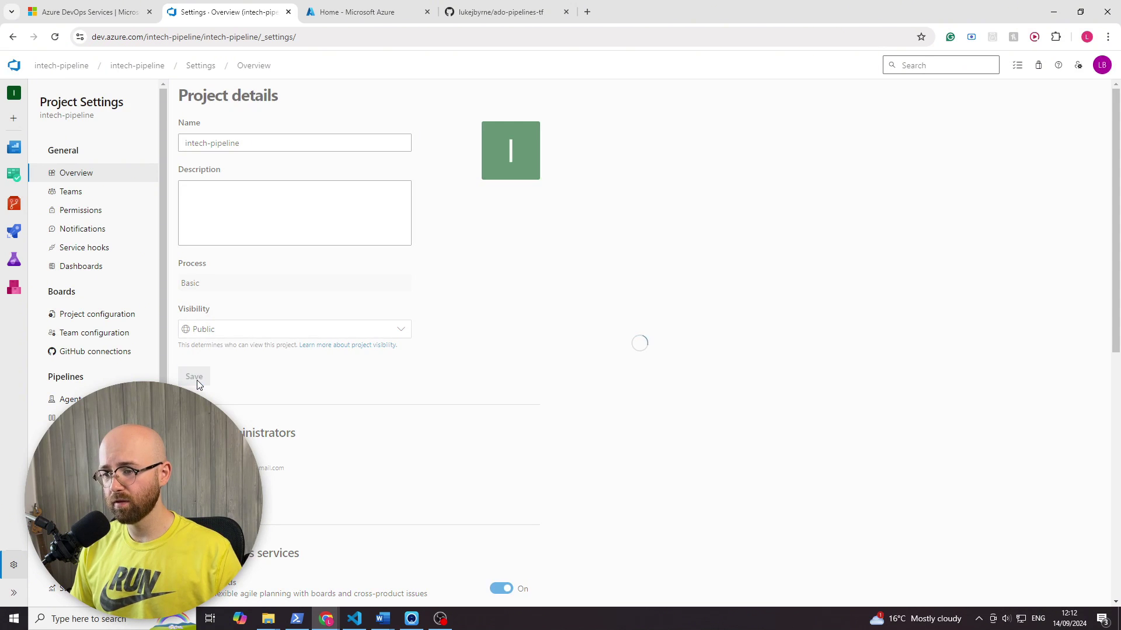
Step: Start a new pipeline with GitHub as the code source and select the ado-pipelines-tf repository
click(14, 231)
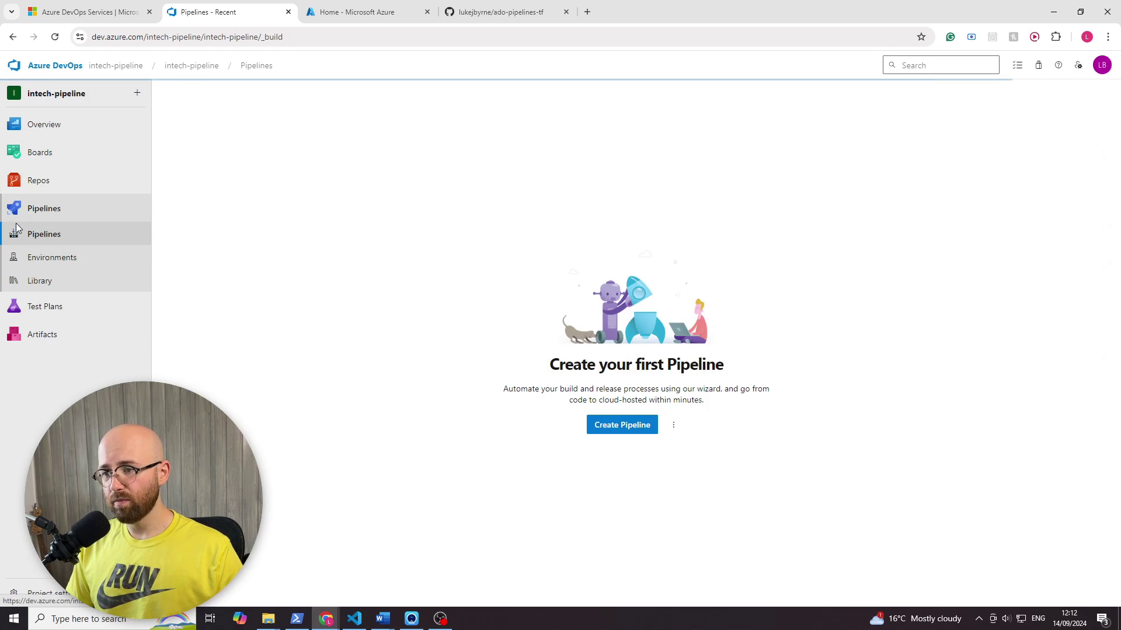
click(613, 424)
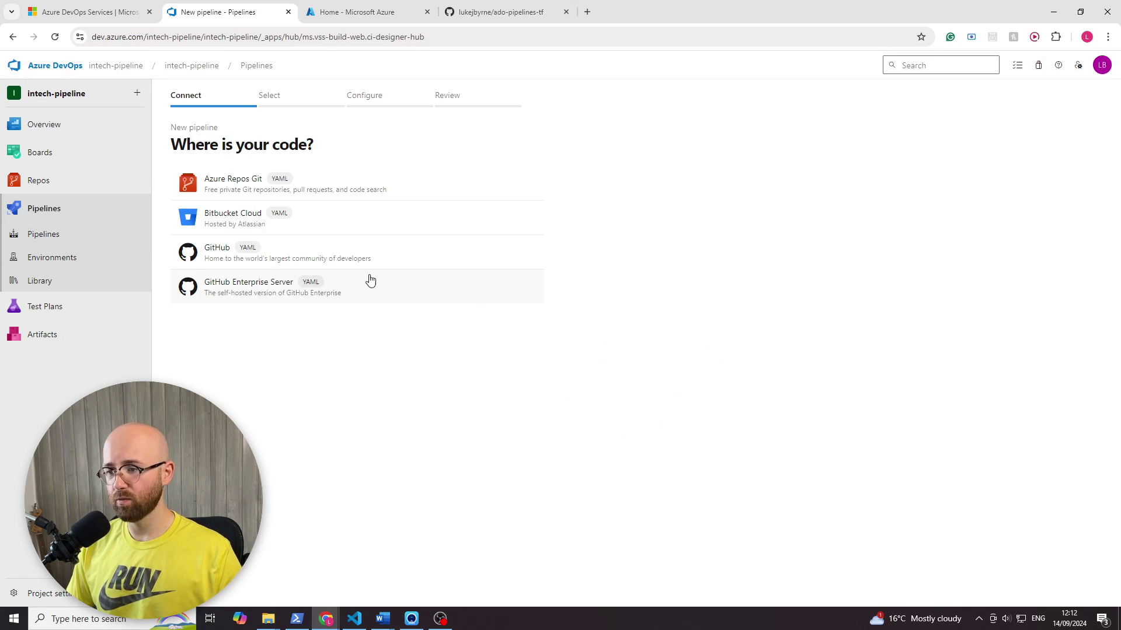
click(371, 259)
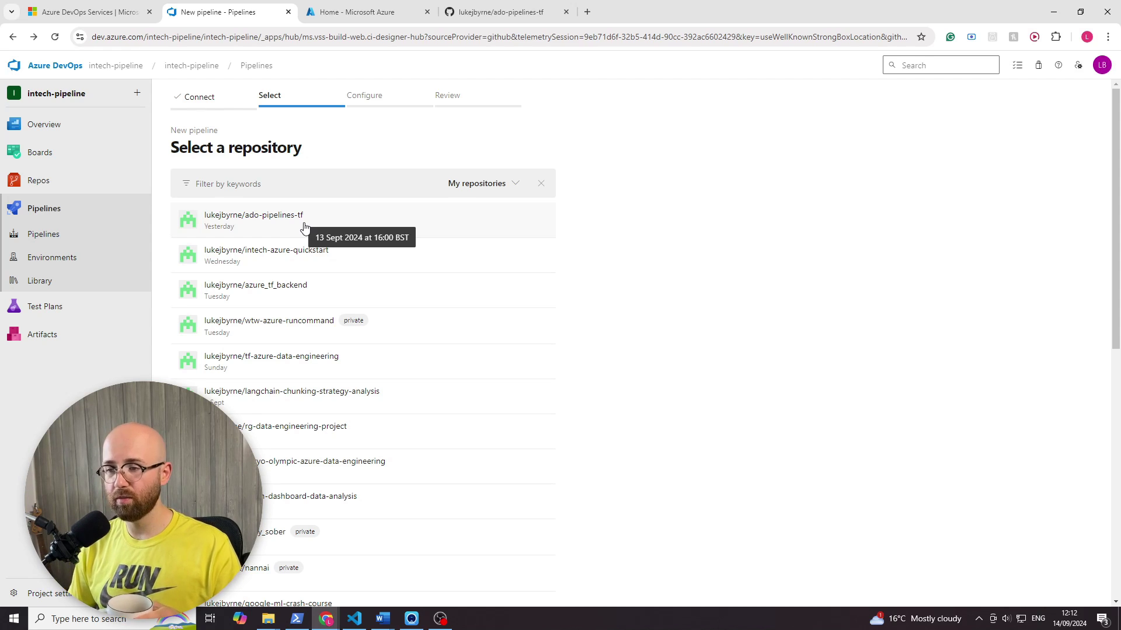
click(303, 226)
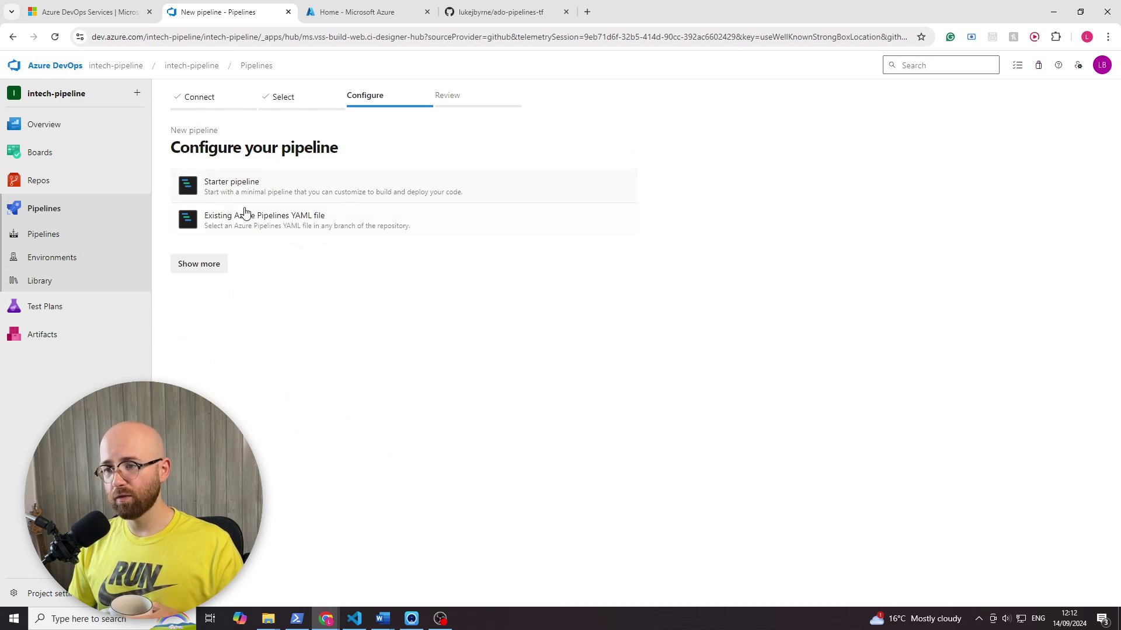
Step: Configure the pipeline from the existing YAML file /azure-pipelines/basic.yml on the main branch
click(309, 226)
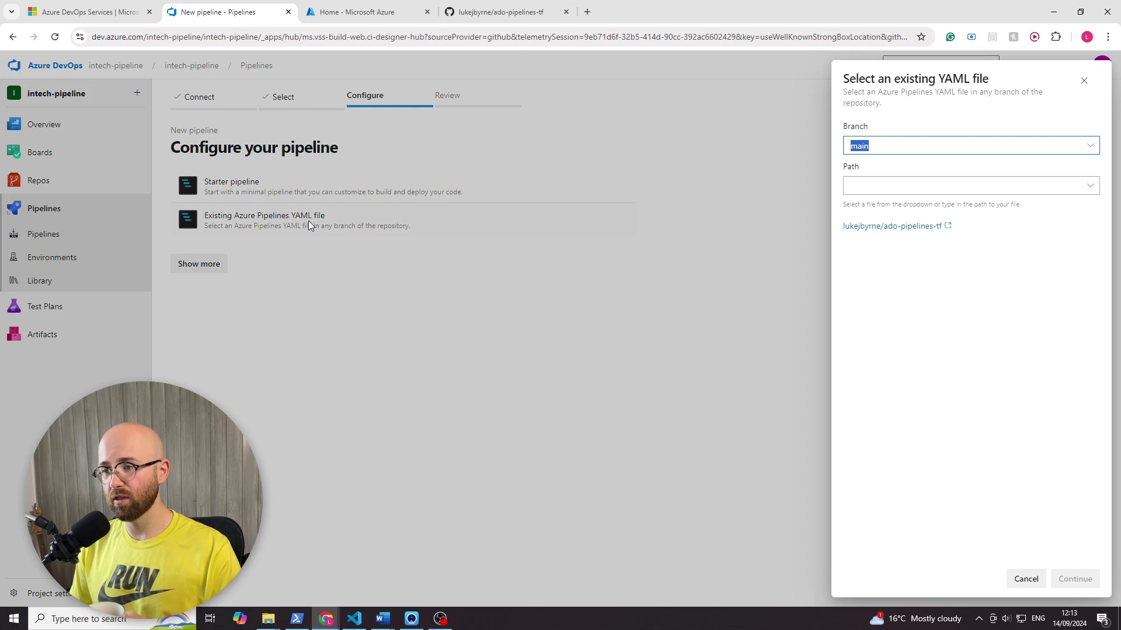
click(1090, 146)
click(1094, 169)
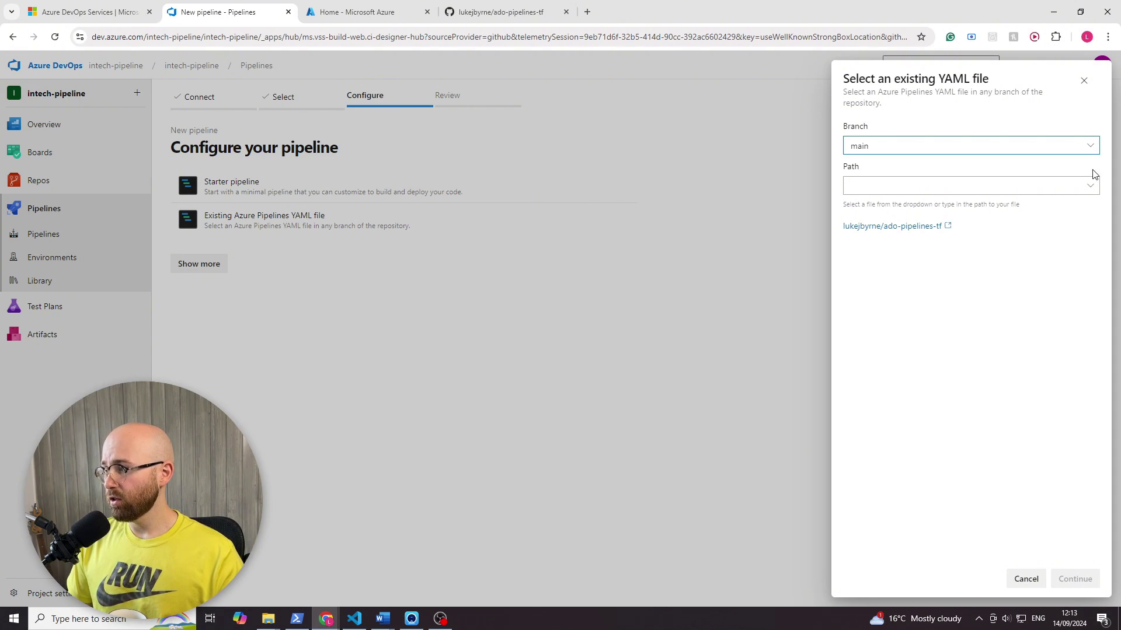
click(1090, 185)
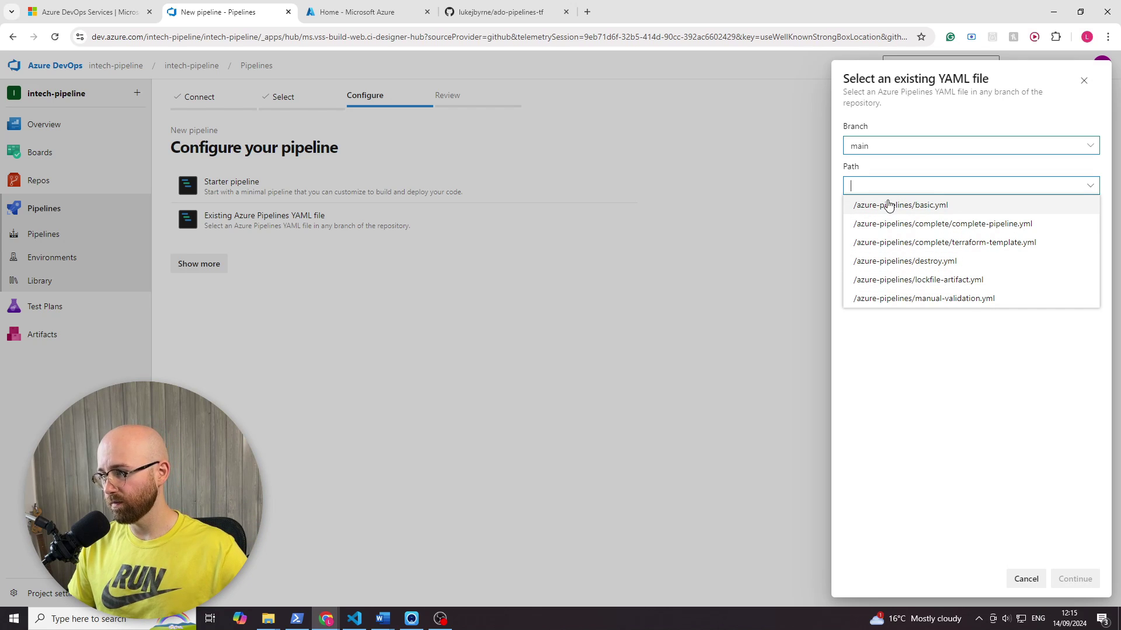
click(928, 203)
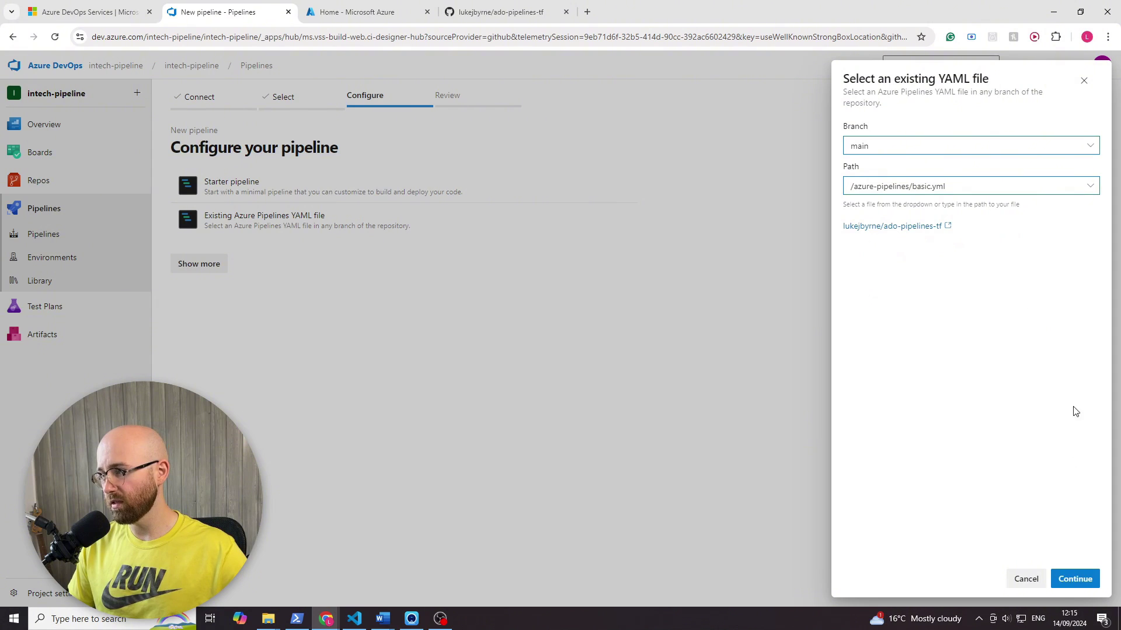
click(1074, 579)
Step: Review the pipeline's YAML, save the pipeline without running it, and view its analytics
scroll(385, 364, down, 1)
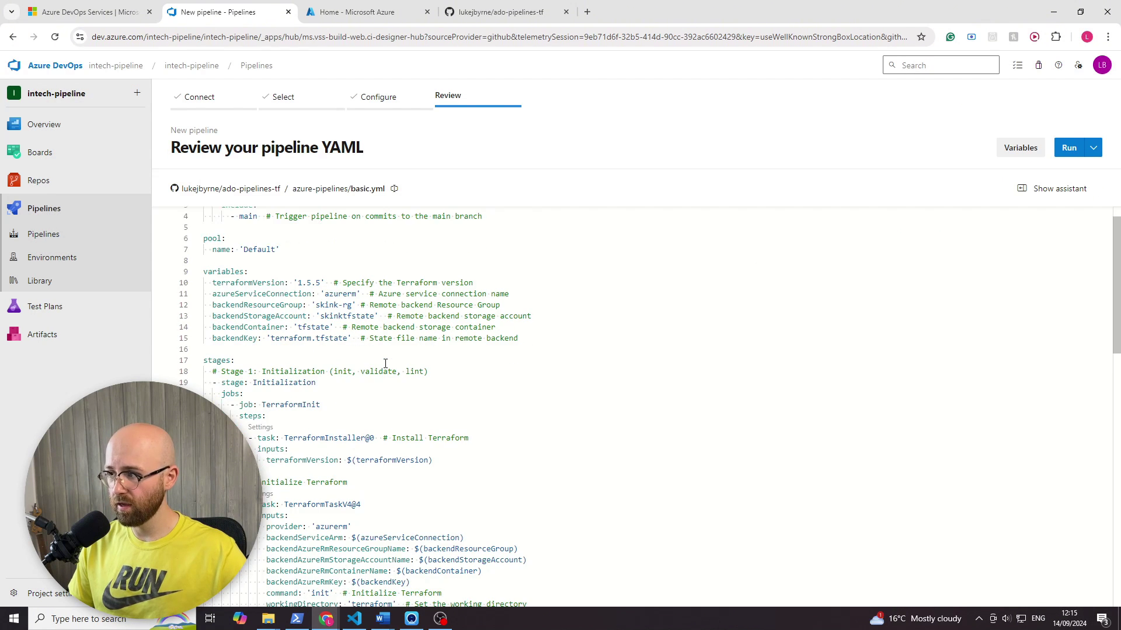
scroll(385, 364, down, 8)
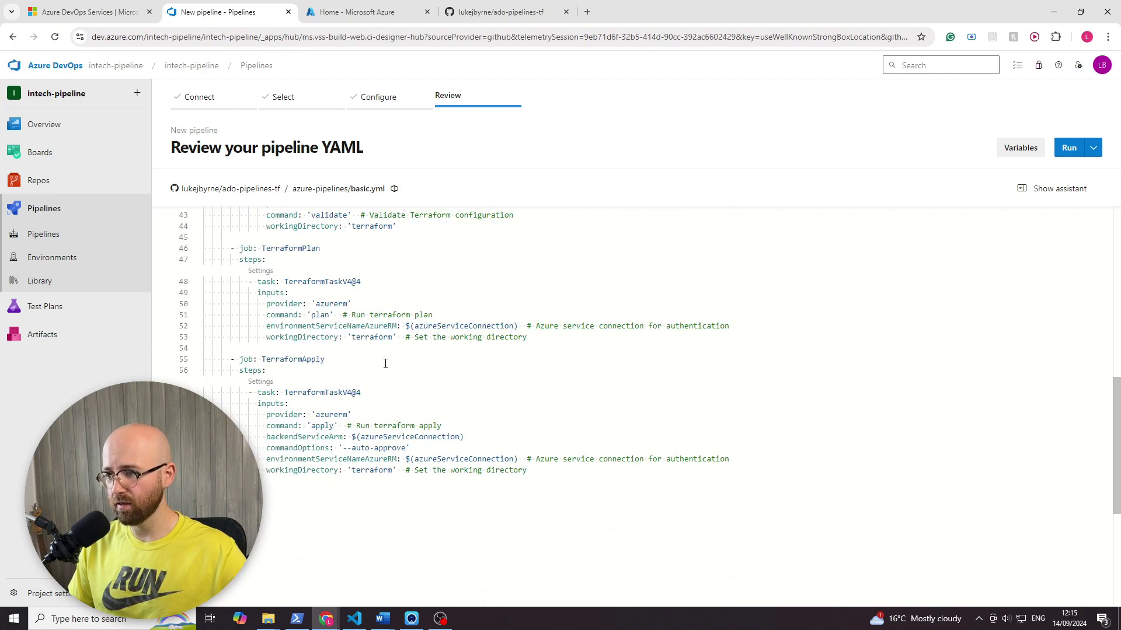
scroll(385, 363, up, 9)
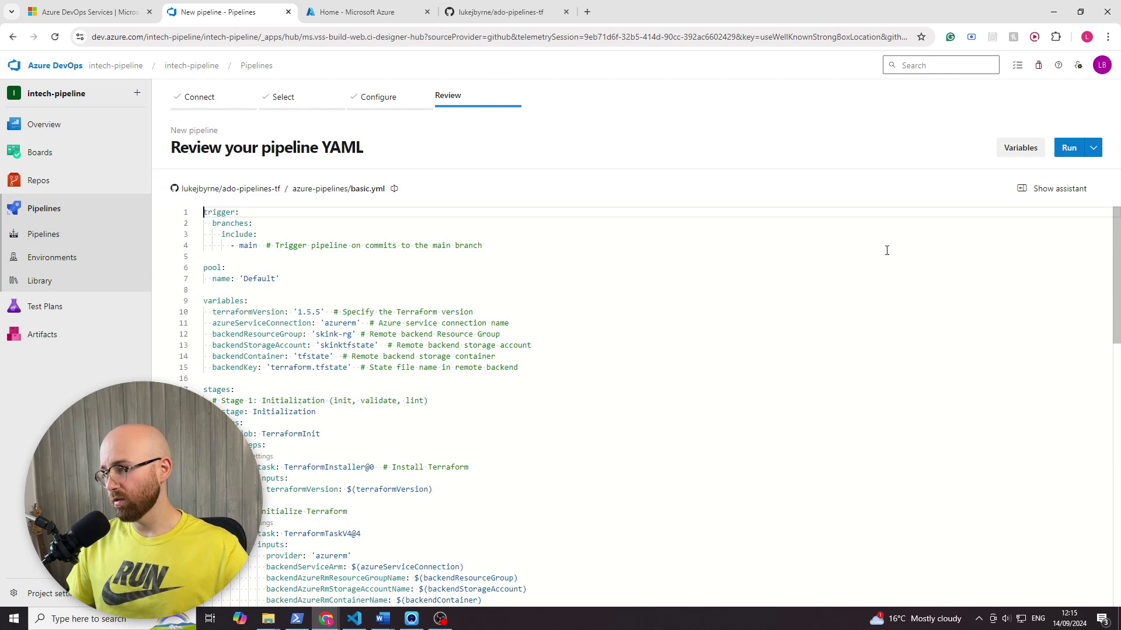
click(1094, 148)
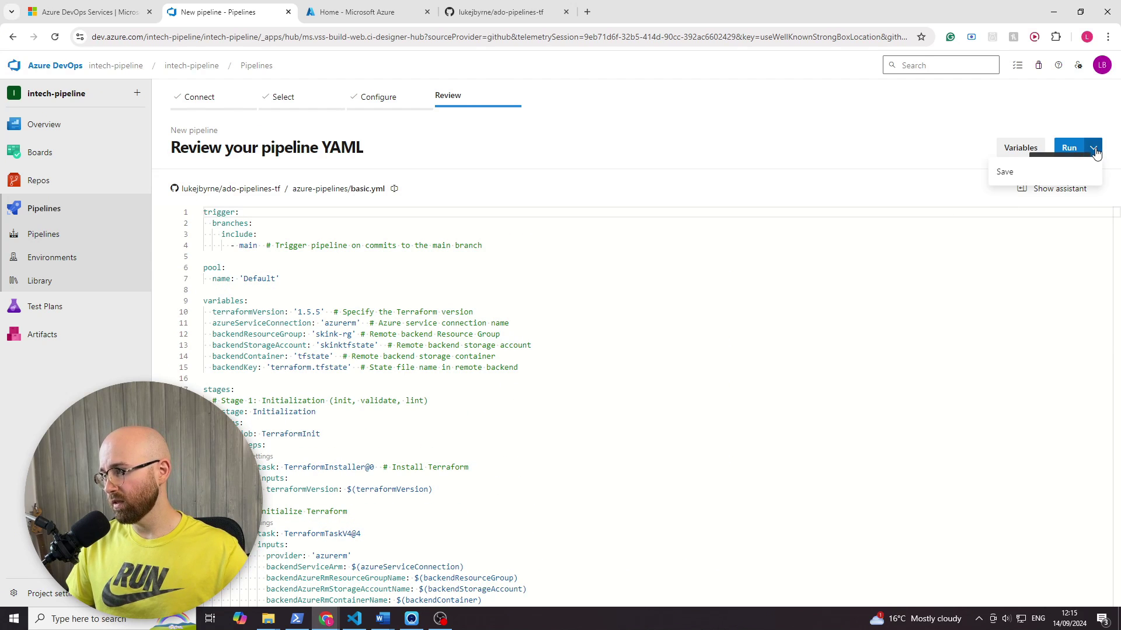
click(966, 164)
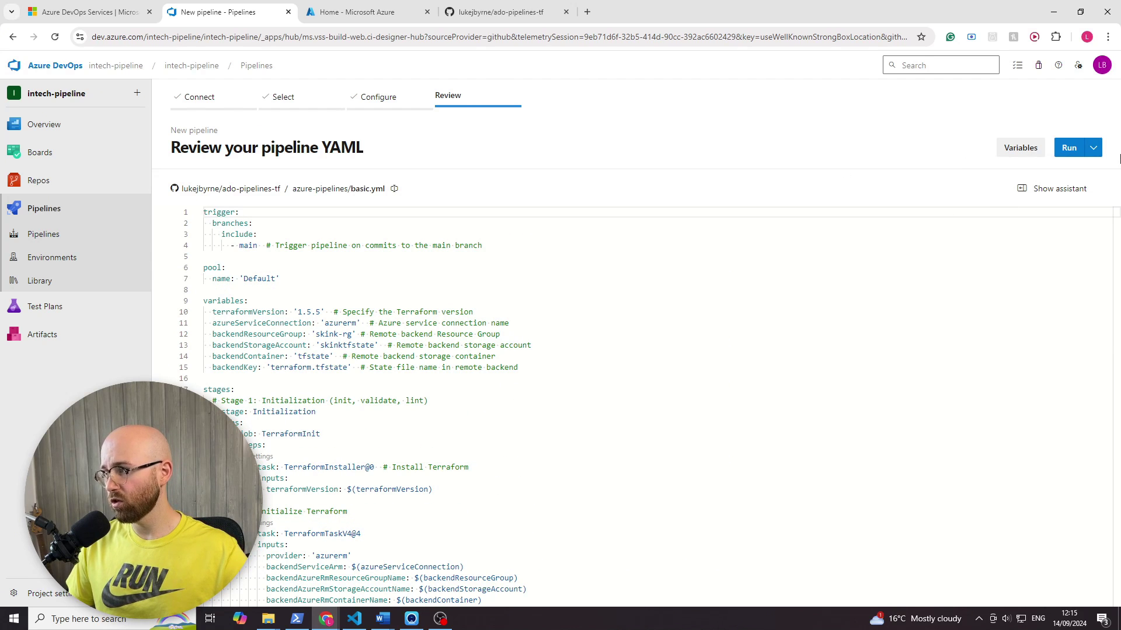
click(1095, 150)
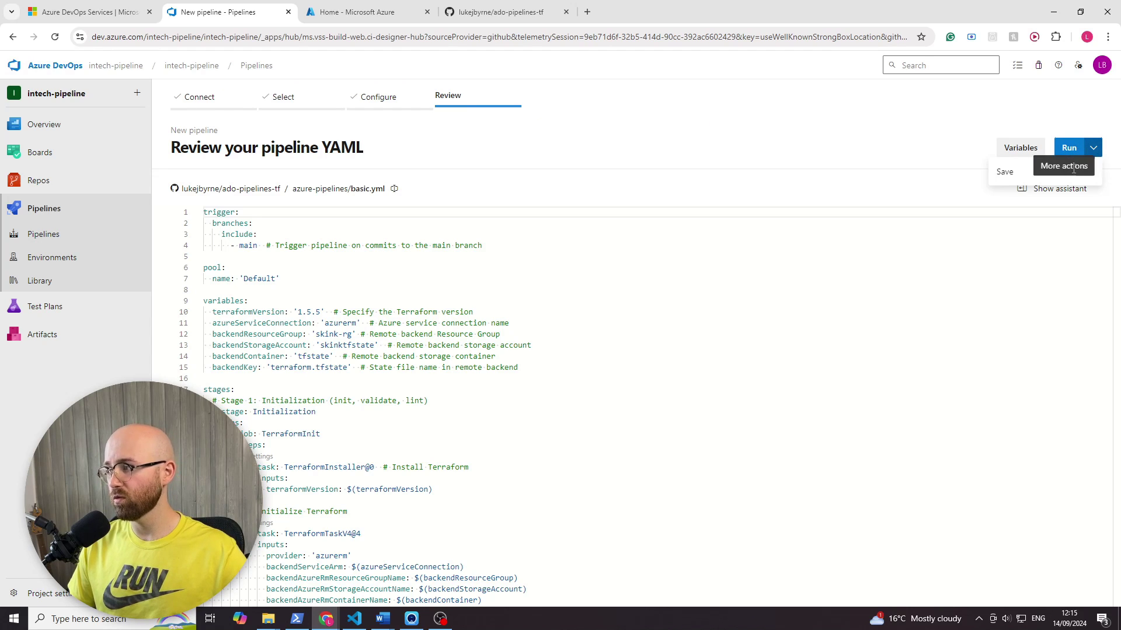
click(1006, 173)
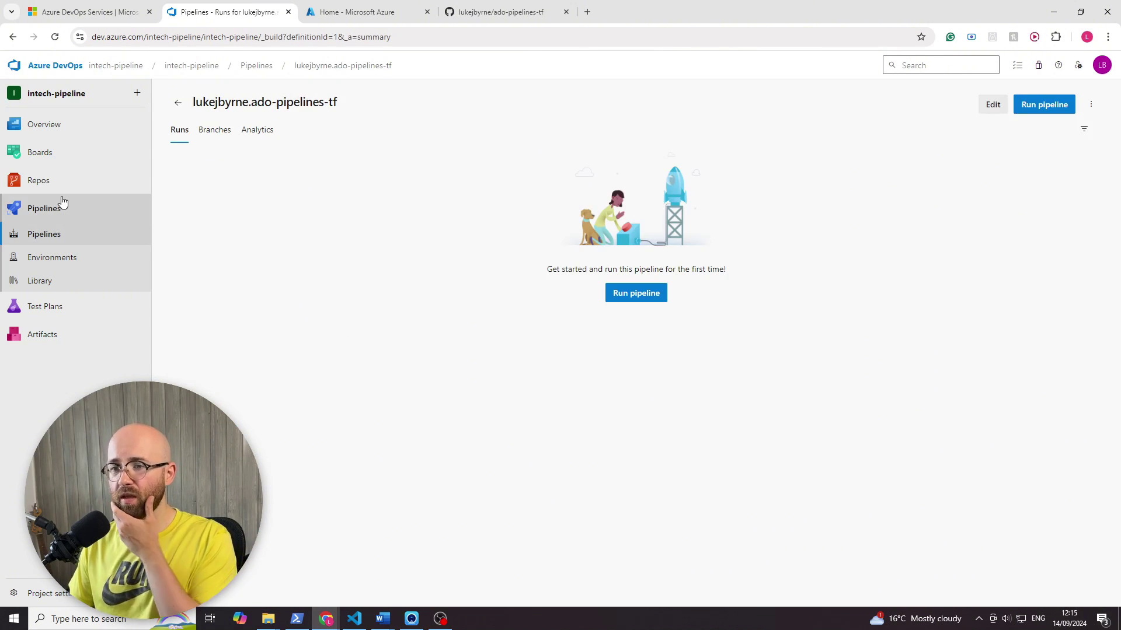
click(257, 130)
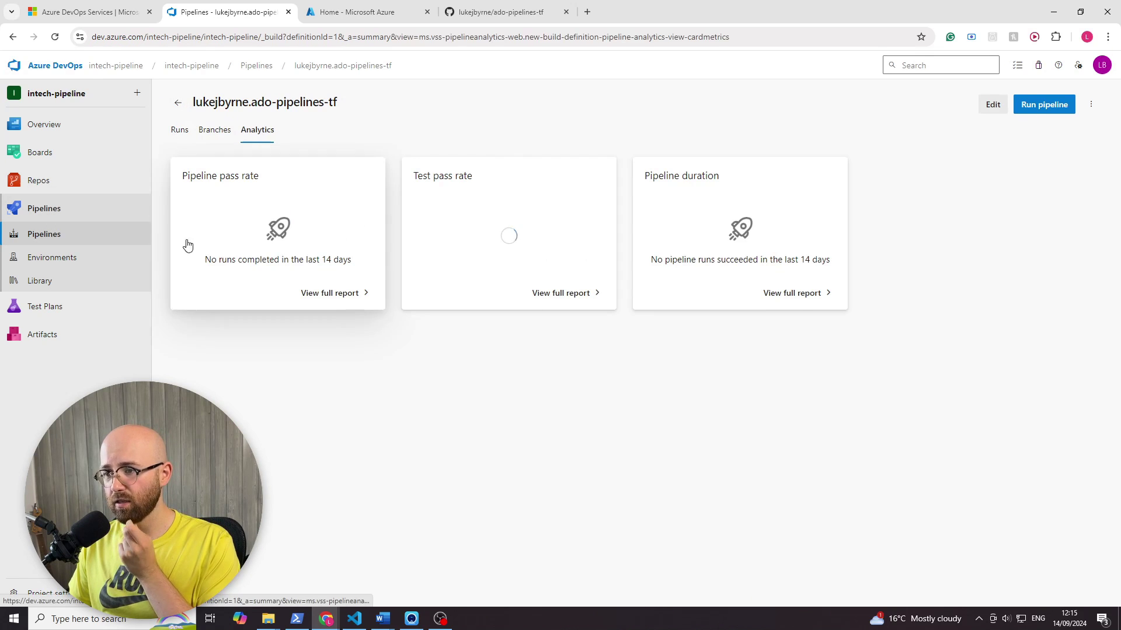
Step: Open the saved ado-pipelines-tf pipeline from the project's pipeline list and bring up its YAML for editing
click(58, 234)
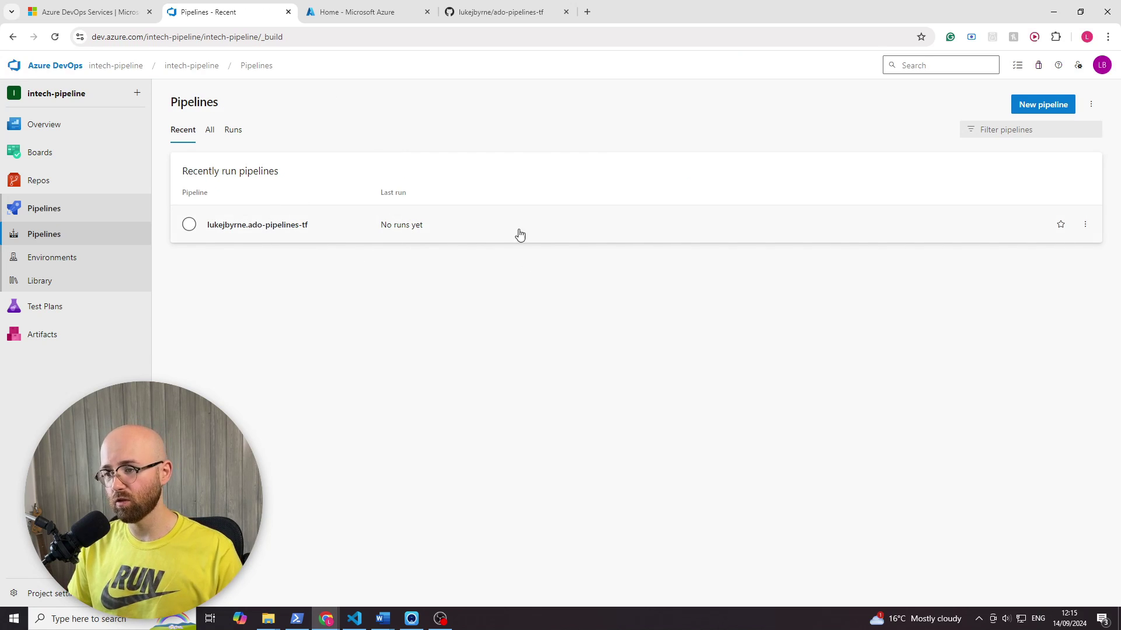
click(558, 226)
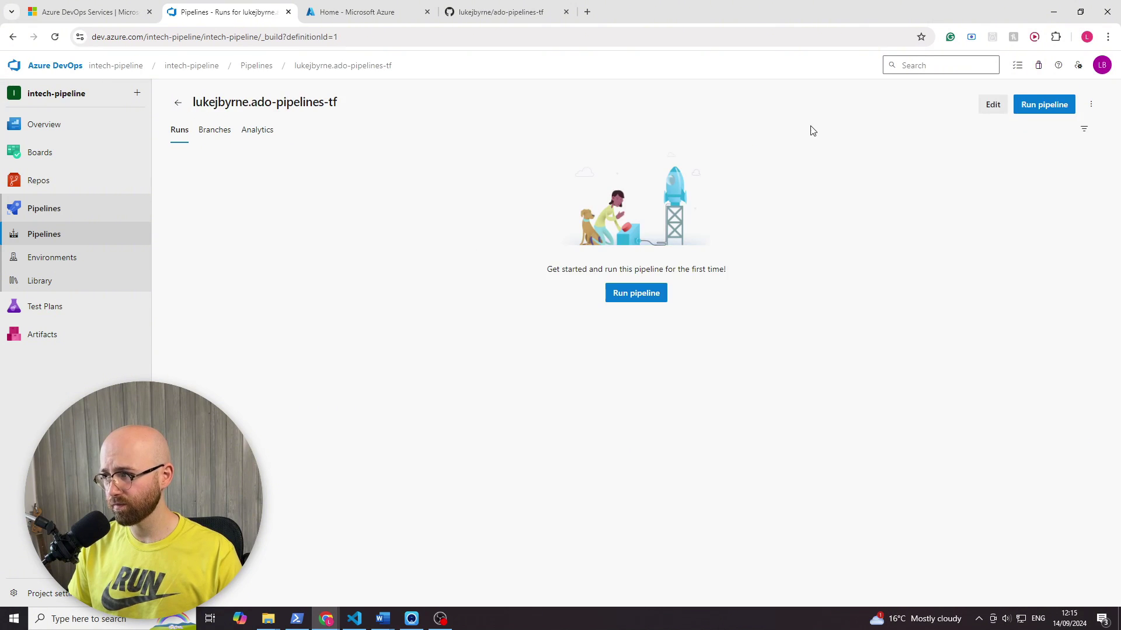
click(993, 104)
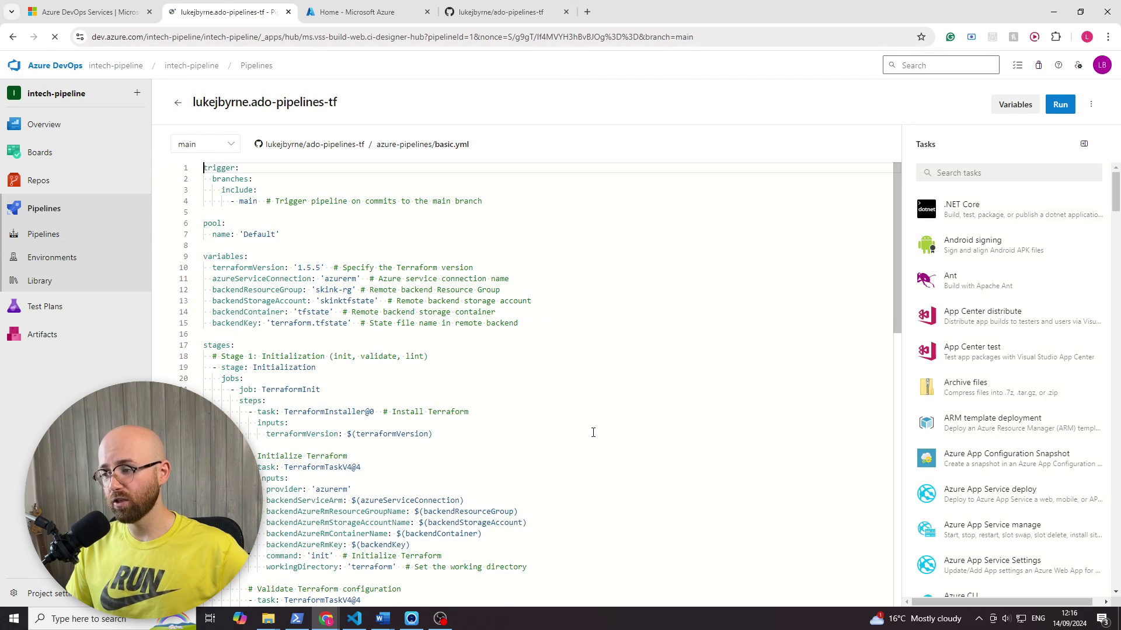
click(355, 348)
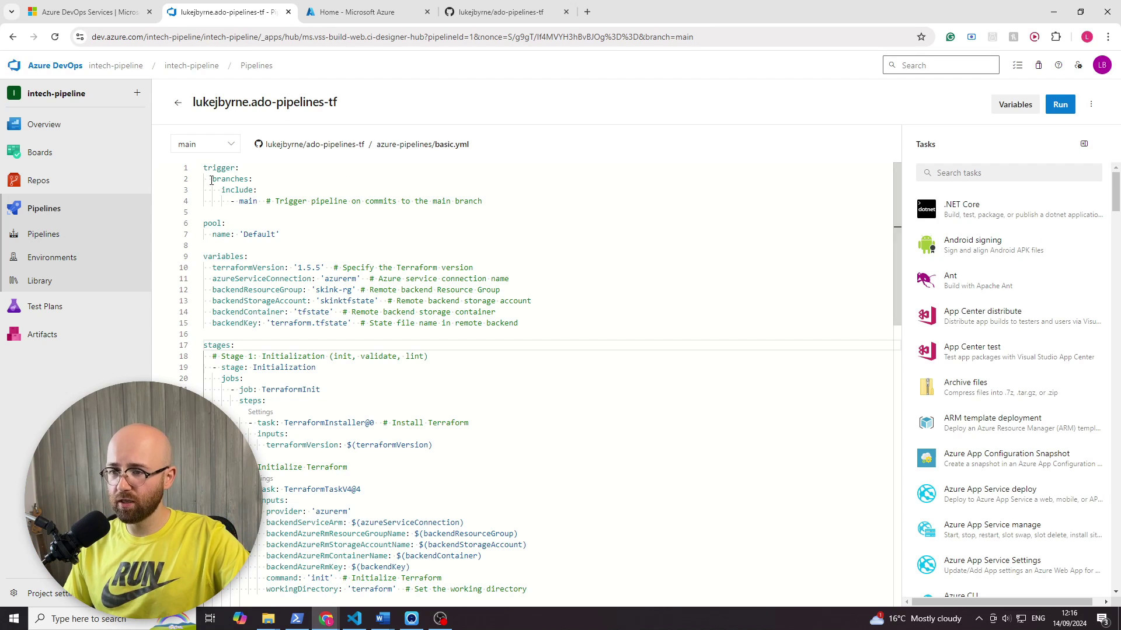
Step: Examine the trigger section with its main branch filter and the pool section in basic.yml
double_click(223, 168)
click(262, 174)
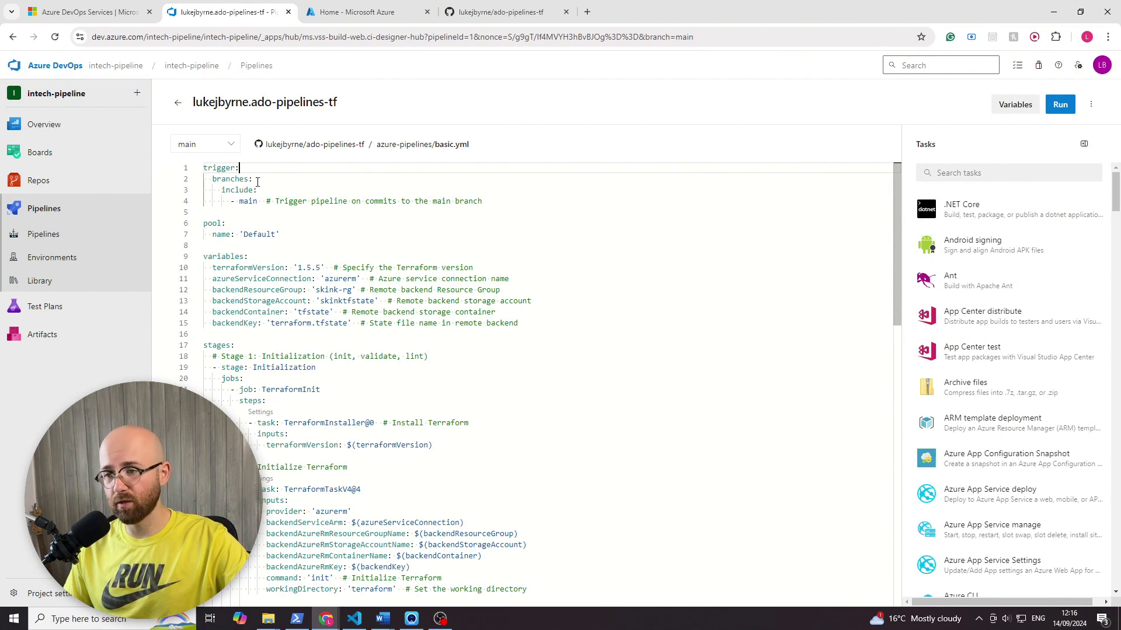
drag(257, 176, 201, 180)
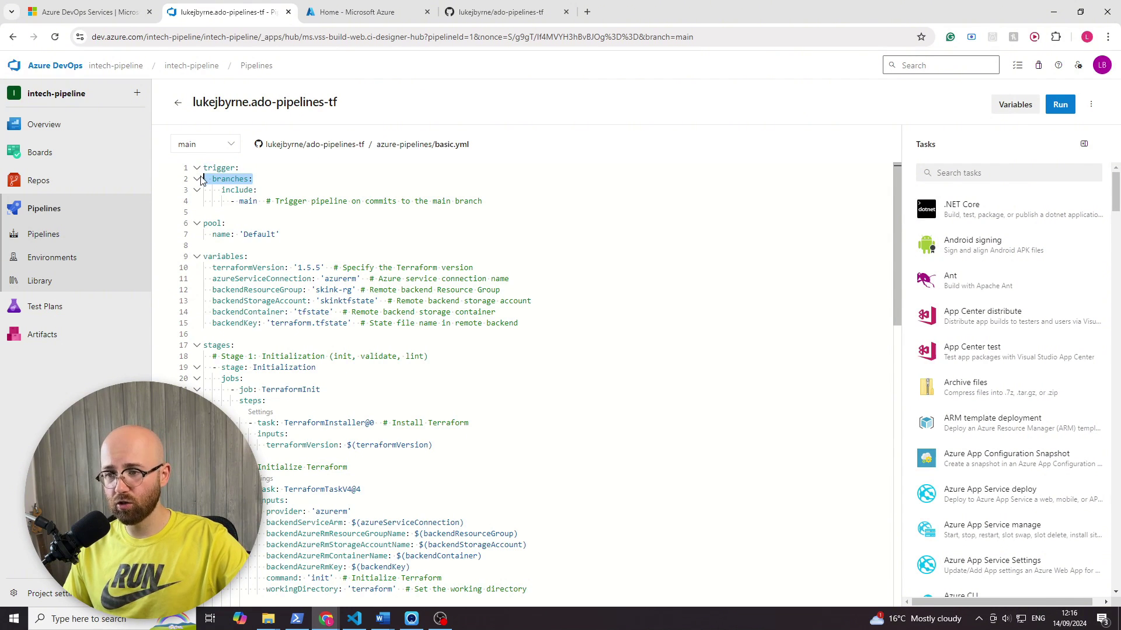
click(258, 184)
click(275, 179)
click(290, 201)
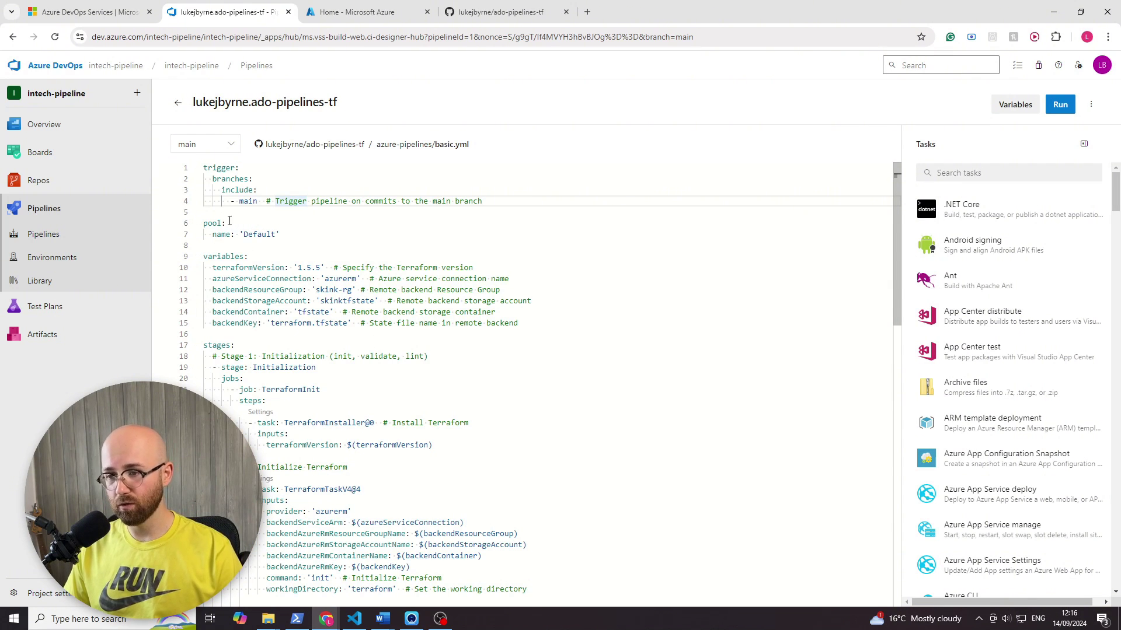
drag(230, 221, 201, 230)
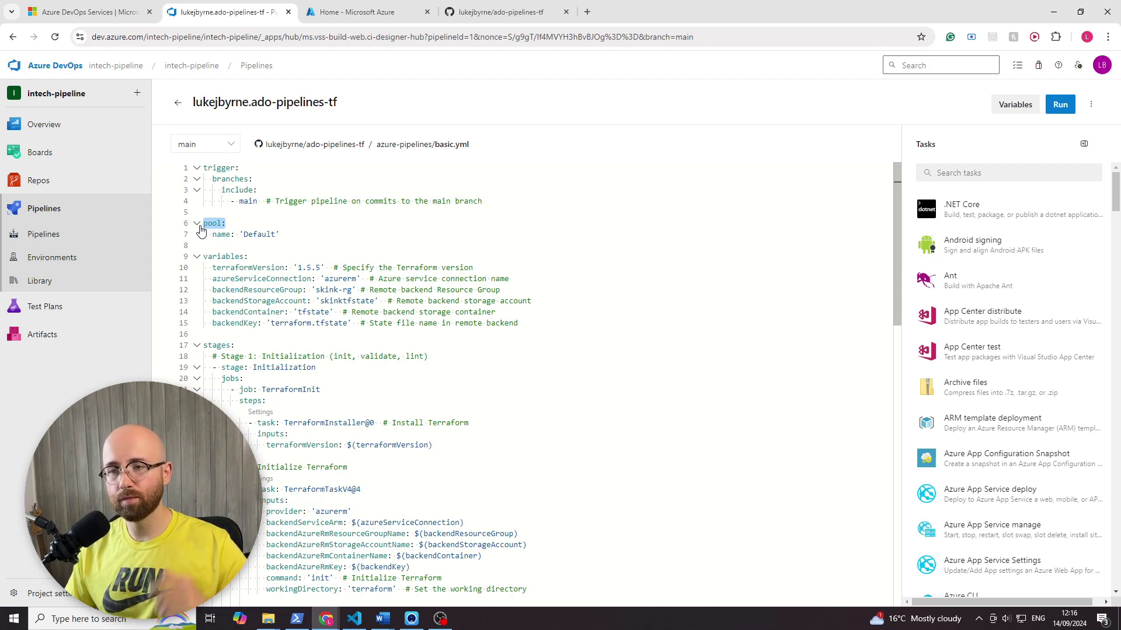
Step: Switch to the Excalidraw whiteboard and sketch a large computer monitor with a triangular stand beside the existing drawing
click(325, 622)
click(351, 572)
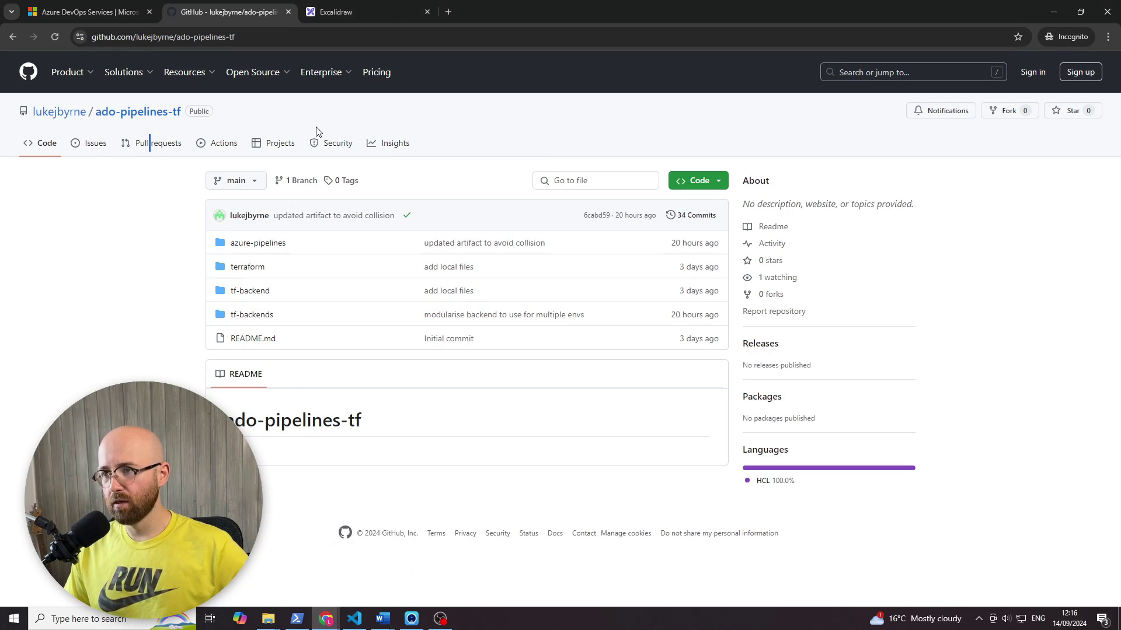
click(385, 14)
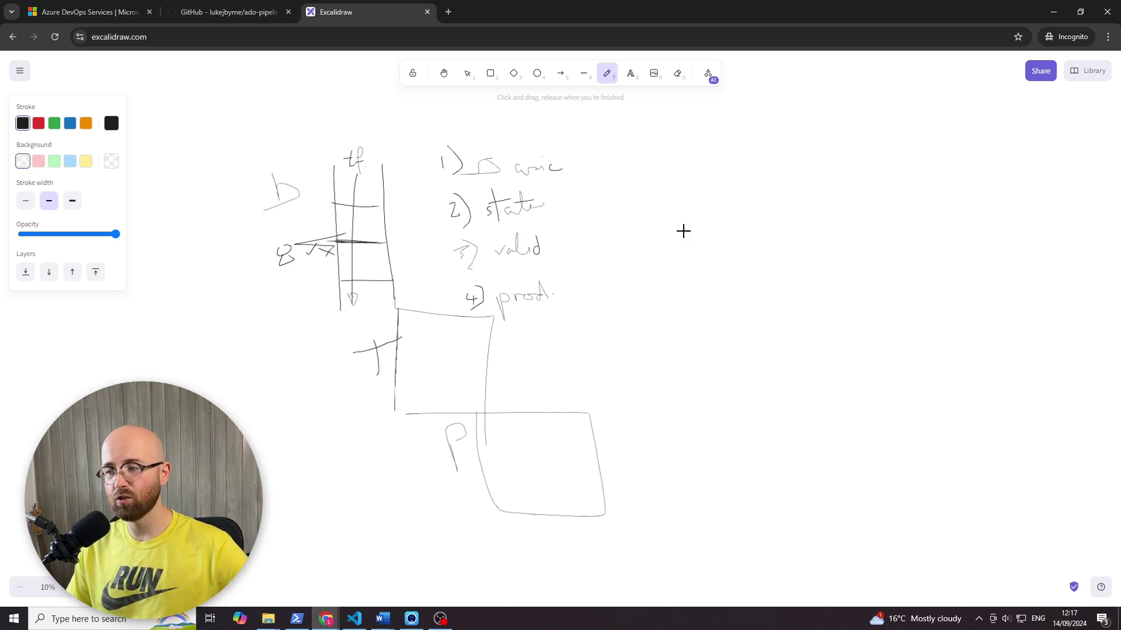
mouse_move(756, 236)
mouse_down()
mouse_move(759, 305)
mouse_move(927, 197)
mouse_move(740, 182)
mouse_move(758, 264)
mouse_up()
mouse_move(832, 312)
mouse_down()
mouse_move(874, 348)
mouse_move(815, 302)
mouse_up()
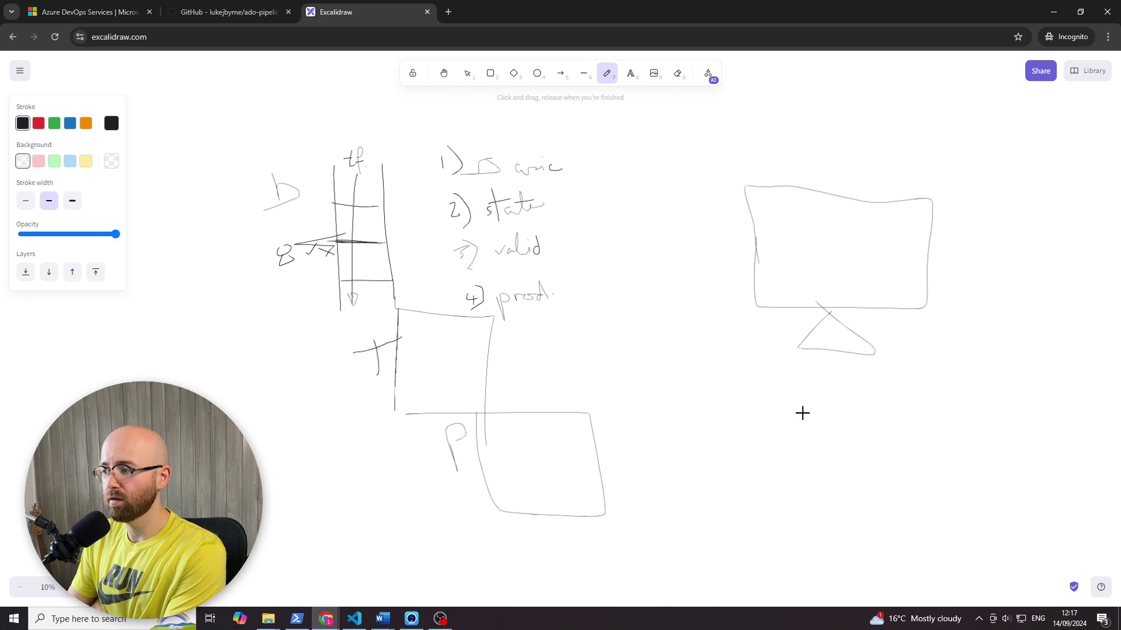
Step: Draw branches from the monitor to the letters M and S, from S to a cloud and "local", and from M to two small computers
scroll(800, 413, down, 1)
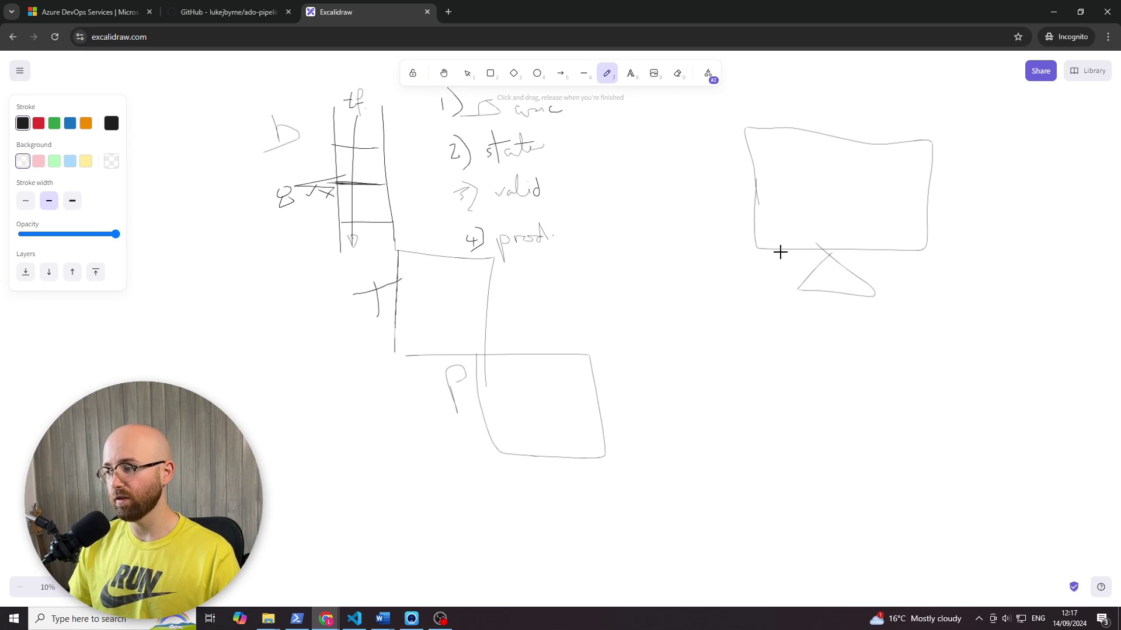
drag(781, 253, 747, 346)
mouse_move(723, 407)
mouse_down()
mouse_move(724, 356)
mouse_move(768, 404)
mouse_up()
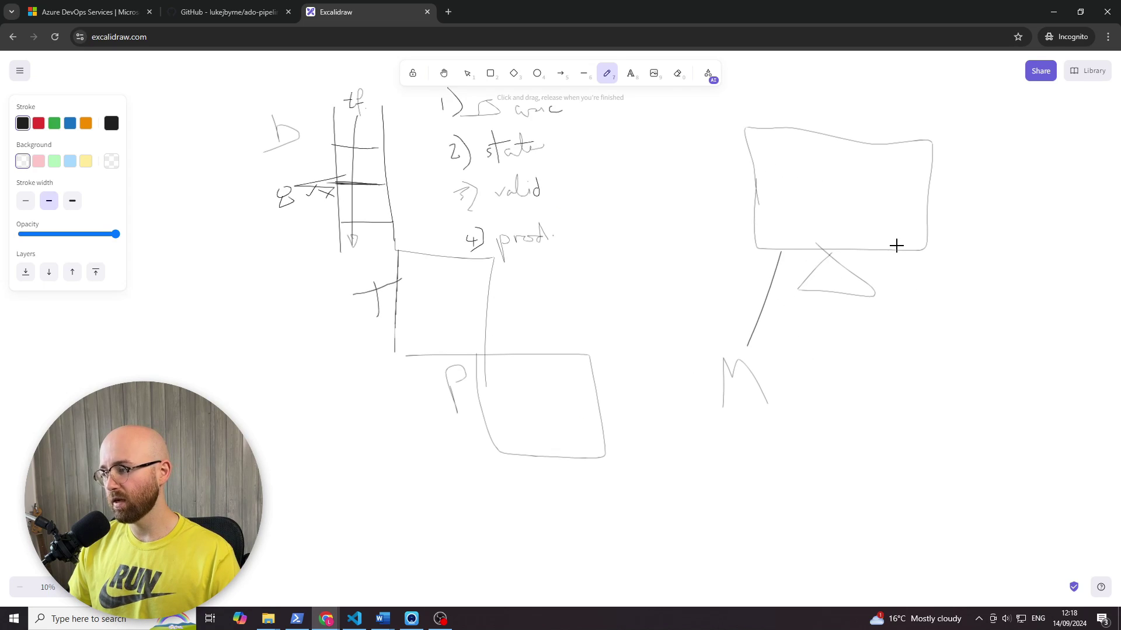
mouse_move(897, 246)
mouse_down()
mouse_move(957, 402)
mouse_move(909, 488)
mouse_up()
mouse_move(839, 543)
mouse_down()
mouse_move(870, 503)
mouse_move(918, 521)
mouse_move(850, 558)
mouse_move(836, 545)
mouse_up()
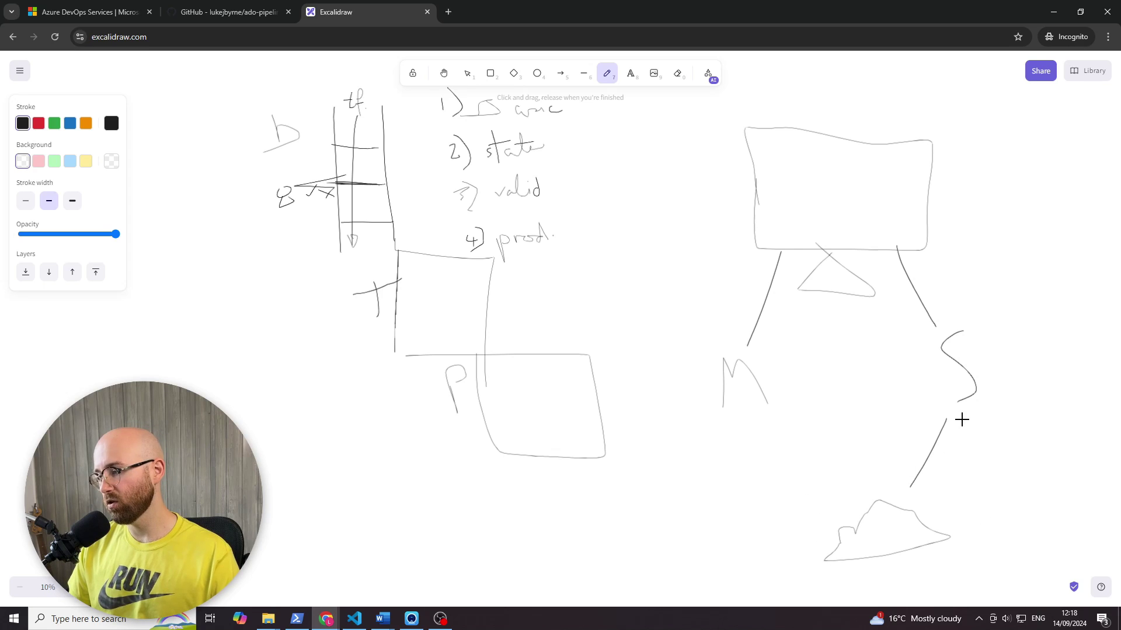
mouse_move(962, 419)
mouse_down()
mouse_move(1031, 543)
mouse_move(1081, 532)
mouse_move(1103, 510)
mouse_move(1113, 535)
mouse_up()
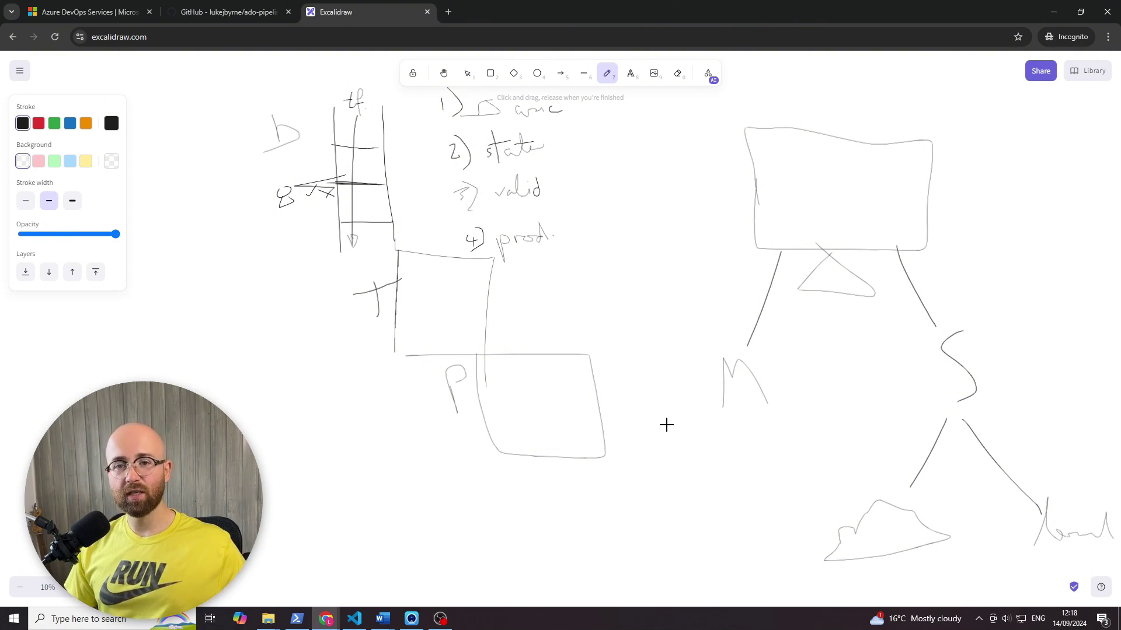
mouse_move(730, 427)
mouse_down()
mouse_move(682, 486)
mouse_move(660, 493)
mouse_move(671, 503)
mouse_move(711, 478)
mouse_move(691, 465)
mouse_move(701, 491)
mouse_move(698, 482)
mouse_up()
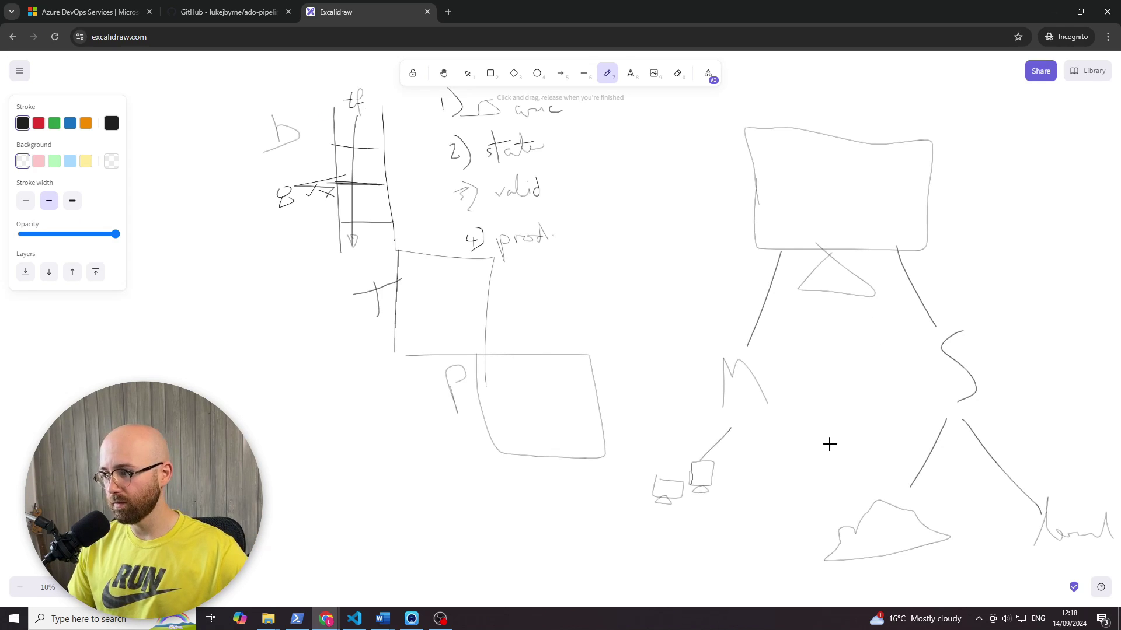
Step: Circle the M, the S and the large monitor, and sketch a small computer beside the large monitor
mouse_move(733, 340)
mouse_down()
mouse_move(816, 443)
mouse_move(704, 355)
mouse_up()
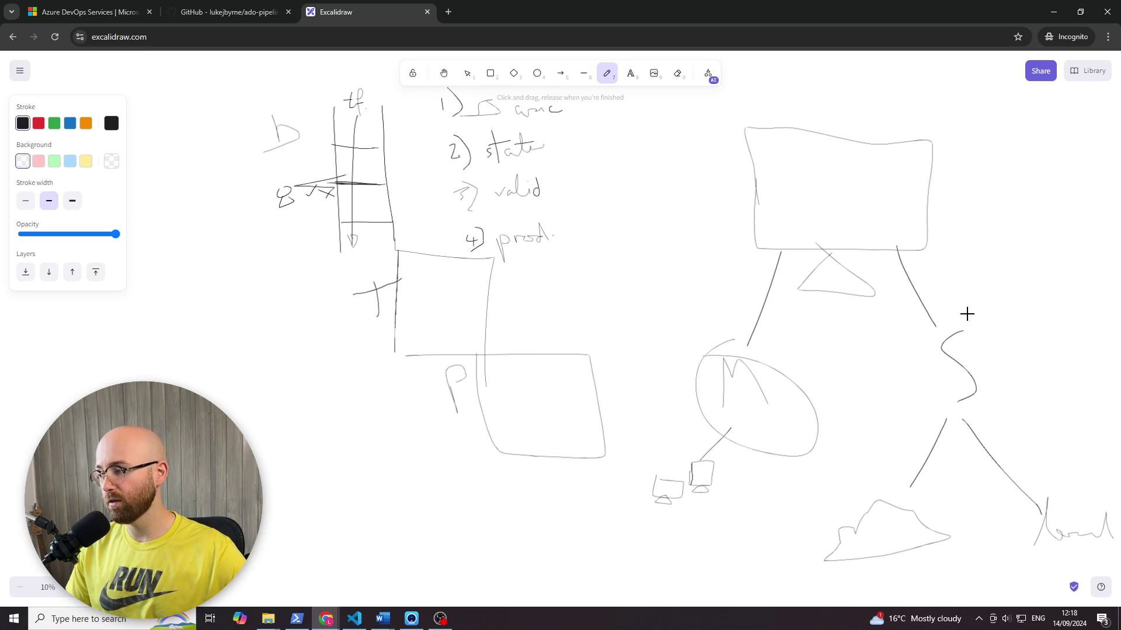
mouse_move(966, 314)
mouse_down()
mouse_move(975, 307)
mouse_move(928, 289)
mouse_up()
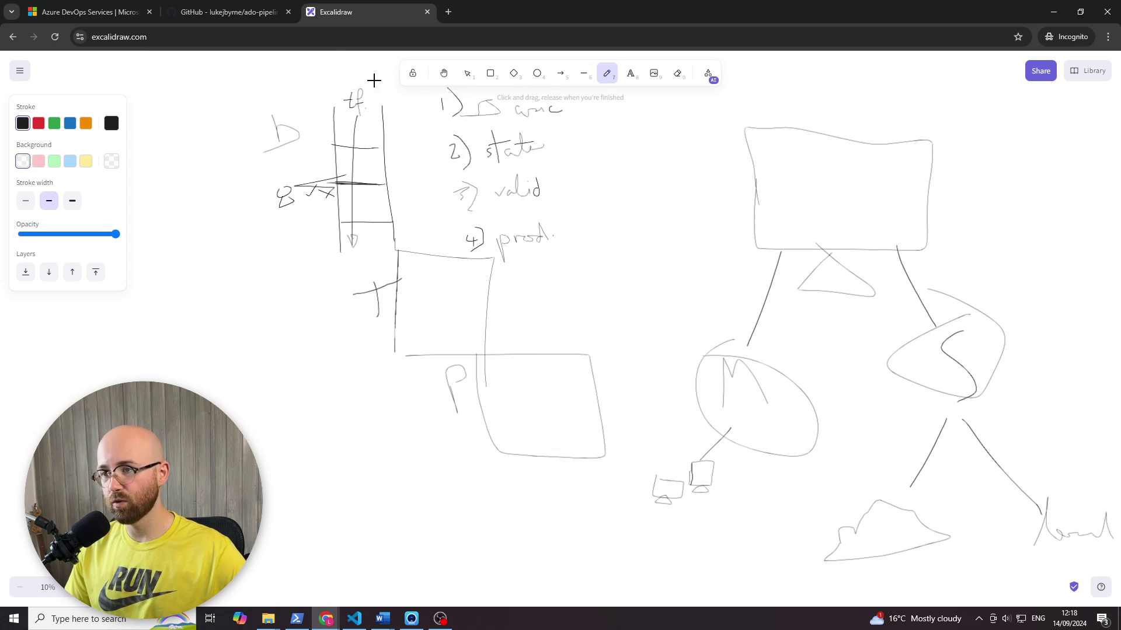
mouse_move(884, 107)
mouse_down()
mouse_move(676, 163)
mouse_move(1035, 202)
mouse_move(809, 66)
mouse_up()
mouse_move(946, 136)
mouse_down()
mouse_move(988, 177)
mouse_move(944, 145)
mouse_up()
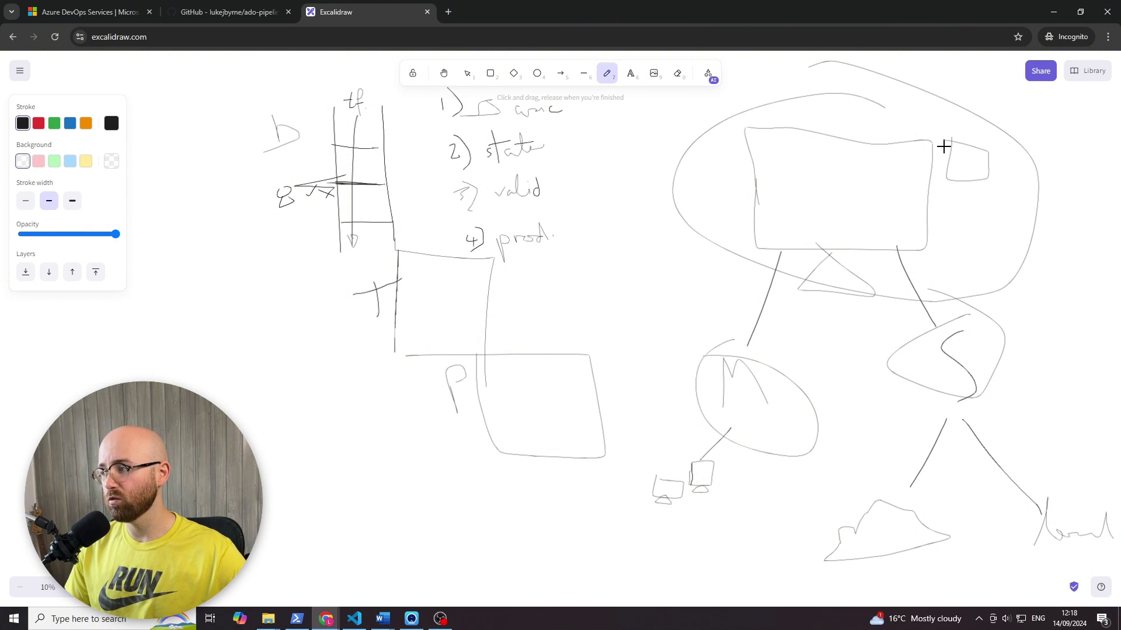
mouse_move(972, 186)
mouse_down()
mouse_move(958, 195)
mouse_move(988, 203)
mouse_up()
Step: Switch back to the Azure DevOps pipeline editor and examine the pool's name setting, 'Default'
click(325, 619)
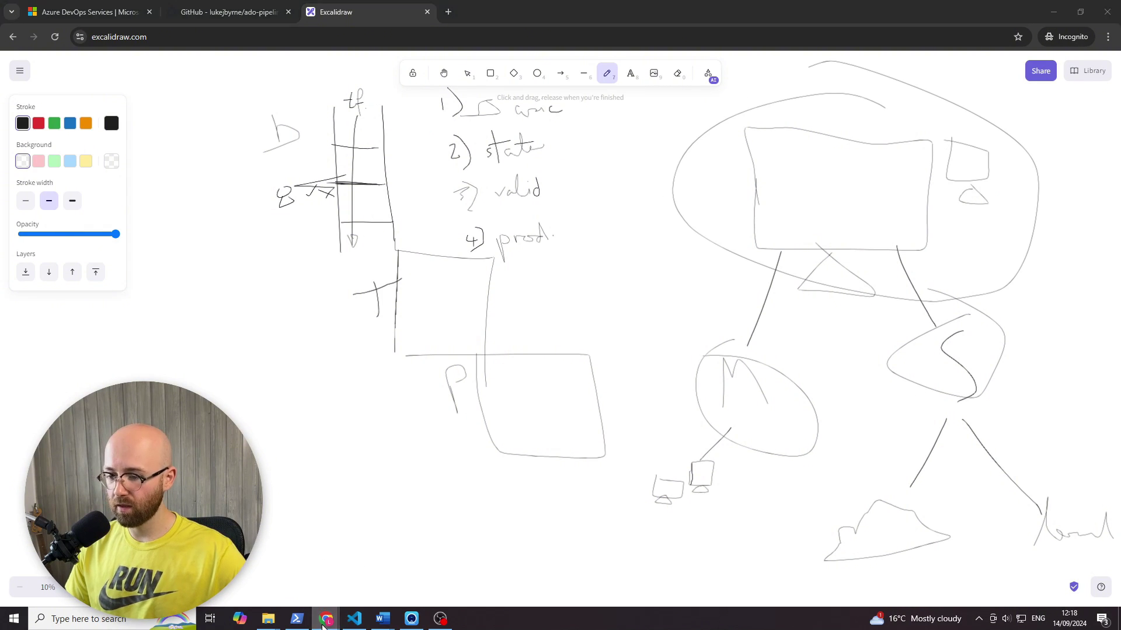
click(286, 560)
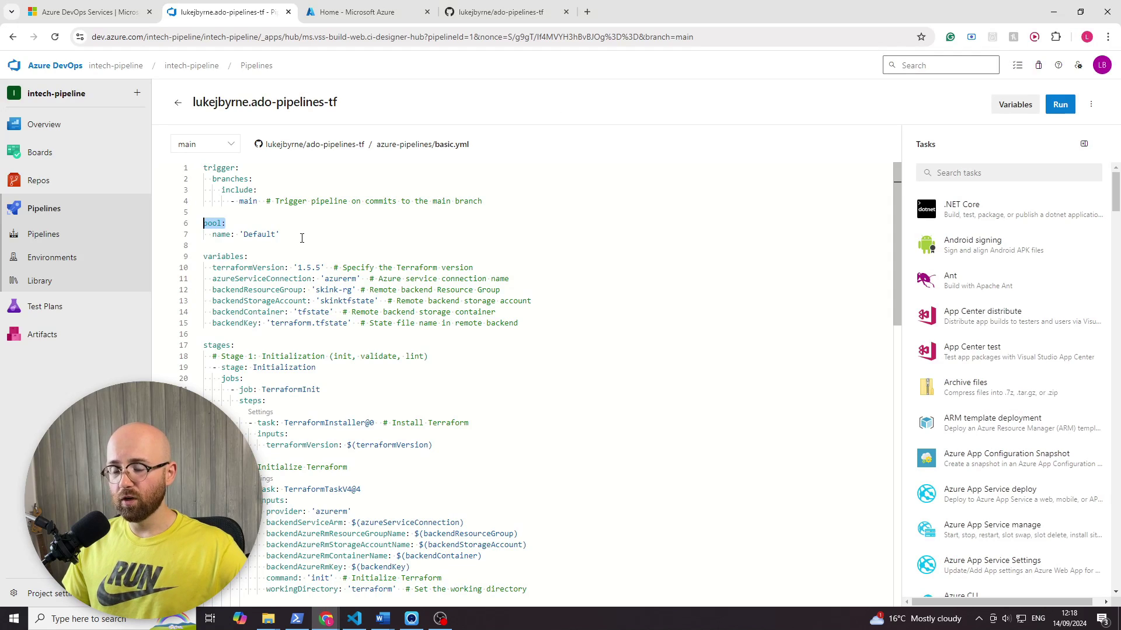
drag(302, 239, 203, 239)
click(261, 235)
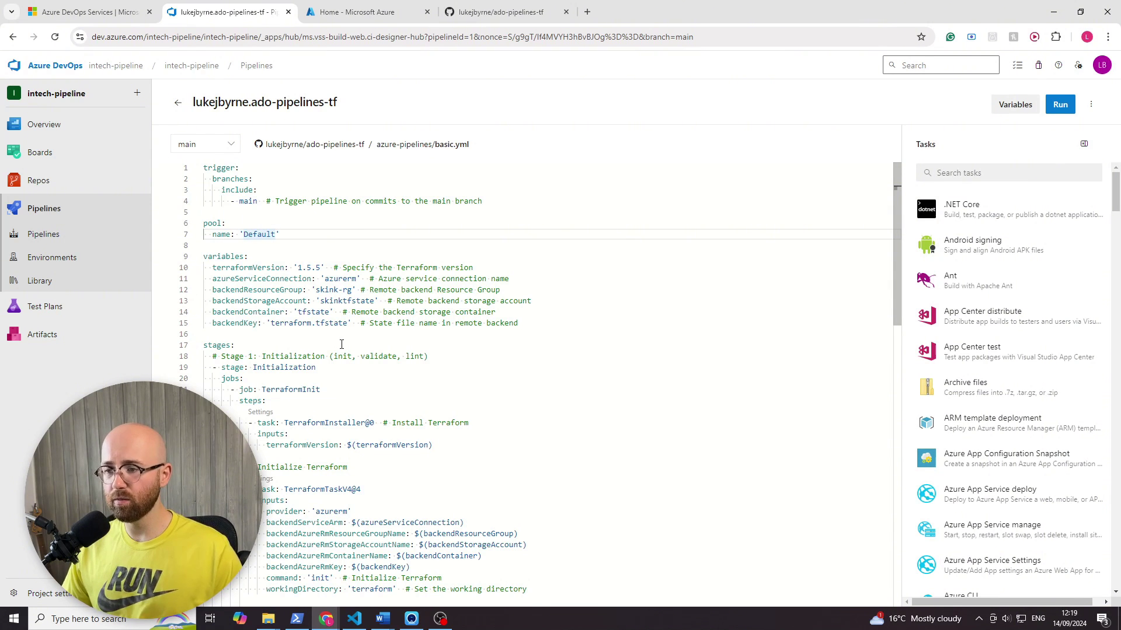
Step: Examine the variables section and where azureServiceConnection is used in the Terraform jobs of basic.yml
drag(518, 322, 212, 278)
double_click(292, 279)
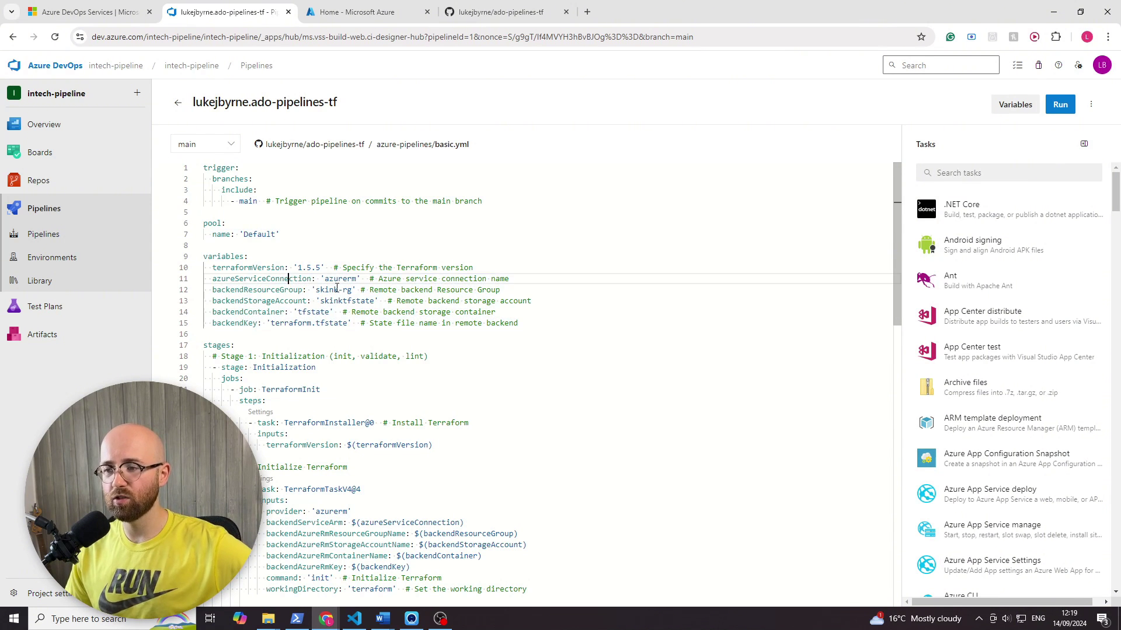
scroll(411, 382, down, 3)
scroll(411, 381, down, 5)
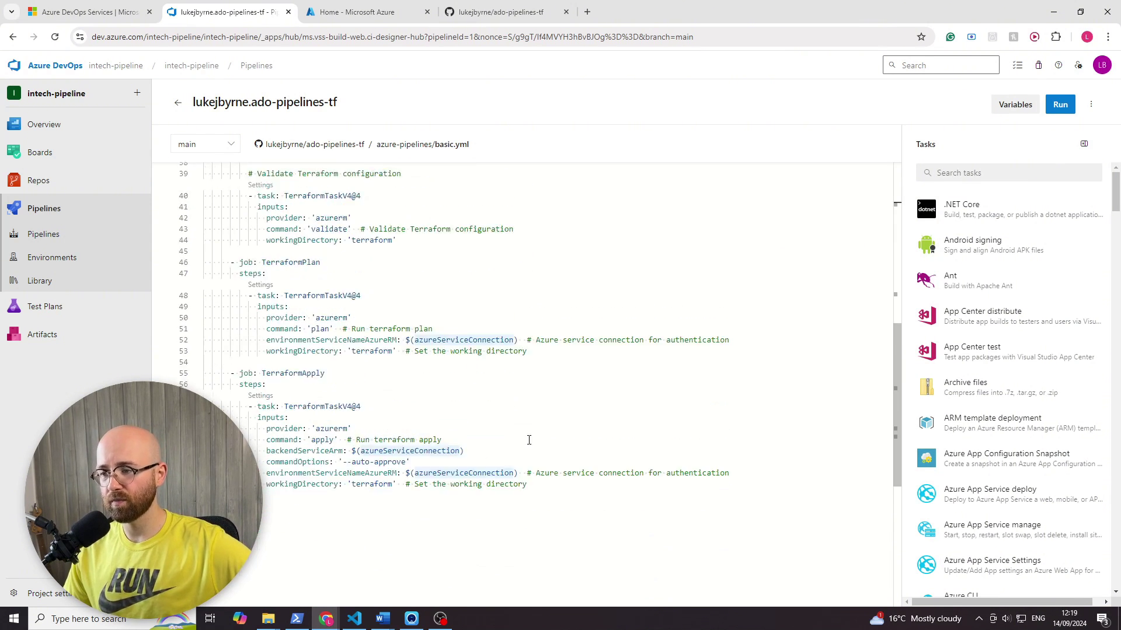
double_click(489, 458)
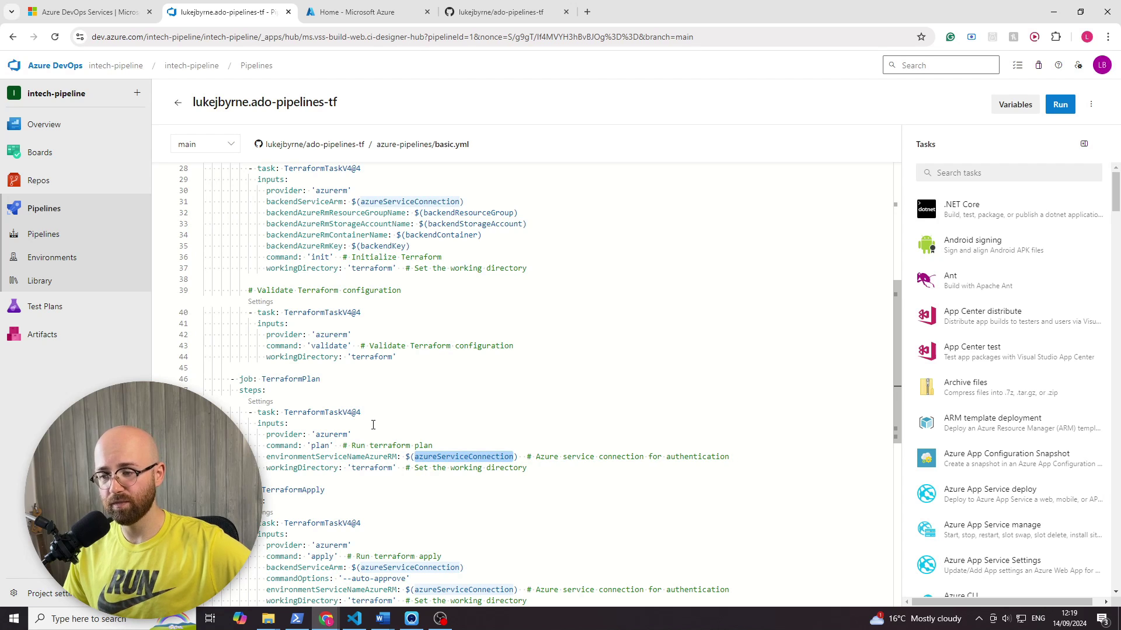
scroll(470, 461, up, 9)
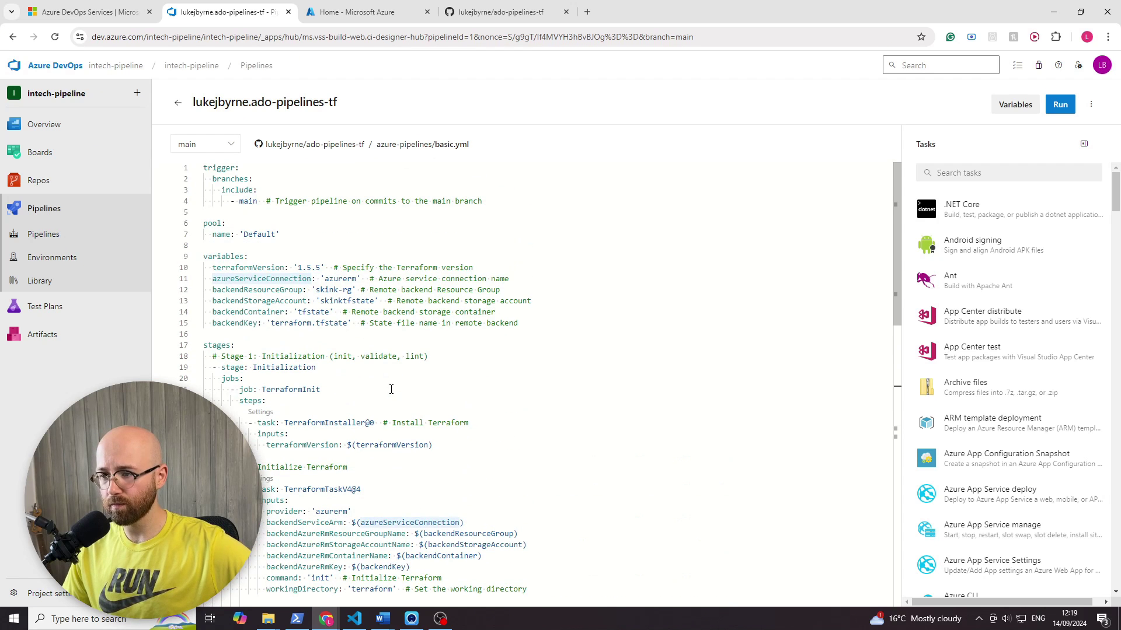
click(262, 311)
drag(539, 327, 175, 257)
click(267, 267)
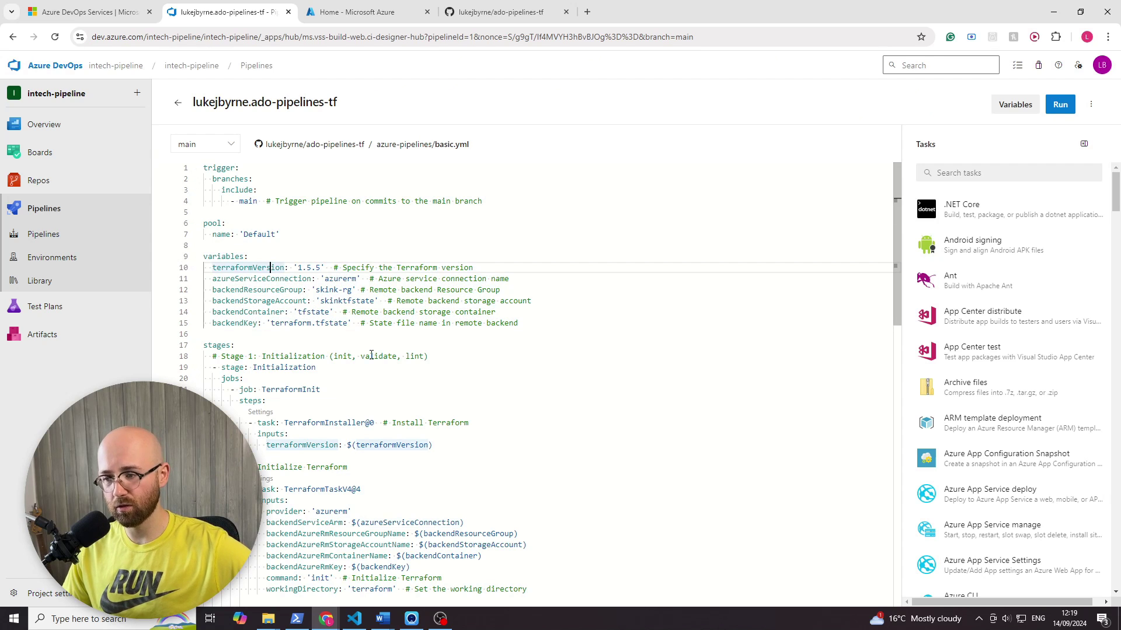
Step: Examine the stages section and its Terraform tasks, folding and unfolding the stages block and the TerraformInstaller inputs
scroll(378, 352, down, 1)
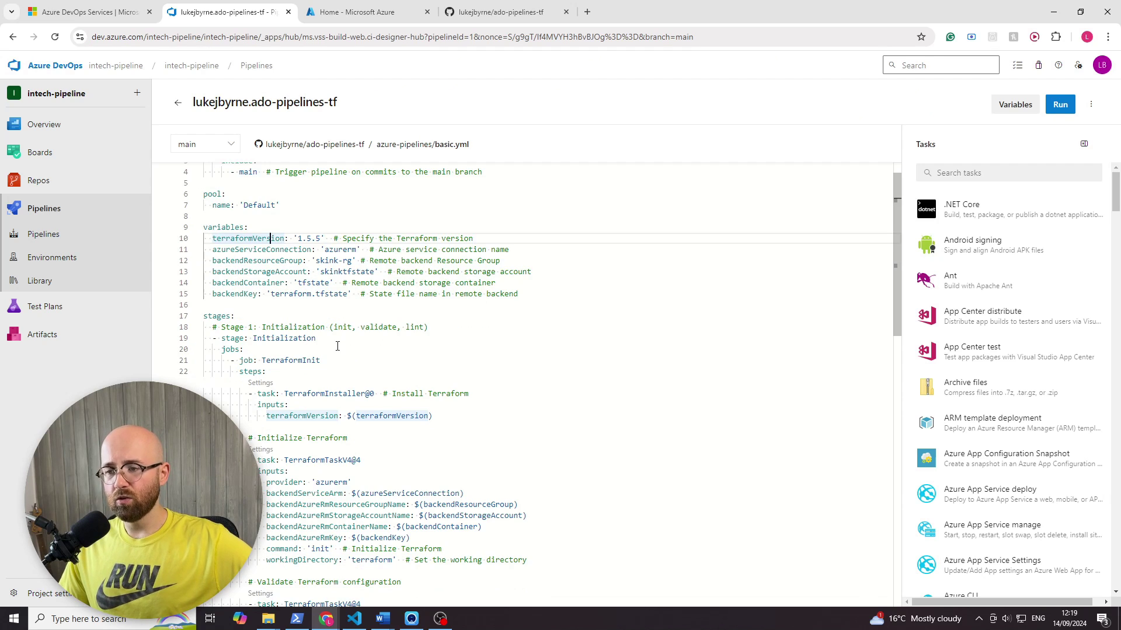
scroll(288, 228, down, 1)
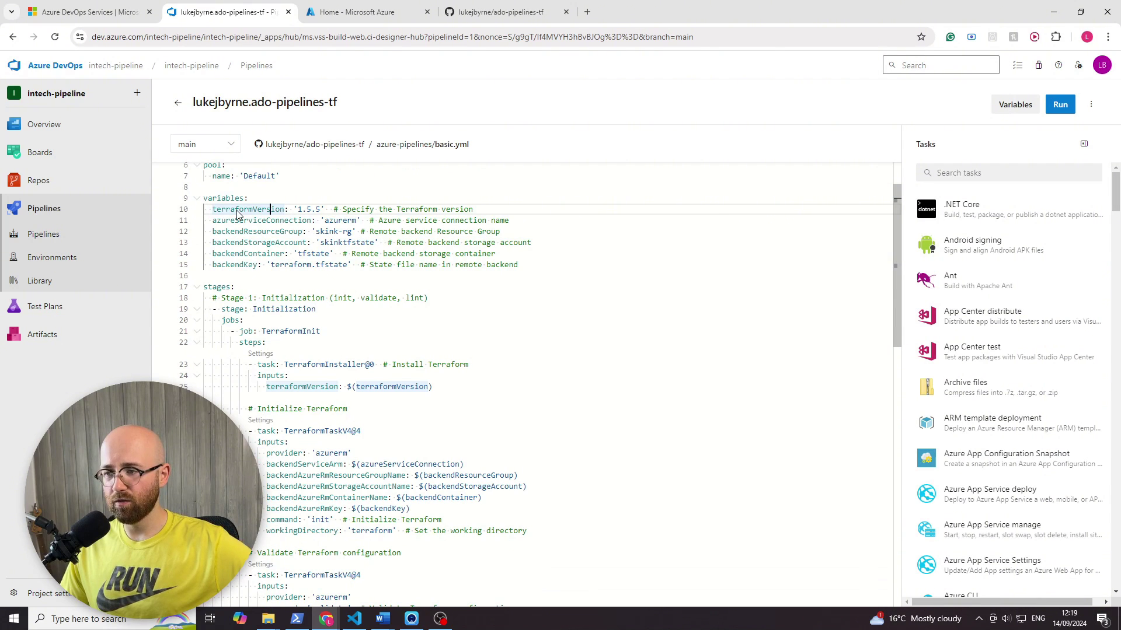
click(216, 286)
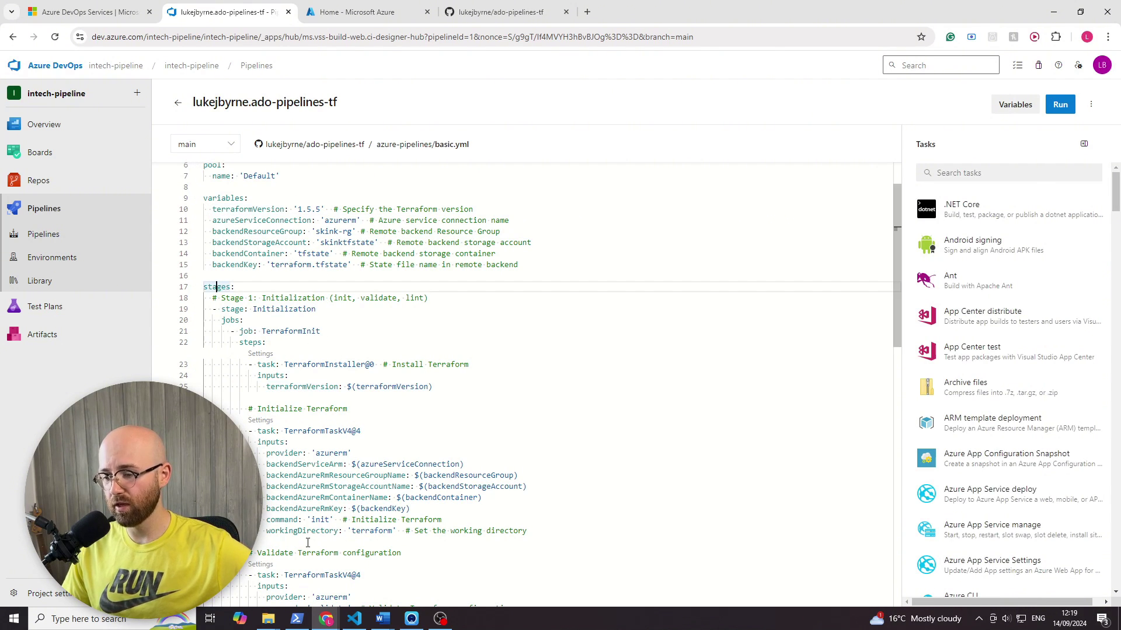
scroll(263, 302, down, 2)
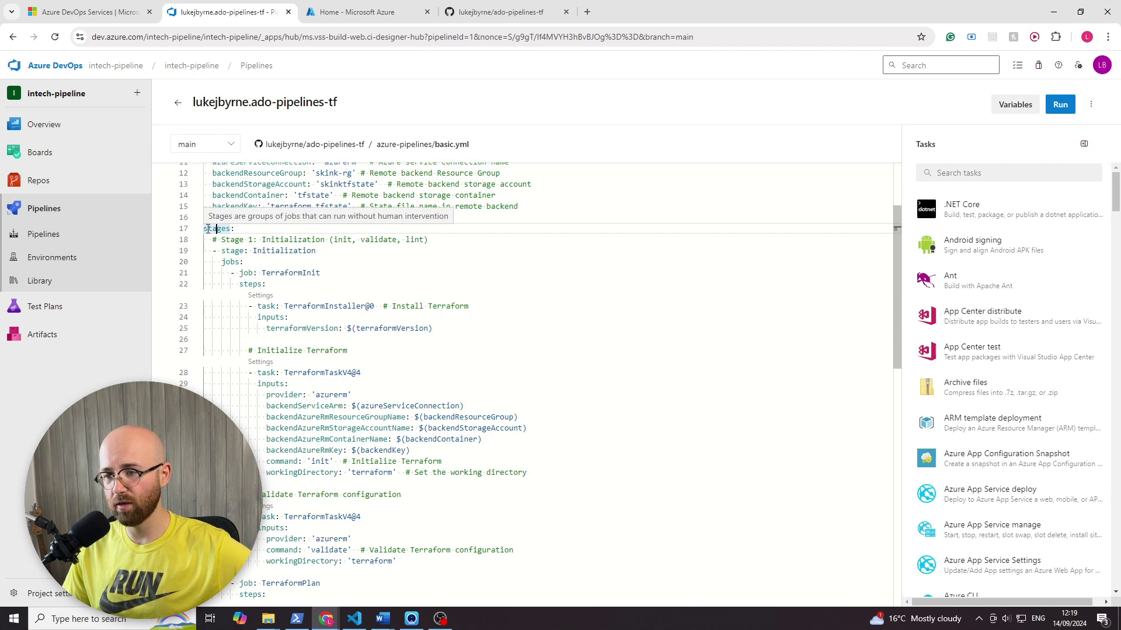
click(198, 229)
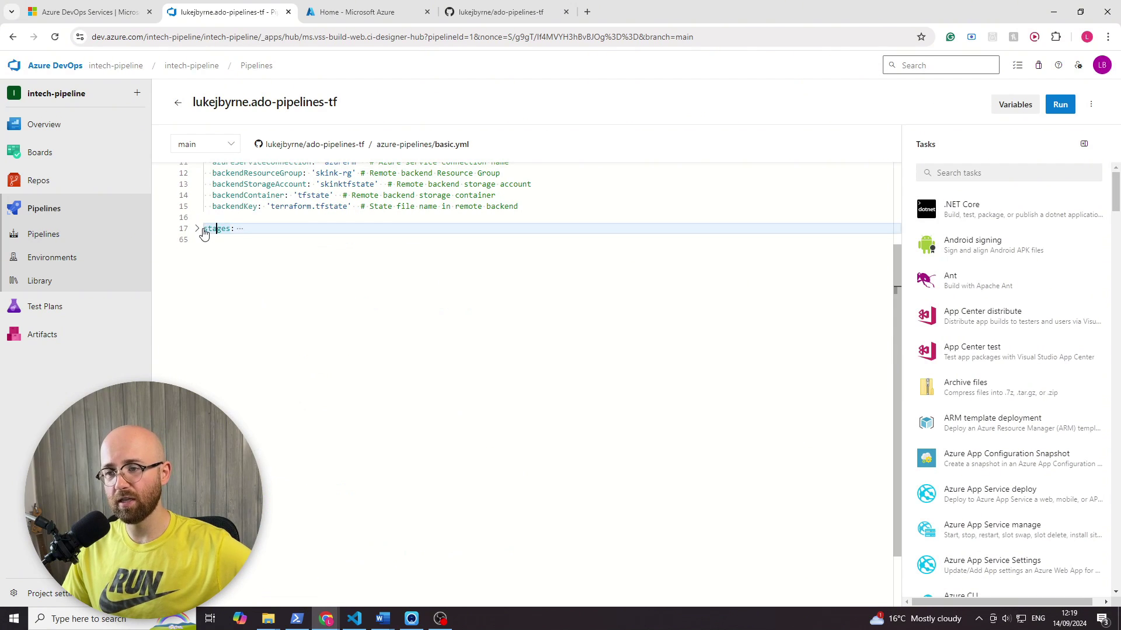
click(198, 229)
drag(204, 229, 387, 495)
click(382, 514)
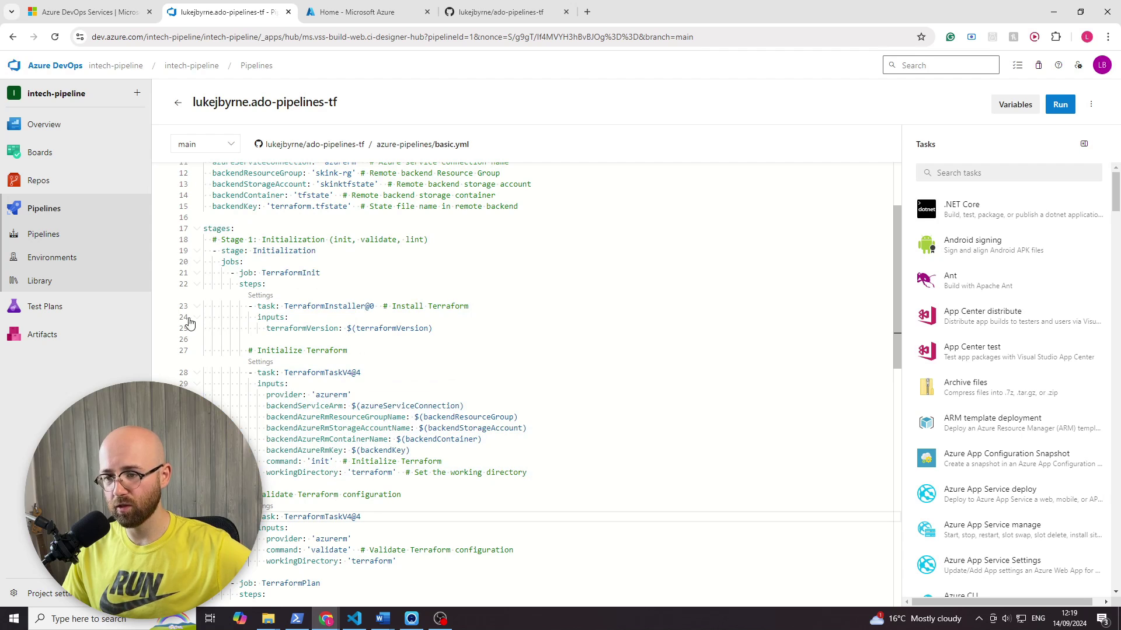
click(198, 318)
click(197, 318)
click(197, 319)
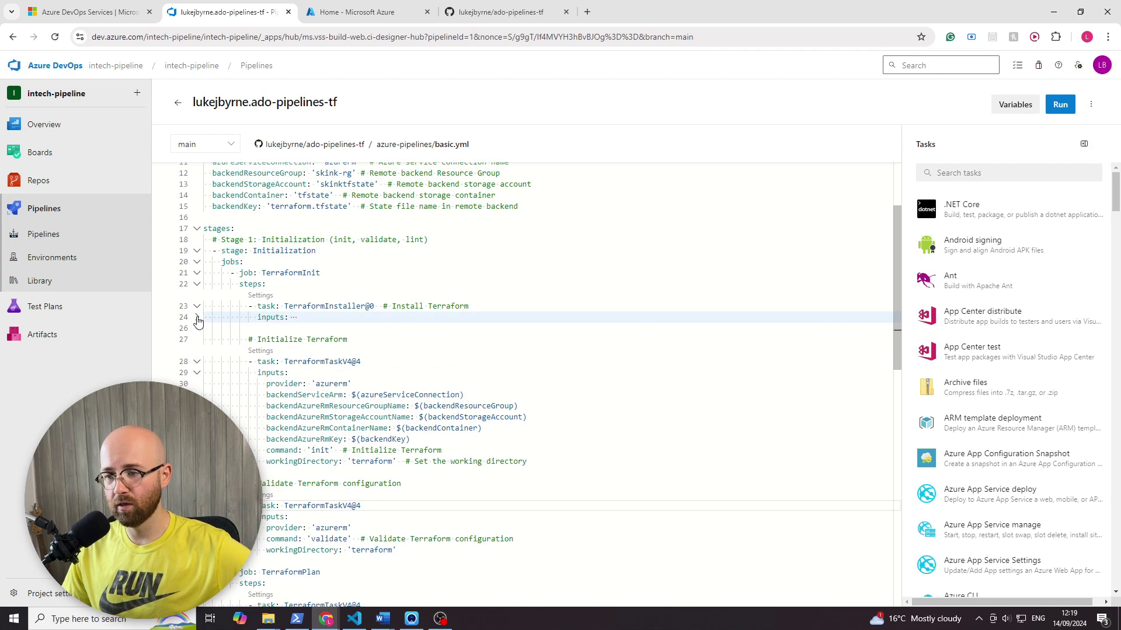
click(198, 318)
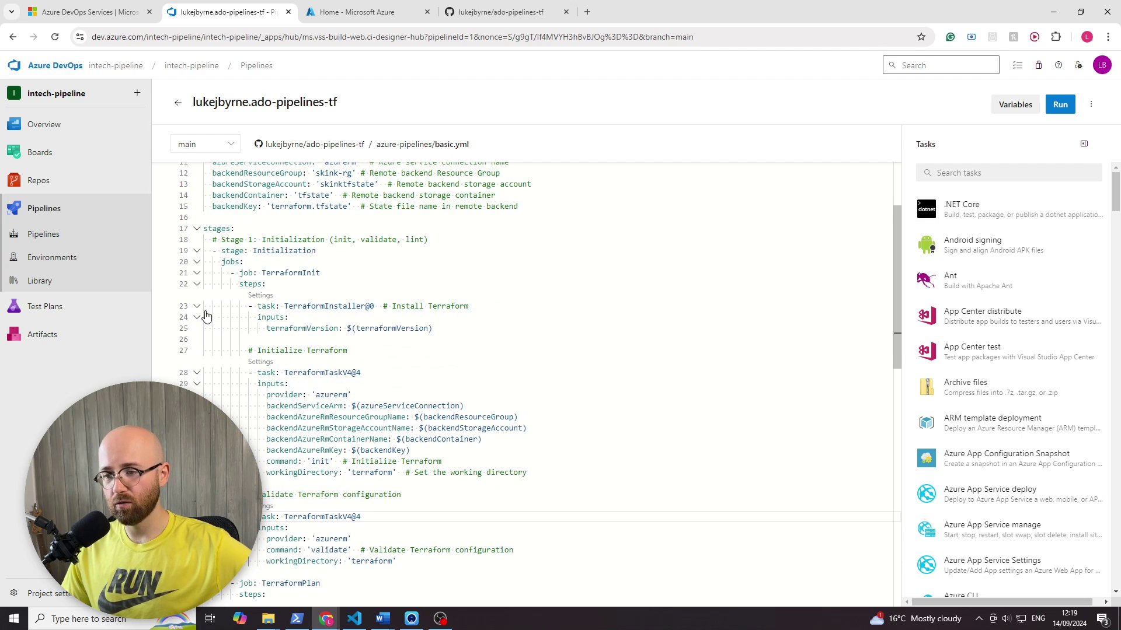
Step: Switch to the Excalidraw whiteboard and draw a long vertical line headed 'P' on an empty area of the canvas
click(325, 619)
click(352, 600)
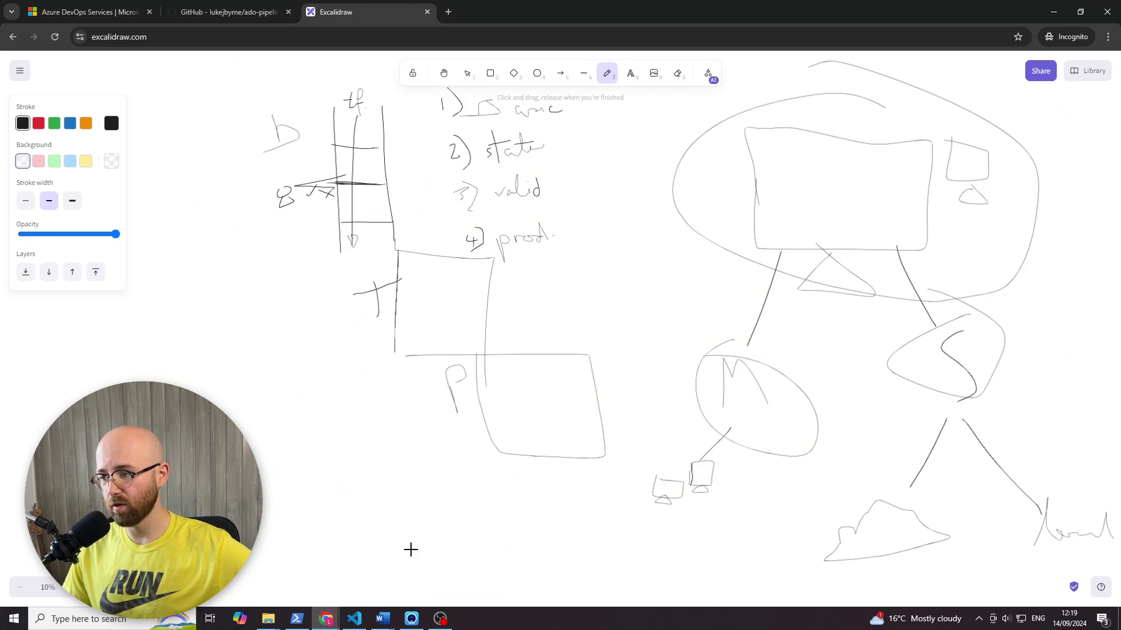
scroll(453, 405, down, 5)
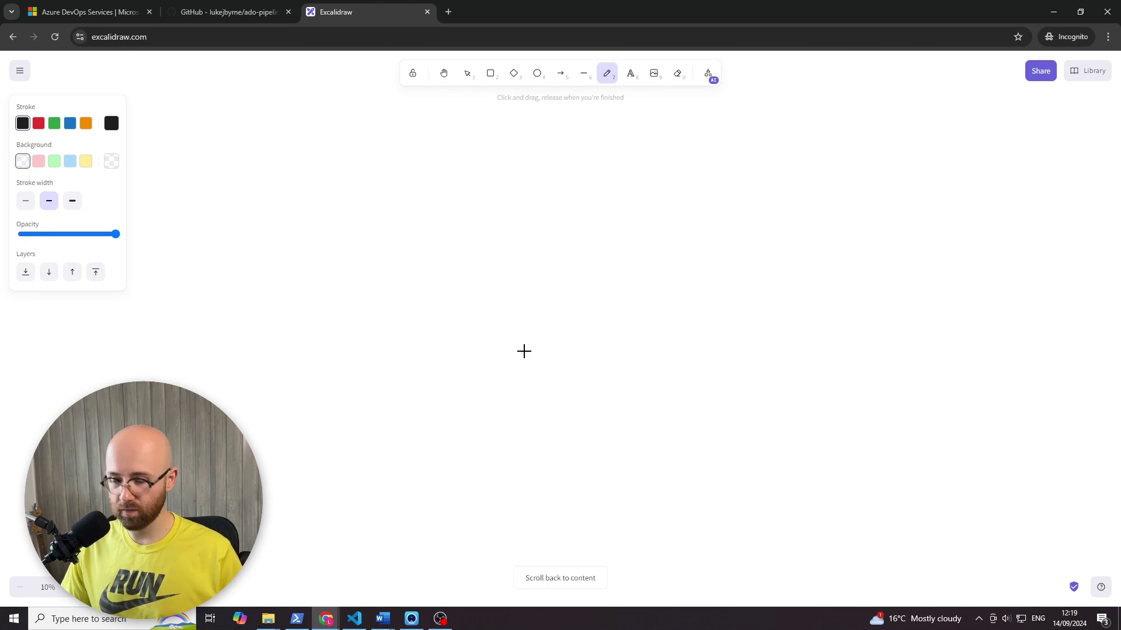
scroll(524, 350, up, 5)
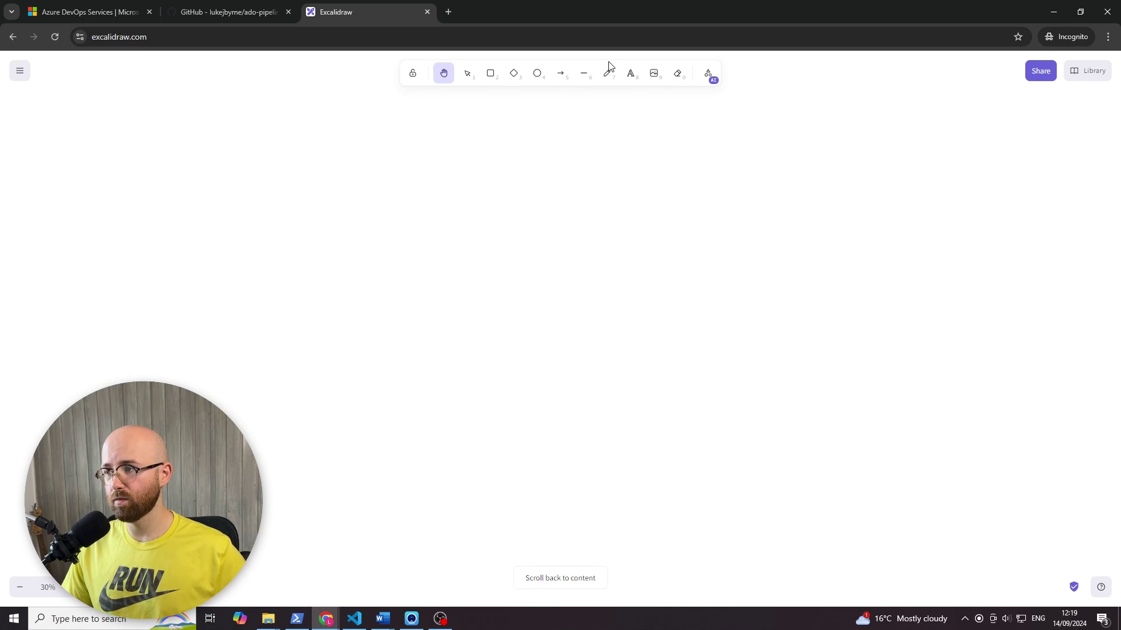
click(610, 72)
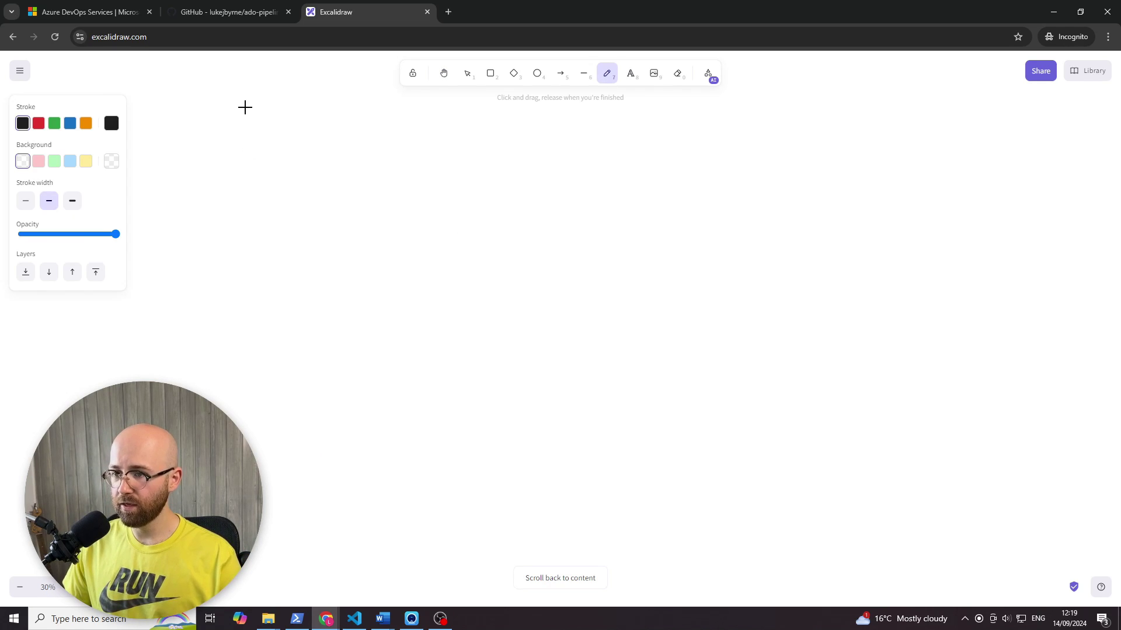
drag(245, 106, 247, 438)
click(447, 621)
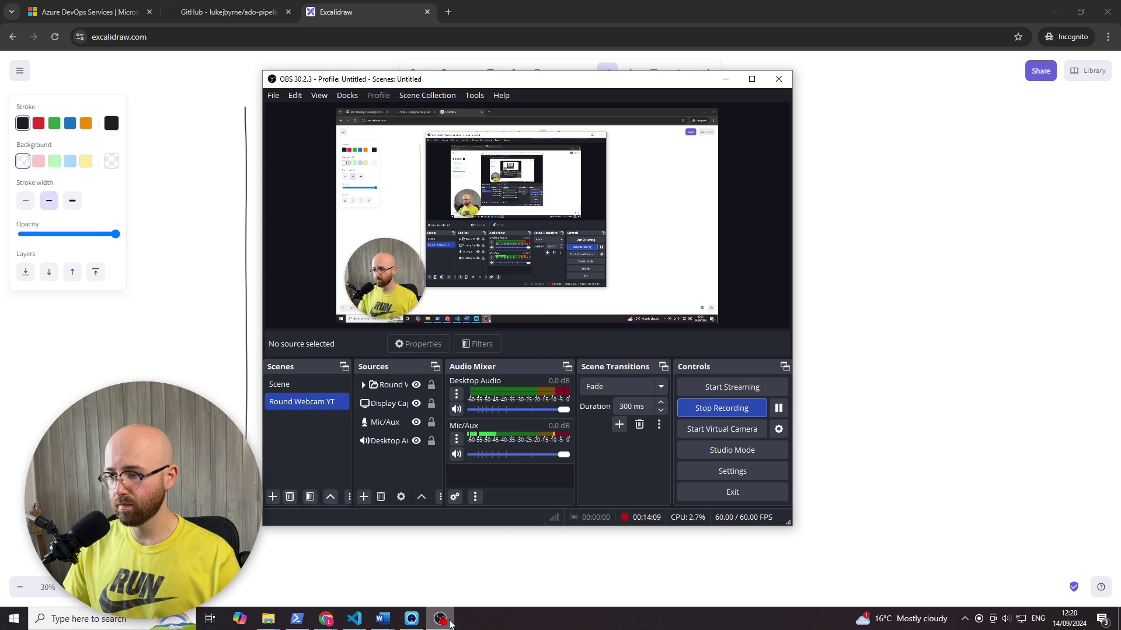
click(449, 623)
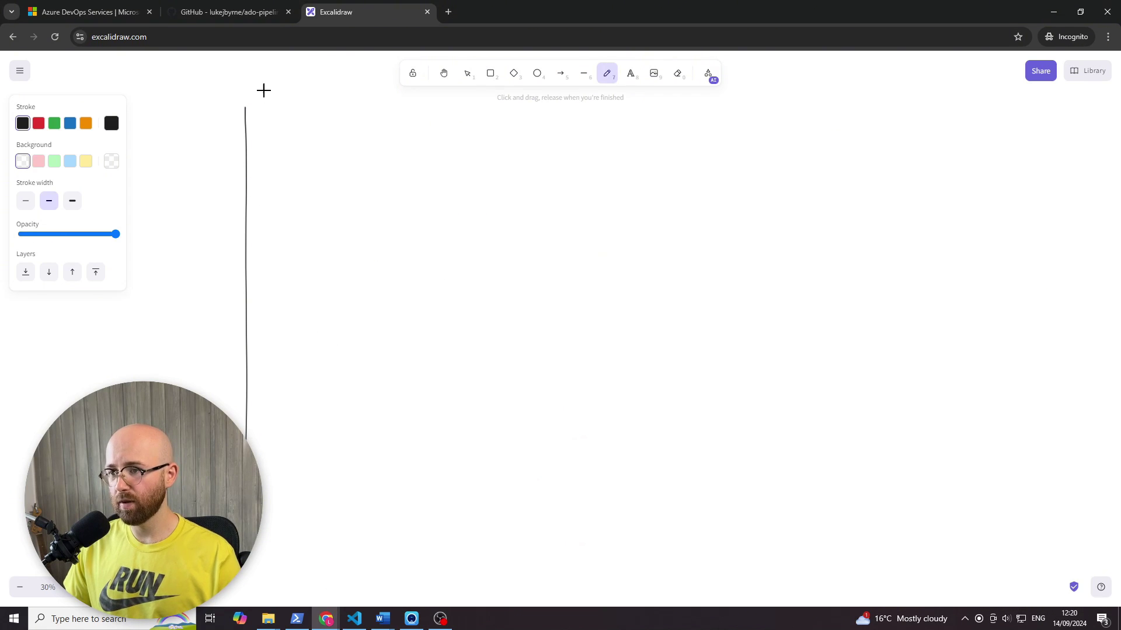
mouse_move(250, 88)
mouse_down()
mouse_move(250, 65)
mouse_move(238, 69)
mouse_up()
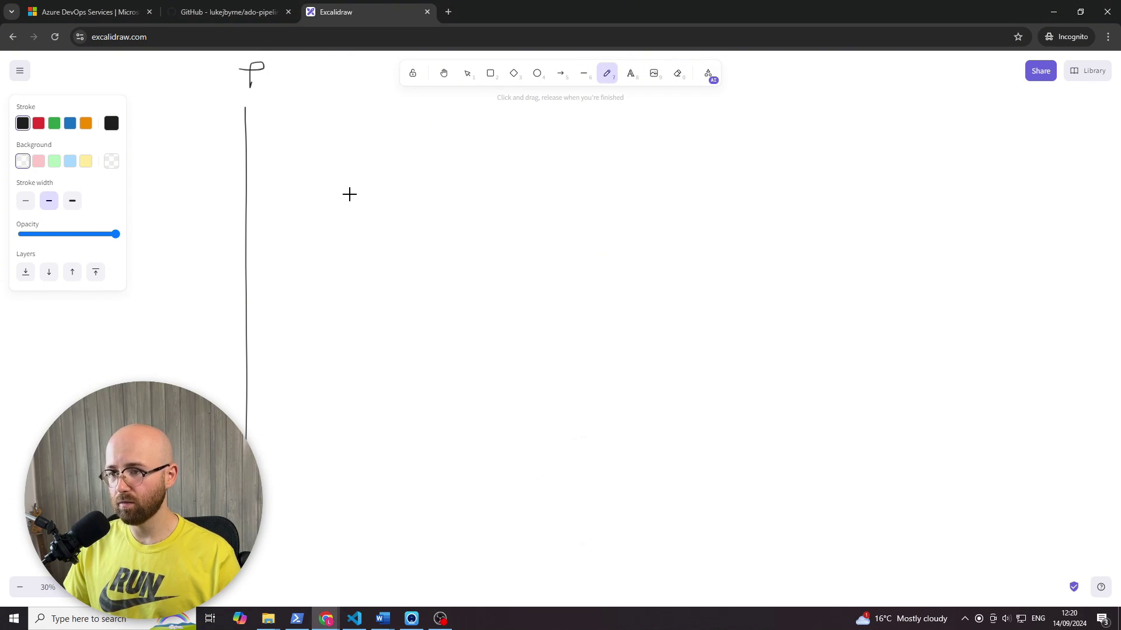
Step: Draw three short horizontal branches off the vertical line and write an 'S' at the end of each
drag(244, 118, 276, 124)
drag(244, 256, 266, 256)
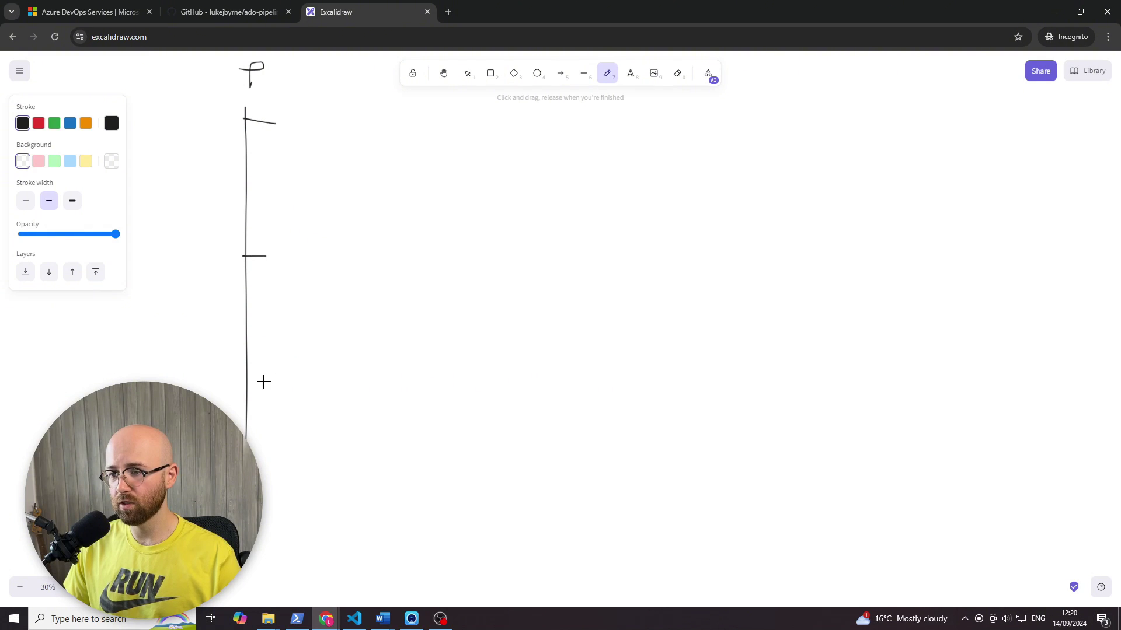
drag(247, 406, 280, 406)
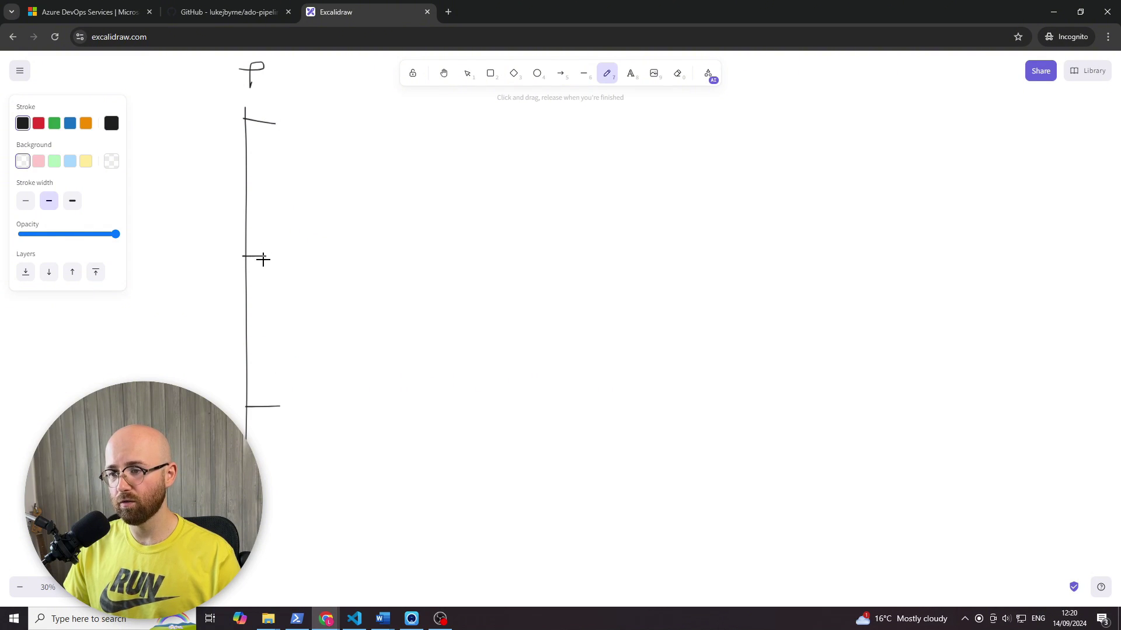
drag(302, 101, 299, 137)
drag(280, 244, 284, 284)
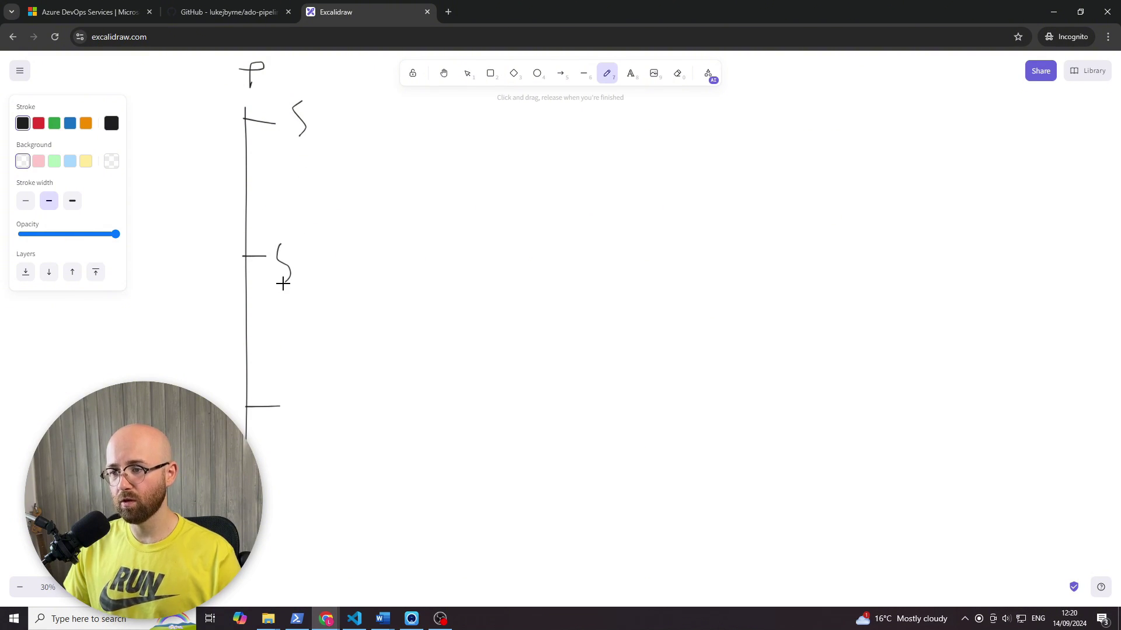
drag(305, 395, 288, 430)
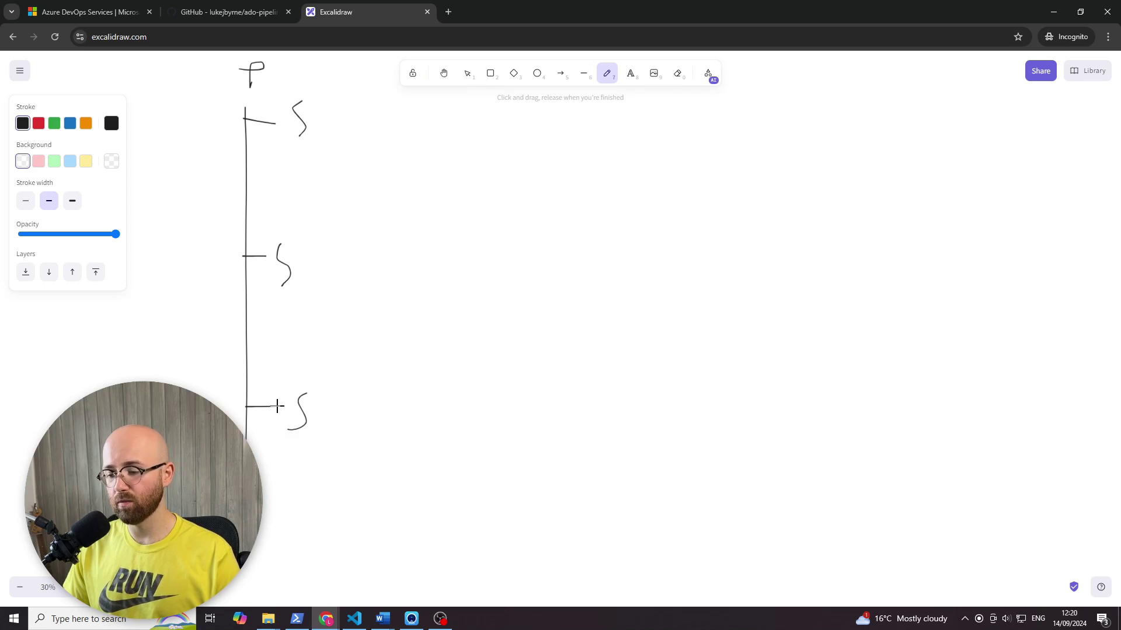
Step: Connect each 'S' to a handwritten 'j' with a line, and branch the third 'S' to a second 'j' below
mouse_move(321, 120)
mouse_down()
mouse_move(406, 122)
mouse_move(423, 168)
mouse_up()
click(438, 104)
mouse_move(316, 261)
mouse_down()
mouse_move(381, 260)
mouse_move(410, 305)
mouse_up()
click(426, 234)
mouse_move(337, 398)
mouse_down()
mouse_move(402, 394)
mouse_move(427, 408)
mouse_up()
drag(432, 451, 419, 456)
click(433, 376)
mouse_move(366, 402)
mouse_down()
mouse_move(363, 470)
mouse_move(421, 485)
mouse_move(412, 514)
mouse_up()
click(424, 461)
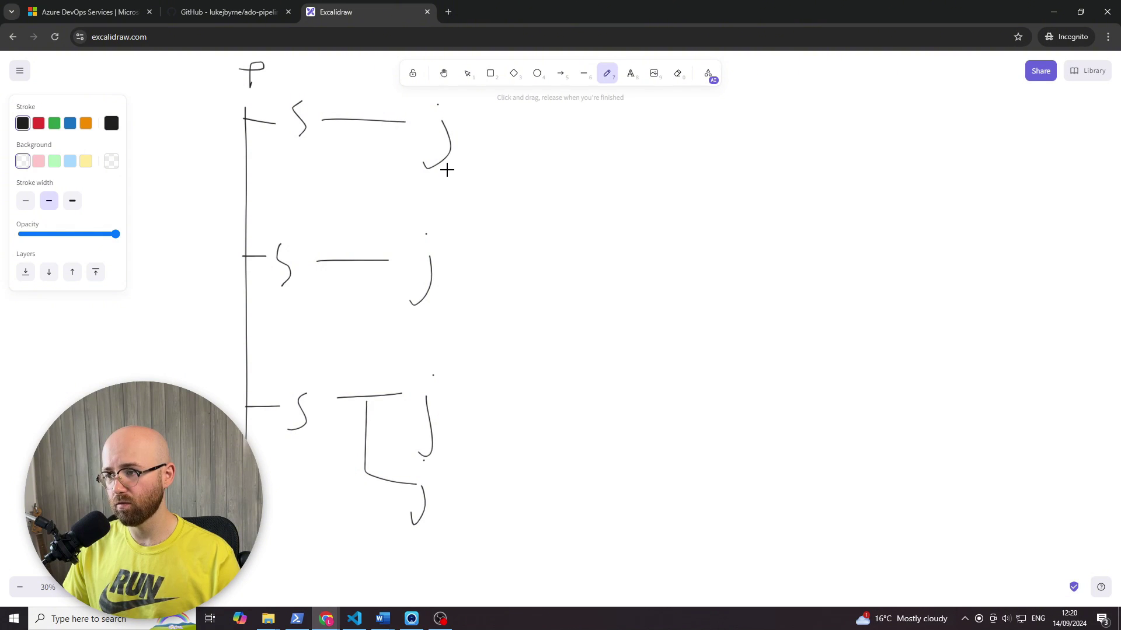
Step: Branch the second 'S' to another 'j' with an arrow, and extend the third 'S' to a third 'j'
mouse_move(356, 261)
mouse_down()
mouse_move(355, 345)
mouse_move(399, 347)
mouse_move(410, 374)
mouse_up()
mouse_move(365, 474)
mouse_down()
mouse_move(373, 570)
mouse_move(433, 566)
mouse_move(423, 590)
mouse_up()
click(421, 538)
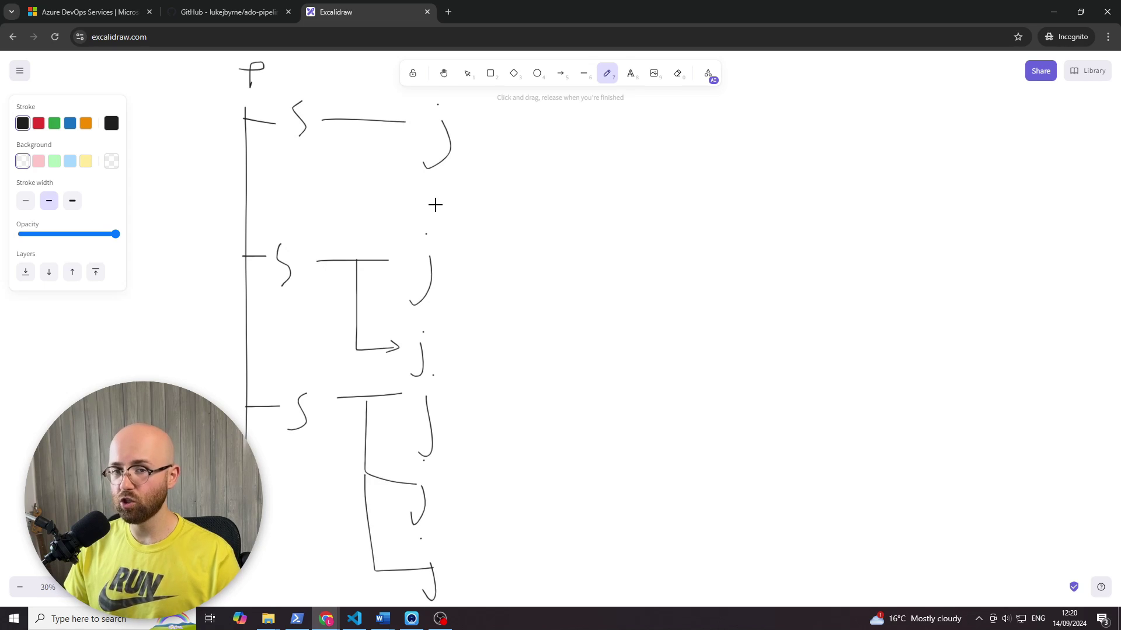
Step: Draw a line from the first 'j' and handwrite the word 'steps' at its end
drag(476, 127, 606, 141)
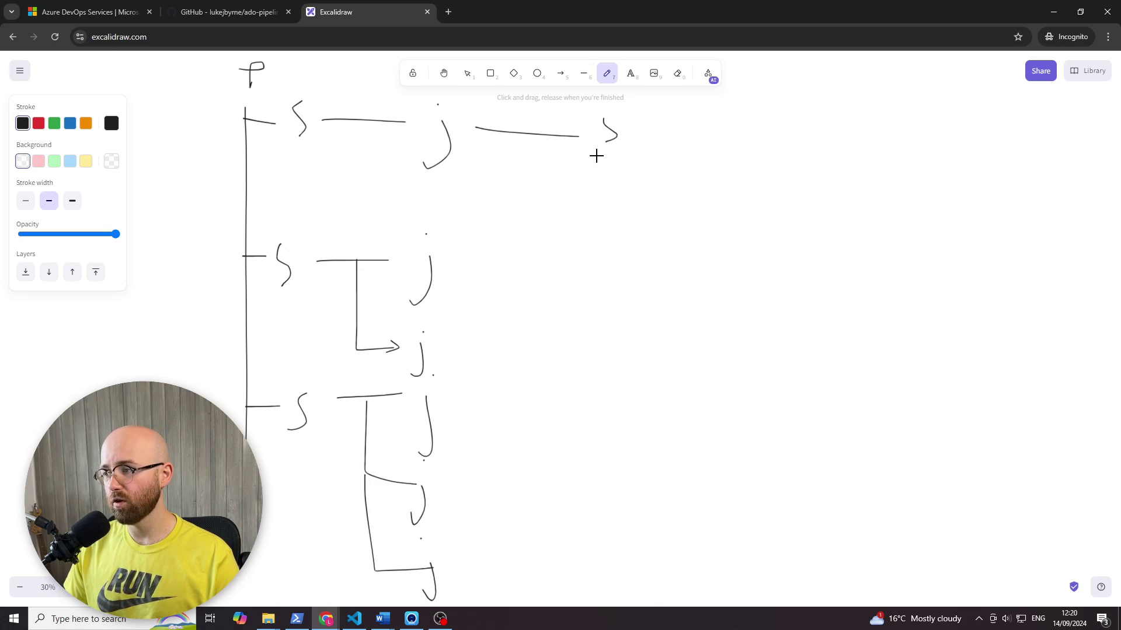
click(634, 93)
drag(635, 94, 639, 138)
mouse_move(619, 121)
mouse_down()
mouse_move(660, 120)
mouse_move(665, 139)
mouse_up()
mouse_move(670, 121)
mouse_down()
mouse_move(670, 145)
mouse_move(699, 136)
mouse_up()
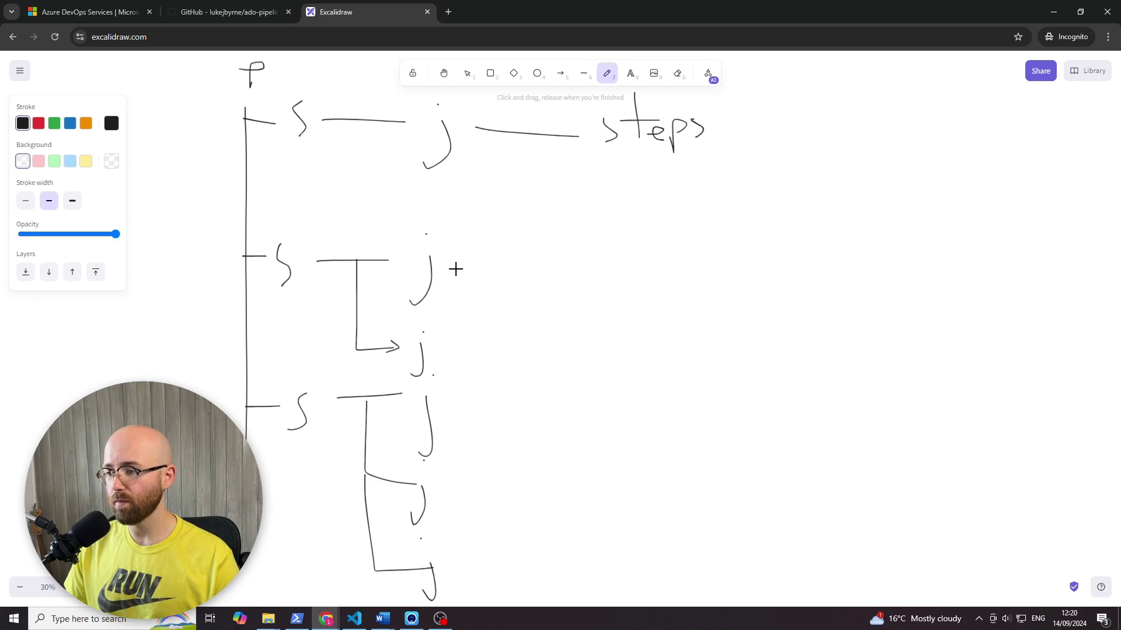
Step: Add three 's' branches below 'steps', and connect both of the second stage's 'j' items to an 's' each
mouse_move(454, 269)
mouse_down()
mouse_move(556, 266)
mouse_move(598, 278)
mouse_move(589, 285)
mouse_up()
mouse_move(548, 143)
mouse_down()
mouse_move(549, 171)
mouse_move(579, 176)
mouse_up()
drag(556, 212, 583, 237)
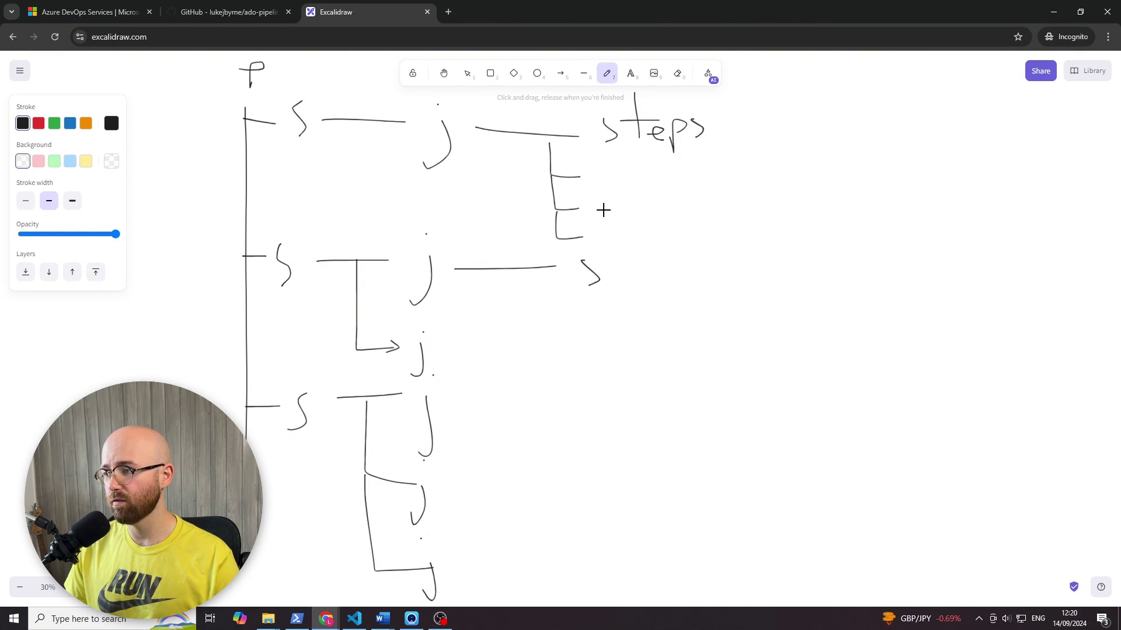
drag(617, 175, 612, 182)
drag(613, 194, 613, 215)
drag(609, 222, 596, 247)
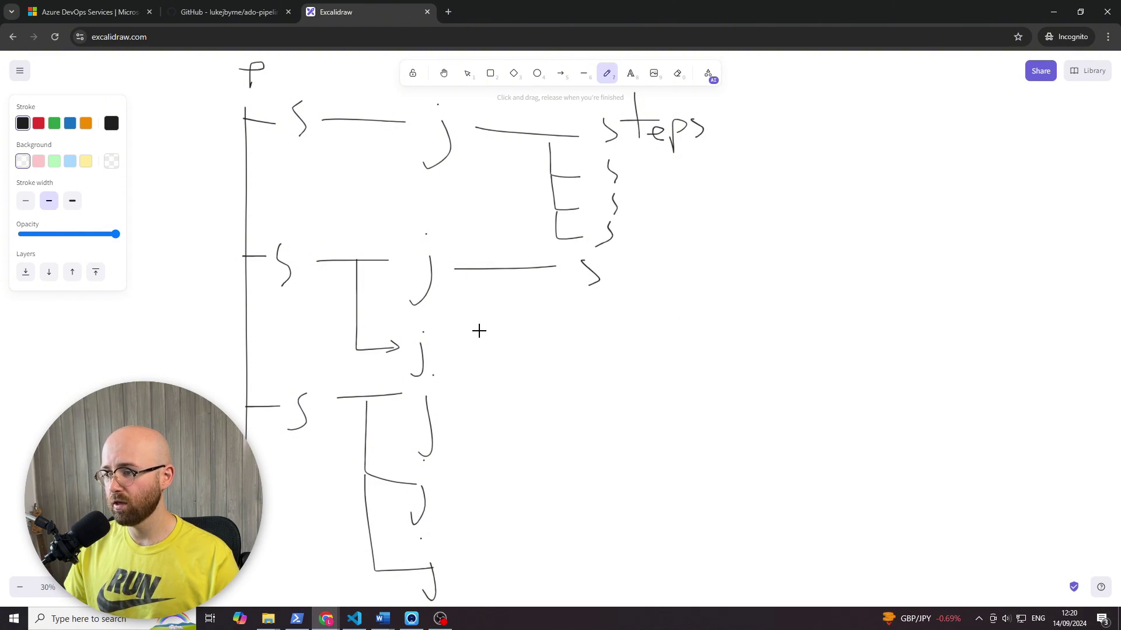
drag(454, 354, 571, 365)
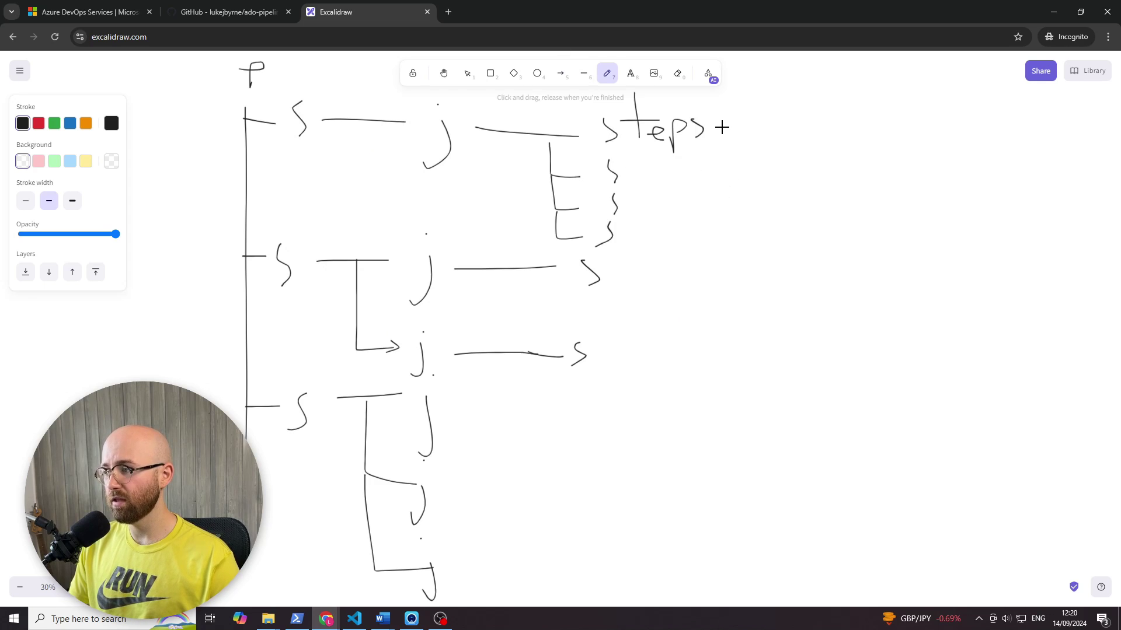
Step: Branch 'steps' to the handwritten words 'tasks' and 'script', and loop a stroke around both words
drag(722, 127, 778, 129)
mouse_move(815, 95)
mouse_down()
mouse_move(823, 140)
mouse_move(834, 120)
mouse_move(902, 151)
mouse_up()
mouse_move(830, 164)
mouse_down()
mouse_move(821, 187)
mouse_move(881, 165)
mouse_move(910, 209)
mouse_up()
drag(916, 150, 934, 183)
drag(911, 169, 938, 164)
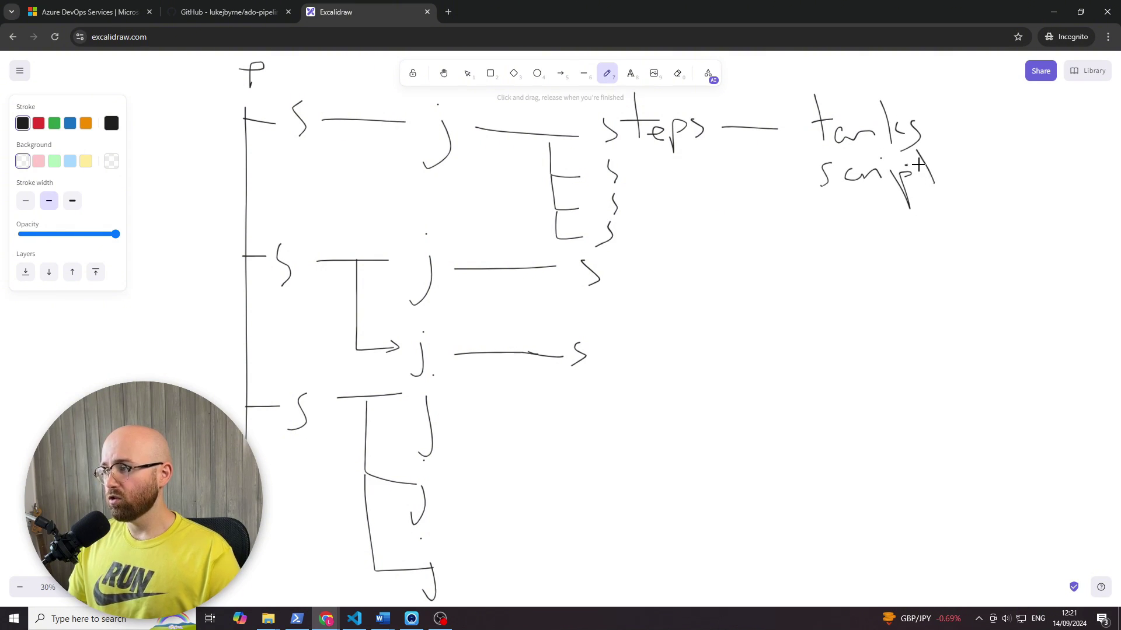
drag(750, 127, 786, 186)
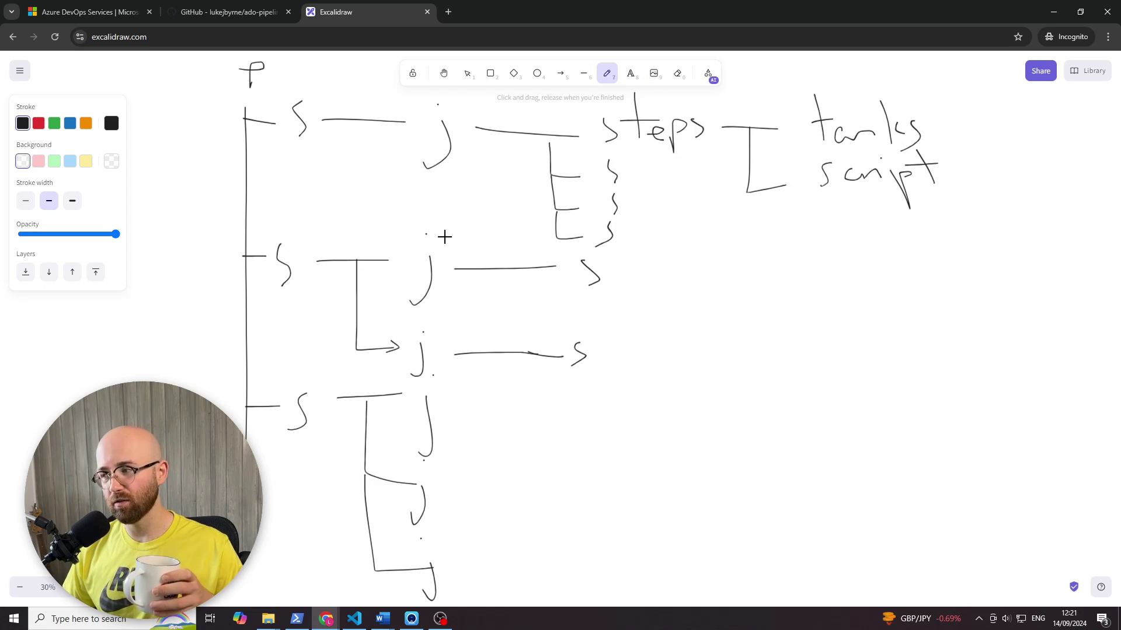
mouse_move(929, 139)
mouse_down()
mouse_move(778, 143)
mouse_move(953, 175)
mouse_move(968, 220)
mouse_move(1042, 207)
mouse_up()
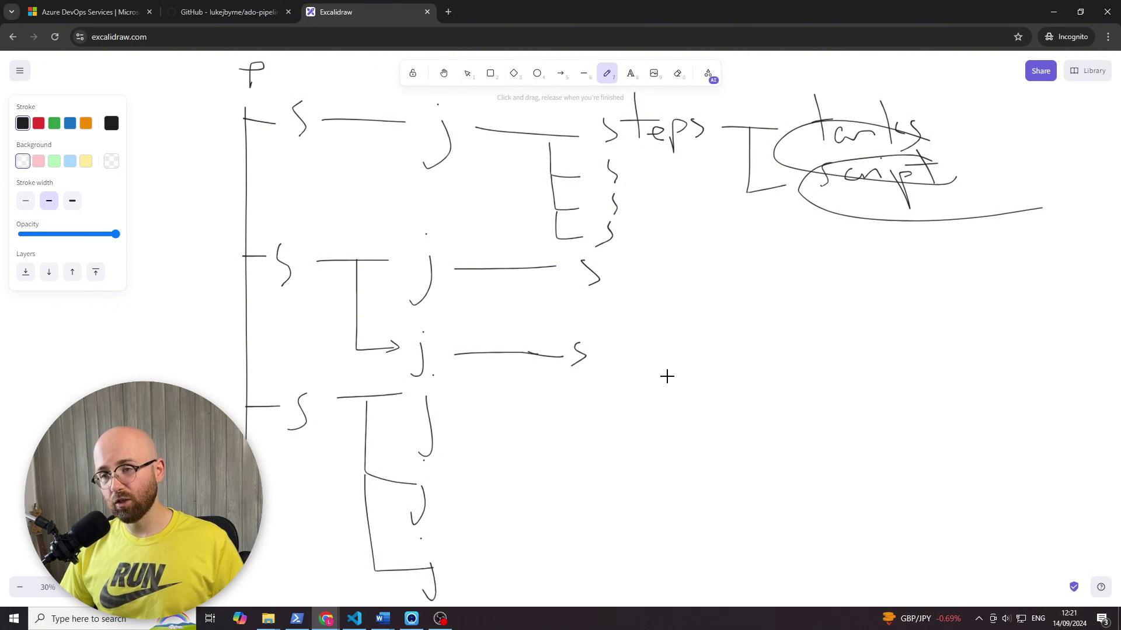
Step: Go back to the two small computers drawn under the 'M' and handwrite 'tf.' on the left one's screen
scroll(654, 281, up, 15)
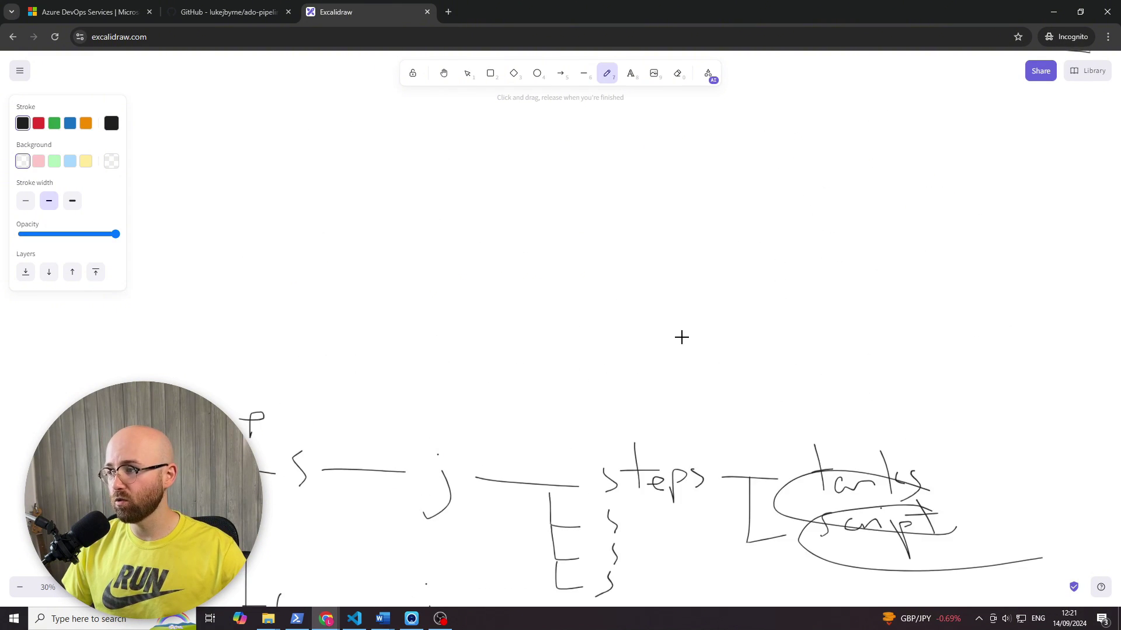
scroll(846, 342, down, 3)
click(444, 75)
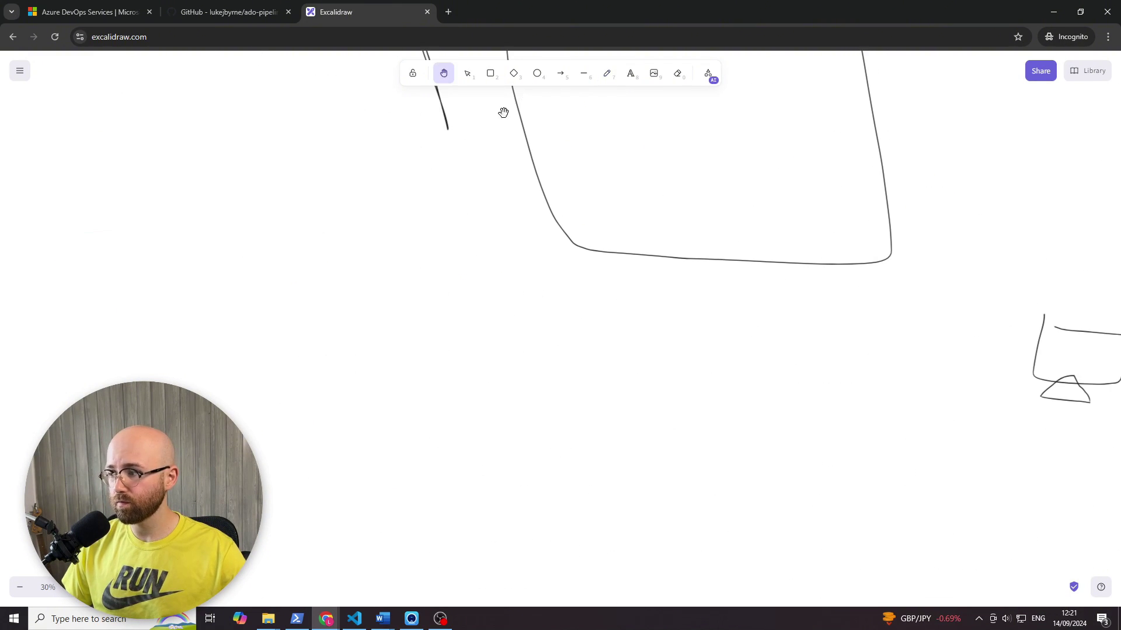
scroll(526, 234, right, 10)
scroll(561, 205, down, 2)
click(606, 75)
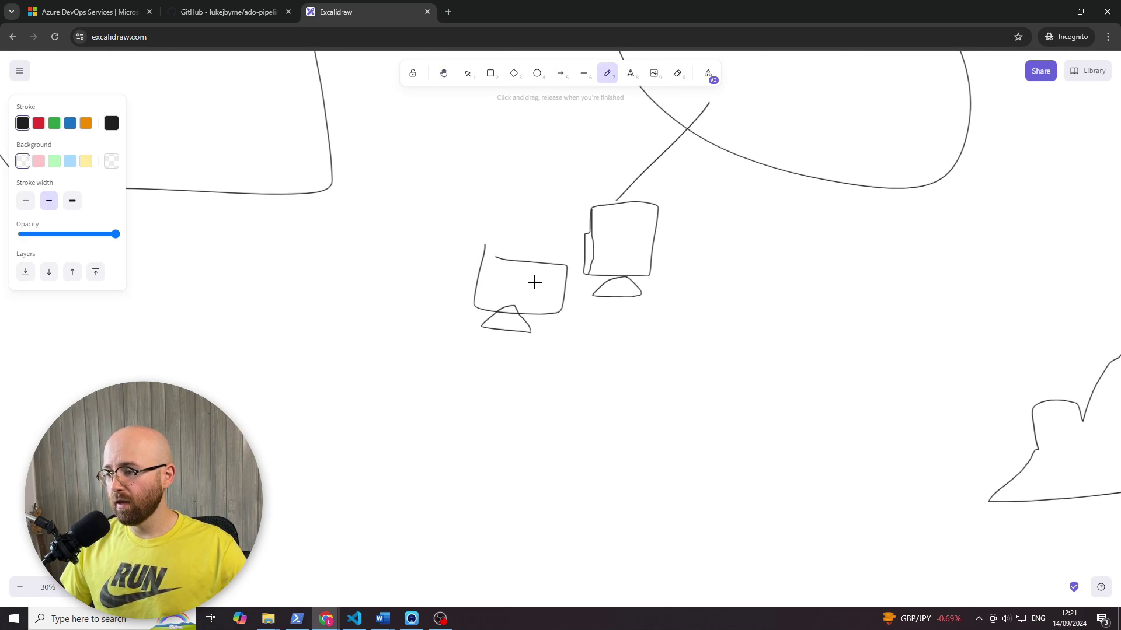
drag(505, 275, 516, 301)
drag(496, 292, 526, 284)
mouse_move(532, 287)
mouse_down()
mouse_move(530, 278)
mouse_move(533, 316)
mouse_up()
drag(521, 301, 536, 295)
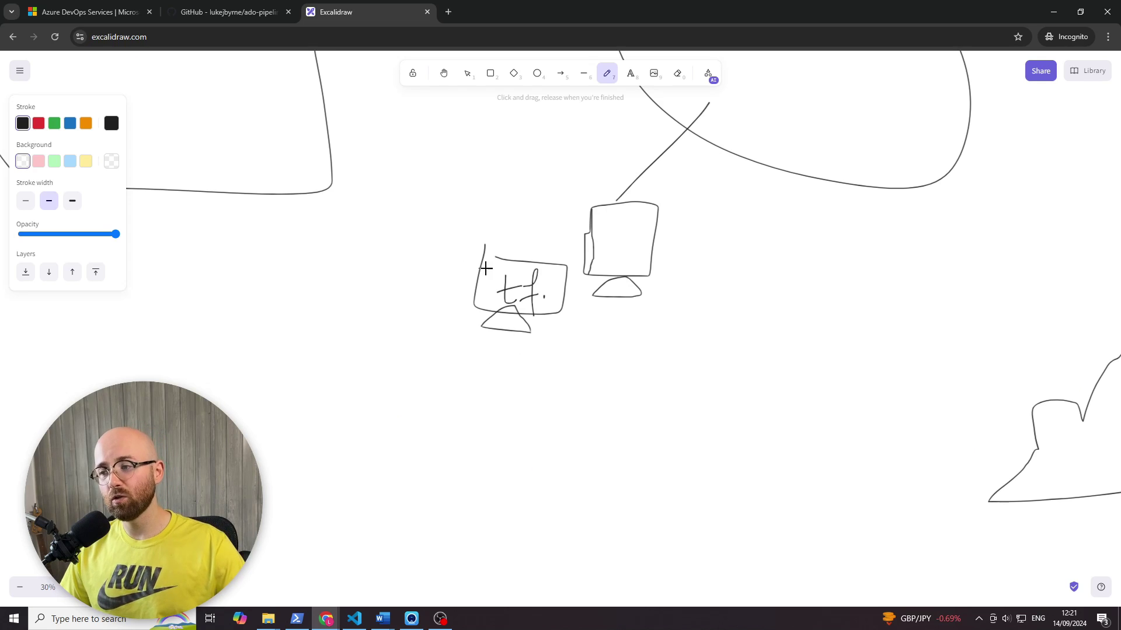
Step: Draw a large monitor around the 'tf.' computer, with three arrows pointing outward and heavy strokes along the small computer's edges
mouse_move(370, 224)
mouse_down()
mouse_move(583, 401)
mouse_move(436, 220)
mouse_move(399, 220)
mouse_up()
drag(444, 436, 480, 439)
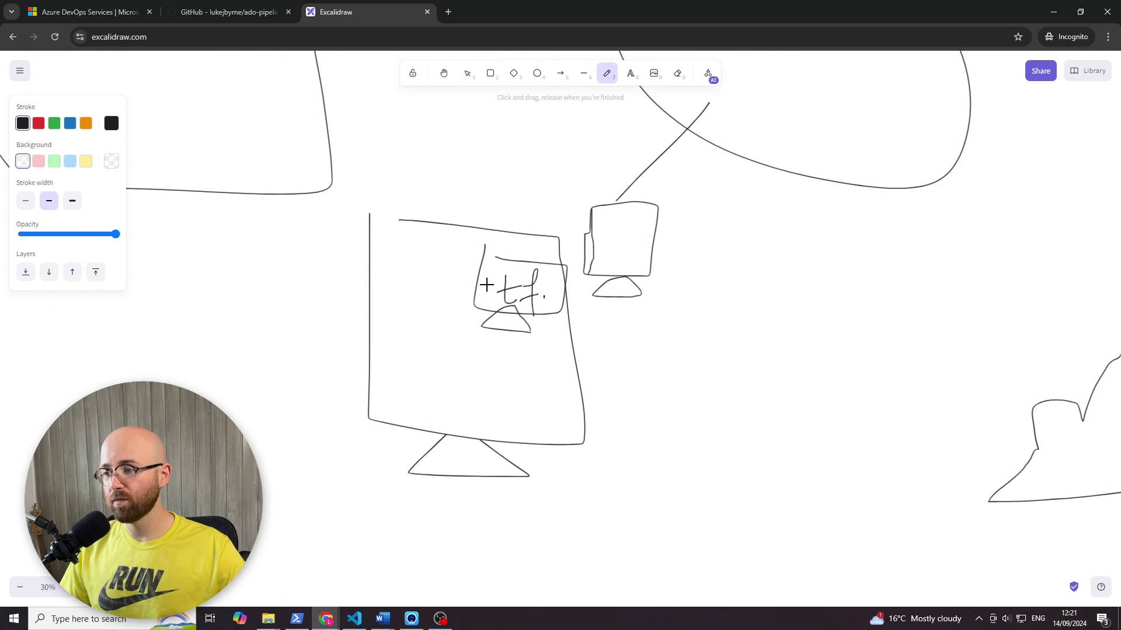
mouse_move(487, 282)
mouse_down()
mouse_move(420, 284)
mouse_move(422, 350)
mouse_move(448, 344)
mouse_up()
mouse_move(500, 316)
mouse_down()
mouse_move(488, 388)
mouse_move(512, 404)
mouse_up()
mouse_move(465, 244)
mouse_down()
mouse_move(473, 315)
mouse_move(557, 320)
mouse_move(496, 319)
mouse_up()
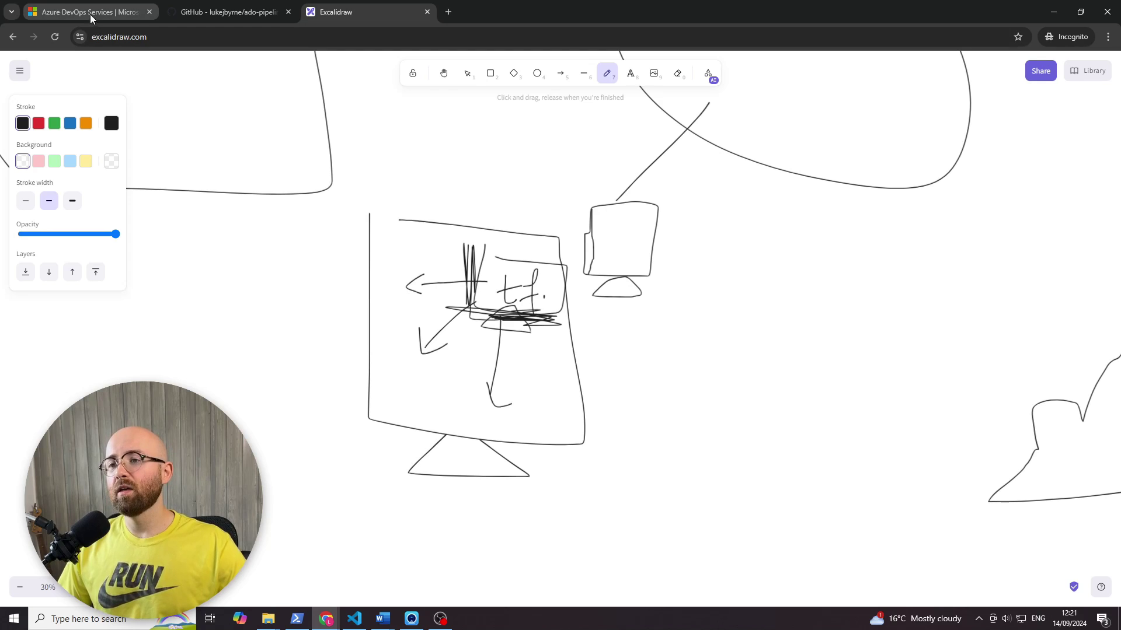
Step: Switch back to the Azure DevOps pipeline editor and examine the Terraform tasks in the Initialization stage of basic.yml
click(326, 619)
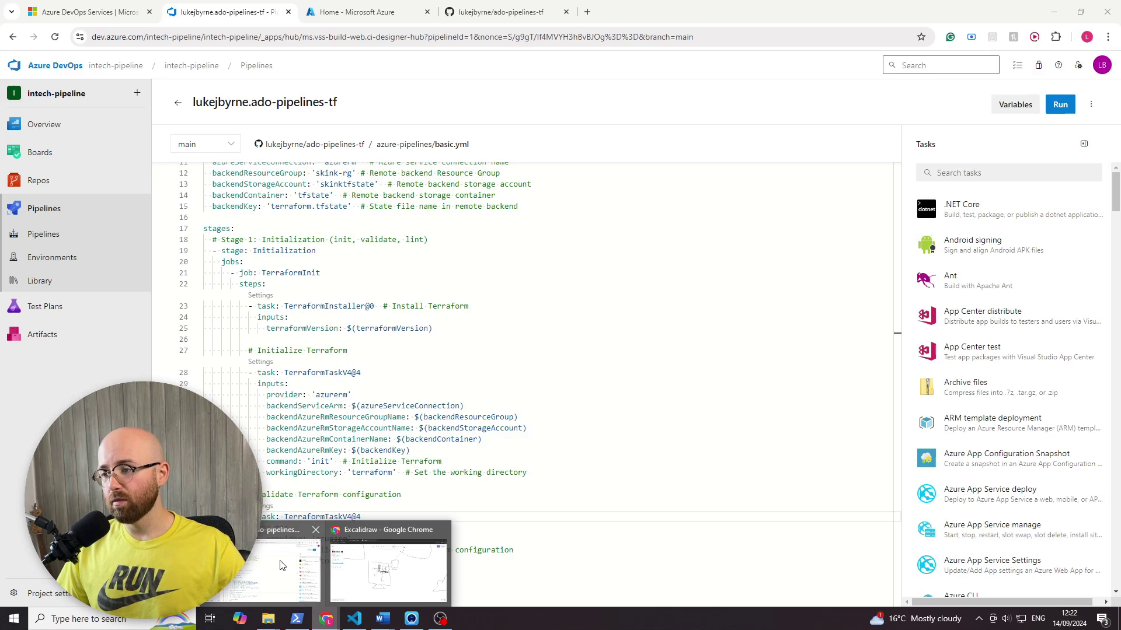
click(281, 565)
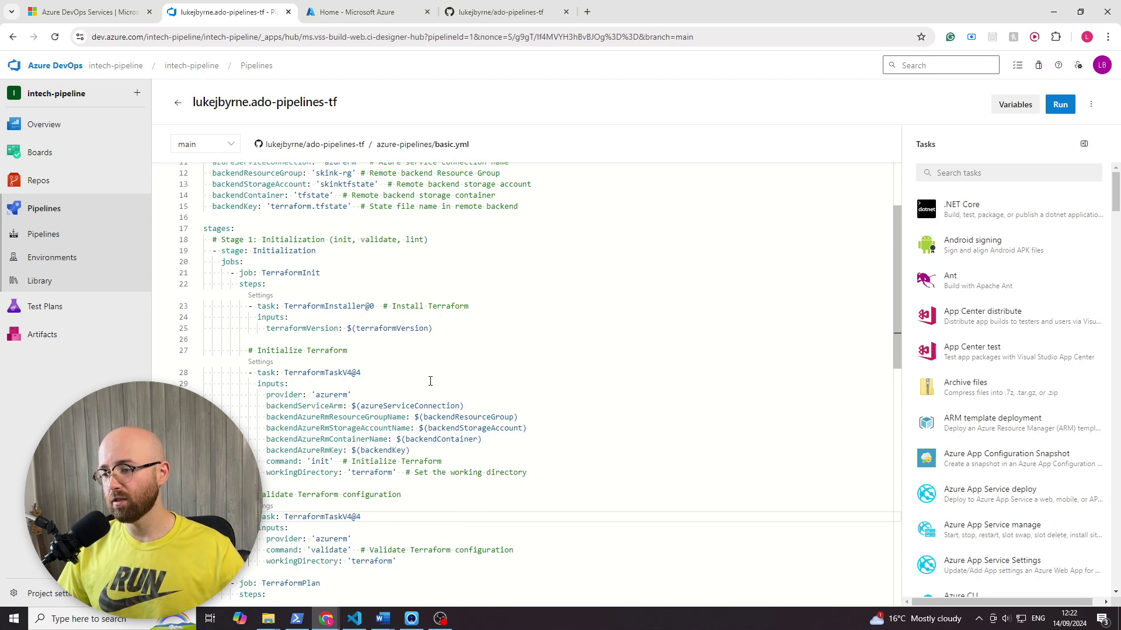
scroll(555, 355, down, 1)
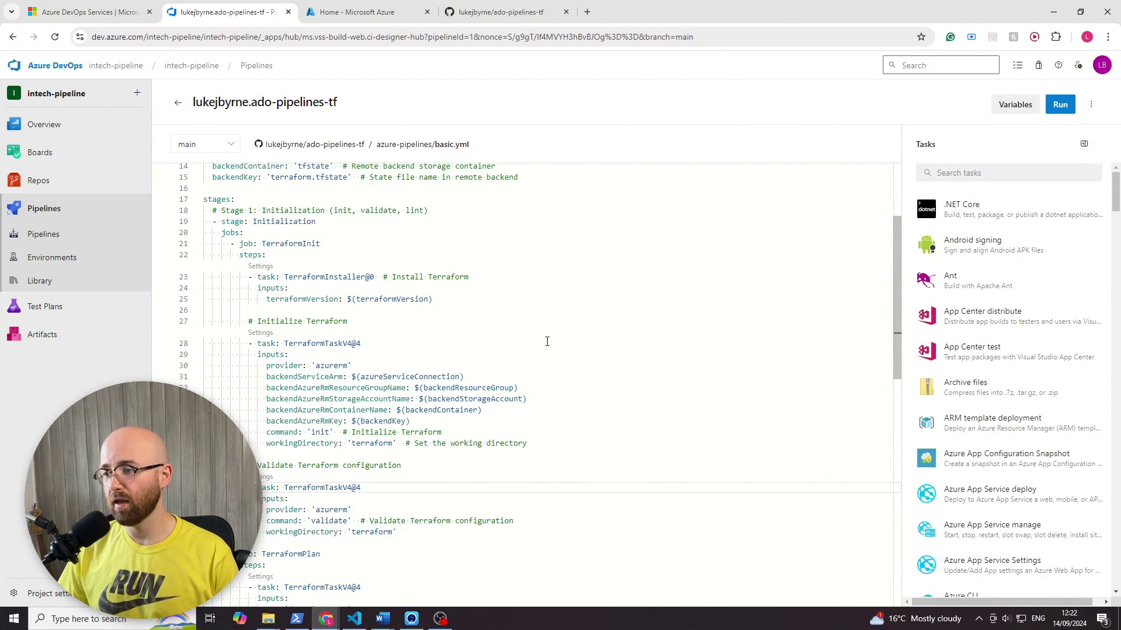
Step: Search the web for 'ado marketplace' in a new tab and open the Extensions for Azure DevOps marketplace page
click(587, 12)
text(ado)
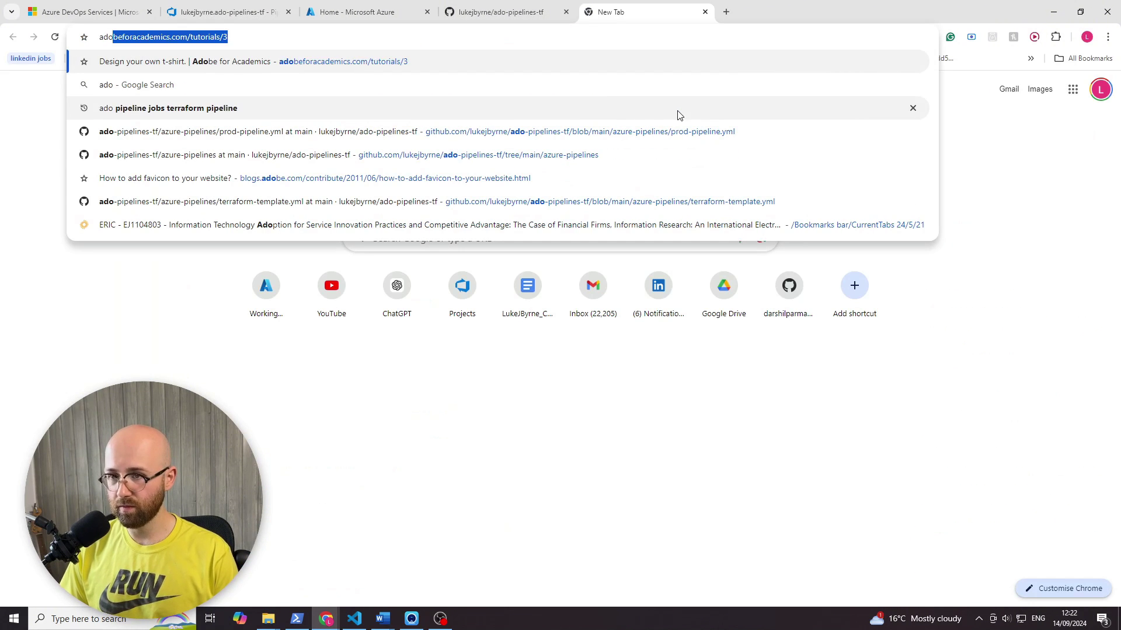
text( marketplace)
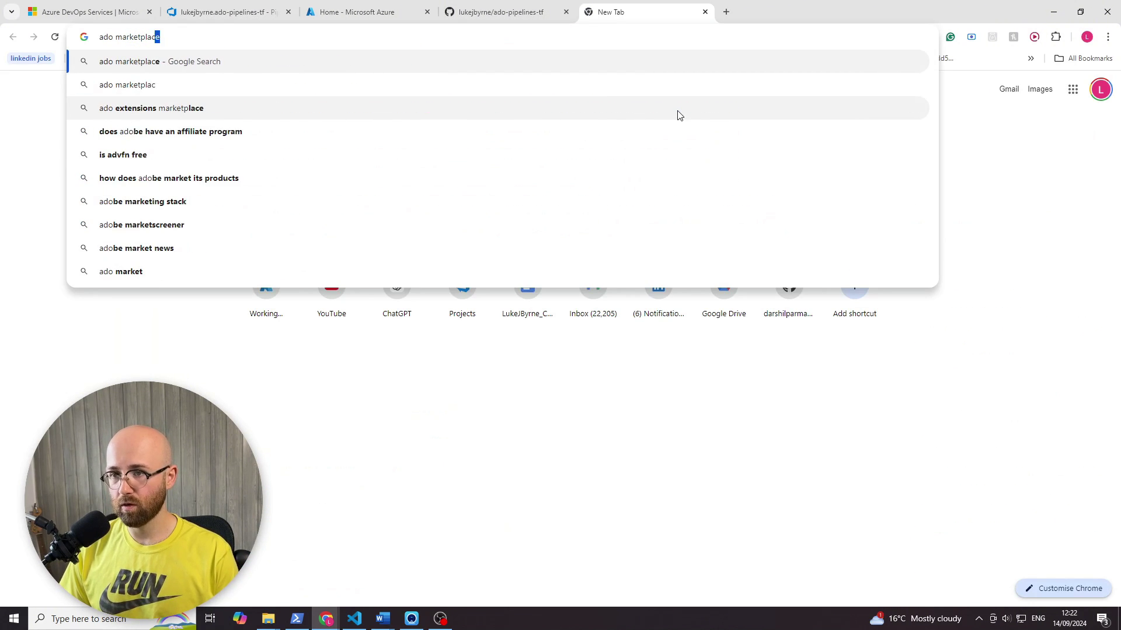
key(Return)
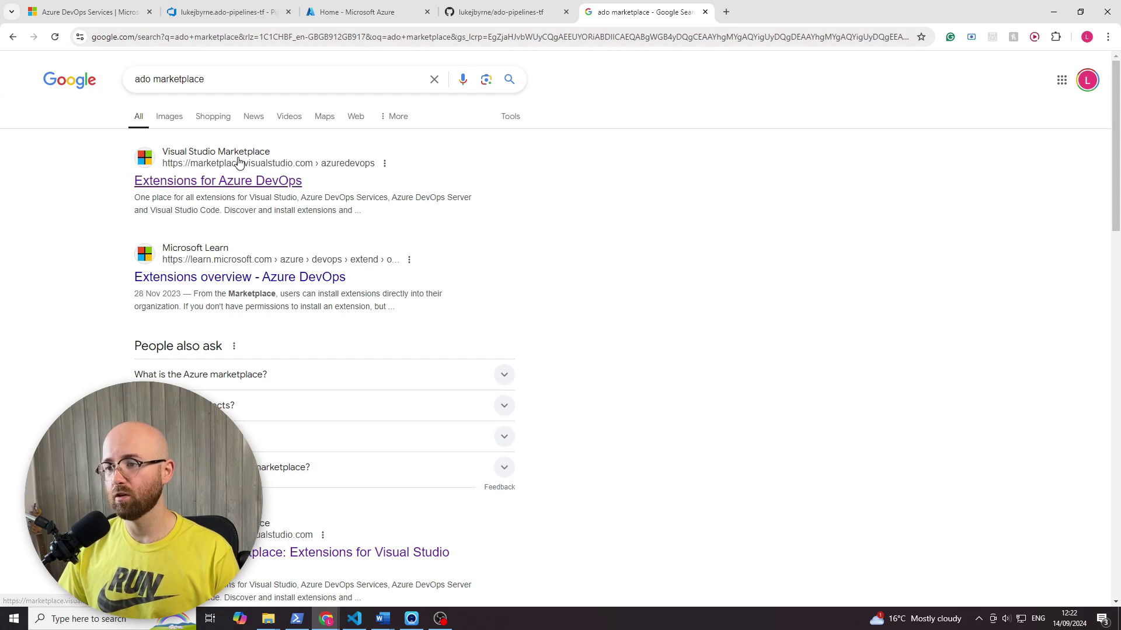
click(238, 168)
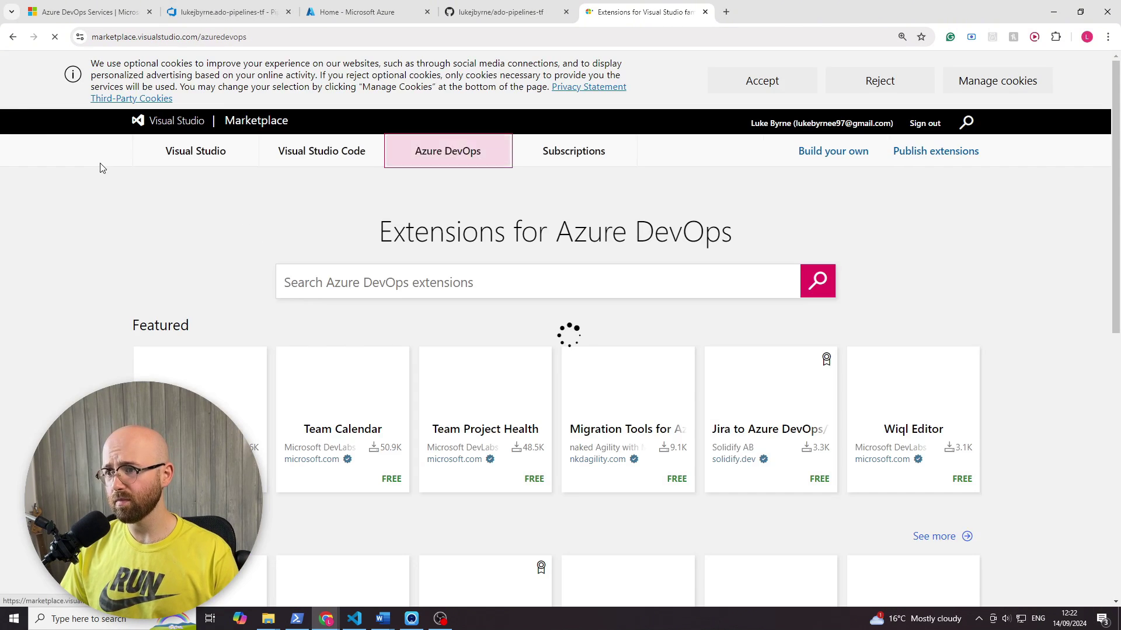
Step: Open the Microsoft DevLabs Terraform extension from the Most Popular Azure DevOps extensions and start getting it for an organization
drag(358, 225, 429, 211)
click(427, 213)
scroll(553, 275, down, 3)
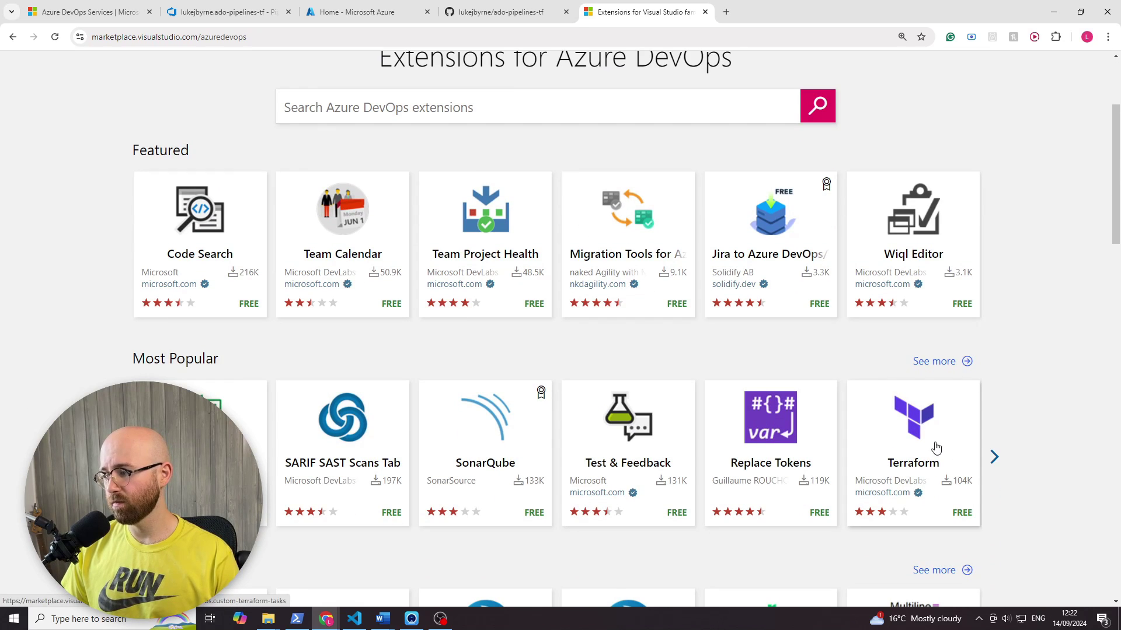
click(936, 417)
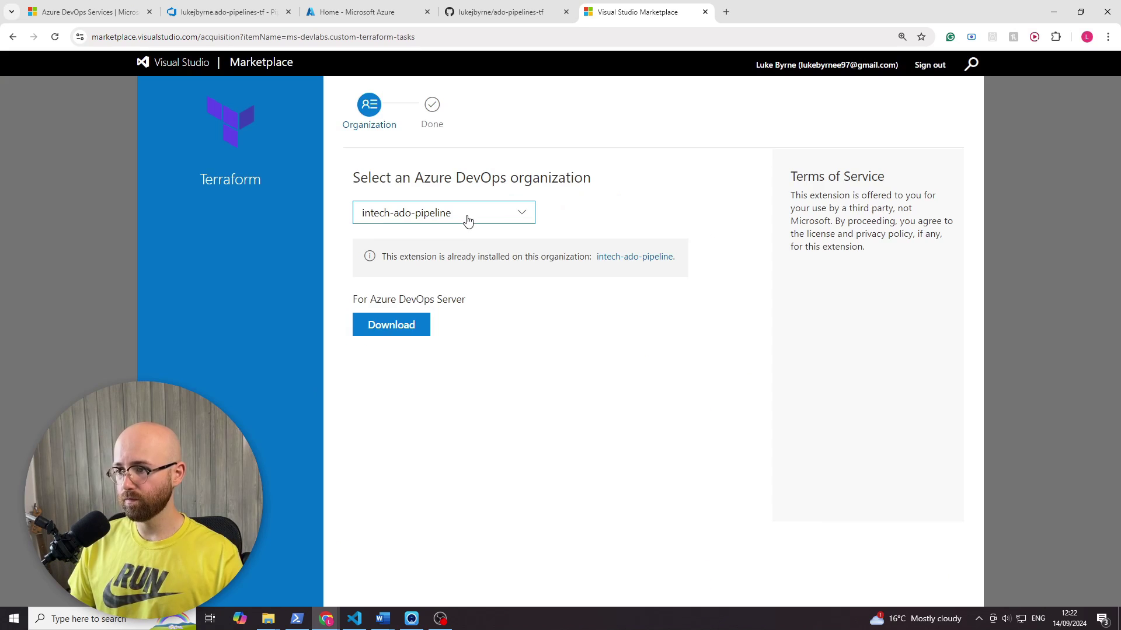
Step: Choose the intech-pipeline organization for the Terraform extension and install it there
click(467, 220)
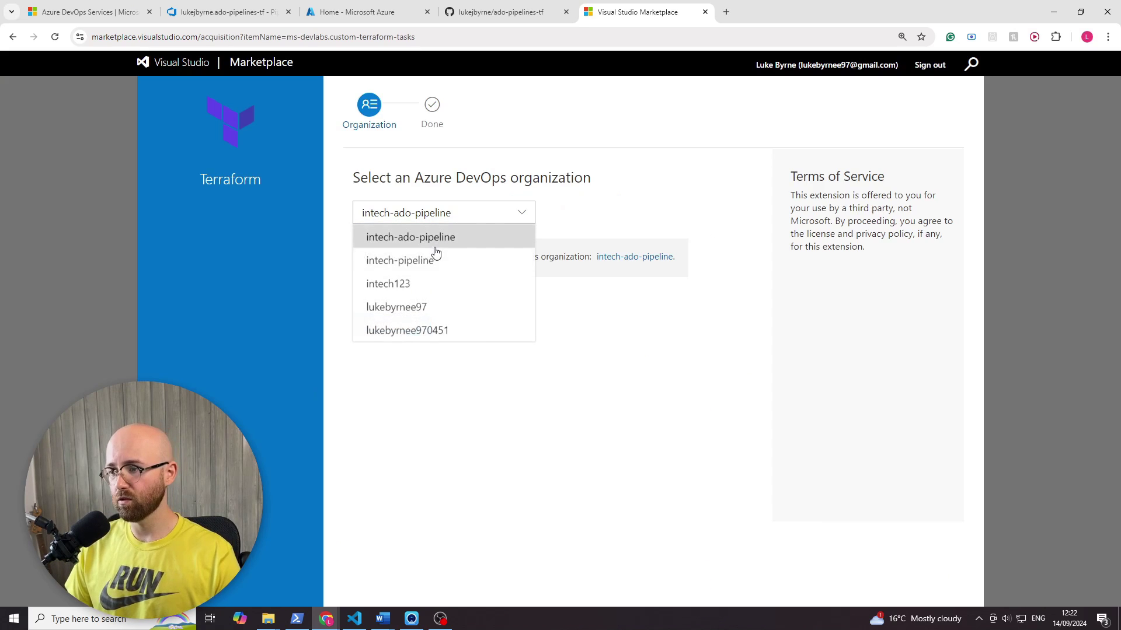
click(413, 268)
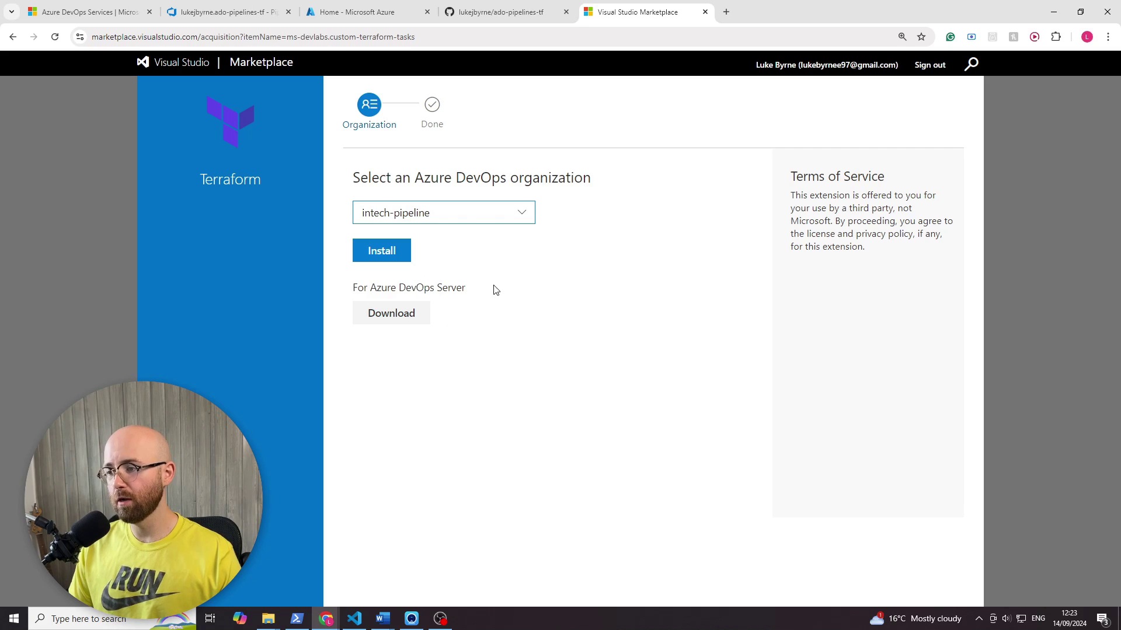
drag(495, 290, 351, 287)
click(602, 444)
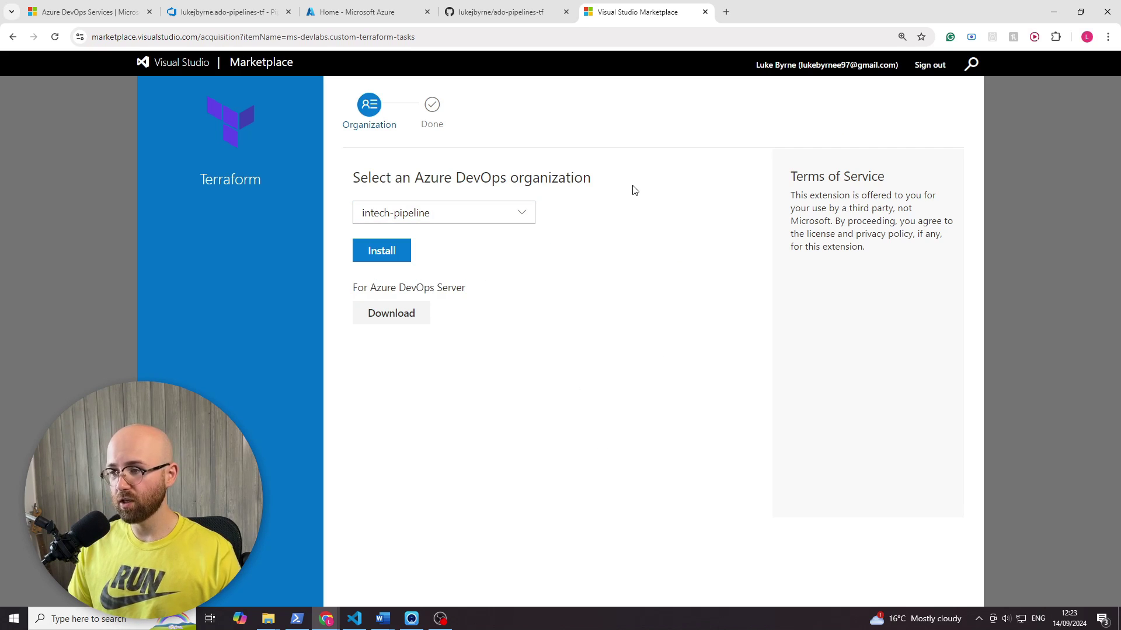
drag(634, 191, 456, 179)
click(456, 180)
click(408, 256)
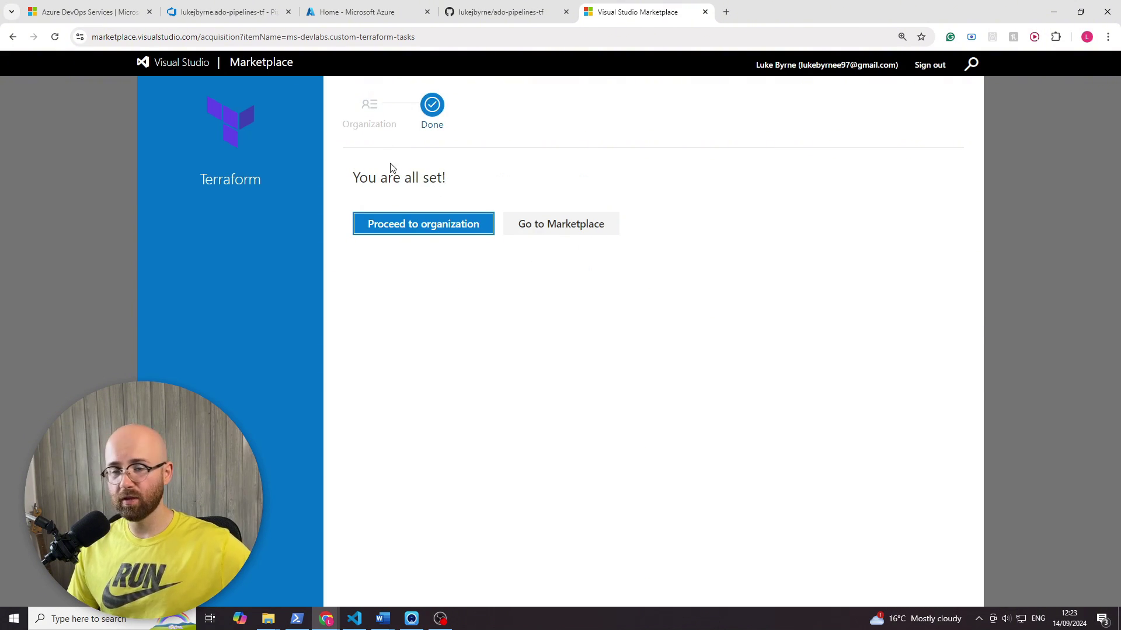
Step: Proceed to the organization page and close it, then reload the basic.yml pipeline editor to refresh its task list
click(447, 222)
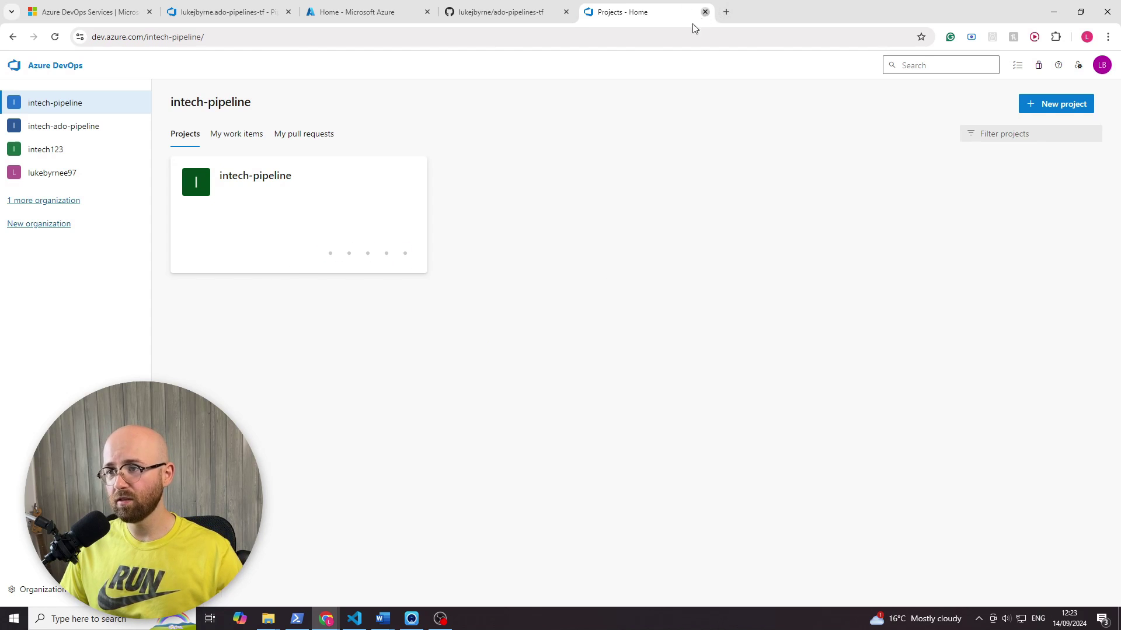
click(705, 11)
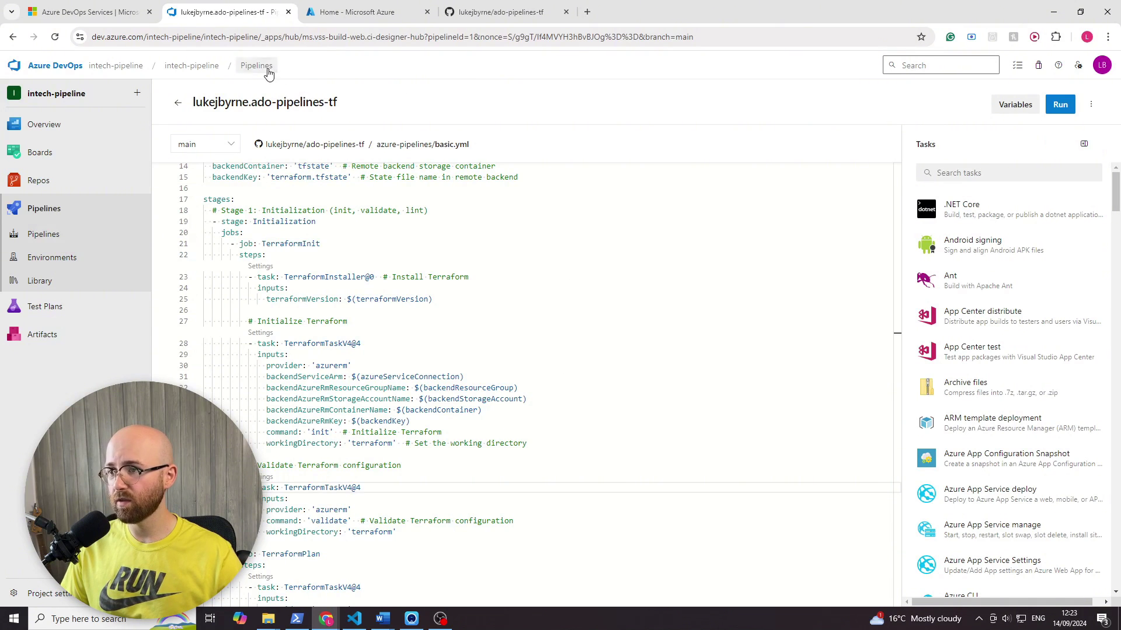
click(54, 36)
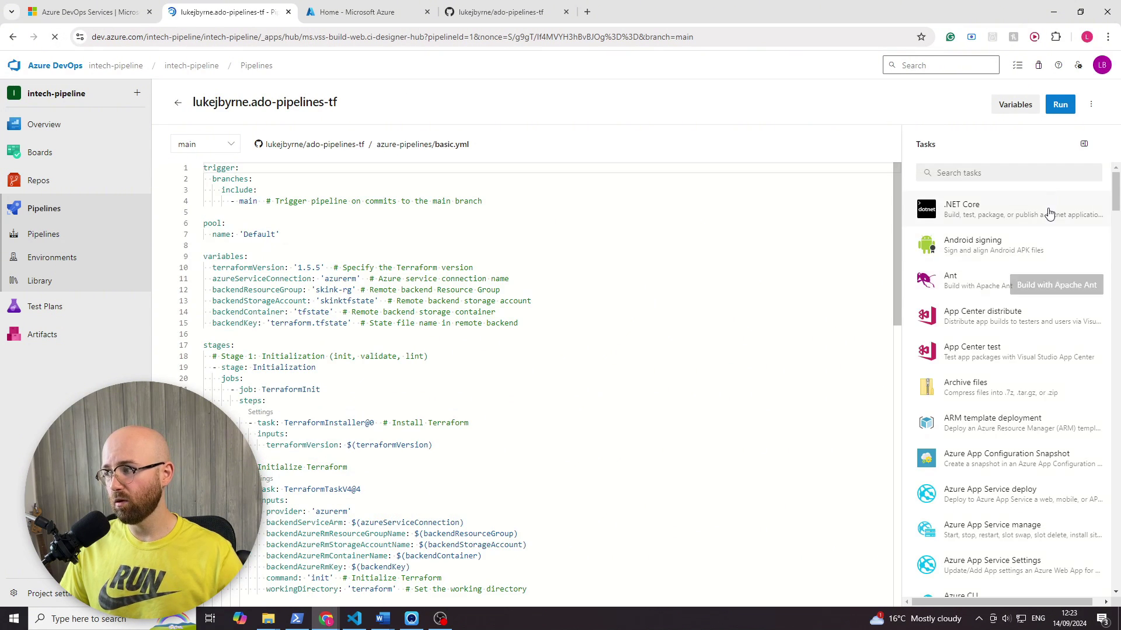
drag(947, 144, 910, 145)
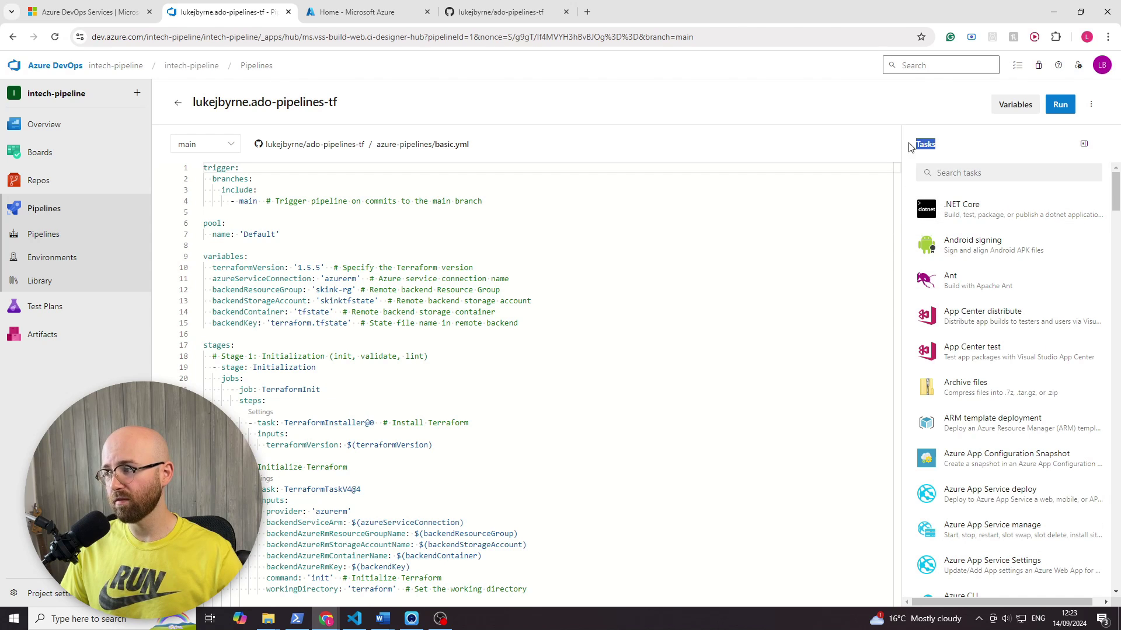
click(948, 151)
scroll(466, 493, down, 1)
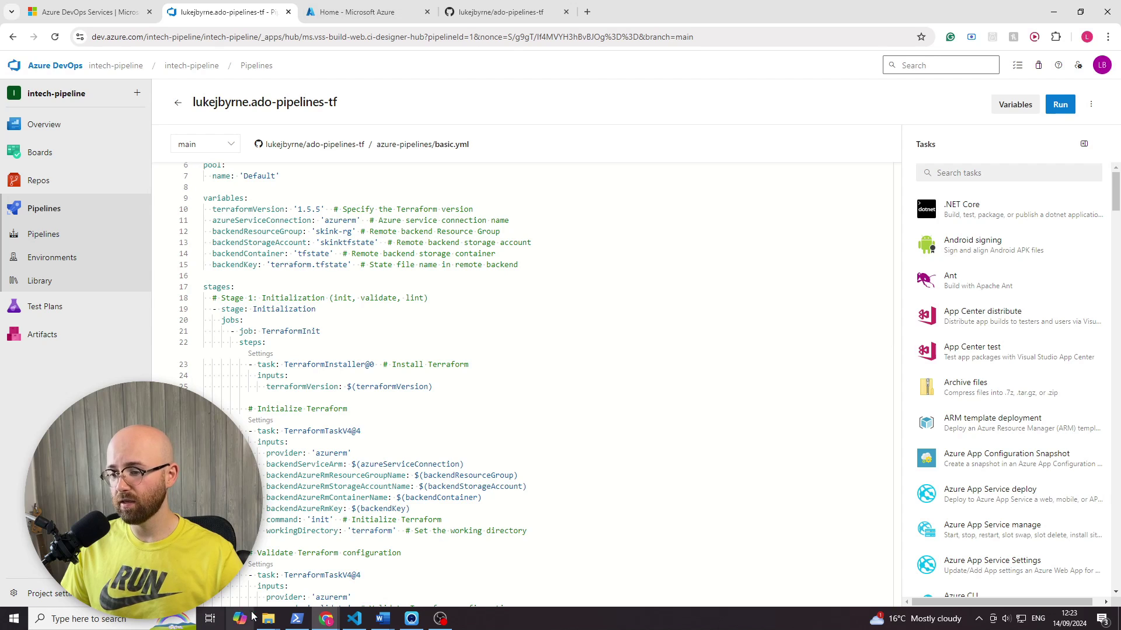
Step: Switch to the Excalidraw drawing and review the tasks and script branches under steps in the pipeline hierarchy sketch
mouse_move(325, 619)
click(412, 557)
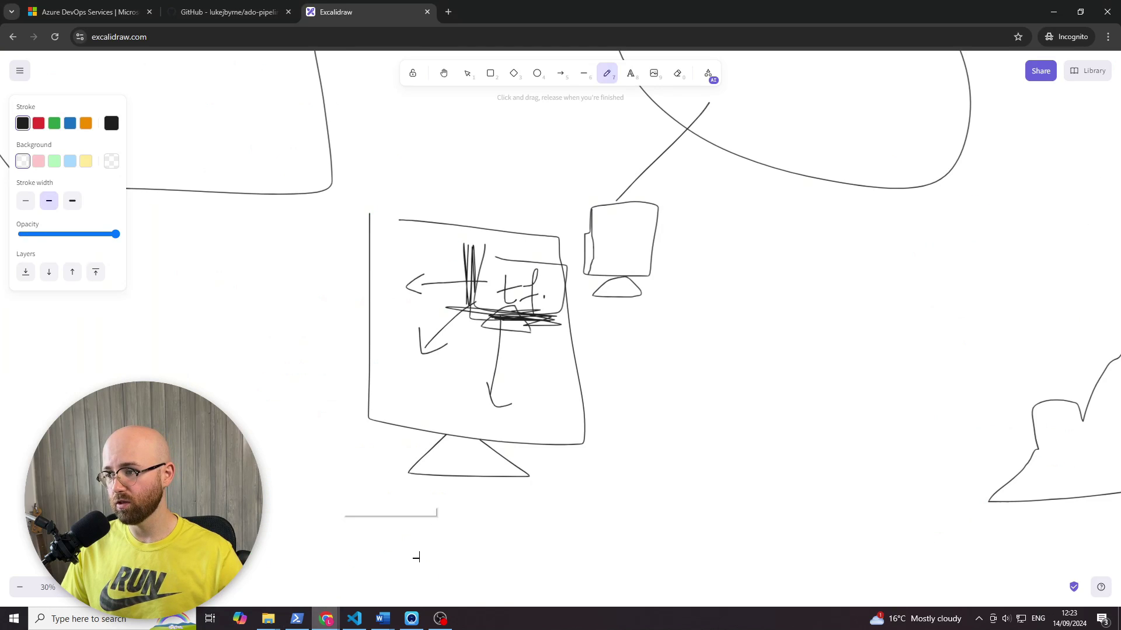
scroll(463, 467, down, 3)
scroll(464, 461, down, 5)
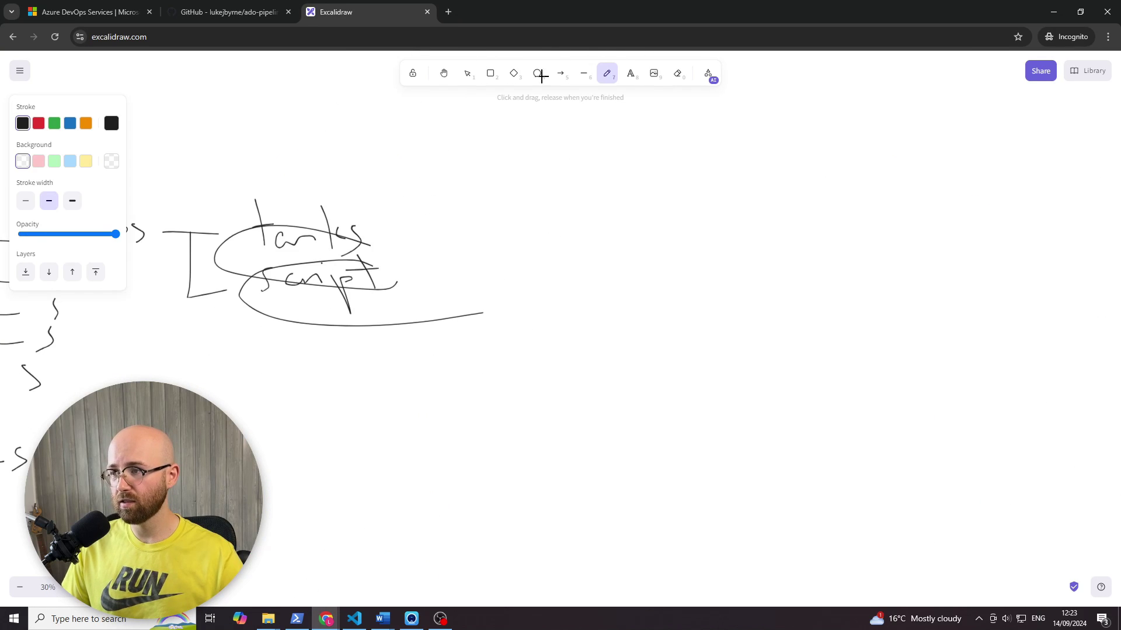
click(444, 73)
drag(456, 356, 826, 252)
scroll(826, 252, up, 1)
scroll(826, 253, left, 1)
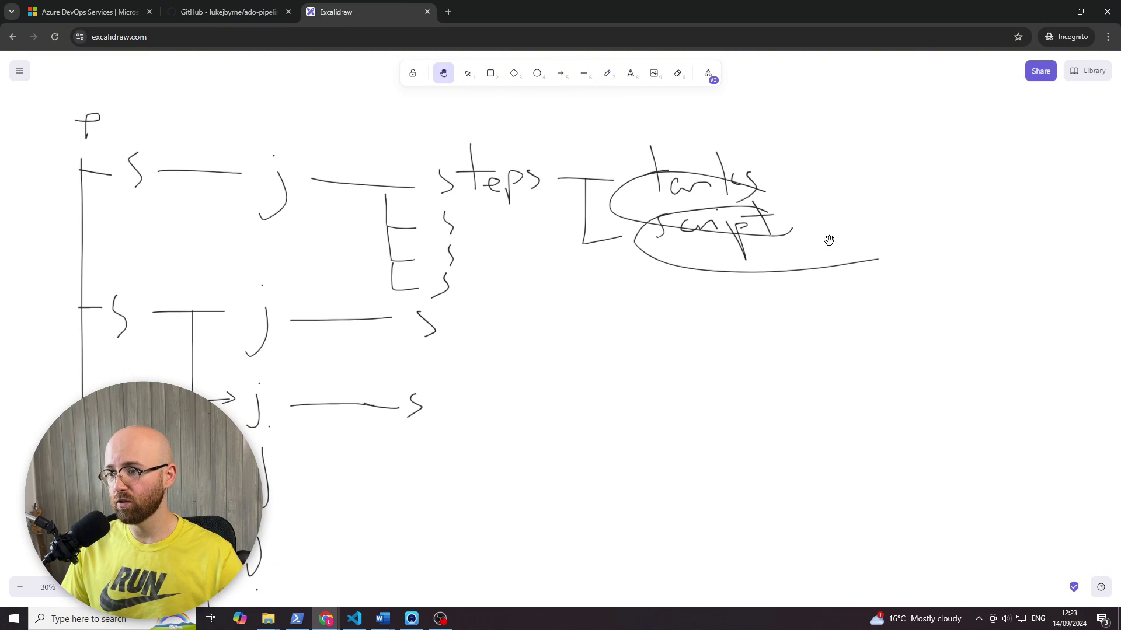
click(607, 73)
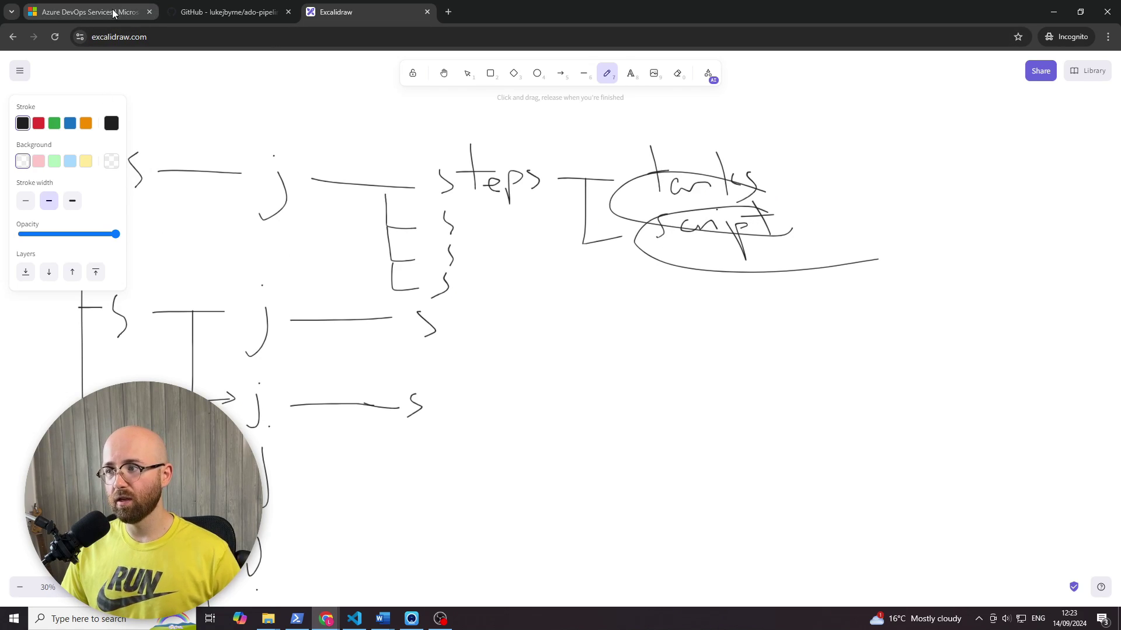
Step: Switch back to the Azure DevOps pipeline editor and look through the available tasks for the Terraform entries
mouse_move(326, 618)
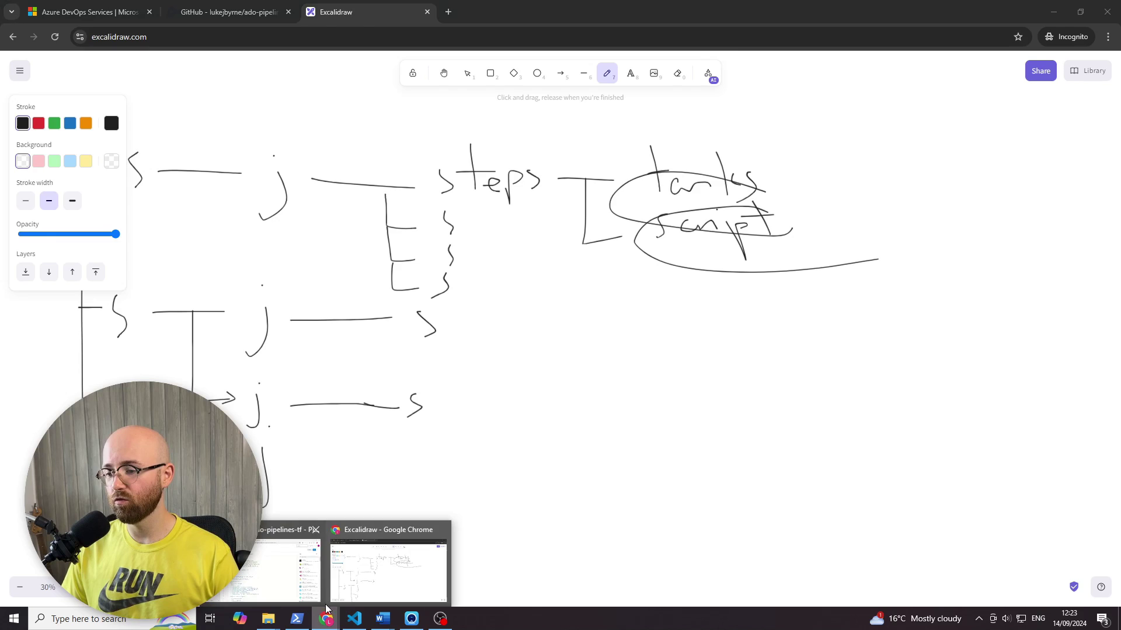
click(307, 569)
click(301, 565)
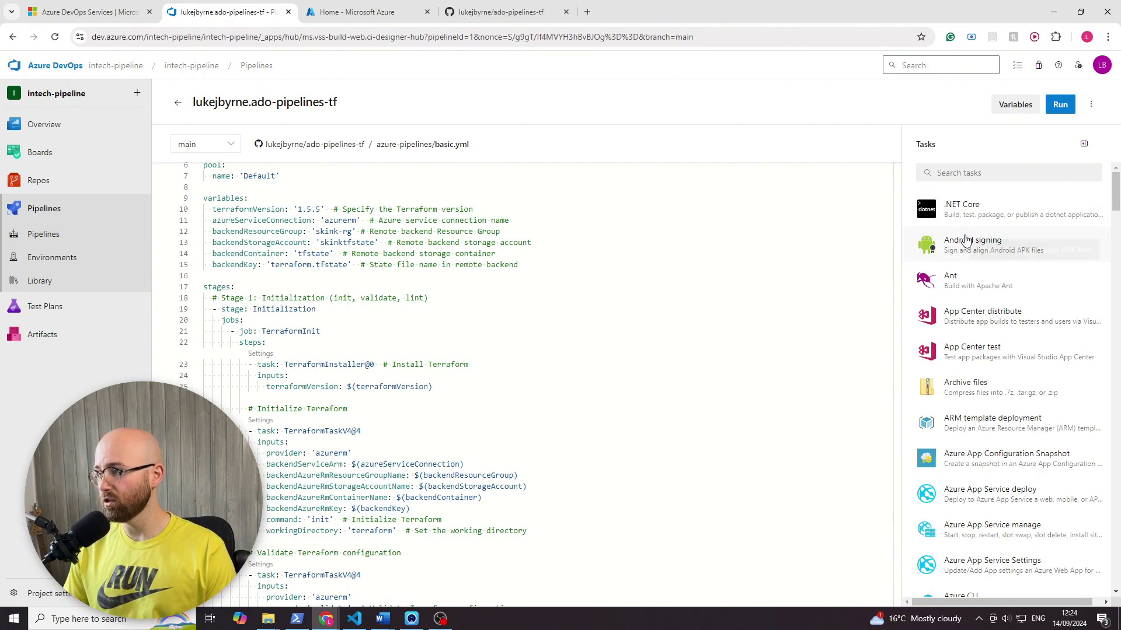
scroll(984, 408, down, 20)
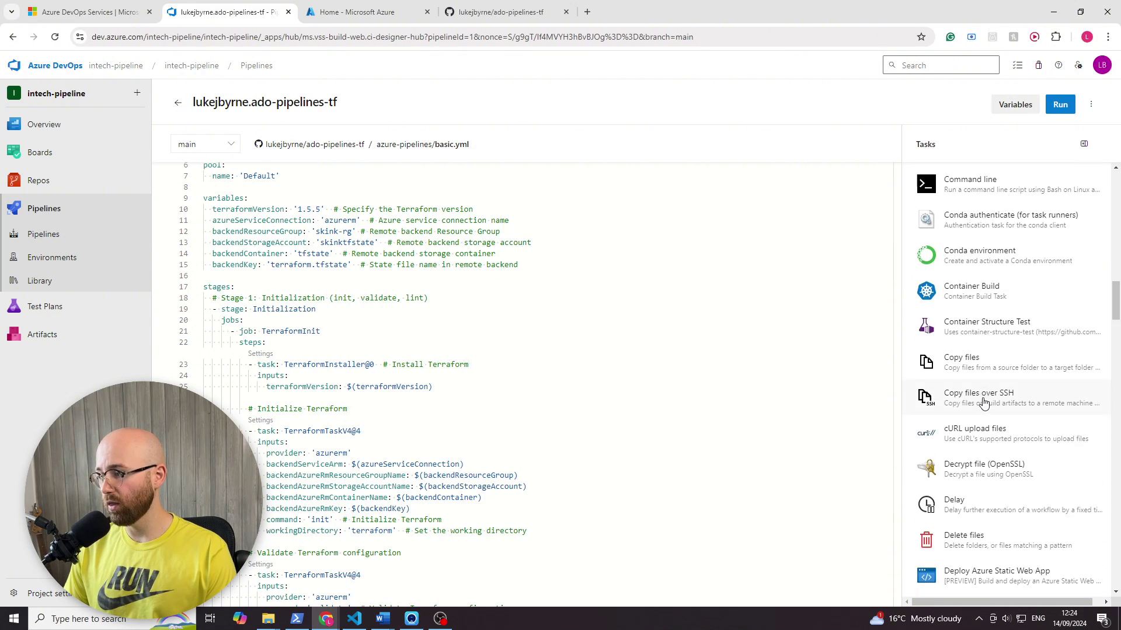
scroll(983, 403, down, 20)
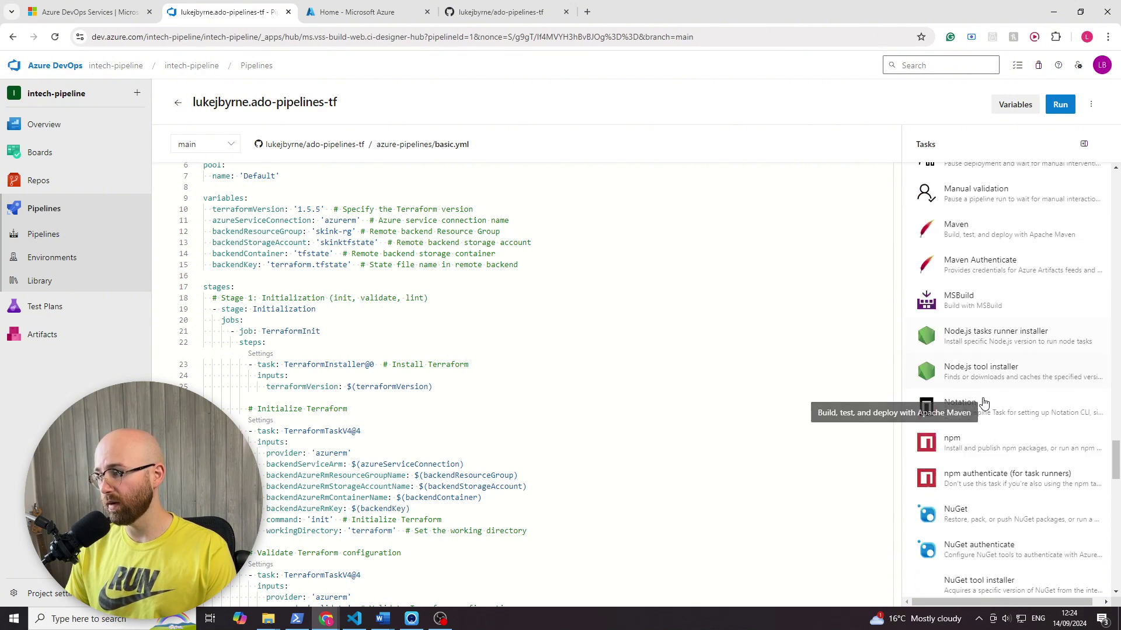
scroll(987, 379, up, 3)
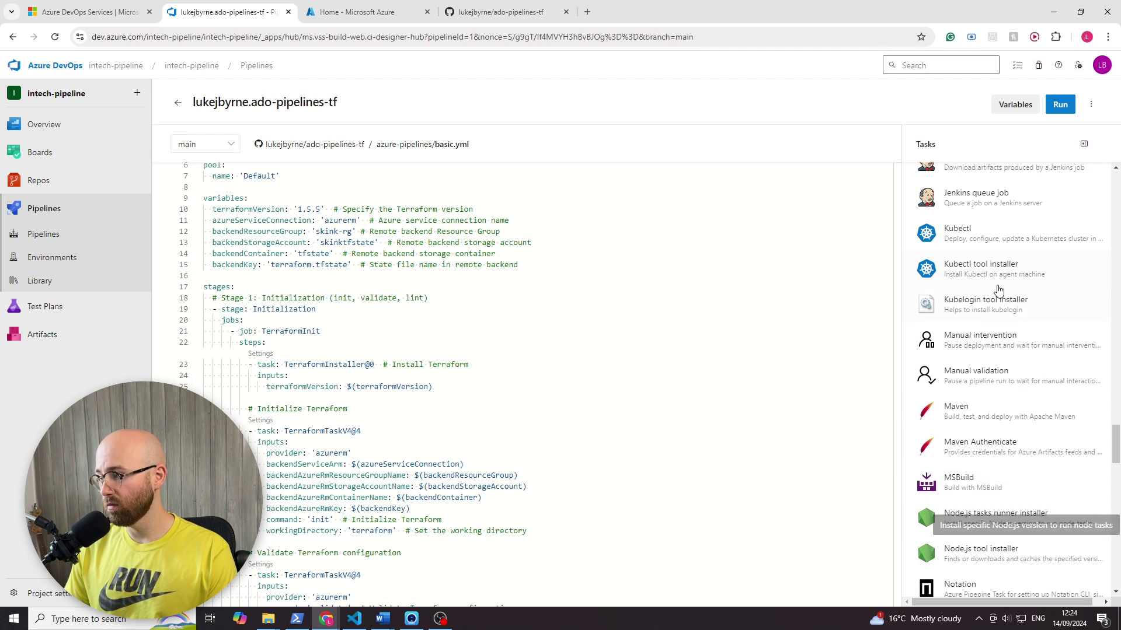
scroll(1008, 371, down, 10)
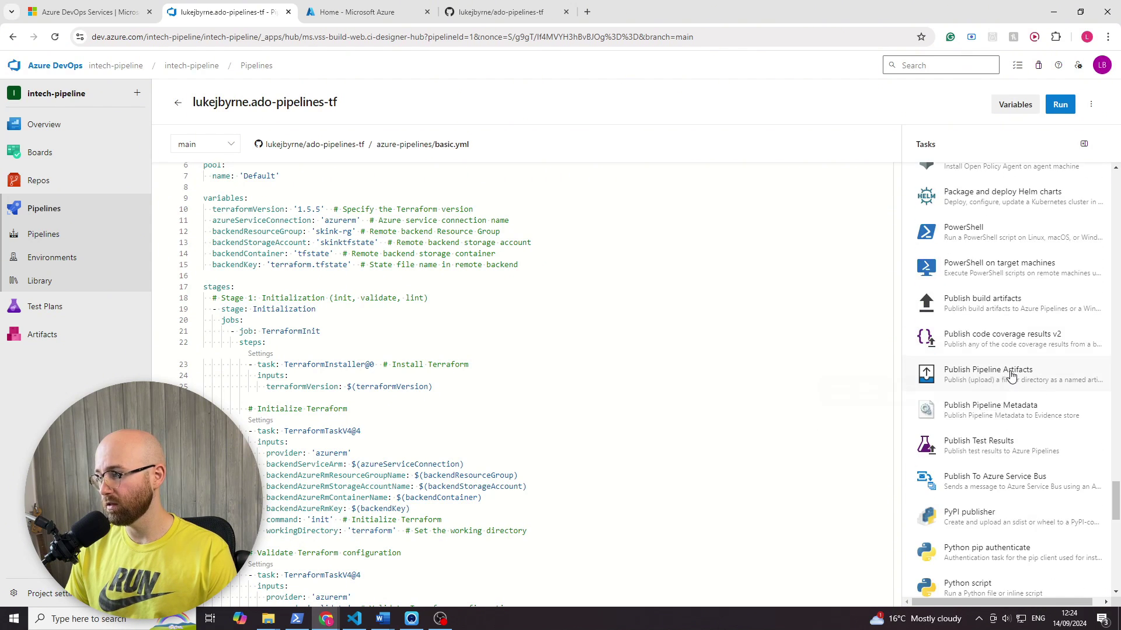
scroll(1011, 375, down, 10)
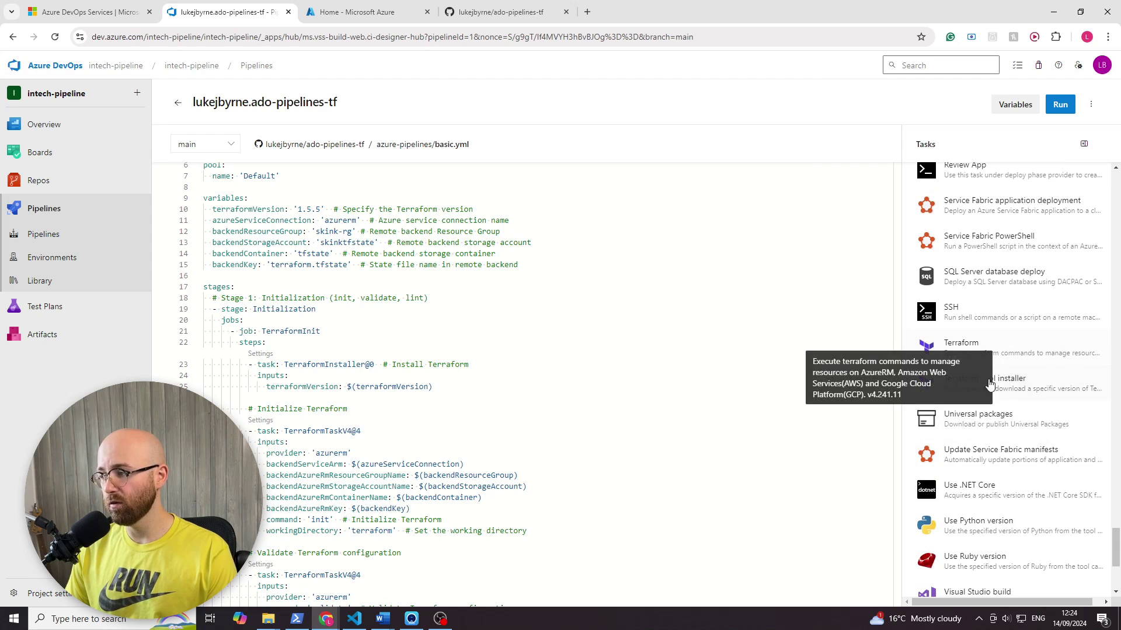
Step: Add a Terraform tool installer task with version latest on a new line at the end of basic.yml
scroll(561, 360, down, 4)
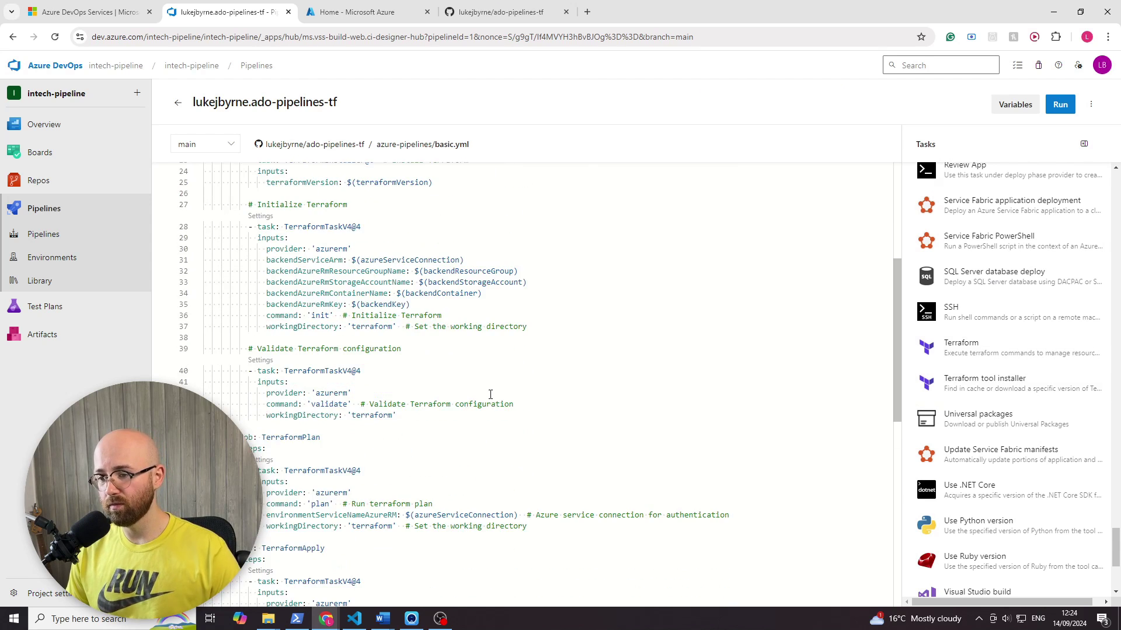
scroll(491, 394, down, 5)
click(586, 449)
key(Return)
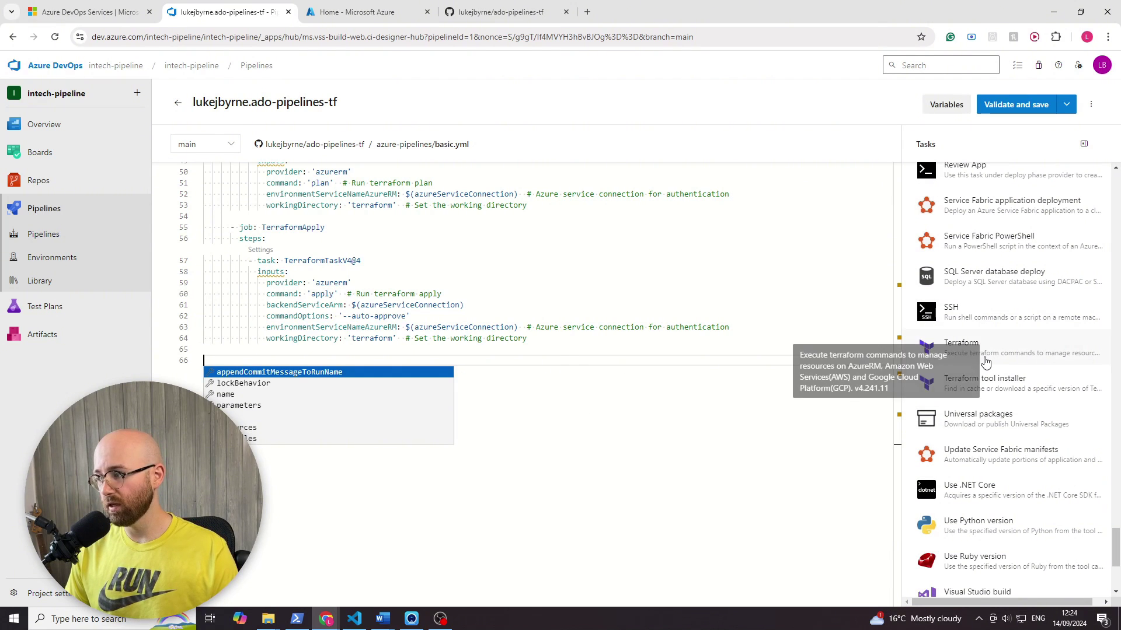
click(987, 385)
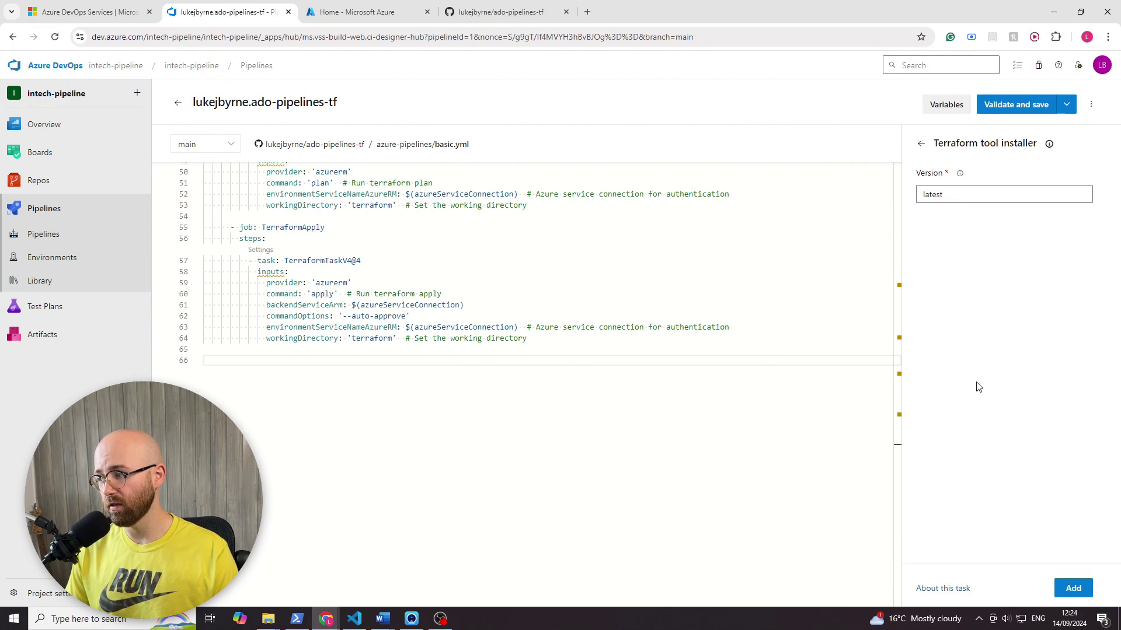
click(1072, 588)
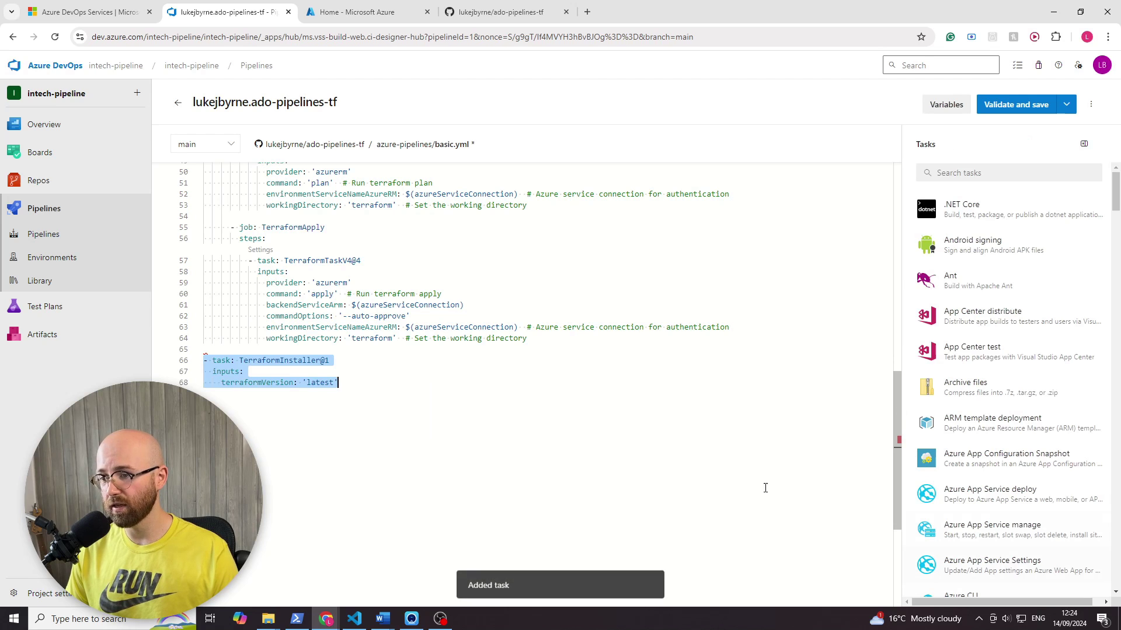
Step: Insert blank lines below the TerraformInstaller@1 task in basic.yml and remove the extra indentation
drag(339, 383, 202, 361)
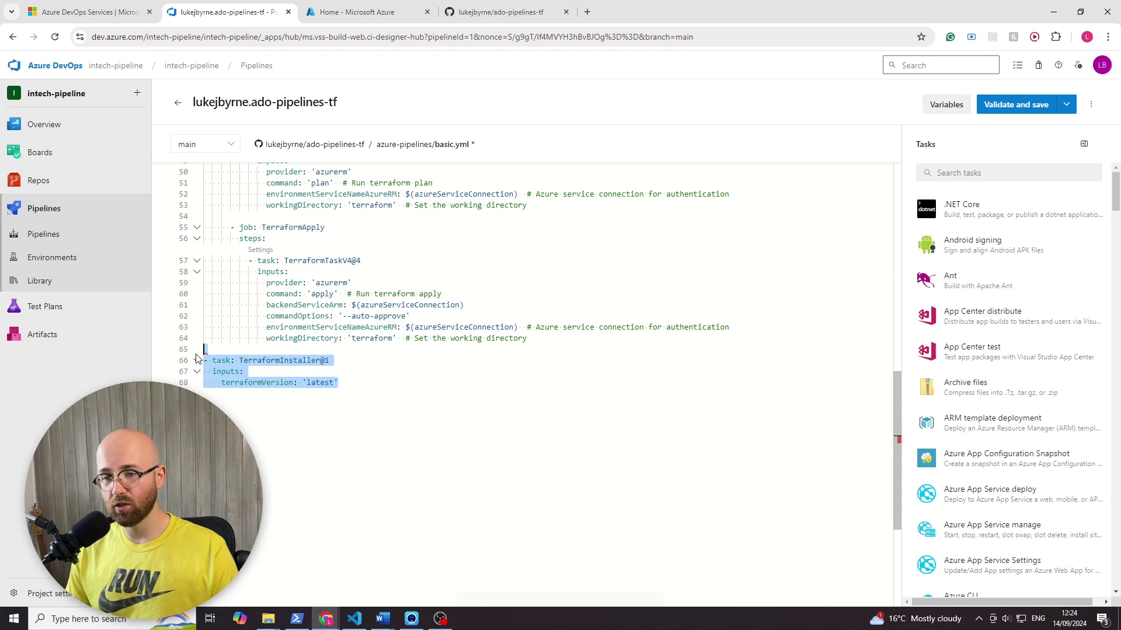
click(420, 401)
key(Return)
key(Return)
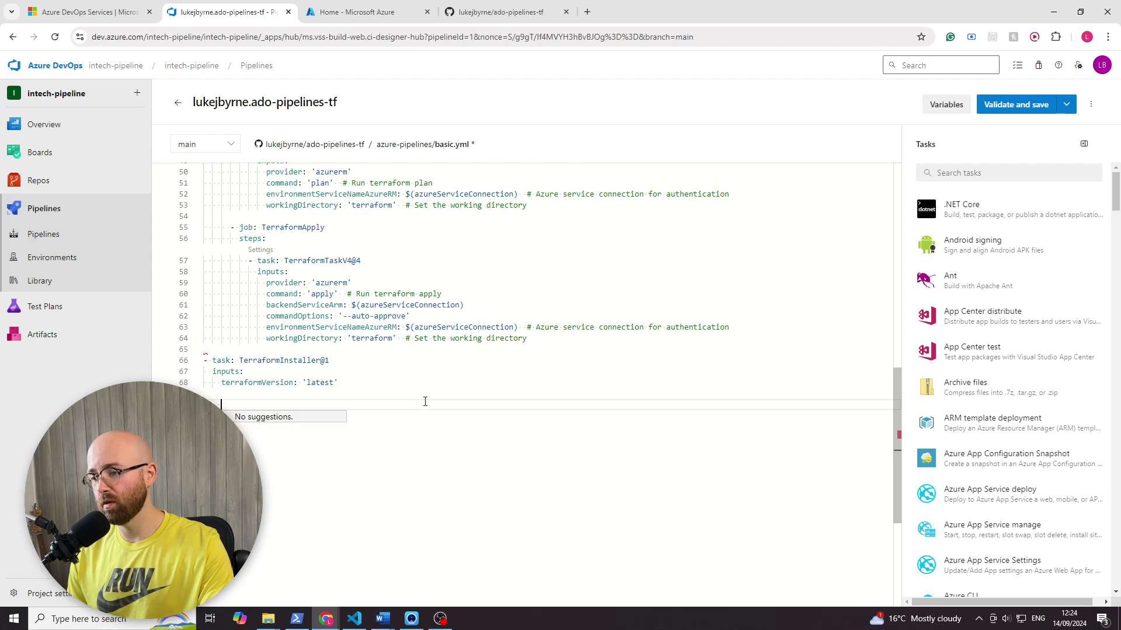
key(BackSpace)
Step: Search the tasks for the Terraform task, open its settings, and select azurerm as the provider and init as the command
click(1039, 173)
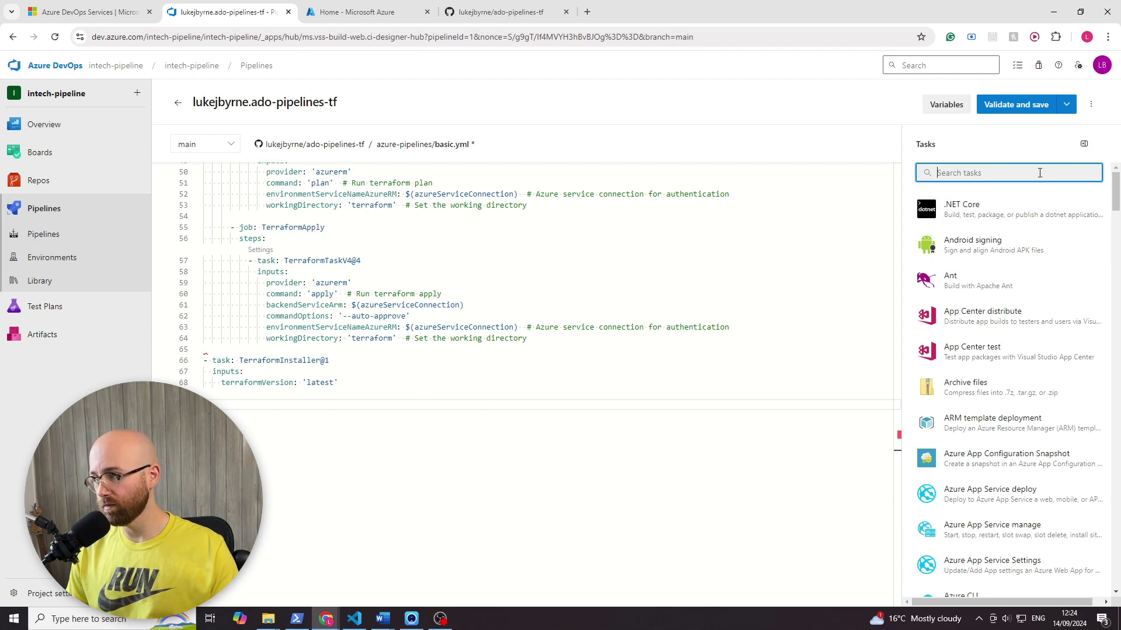
text(t)
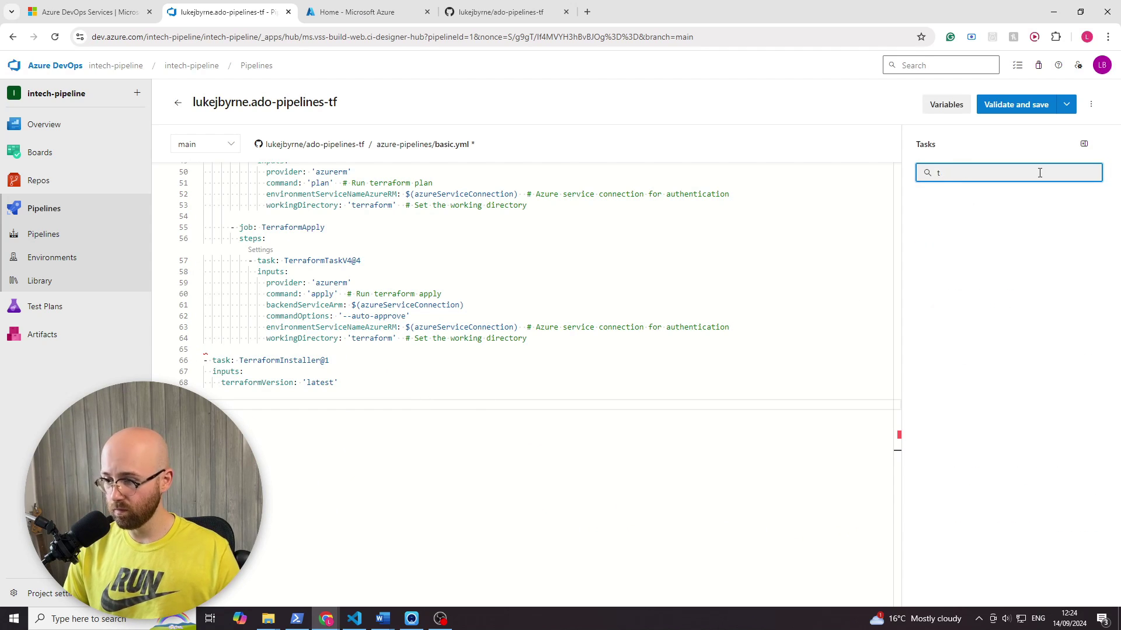
text(ollerr)
click(980, 218)
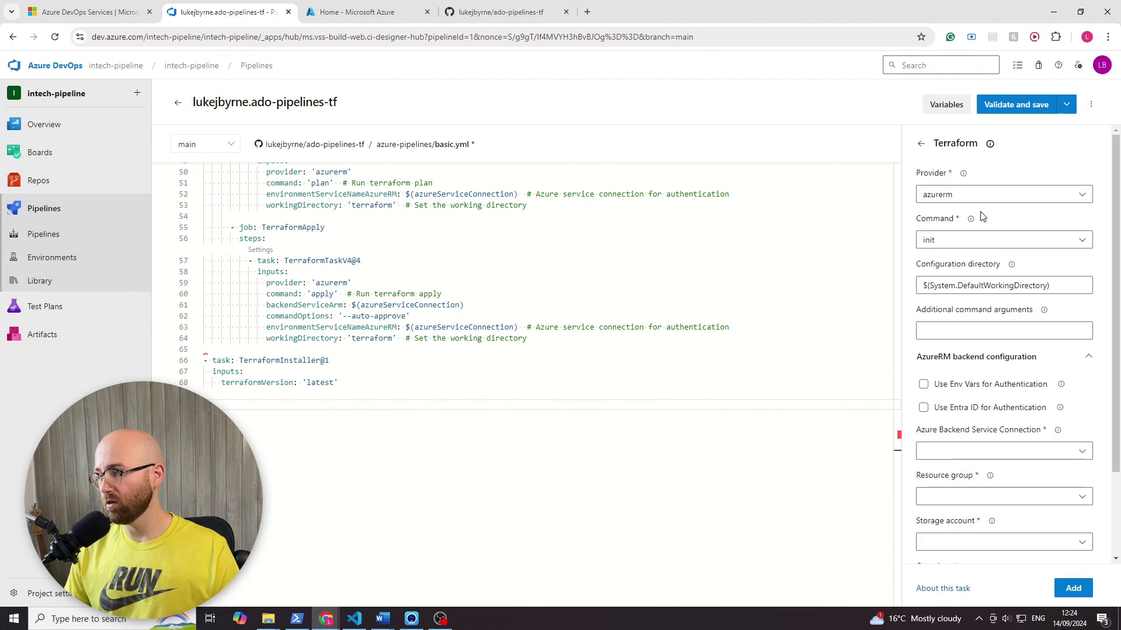
click(938, 196)
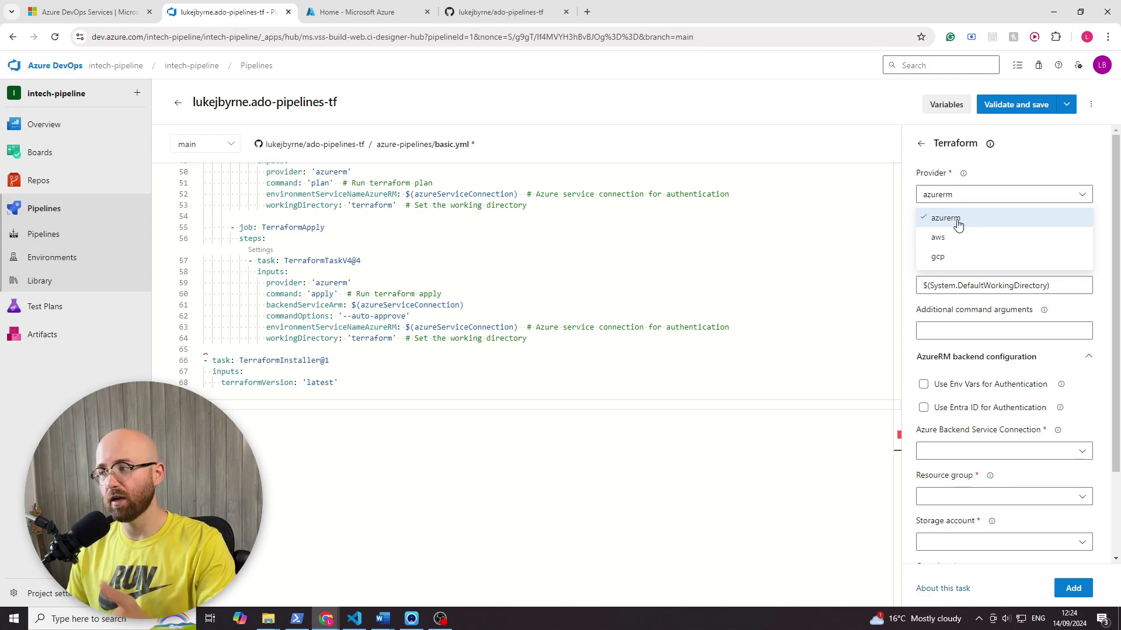
click(951, 225)
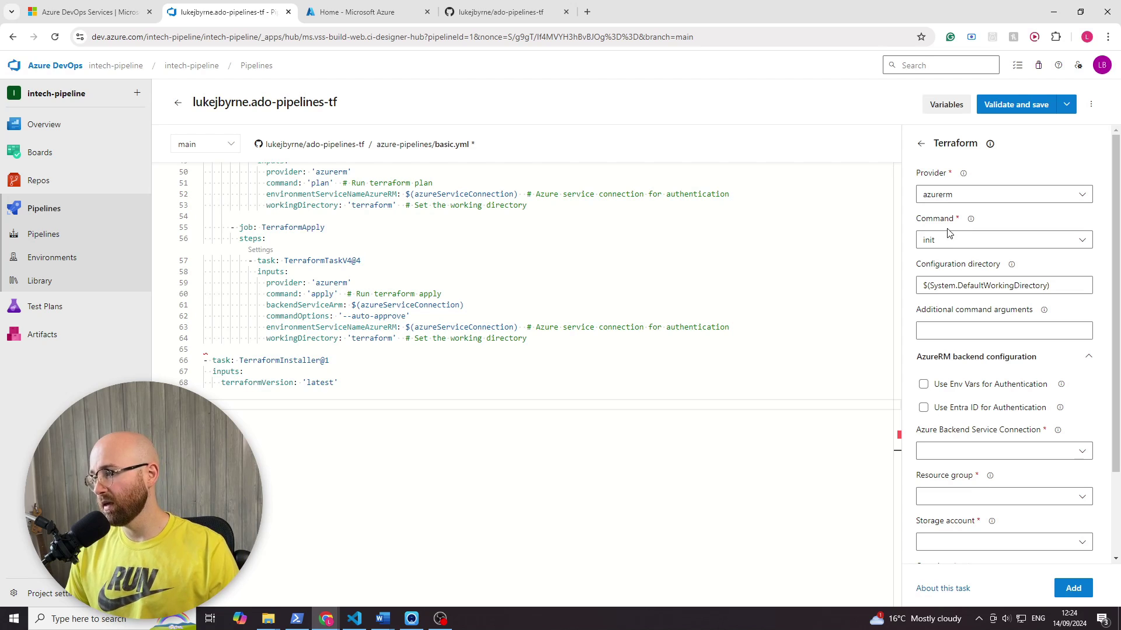
click(943, 239)
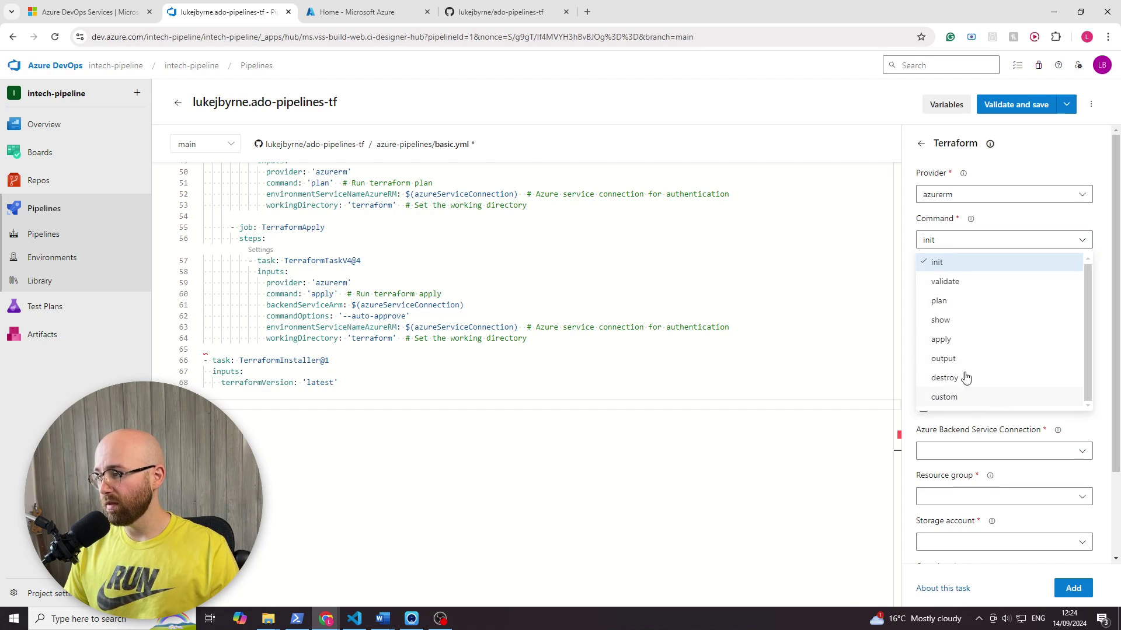
click(956, 264)
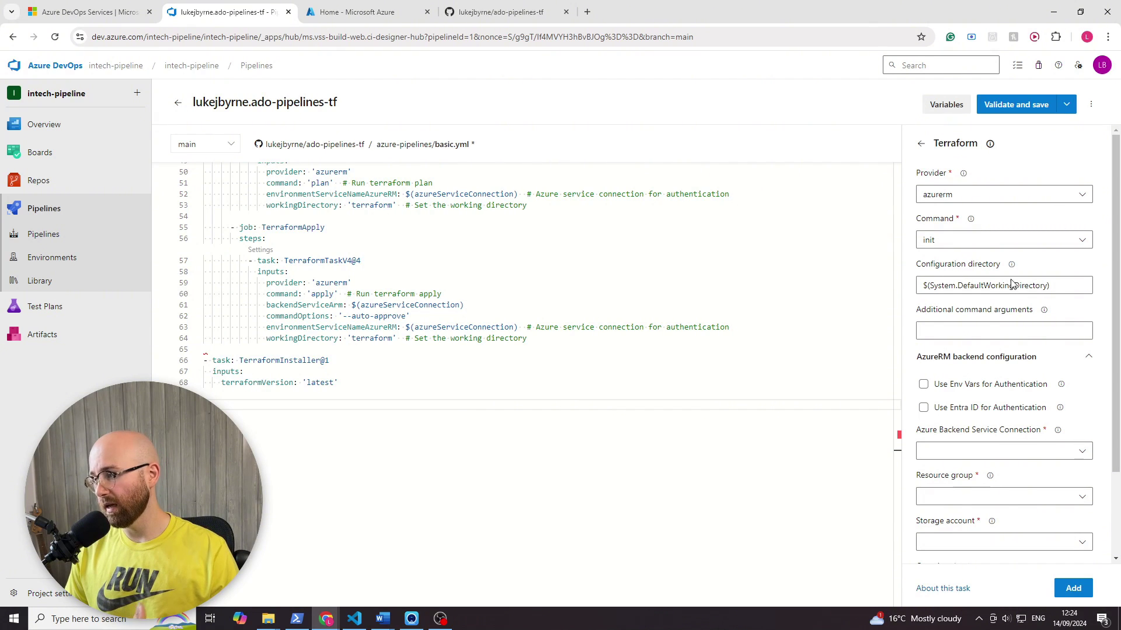
Step: Try --auto-approve as the additional command arguments for the init task, and clear the field again
drag(921, 271, 1004, 286)
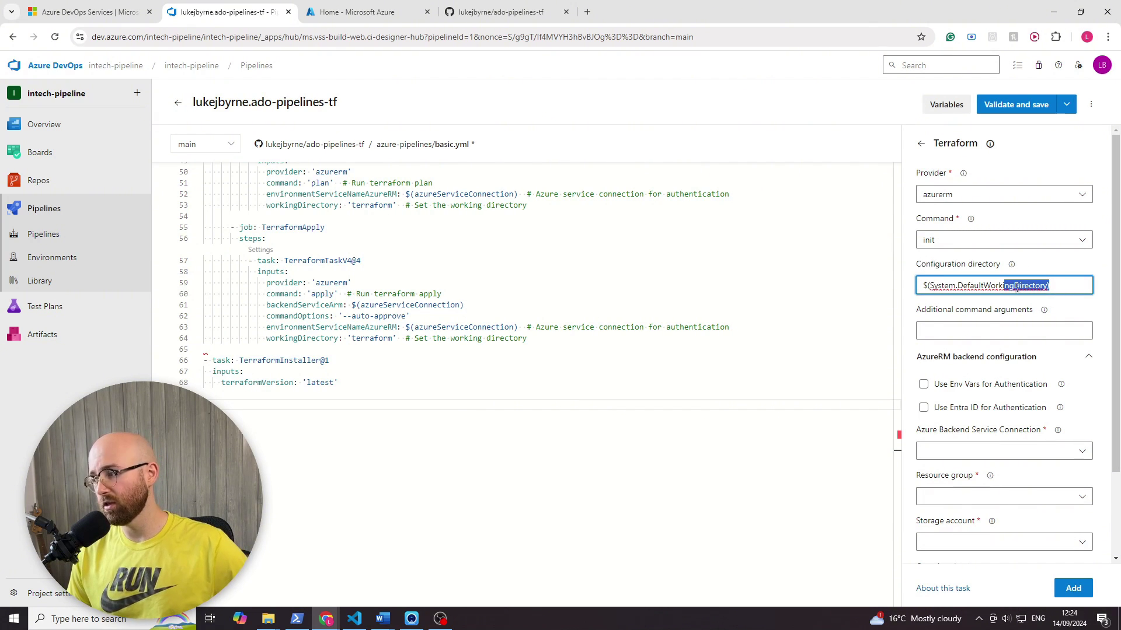
click(1109, 270)
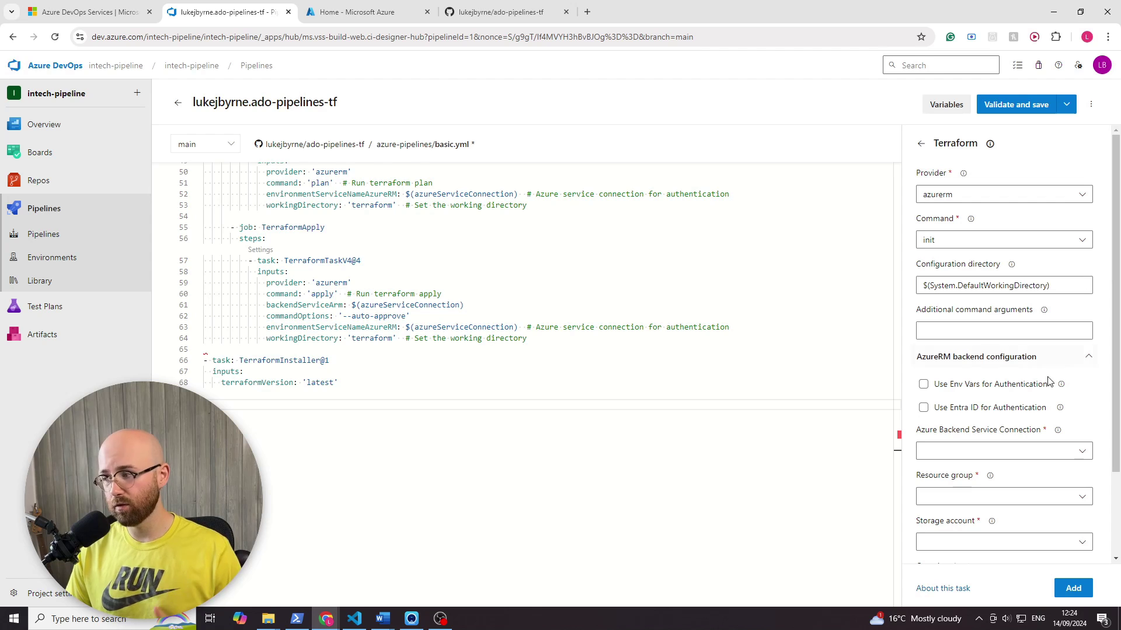
click(996, 335)
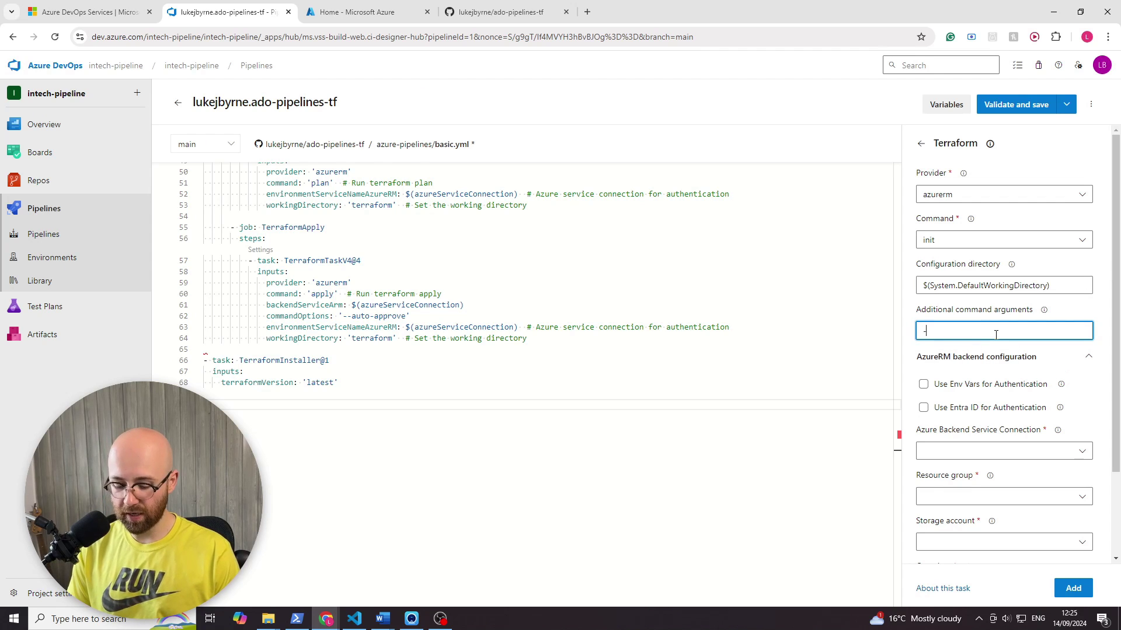
text(--auto-approve)
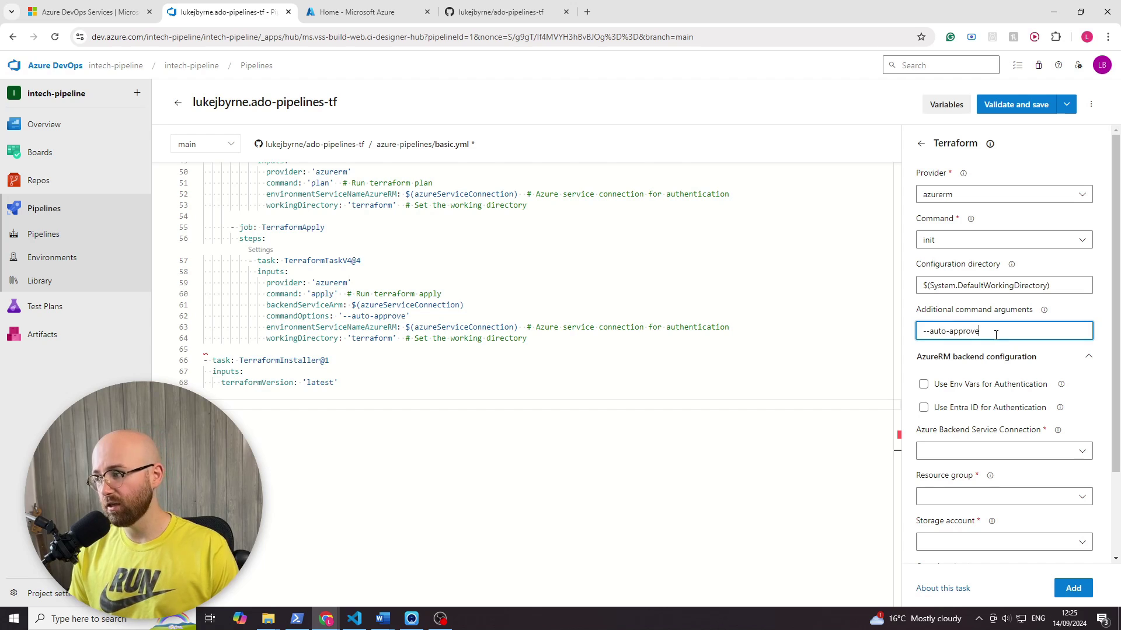
key(ctrl+a)
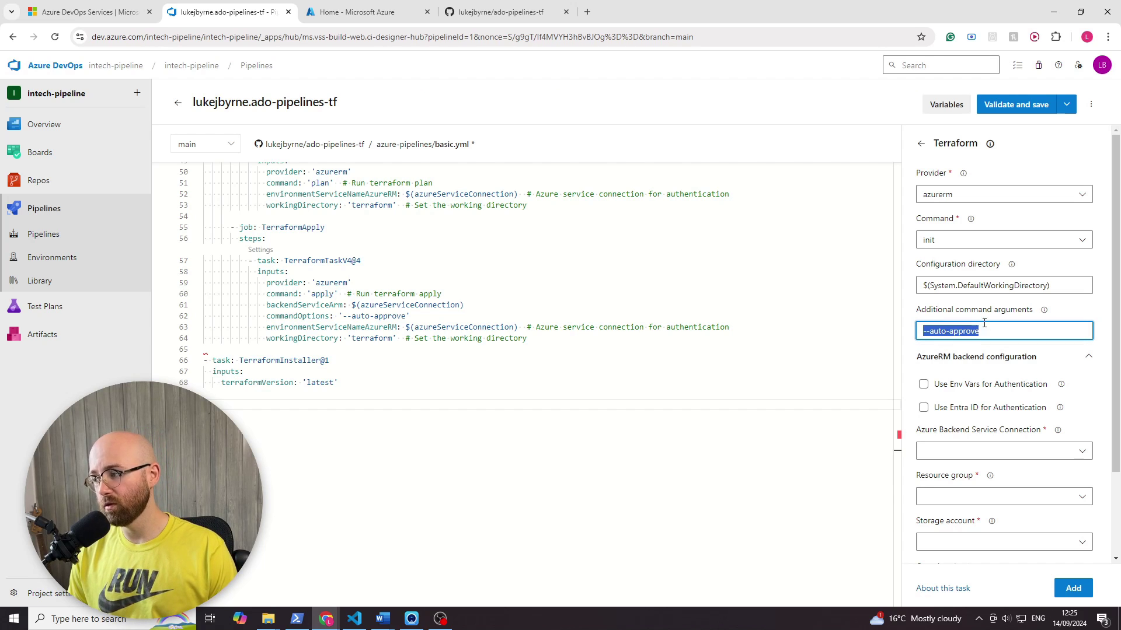
drag(989, 328, 902, 339)
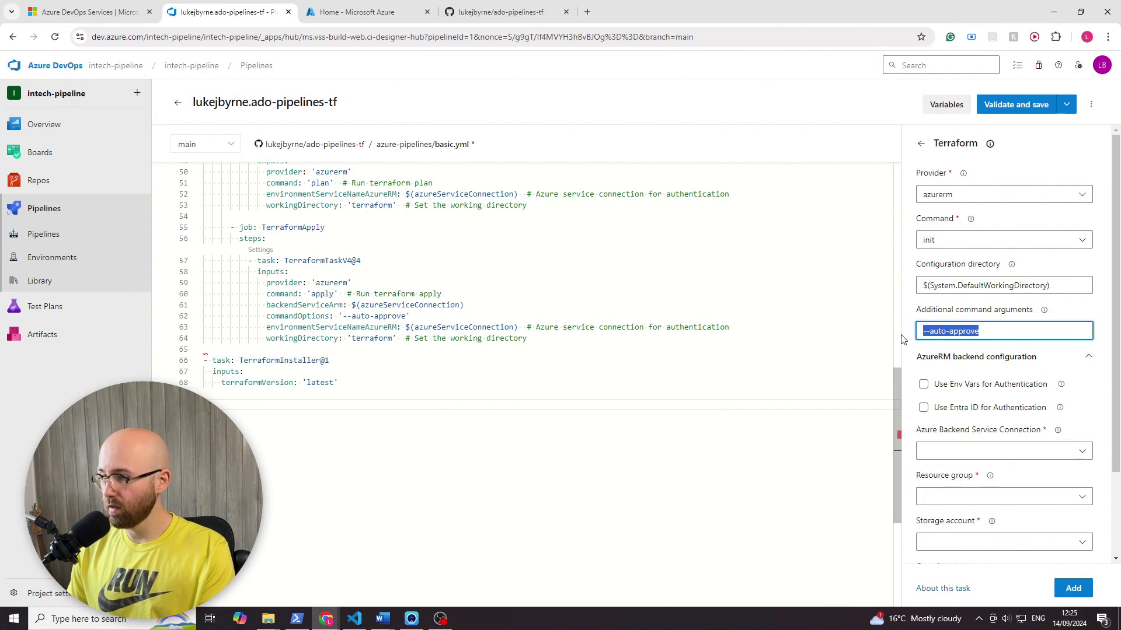
key(BackSpace)
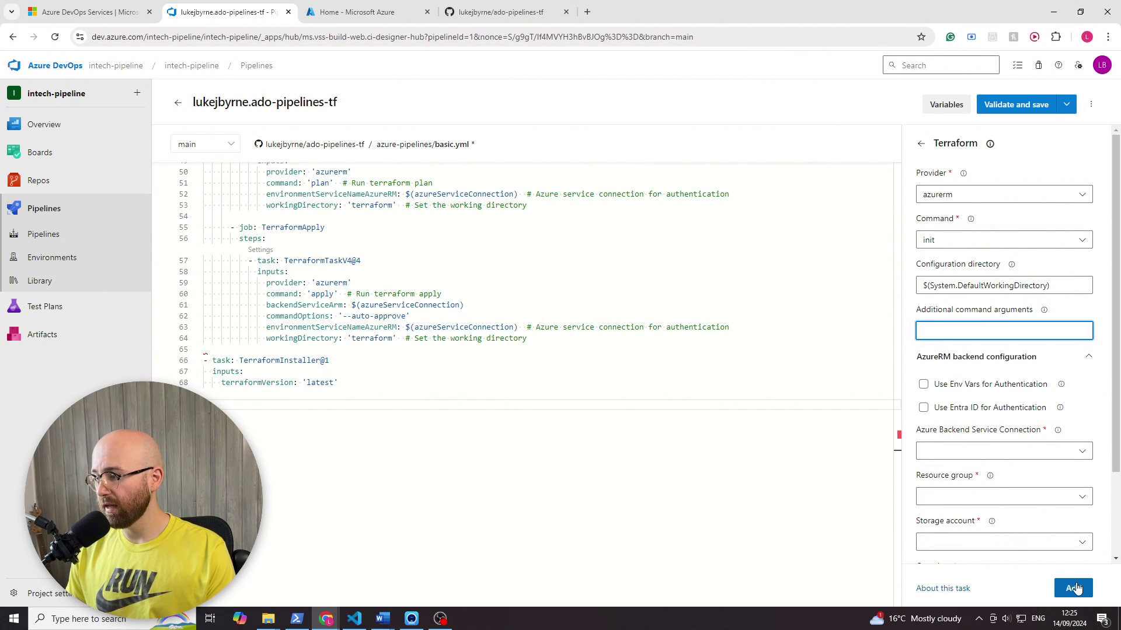
Step: Look over the AzureRM backend configuration fields and add the Terraform task with provider azurerm and command init to basic.yml
click(1075, 450)
click(1076, 450)
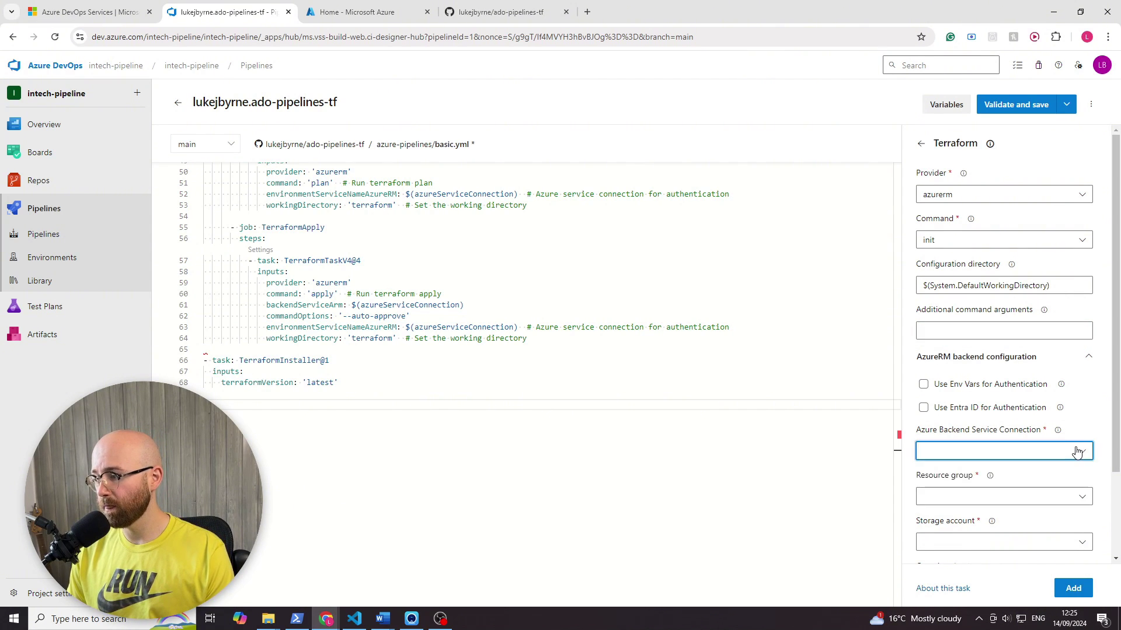
scroll(973, 450, down, 2)
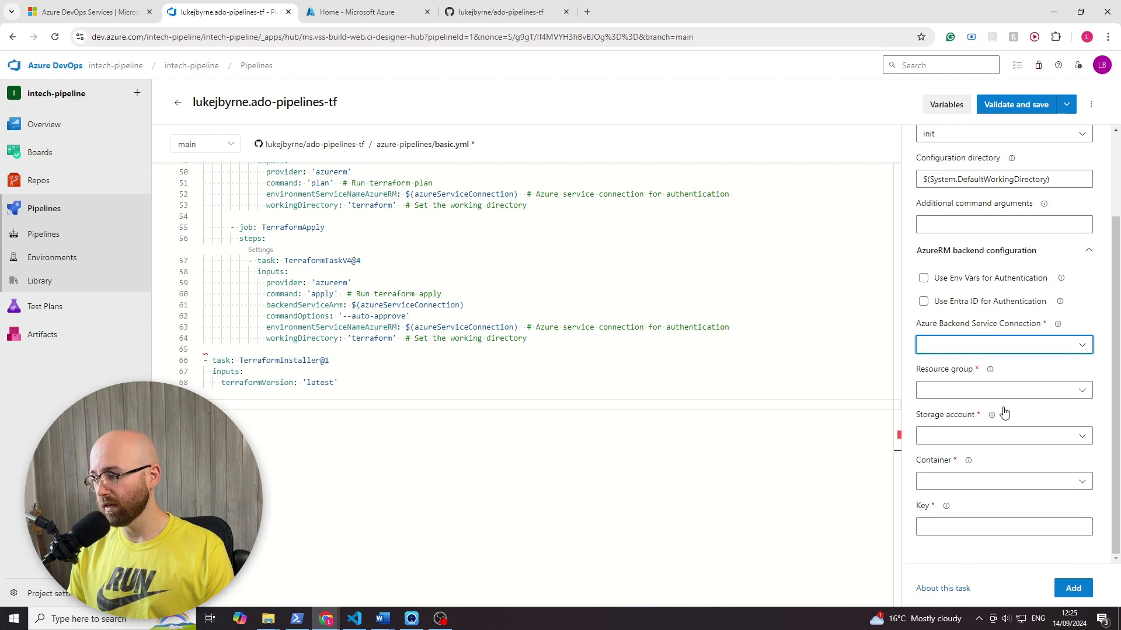
scroll(1015, 394, up, 1)
scroll(1033, 395, down, 1)
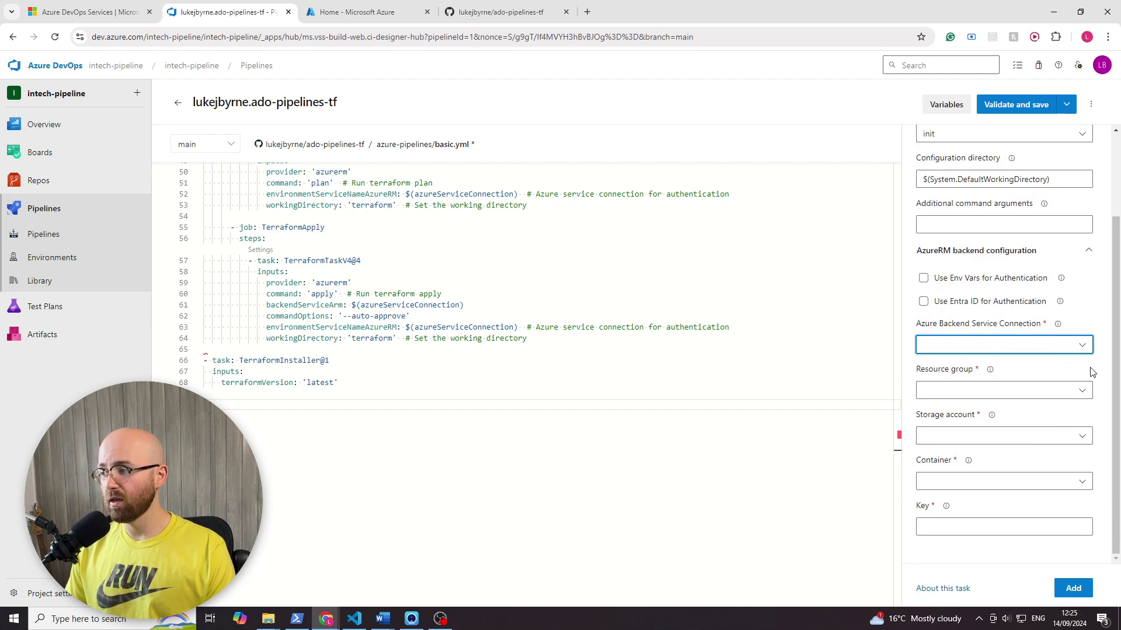
drag(938, 325, 1057, 324)
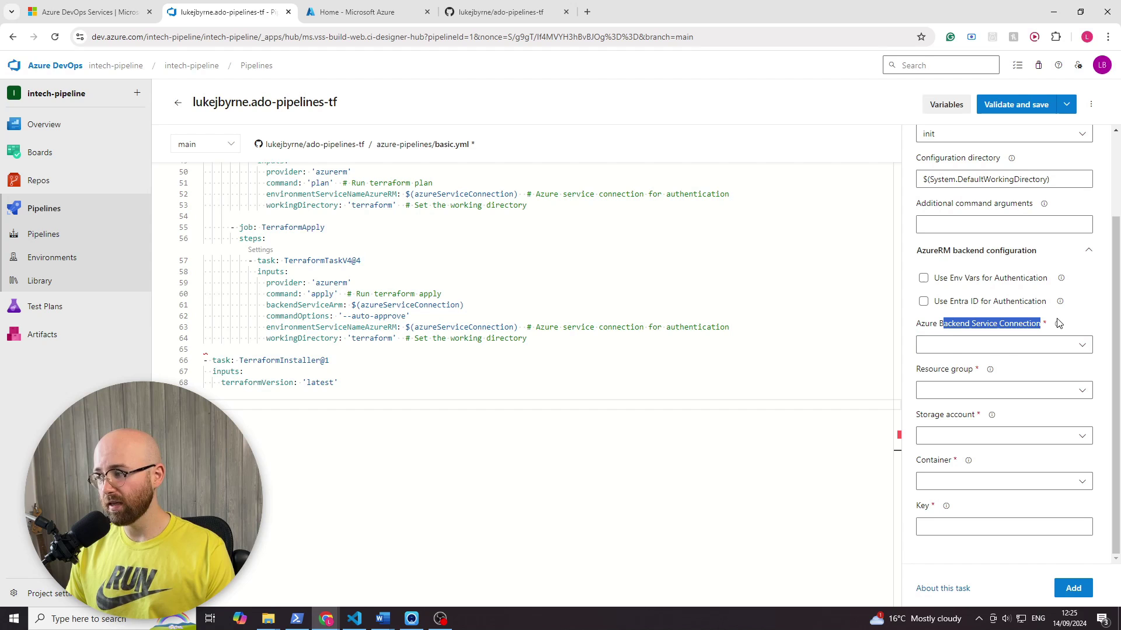
click(980, 330)
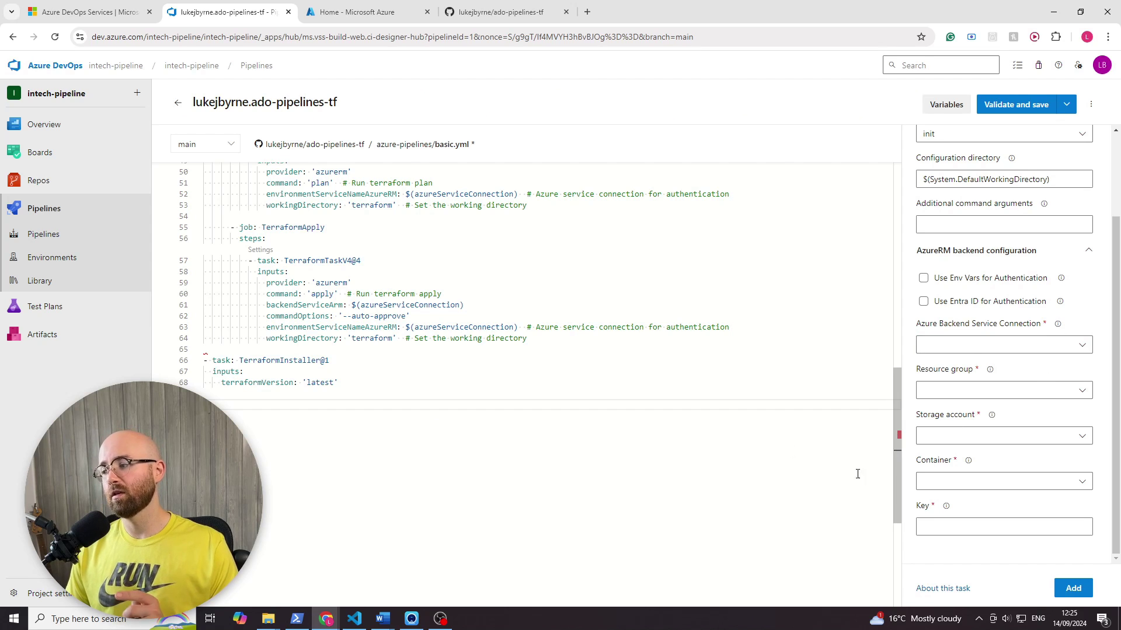
click(1073, 588)
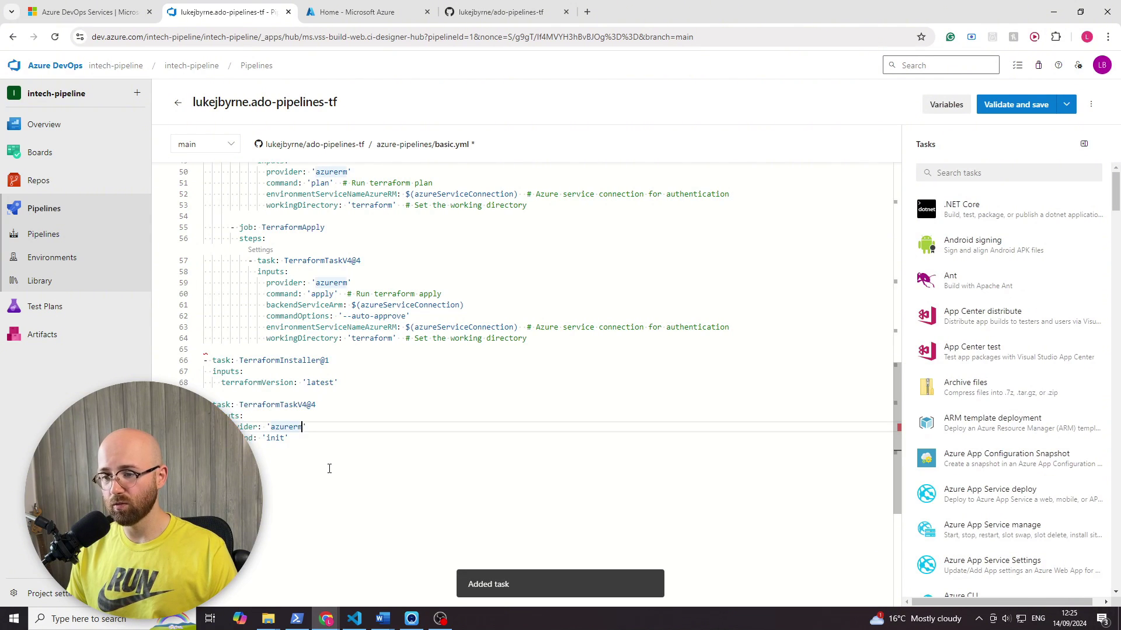
Step: Copy the TerraformInstaller@1 and TerraformTaskV4@4 tasks at the end of basic.yml and delete them from the file
click(282, 432)
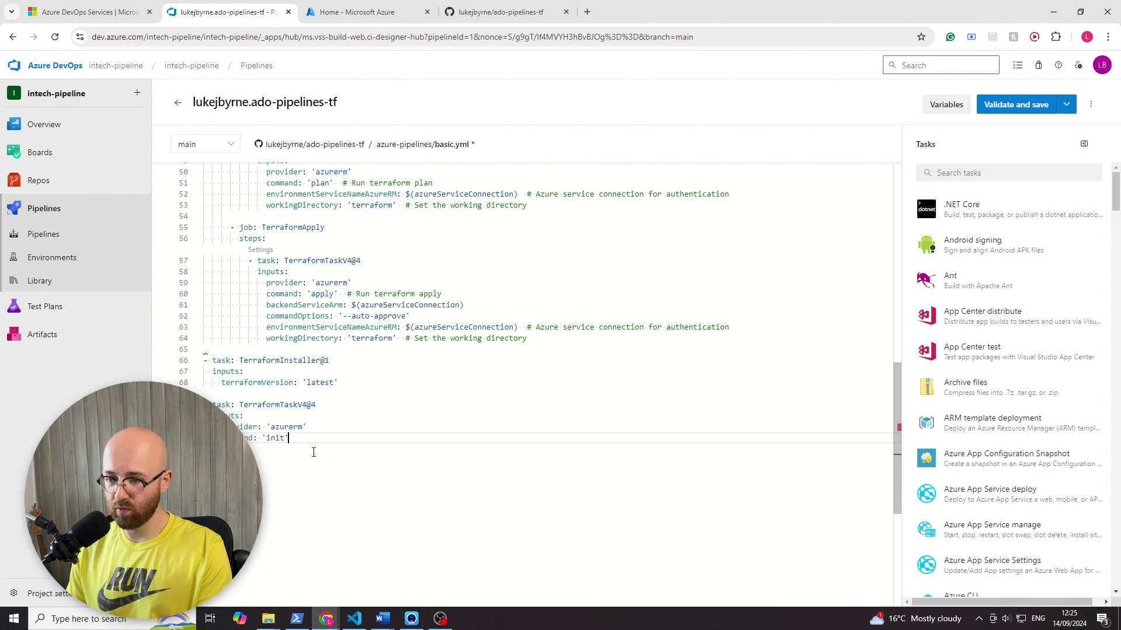
key(shift+Up)
key(shift+Up)
key(shift+Up)
key(shift+Up)
key(shift+Up)
key(shift+Up)
key(shift+Up)
key(ctrl+c)
key(Delete)
key(BackSpace)
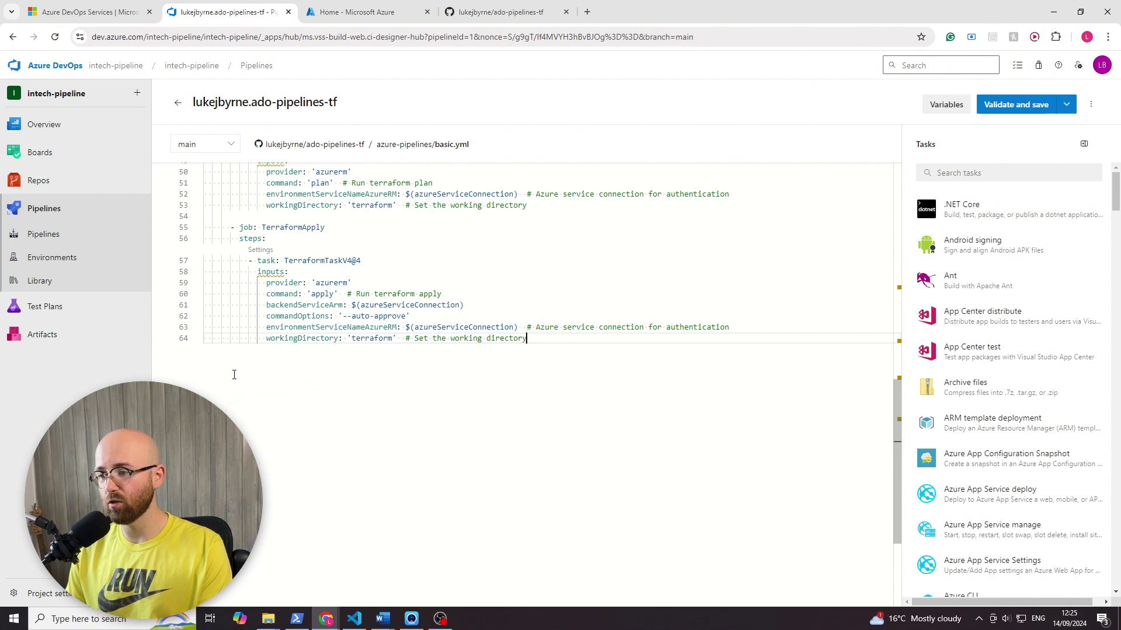
Step: Review the Initialization stage in basic.yml and the jobs below it, through to the TerraformApply job
scroll(263, 385, up, 5)
scroll(322, 400, up, 5)
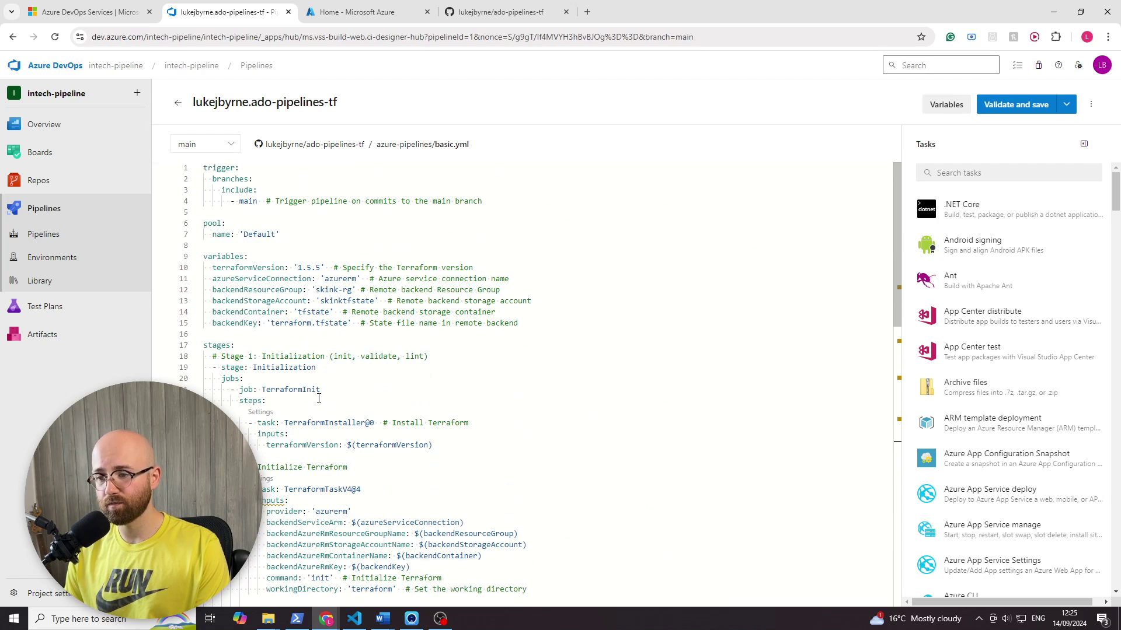
scroll(320, 394, down, 2)
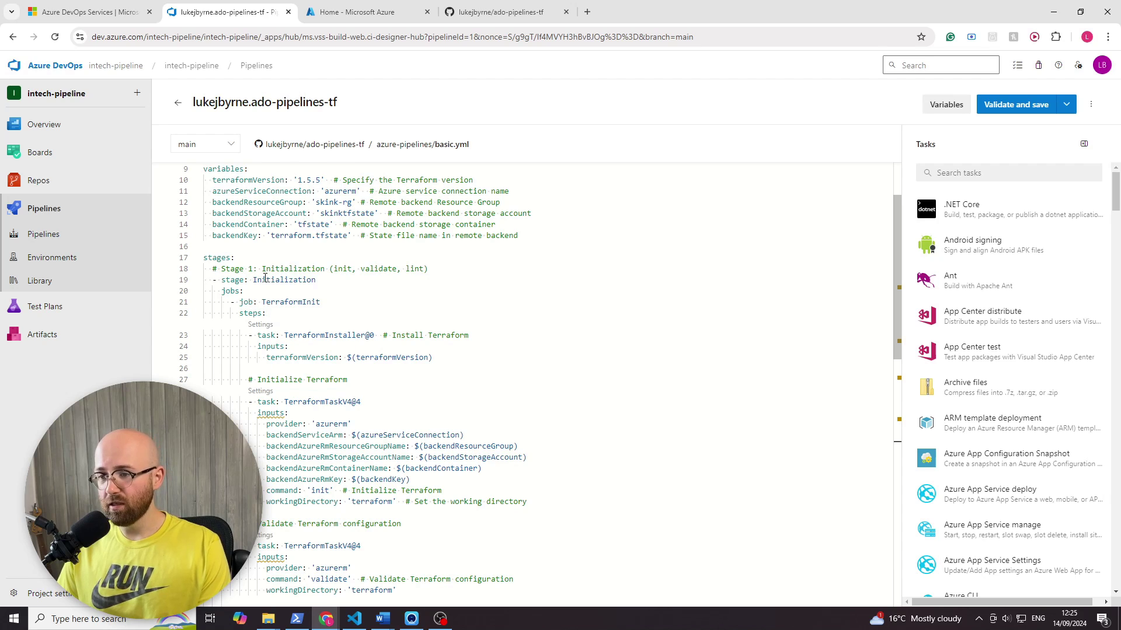
scroll(245, 320, up, 1)
click(263, 309)
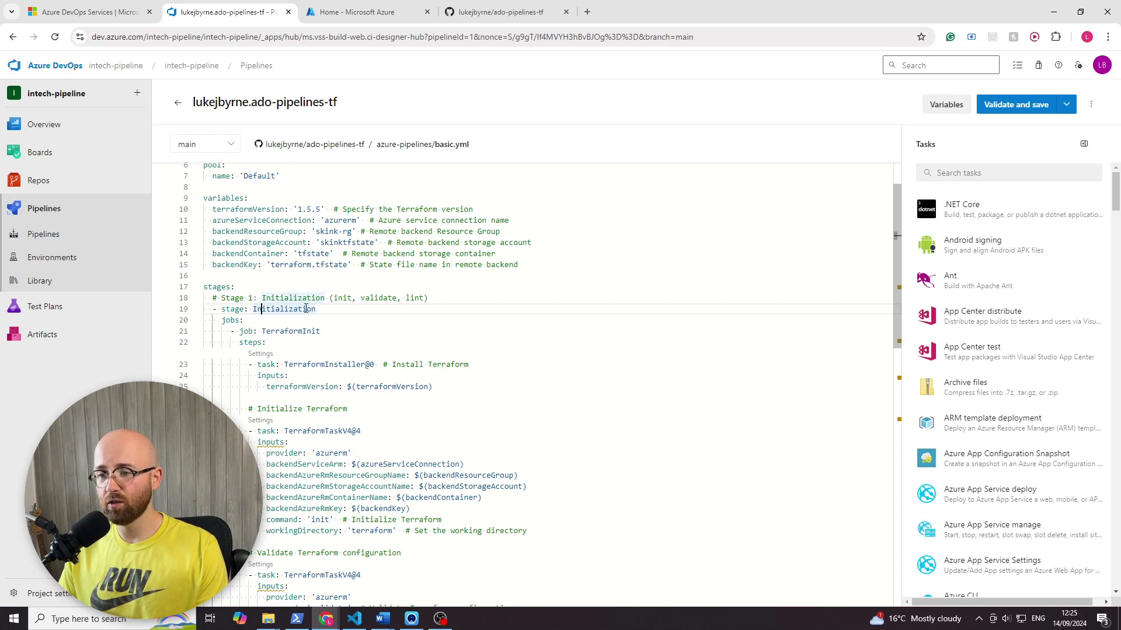
shift+click(235, 309)
scroll(333, 461, down, 8)
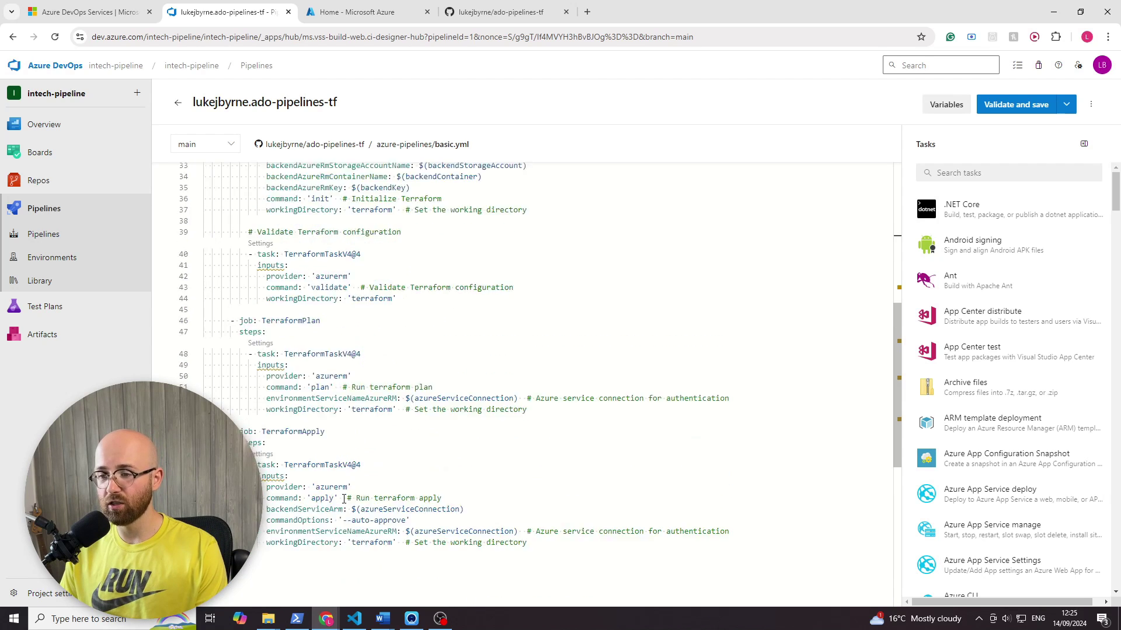
scroll(333, 461, up, 8)
scroll(332, 461, up, 3)
click(314, 368)
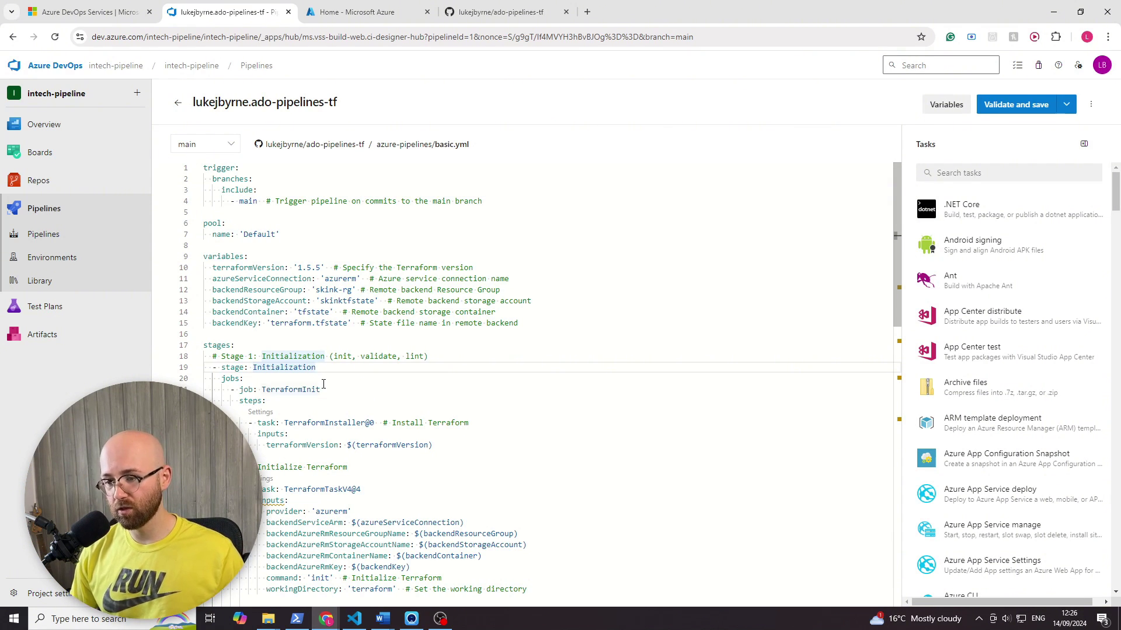
Step: Examine the TerraformInit job, its steps section and the TerraformInstaller@0 task in basic.yml
scroll(323, 384, down, 2)
scroll(280, 340, down, 1)
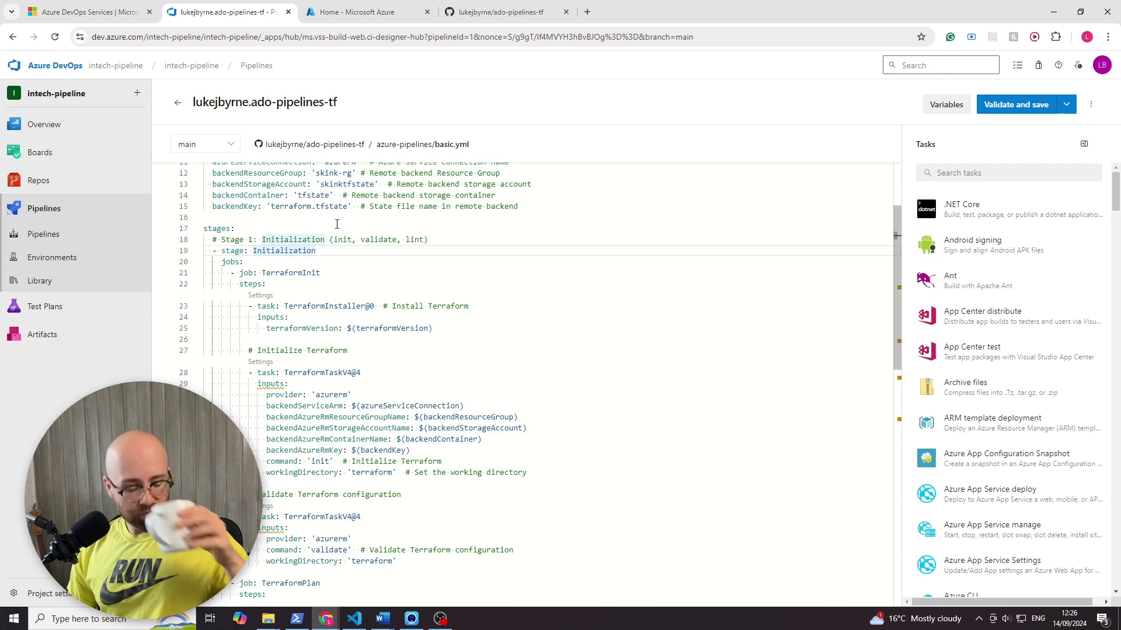
drag(320, 273, 270, 277)
double_click(280, 277)
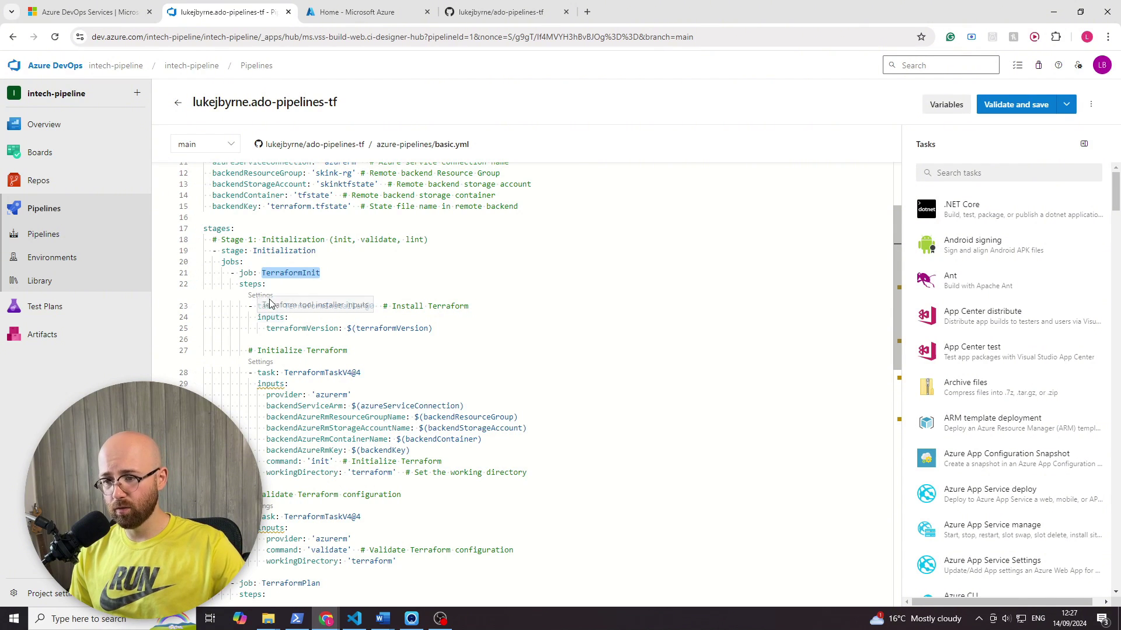
click(255, 283)
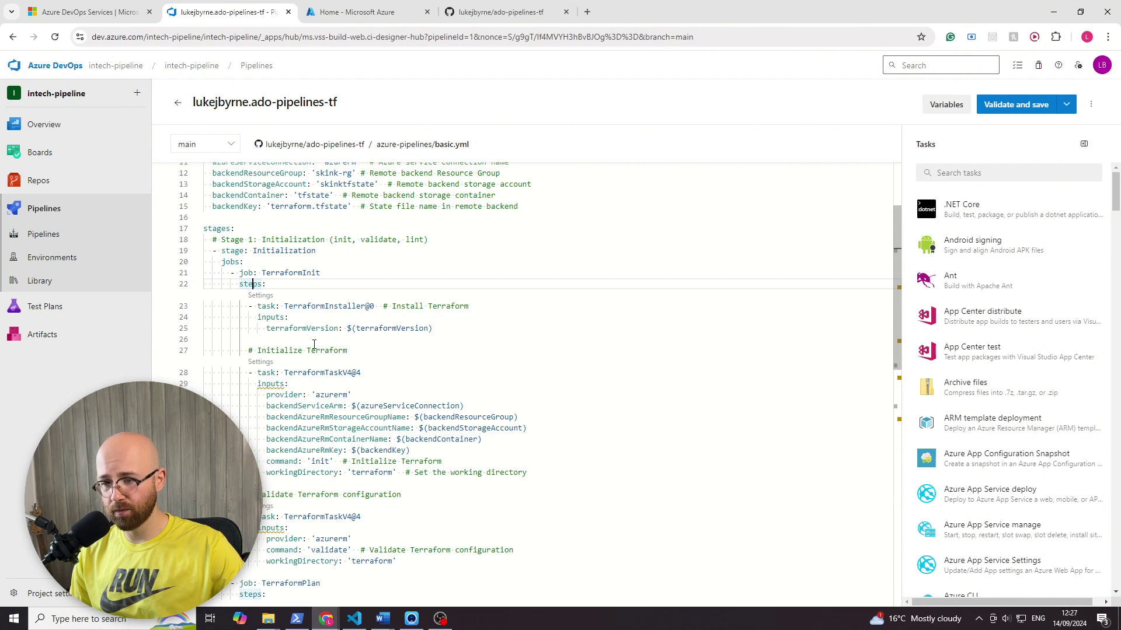
drag(284, 306, 369, 306)
click(369, 306)
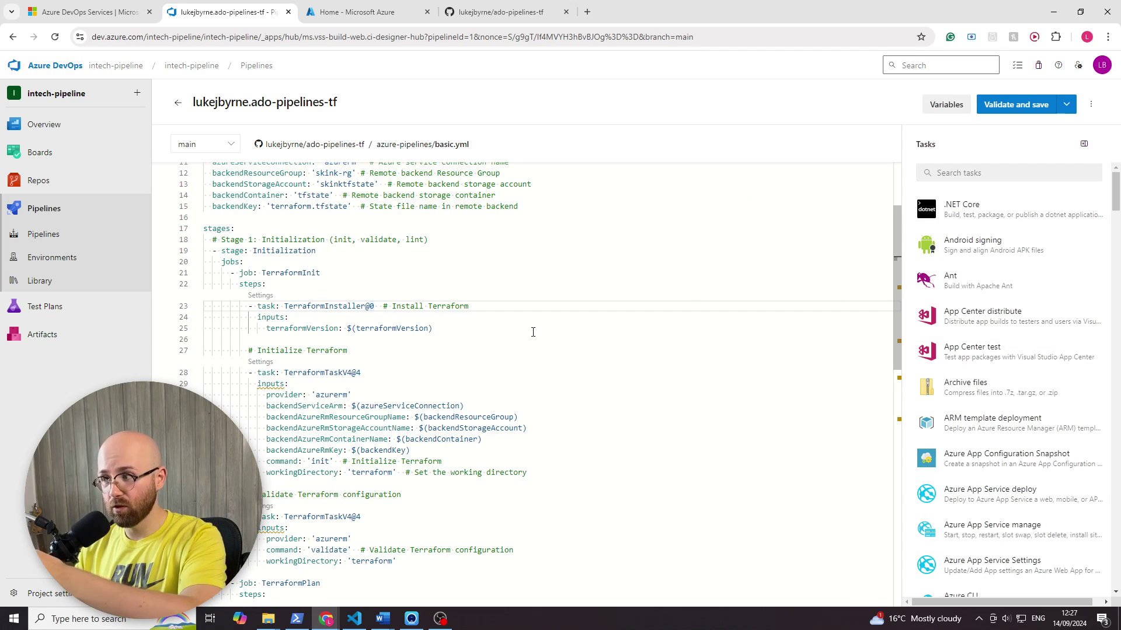
Step: Search the tasks for "terra" and trace the installer's terraformVersion input back to its value in the variables section
click(944, 174)
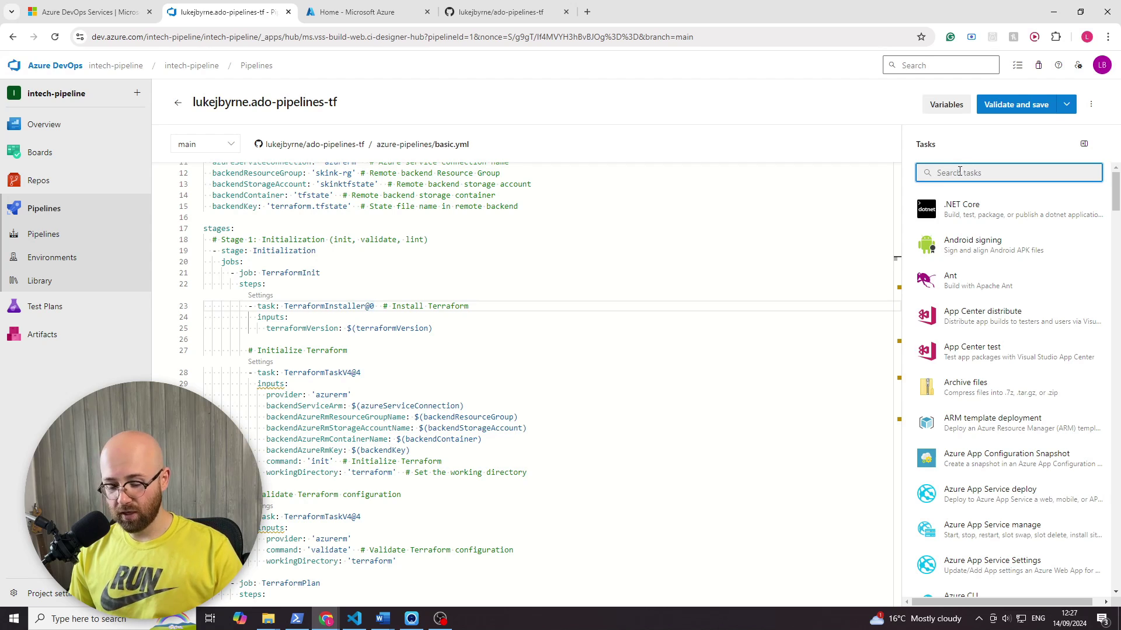
text(terra)
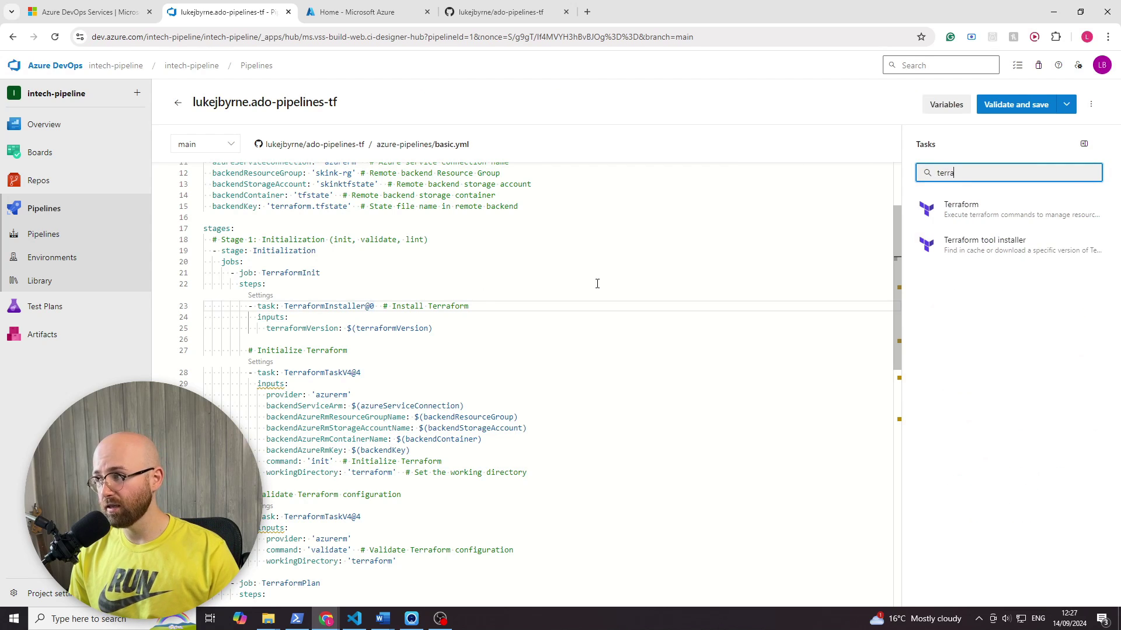
click(266, 328)
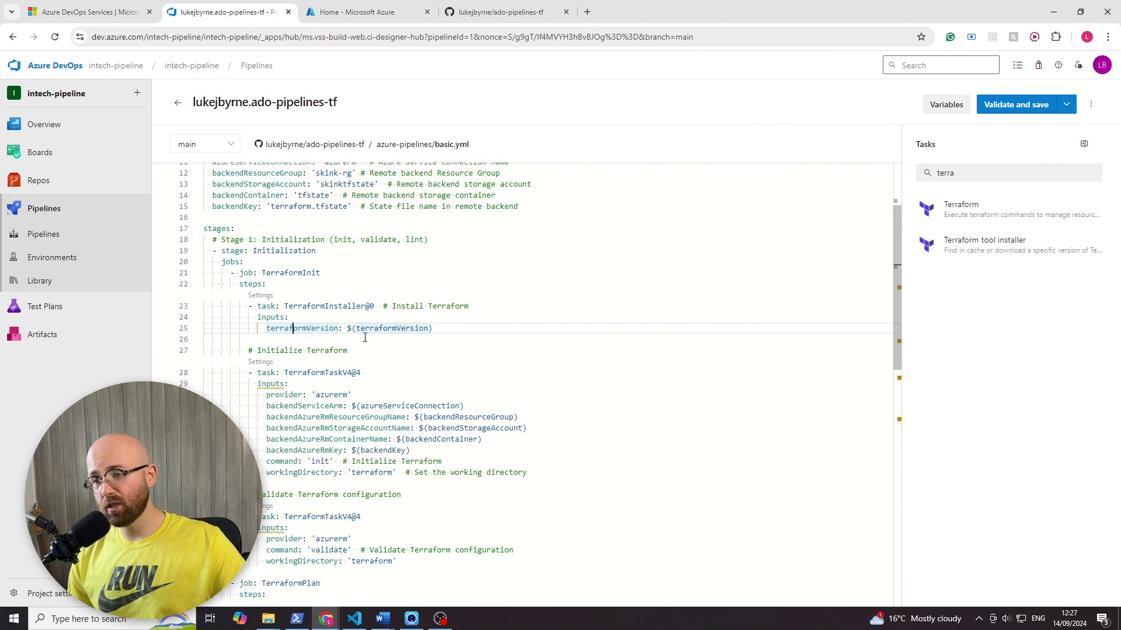
click(416, 328)
double_click(416, 328)
scroll(415, 351, up, 4)
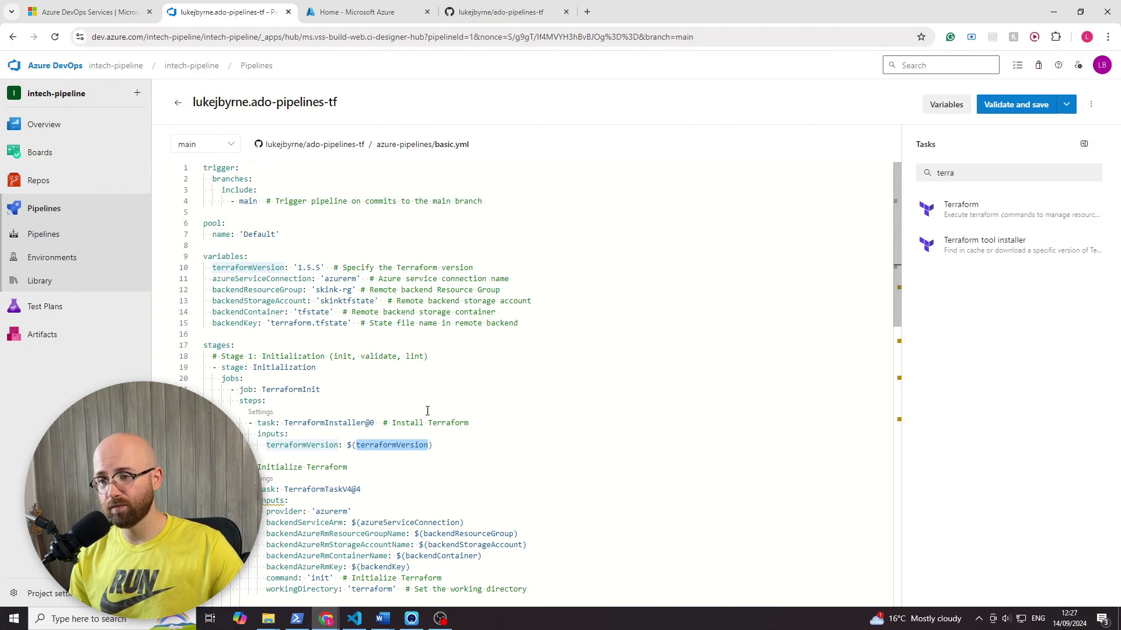
drag(320, 267, 297, 268)
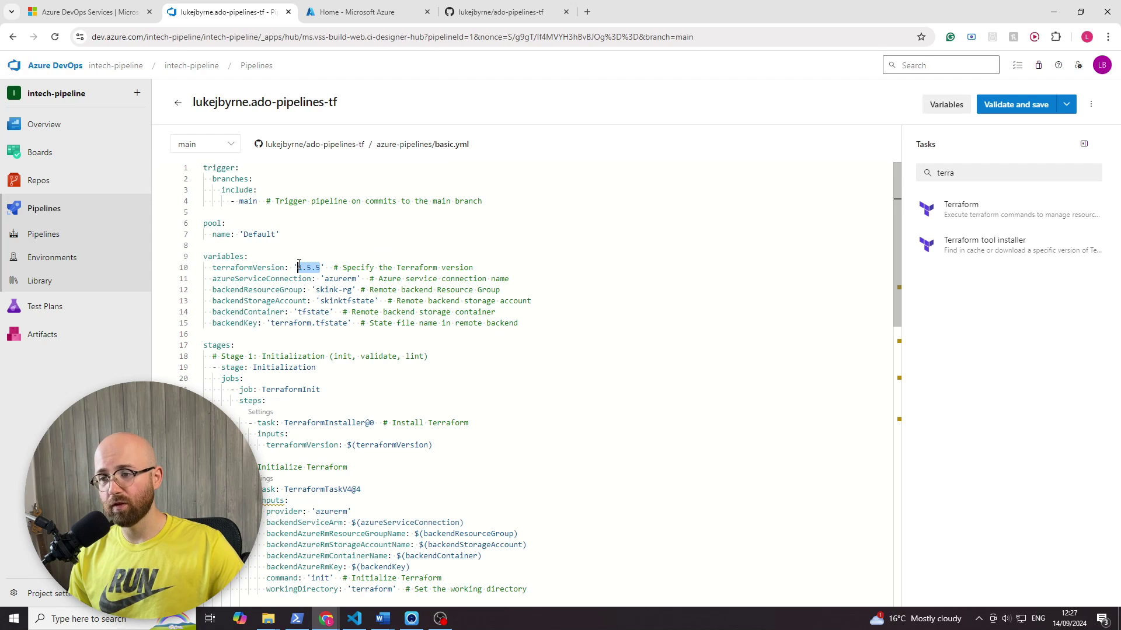
Step: Examine the TerraformTaskV4@4 task under the Initialize Terraform comment in the TerraformInit job
scroll(379, 324, down, 2)
scroll(360, 310, down, 1)
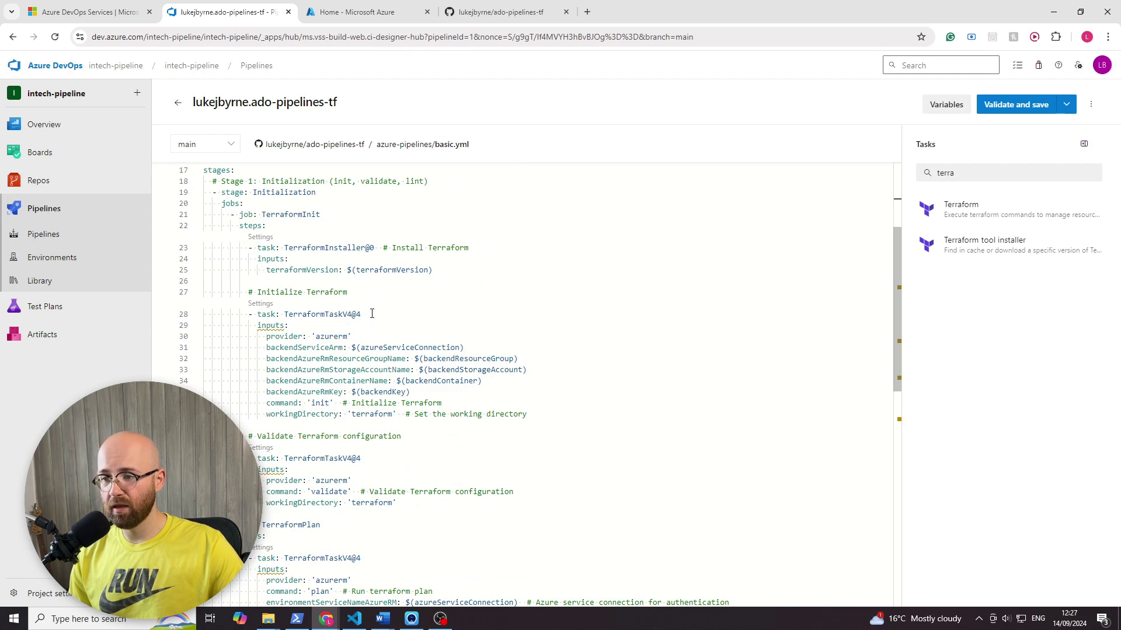
click(267, 315)
double_click(296, 315)
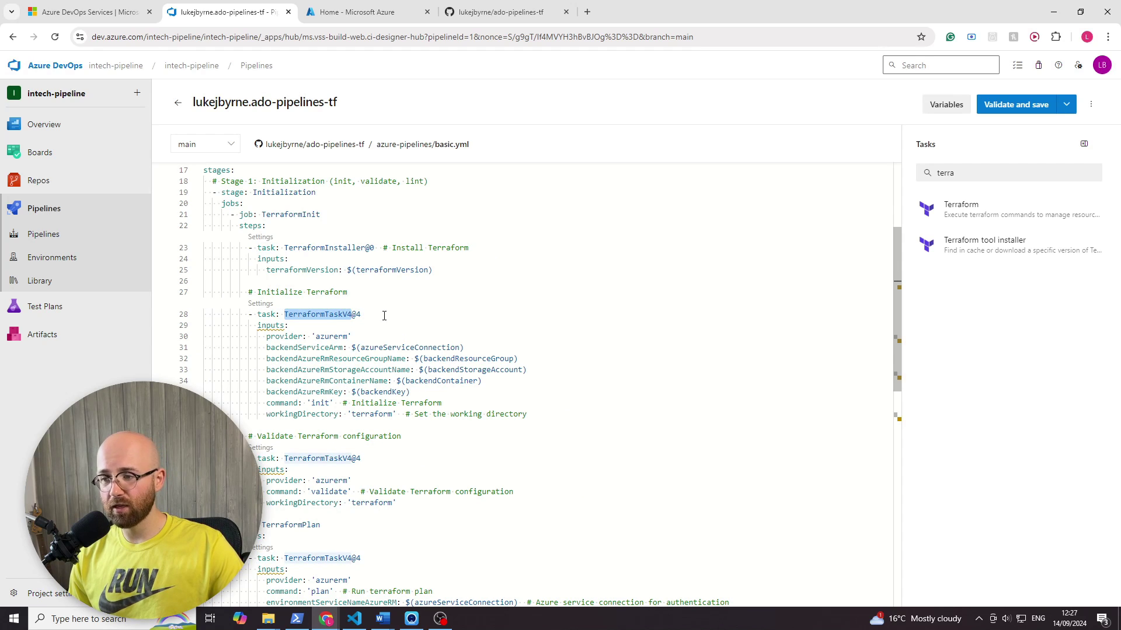
click(315, 292)
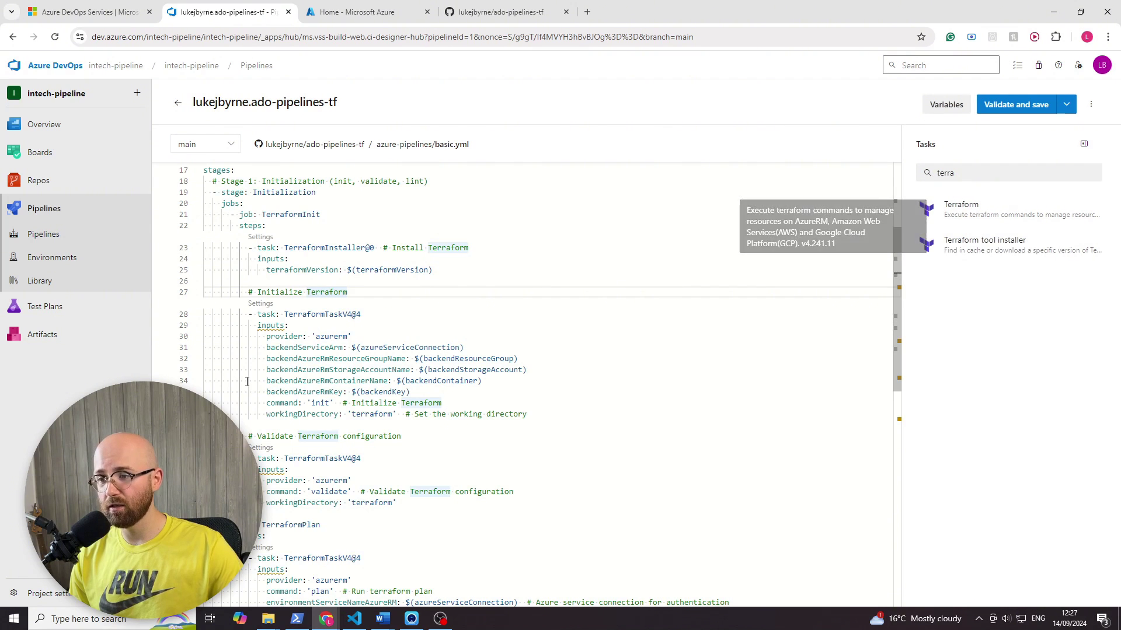
Step: Restore the deleted TerraformInstaller@1 and TerraformTaskV4@4 tasks at the end of basic.yml and check the TerraformTaskV4@4 entry
scroll(371, 409, down, 5)
scroll(371, 411, down, 2)
key(ctrl+v)
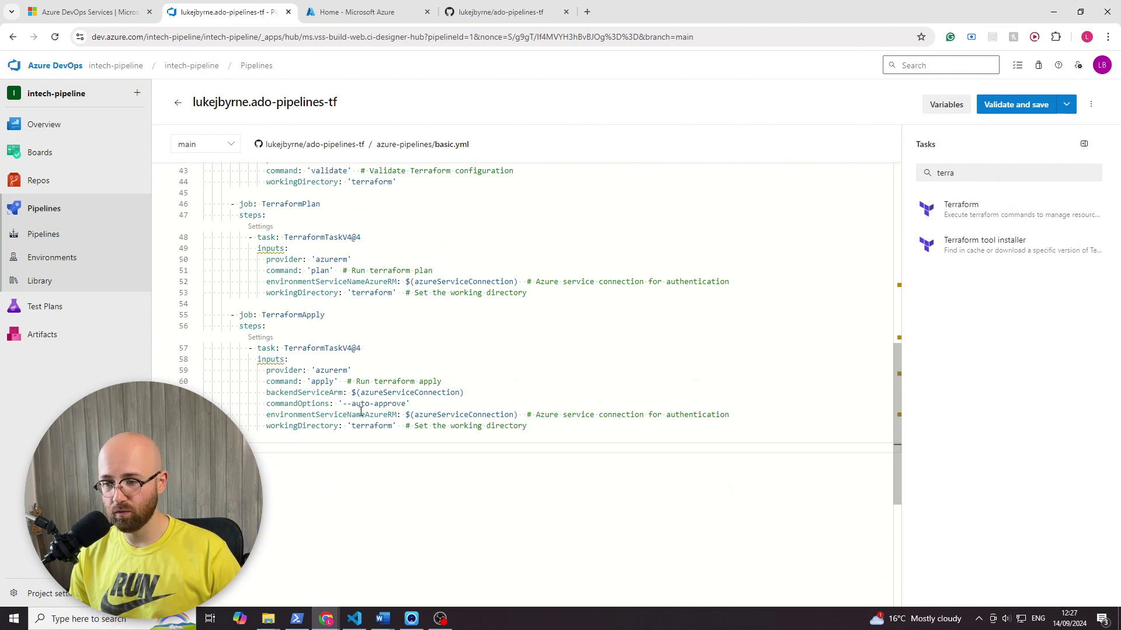
click(316, 493)
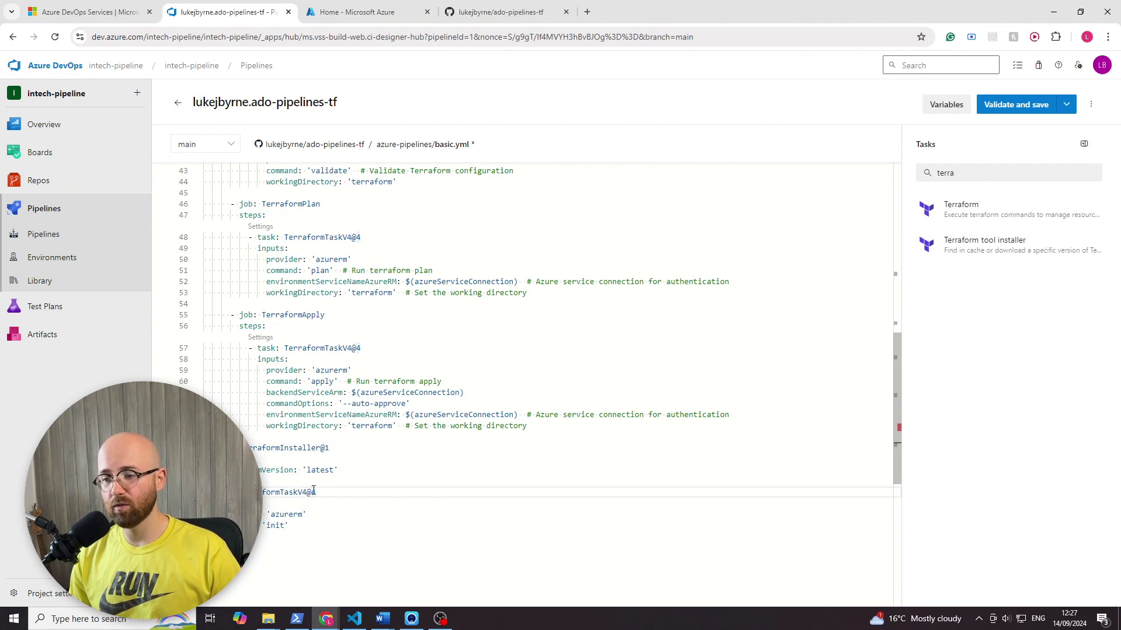
drag(316, 493, 277, 497)
click(278, 497)
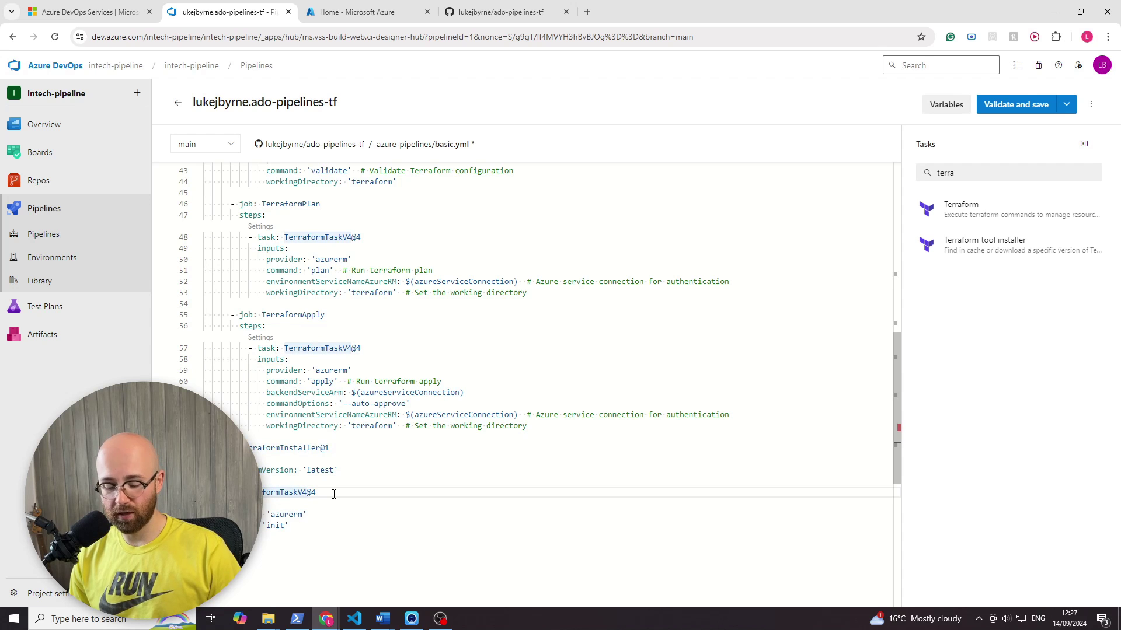
Step: Undo the restored TerraformInstaller@1 and TerraformTaskV4@4 tasks at the end of basic.yml
key(ctrl+z)
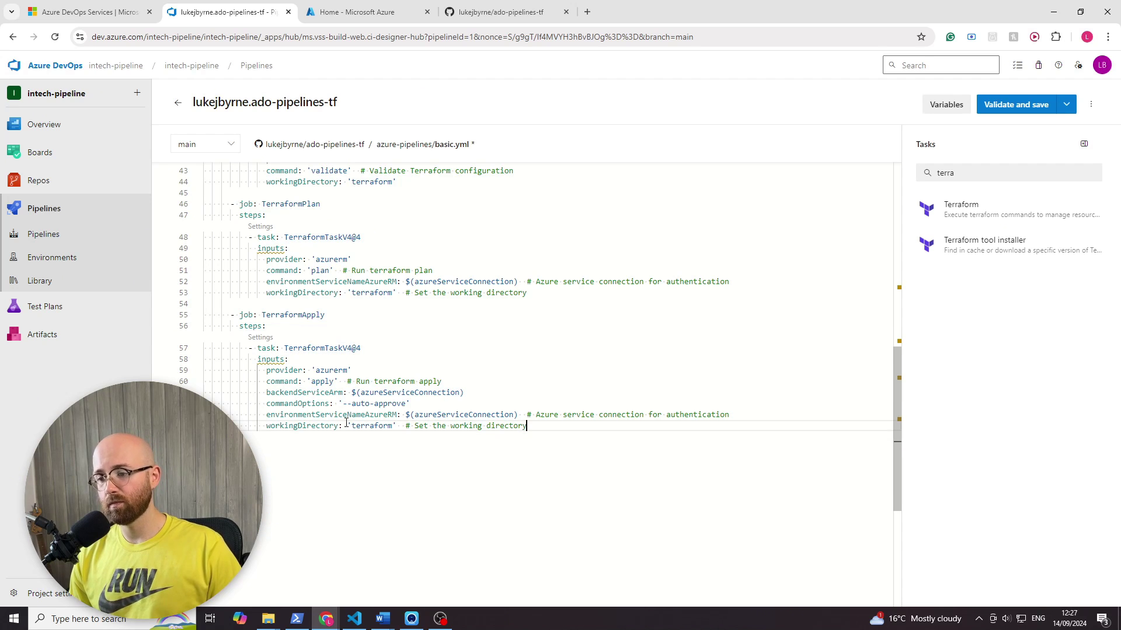
scroll(345, 432, up, 6)
scroll(362, 430, down, 1)
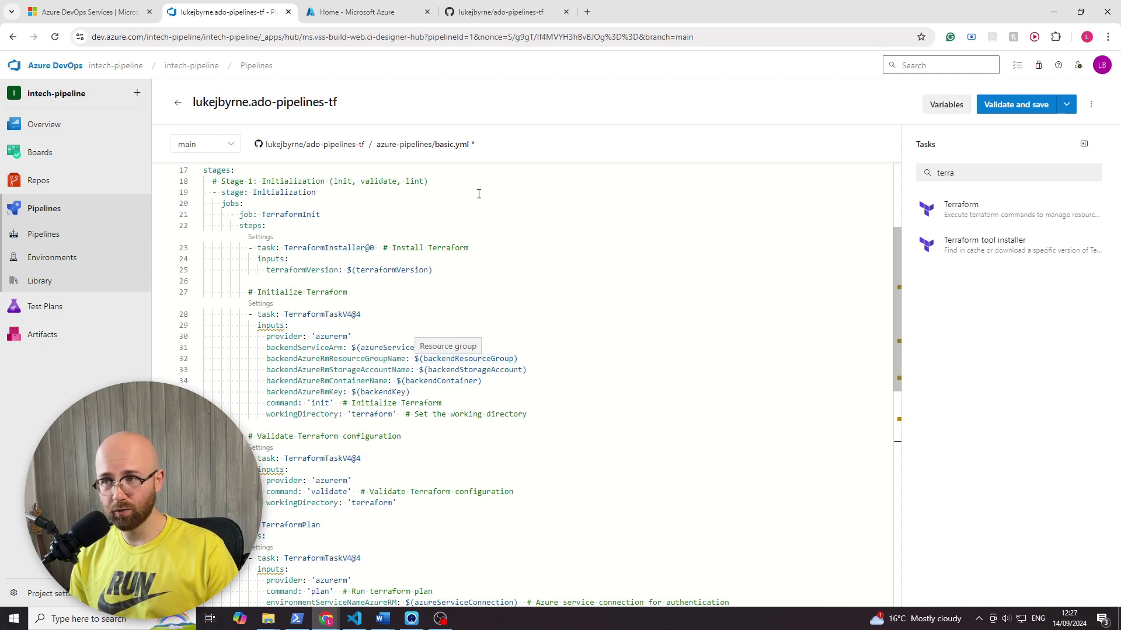
Step: Switch to the ado-pipelines-tf repository on GitHub and examine backend.tf in tf-backends/modules/backend
click(499, 16)
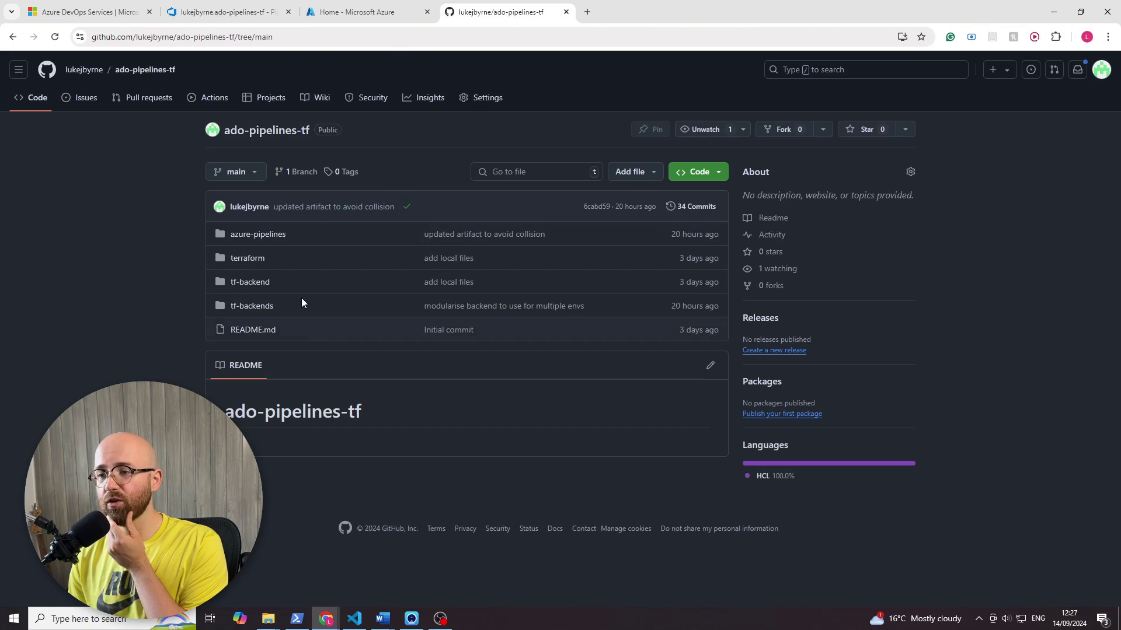
click(256, 307)
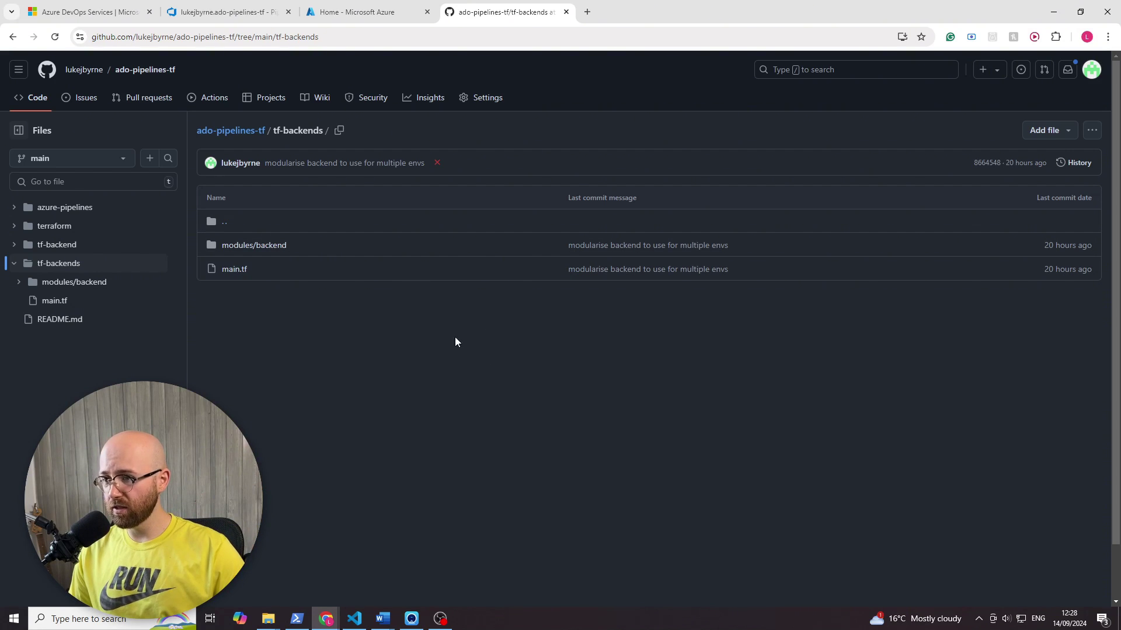
click(263, 246)
click(239, 246)
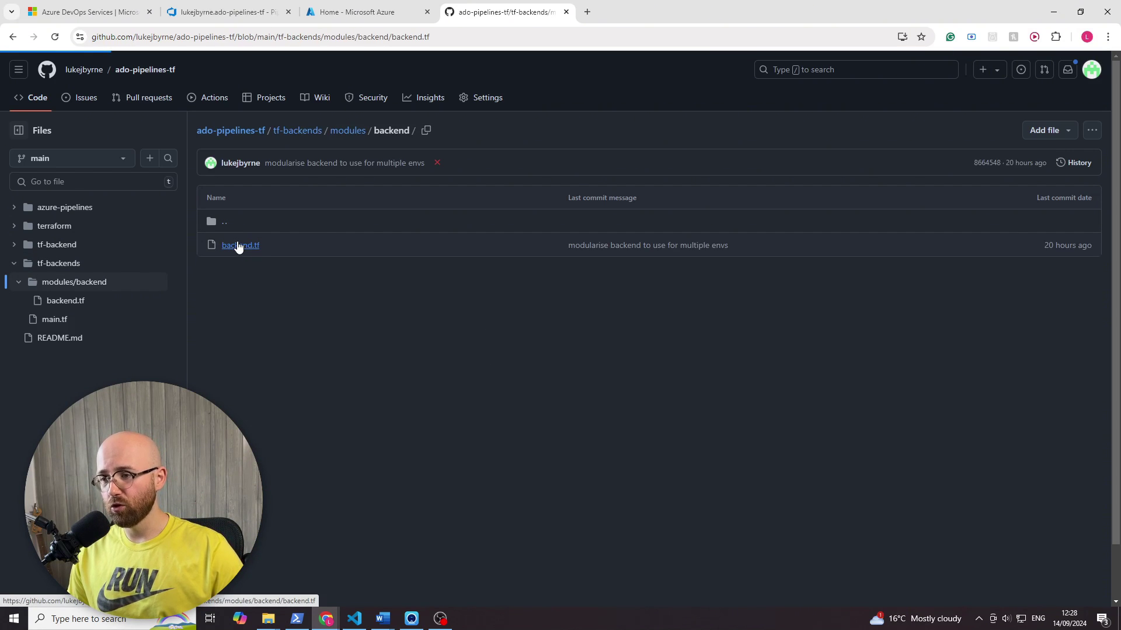
scroll(382, 369, down, 2)
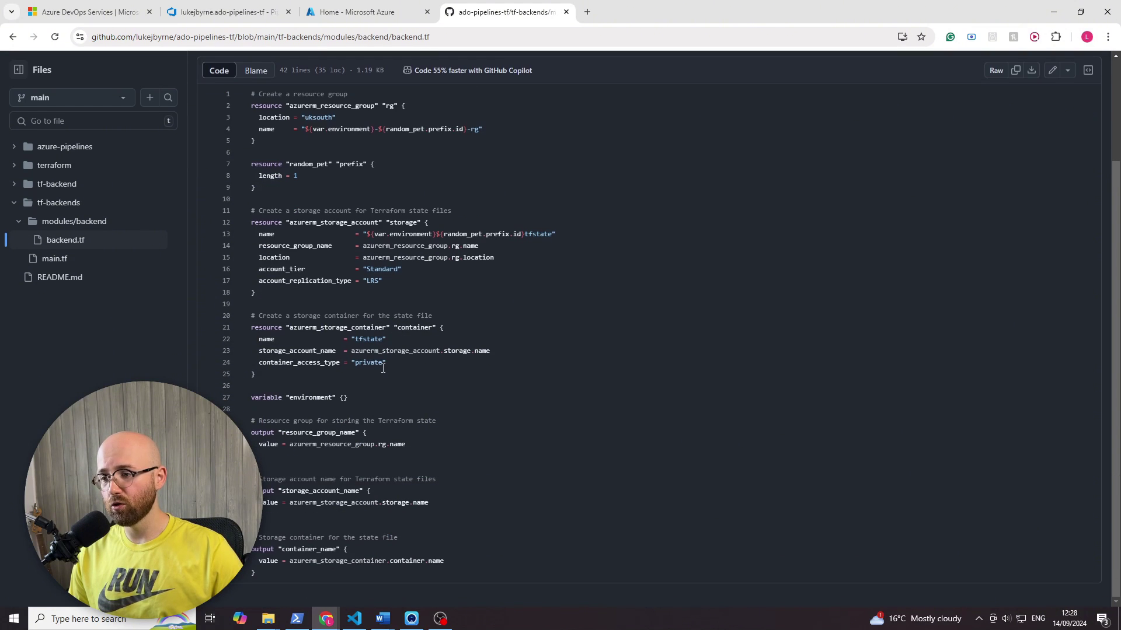
drag(373, 570, 252, 93)
scroll(373, 233, up, 3)
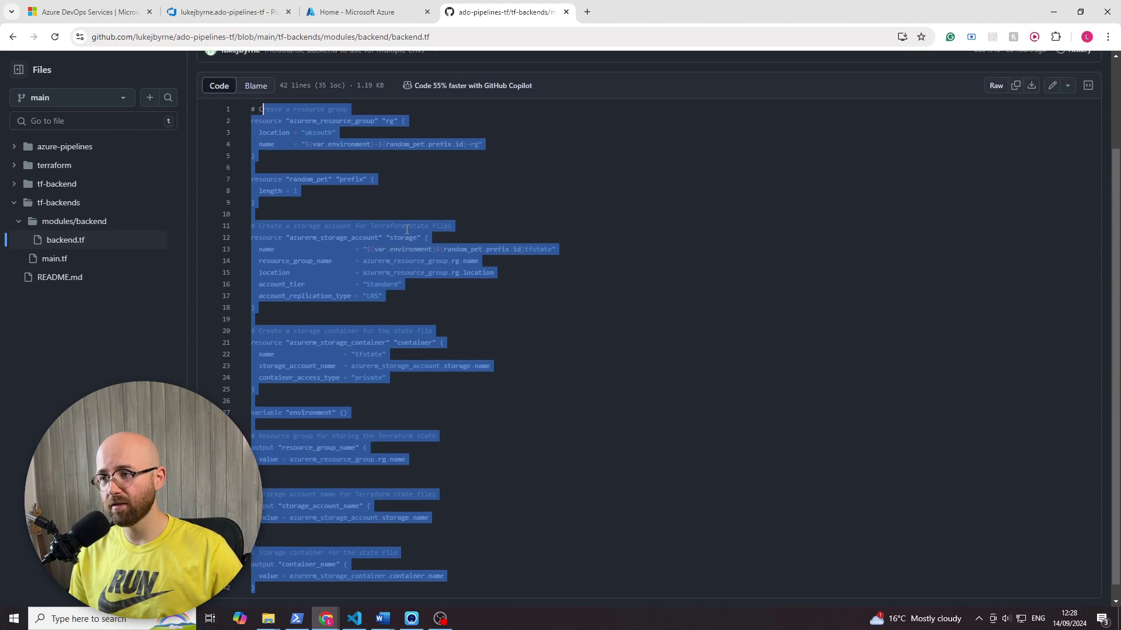
Step: Examine the dev, test and prod backend modules in tf-backends/main.tf and return to the tf-backends folder
click(403, 132)
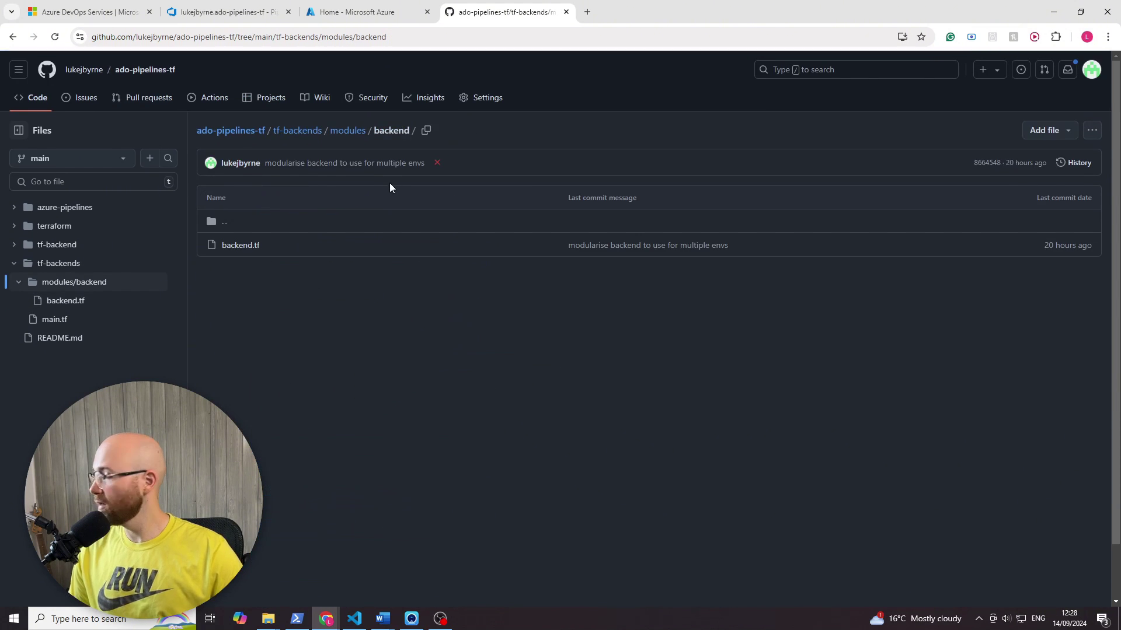
click(350, 131)
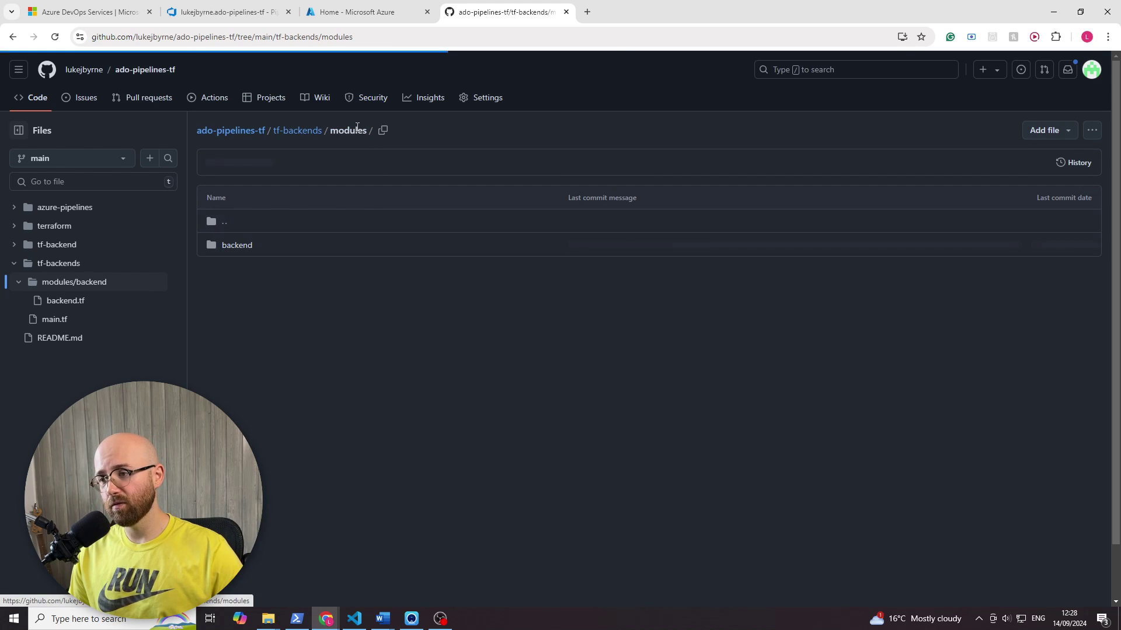
click(298, 132)
click(235, 270)
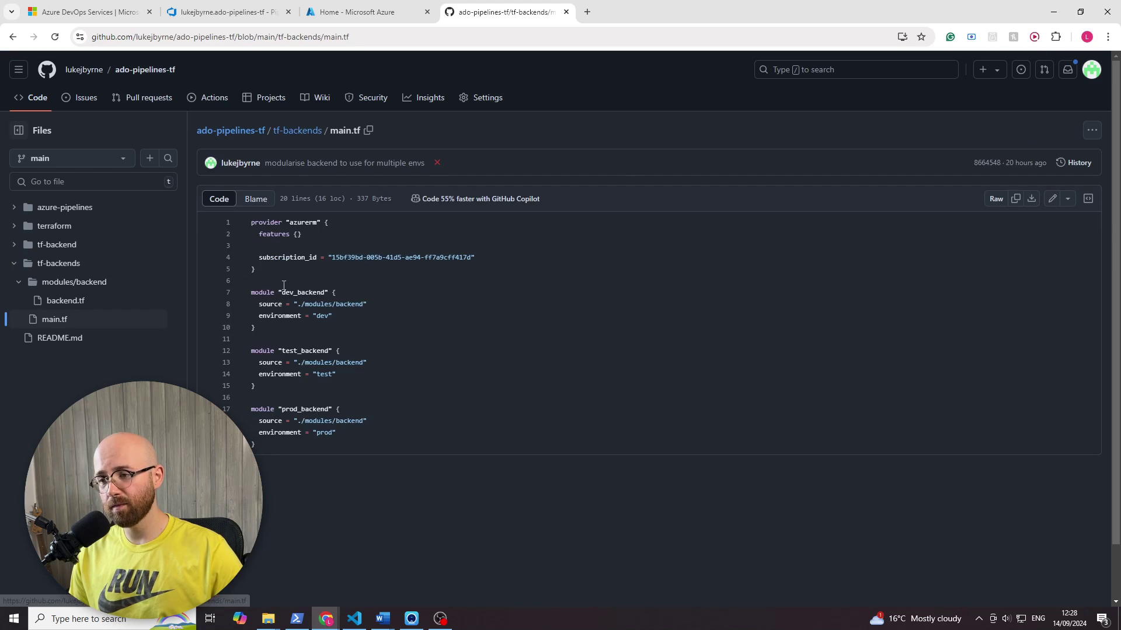
drag(276, 449, 263, 349)
click(263, 349)
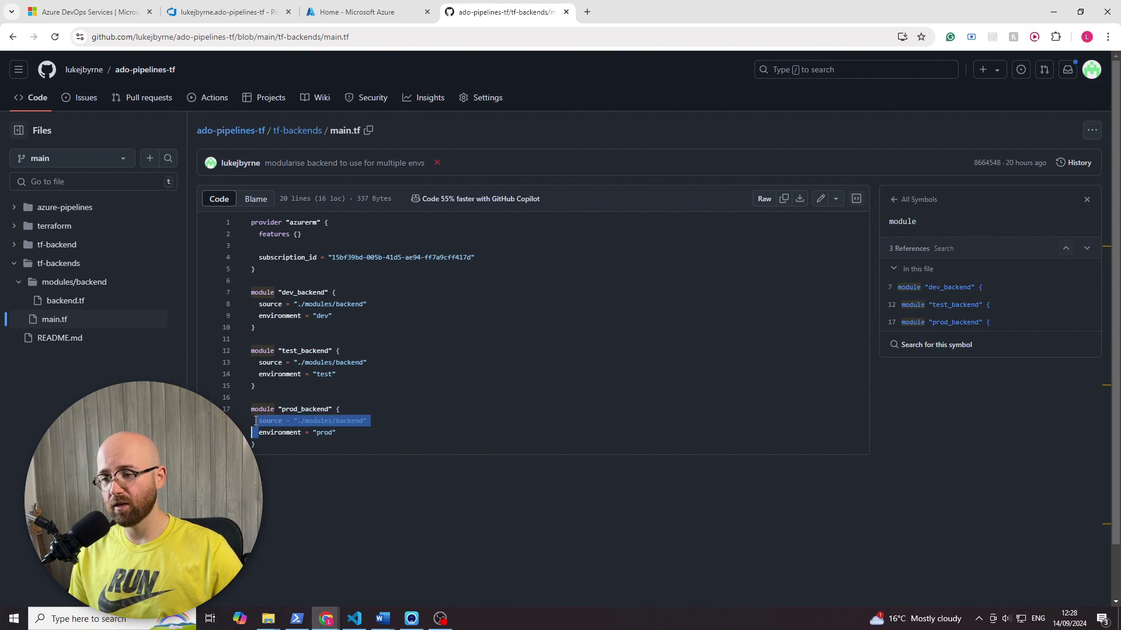
drag(266, 432, 252, 413)
click(274, 430)
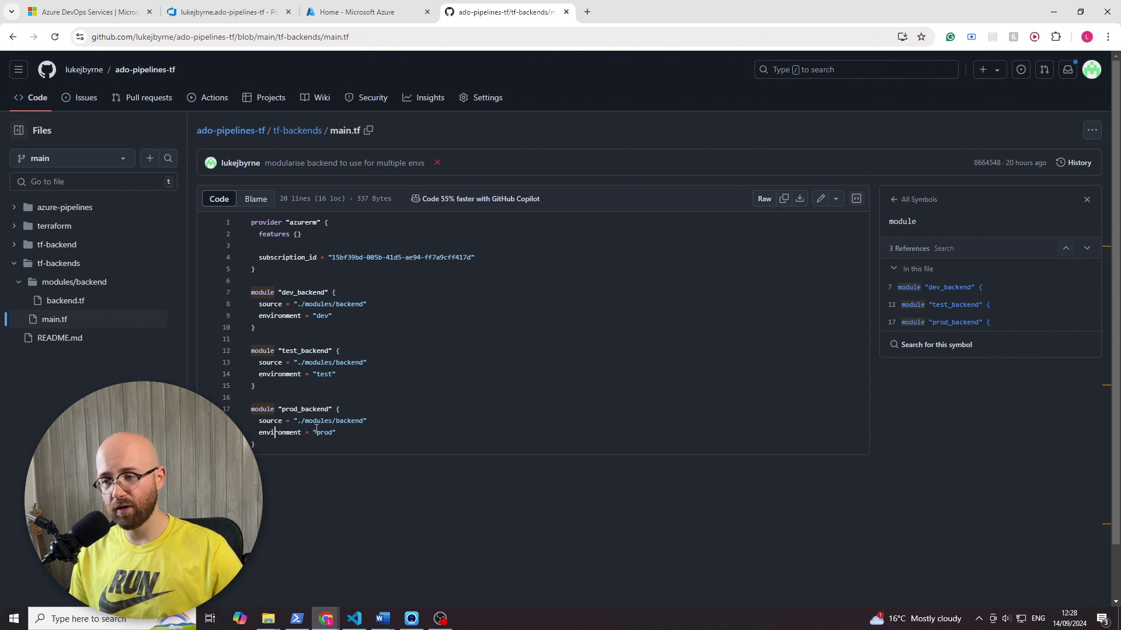
click(288, 130)
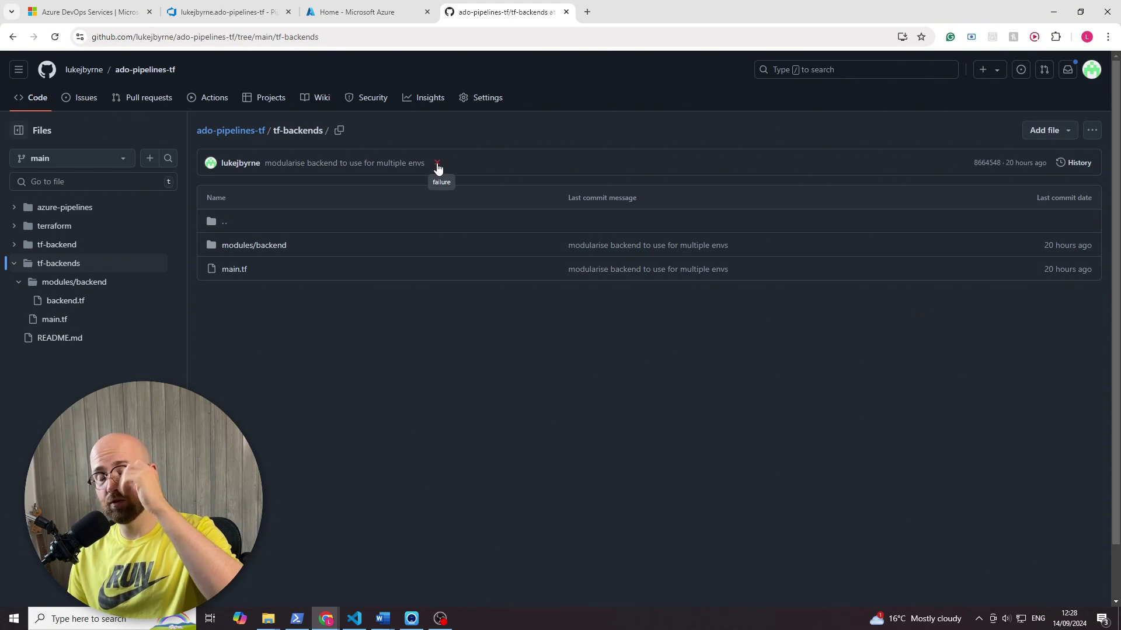
Step: Return to the Azure DevOps pipeline editor and examine the resource group, storage account, container and key variables in the Initialize Terraform task
click(245, 12)
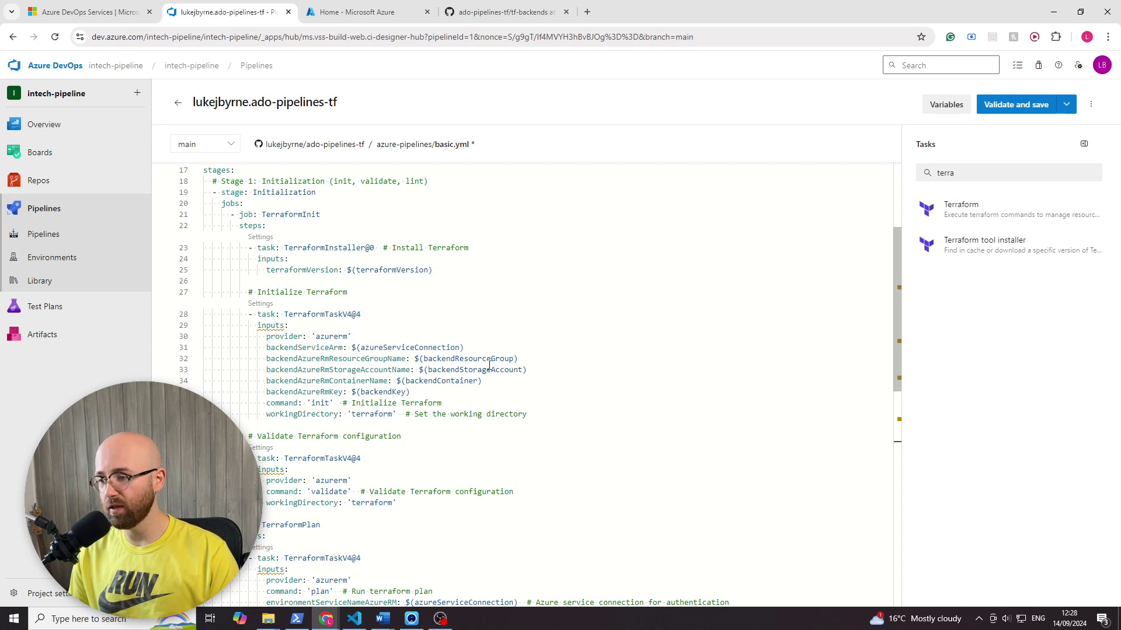
double_click(450, 359)
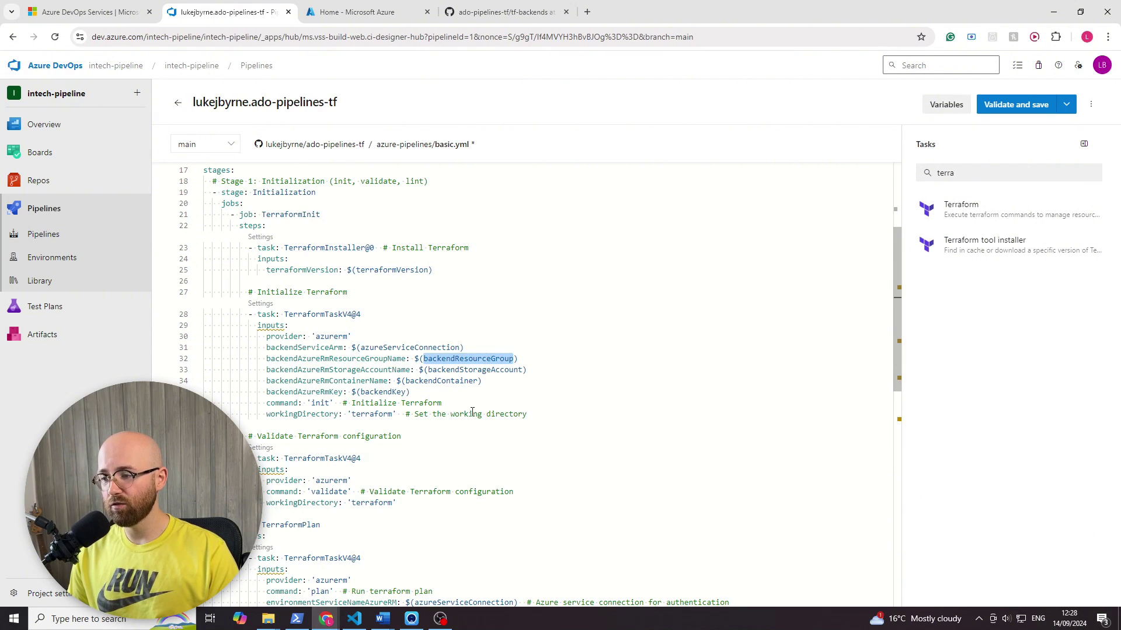
double_click(476, 369)
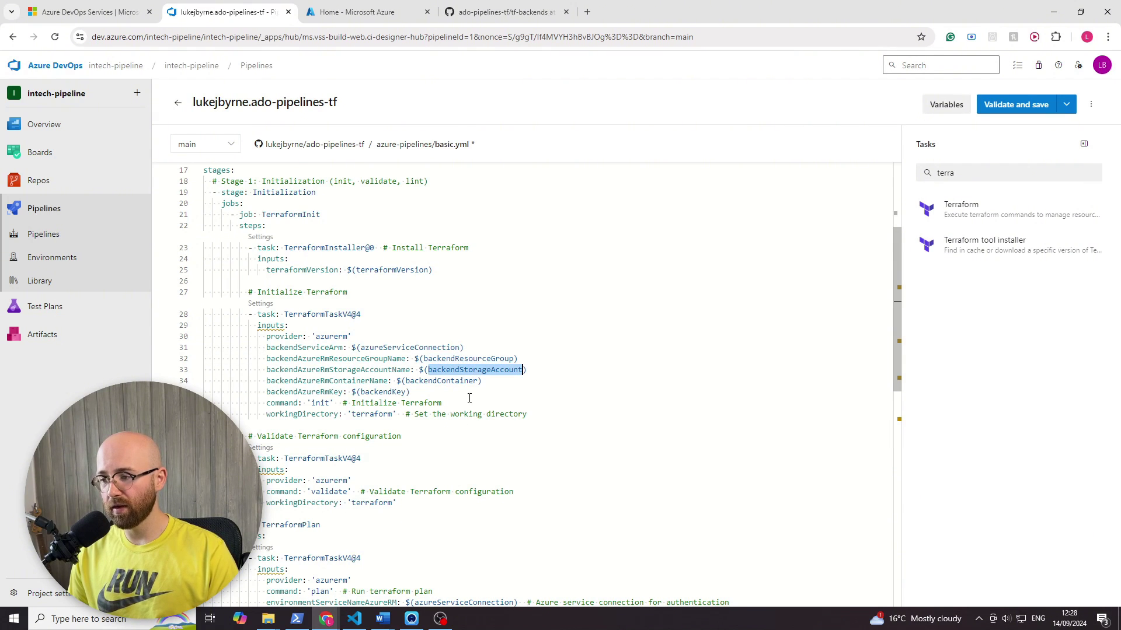
double_click(438, 382)
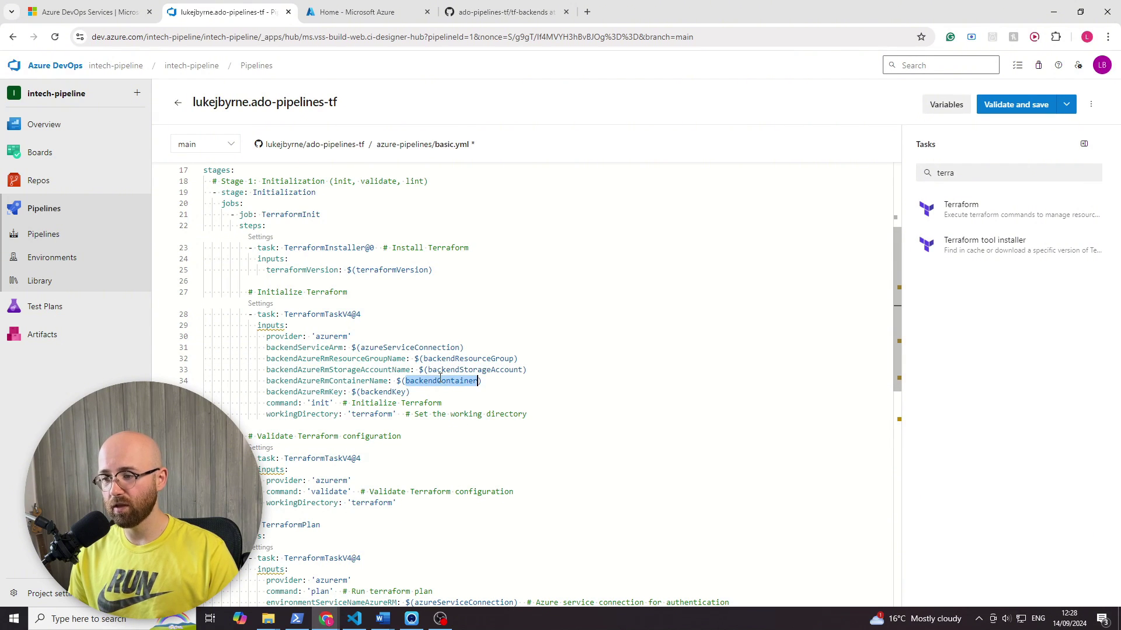
double_click(380, 393)
click(420, 396)
Step: Examine the variables section of basic.yml, focusing on the backend resource group, storage account, container and key entries
scroll(489, 304, up, 5)
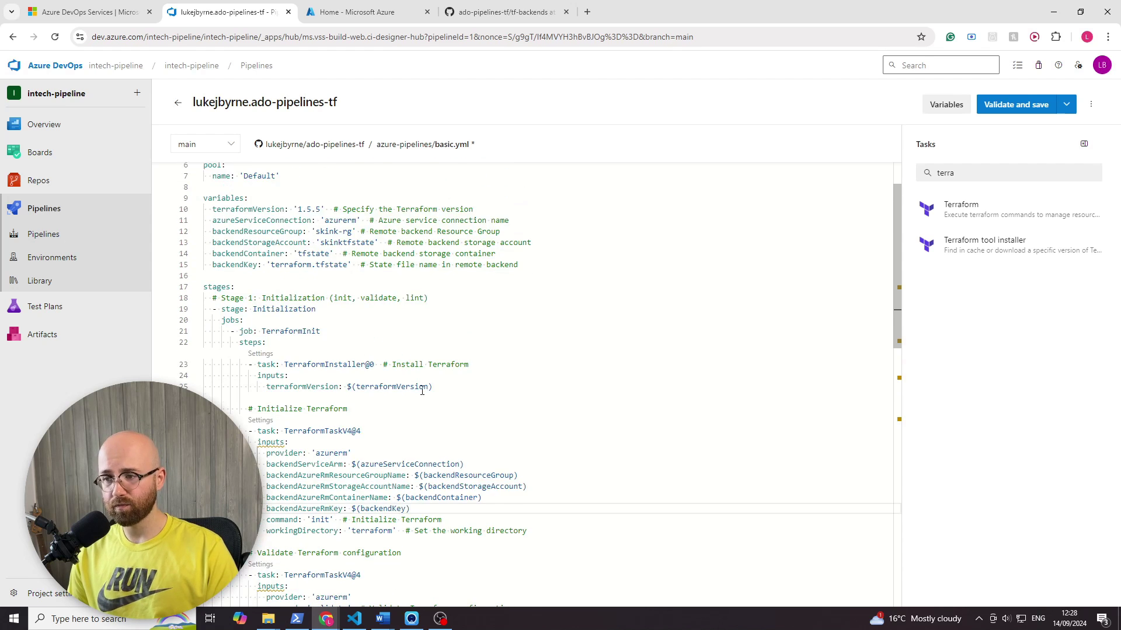
drag(530, 299, 166, 236)
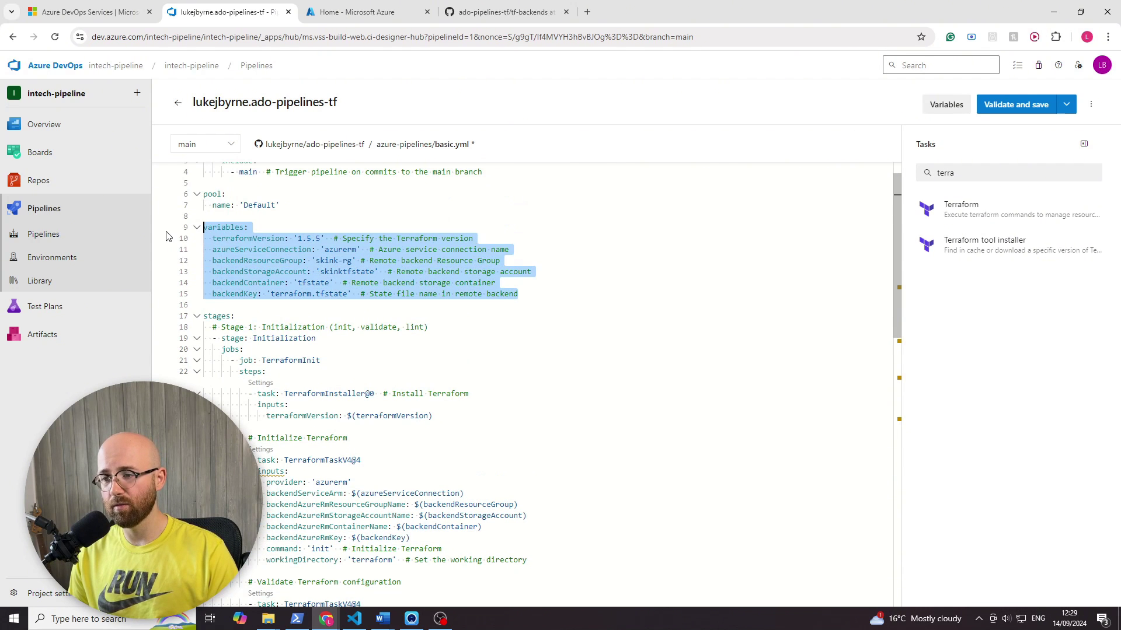
click(243, 279)
click(318, 284)
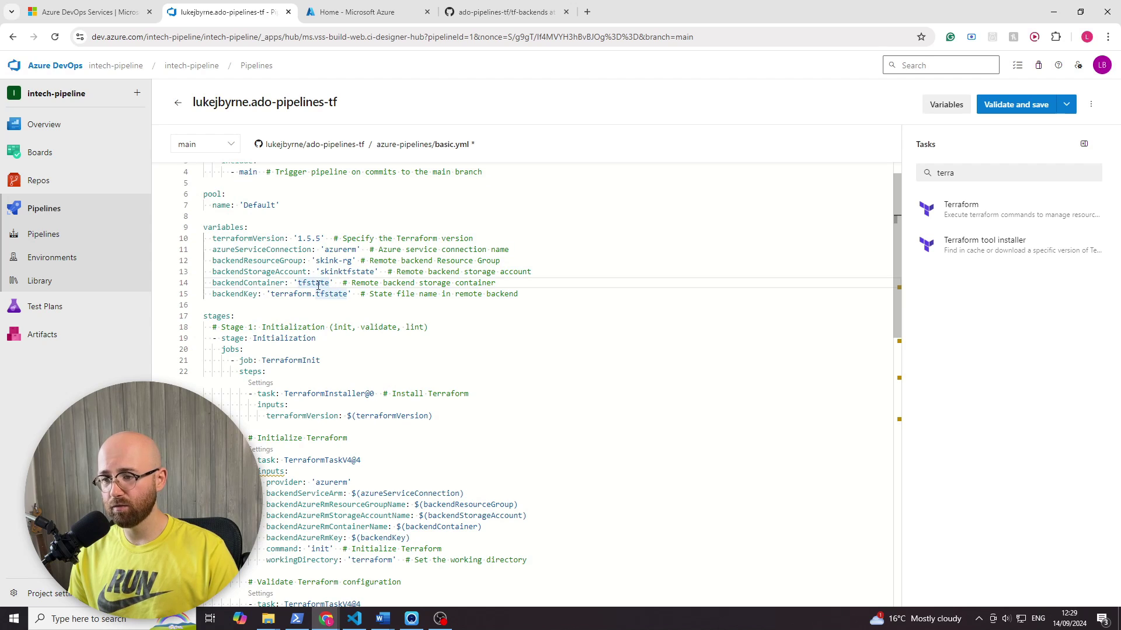
drag(514, 300, 204, 237)
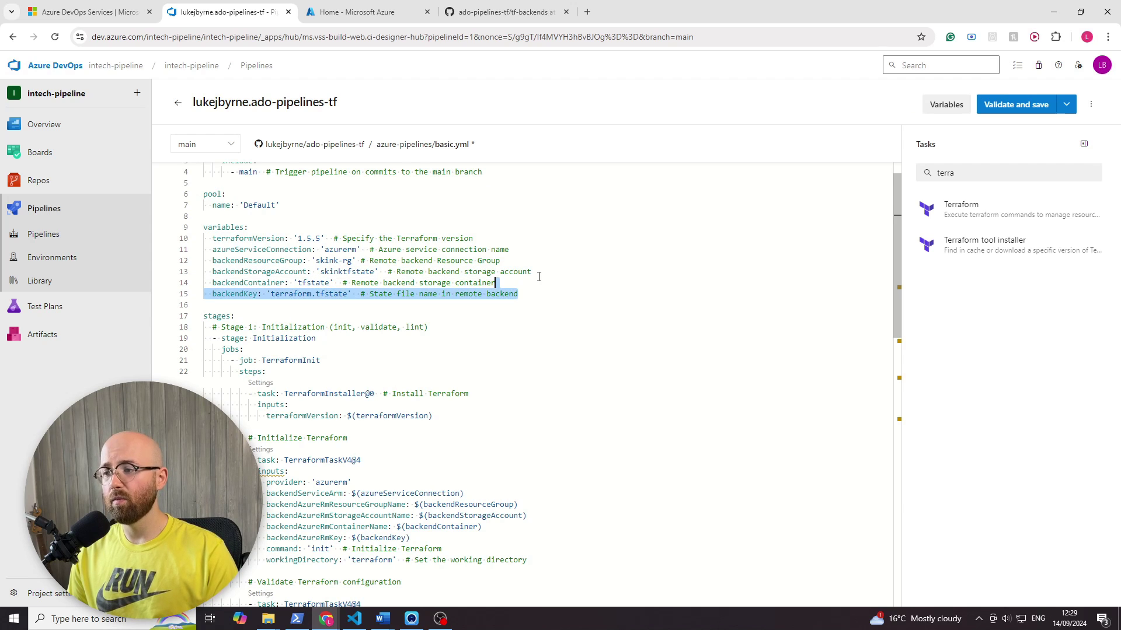
click(531, 273)
drag(540, 275, 529, 248)
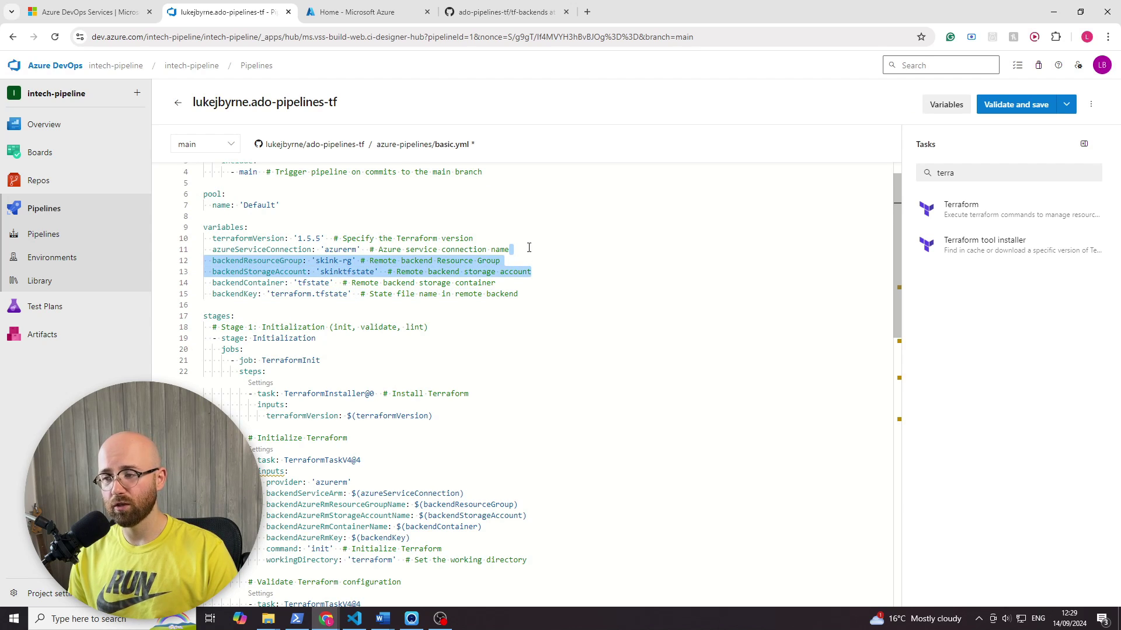
click(529, 247)
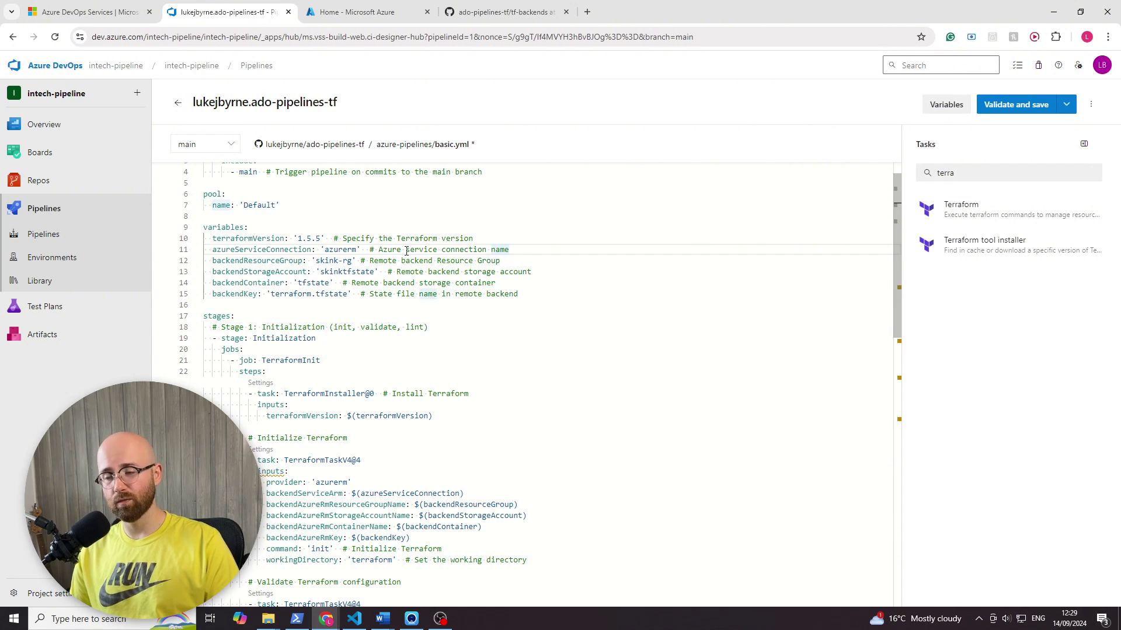
Step: Trace the terraformVersion and azureServiceConnection variables to where the TerraformInit job's tasks use them
scroll(374, 268, down, 3)
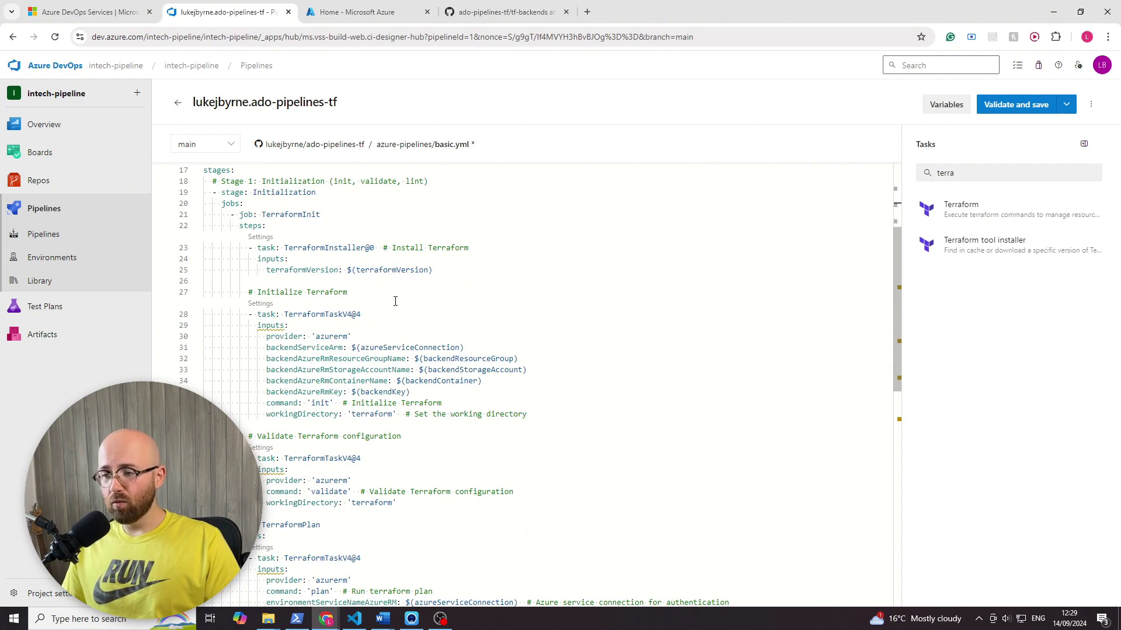
scroll(397, 304, up, 3)
double_click(248, 209)
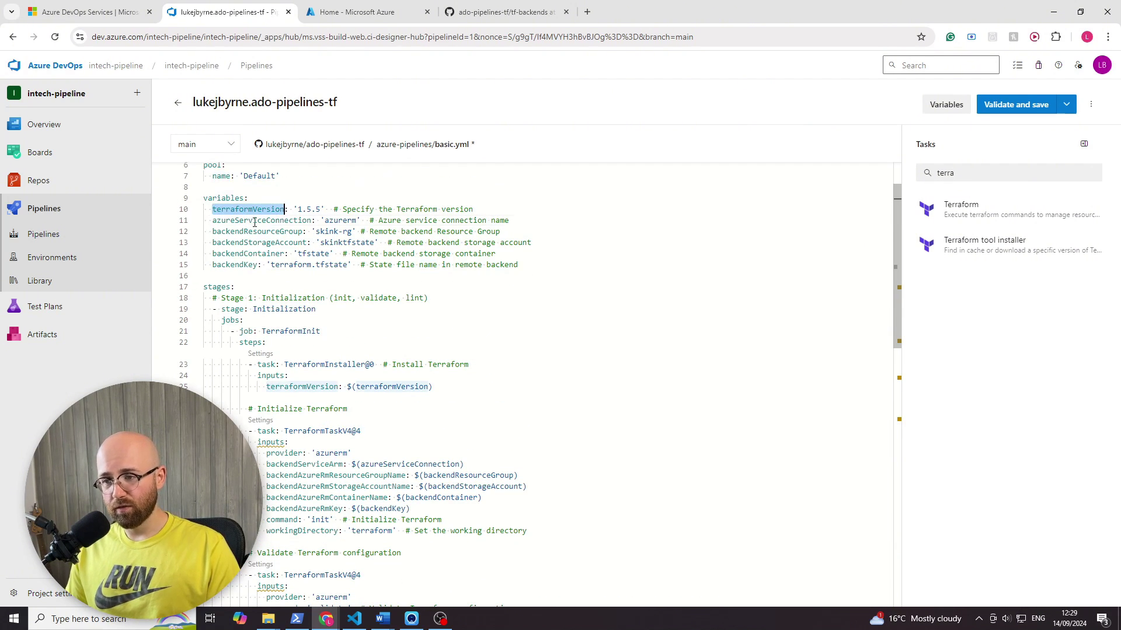
double_click(261, 220)
scroll(410, 311, down, 1)
scroll(414, 391, down, 1)
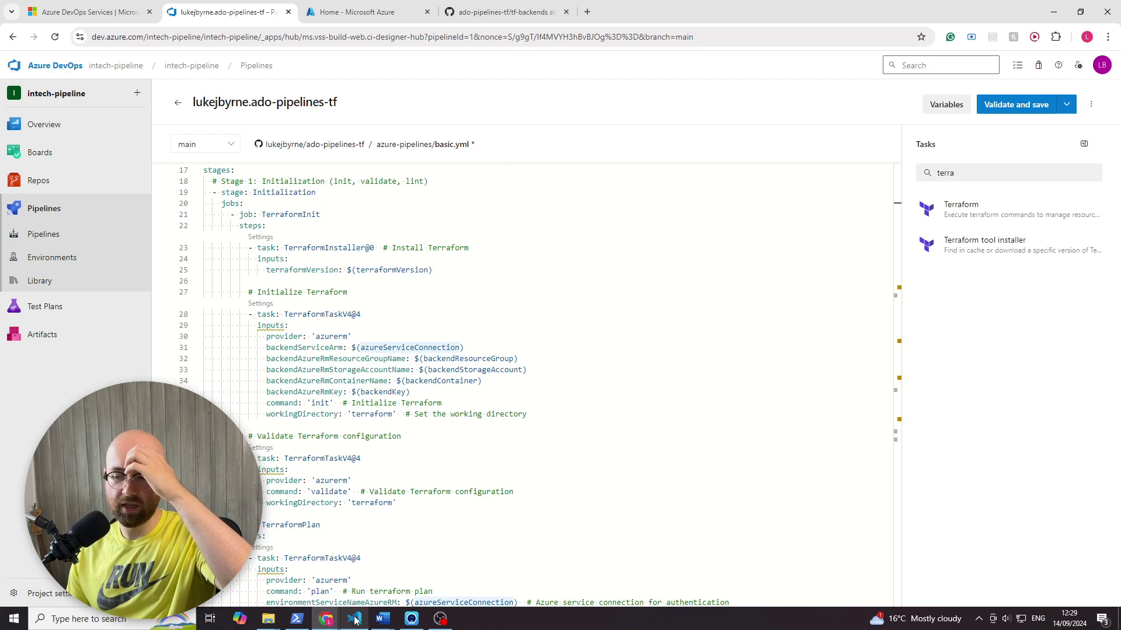
Step: Switch to the Excalidraw whiteboard and draw a box labelled "tf" freehand on a blank area
mouse_move(326, 618)
click(388, 557)
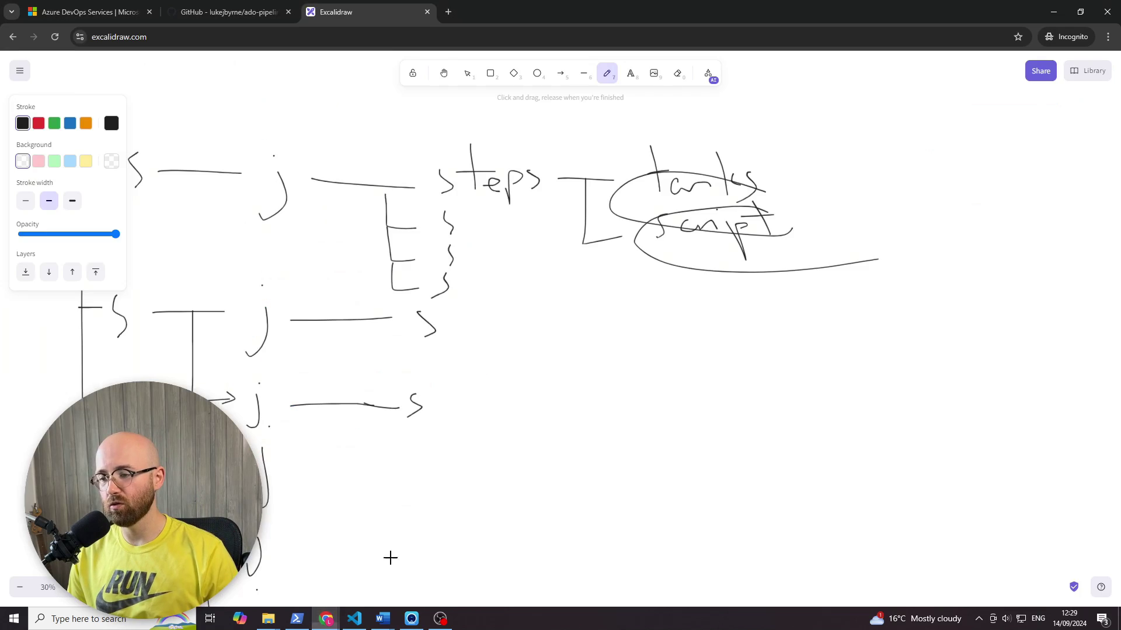
scroll(511, 343, down, 3)
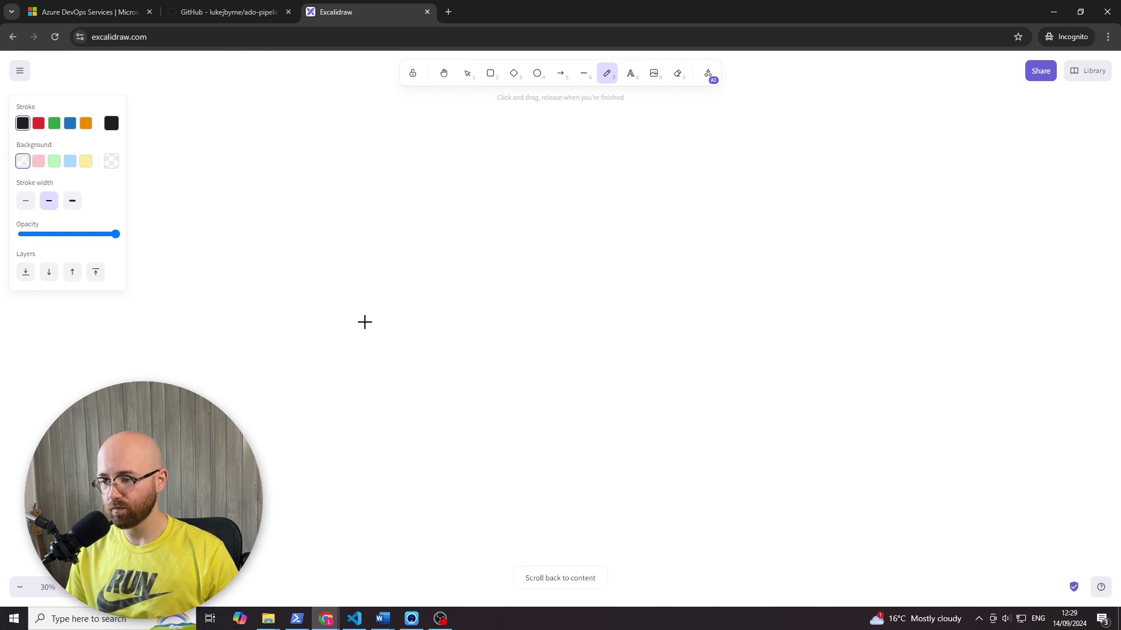
mouse_move(362, 321)
mouse_down()
mouse_move(467, 377)
mouse_move(384, 313)
mouse_up()
drag(281, 328, 279, 390)
drag(279, 381, 307, 373)
mouse_move(305, 362)
mouse_down()
mouse_move(315, 328)
mouse_move(313, 406)
mouse_up()
drag(308, 390, 334, 378)
drag(260, 348, 308, 345)
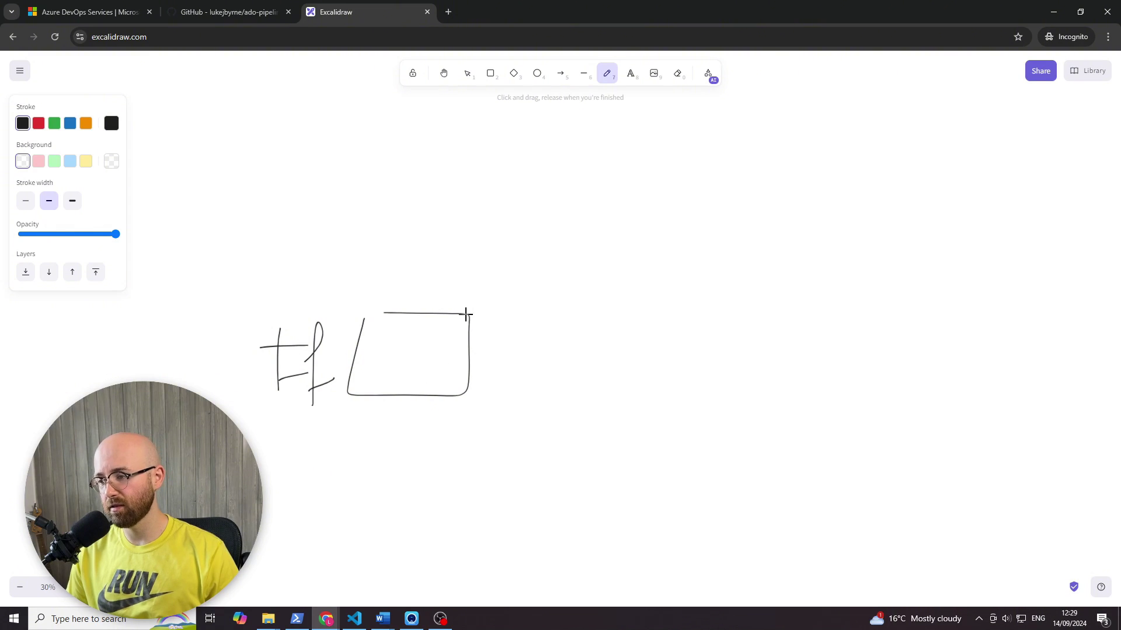
Step: Draw an arrow running up and away from the tf box and label it "St."
drag(515, 314, 753, 230)
drag(739, 227, 751, 259)
drag(637, 228, 648, 268)
mouse_move(668, 214)
mouse_down()
mouse_move(693, 255)
mouse_move(692, 233)
mouse_up()
click(696, 237)
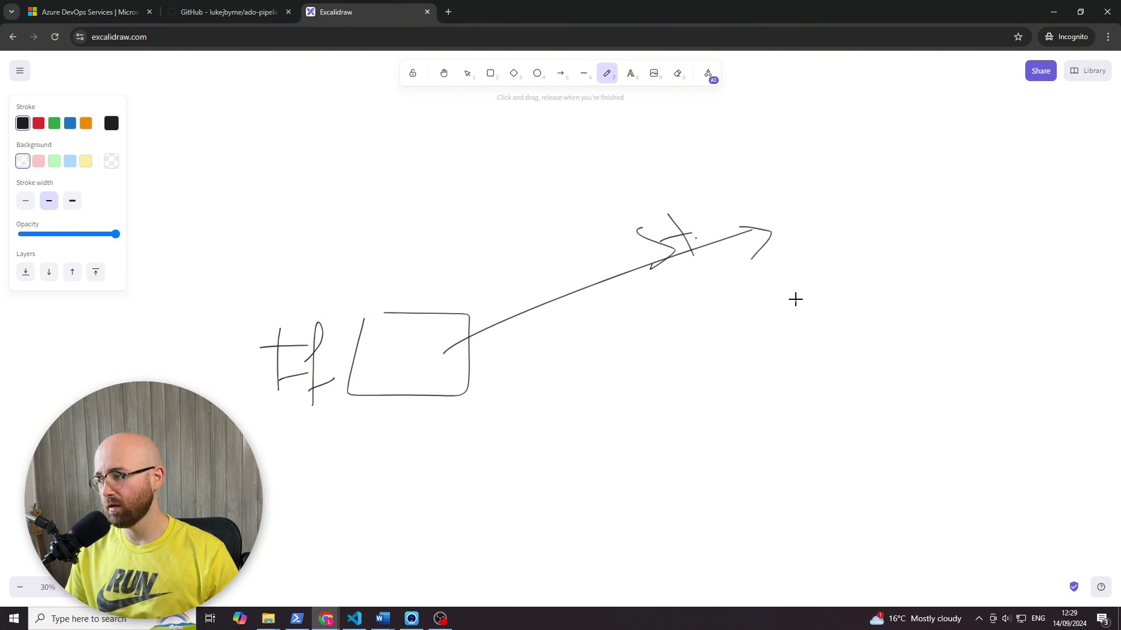
Step: Draw a cloud labelled "Az" at the arrow's end, containing a box labelled "St."
mouse_move(795, 301)
mouse_down()
mouse_move(875, 181)
mouse_move(1035, 240)
mouse_move(829, 320)
mouse_move(765, 317)
mouse_up()
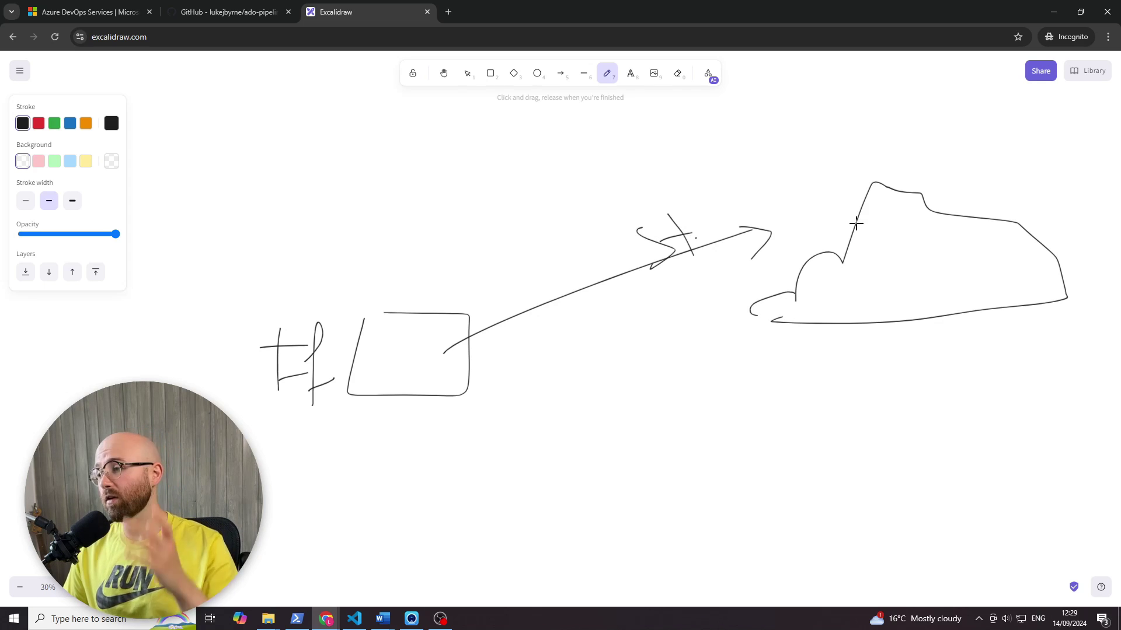
mouse_move(903, 241)
mouse_down()
mouse_move(1013, 305)
mouse_move(892, 240)
mouse_move(927, 297)
mouse_up()
click(937, 259)
mouse_move(937, 258)
mouse_down()
mouse_move(959, 298)
mouse_move(958, 272)
mouse_up()
click(969, 296)
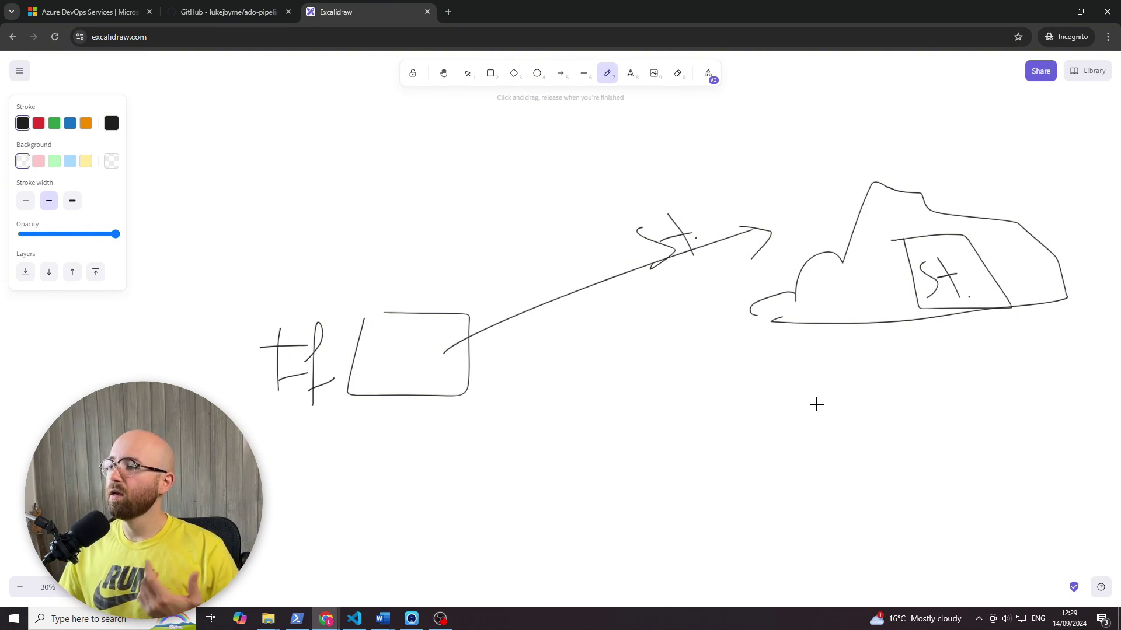
mouse_move(915, 198)
mouse_down()
mouse_move(938, 168)
mouse_move(941, 177)
mouse_up()
drag(909, 170, 975, 175)
Step: Write "ADO" below the cloud and draw arrows between it and the cloud's St. box in both directions
mouse_move(553, 515)
mouse_down()
mouse_move(617, 502)
mouse_move(596, 484)
mouse_move(633, 474)
mouse_move(624, 506)
mouse_up()
mouse_move(690, 462)
mouse_down()
mouse_move(675, 501)
mouse_move(716, 467)
mouse_up()
mouse_move(738, 512)
mouse_down()
mouse_move(944, 323)
mouse_move(988, 545)
mouse_move(642, 538)
mouse_move(676, 522)
mouse_move(656, 546)
mouse_move(648, 543)
mouse_move(674, 528)
mouse_up()
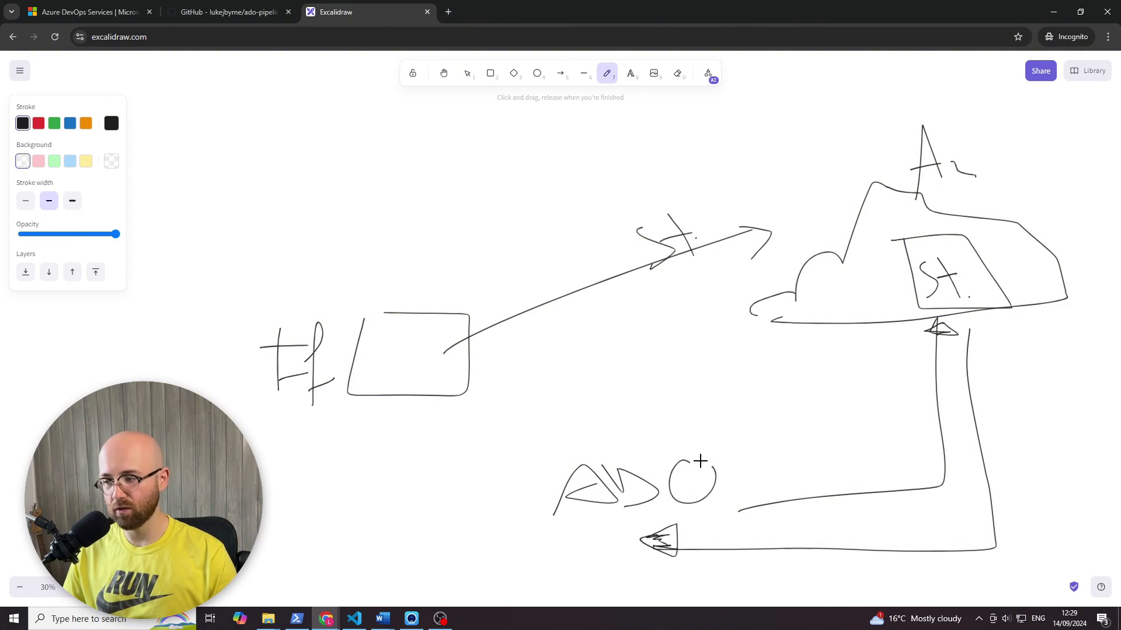
Step: Write "ADO" and "Azure" side by side with a wide gap on a blank area below the existing sketch
scroll(689, 397, down, 2)
scroll(613, 409, down, 5)
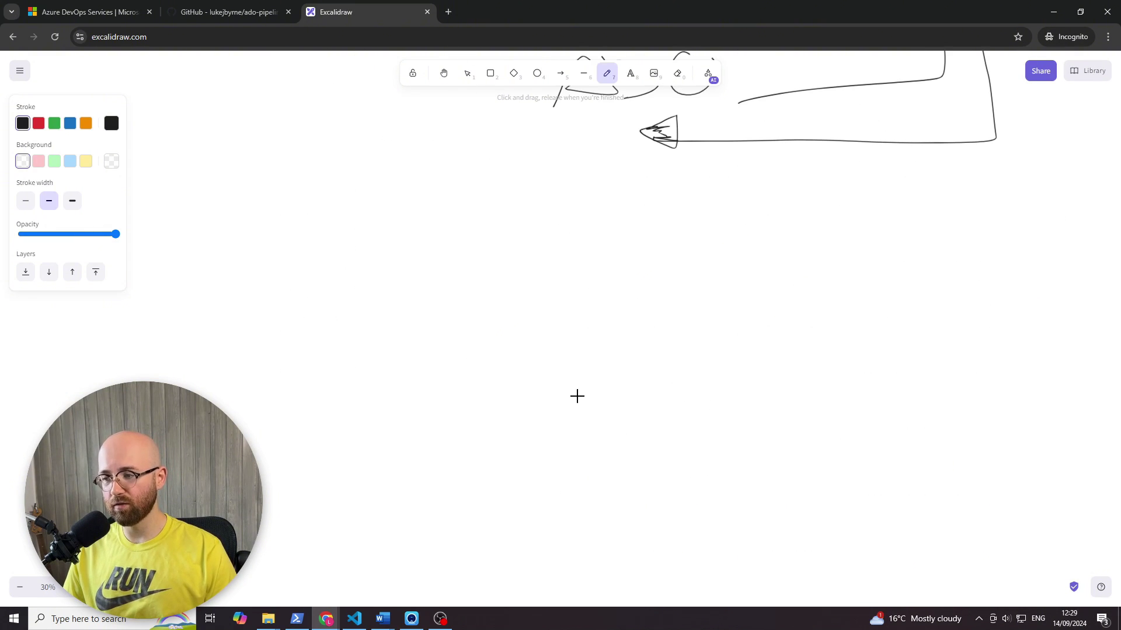
drag(323, 425, 367, 396)
mouse_move(289, 374)
mouse_down()
mouse_move(370, 359)
mouse_move(408, 335)
mouse_move(393, 403)
mouse_up()
drag(441, 308, 439, 265)
drag(875, 407, 947, 391)
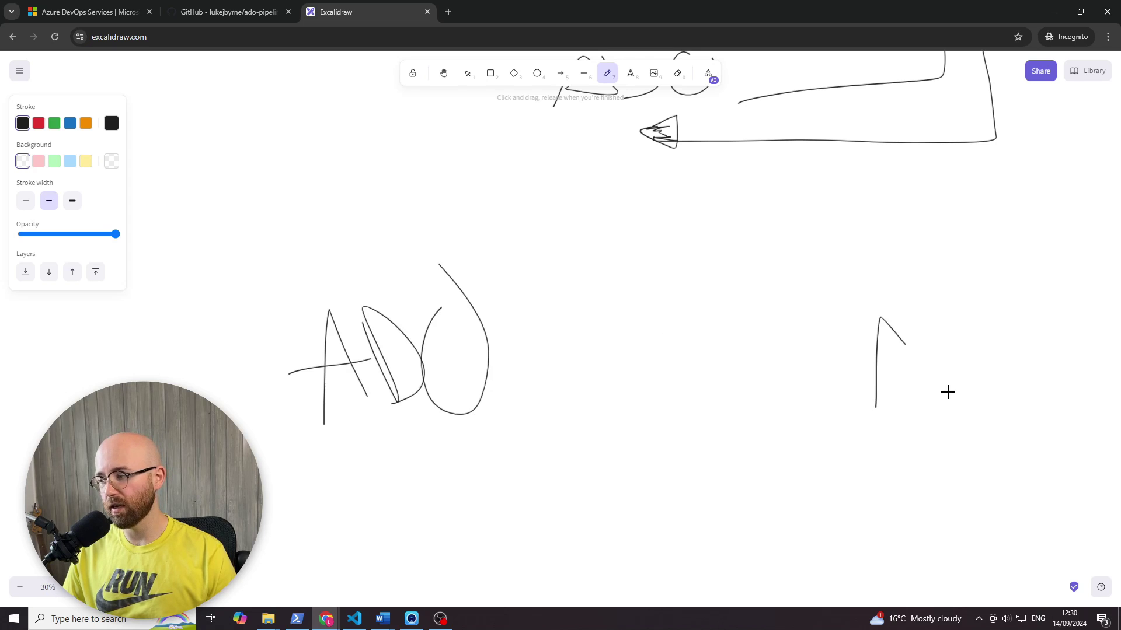
mouse_move(849, 373)
mouse_down()
mouse_move(927, 363)
mouse_move(968, 380)
mouse_move(1022, 366)
mouse_up()
Step: Draw a horizontal line between ADO and Azure and label it "SC"
drag(595, 369, 834, 363)
mouse_move(677, 320)
mouse_down()
mouse_move(672, 354)
mouse_move(656, 368)
mouse_up()
drag(727, 329, 724, 366)
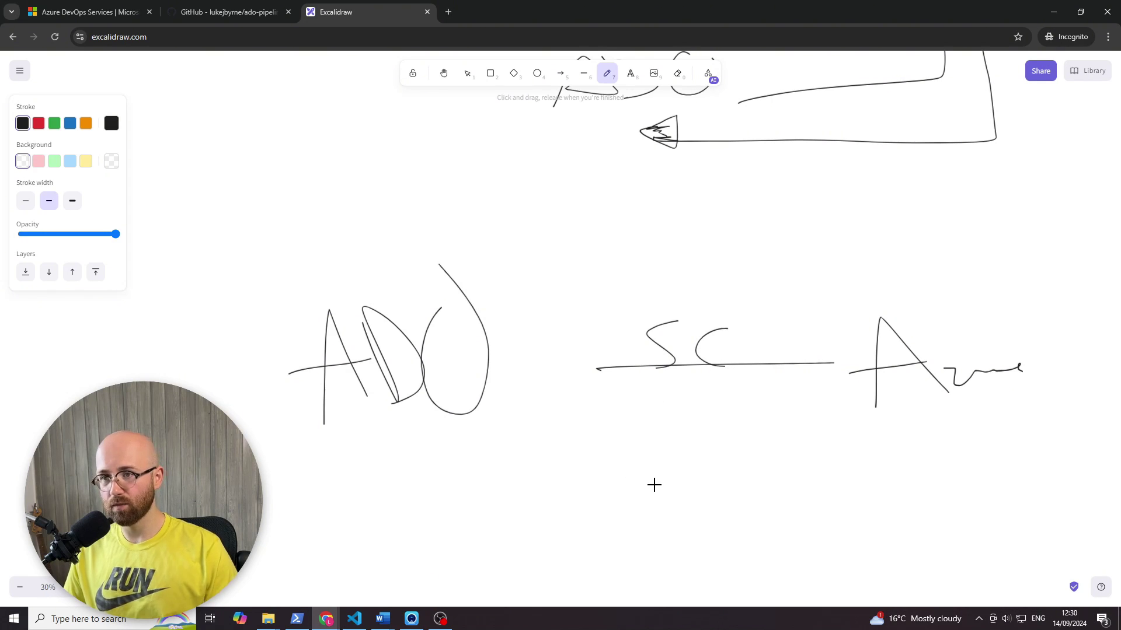
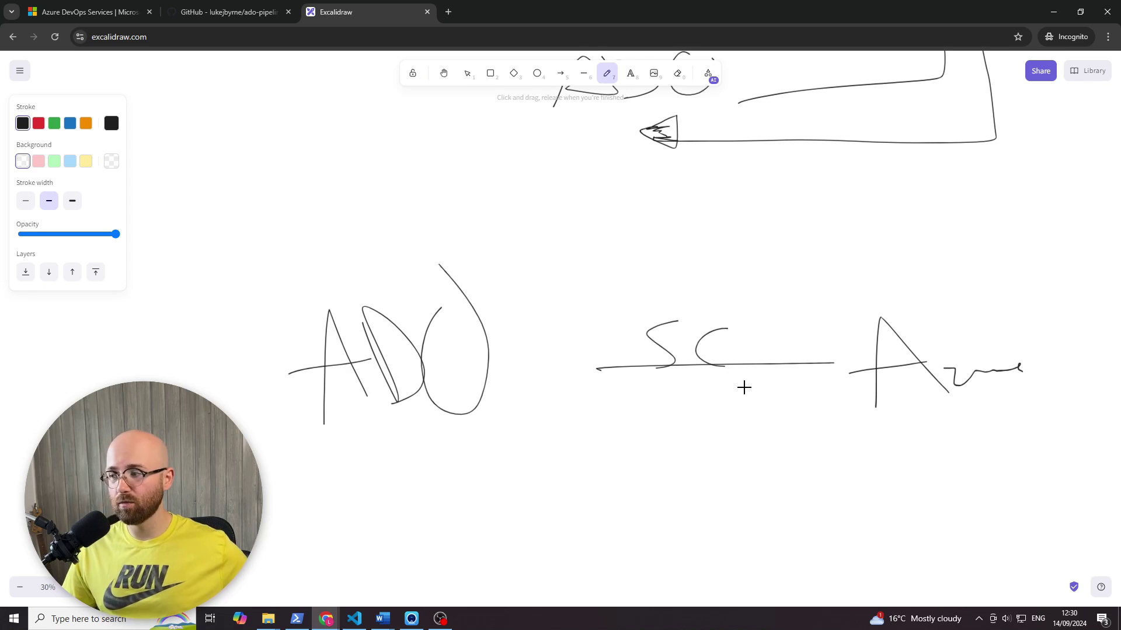
Step: Write "AWS" below Azure and add "(KV)" in parentheses underneath it
mouse_move(865, 489)
mouse_down()
mouse_move(890, 447)
mouse_move(920, 490)
mouse_up()
drag(845, 478, 928, 464)
mouse_move(930, 464)
mouse_down()
mouse_move(975, 465)
mouse_move(996, 438)
mouse_move(1021, 489)
mouse_up()
mouse_move(969, 505)
mouse_down()
mouse_move(960, 514)
mouse_move(990, 542)
mouse_up()
drag(988, 506, 1007, 548)
drag(1015, 521, 1037, 534)
mouse_move(1032, 506)
mouse_down()
mouse_move(1070, 500)
mouse_move(1073, 522)
mouse_up()
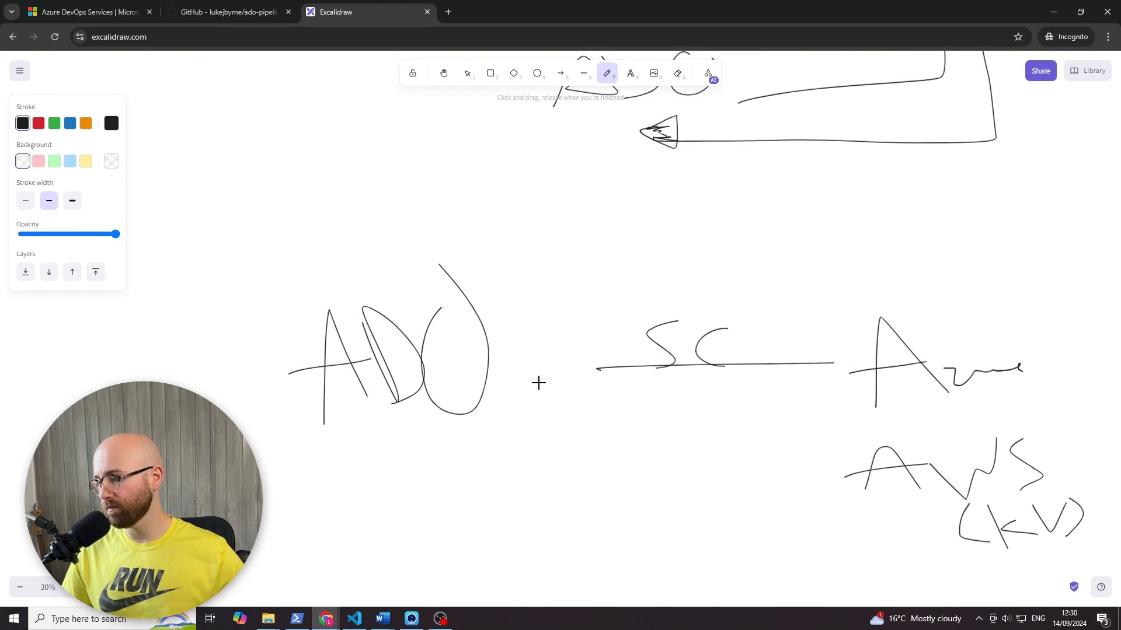
Step: Draw a line labelled "SC" from ADO to AWS and an unlabelled line from ADO up to the handwritten word "Git"
drag(541, 383, 840, 448)
mouse_move(750, 384)
mouse_down()
mouse_move(737, 410)
mouse_move(784, 427)
mouse_up()
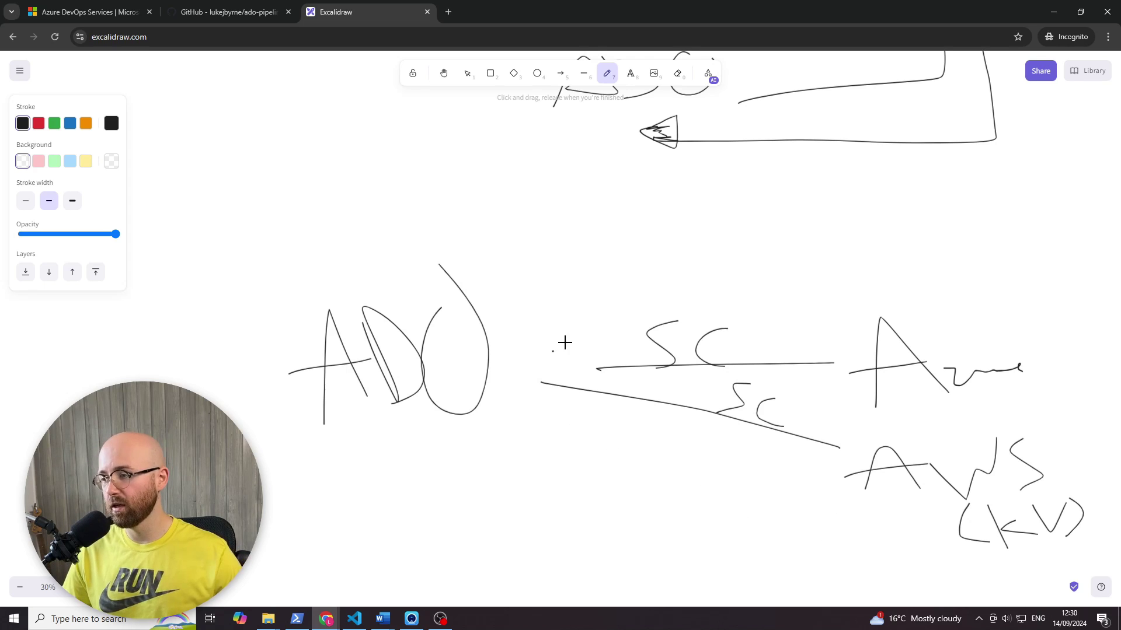
mouse_move(552, 351)
mouse_down()
mouse_move(786, 234)
mouse_move(850, 268)
mouse_move(868, 257)
mouse_up()
mouse_move(862, 231)
mouse_down()
mouse_move(914, 261)
mouse_move(936, 243)
mouse_up()
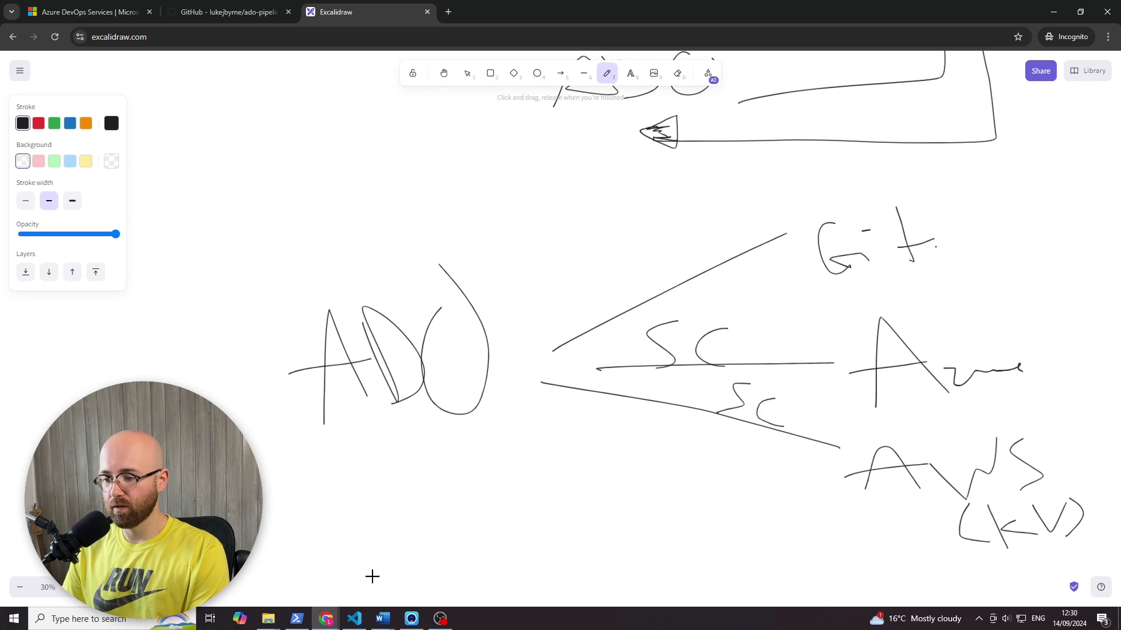
Step: Switch back to the Azure DevOps pipeline editor and examine the command and workingDirectory inputs of the Initialize Terraform task
mouse_move(324, 619)
click(298, 560)
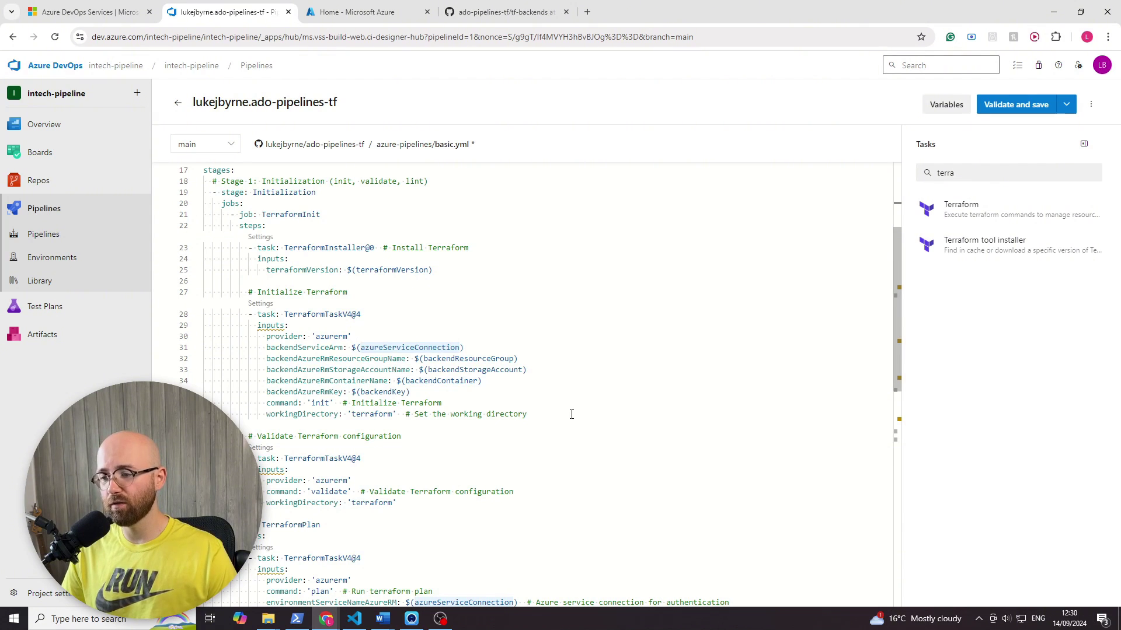
double_click(264, 404)
double_click(301, 414)
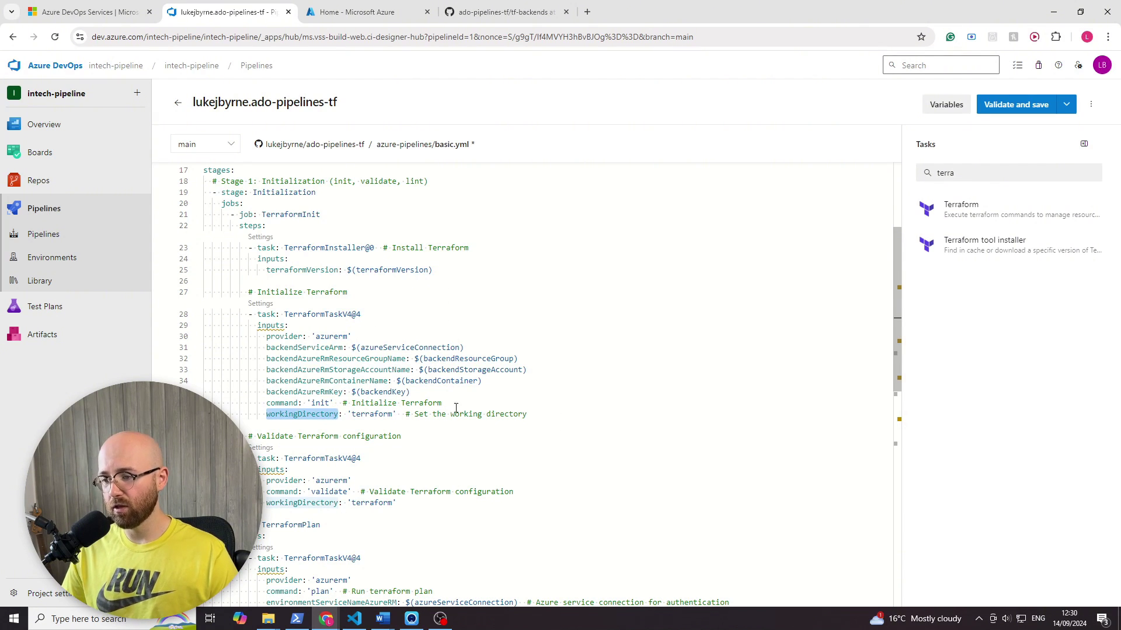
click(346, 381)
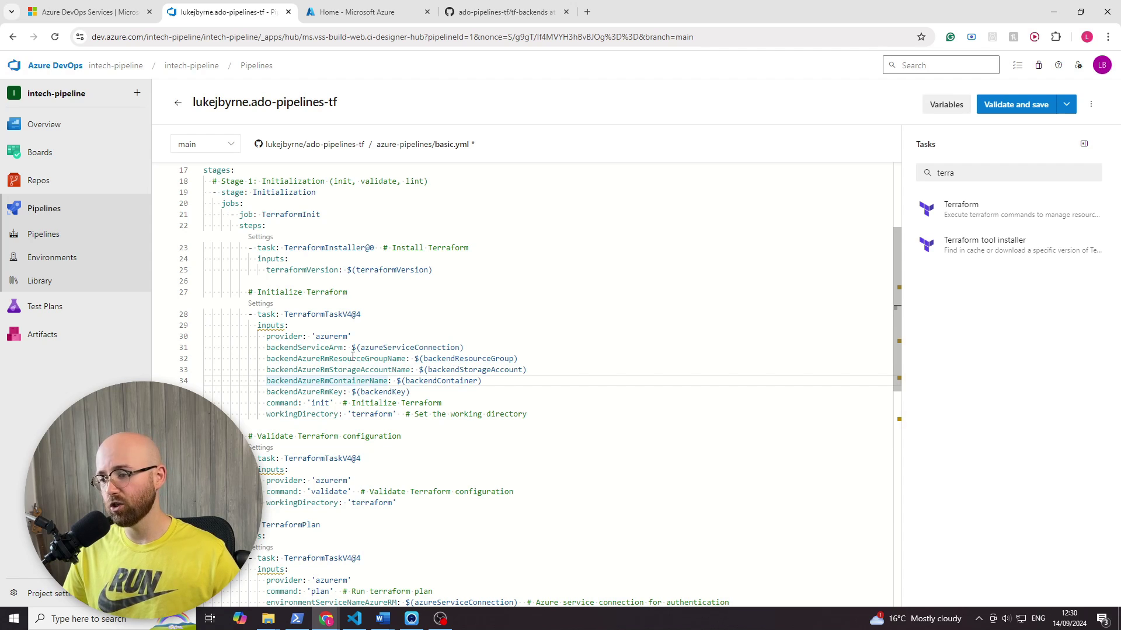
Step: Examine the Validate Terraform configuration task in the YAML by highlighting its whole block
scroll(370, 447, down, 3)
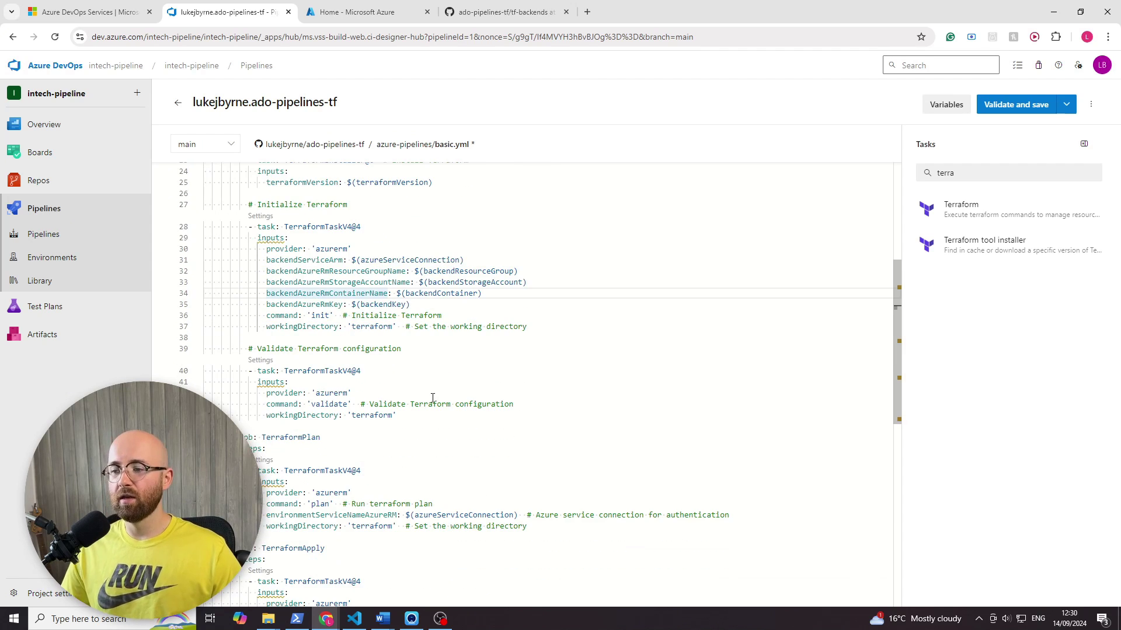
drag(403, 418, 201, 351)
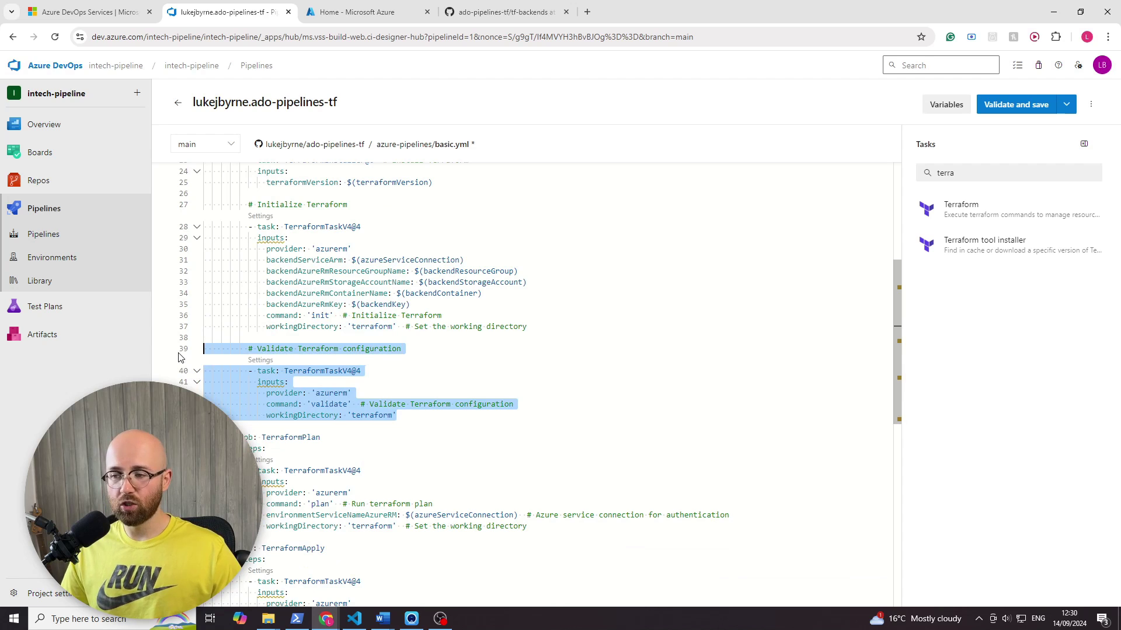
click(310, 365)
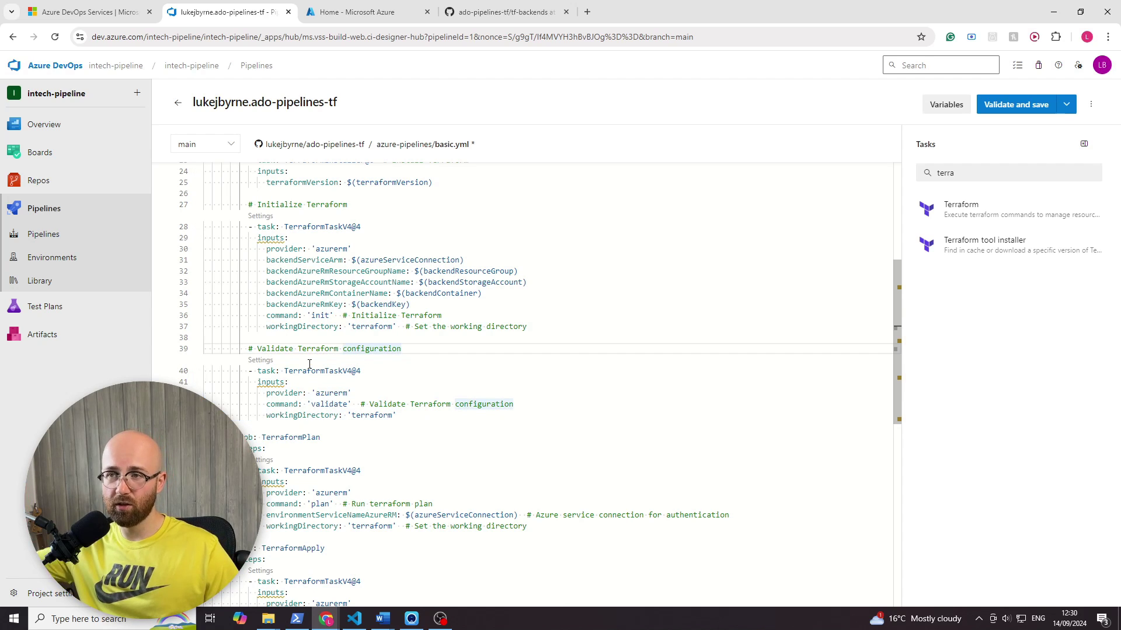
Step: Examine the TerraformPlan job and its plan task by highlighting the job's lines
scroll(341, 446, down, 3)
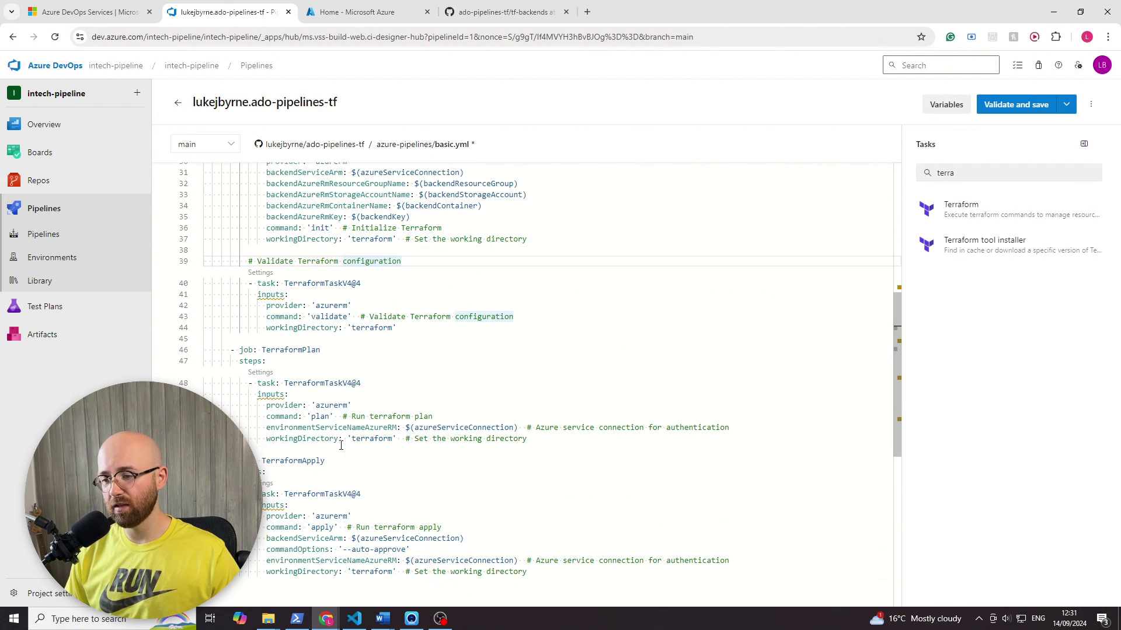
scroll(408, 430, down, 1)
drag(527, 410, 202, 329)
click(420, 380)
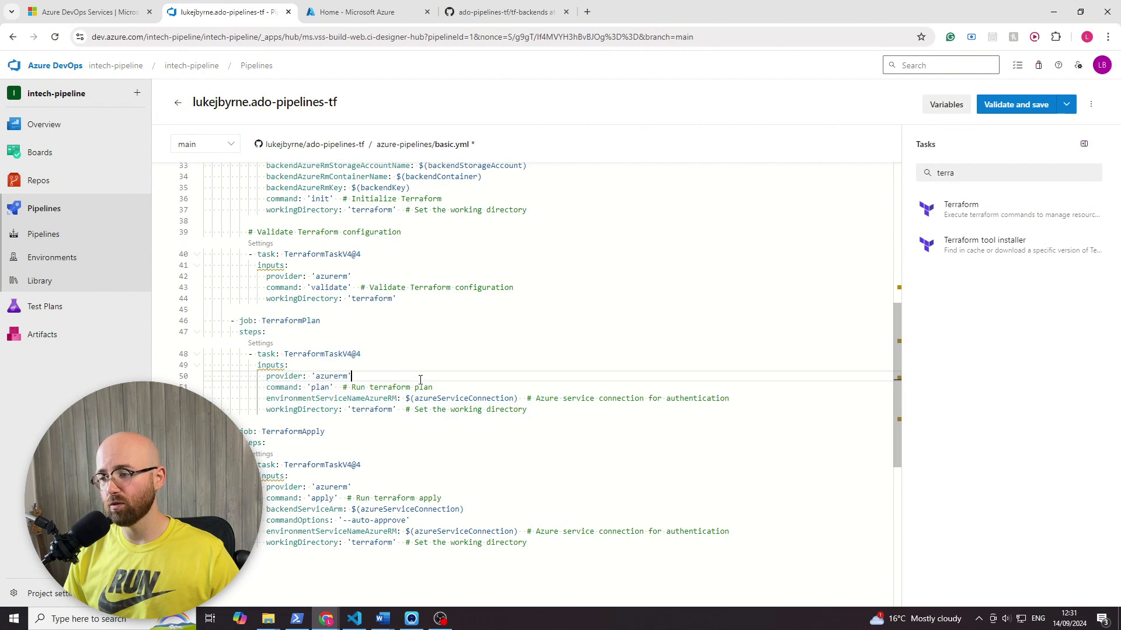
Step: Examine the TerraformApply job, highlighting its lines and its commandOptions entry with '--auto-approve'
scroll(442, 536, down, 1)
drag(549, 517, 222, 415)
click(432, 480)
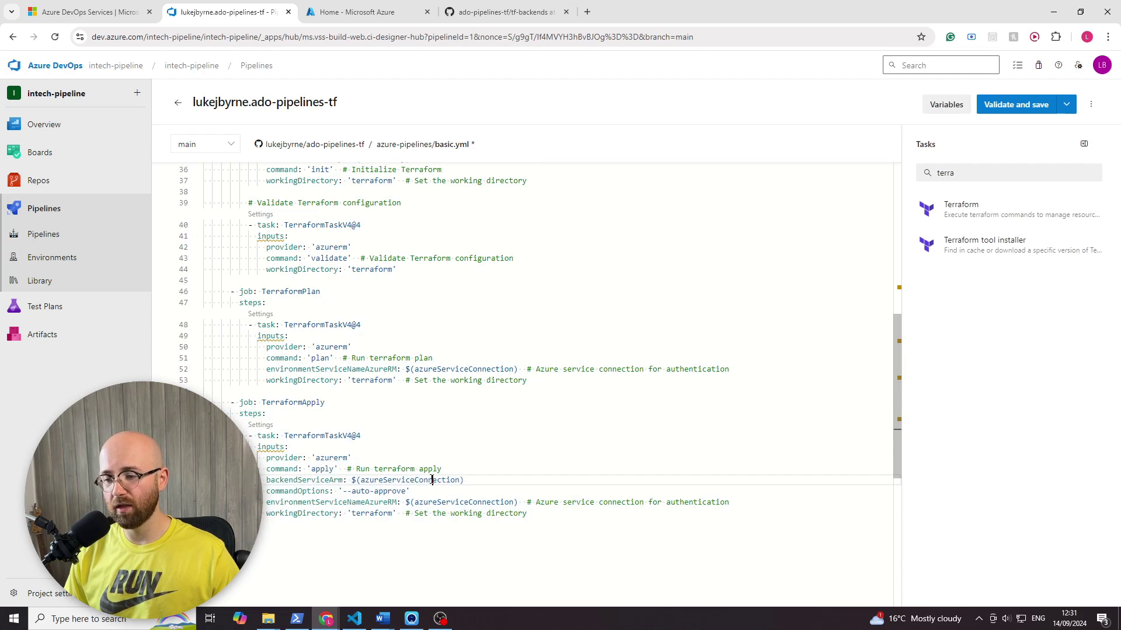
drag(410, 491, 264, 492)
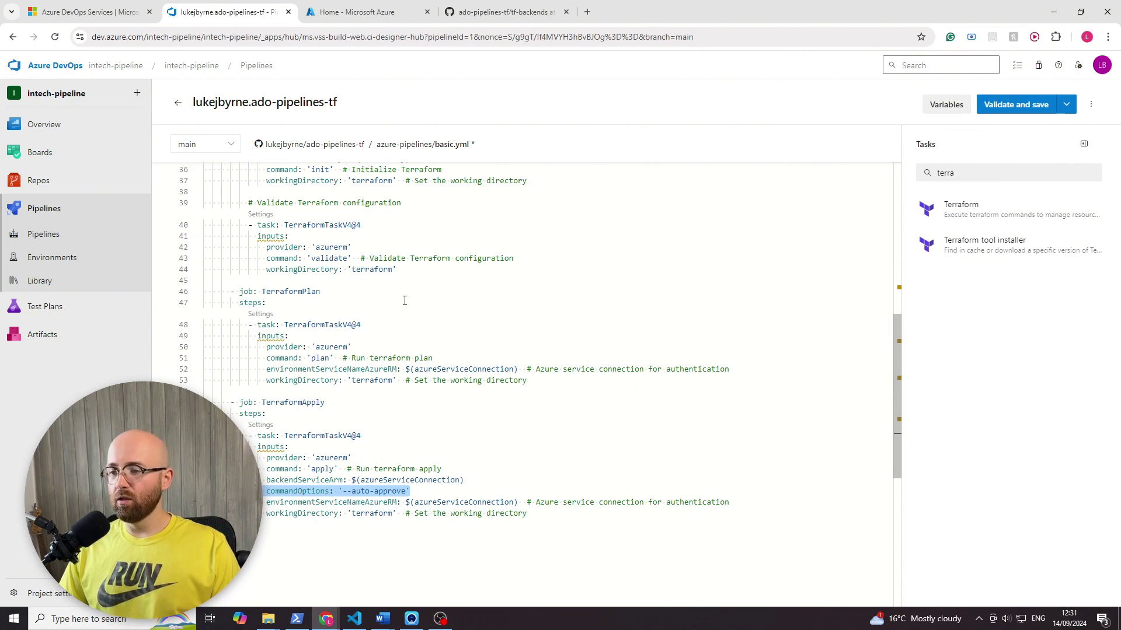
Step: Return to the start of the YAML and request the pipeline's Triggers settings
scroll(404, 300, down, 2)
scroll(405, 300, up, 15)
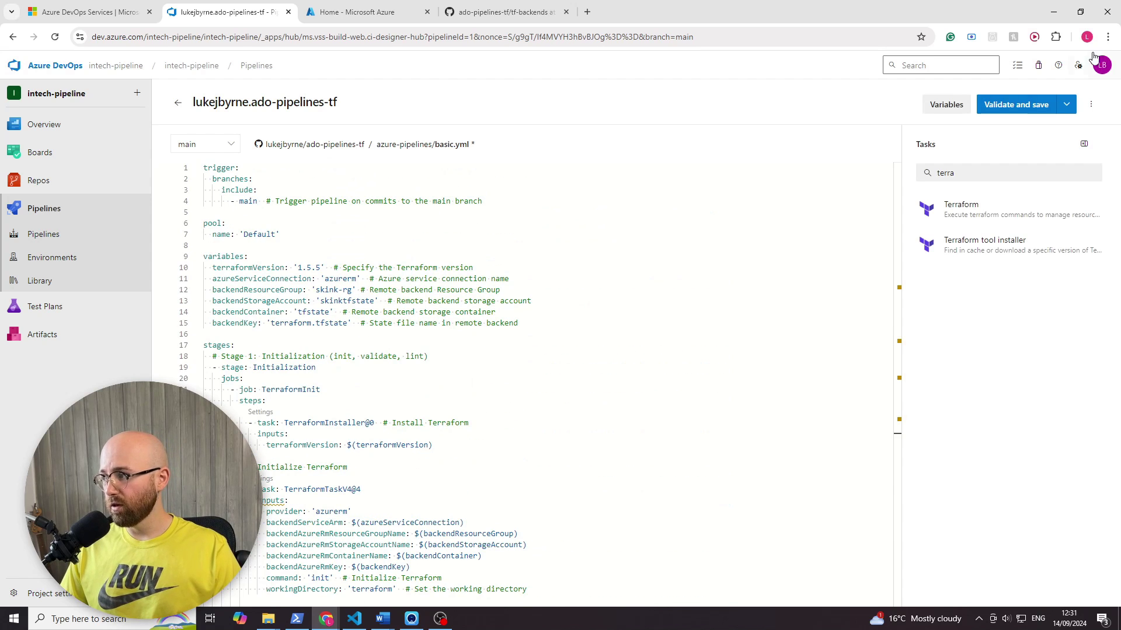
click(1090, 104)
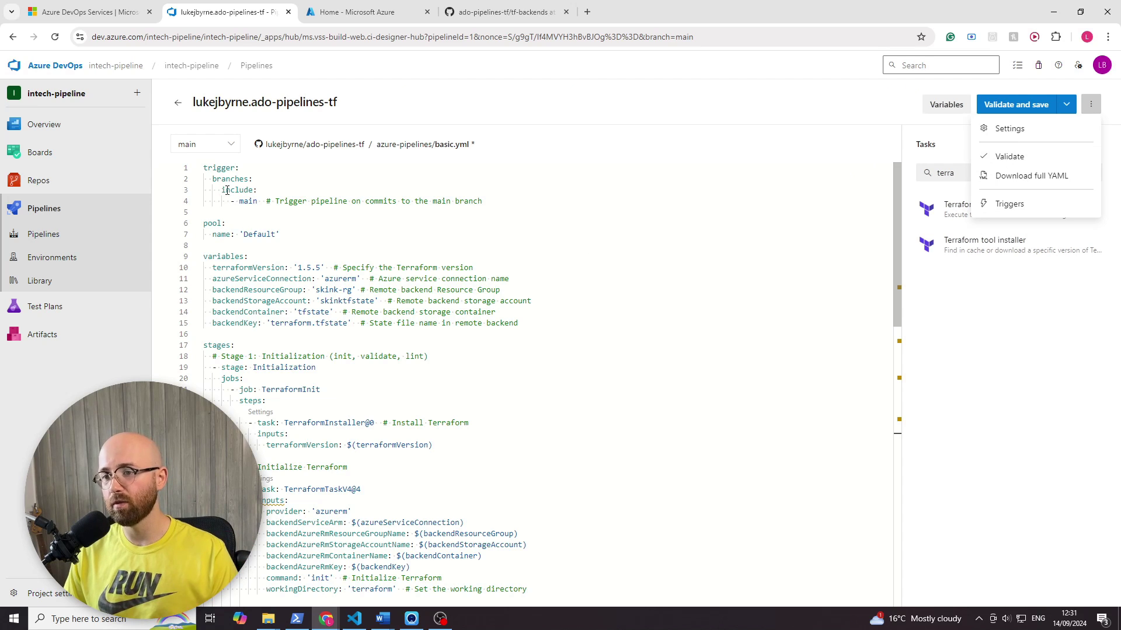
click(1009, 204)
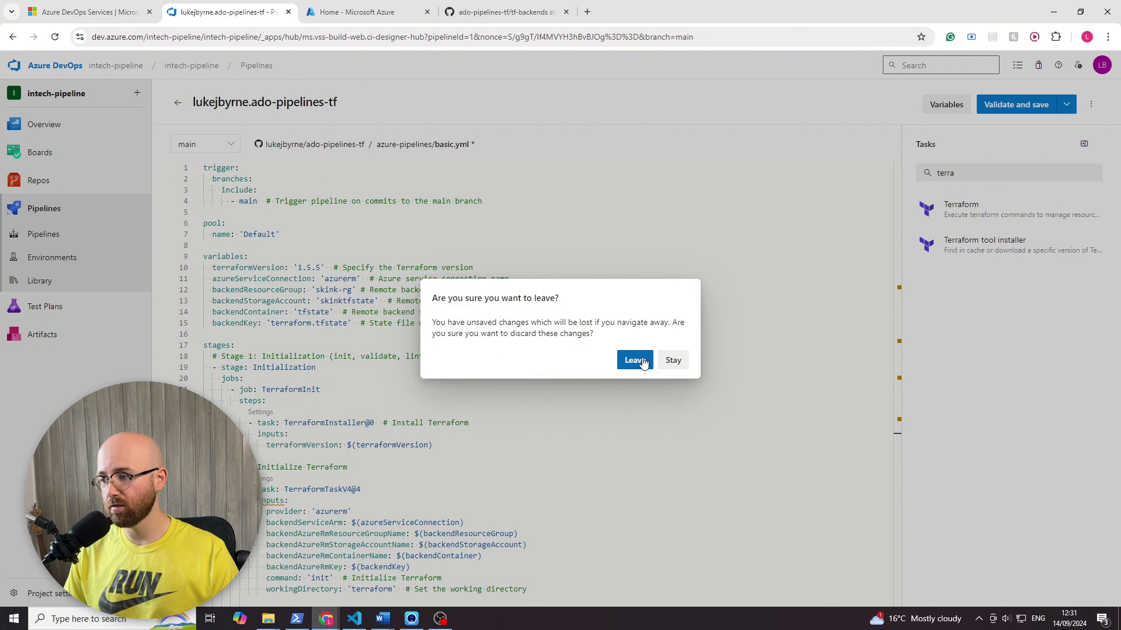
Step: Discard the unsaved pipeline edits and inspect the existing GitHub connection in the project's service connections
click(622, 357)
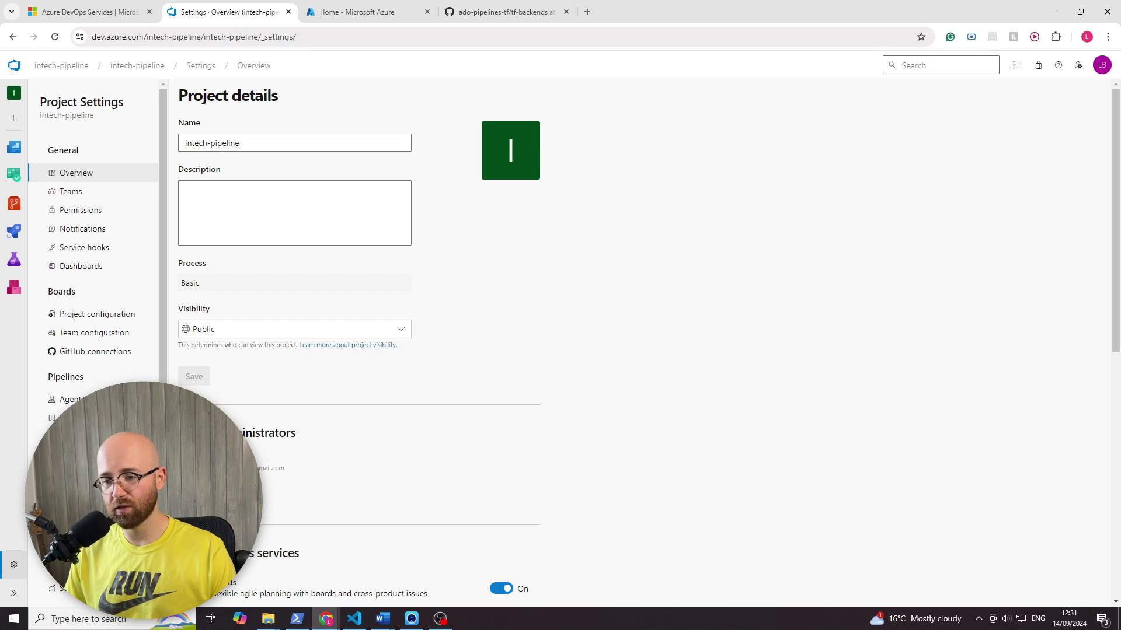
click(93, 492)
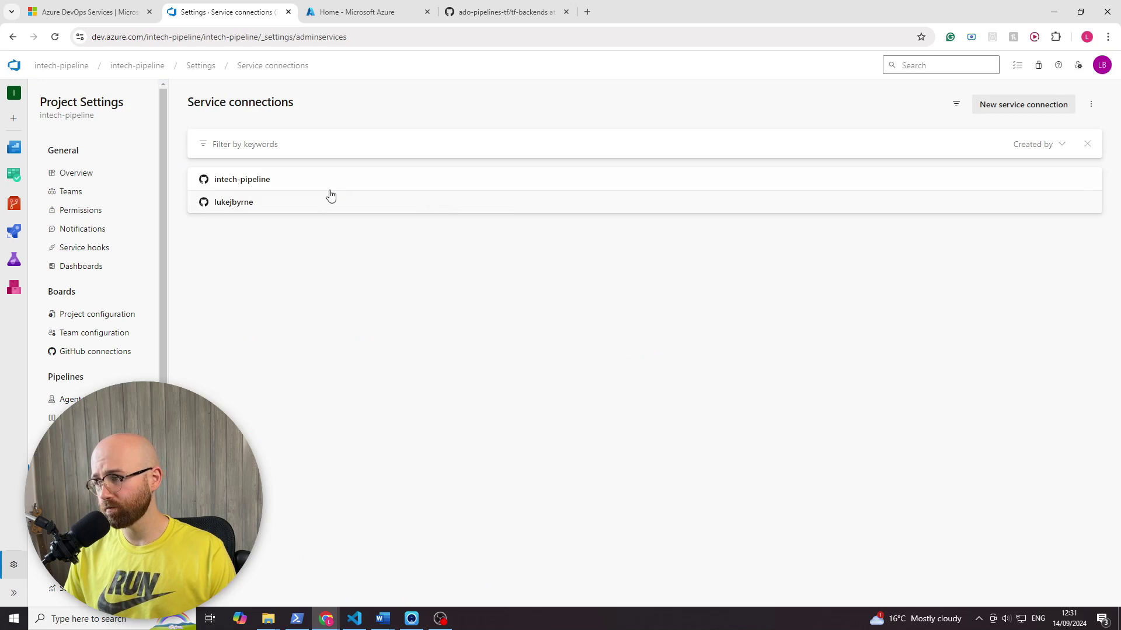
click(208, 210)
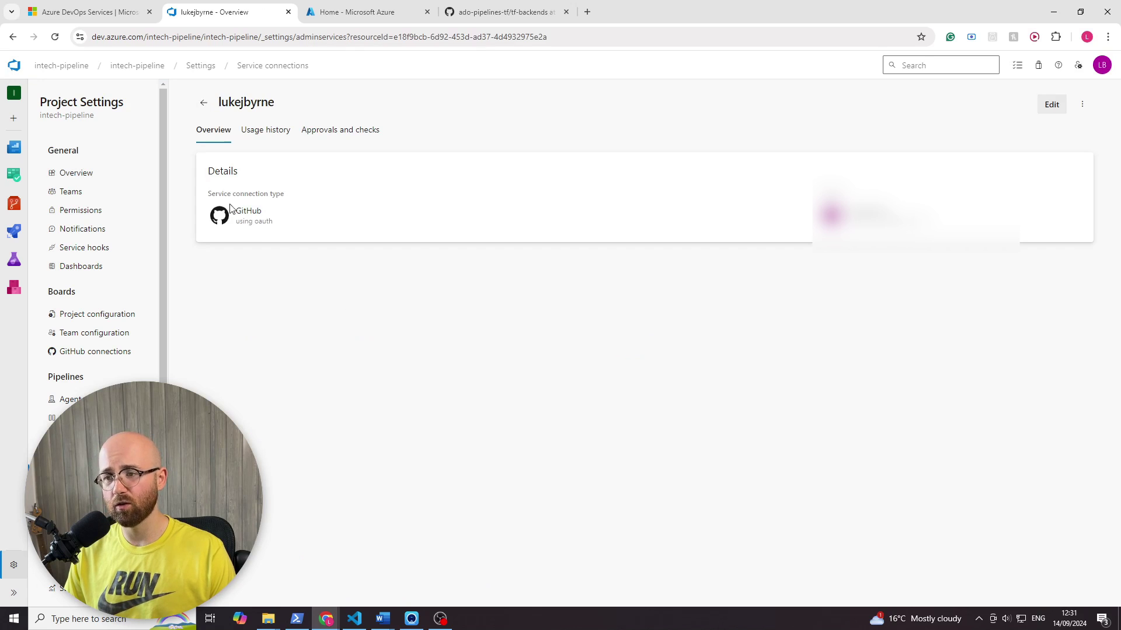
drag(279, 222, 235, 208)
click(358, 283)
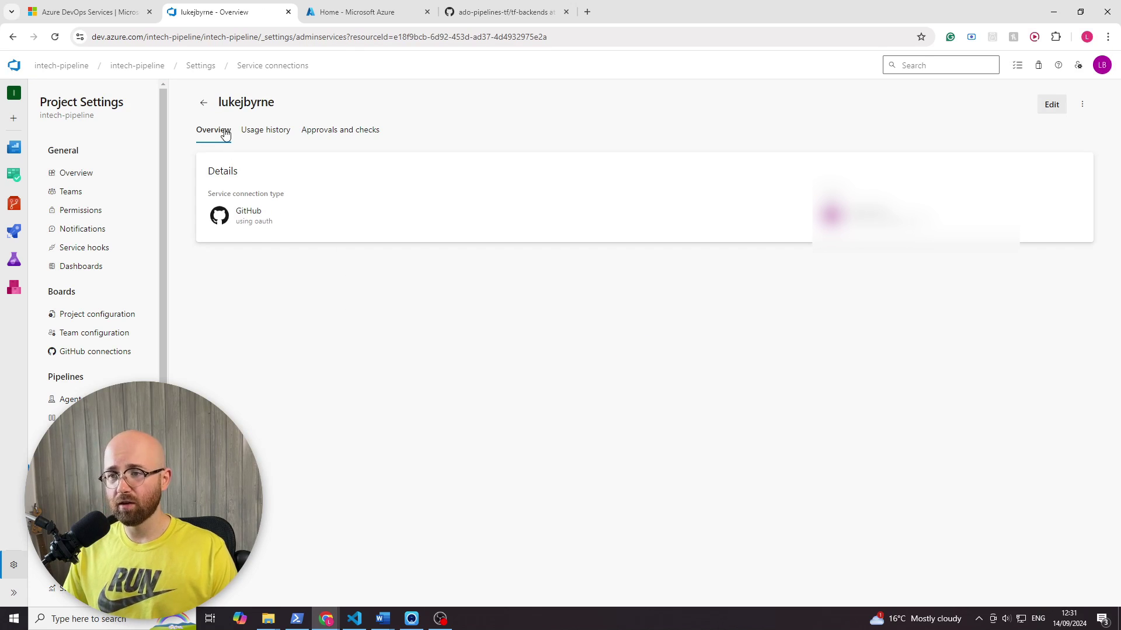
click(208, 105)
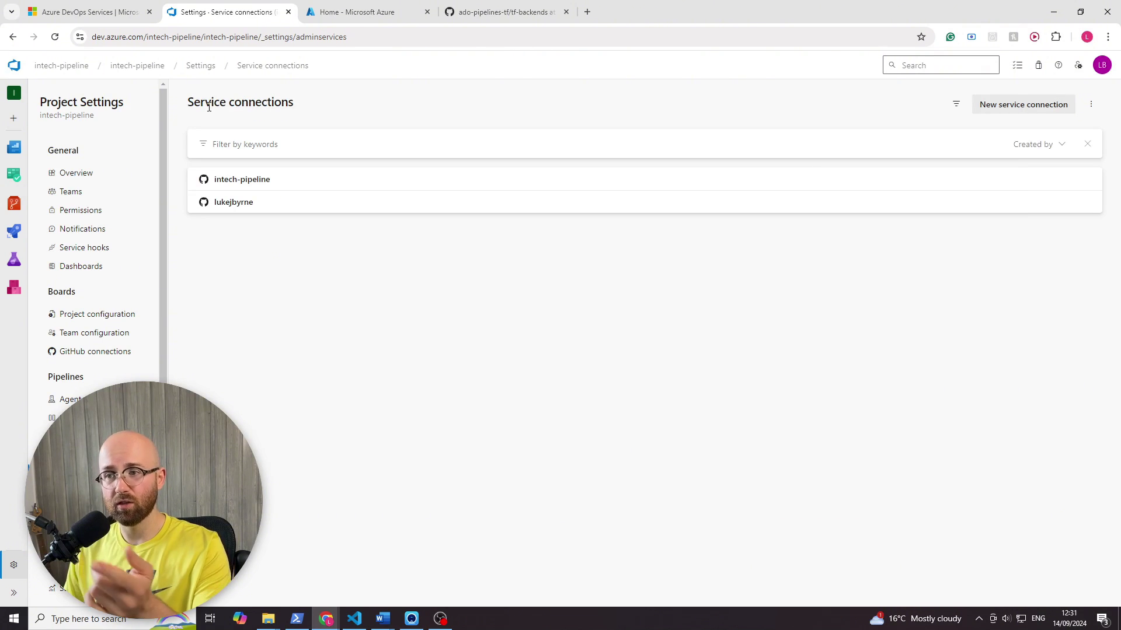
Step: Start a new Azure Resource Manager service connection using Workload Identity federation (automatic)
click(1045, 103)
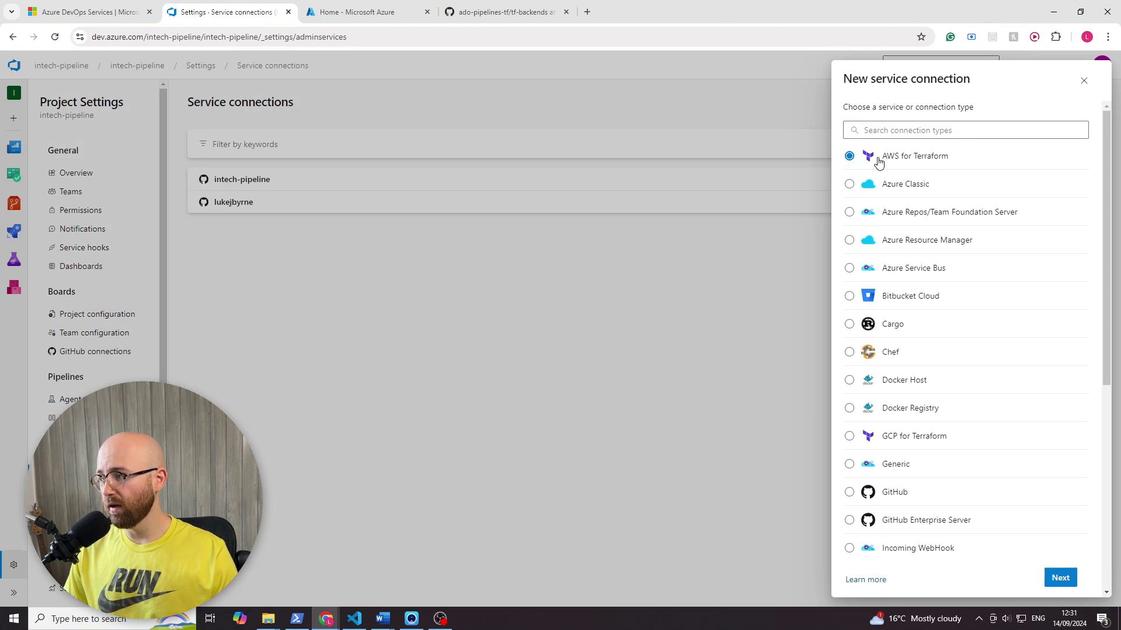
click(941, 249)
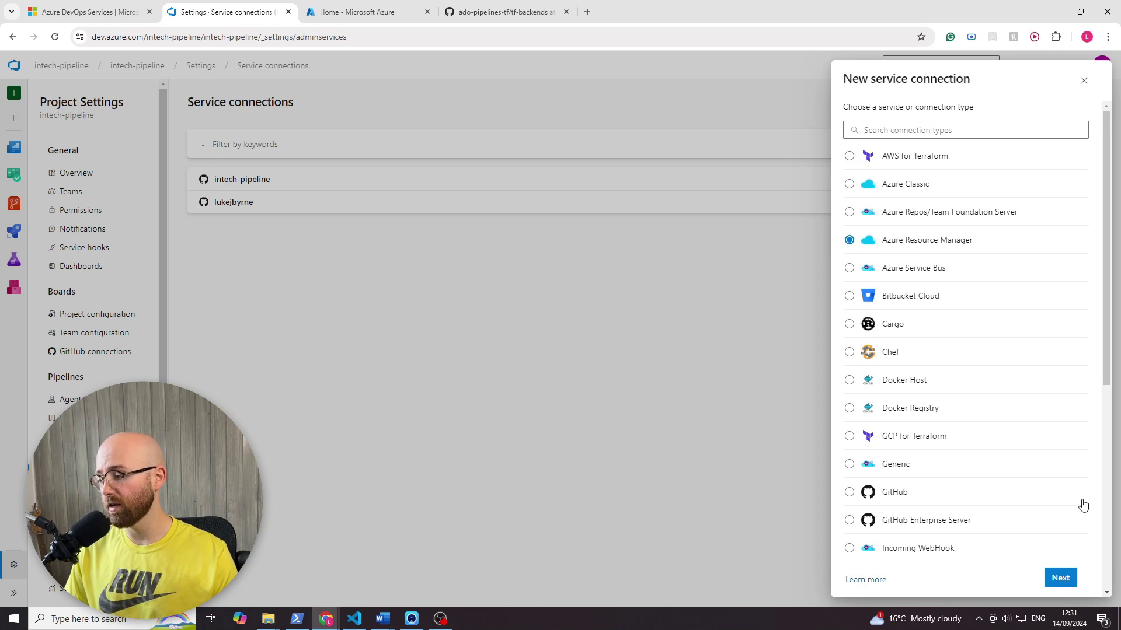
click(1065, 581)
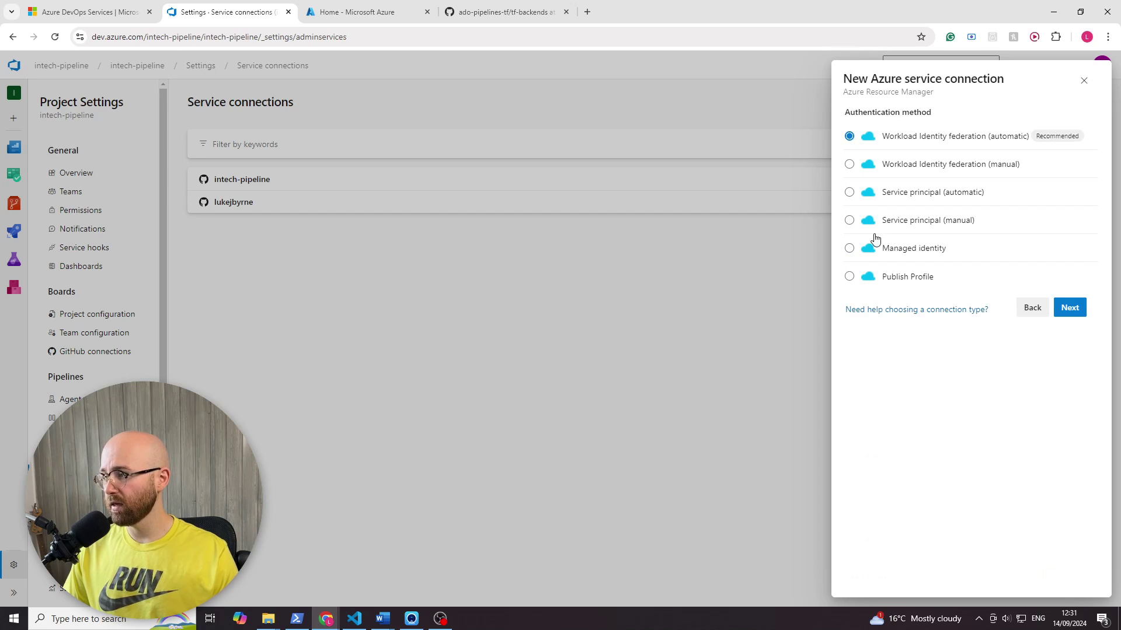
click(1069, 308)
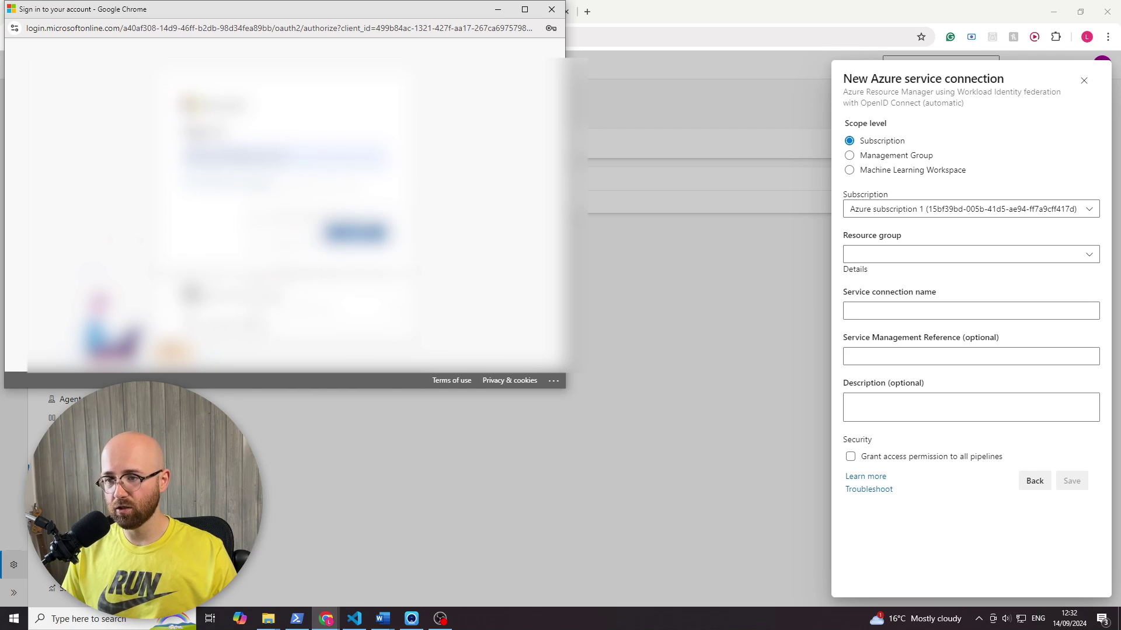
Step: Sign in to the Microsoft account to authorise the Azure service connection
key(Return)
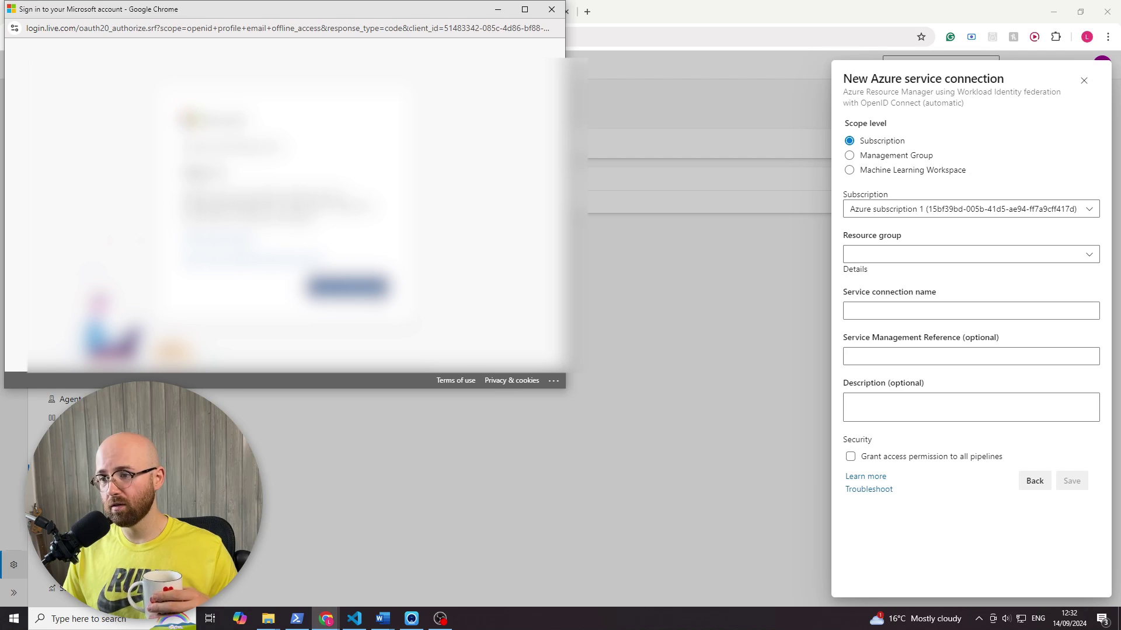
key(Return)
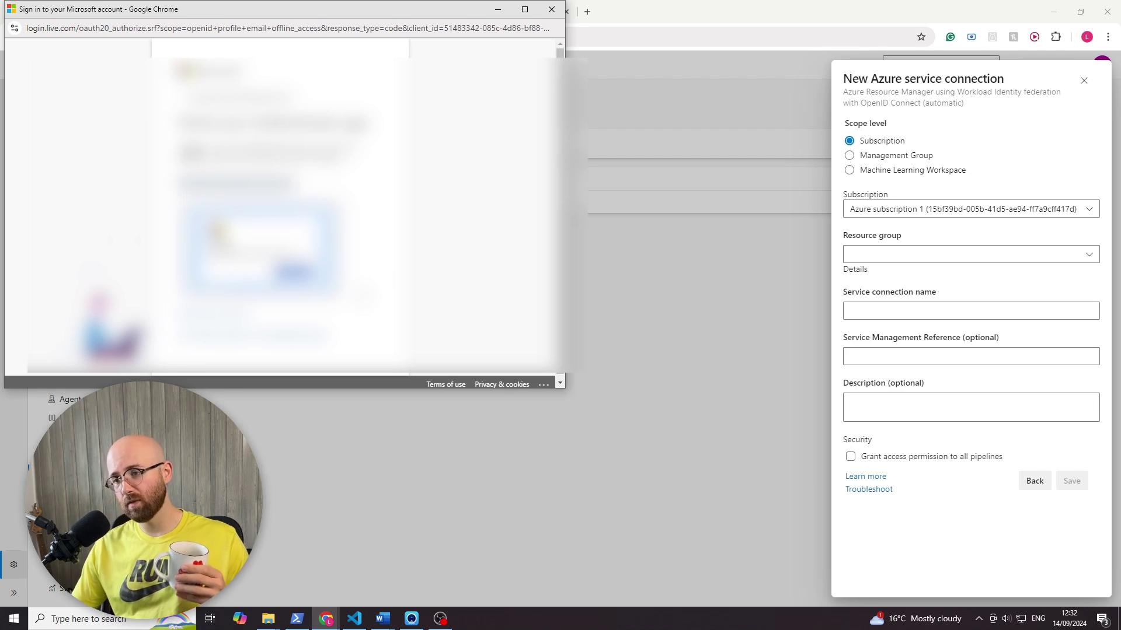
click(419, 618)
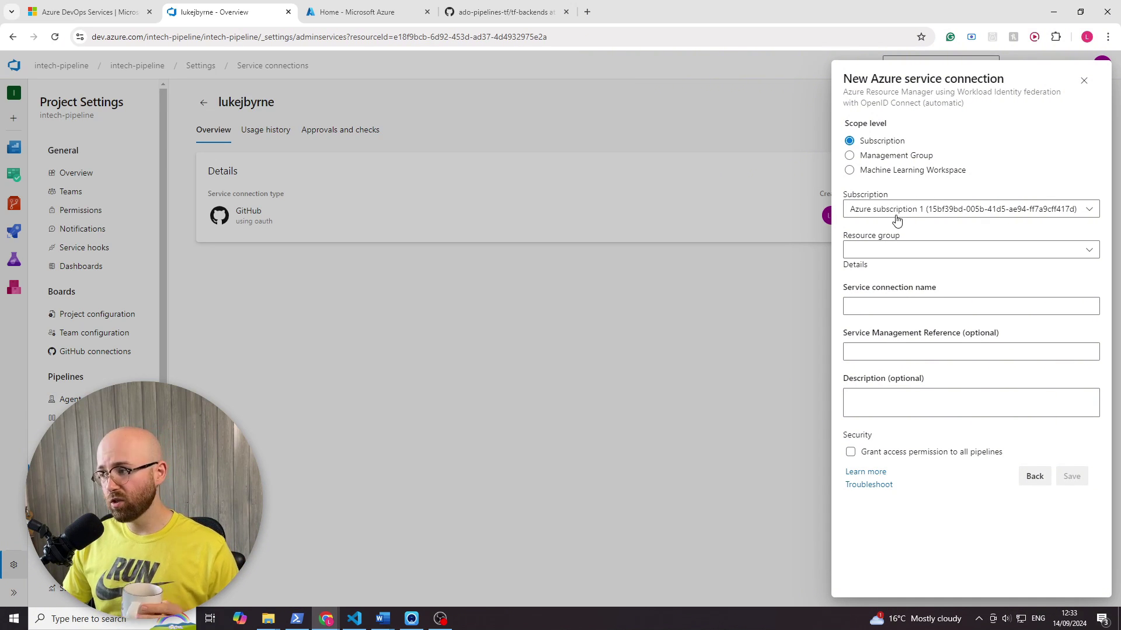
Step: Keep the resource group blank and name the service connection azurerm
click(888, 254)
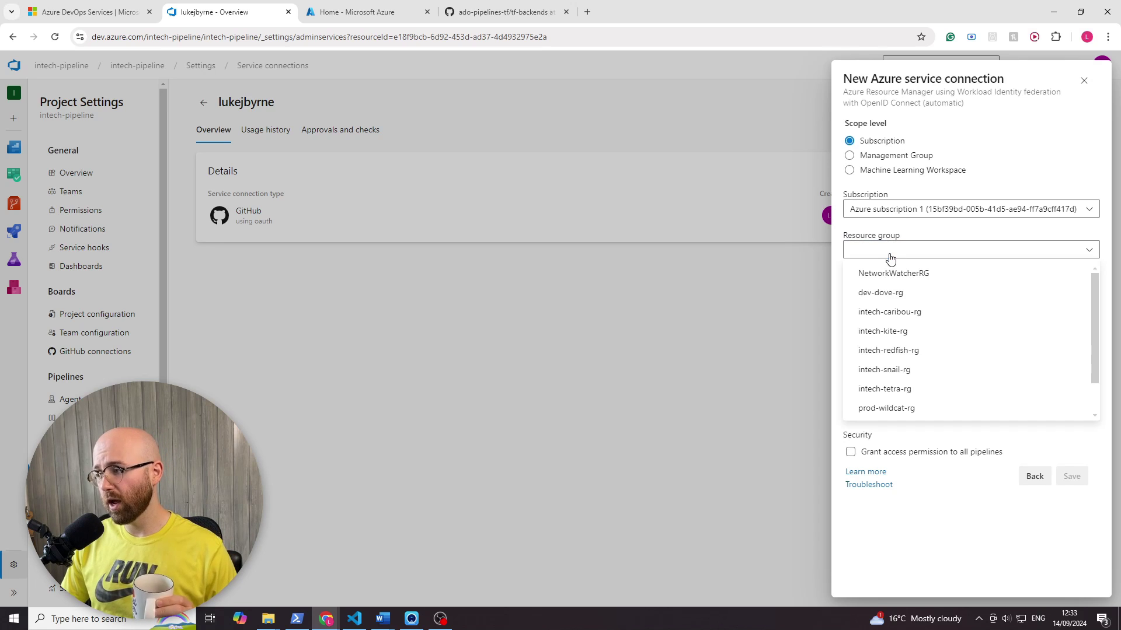
click(922, 191)
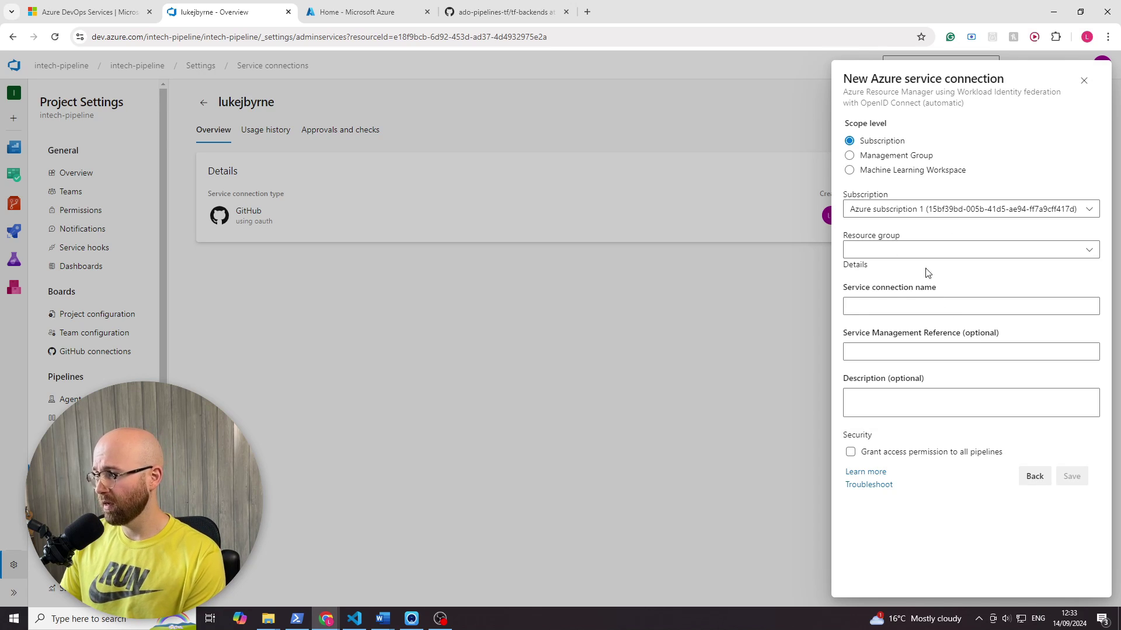
click(909, 306)
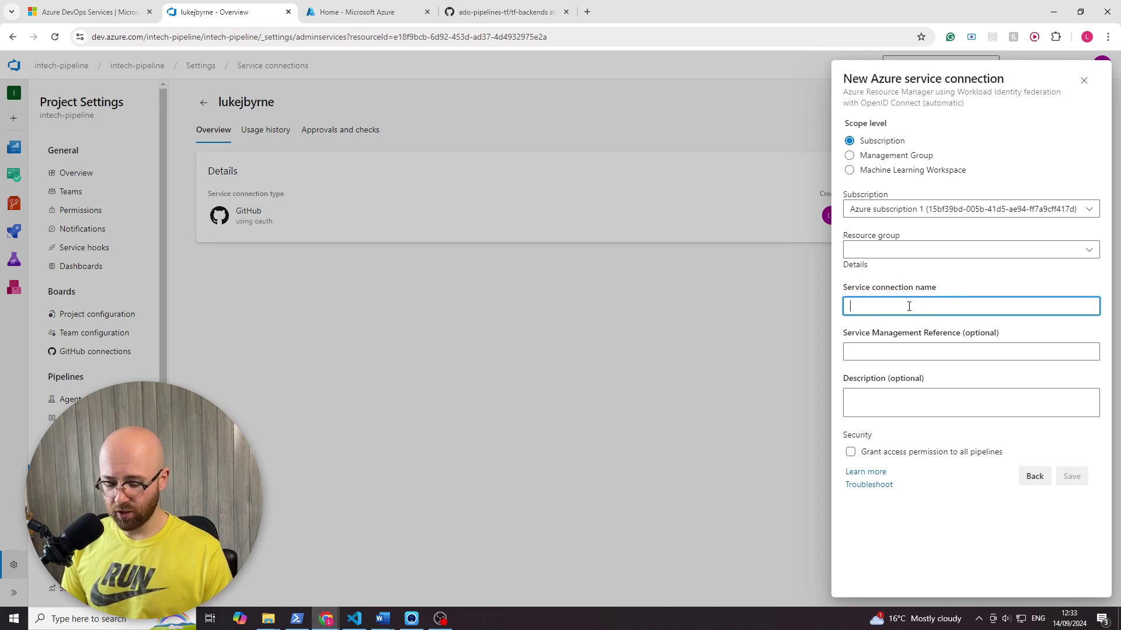
text(azurerm)
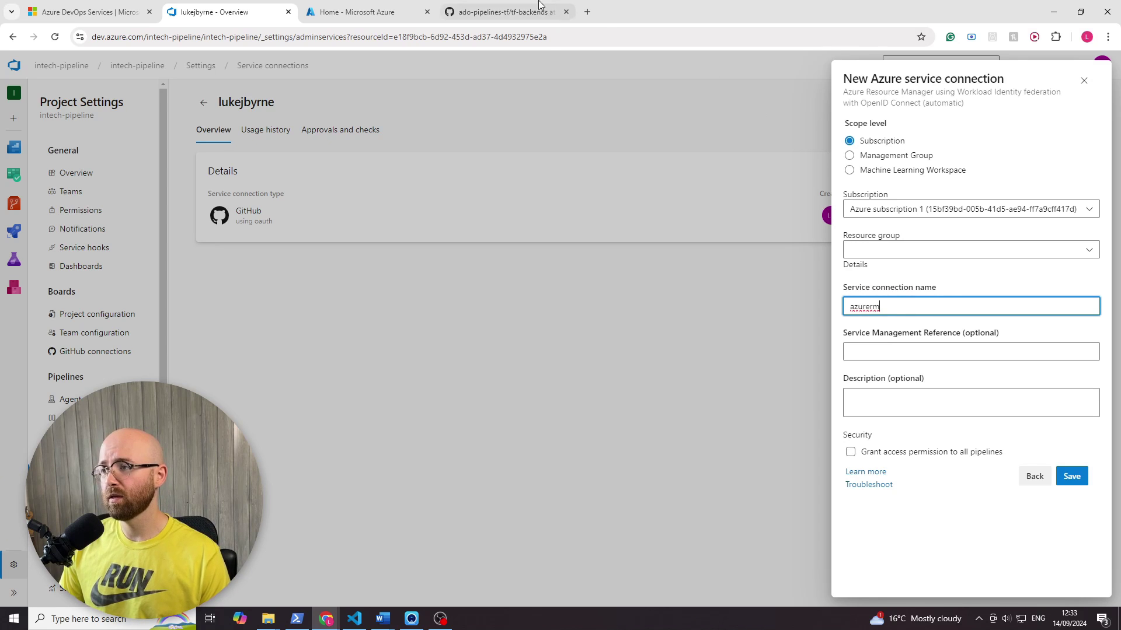
Step: Check the azureServiceConnection name in azure-pipelines/basic.yml on GitHub, then return to the new service connection form
click(506, 12)
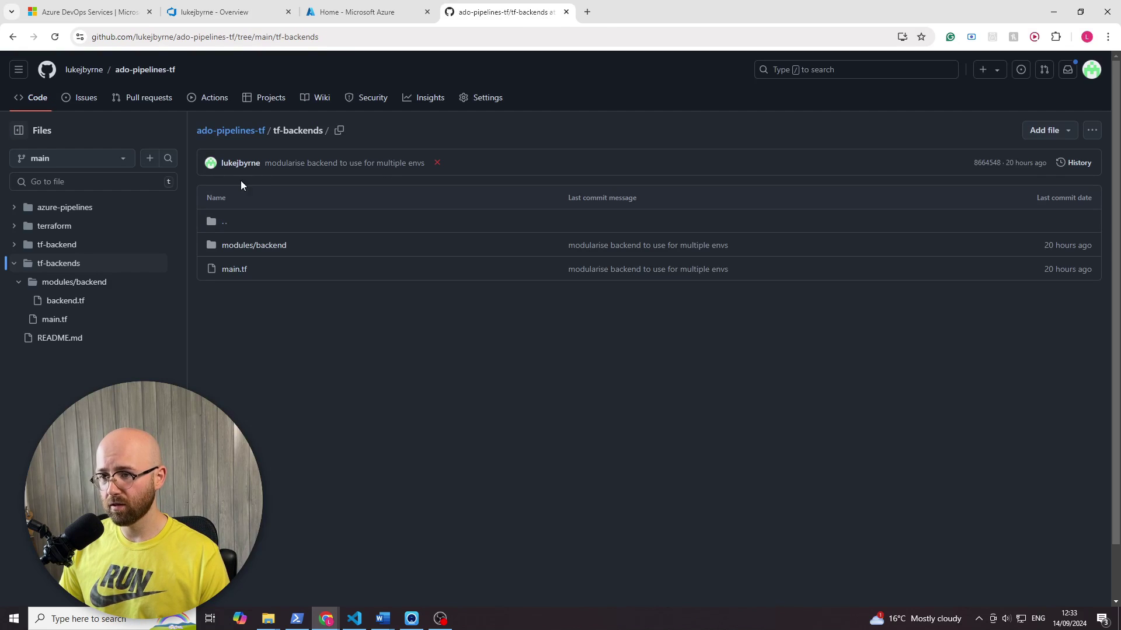
click(64, 205)
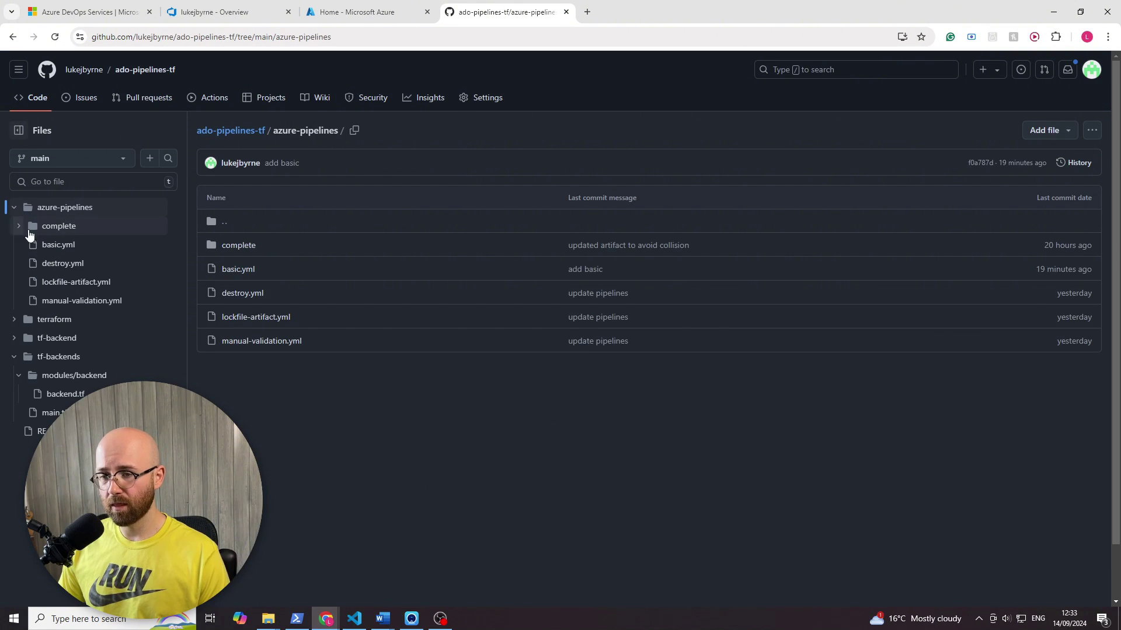
click(84, 246)
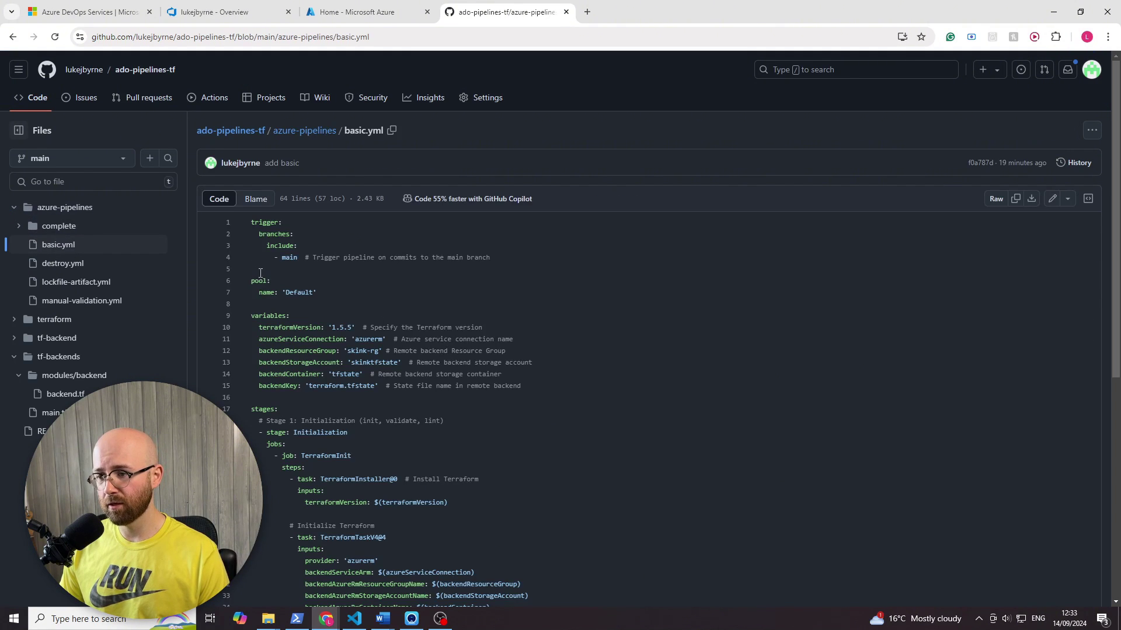
double_click(368, 339)
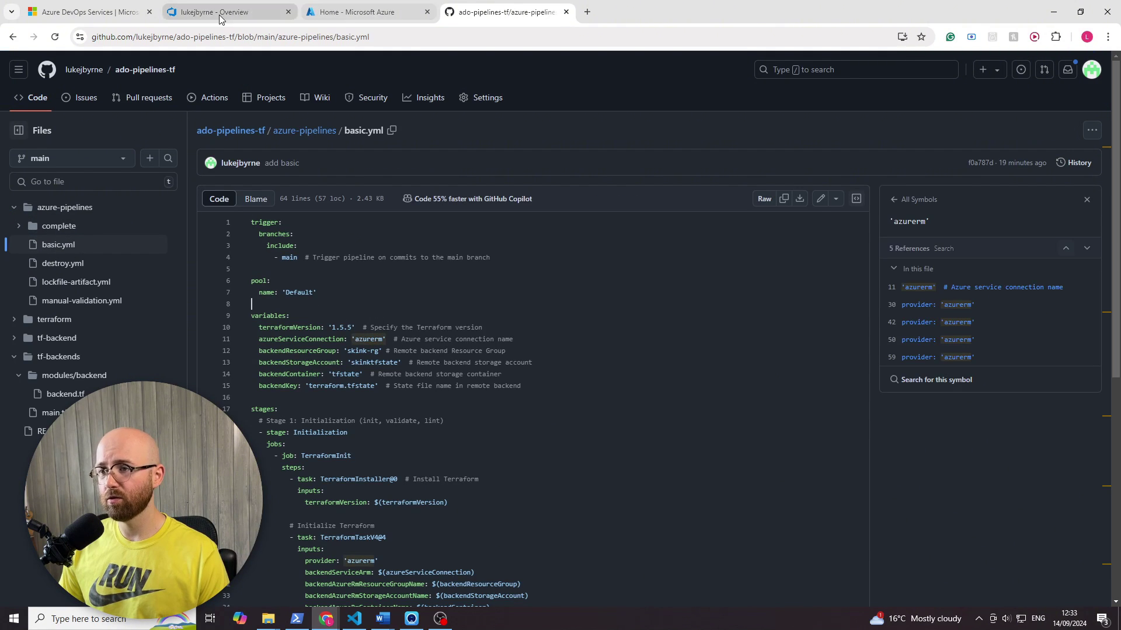
click(227, 13)
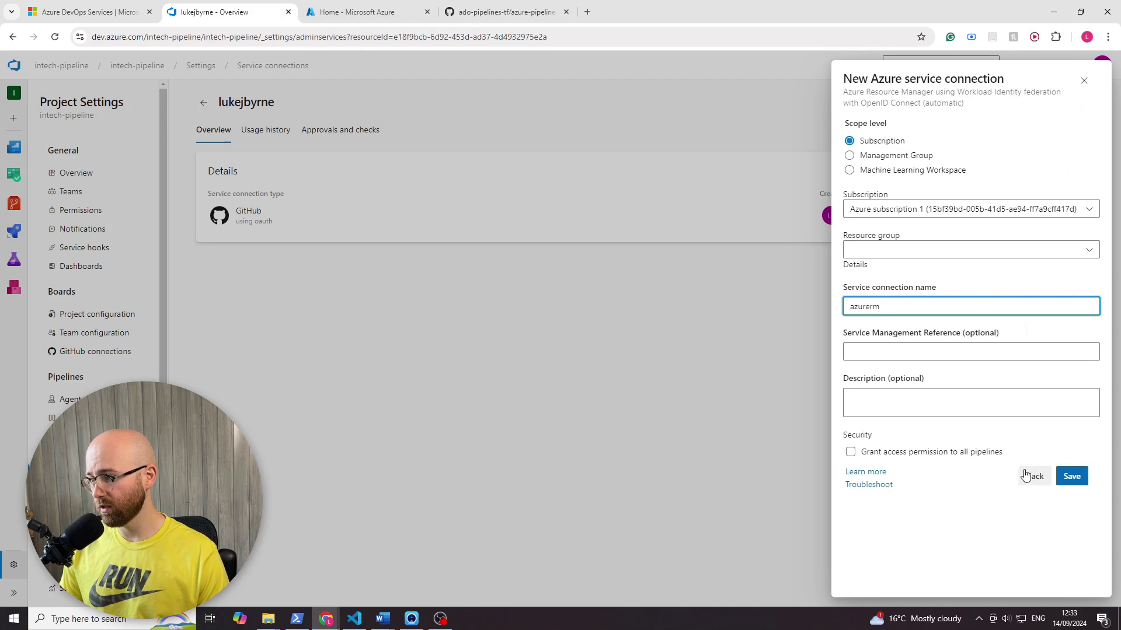
Step: Save the service connection with access permission granted to all pipelines, and view the azurerm connection's details
click(883, 455)
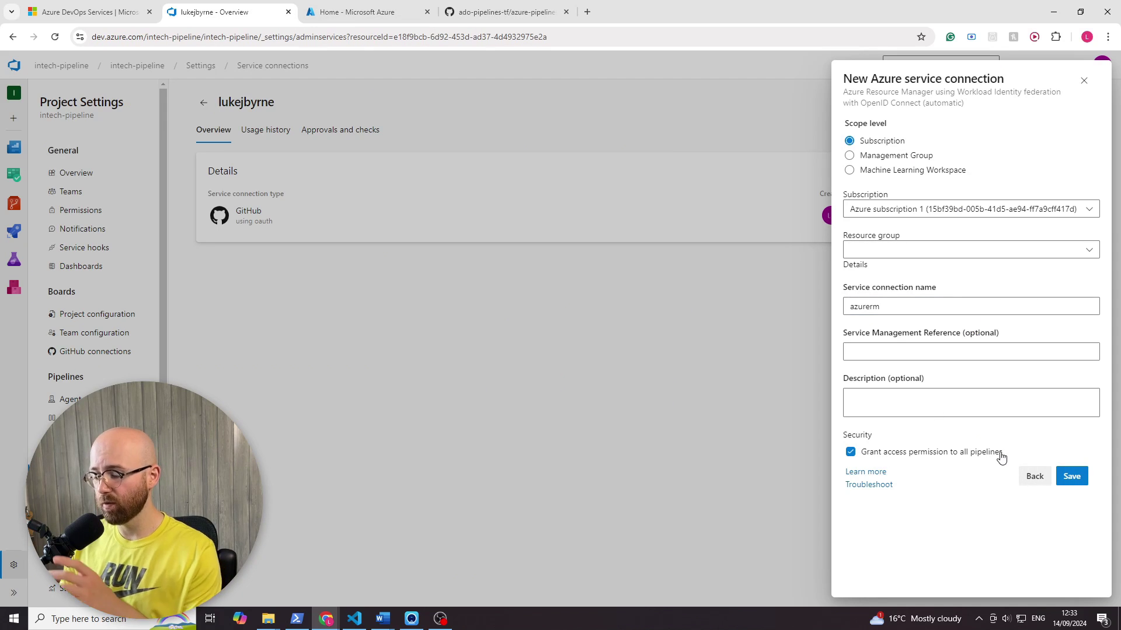
click(1070, 477)
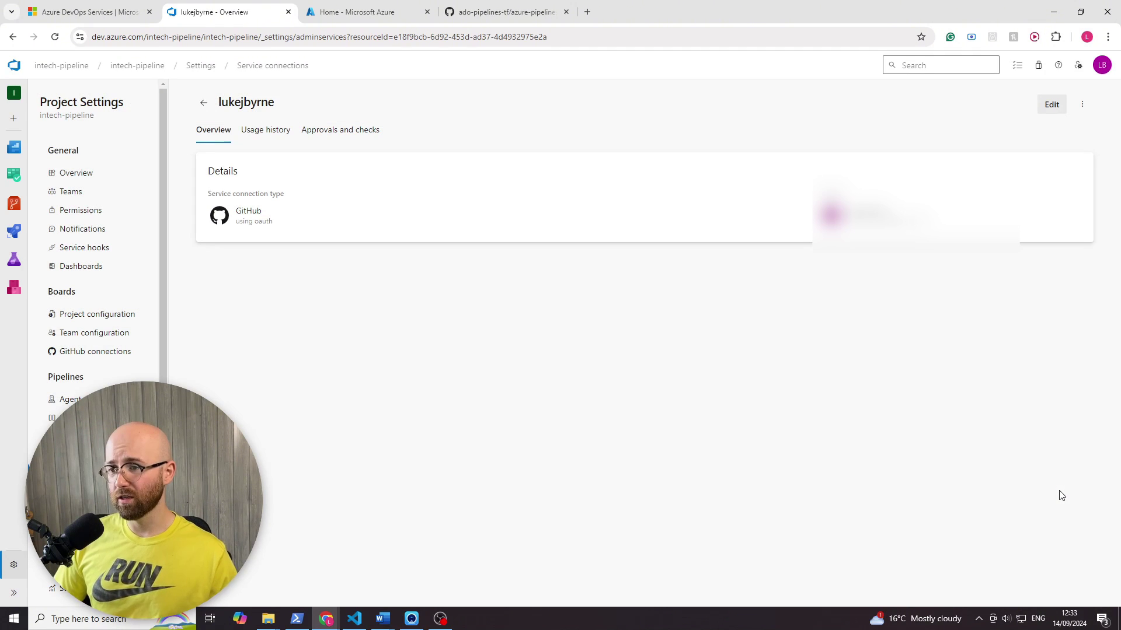
click(204, 102)
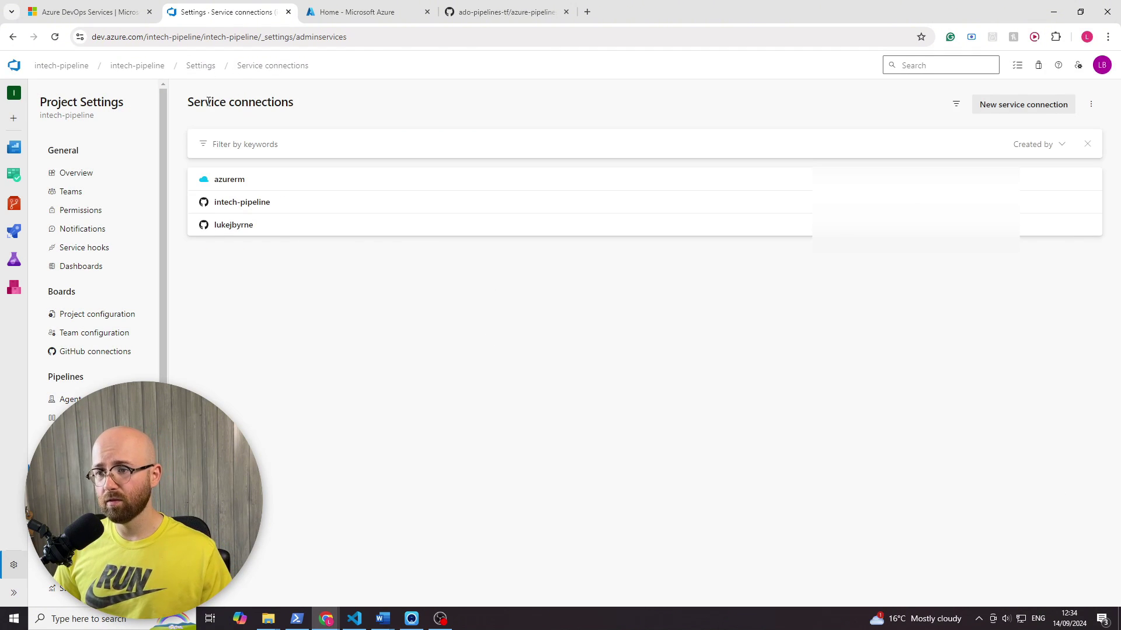
click(220, 185)
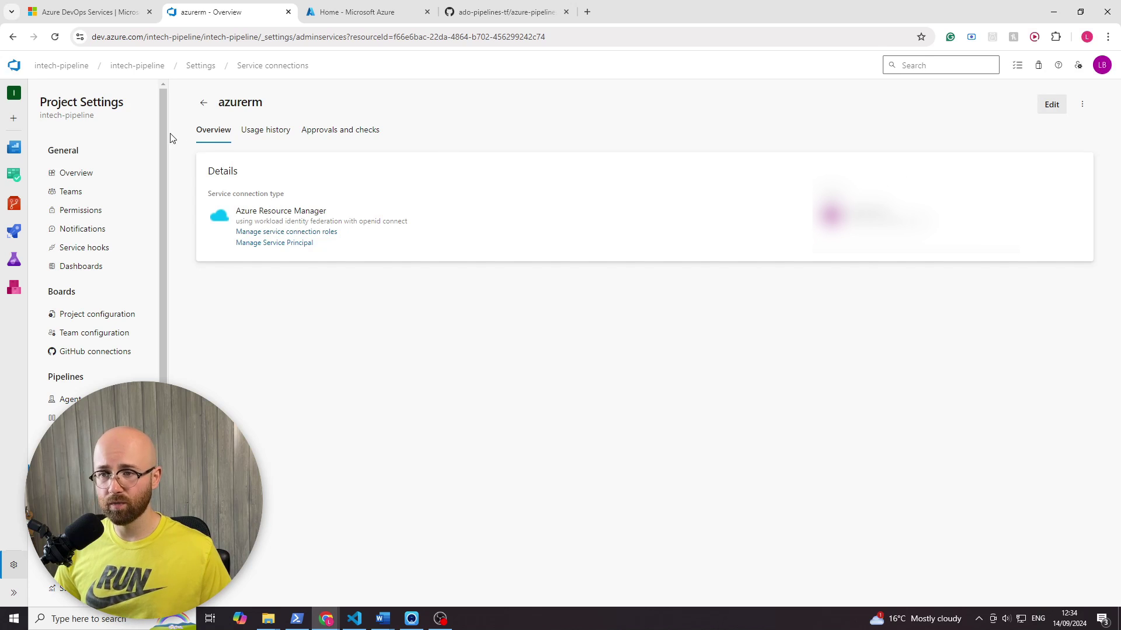
Step: Open the list of agents for the Default agent pool in the project settings
click(93, 473)
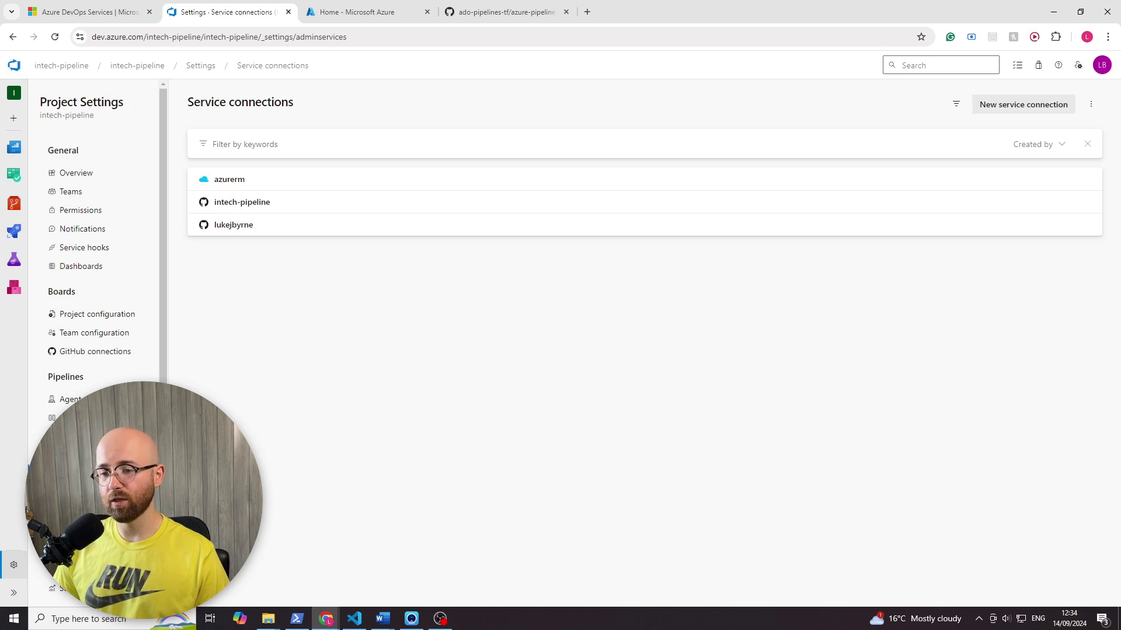
click(70, 400)
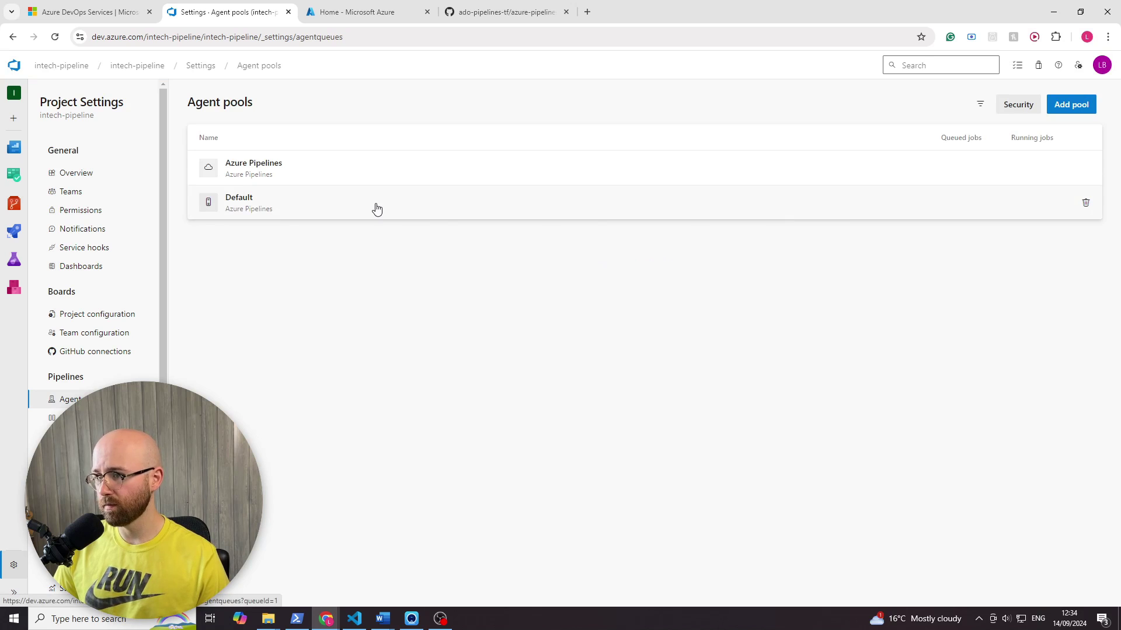
click(376, 209)
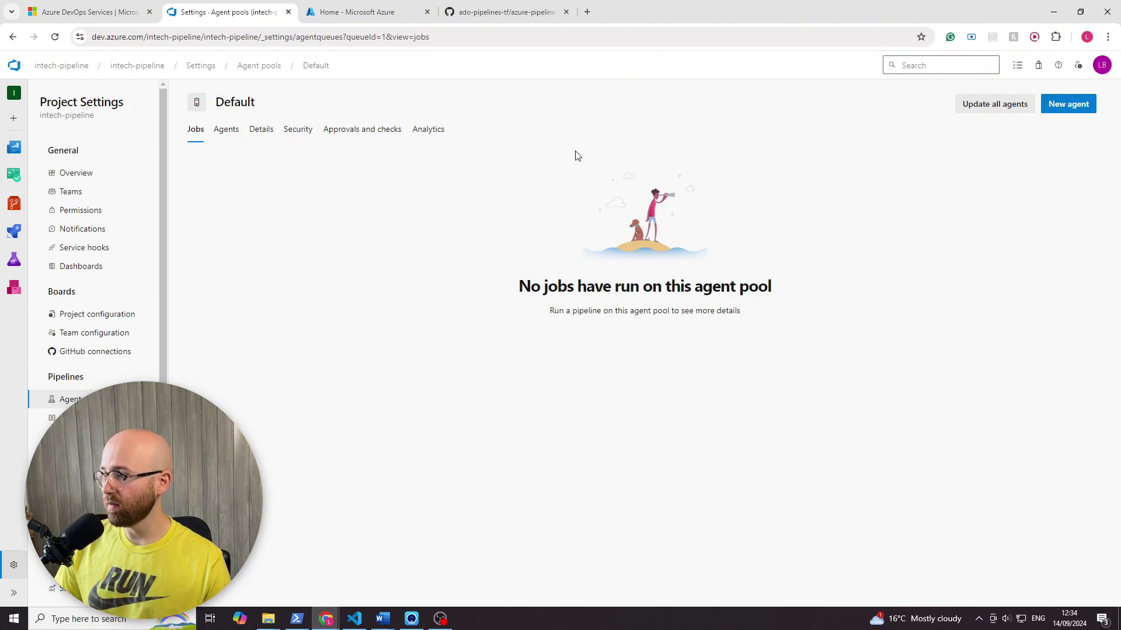
click(224, 124)
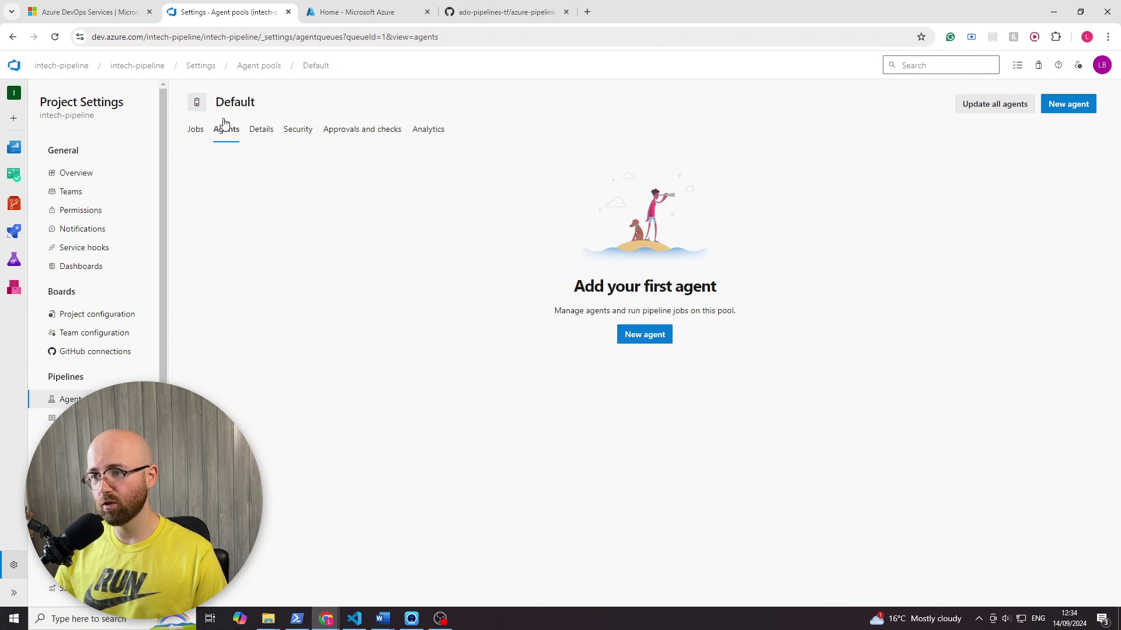
Step: Download the Windows x64 agent for the Default pool and review its create, configure and run instructions
click(1072, 105)
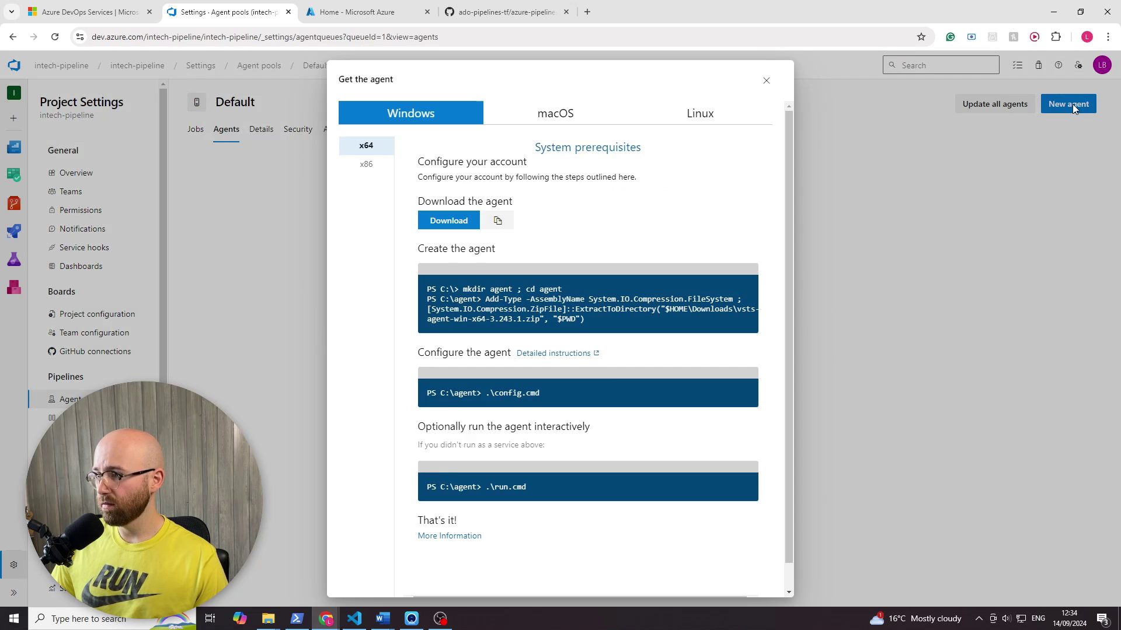
click(455, 220)
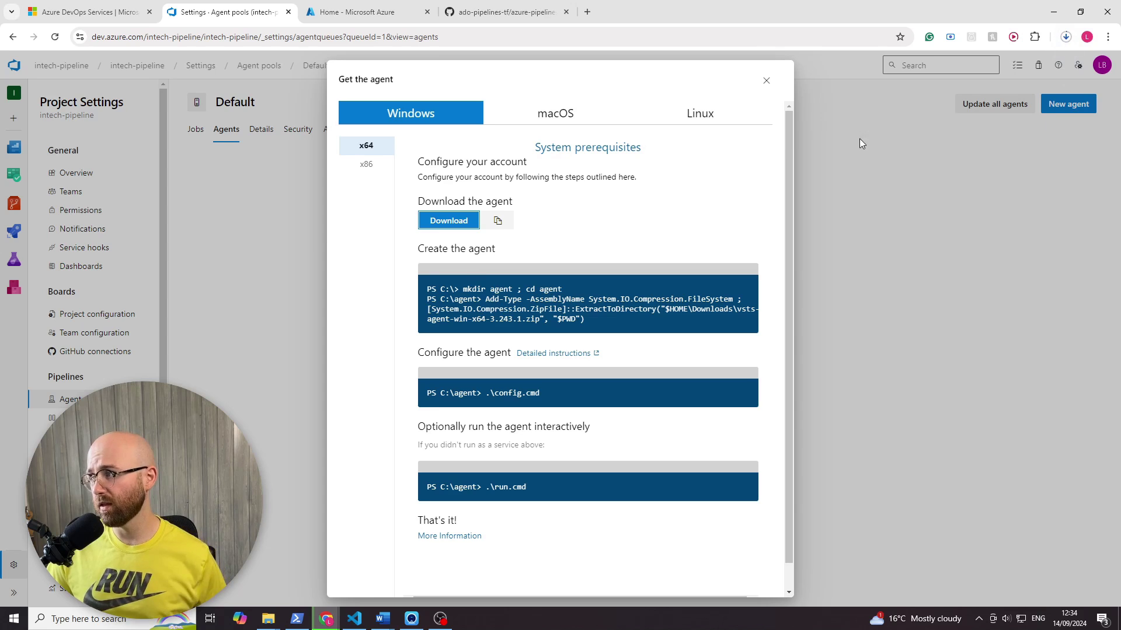
click(1066, 37)
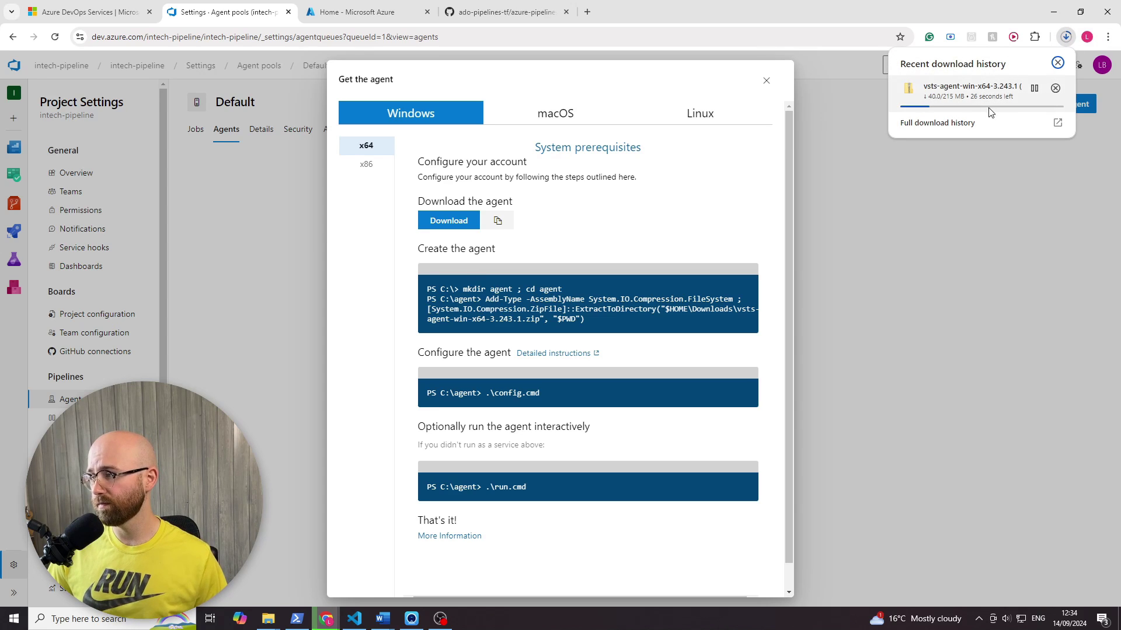
click(685, 209)
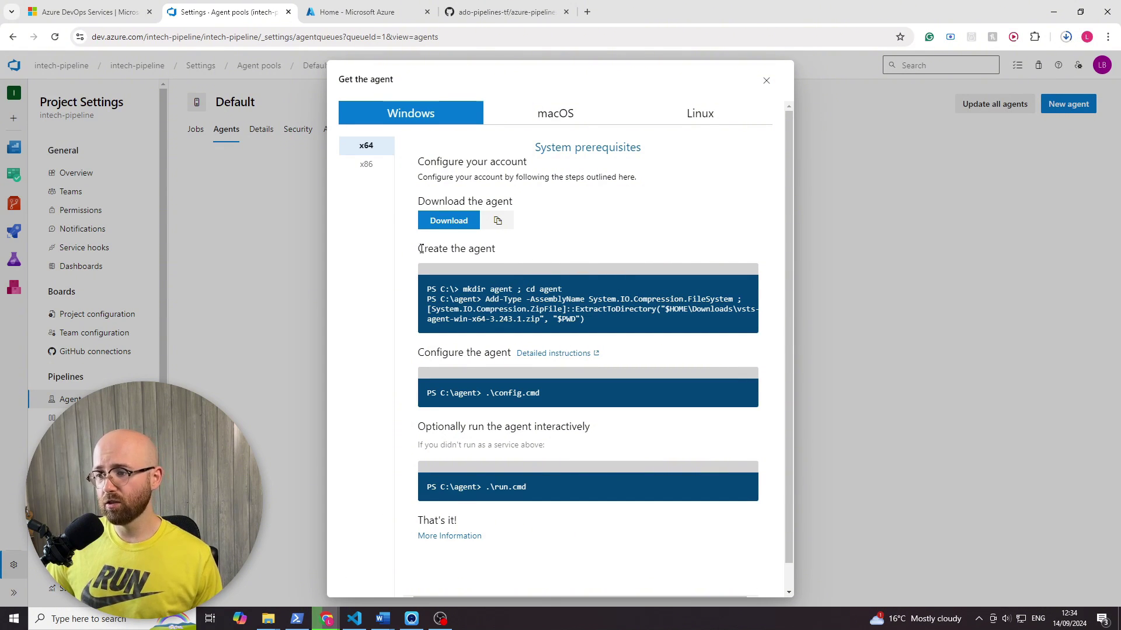
drag(421, 249, 543, 545)
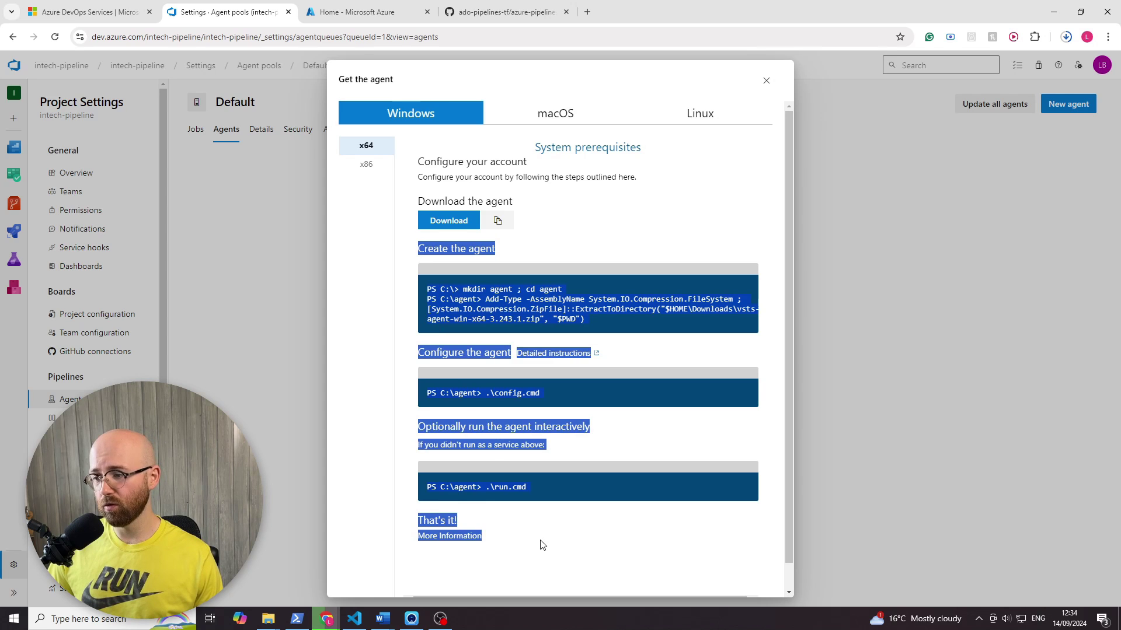
click(635, 540)
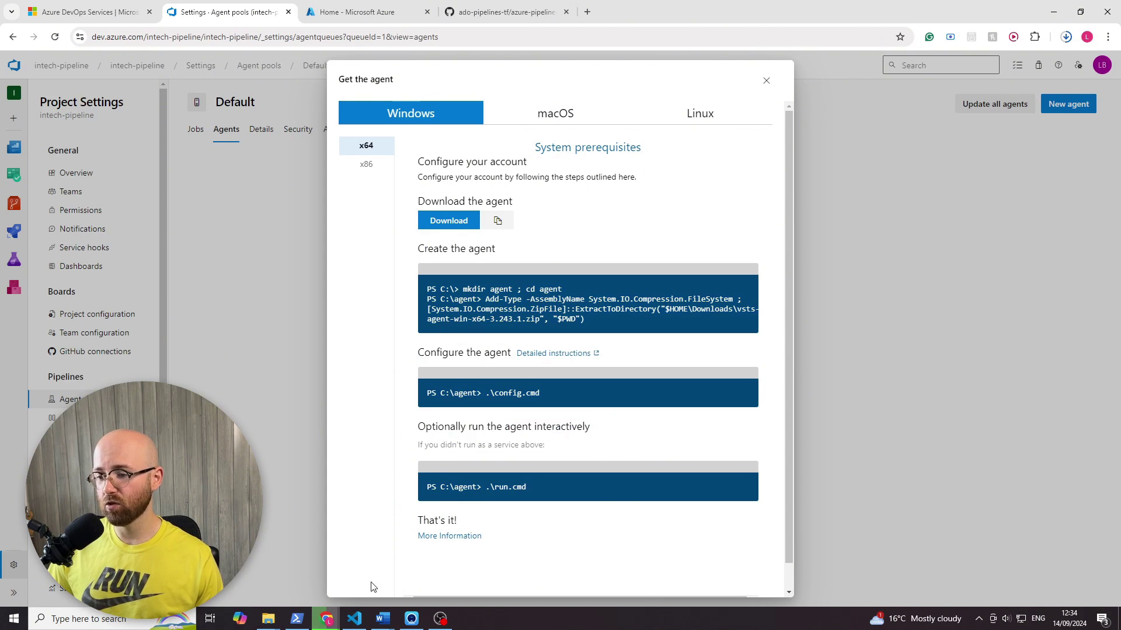
Step: Open a Windows PowerShell window as administrator and move it aside
click(296, 619)
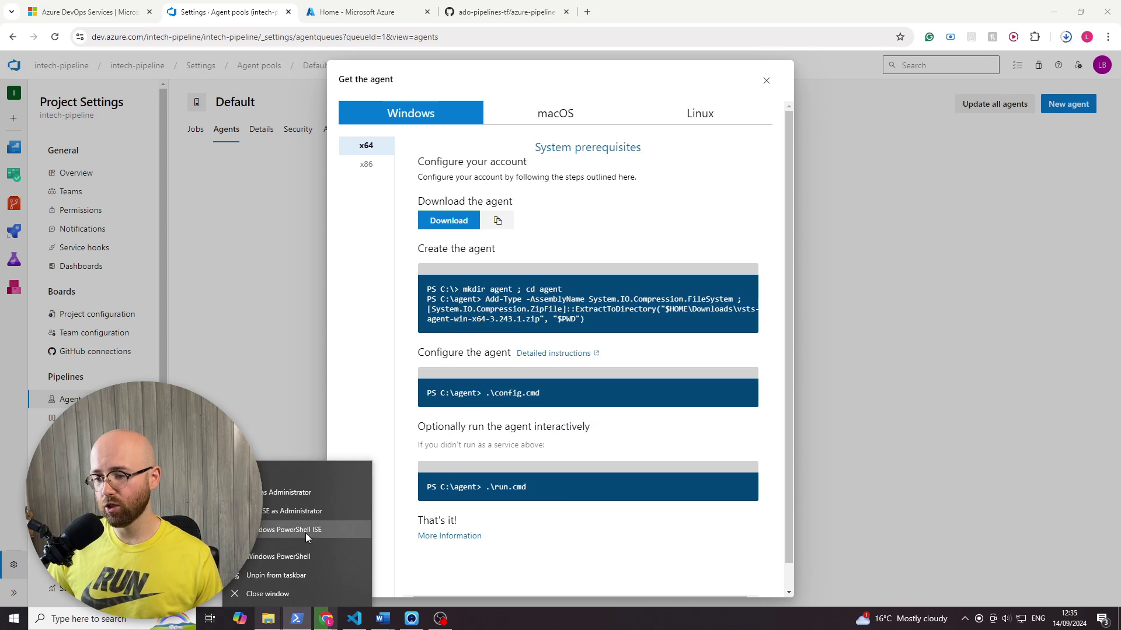
click(313, 496)
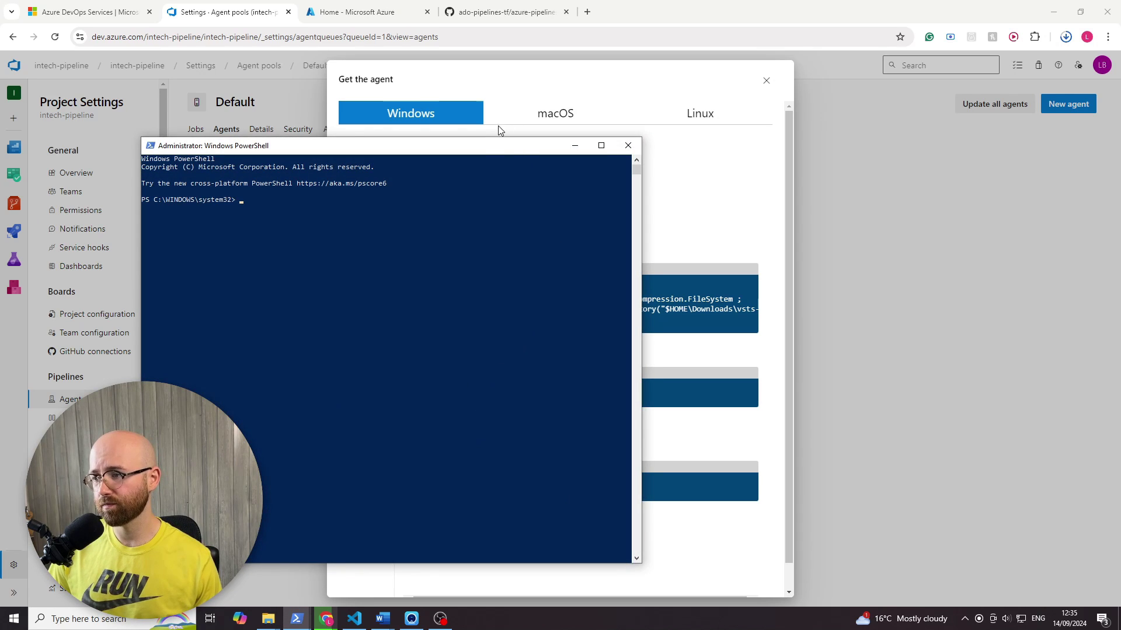
drag(484, 150, 388, 120)
Step: Copy the "mkdir agent ; cd agent" command from the agent instructions and place the administrator PowerShell window beside them
click(663, 234)
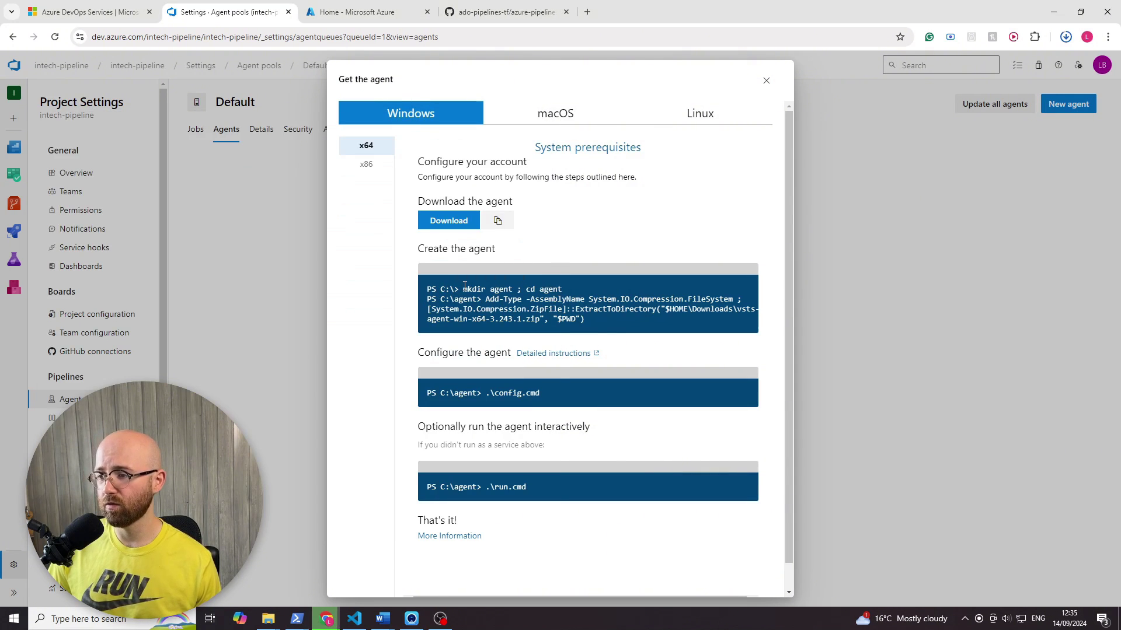
right_click(552, 291)
click(569, 296)
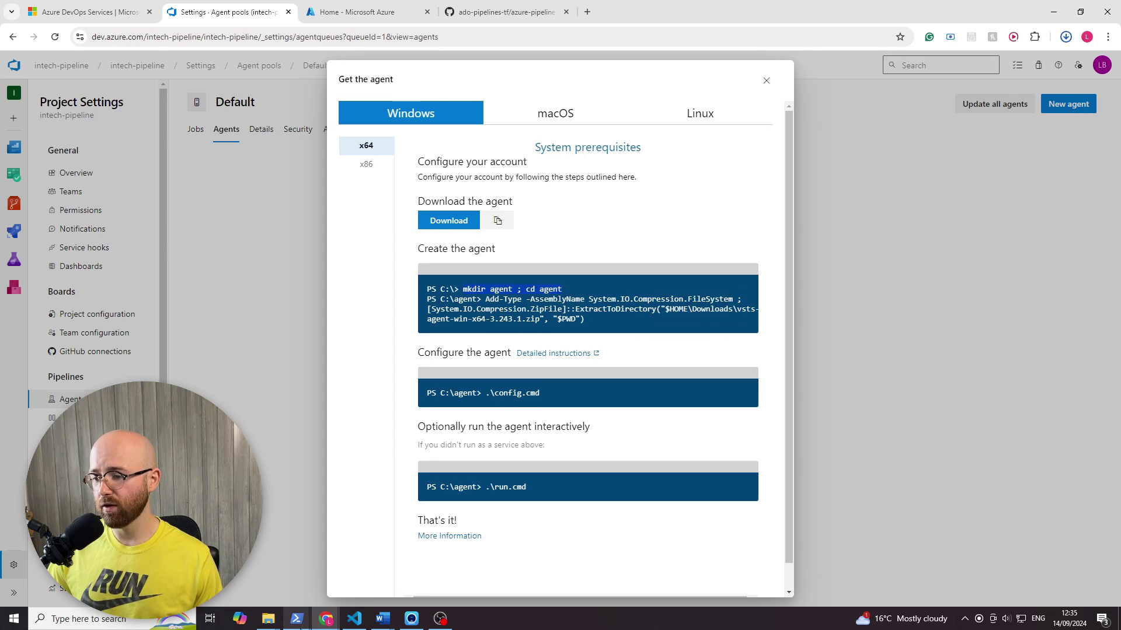
mouse_move(297, 619)
click(316, 582)
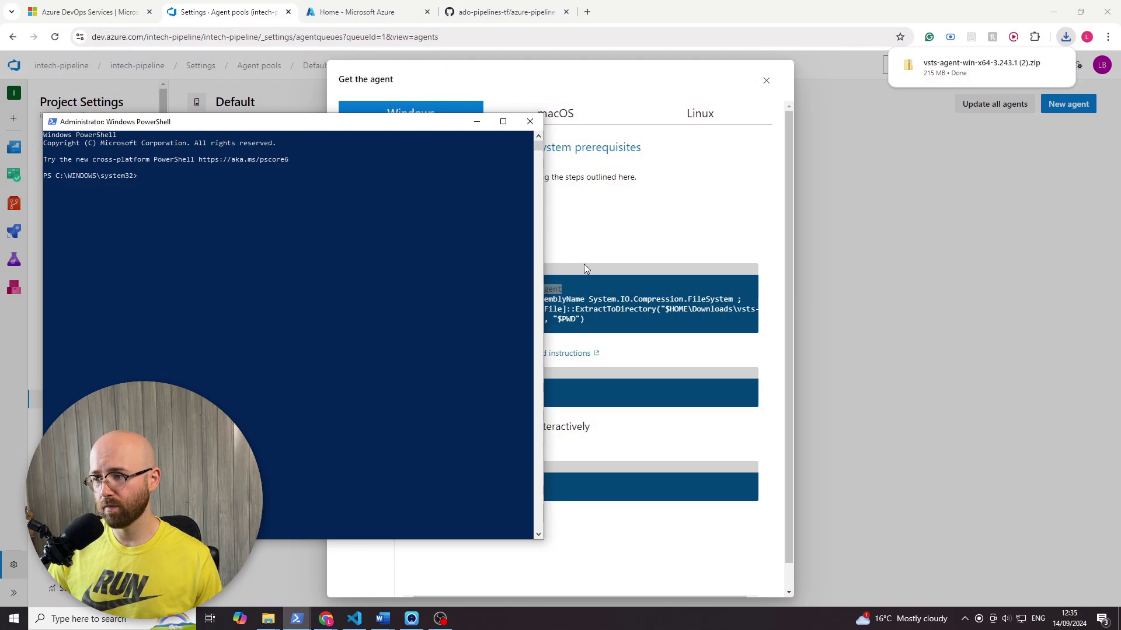
drag(448, 124, 969, 154)
click(853, 304)
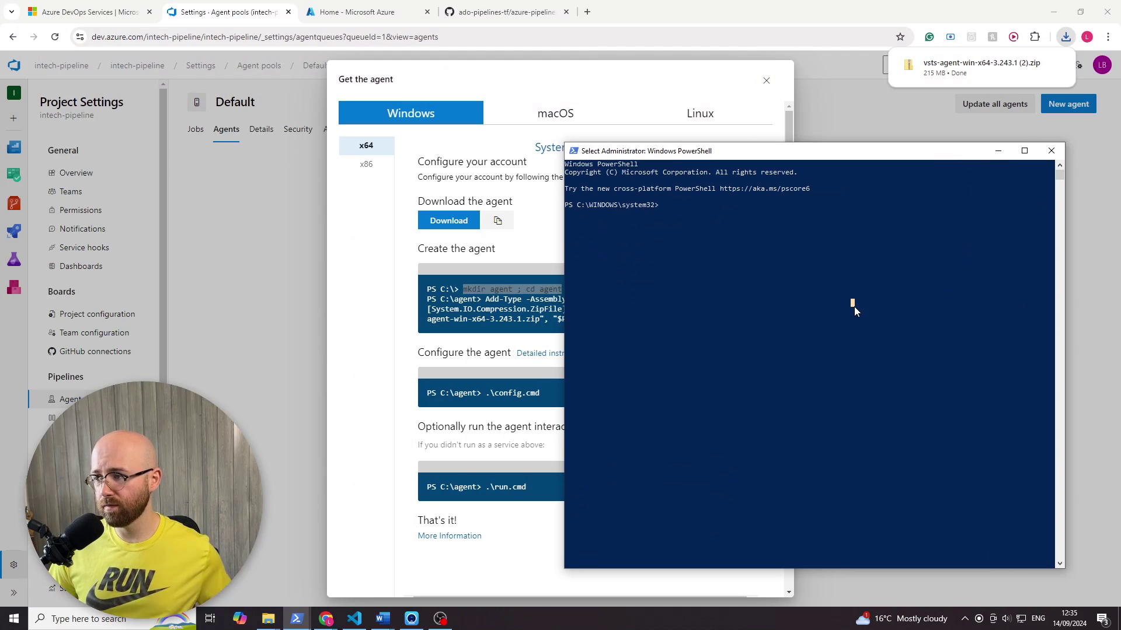
Step: Change to the C:\ root with "cd ../.." and run "mkdir agent ; cd agent" in PowerShell
text(cd ..)
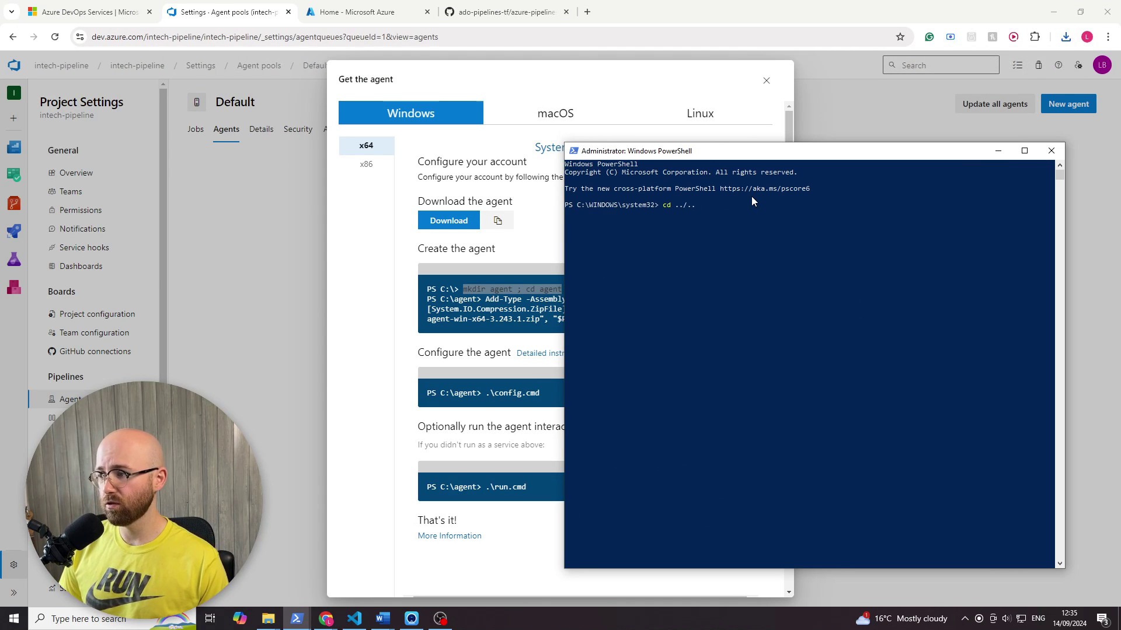
text(/..)
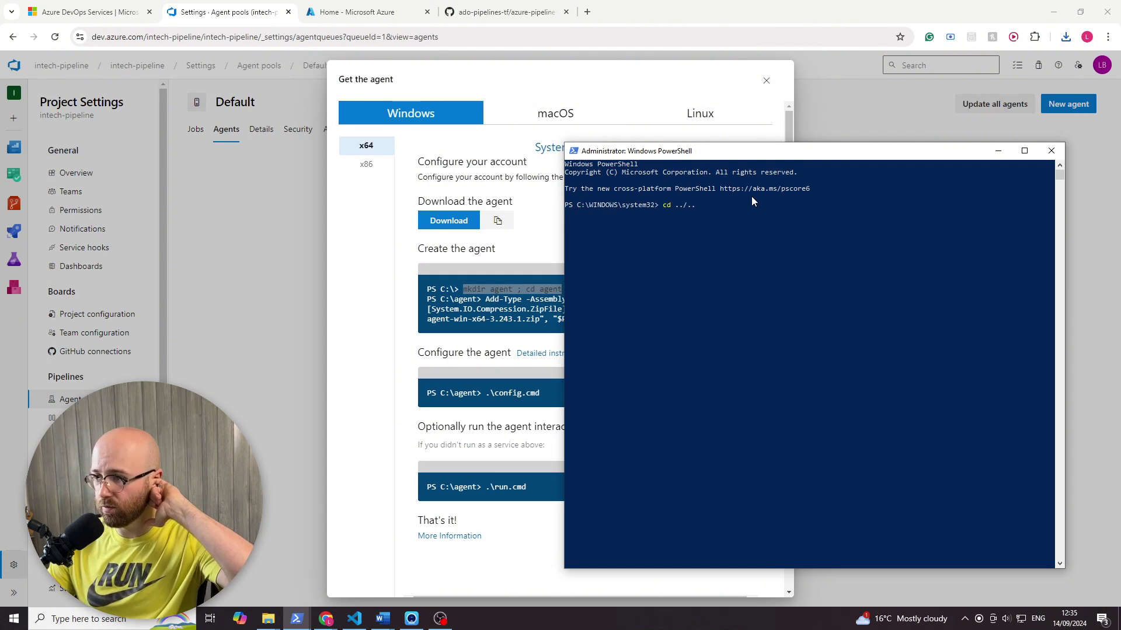
key(Return)
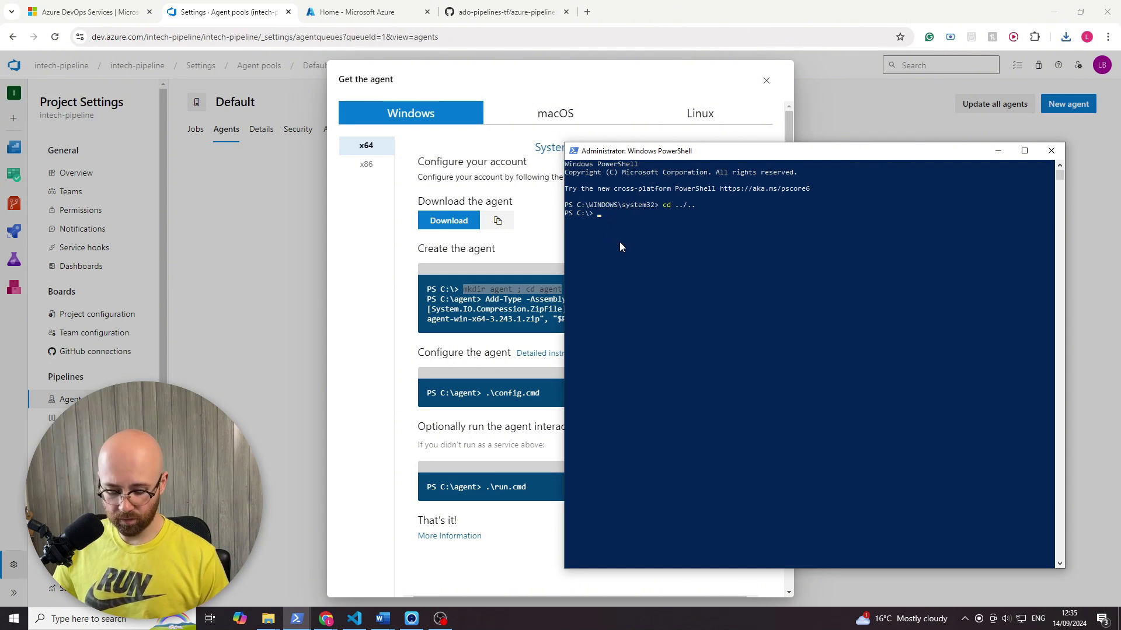
key(ctrl+v)
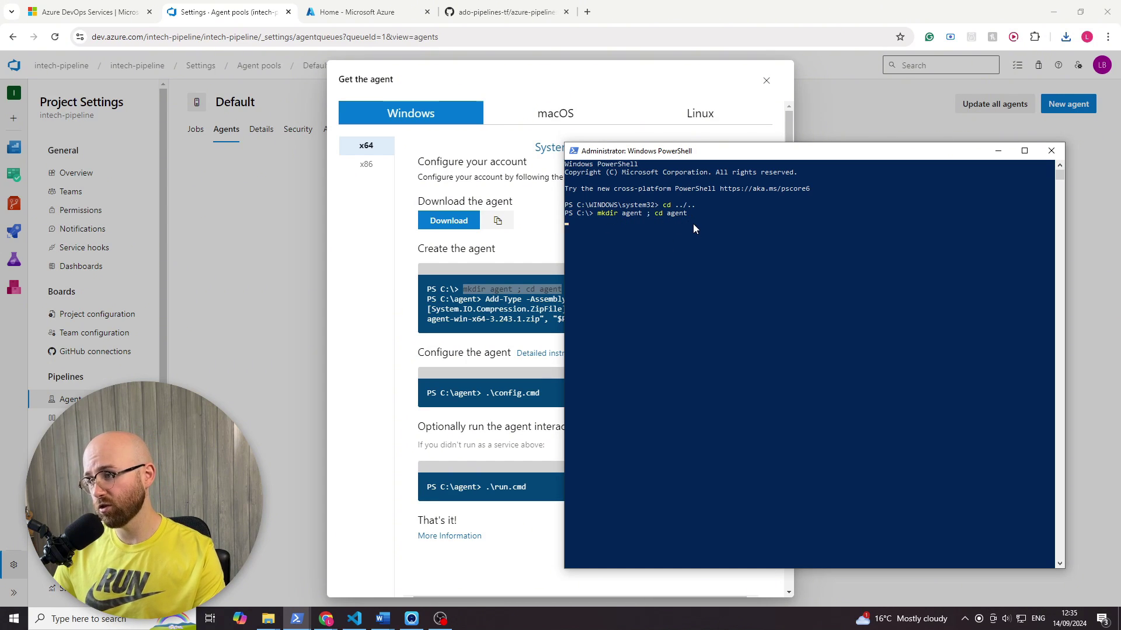
key(Return)
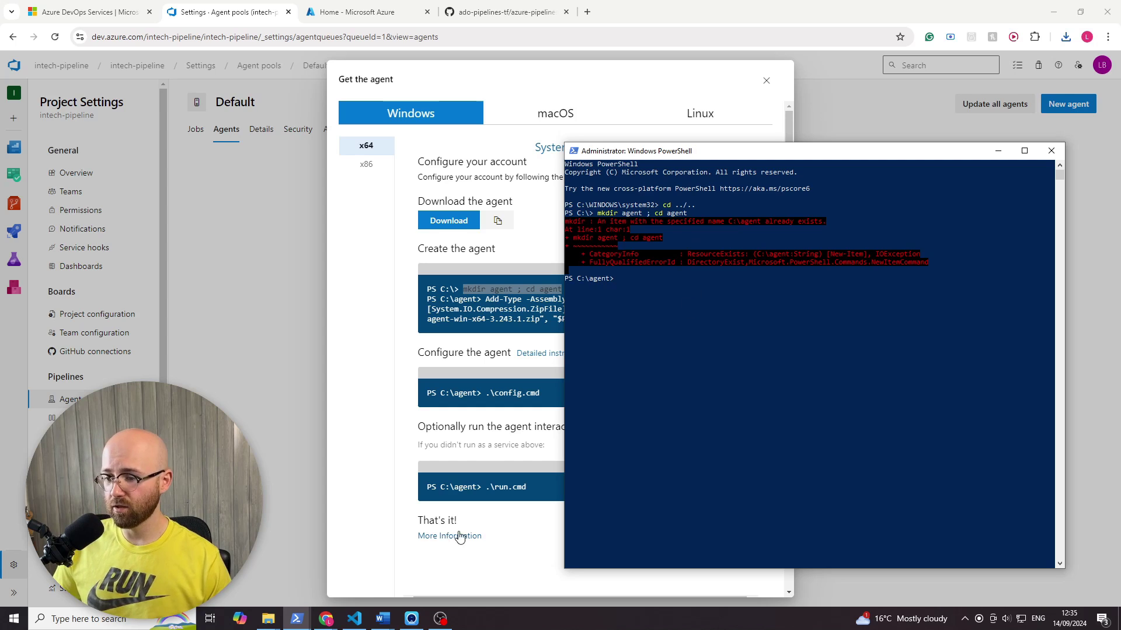
Step: Browse to Local Disk (C:) in File Explorer and try to delete the existing agent folder
click(268, 619)
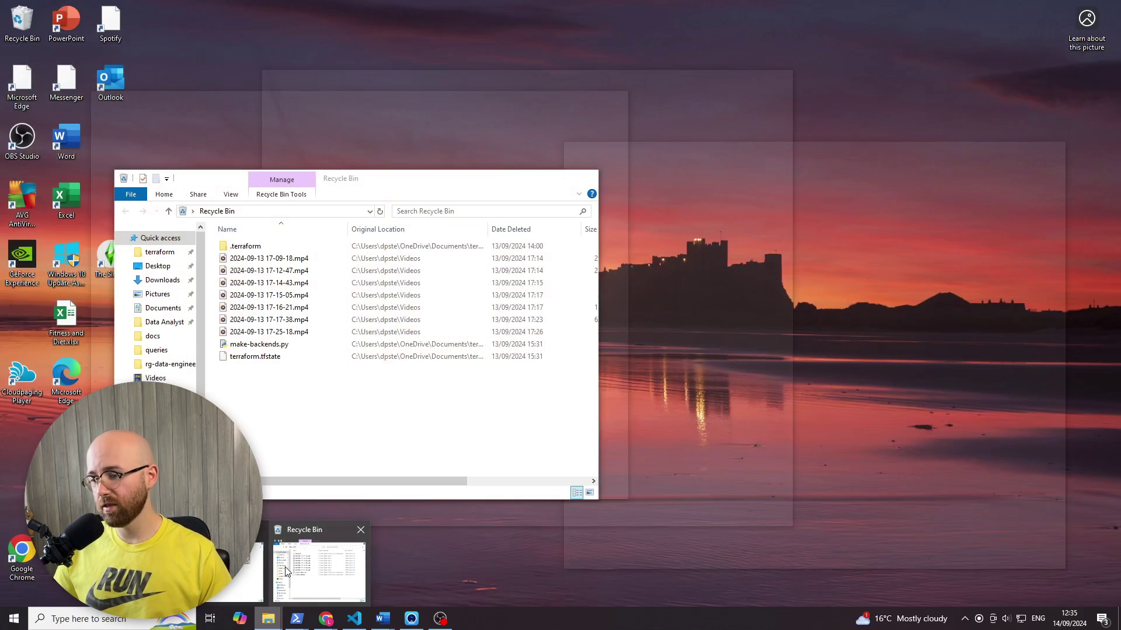
click(286, 566)
drag(393, 186, 312, 115)
click(88, 325)
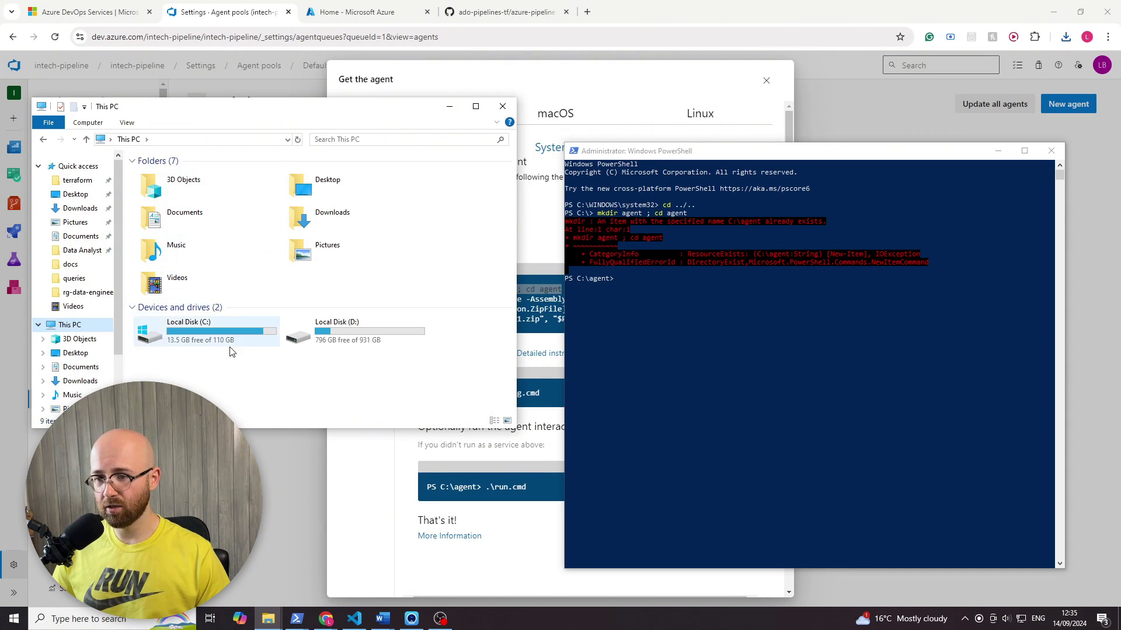
double_click(243, 328)
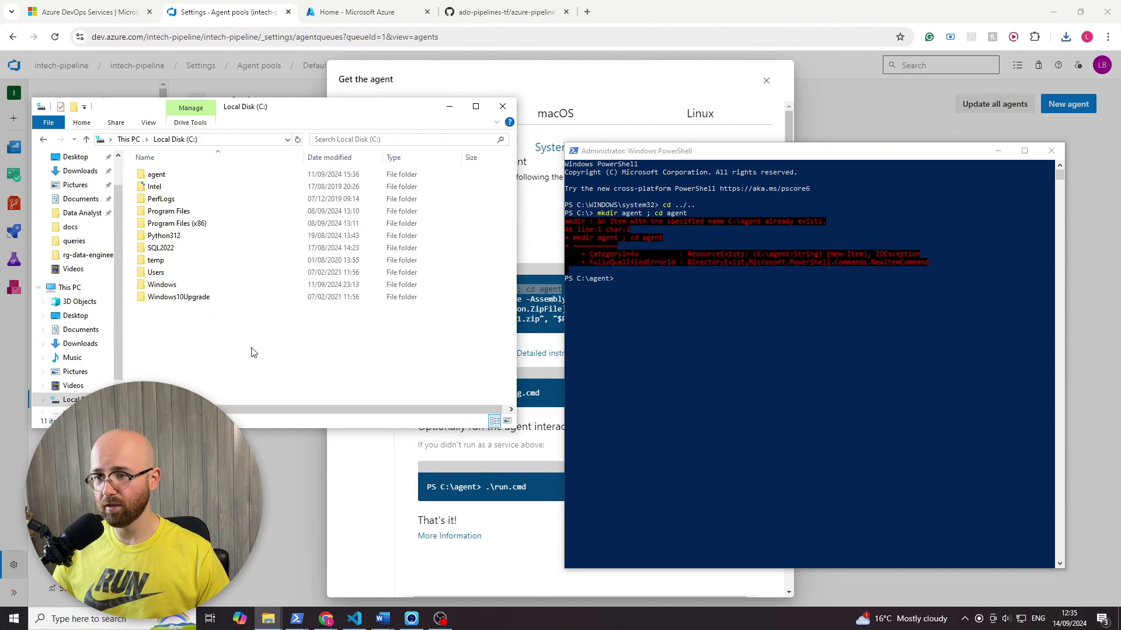
right_click(188, 174)
click(266, 393)
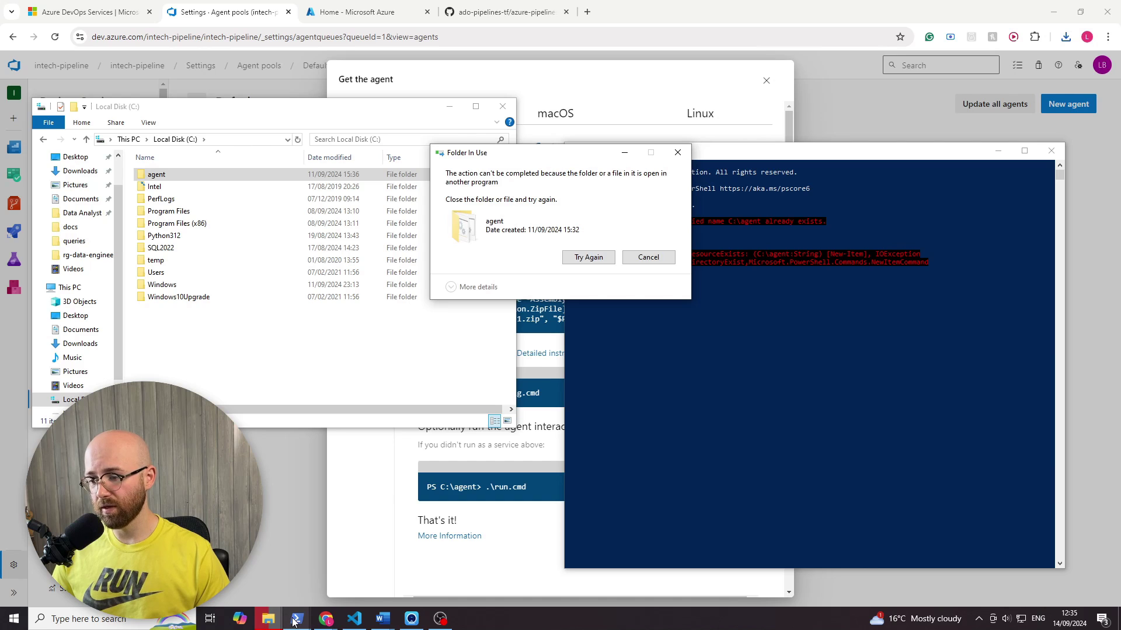
Step: Close the old PowerShell window running the previous agent and retry deleting the C:\agent folder
mouse_move(297, 618)
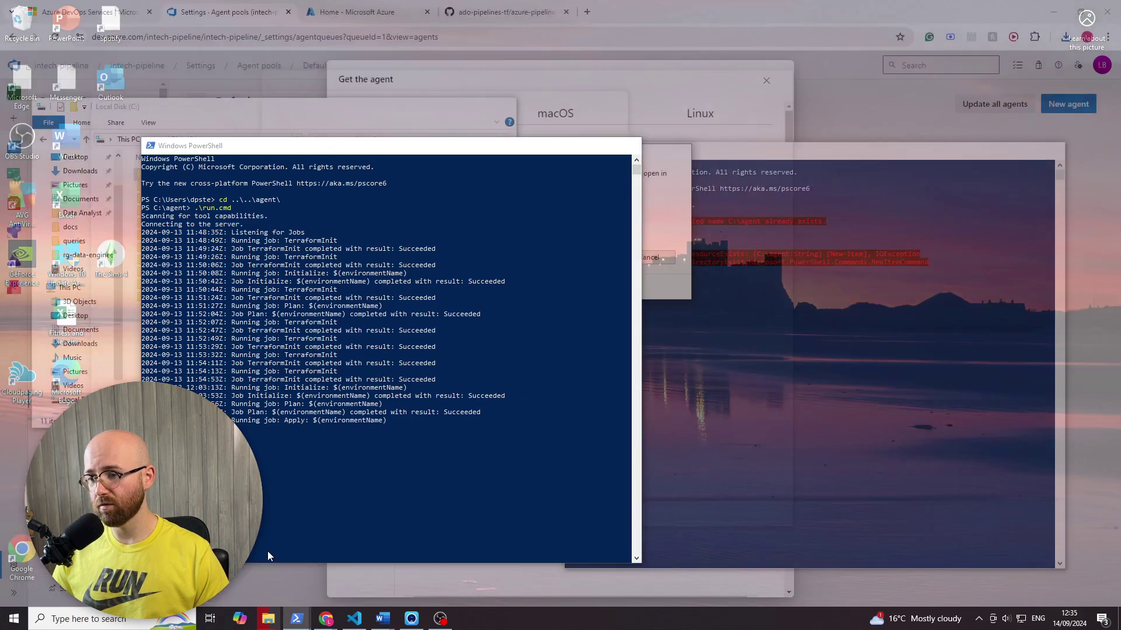
click(268, 551)
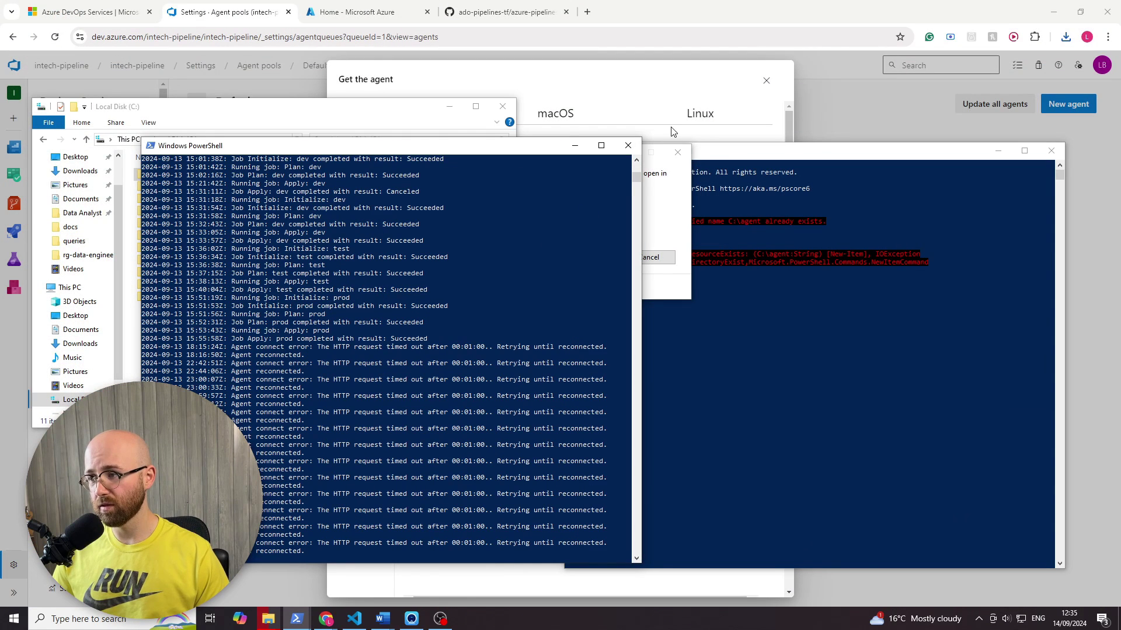
click(628, 145)
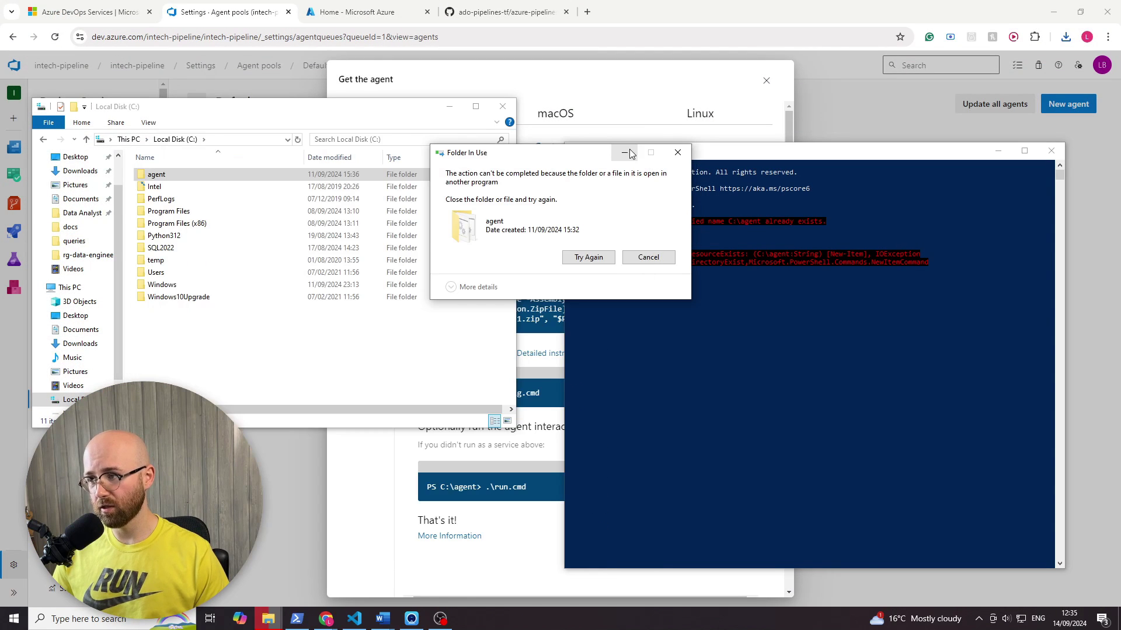
click(605, 258)
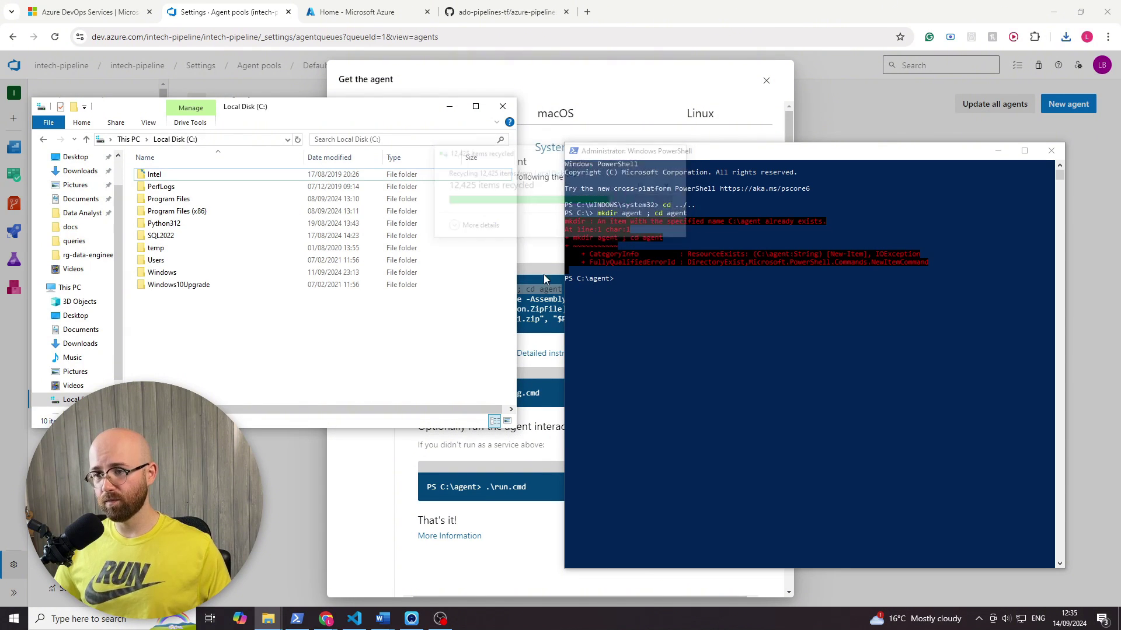
Step: Run "mkdir agent ; cd agent" again in PowerShell, then return to the Create the agent instructions for the Add-Type command
click(642, 323)
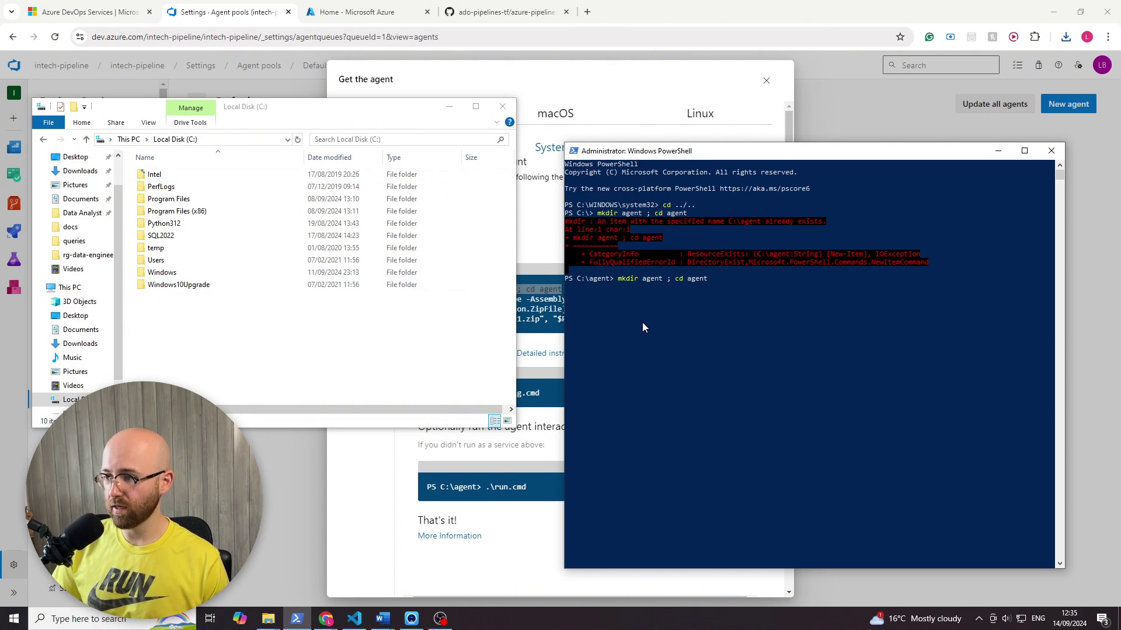
key(Return)
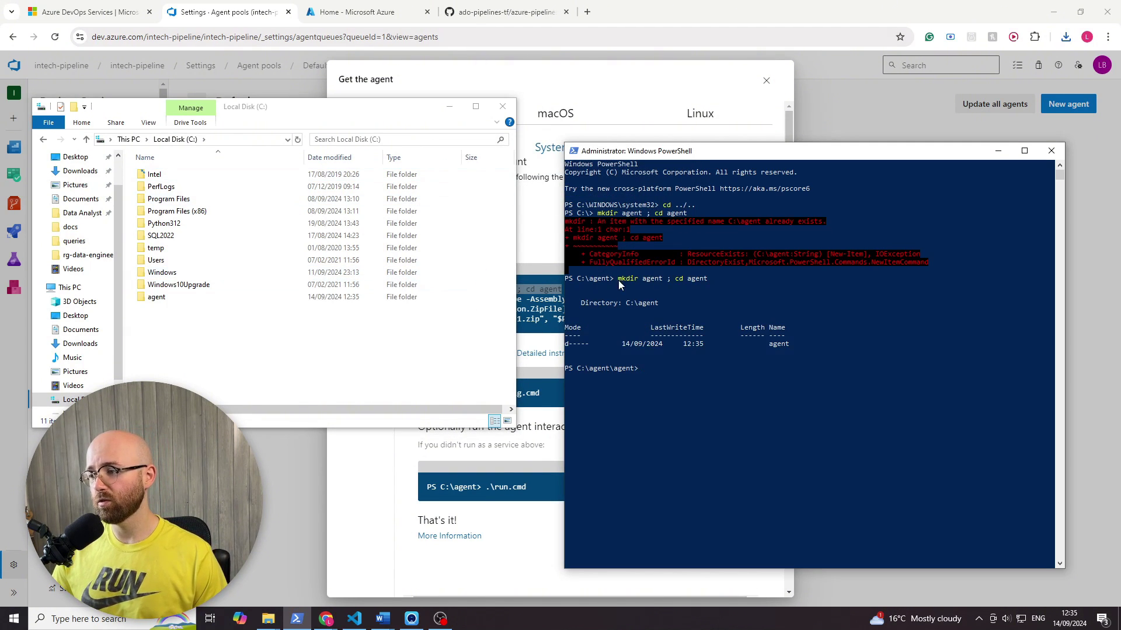
click(507, 78)
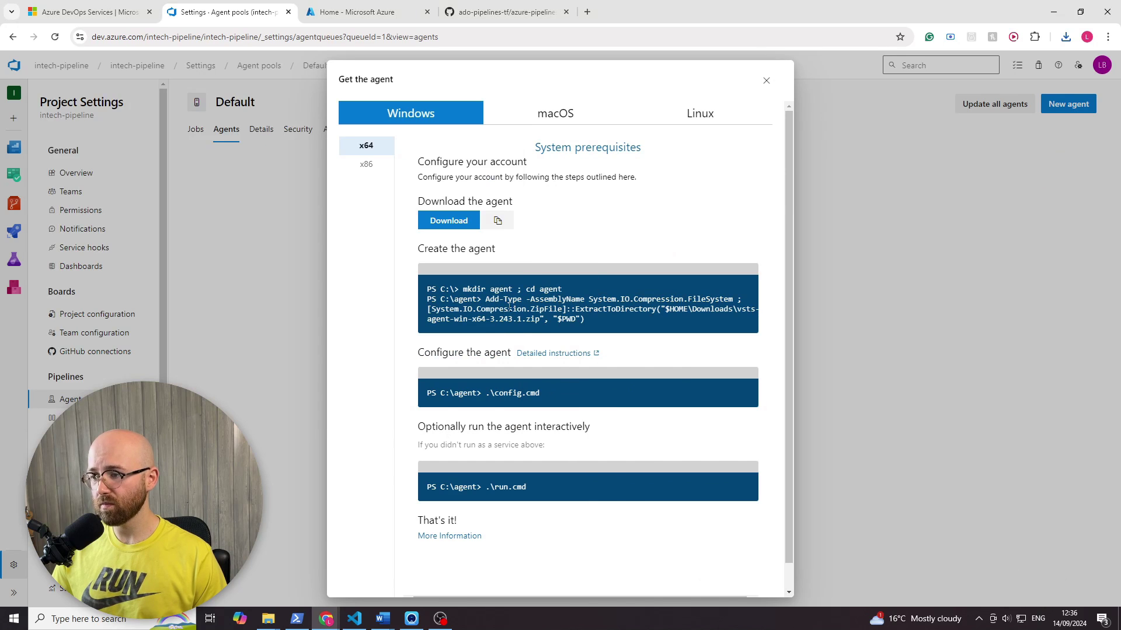
right_click(549, 301)
click(564, 315)
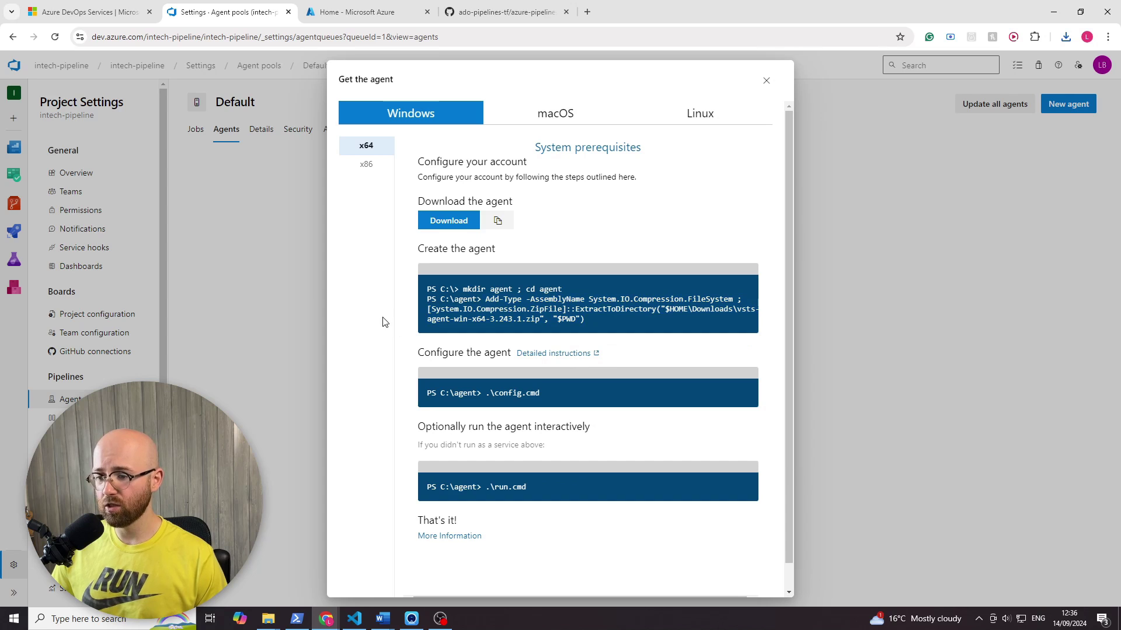
Step: List the nested agent folder's contents in PowerShell with "ls" and move up to C:\agent with "cd .."
click(297, 618)
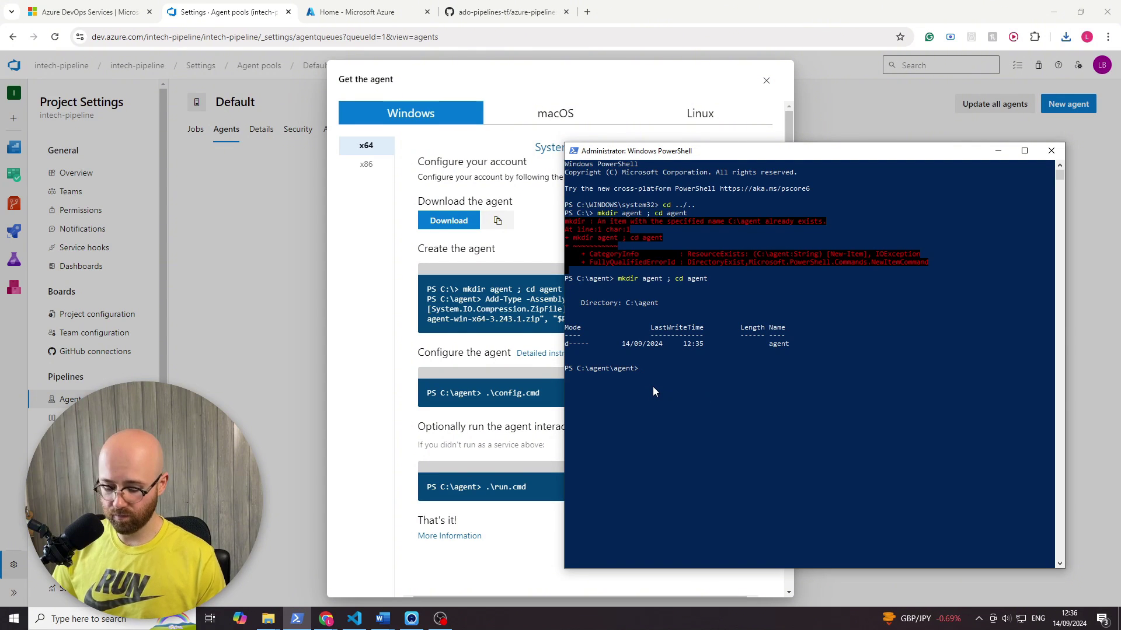
text(ls)
key(Return)
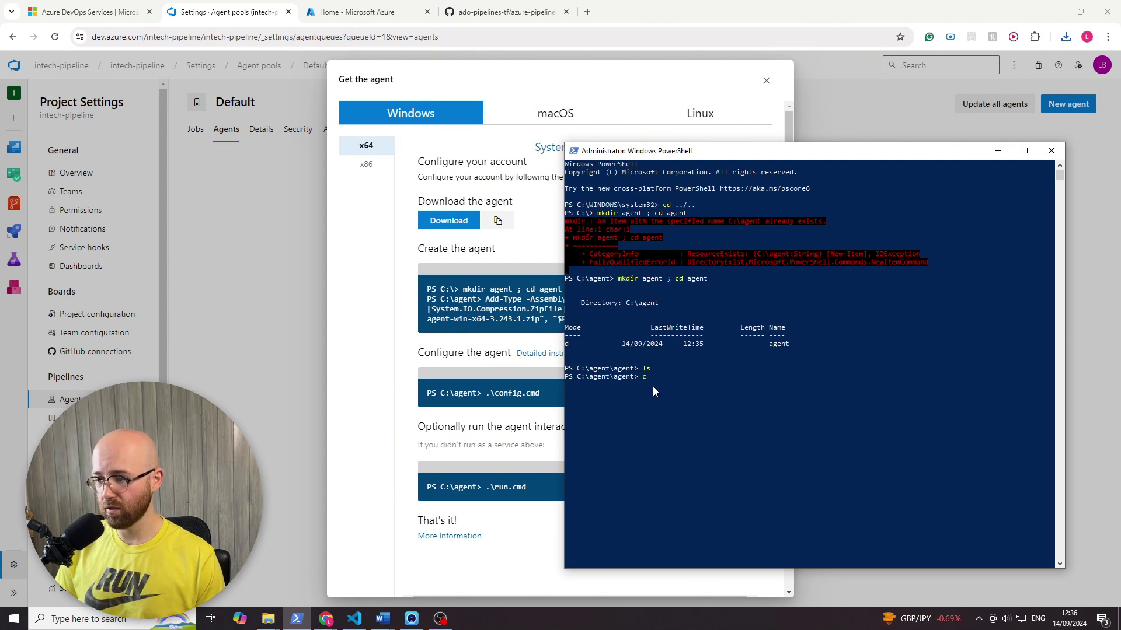
text(cd ..)
key(Return)
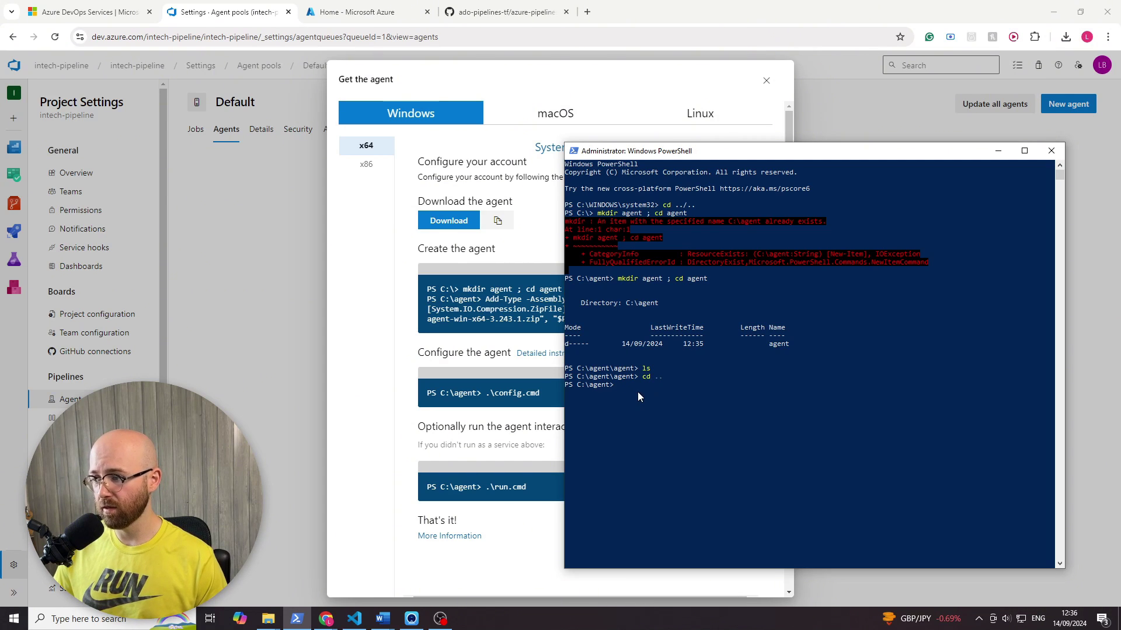
Step: Copy the Add-Type ExtractToDirectory command and run it in C:\agent to extract vsts-agent-win-x64-3.243.1.zip
click(476, 294)
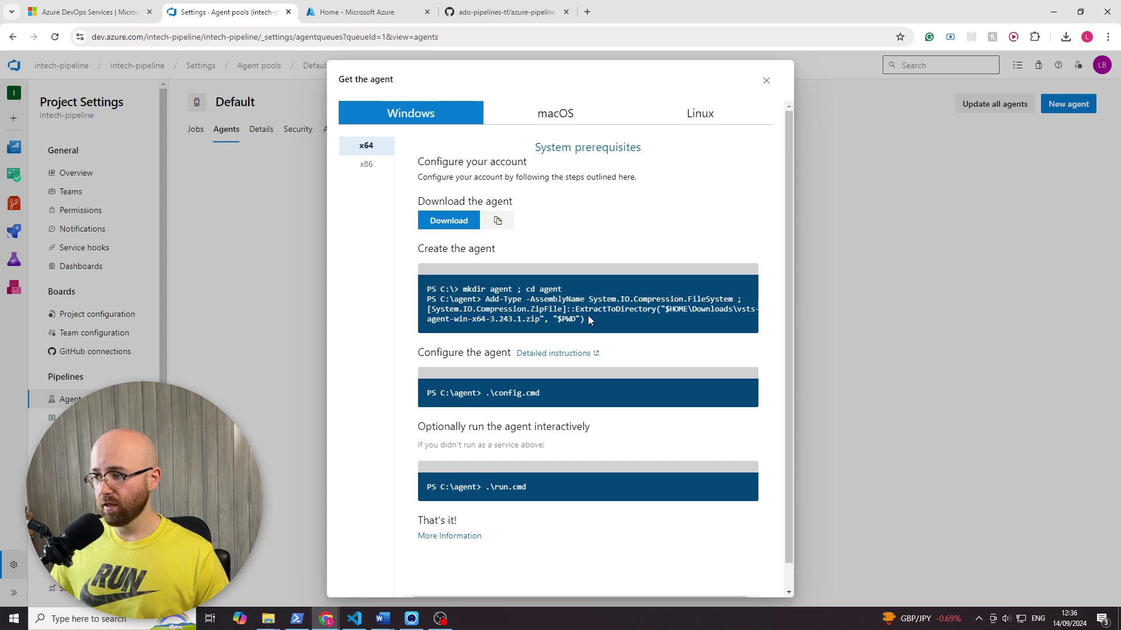
drag(589, 320, 488, 309)
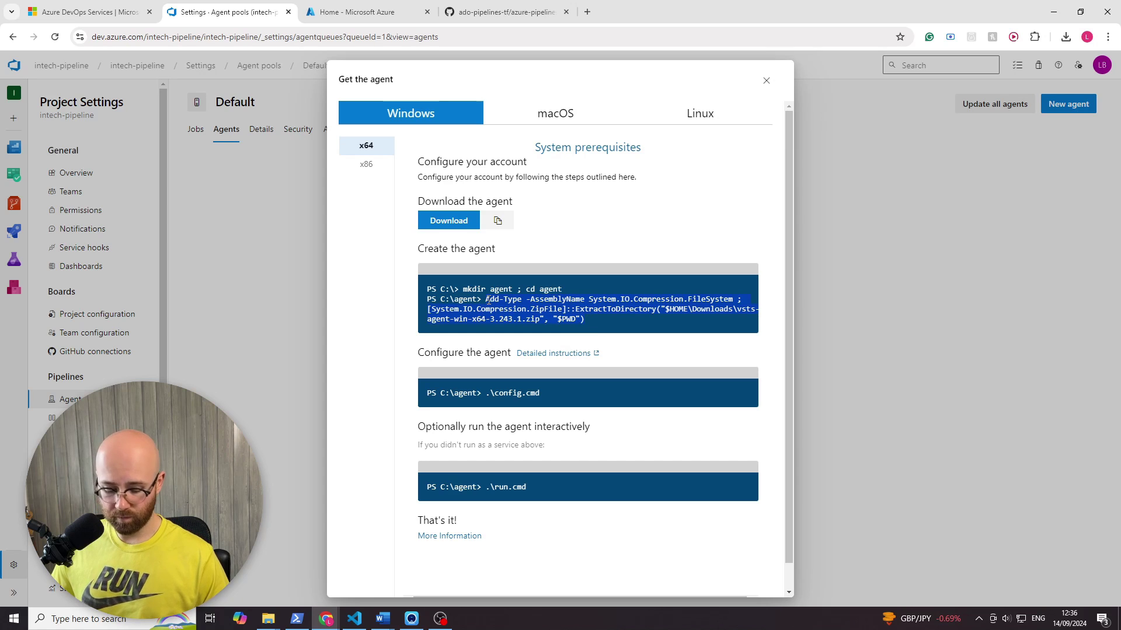
right_click(490, 302)
click(513, 311)
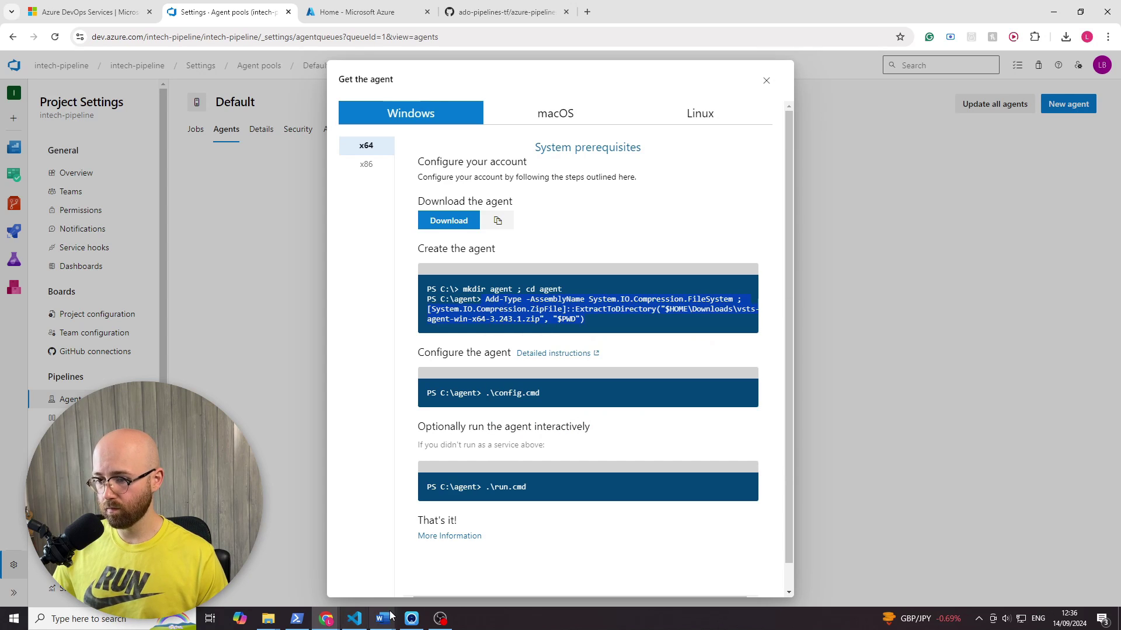
click(297, 620)
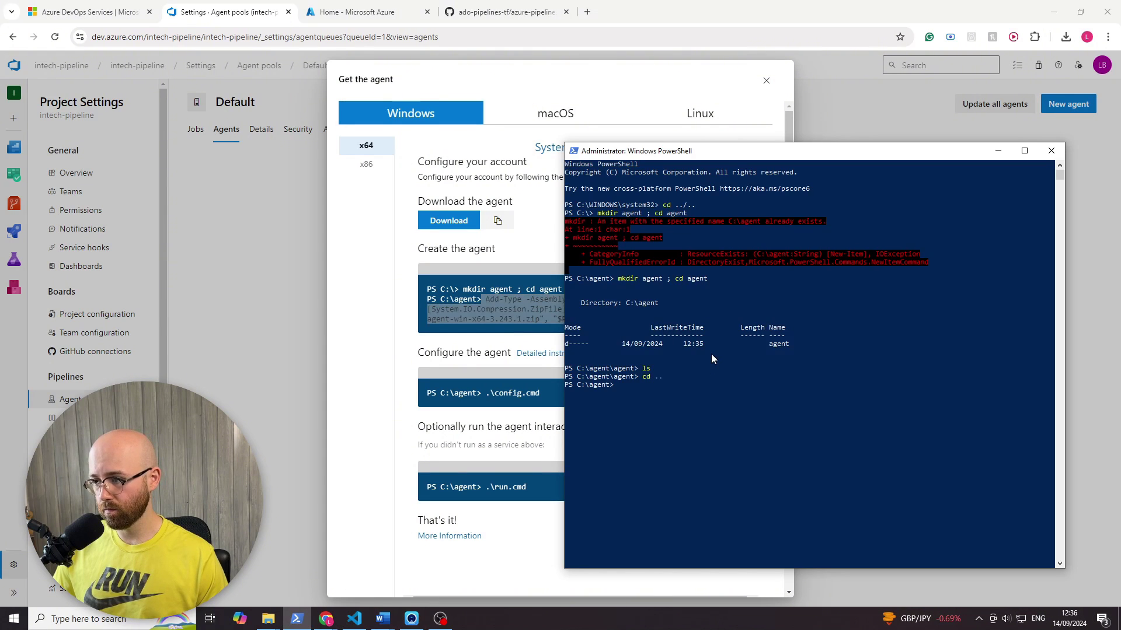
key(ctrl+v)
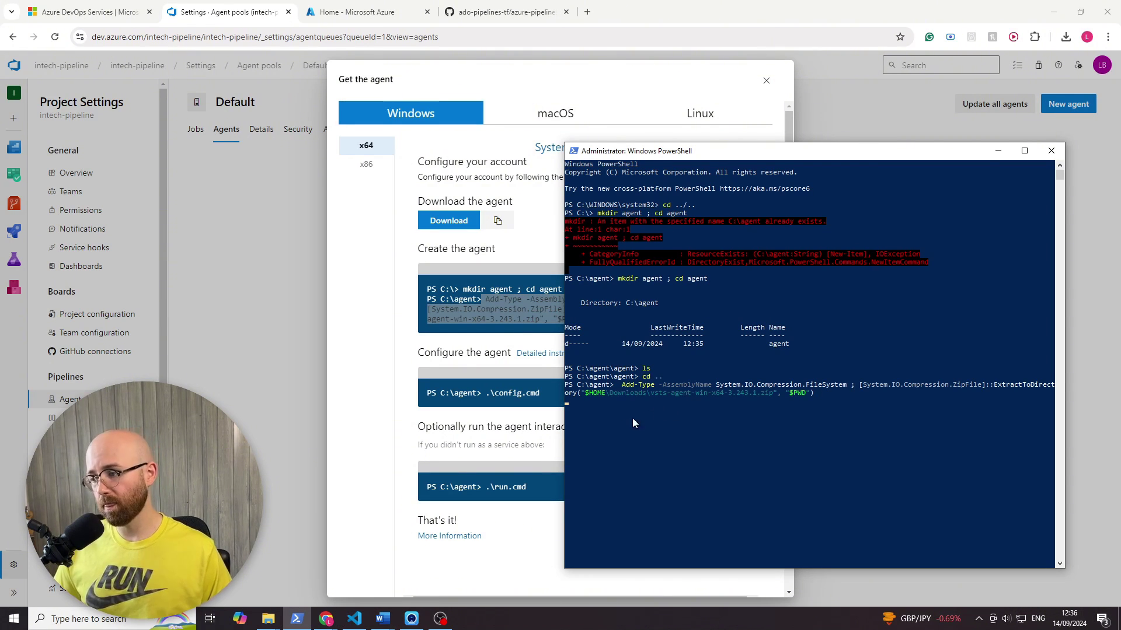
Step: Open C:\agent in File Explorer and delete the nested agent subfolder
click(268, 618)
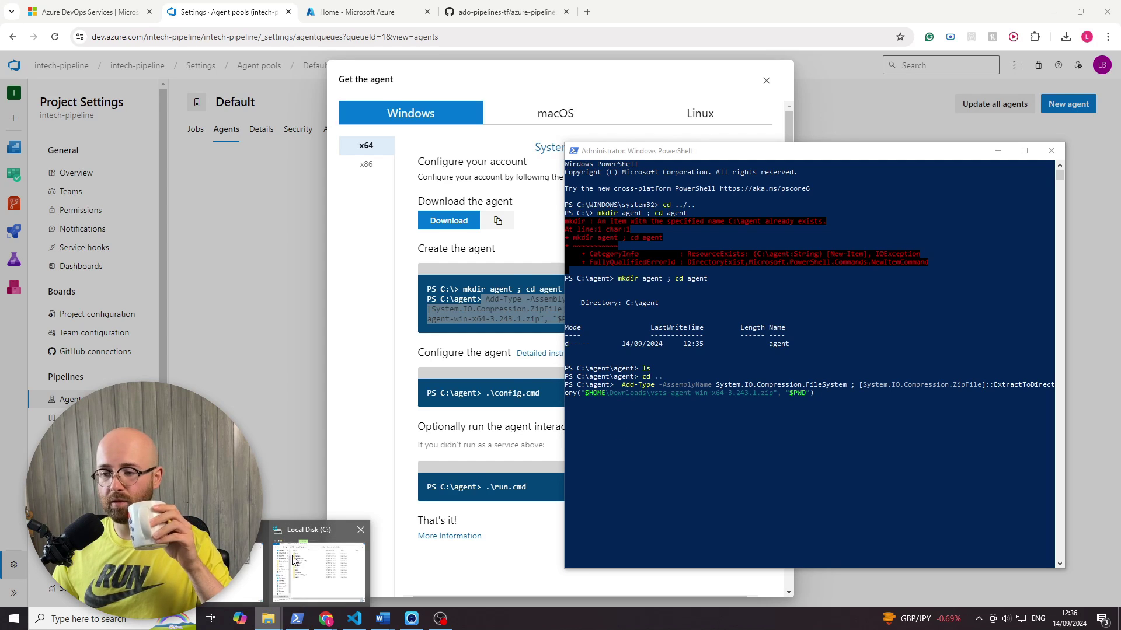
click(285, 570)
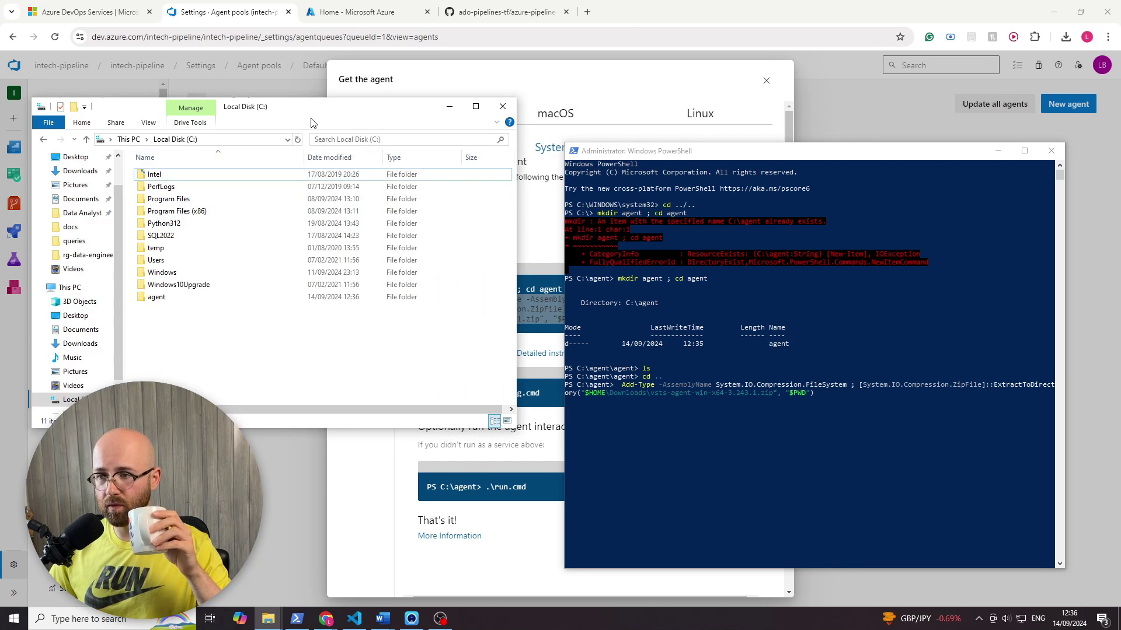
double_click(199, 297)
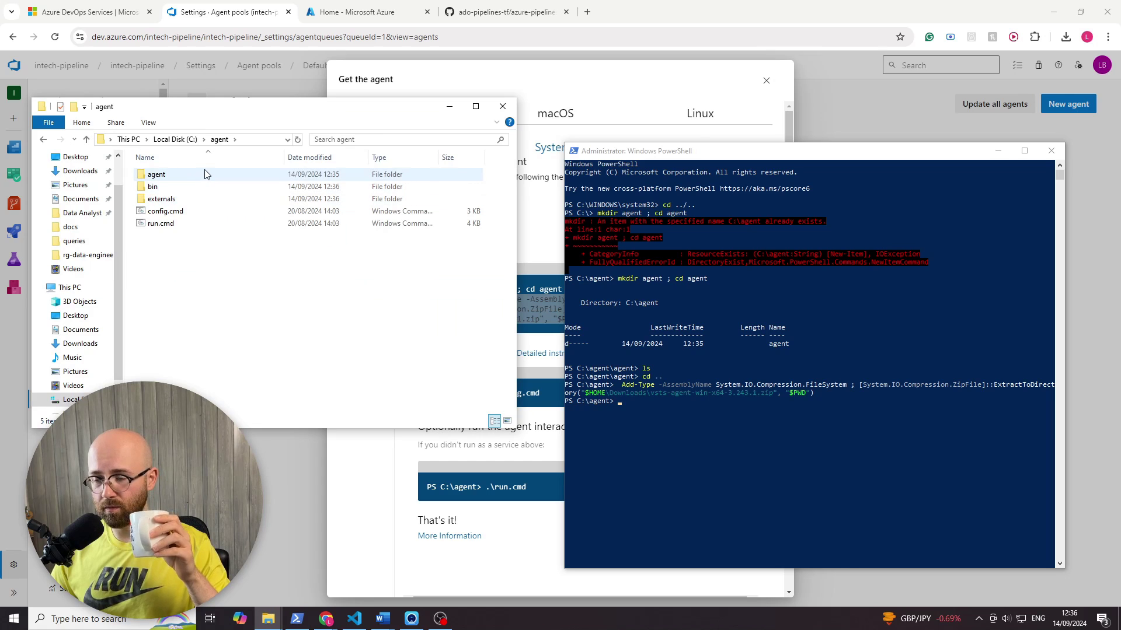
right_click(205, 173)
click(264, 390)
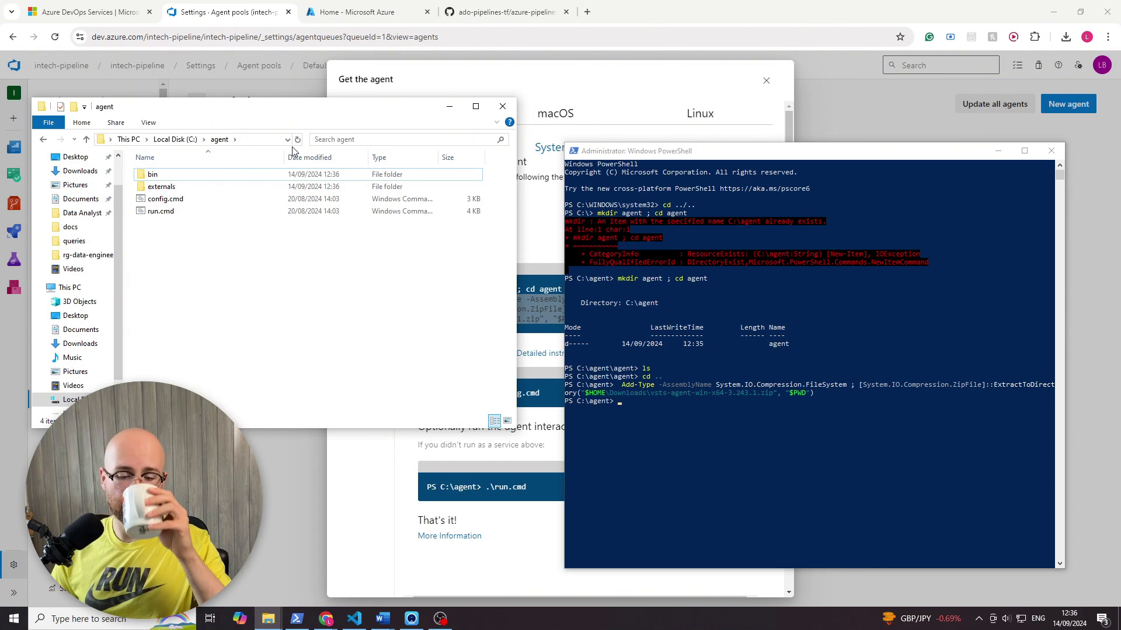
Step: Check the extracted bin folder inside C:\agent, then return to the Configure the agent instructions in Azure DevOps
double_click(302, 177)
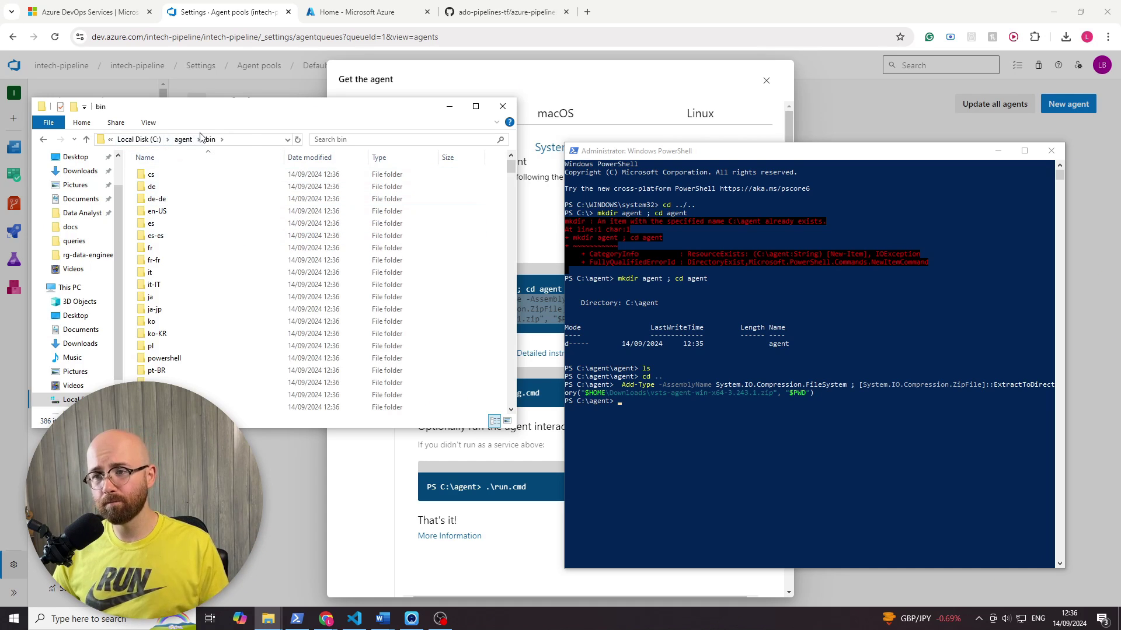
click(183, 139)
drag(250, 102, 219, 96)
click(553, 316)
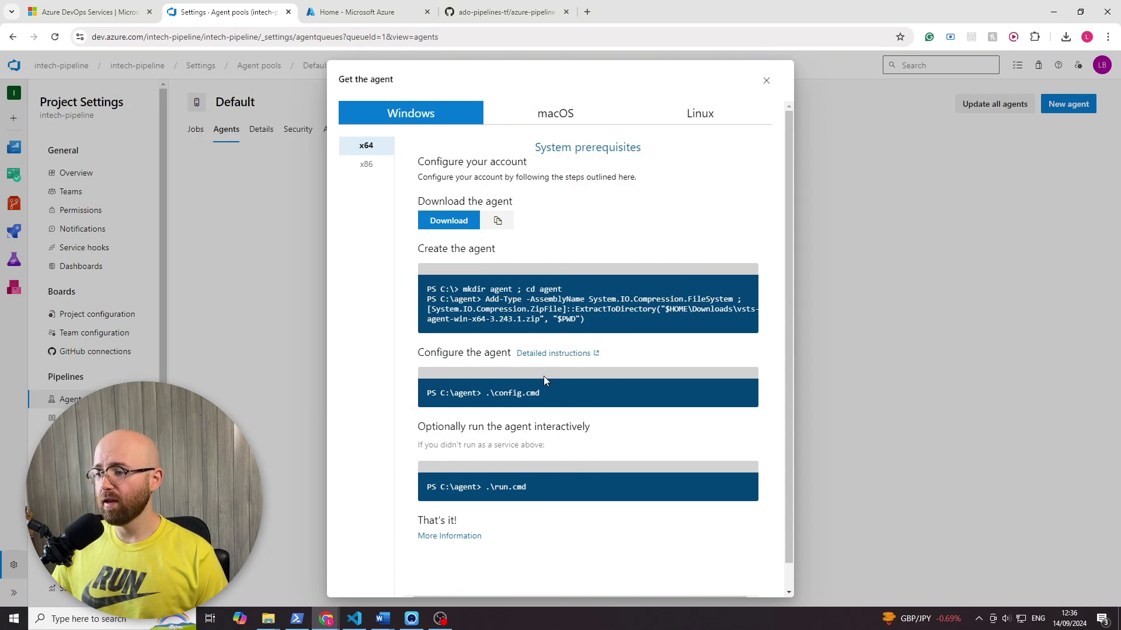
click(477, 394)
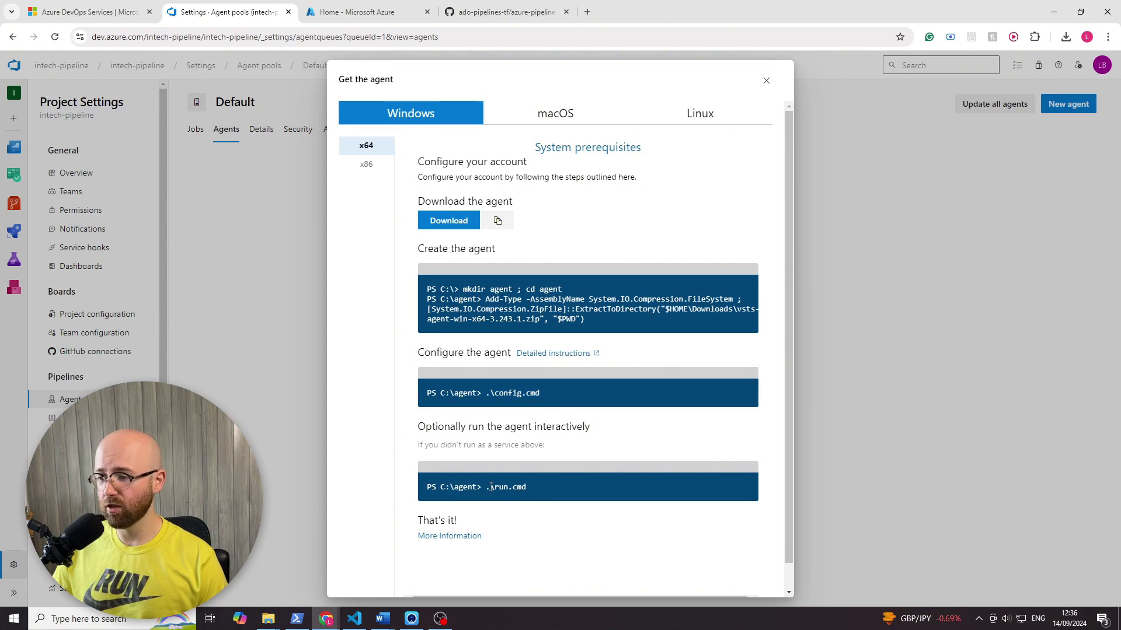
Step: Run ".\config.cmd" from C:\agent in PowerShell to start the agent configuration
click(297, 619)
click(628, 485)
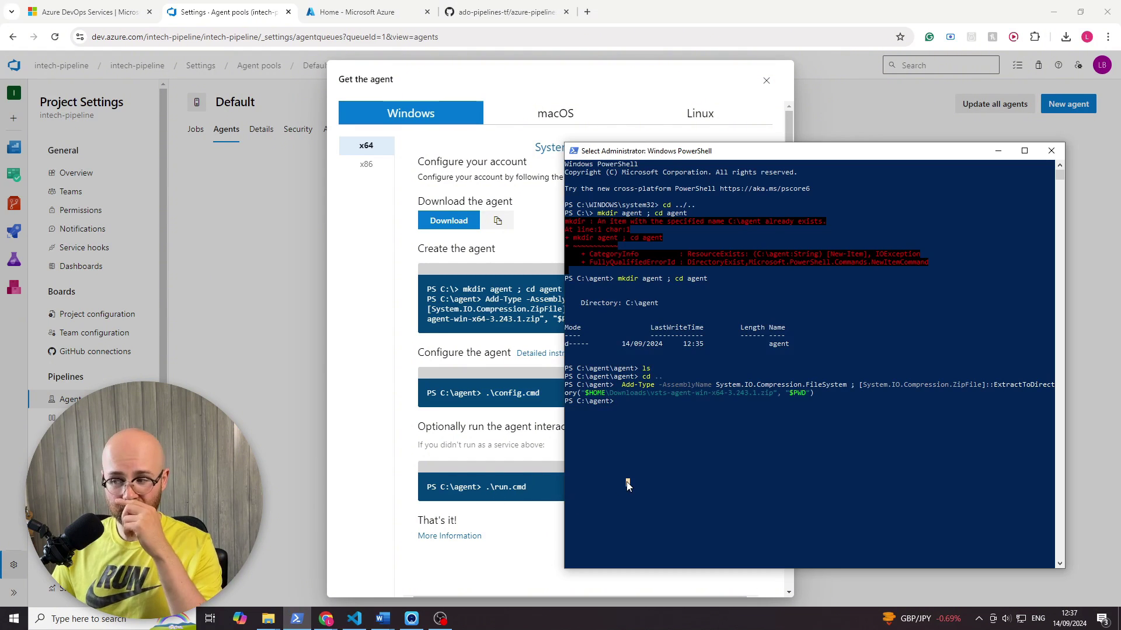
key(Escape)
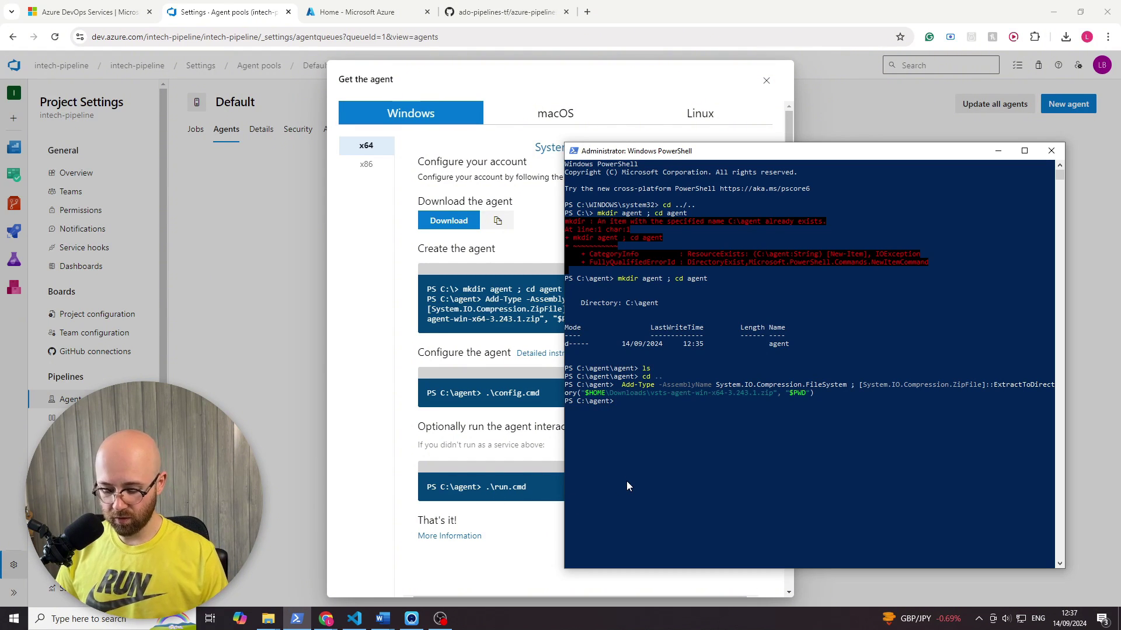
text(.\config.cmd)
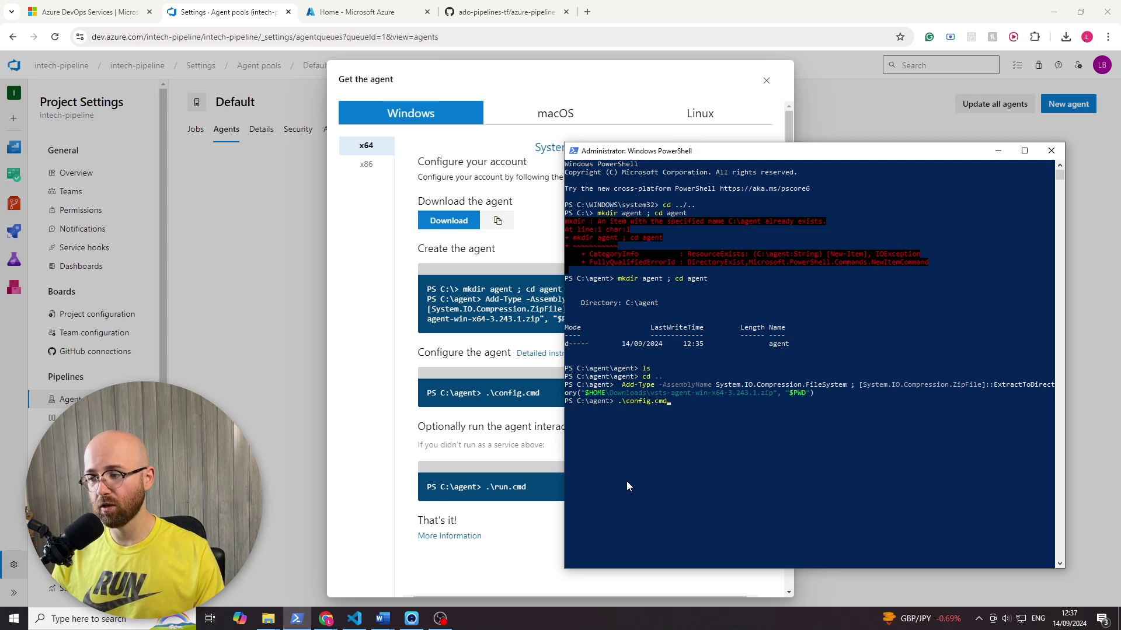
key(BackSpace)
key(BackSpace)
key(BackSpace)
key(BackSpace)
key(BackSpace)
key(BackSpace)
key(BackSpace)
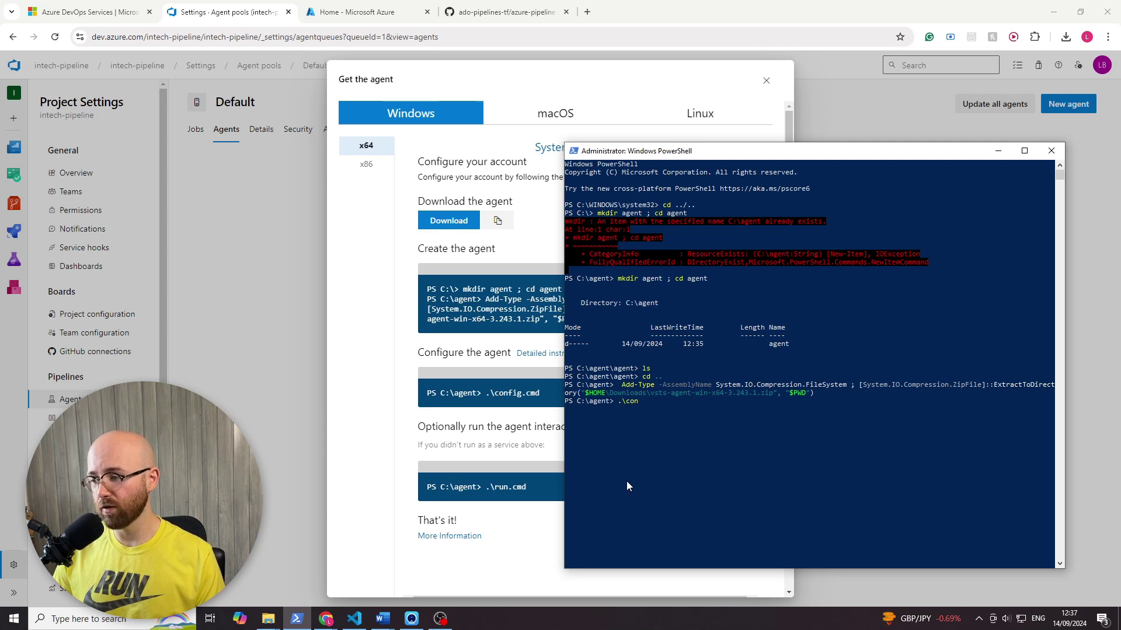
key(Tab)
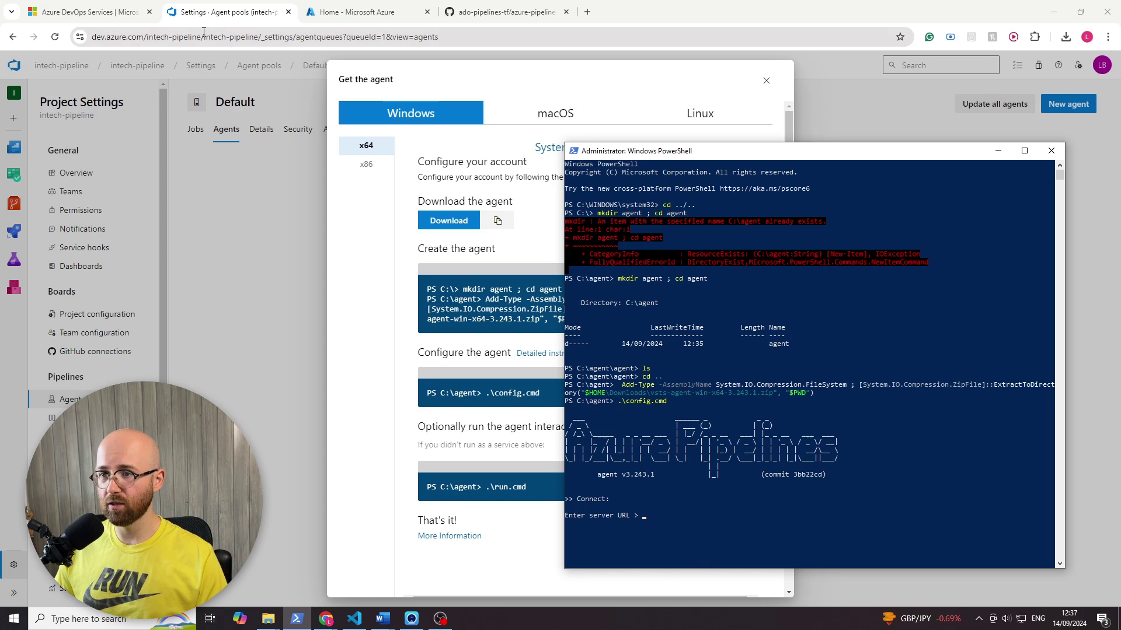
drag(201, 37, 115, 39)
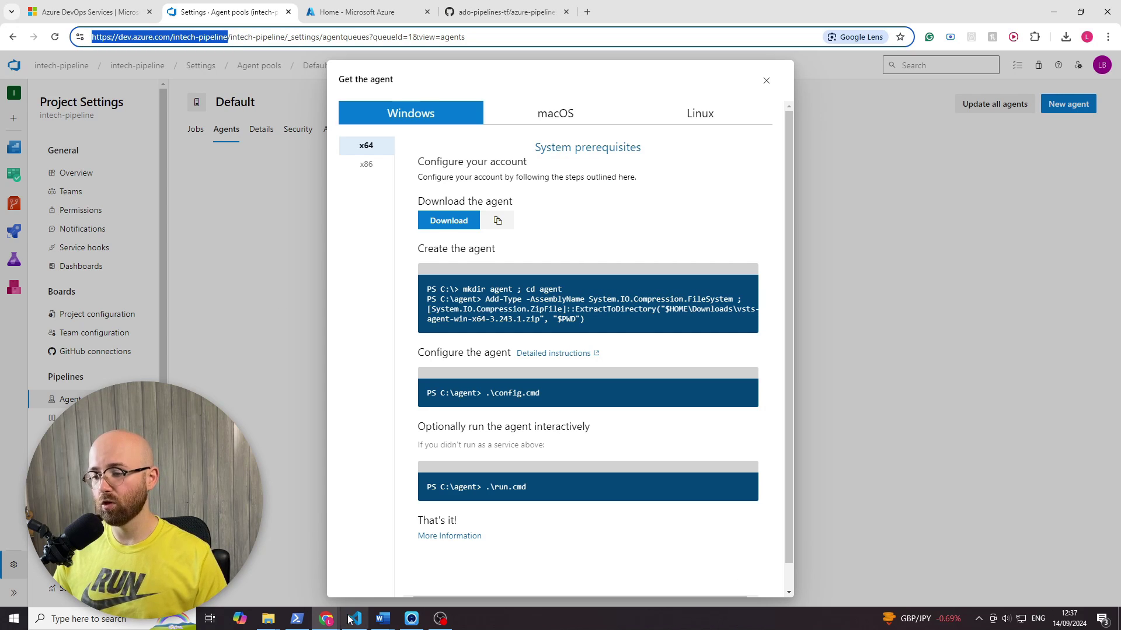
click(296, 619)
click(738, 493)
right_click(737, 493)
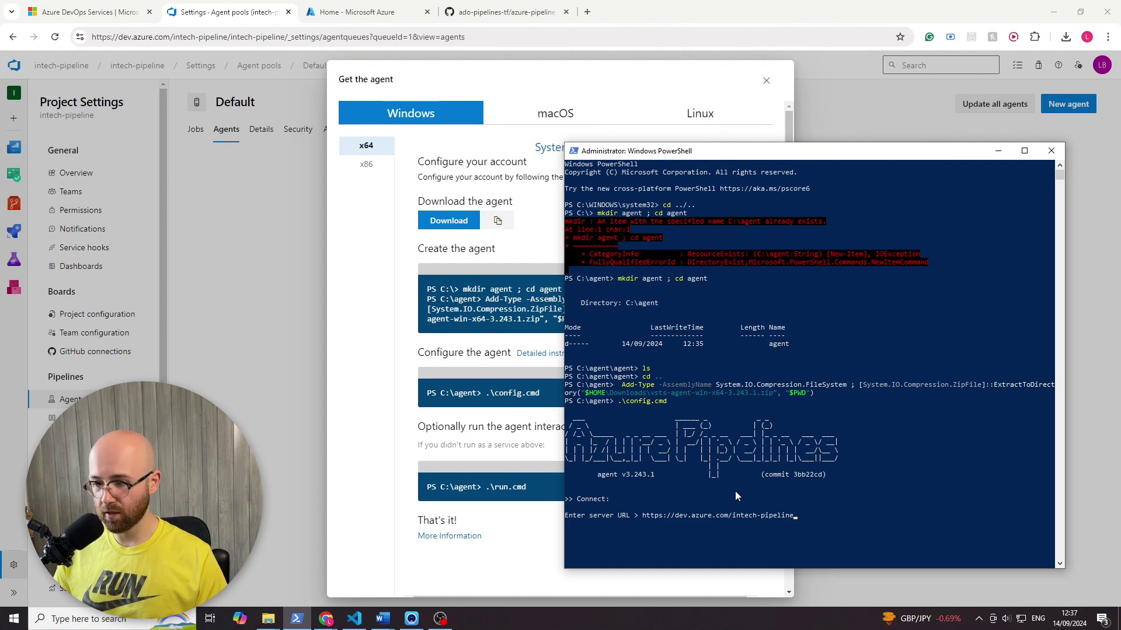
key(Return)
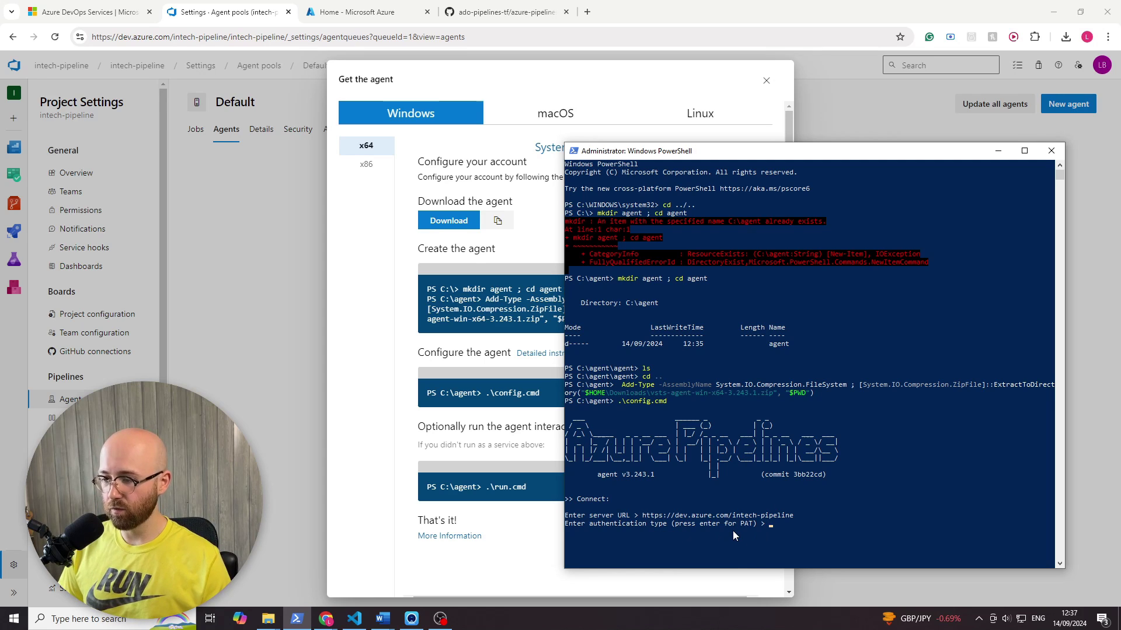
key(Return)
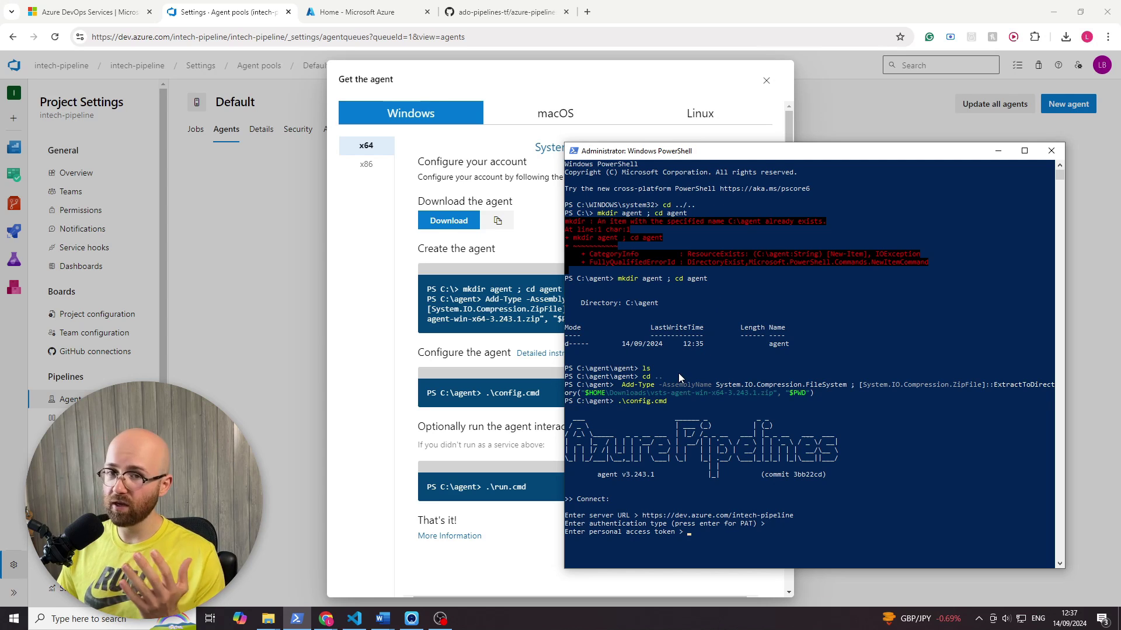
Step: Close the Get the agent dialog in Azure DevOps and open the Personal access tokens page of the user settings
click(769, 95)
click(766, 80)
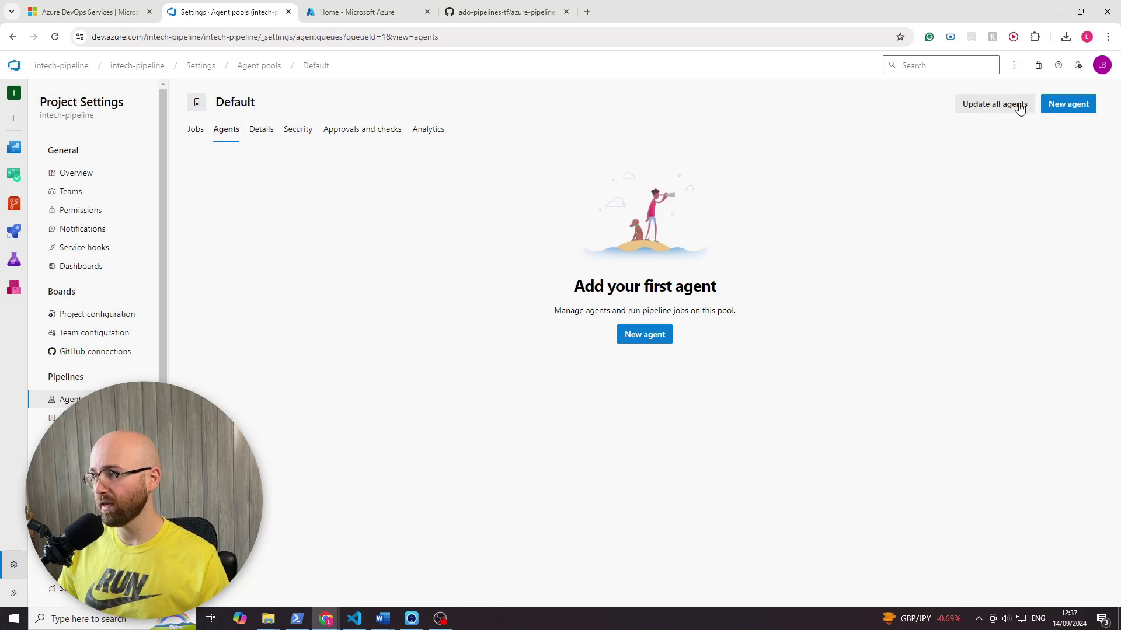
click(1078, 66)
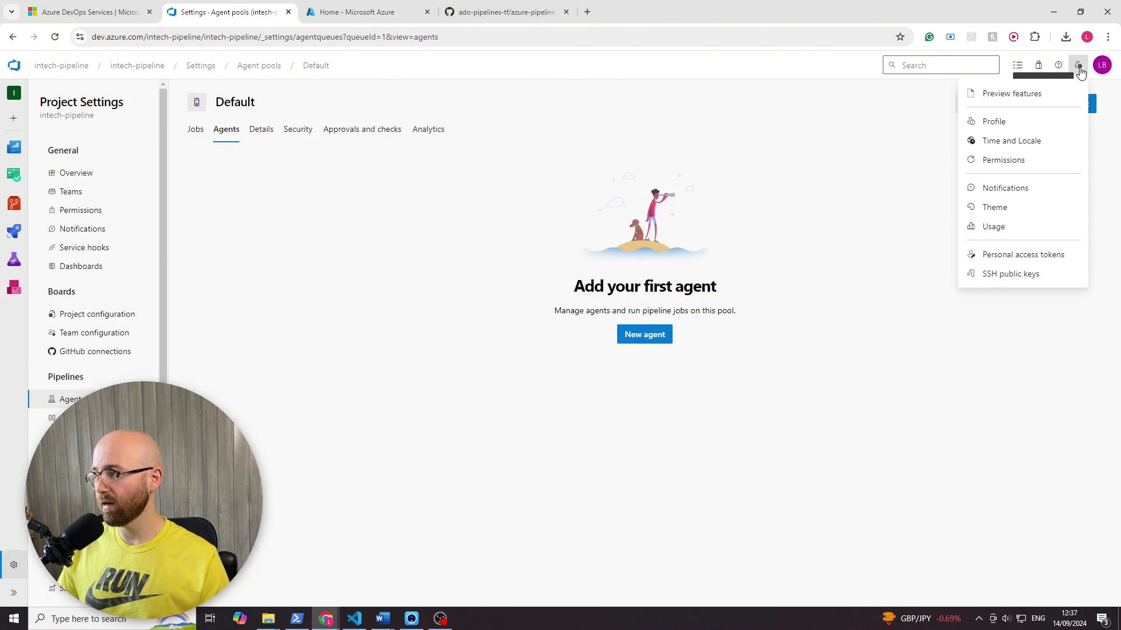
click(1022, 257)
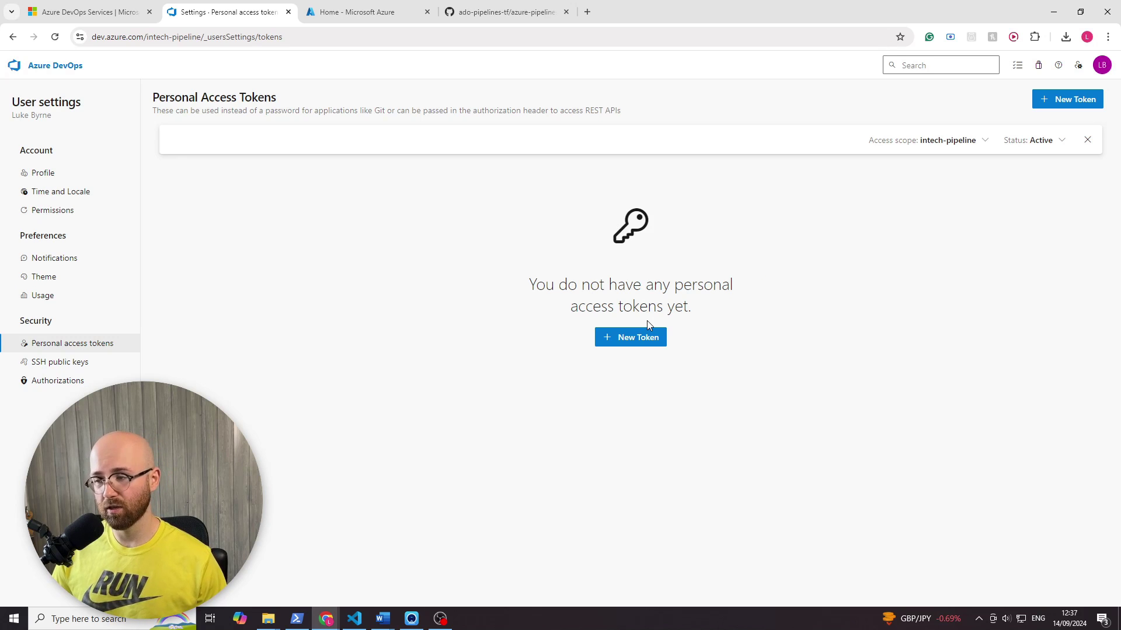
Step: Create a personal access token named intech-pipeline-tut with full access and the 30-day expiration
click(644, 337)
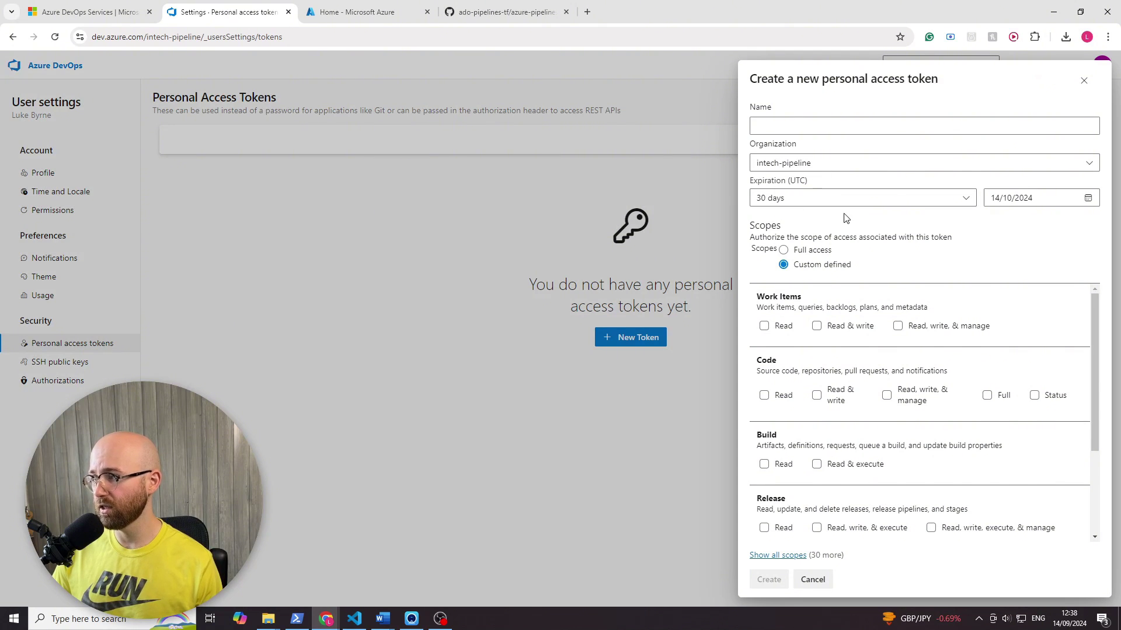
click(854, 199)
click(854, 199)
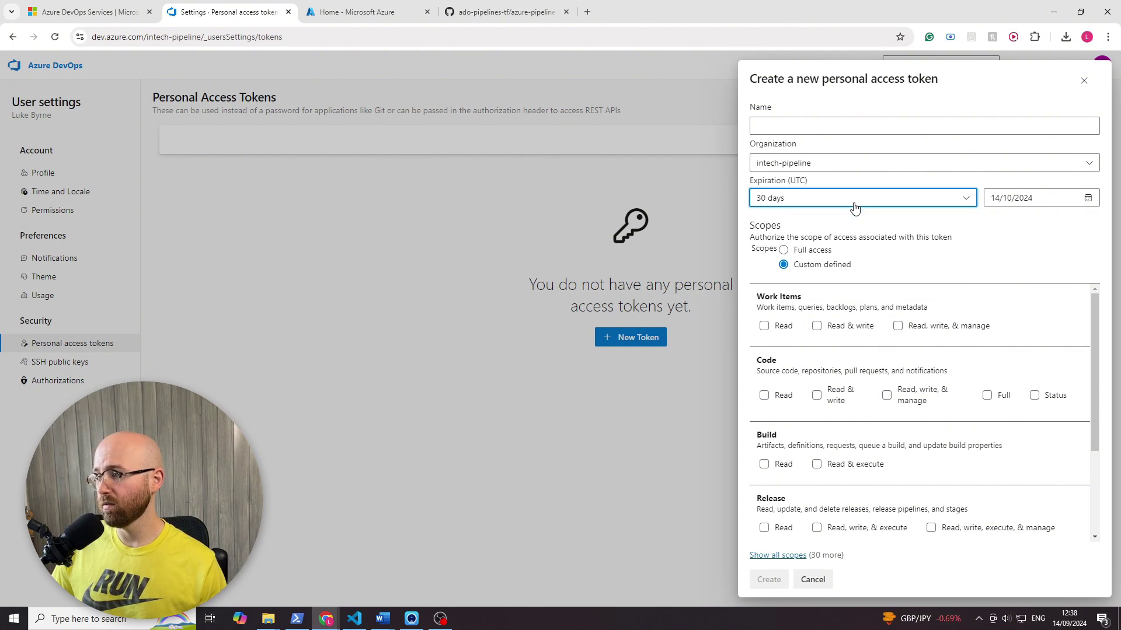
click(797, 252)
click(845, 128)
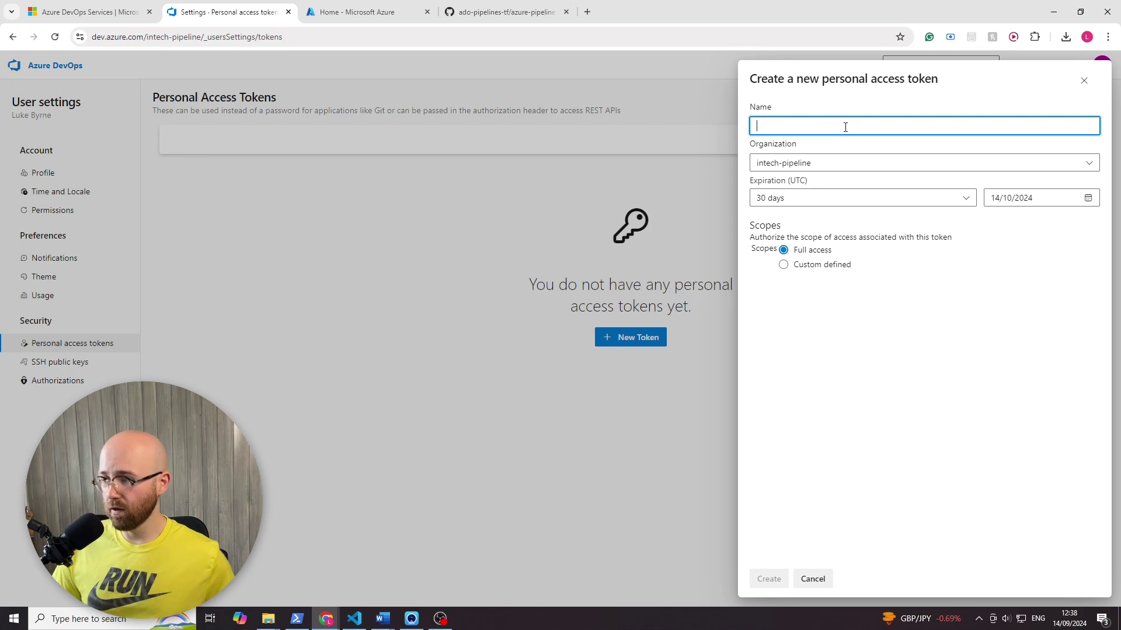
text(tech-p)
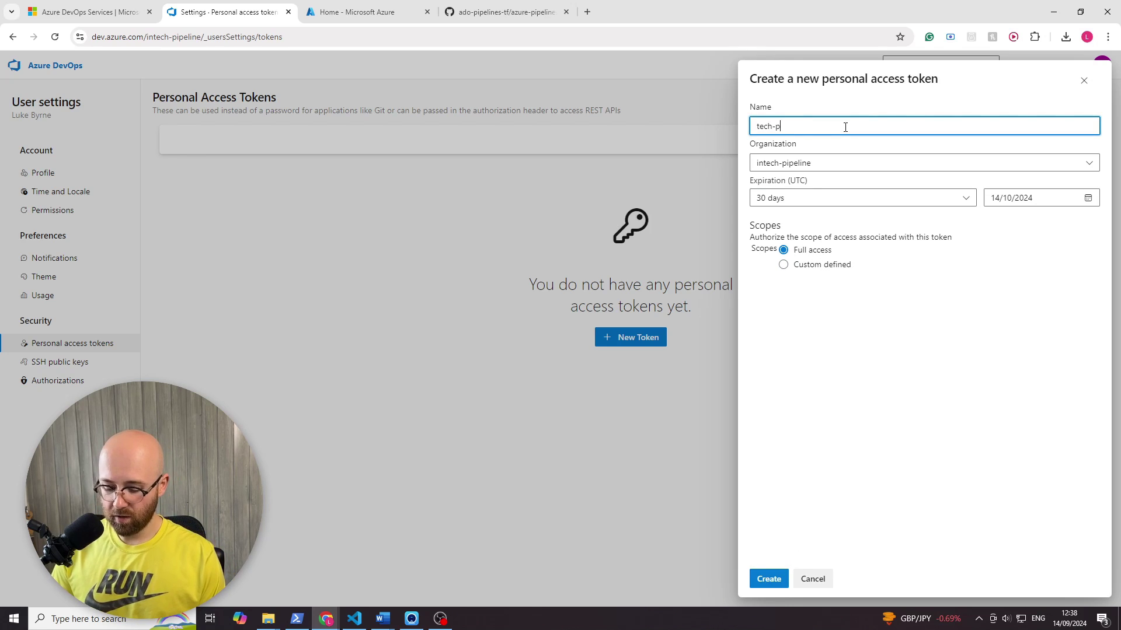
text(ipeline)
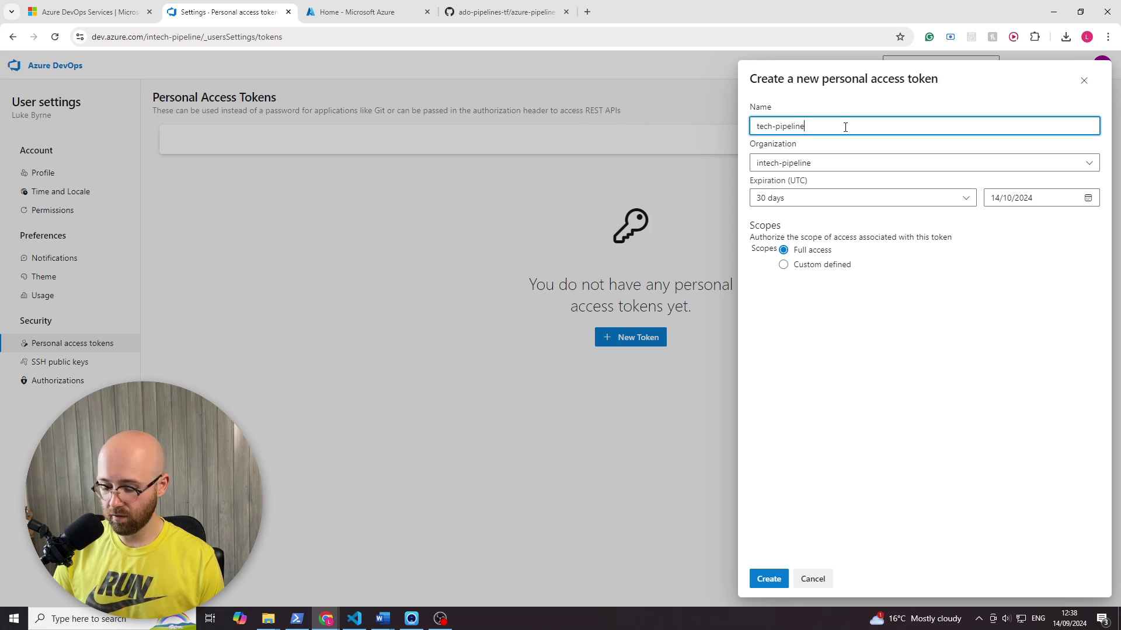
text(-tut)
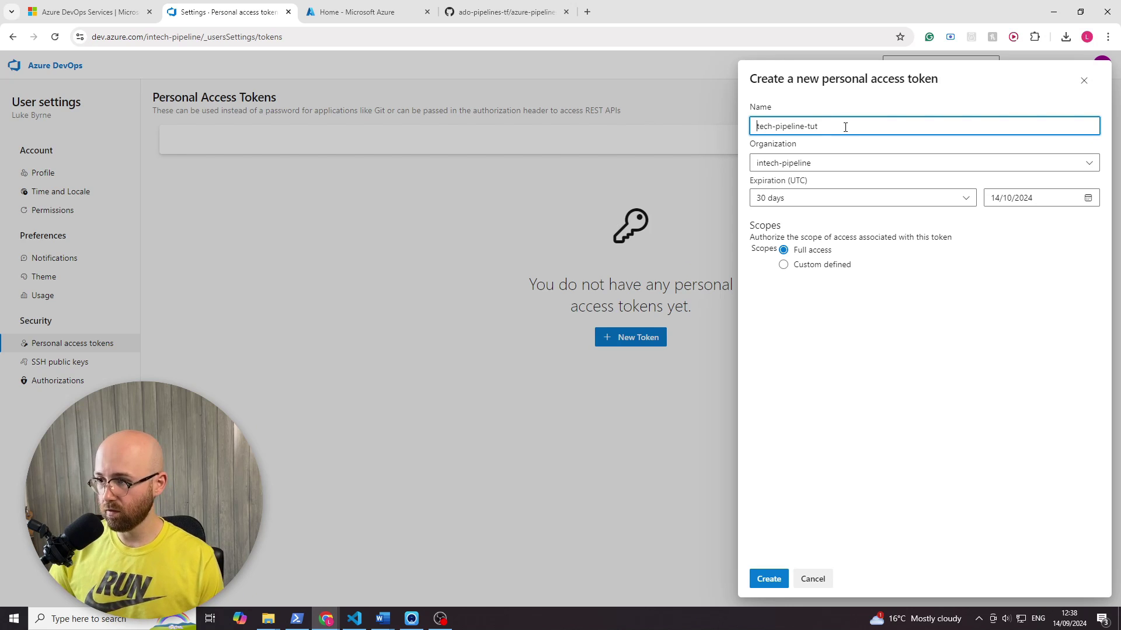
key(Home)
text(in)
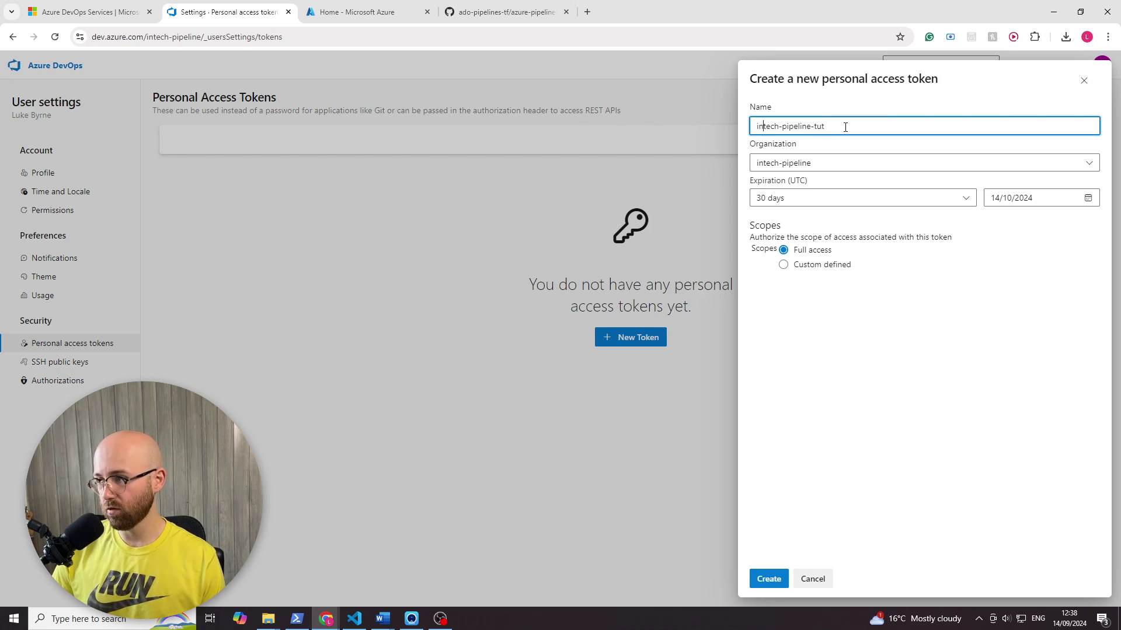
click(764, 578)
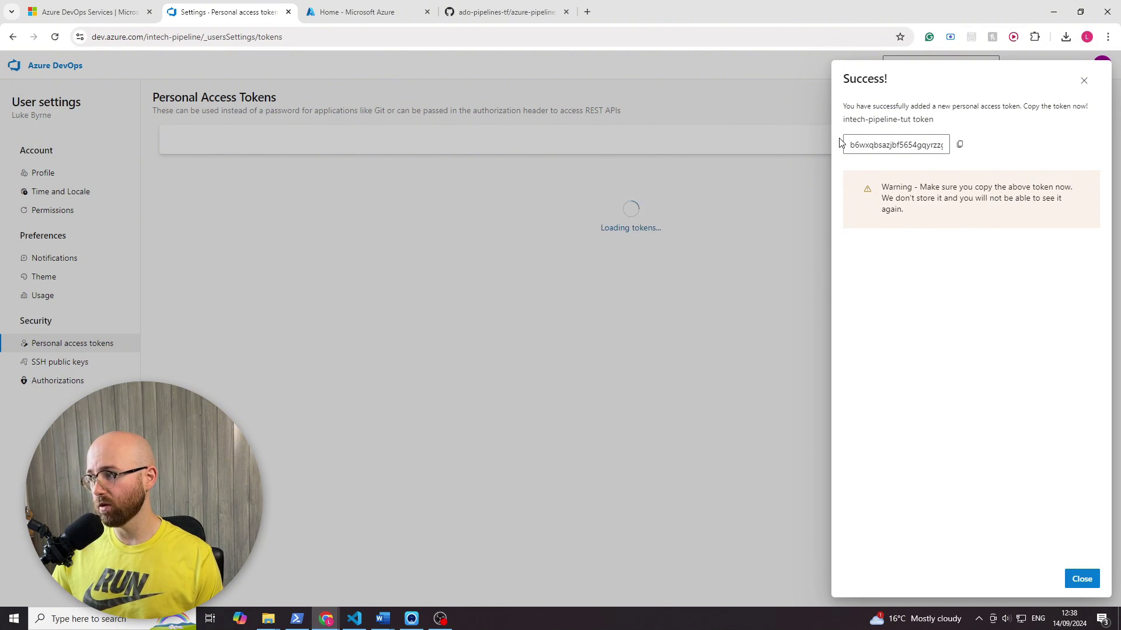
Step: Copy the new personal access token, submit it at PowerShell's token prompt, and close the token's Success dialog in Azure DevOps
click(959, 144)
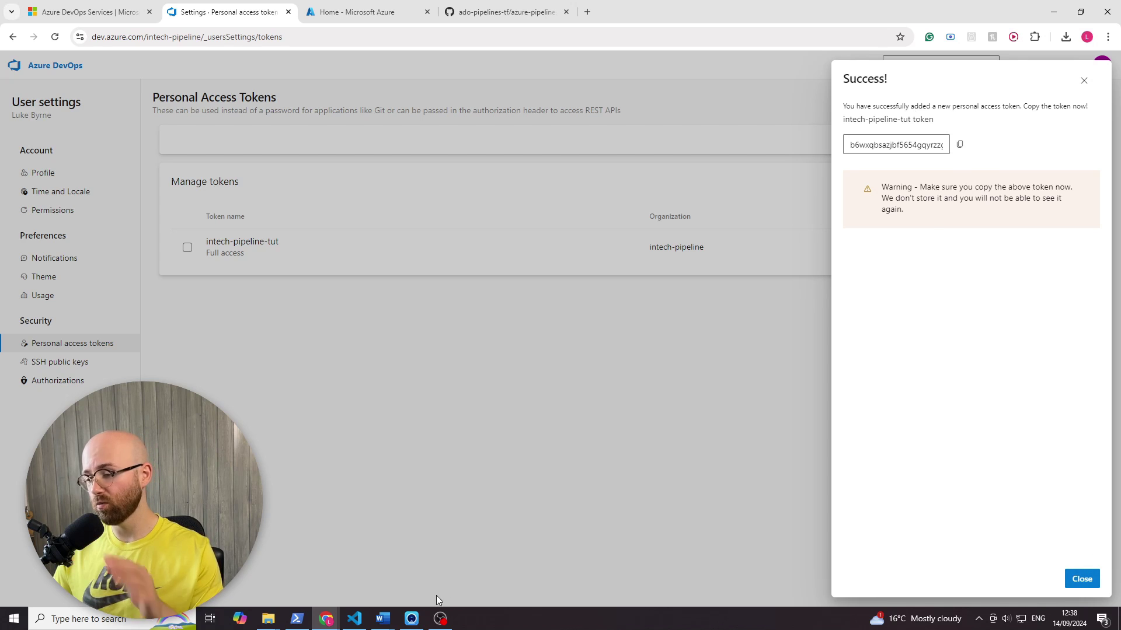
click(299, 620)
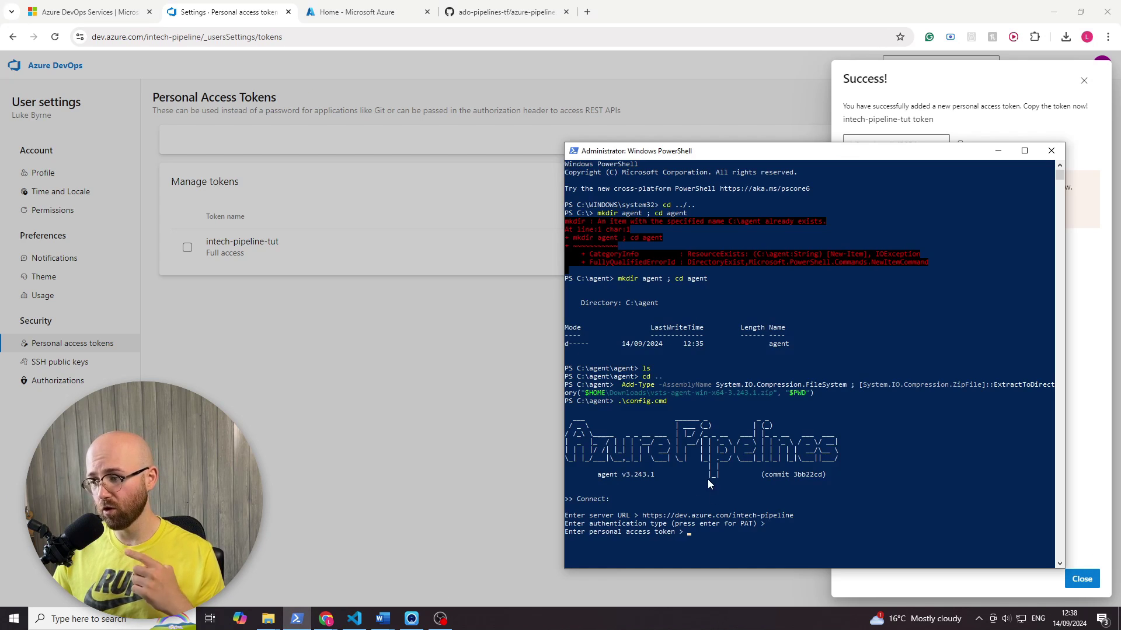
click(724, 532)
right_click(723, 531)
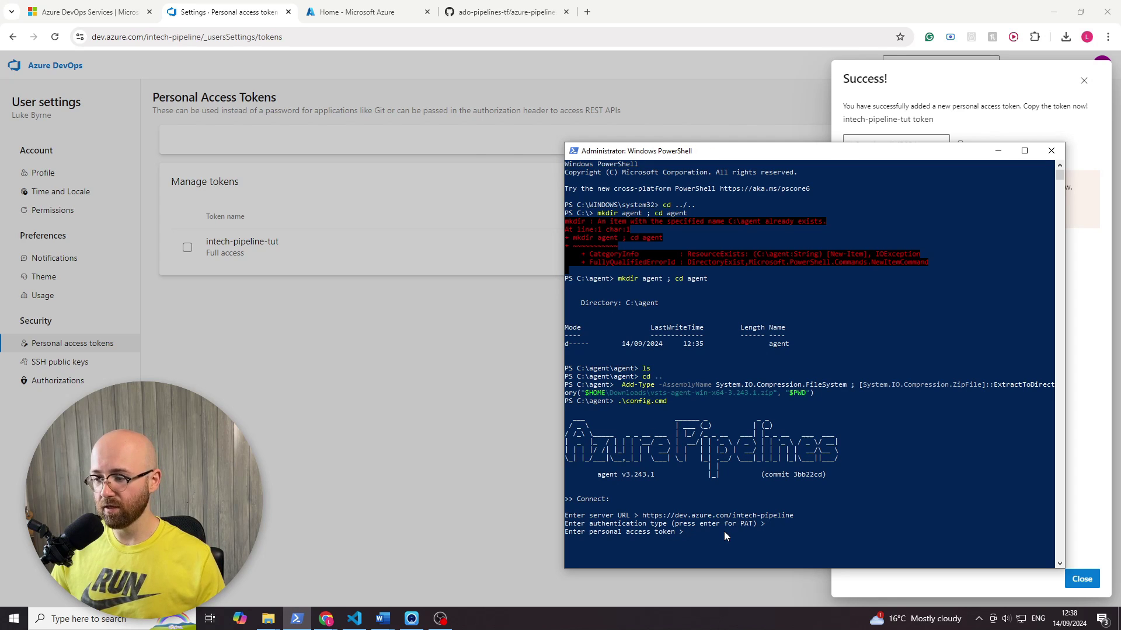
drag(864, 155, 600, 110)
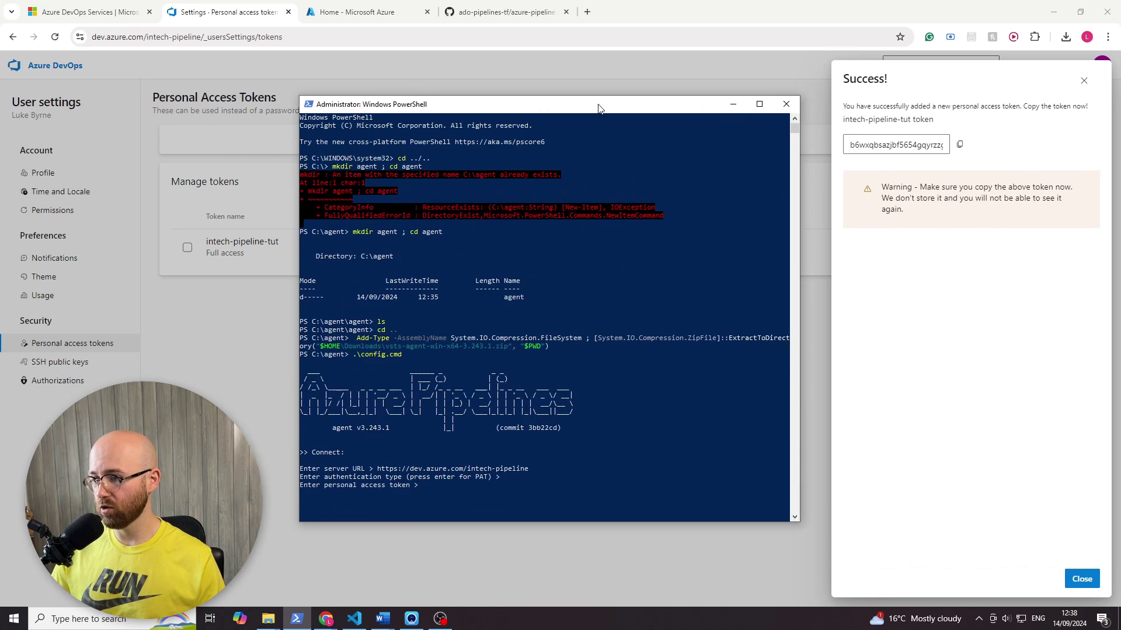
click(959, 144)
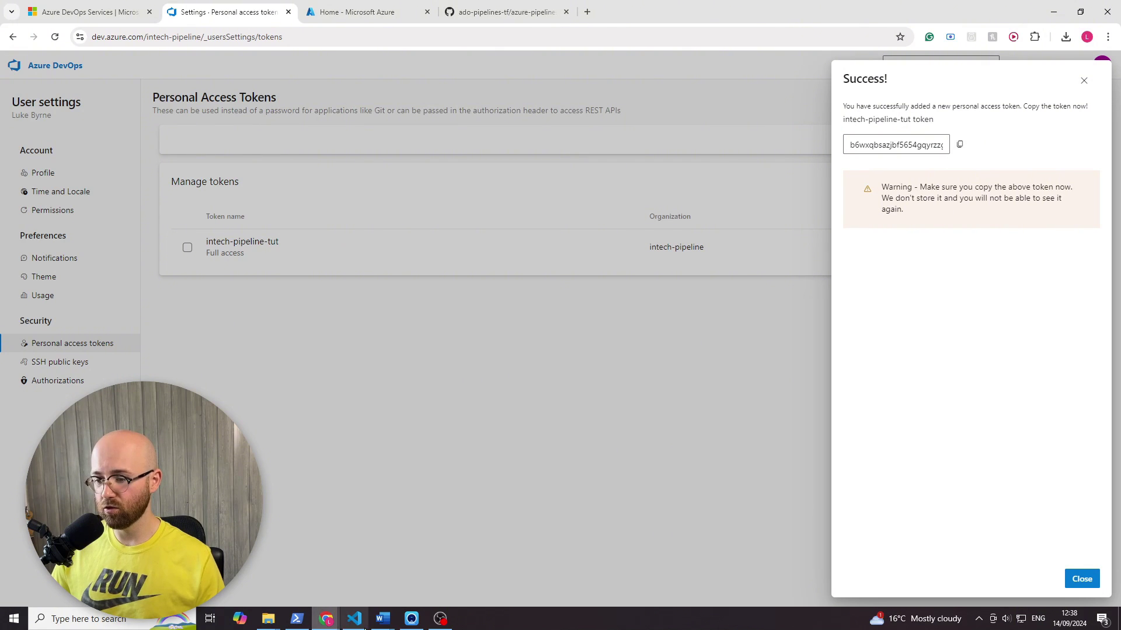
click(297, 619)
click(572, 436)
key(ctrl+v)
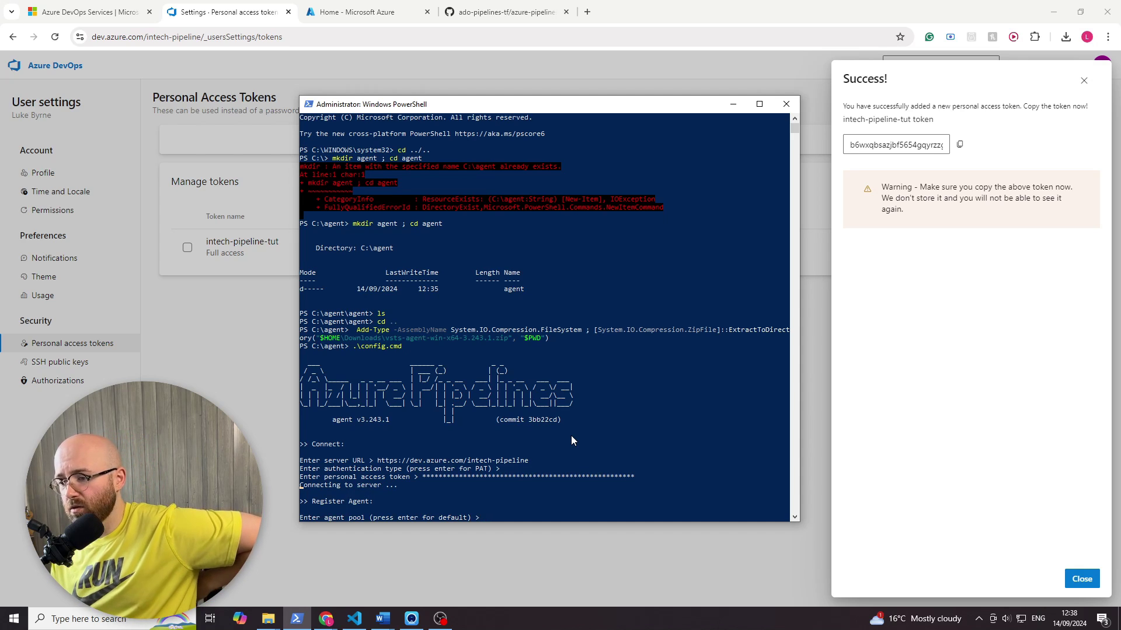
click(976, 251)
click(1080, 578)
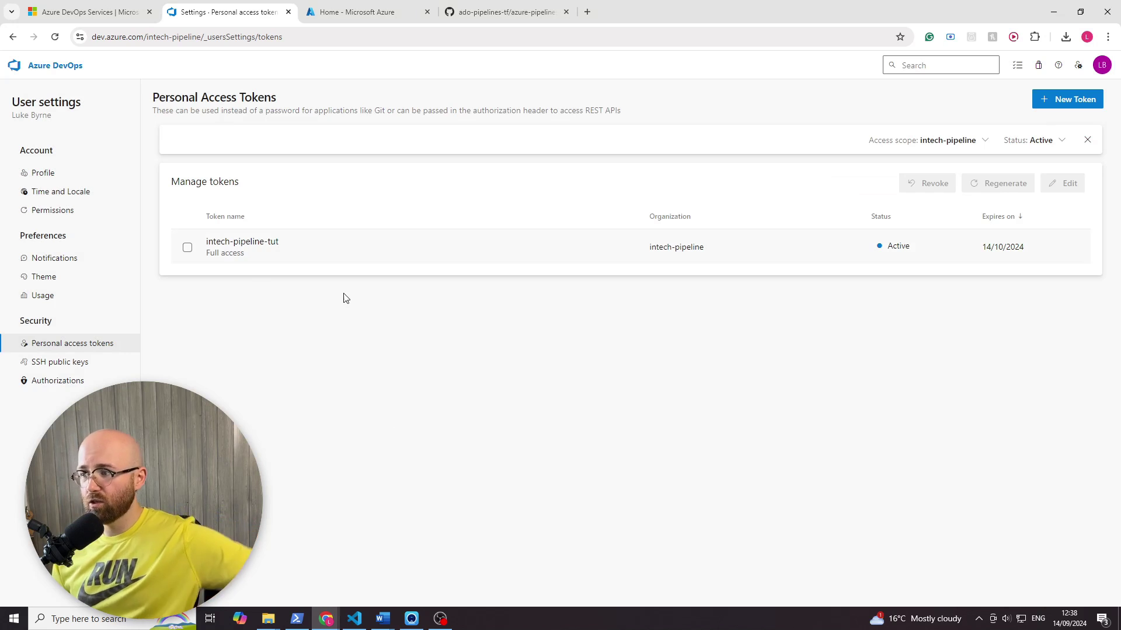
Step: Accept the default agent pool, agent name and _work folder at the agent registration prompts in PowerShell
click(302, 623)
click(440, 435)
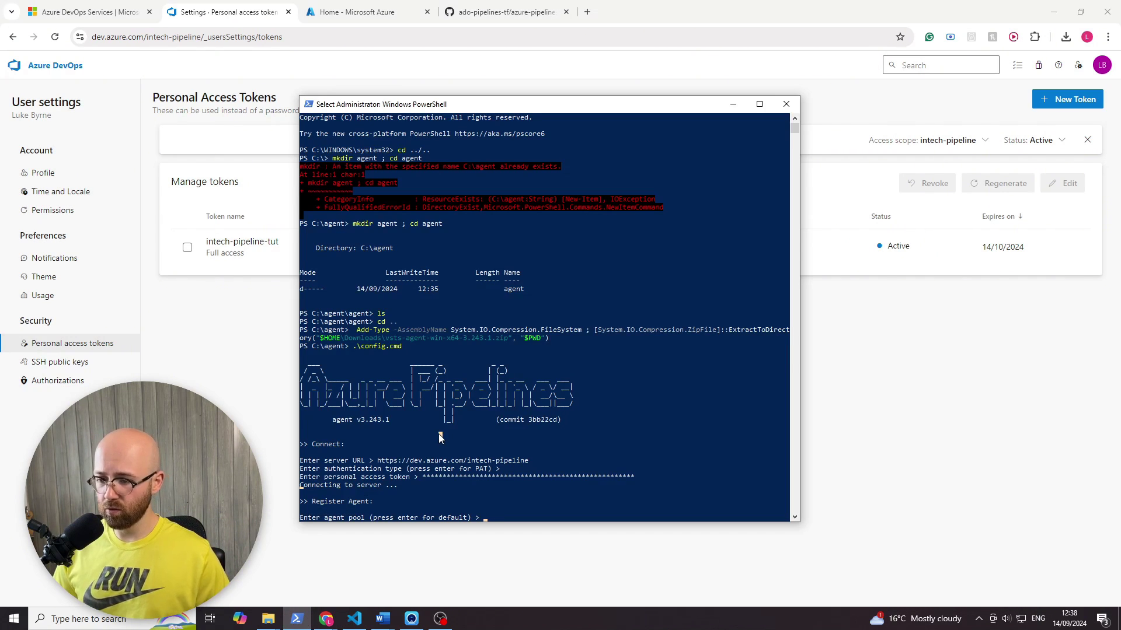
key(Escape)
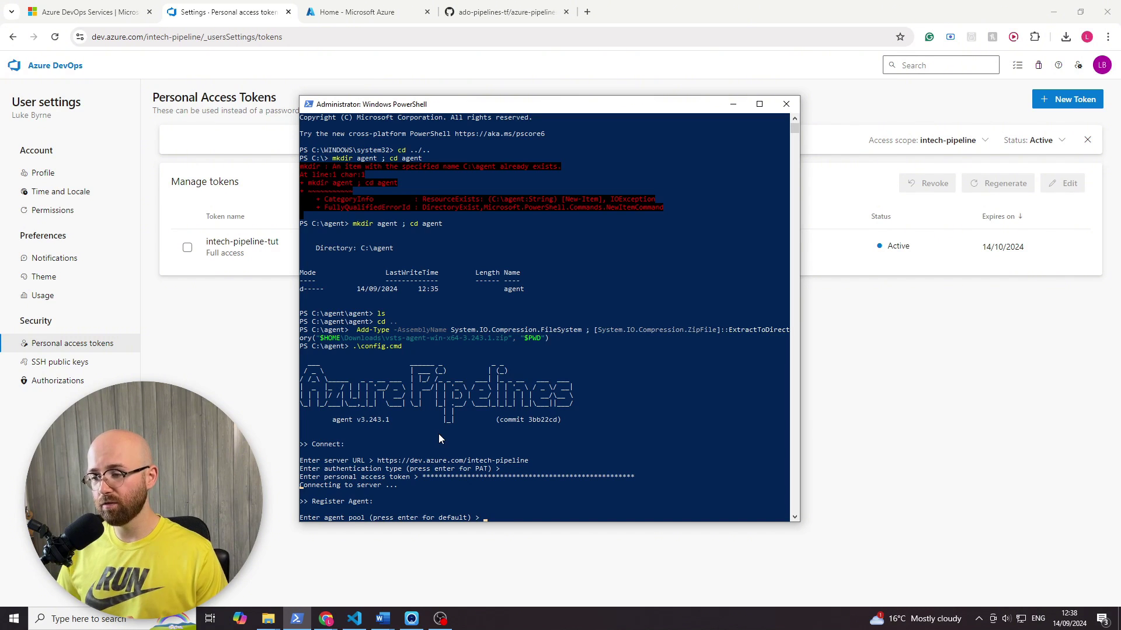
key(Return)
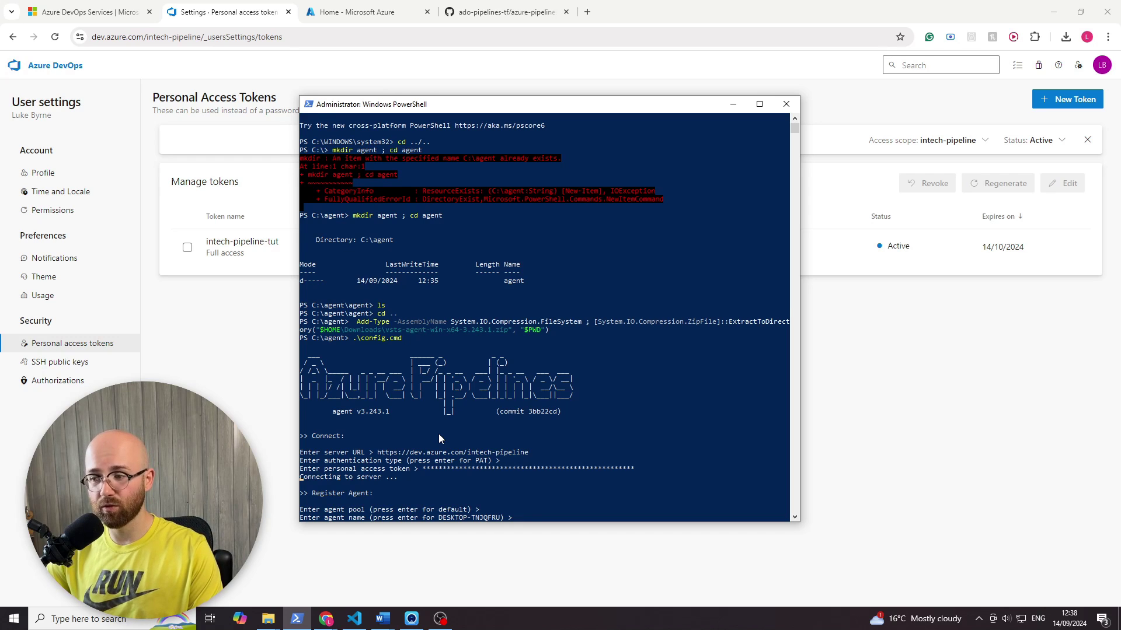
key(Return)
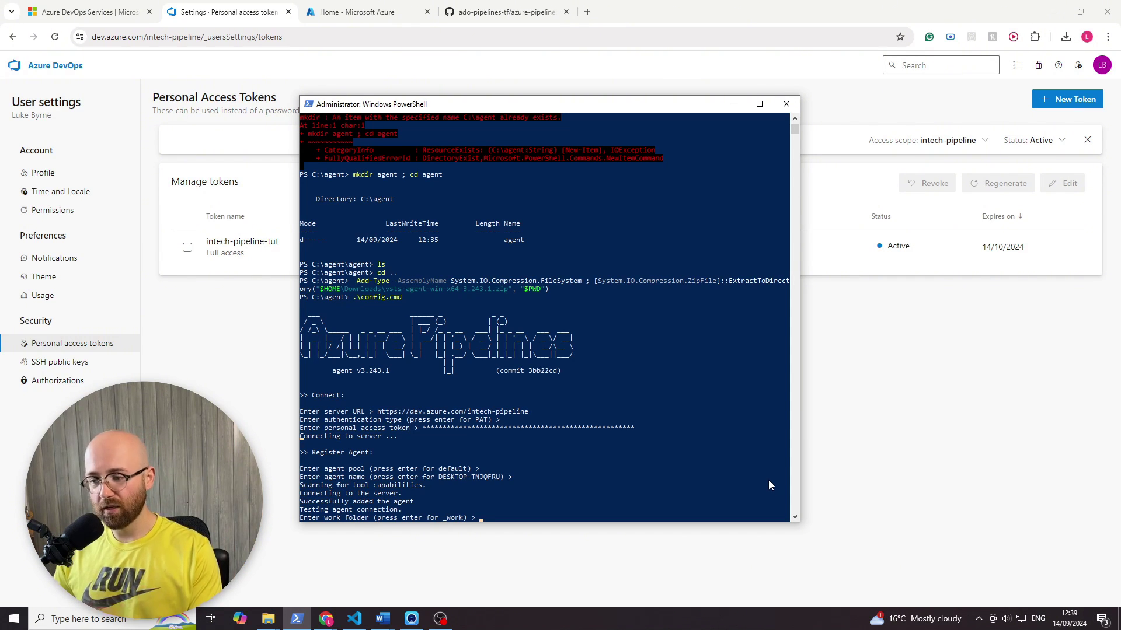
key(Return)
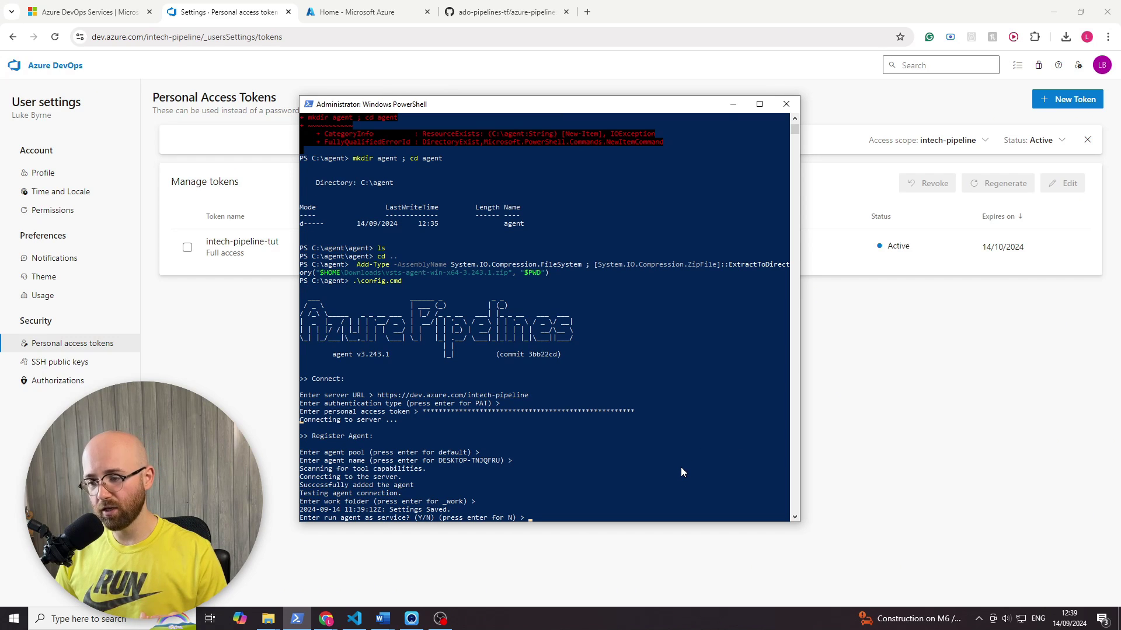
Step: Accept the default N for running the agent as a service and for configuring autologon at the PowerShell prompts
key(Return)
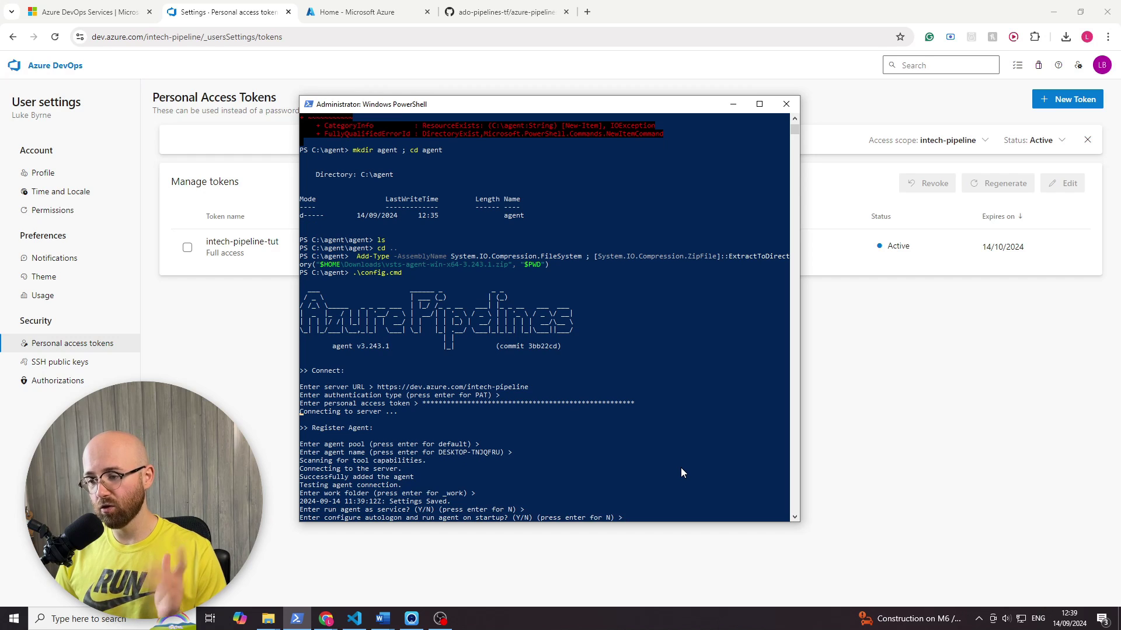
key(Return)
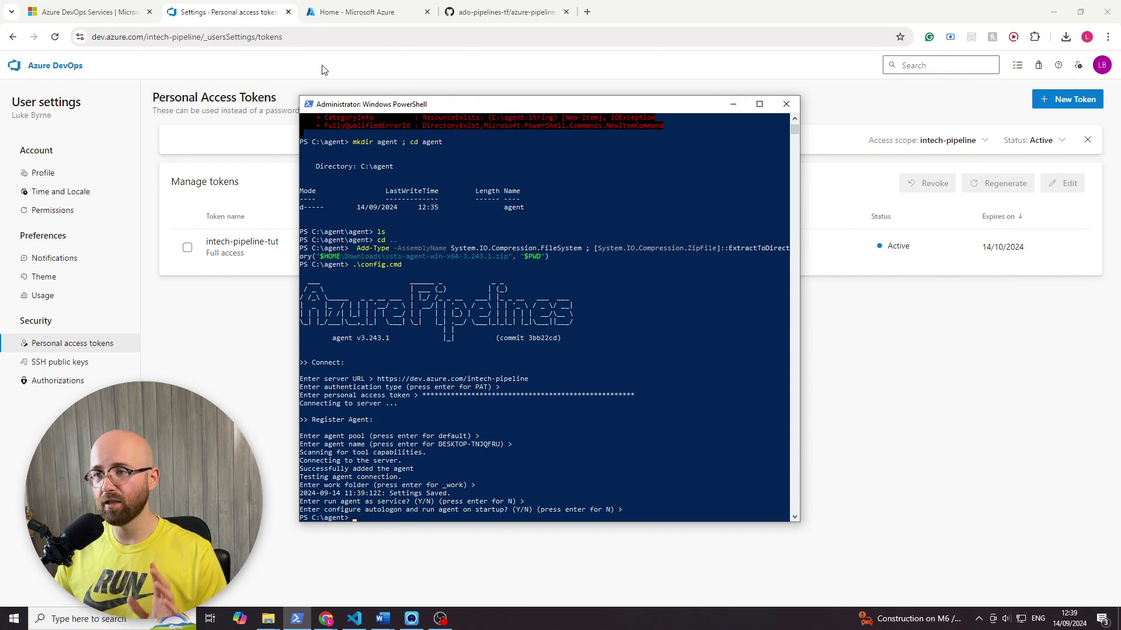
Step: Switch to Azure DevOps and view the agents of the Default agent pool in the intech-pipeline project settings
click(269, 92)
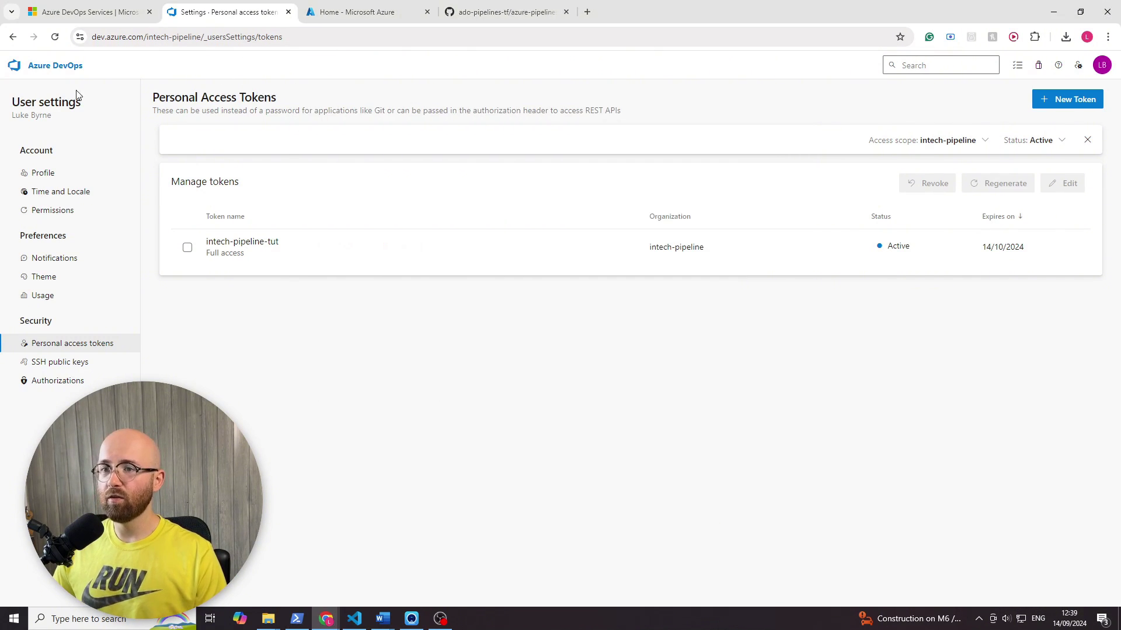
click(63, 74)
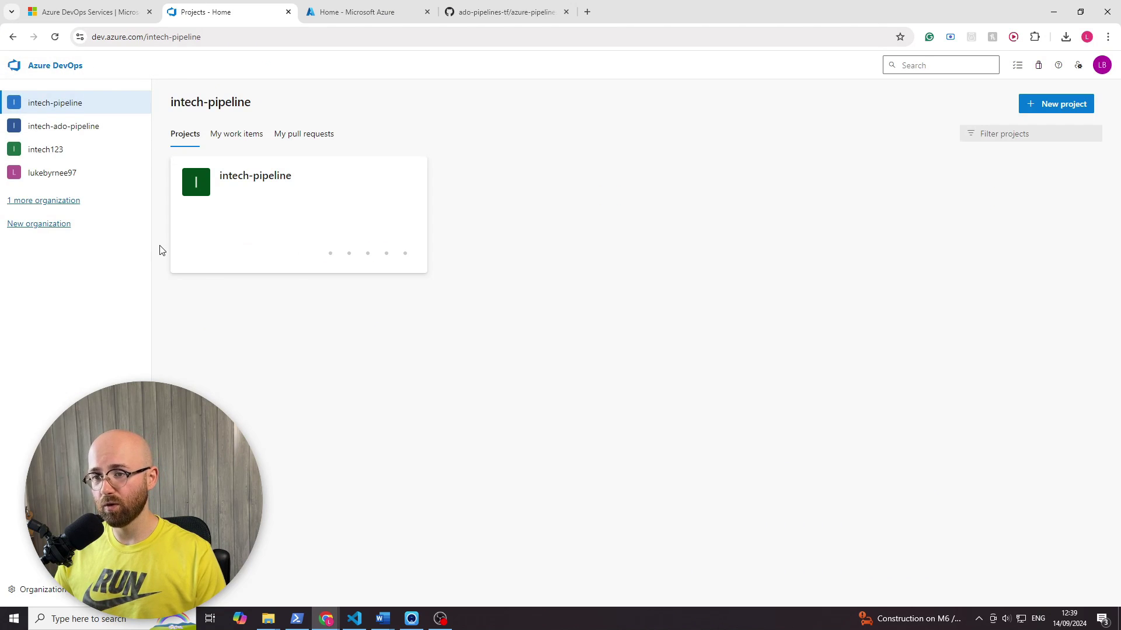
click(329, 188)
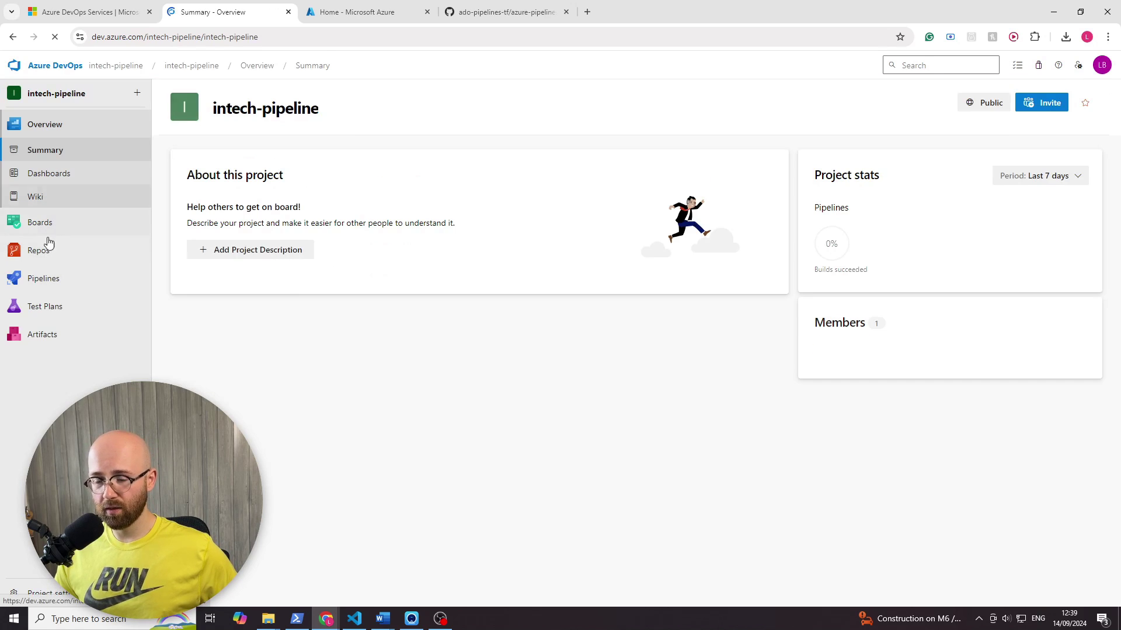
mouse_move(47, 291)
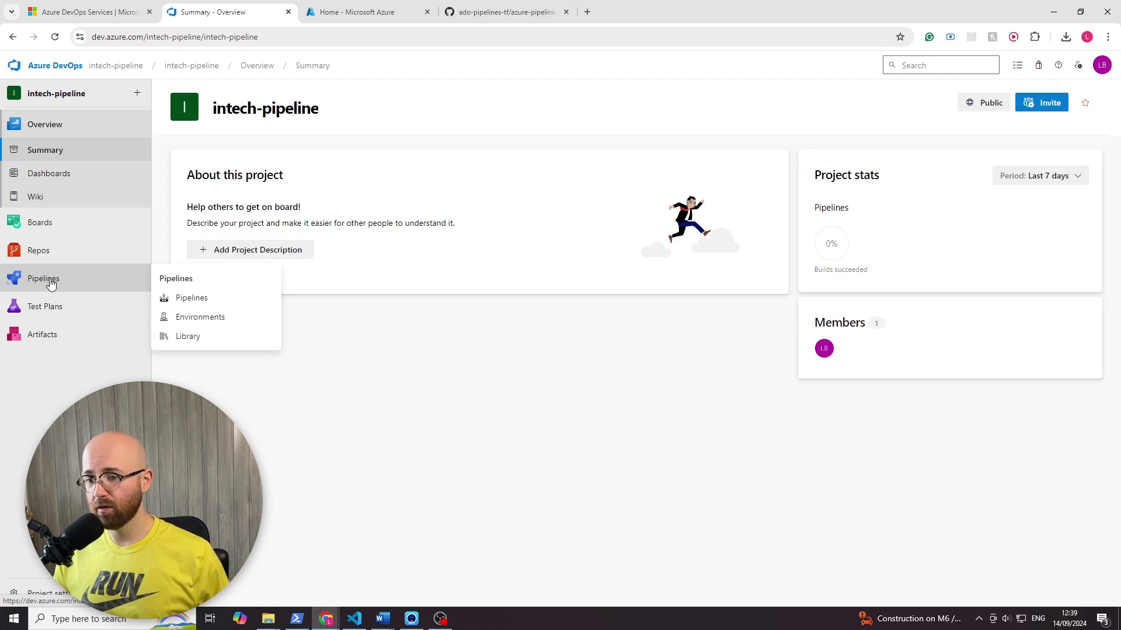
click(66, 601)
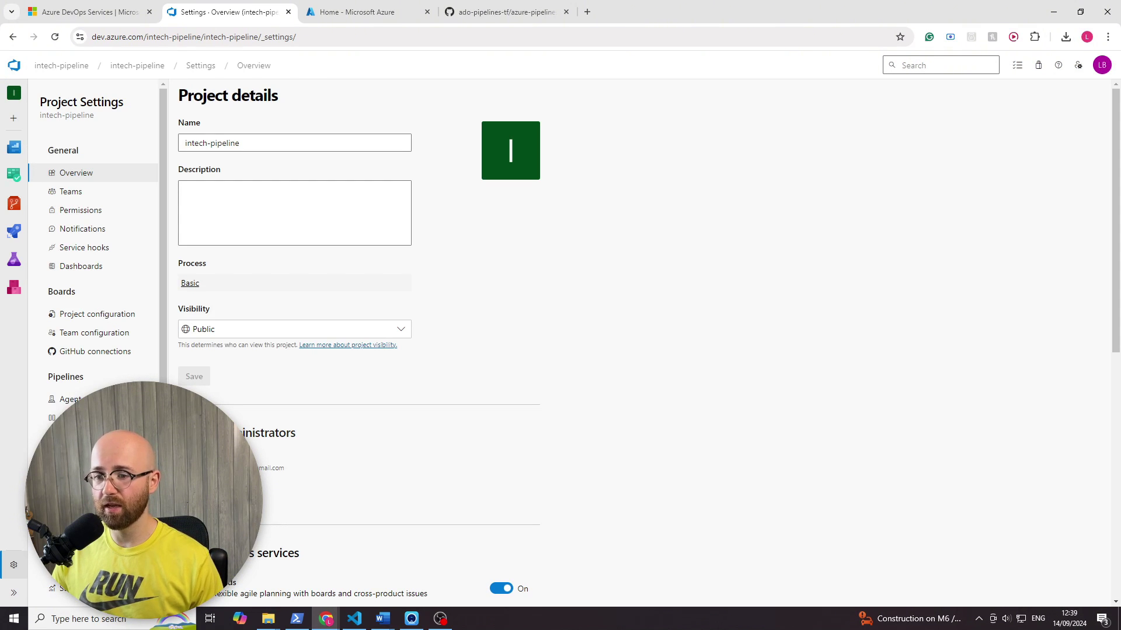
click(70, 399)
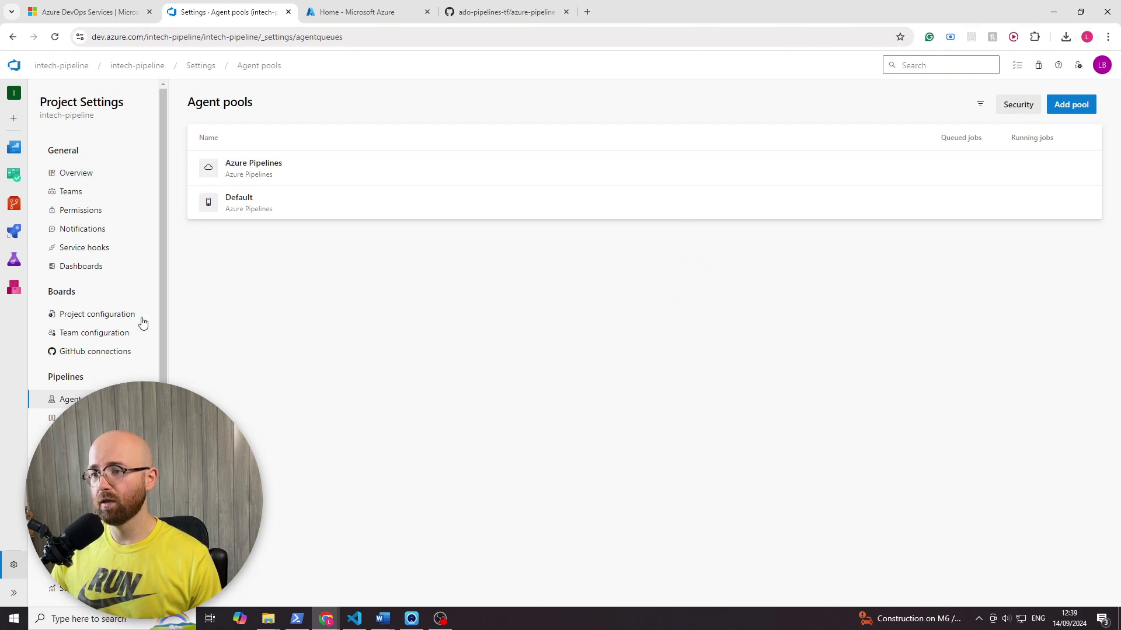
click(278, 199)
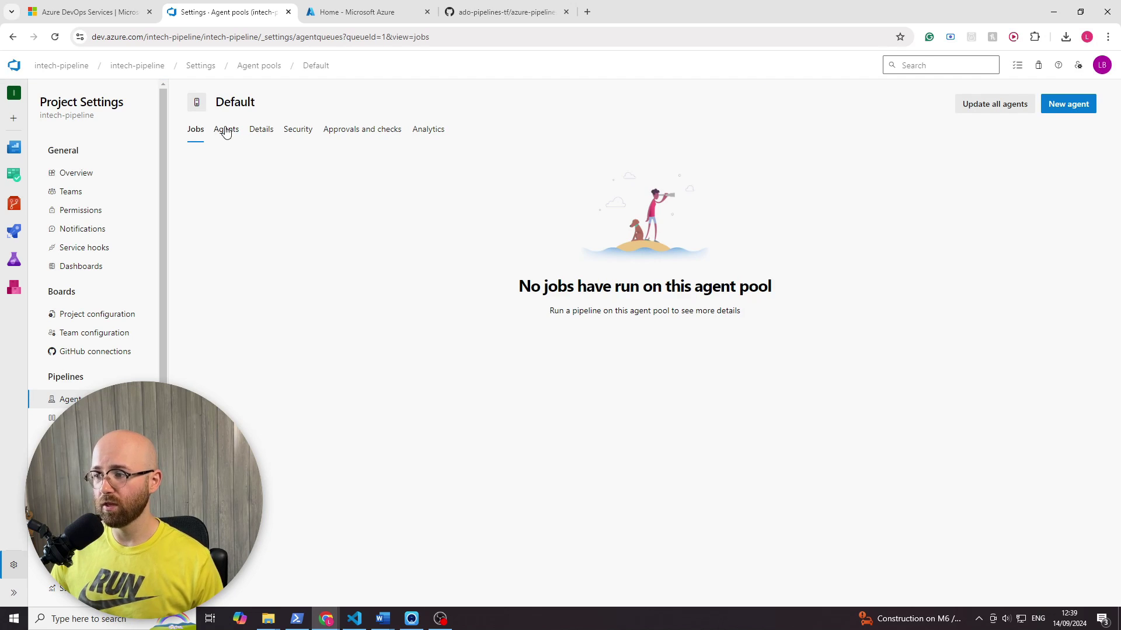
click(227, 131)
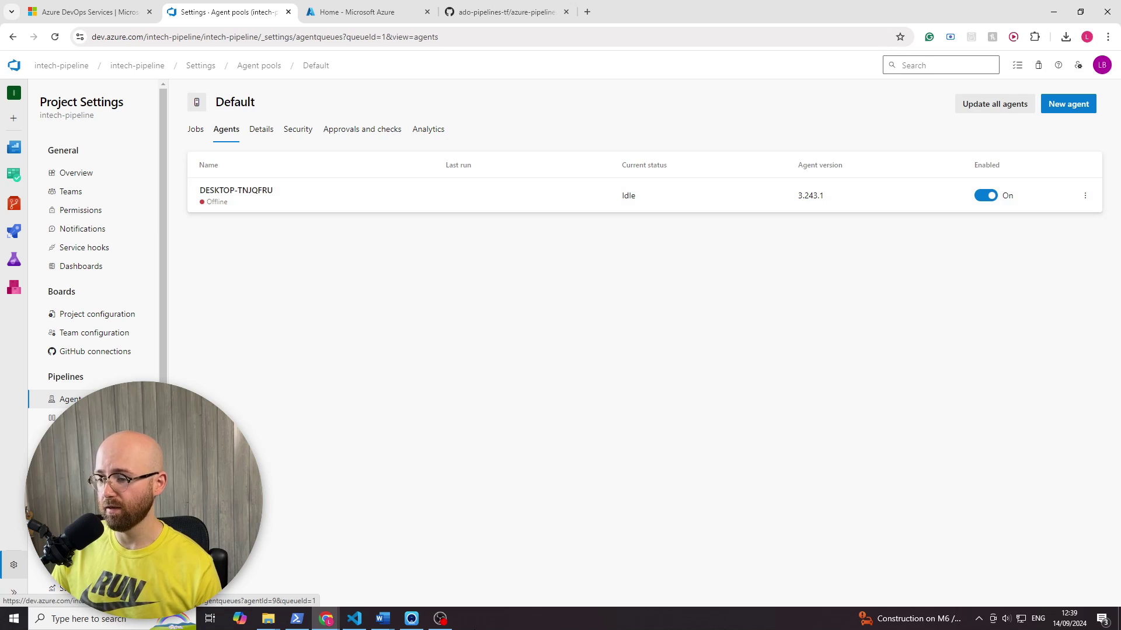
Step: Switch to PowerShell and list the contents of the C:\agent folder with ls
click(297, 620)
click(501, 478)
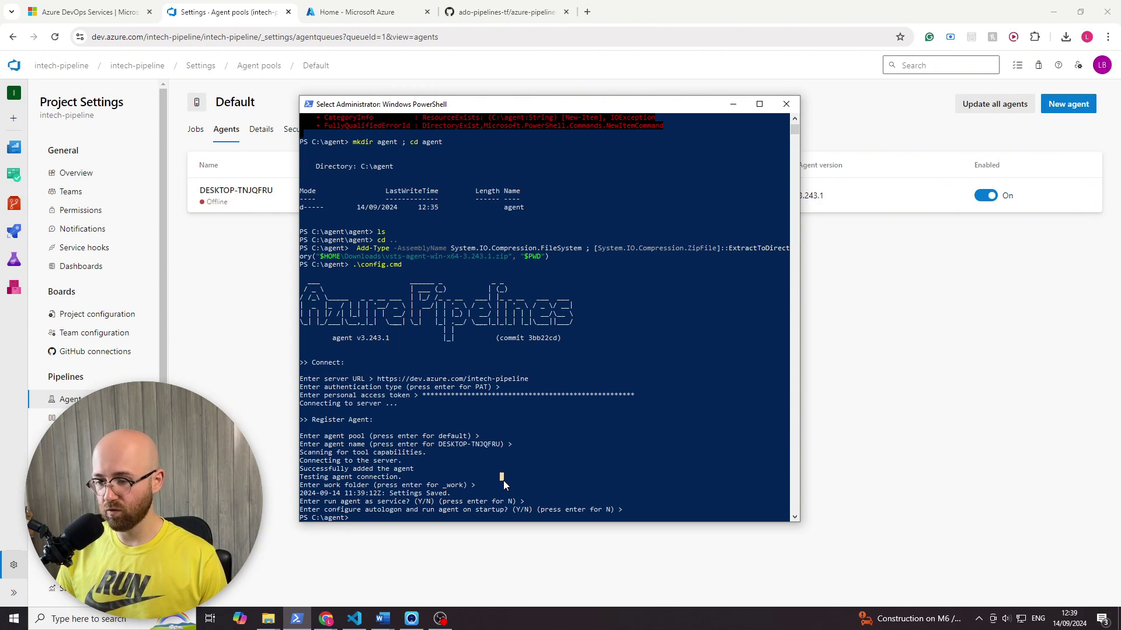
key(Escape)
text(ls)
key(Return)
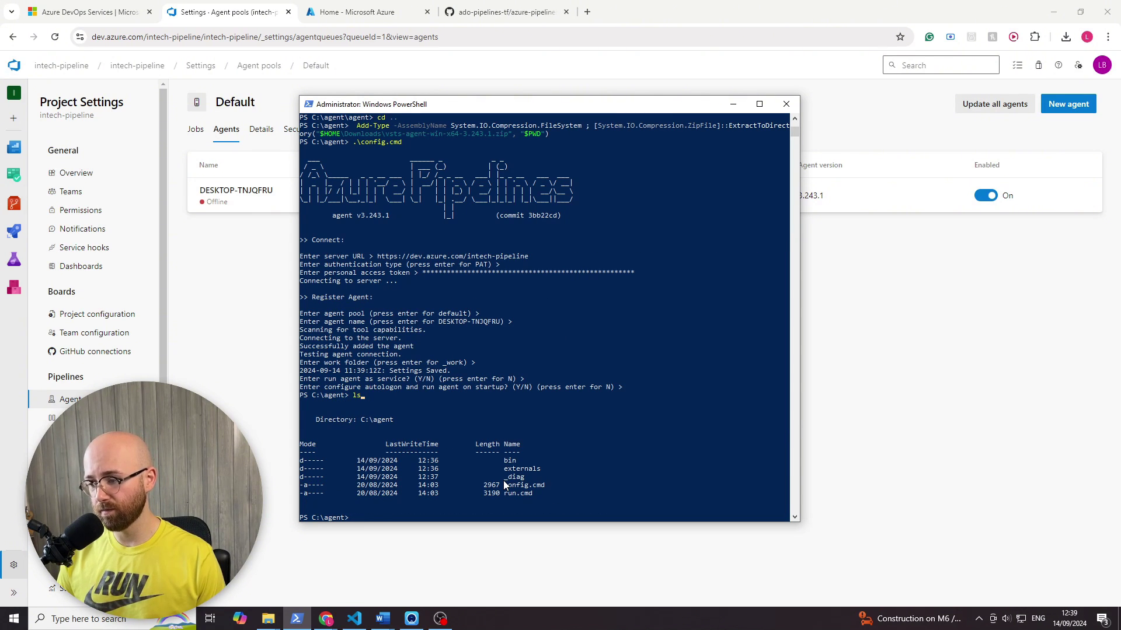
Step: Start the agent with .\run.cmd and move the PowerShell window clear of the agents list
click(511, 486)
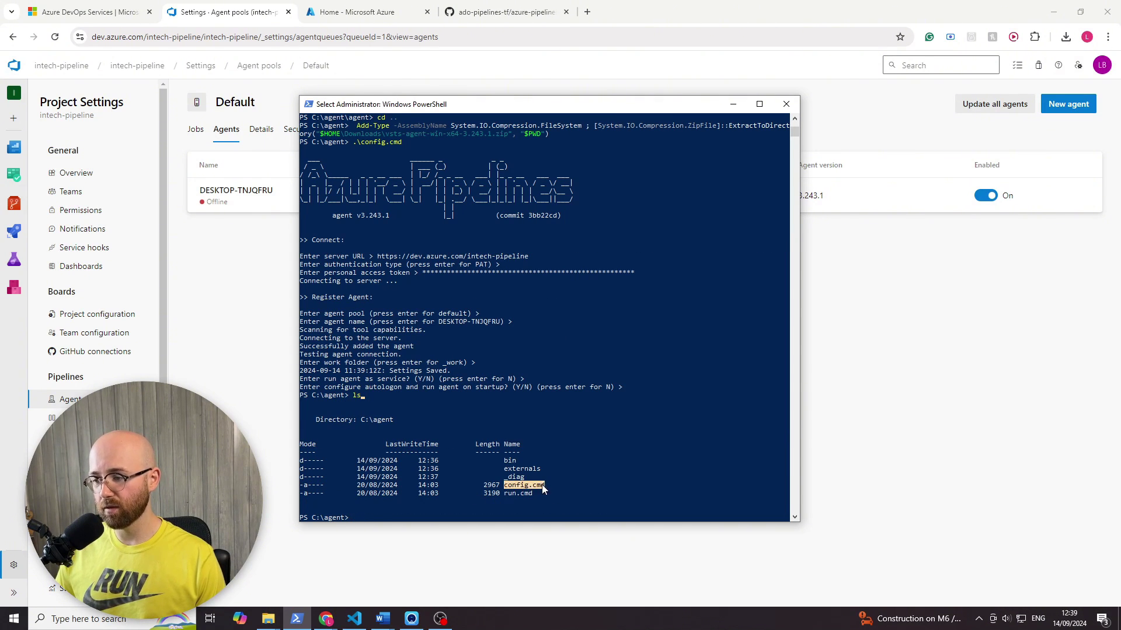
click(534, 493)
text(.\run.cmd)
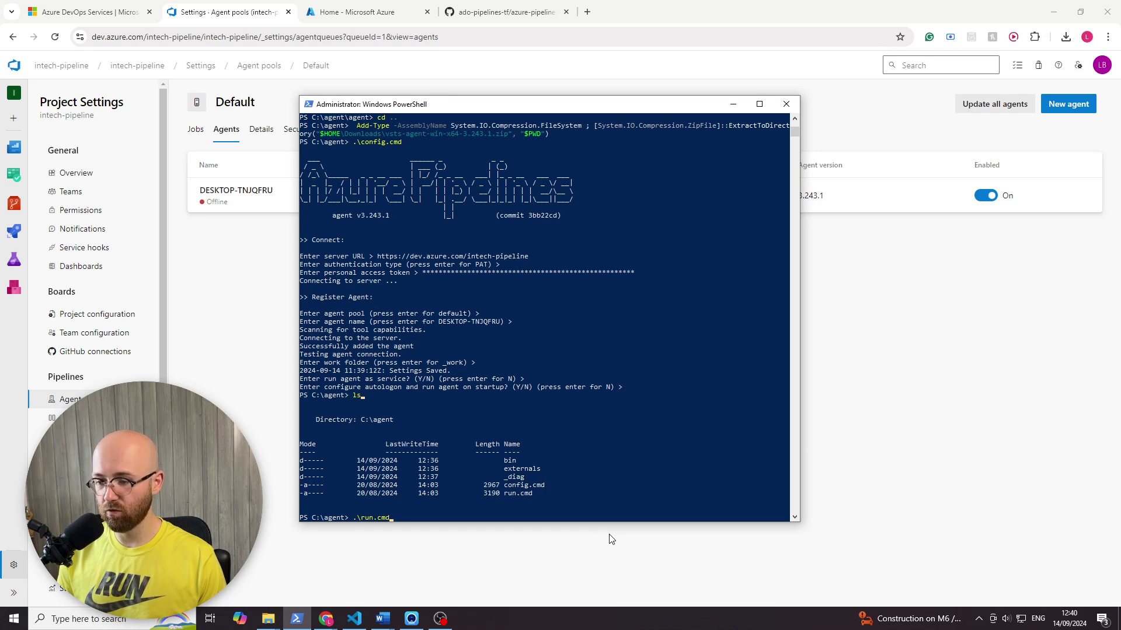
key(Return)
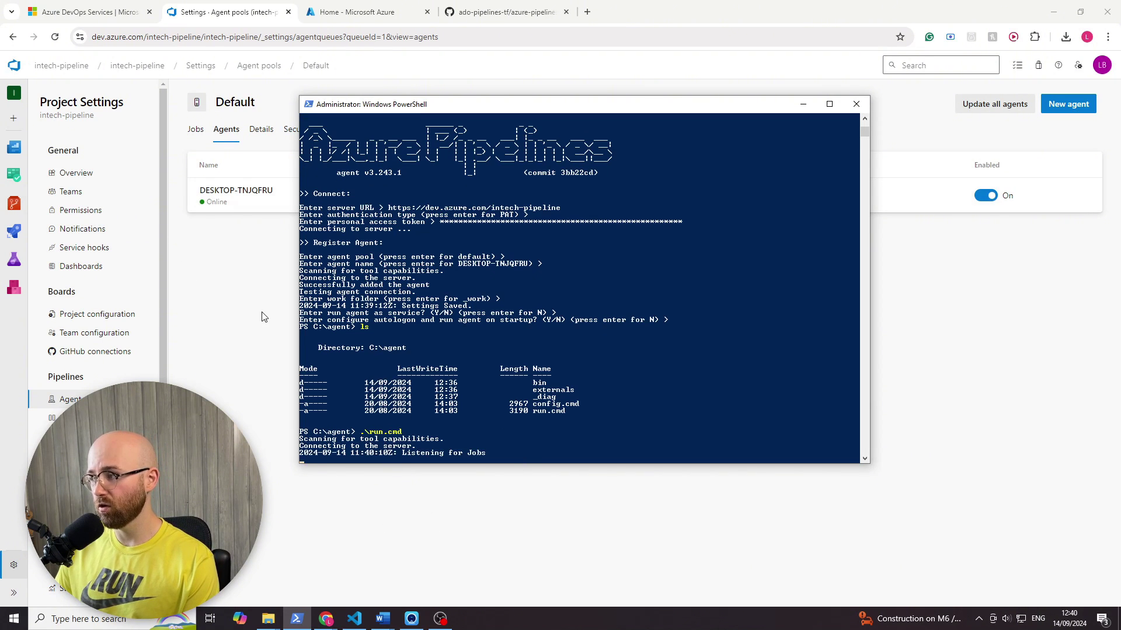
drag(598, 110, 831, 236)
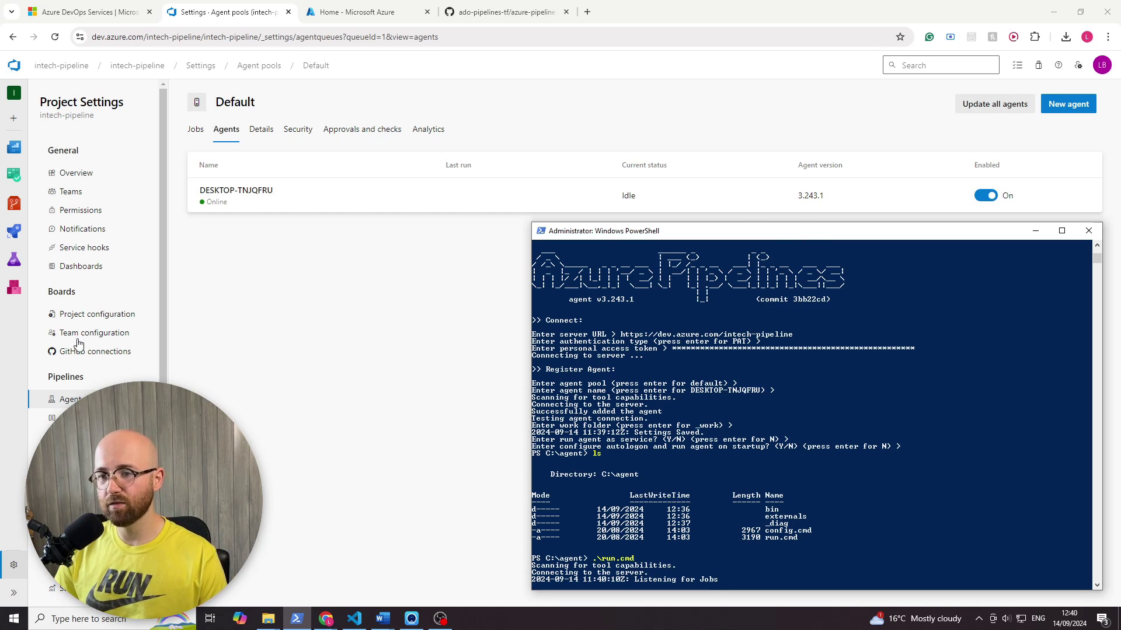
Step: Open the ado-pipelines-tf pipeline in Azure DevOps and run it on the main branch with the default options
mouse_move(15, 240)
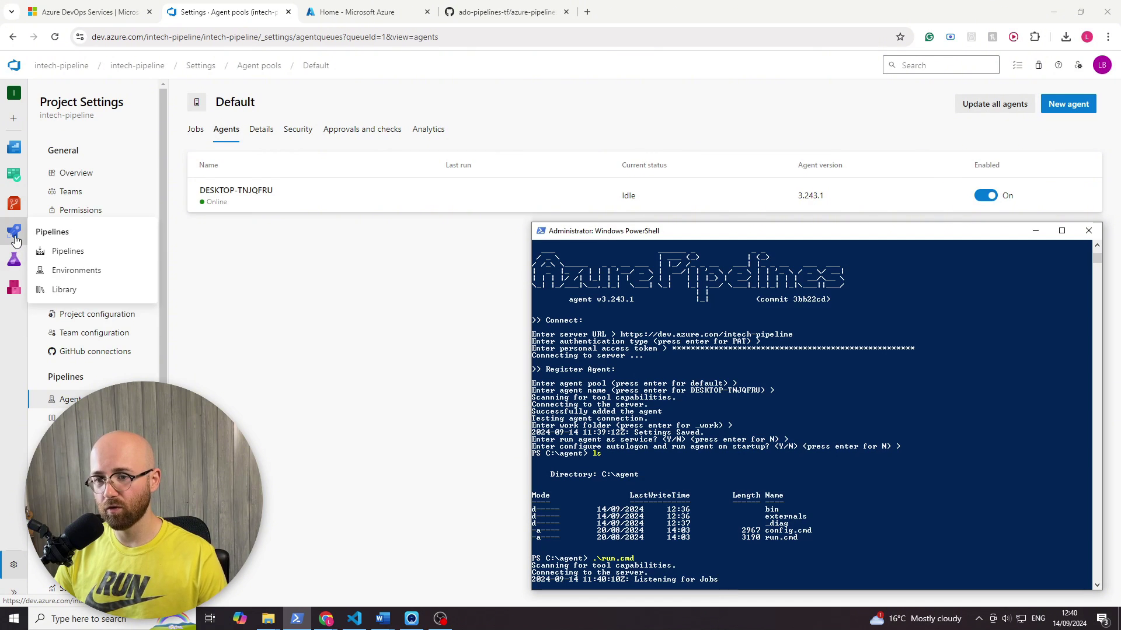
click(65, 251)
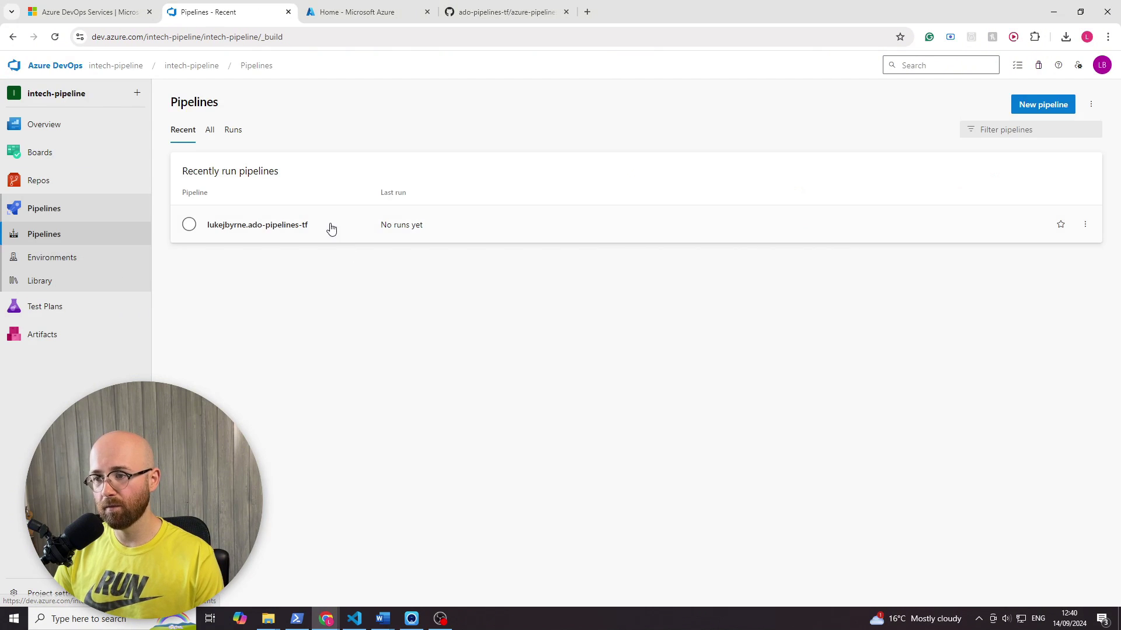
click(508, 225)
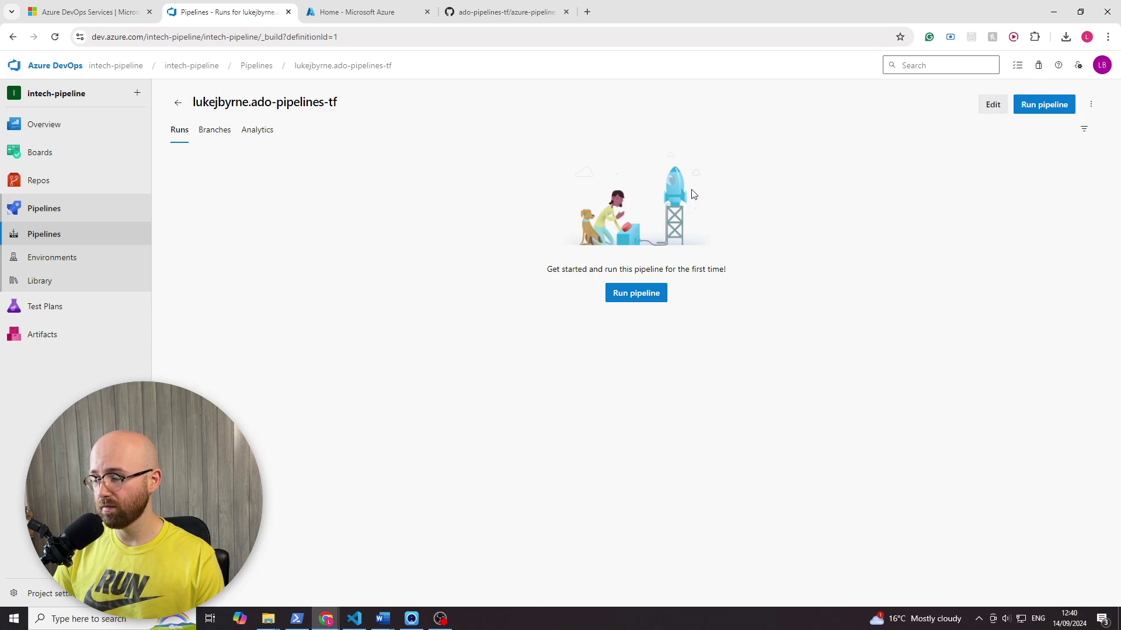
click(639, 298)
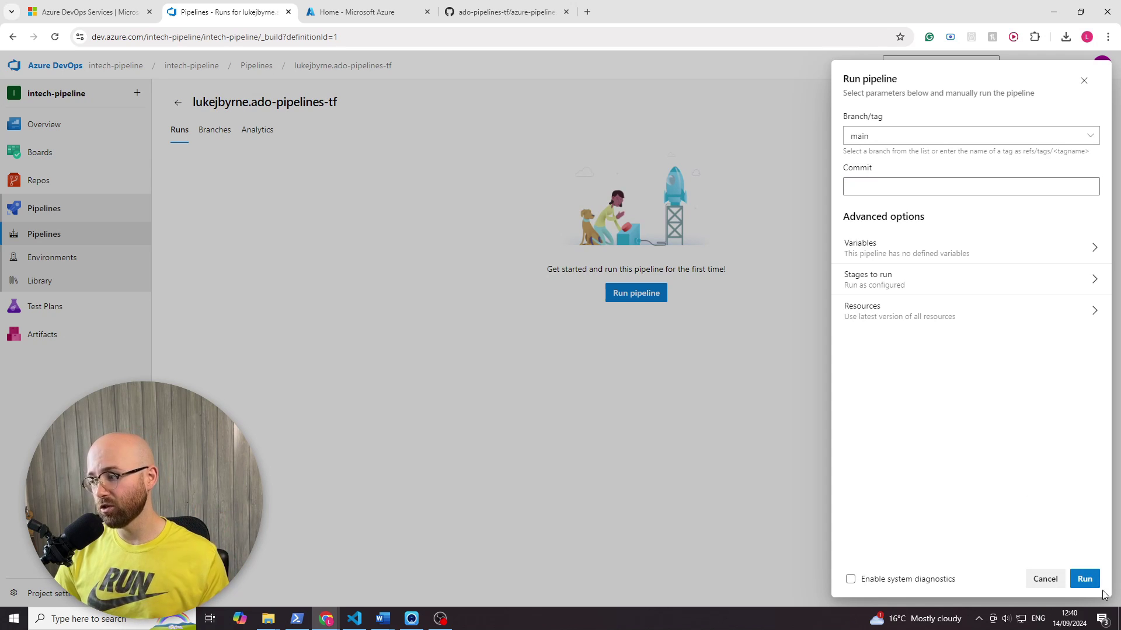
click(1084, 578)
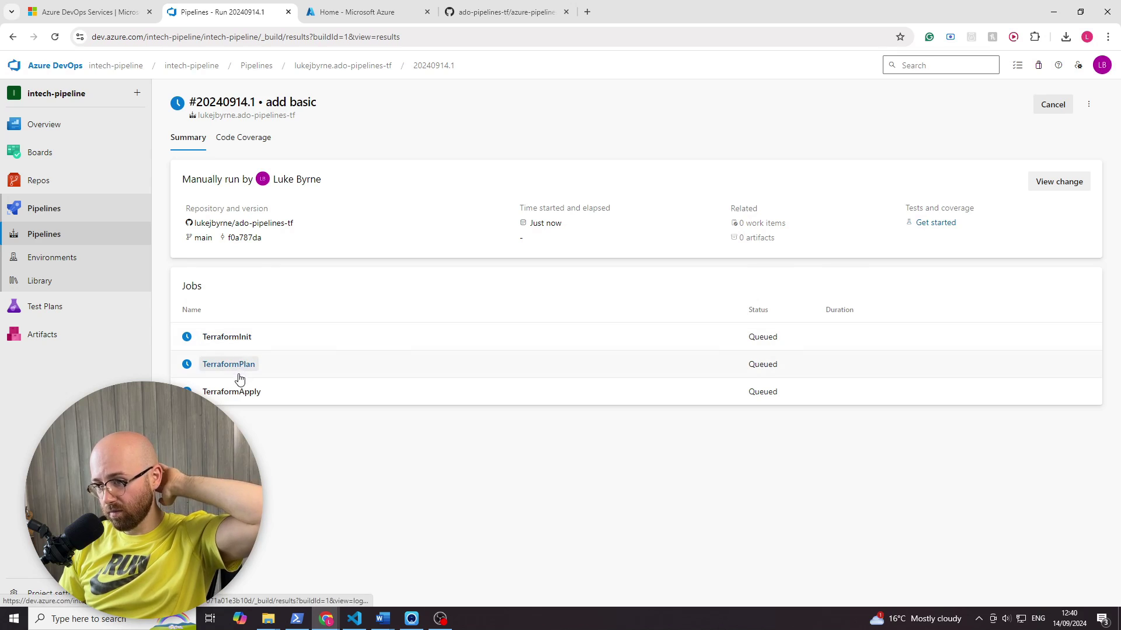
Step: Open the TerraformInit job and permit the pipeline to use the Default agent pool
click(318, 348)
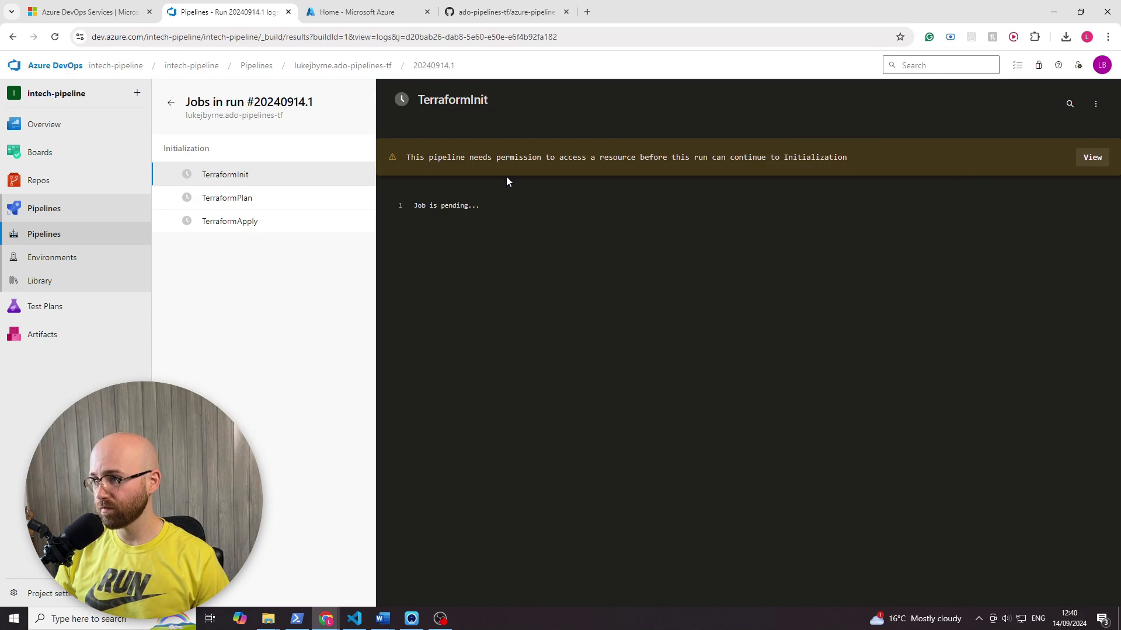
drag(403, 158, 589, 159)
click(822, 191)
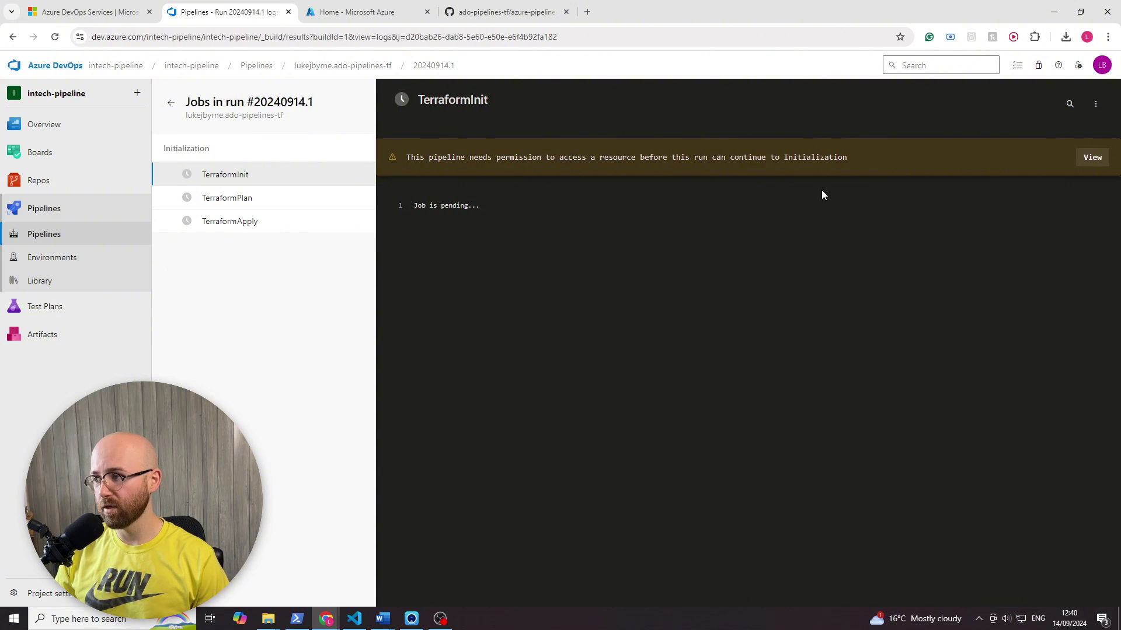
click(1096, 157)
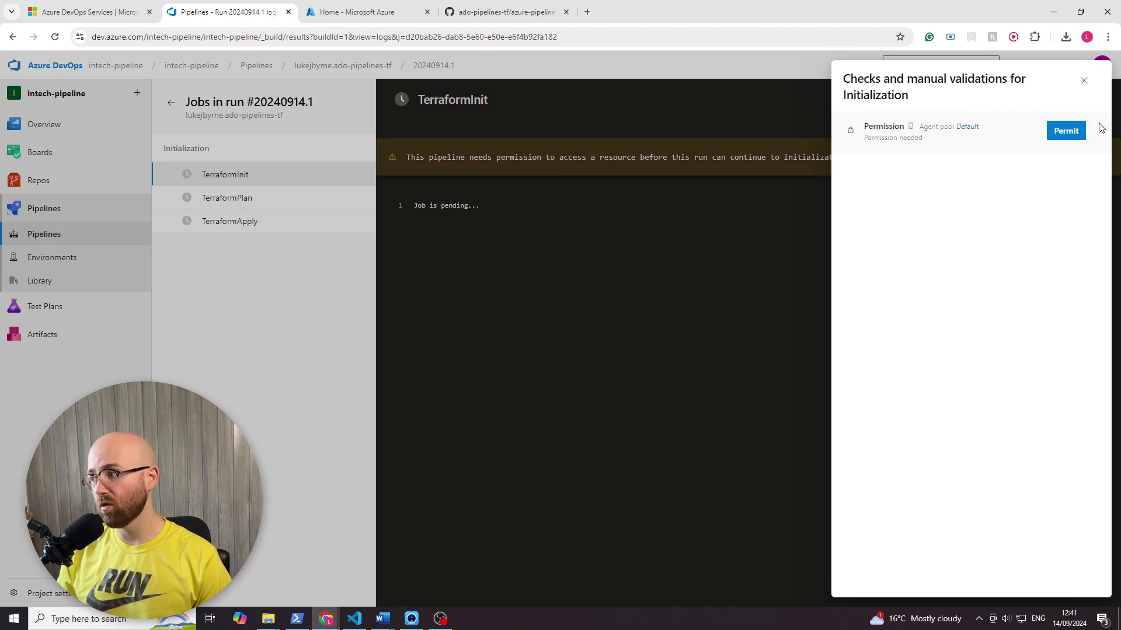
click(1066, 132)
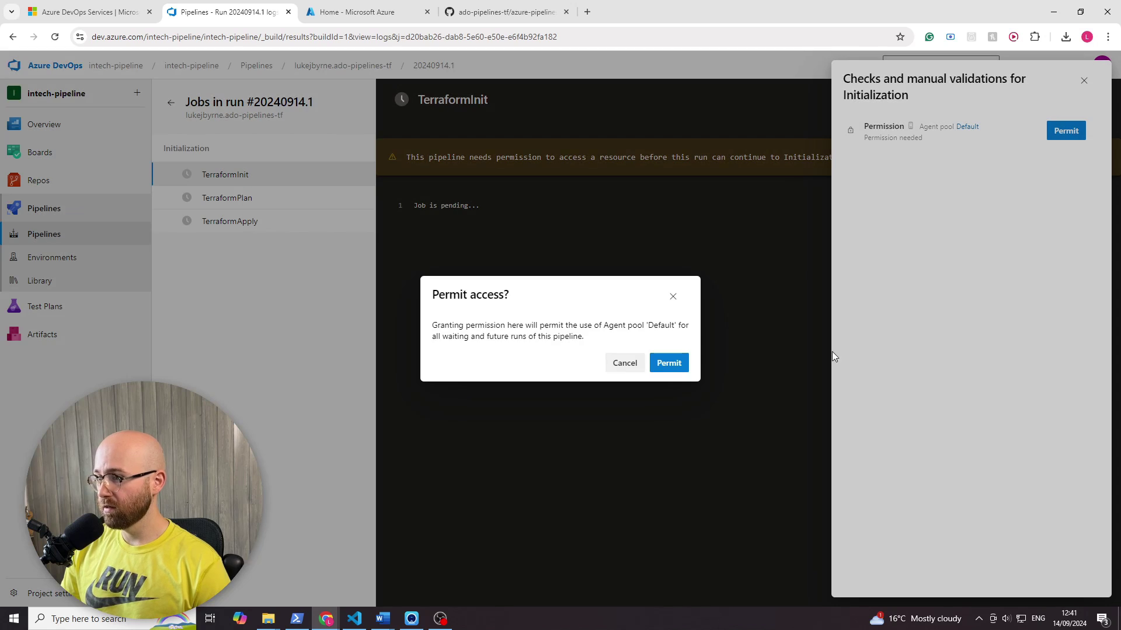
click(669, 363)
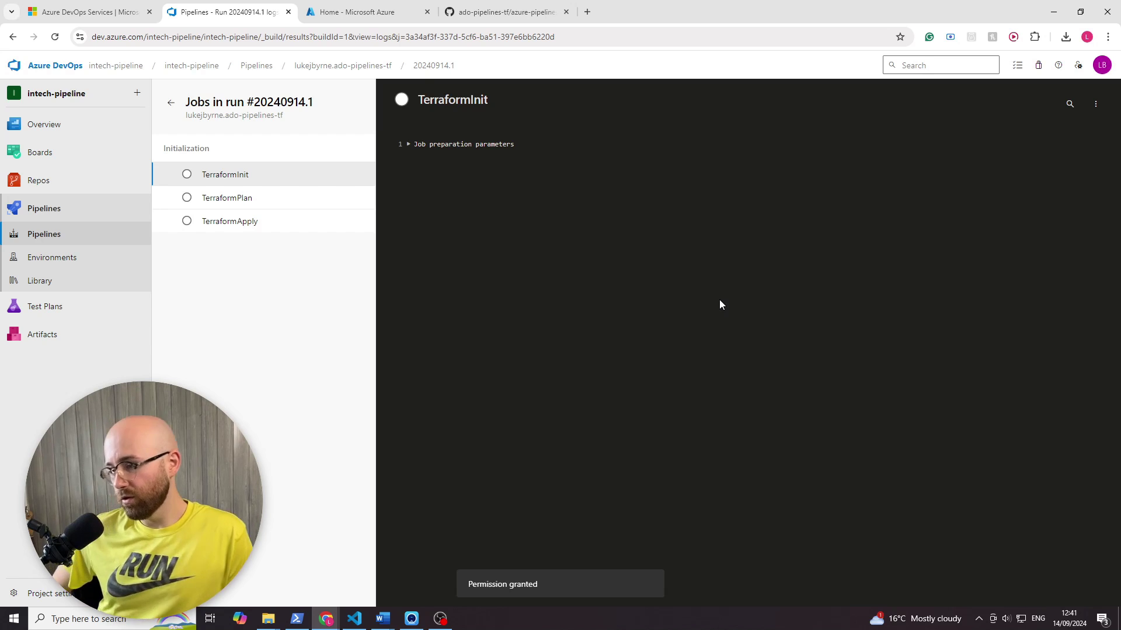
Step: Check the queue status and logs of the TerraformInit and TerraformPlan jobs in the pipeline run
click(62, 39)
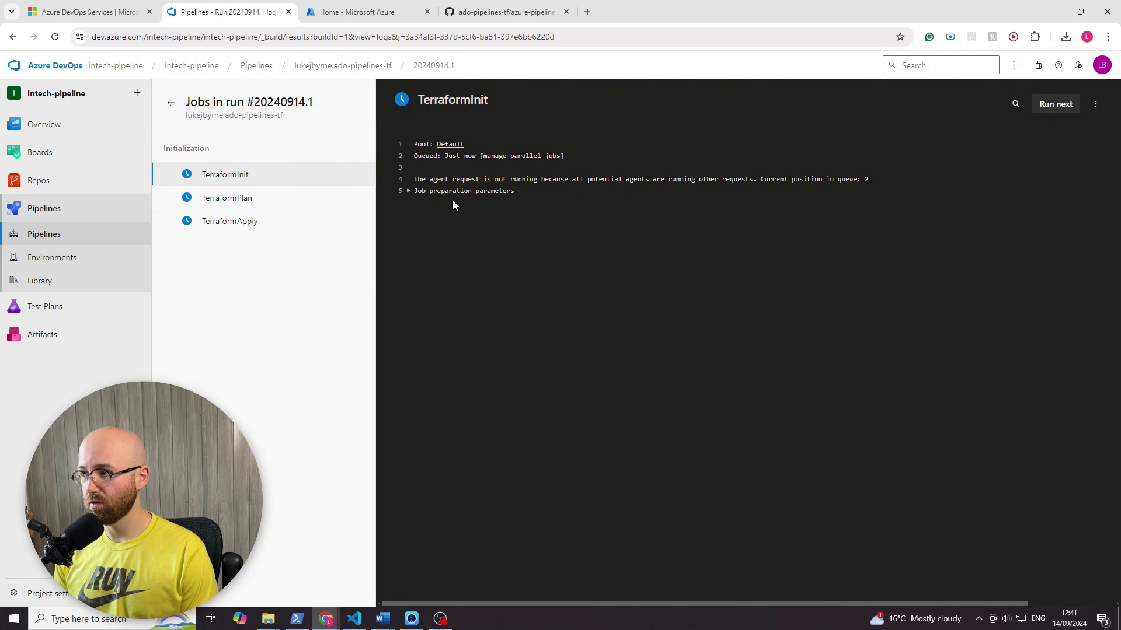
drag(871, 179, 761, 181)
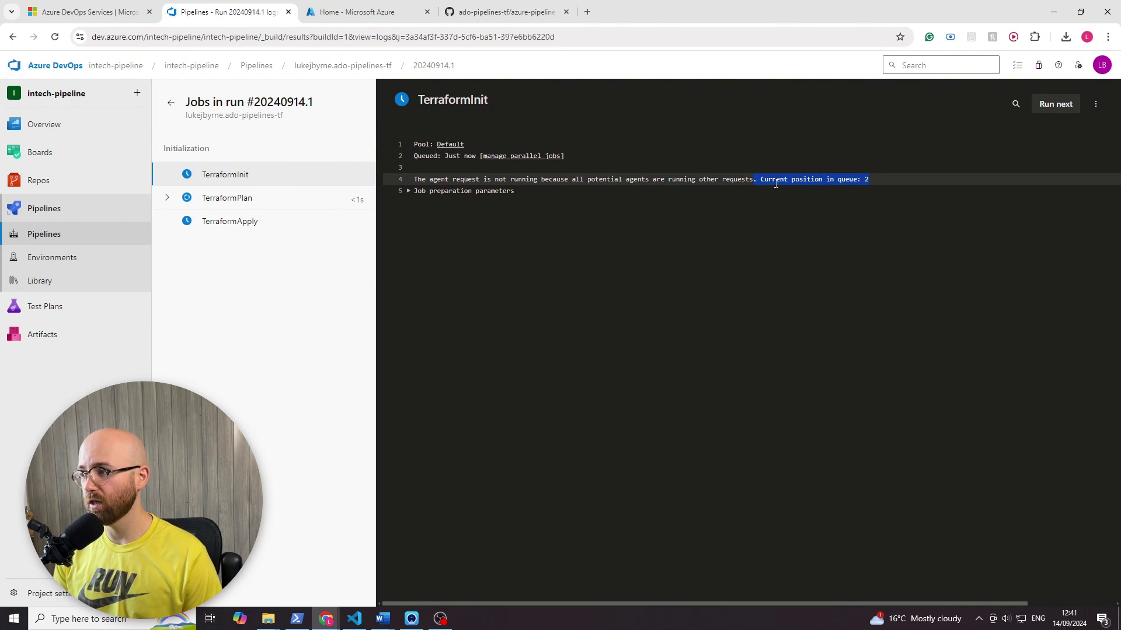
click(227, 198)
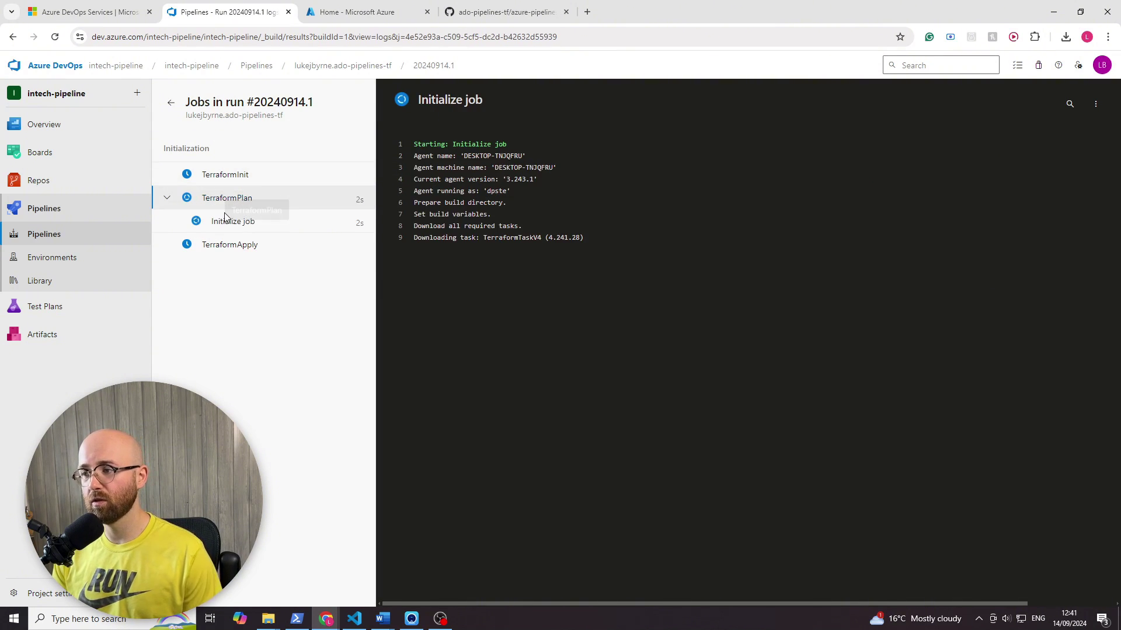
click(231, 179)
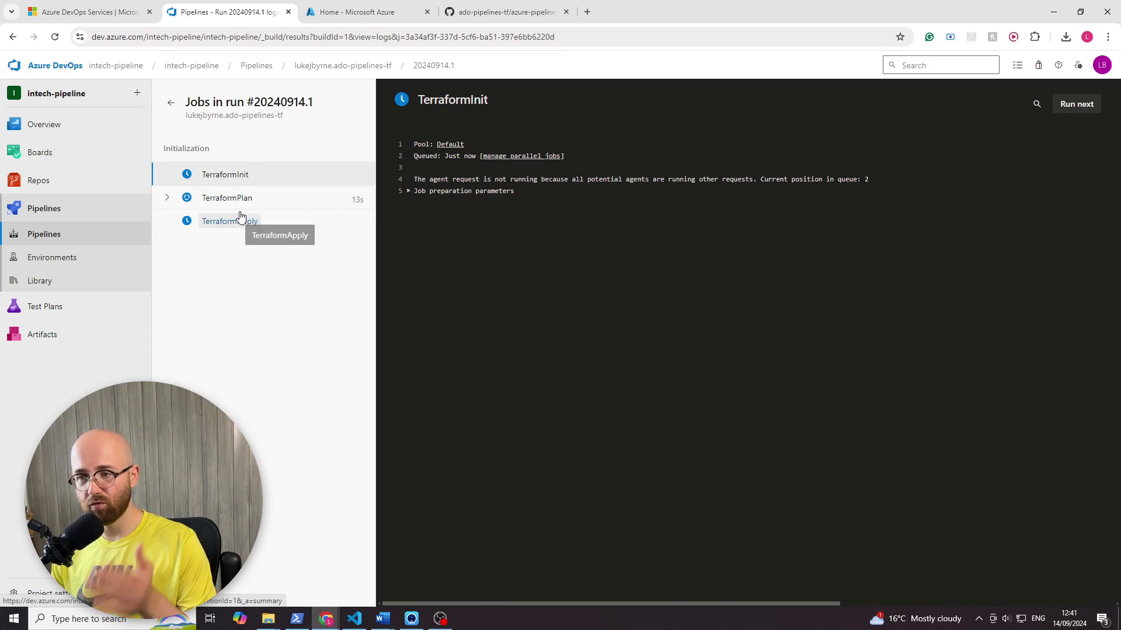
Step: Examine the TerraformTaskV4 log of the TerraformPlan job from its errors back to its beginning
click(236, 199)
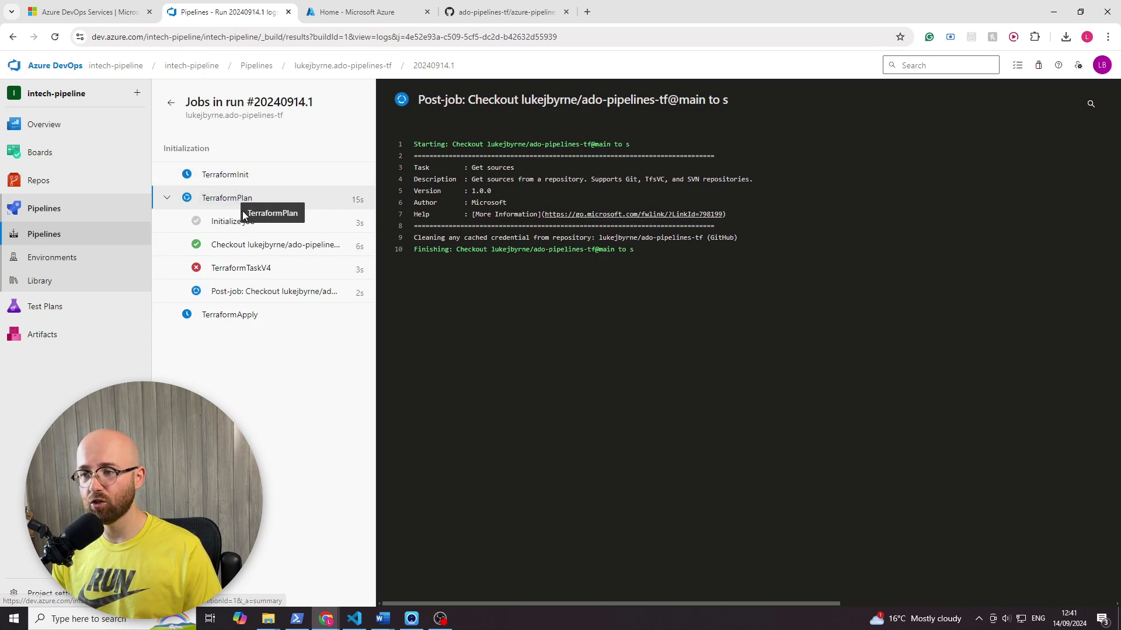
click(243, 271)
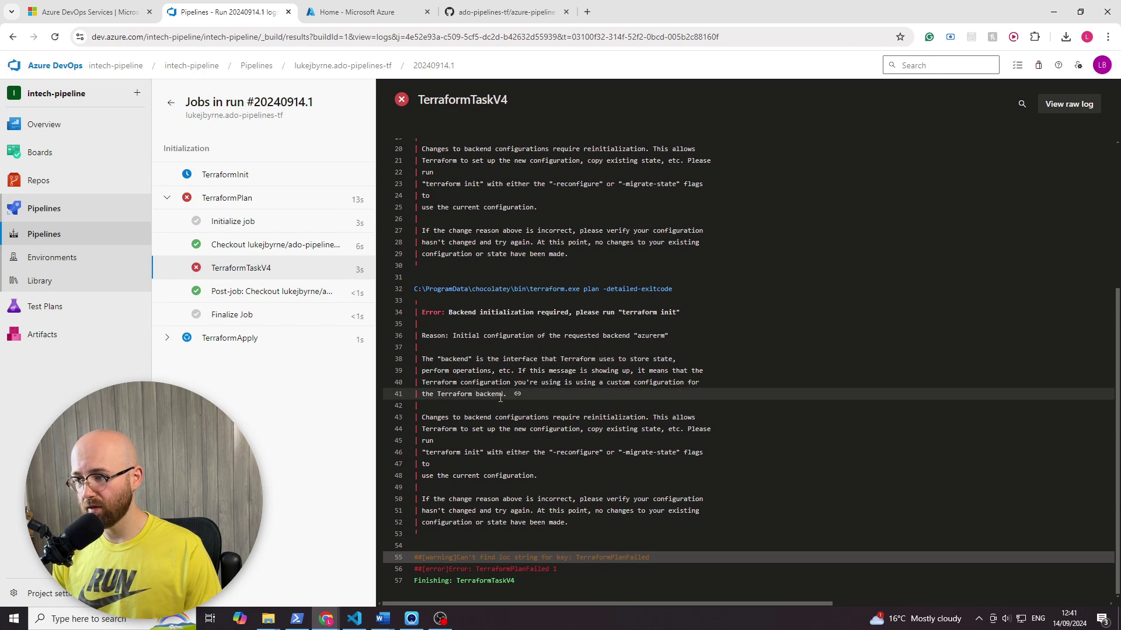
scroll(499, 398, up, 3)
scroll(526, 389, up, 1)
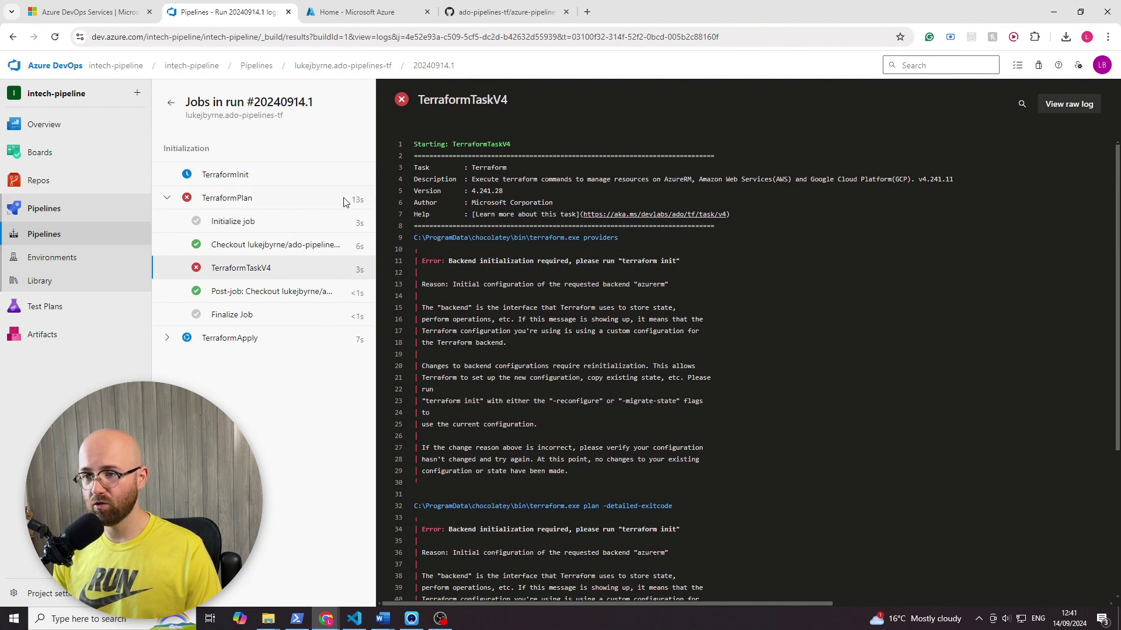
Step: Recheck the TerraformInit job's log and return to the summary page of the pipeline run
click(251, 175)
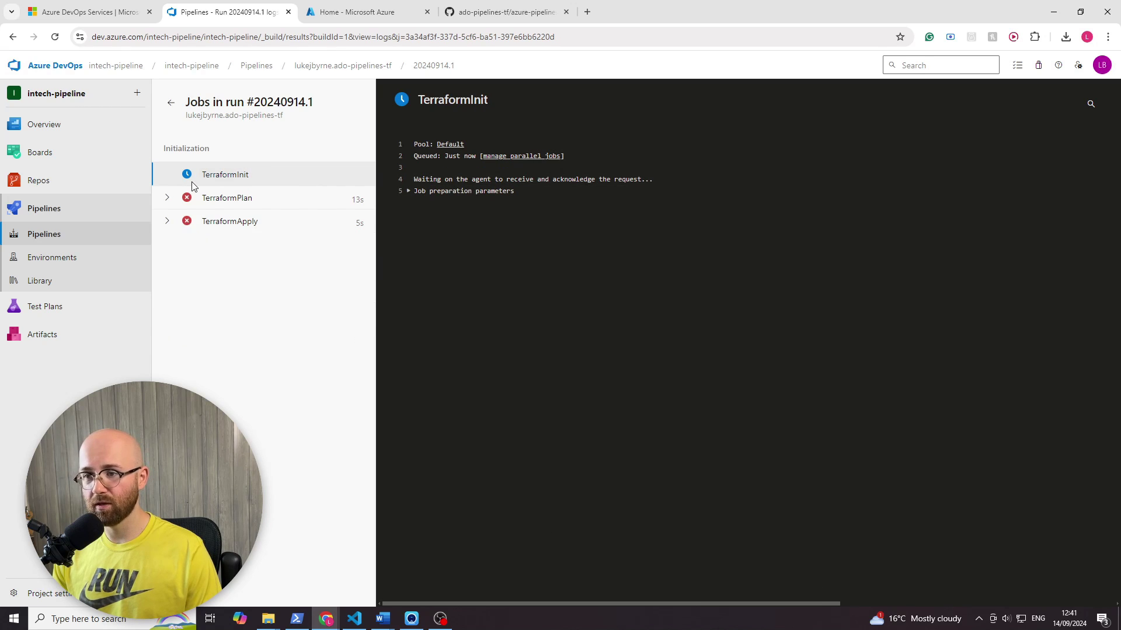
click(172, 105)
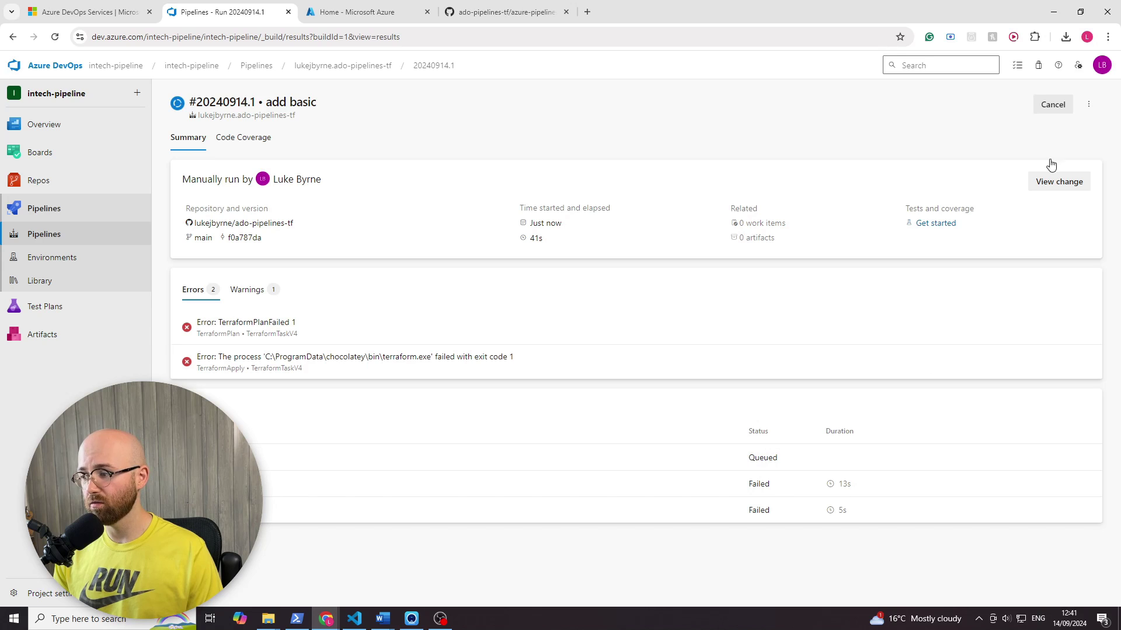
Step: Cancel pipeline run 20240914.1 and return to the pipeline's list of runs
click(1052, 108)
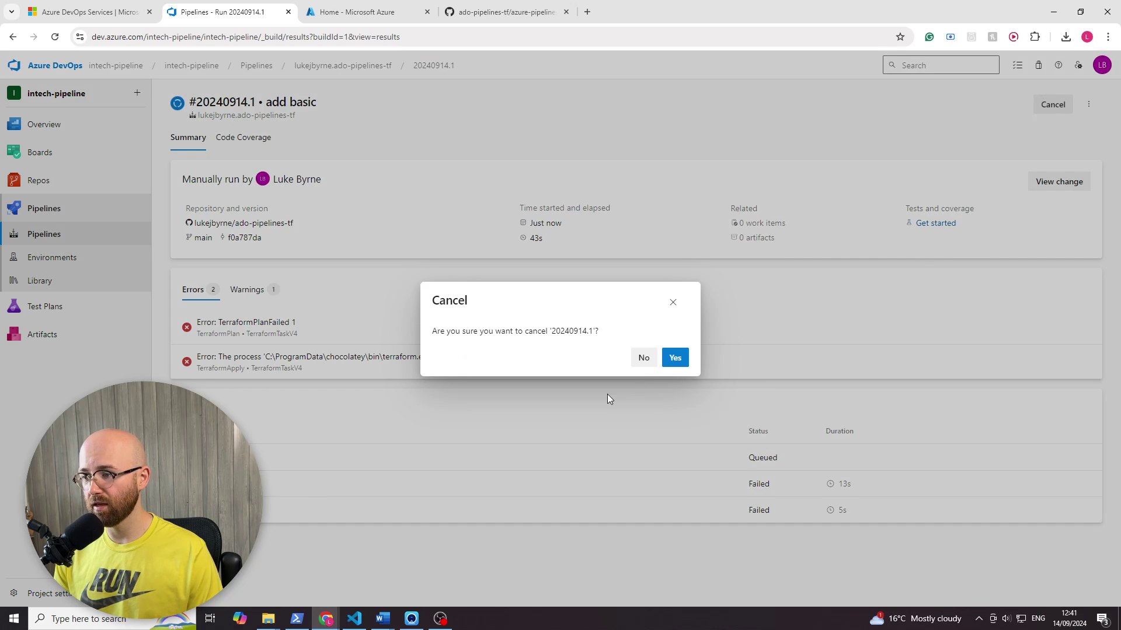
click(673, 365)
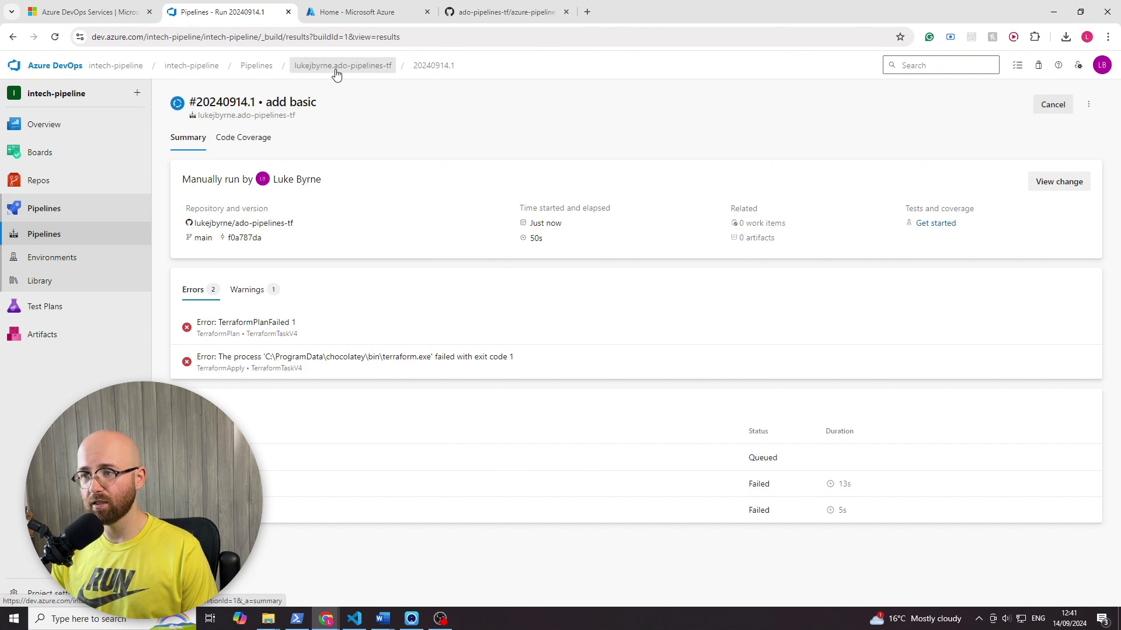
key(alt+Left)
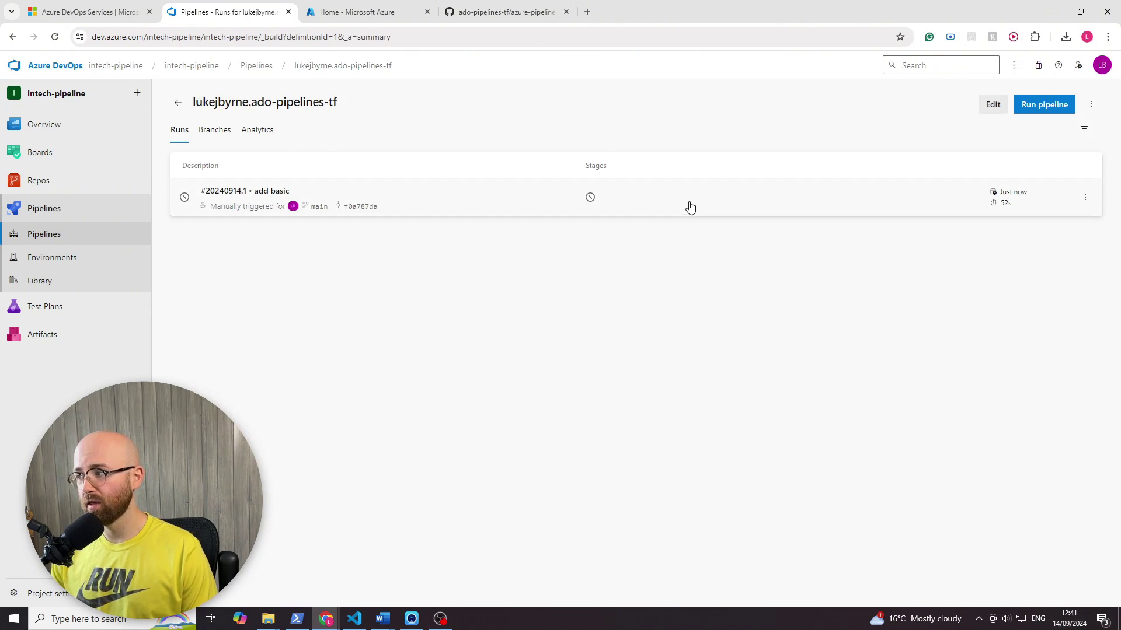
click(1084, 197)
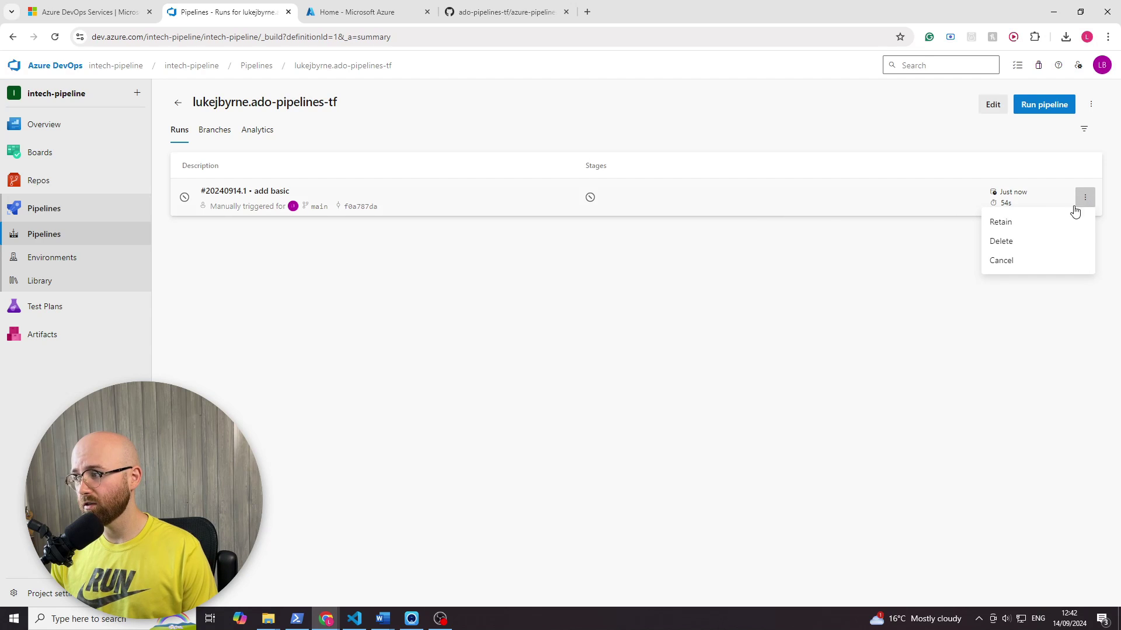
click(675, 231)
Step: Start a new run of the pipeline on the main branch from run 20240914.1
click(709, 193)
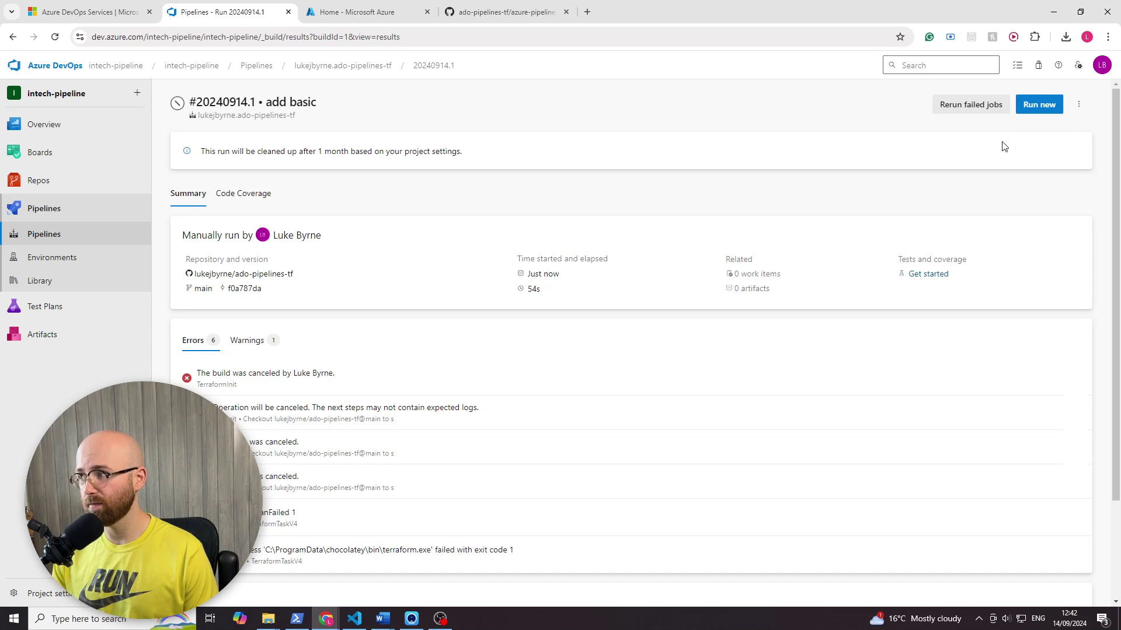
click(1039, 105)
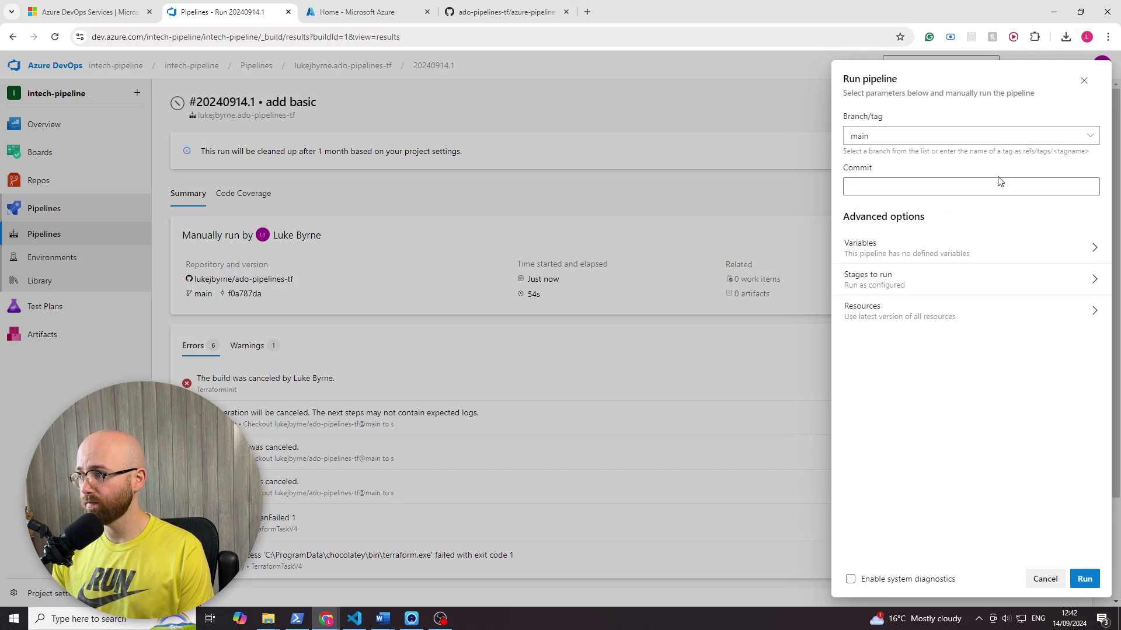
click(1085, 577)
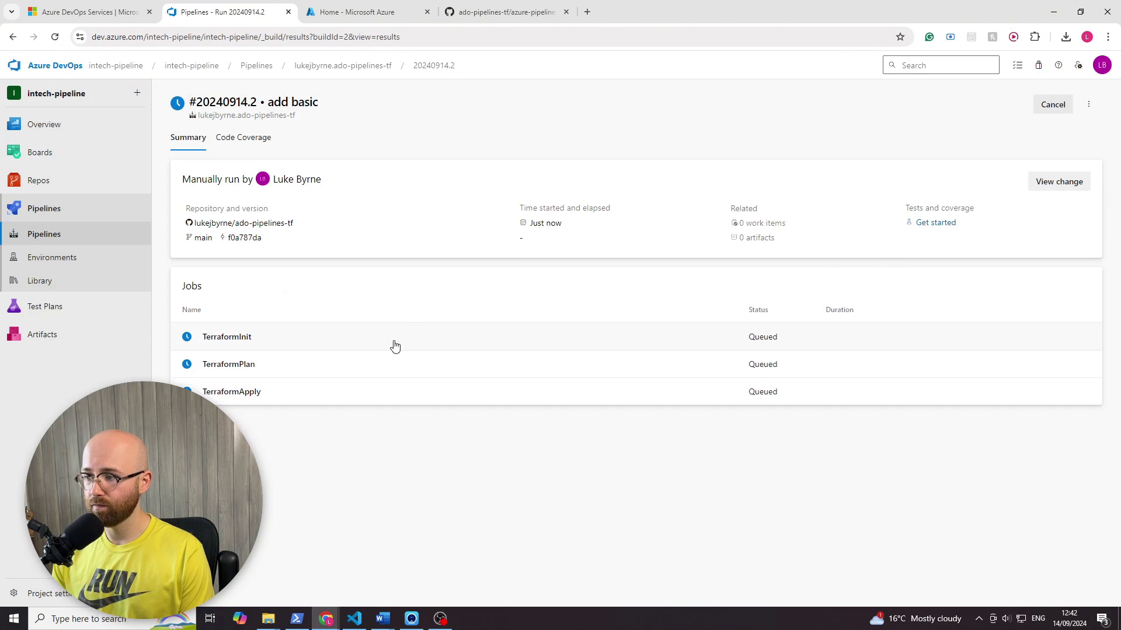
Step: Check the queue status of the TerraformInit and TerraformPlan jobs in run 20240914.2
click(320, 345)
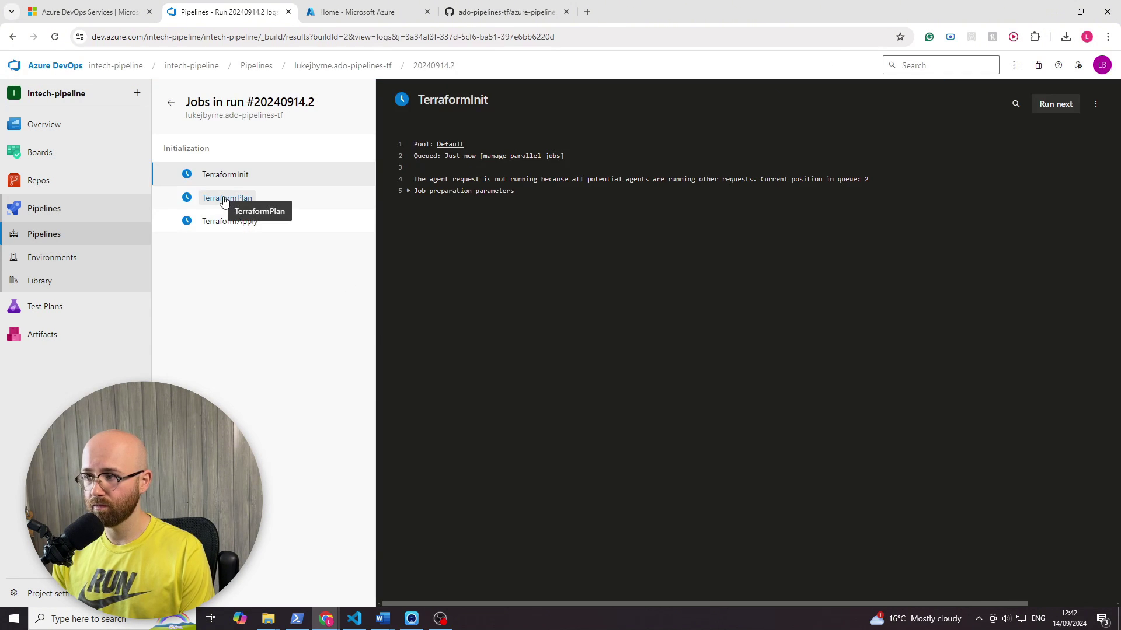
click(228, 200)
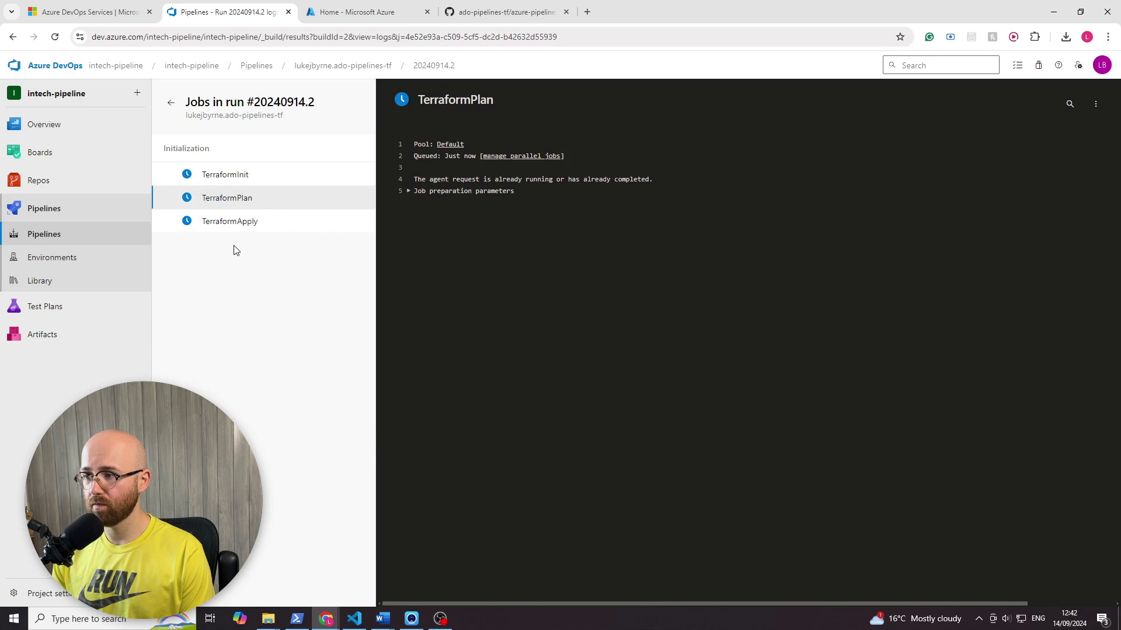
click(239, 175)
click(226, 174)
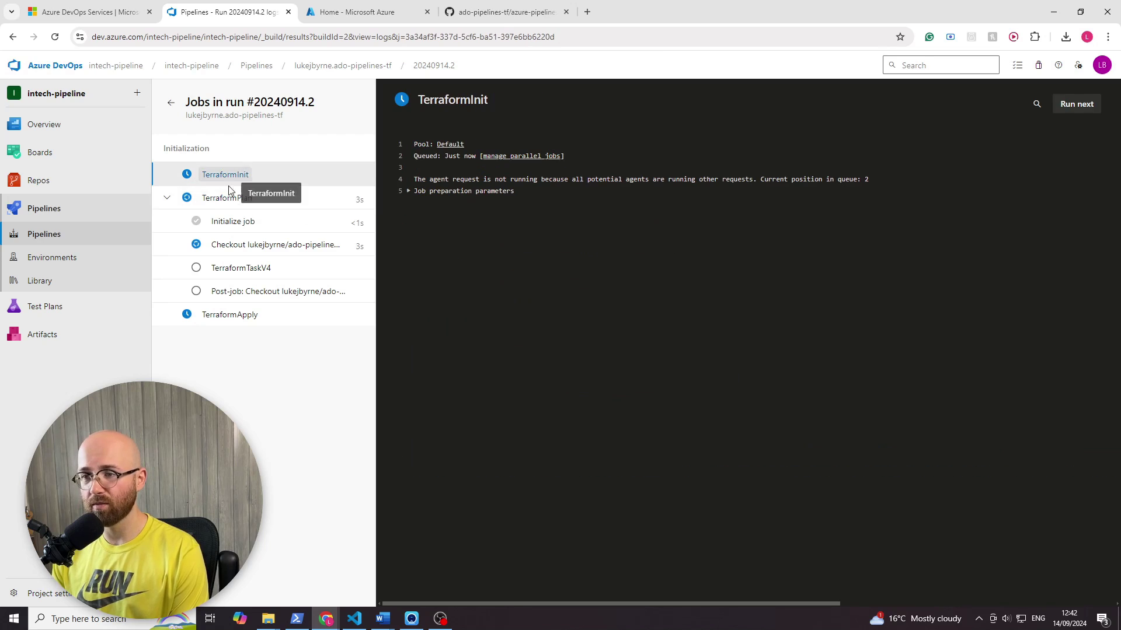
click(167, 198)
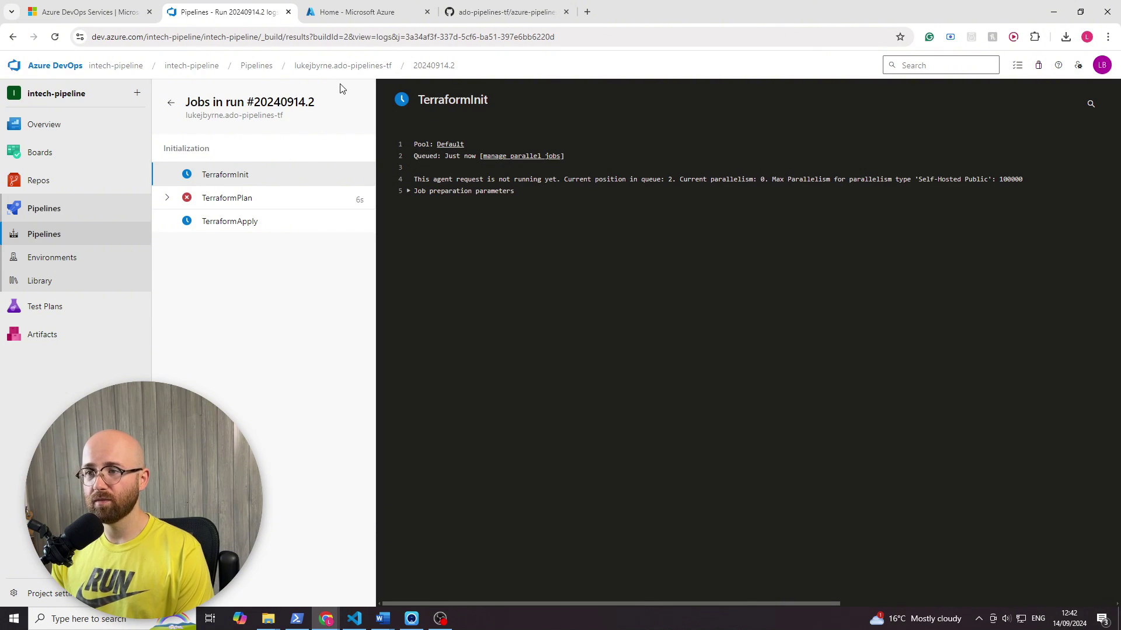
Step: Cancel run 20240914.2 from the pipeline's list of runs
click(368, 67)
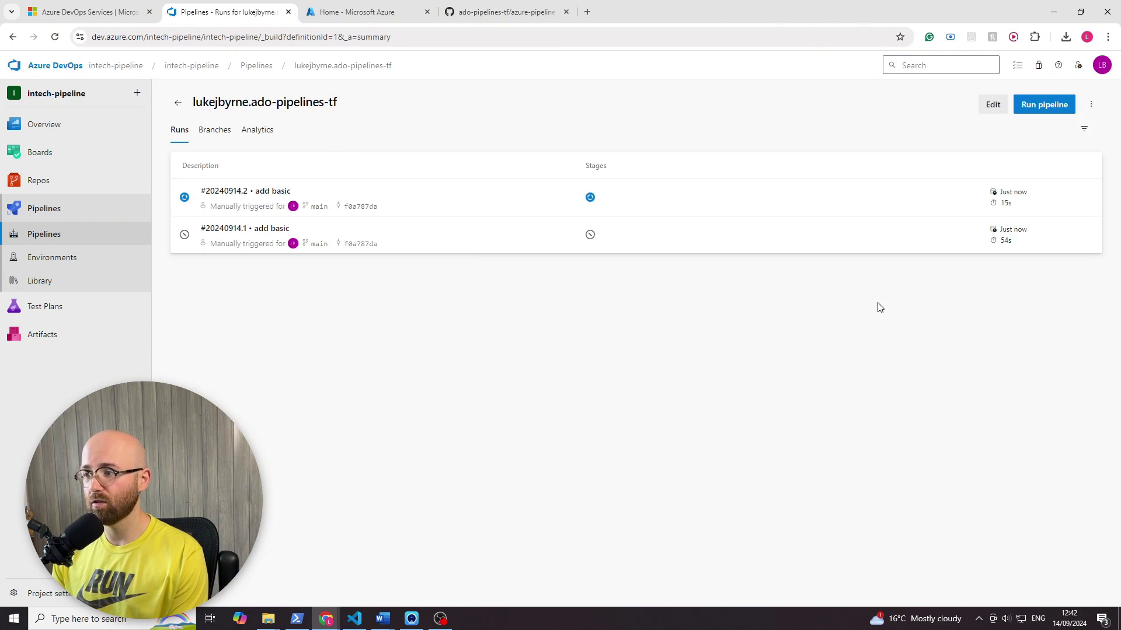
click(1085, 201)
click(1033, 260)
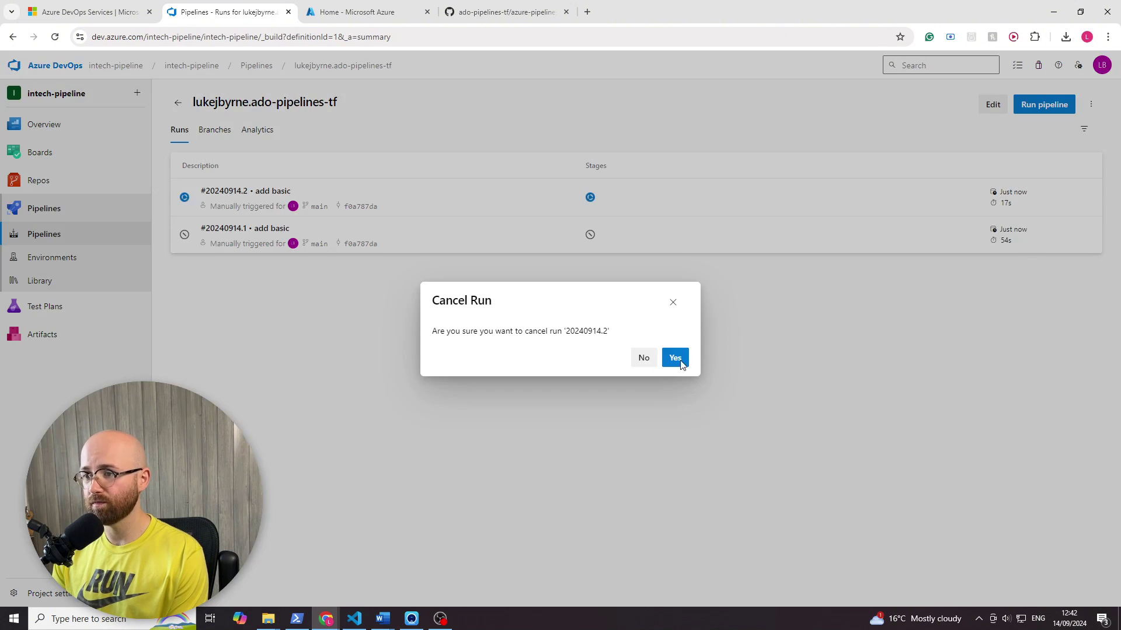
click(676, 358)
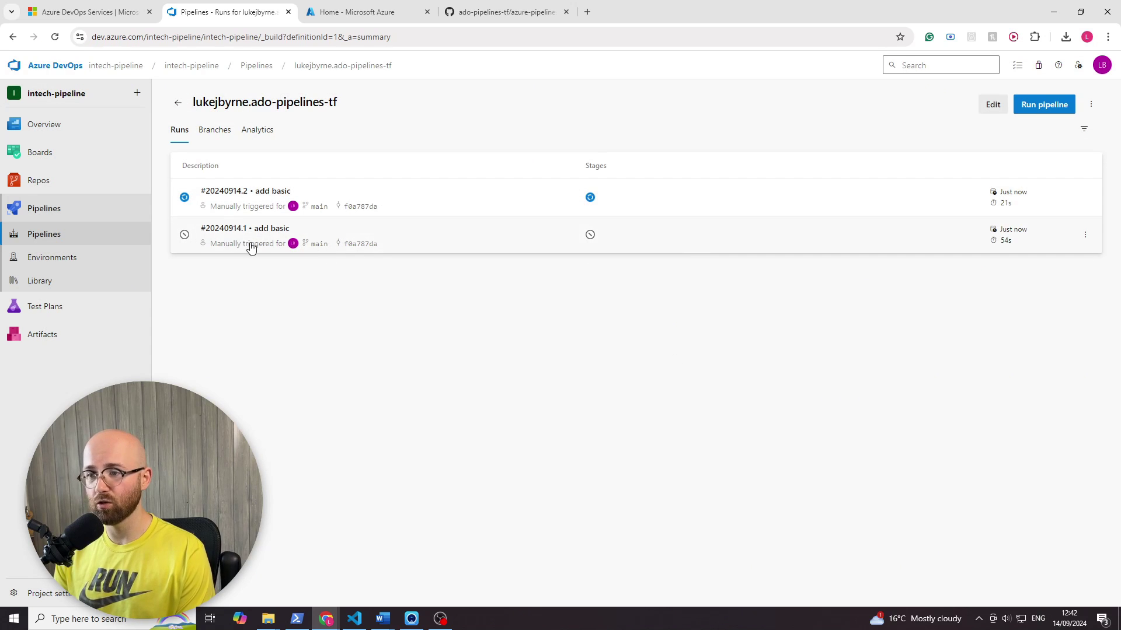
Step: View the commit behind run 20240914.1 to check its basic.yml changes, and return to the list of runs
click(349, 246)
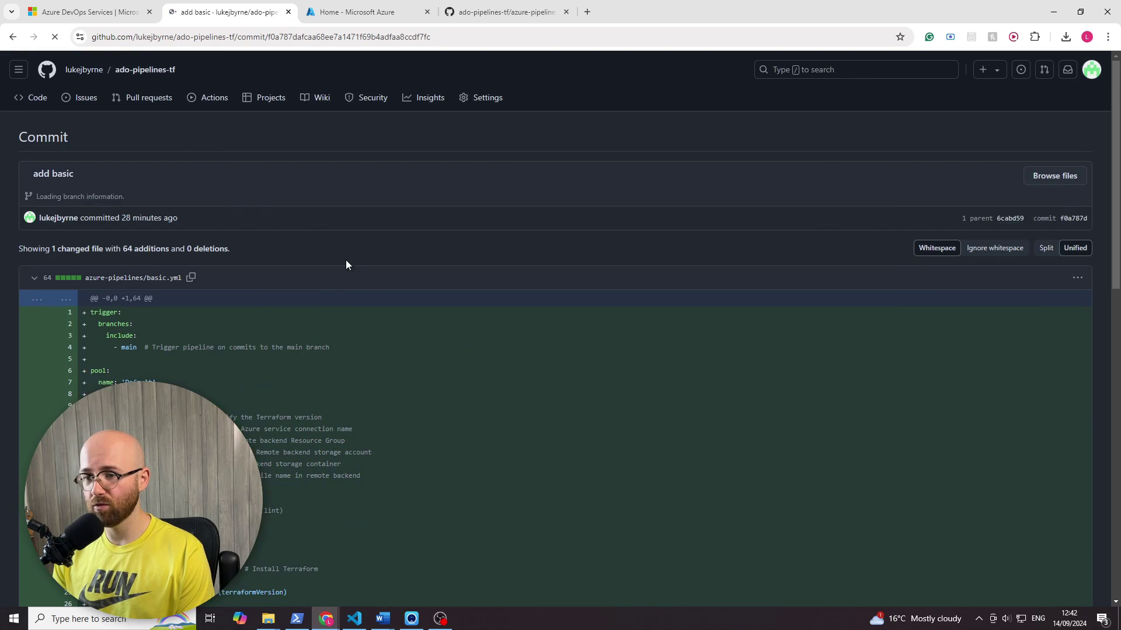
scroll(561, 350, down, 11)
scroll(560, 350, up, 8)
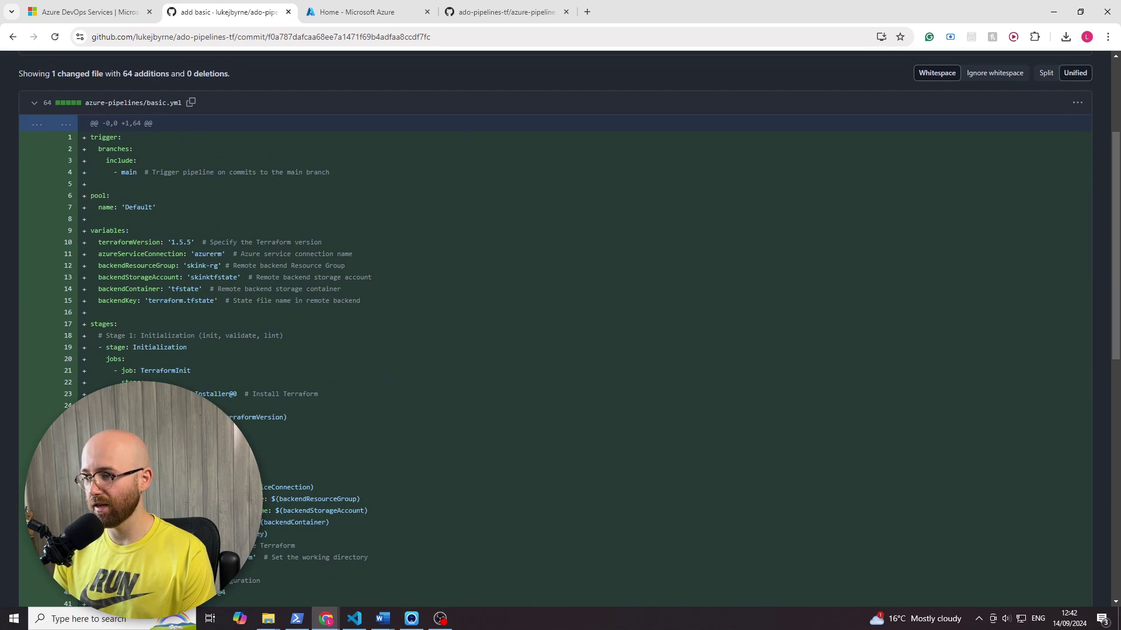
click(12, 37)
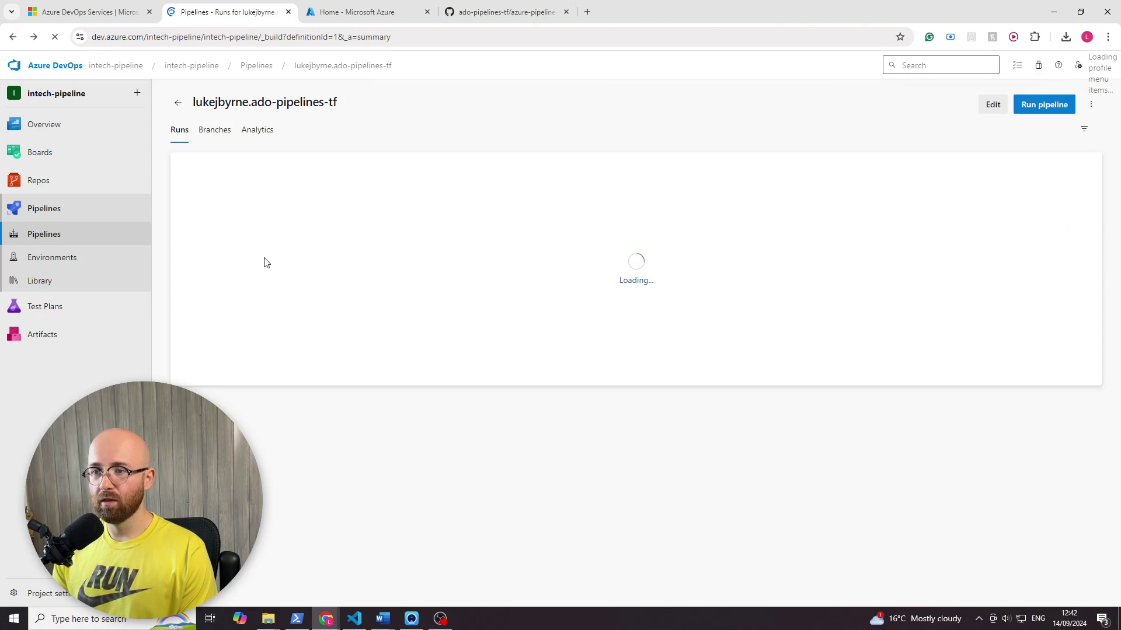
Step: Open the Terraform pipeline's azure-pipelines/basic.yml on the main branch for editing
click(73, 239)
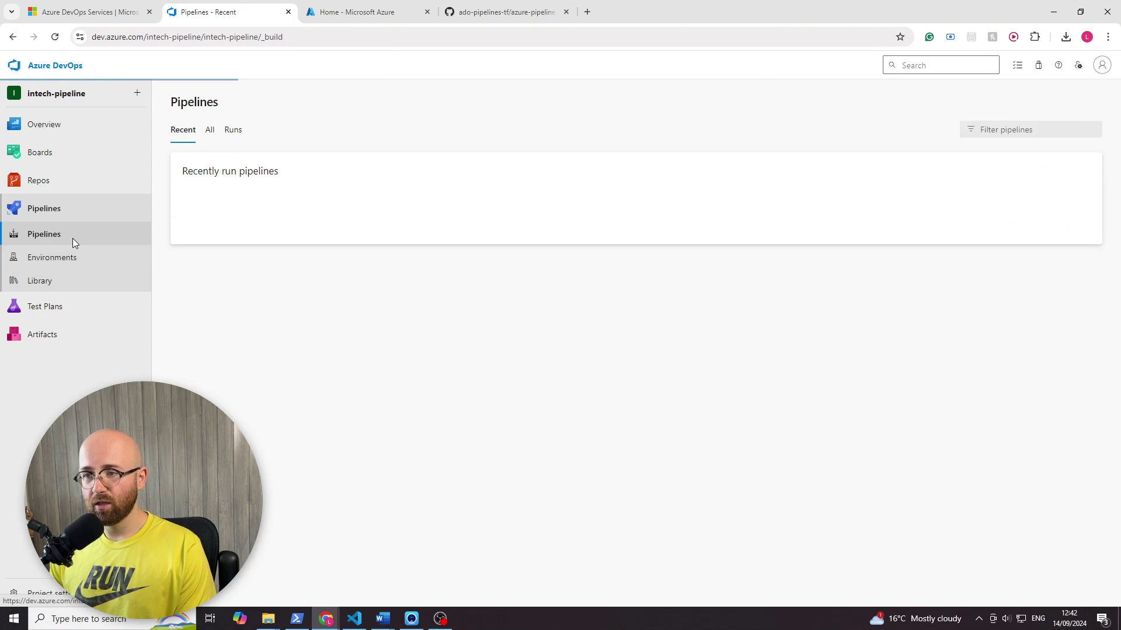
click(341, 221)
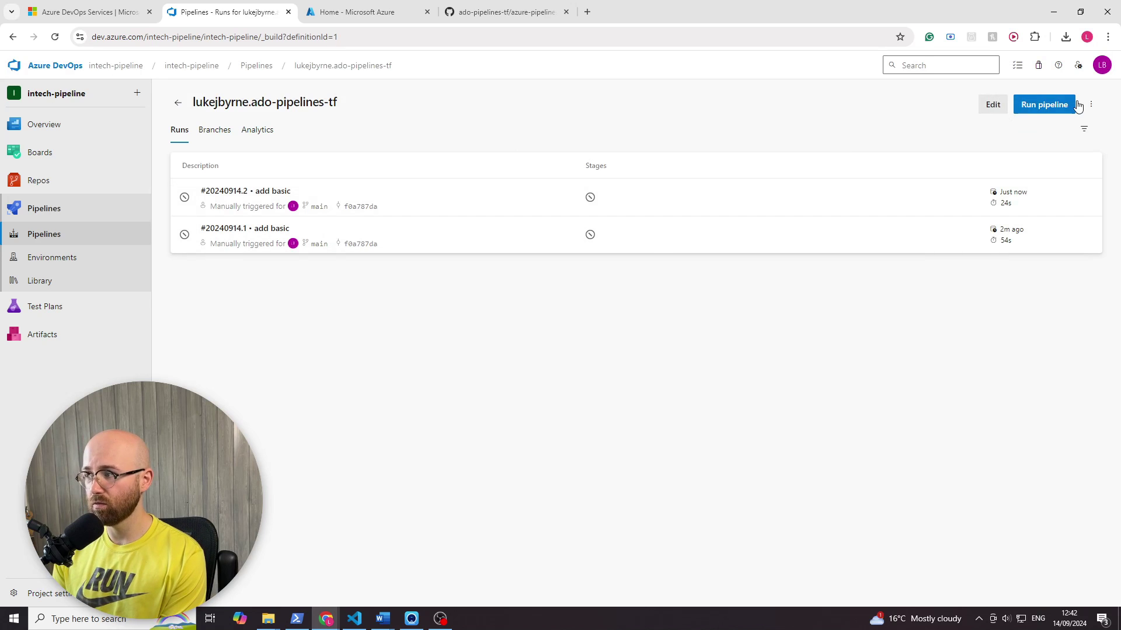
click(992, 111)
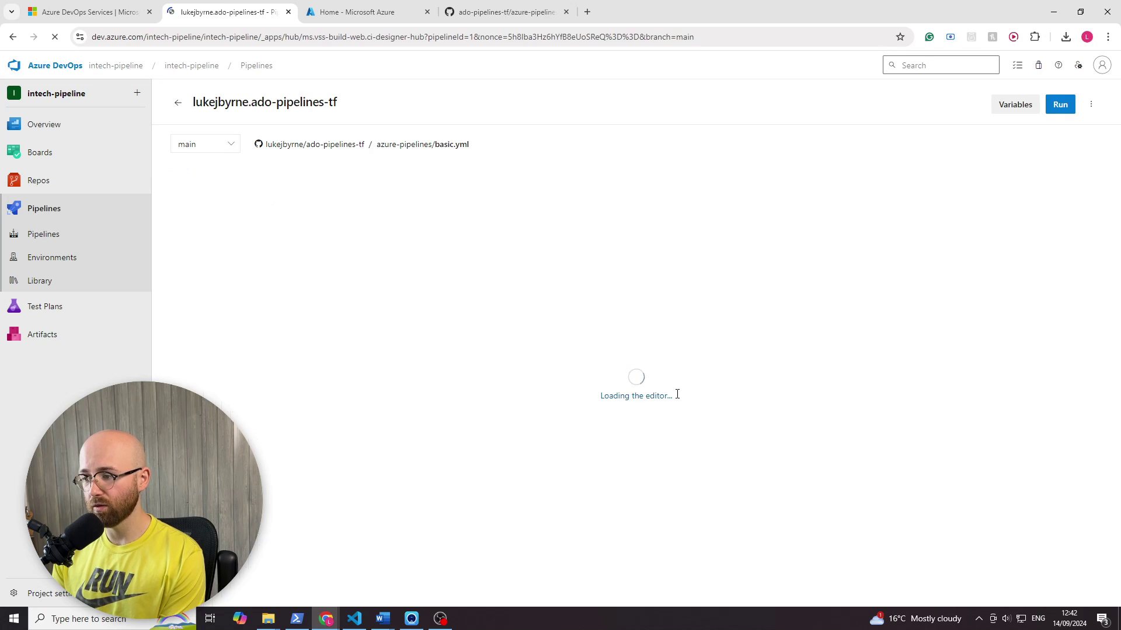
Step: Examine how the TerraformInit, TerraformPlan and TerraformApply jobs and their tasks are structured in basic.yml
scroll(383, 387, down, 1)
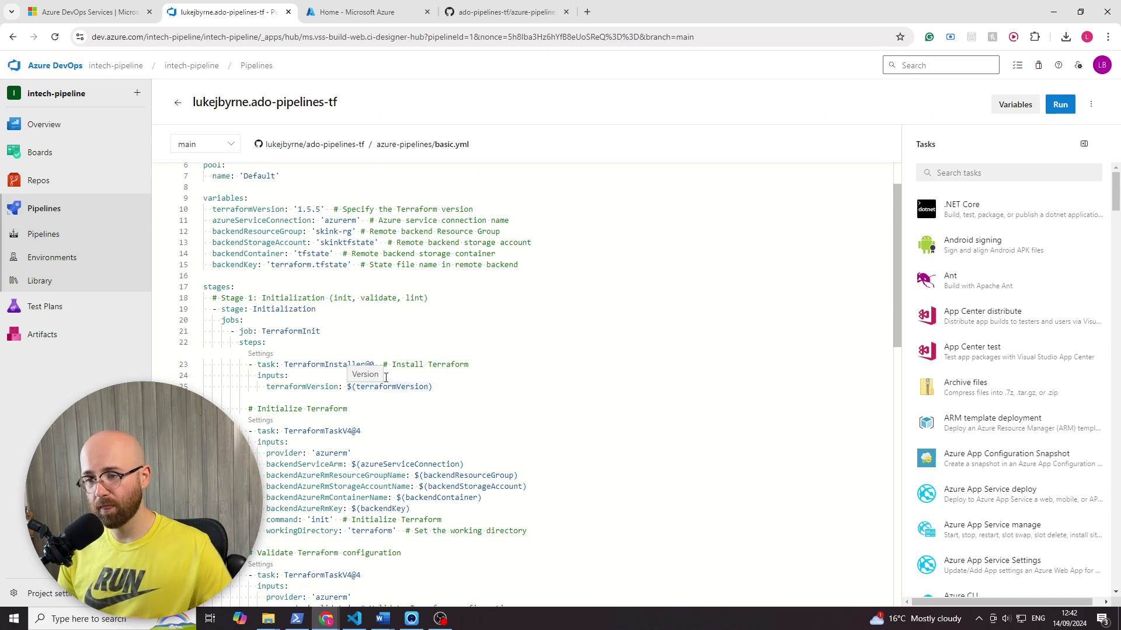
scroll(398, 392, down, 1)
scroll(399, 398, down, 2)
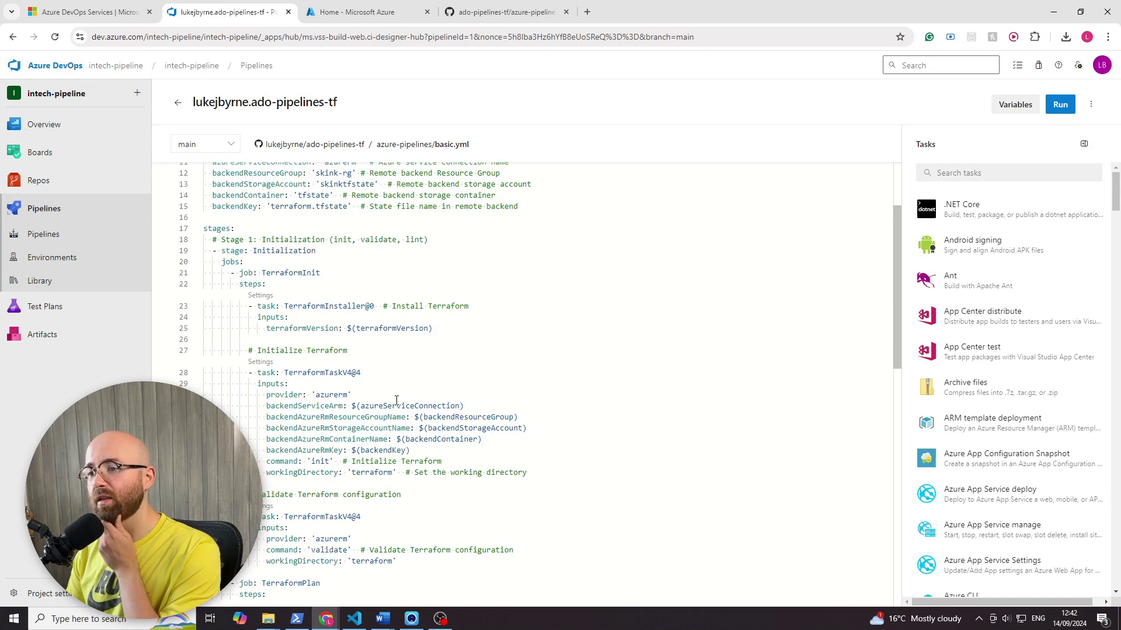
scroll(287, 593, down, 3)
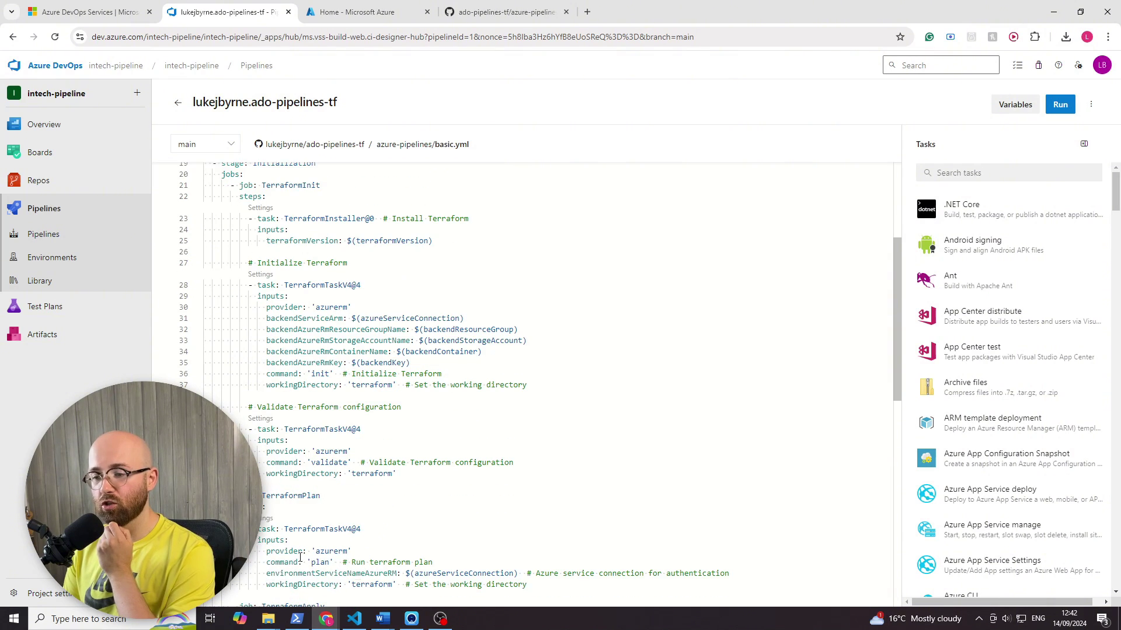
scroll(303, 528, down, 2)
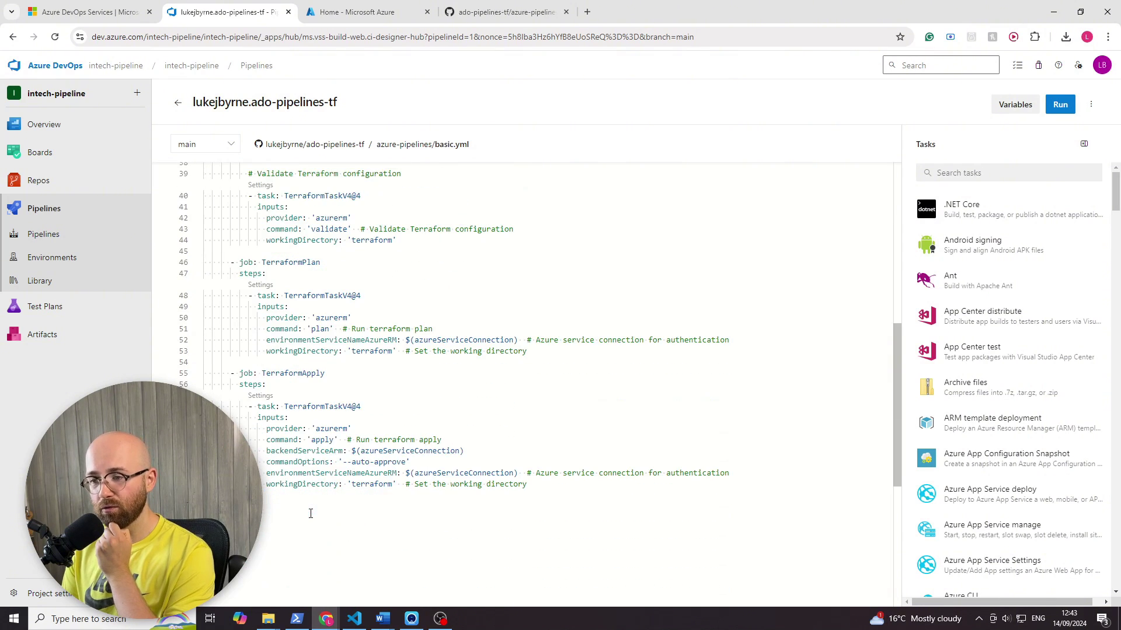
scroll(309, 514, up, 3)
scroll(305, 503, up, 2)
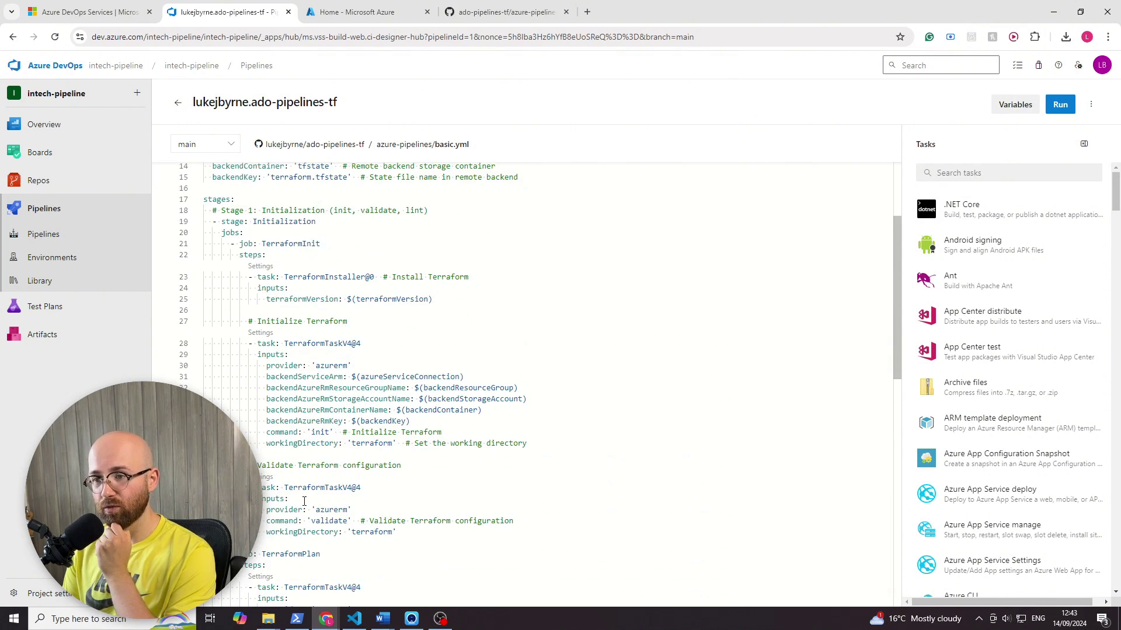
scroll(303, 502, up, 2)
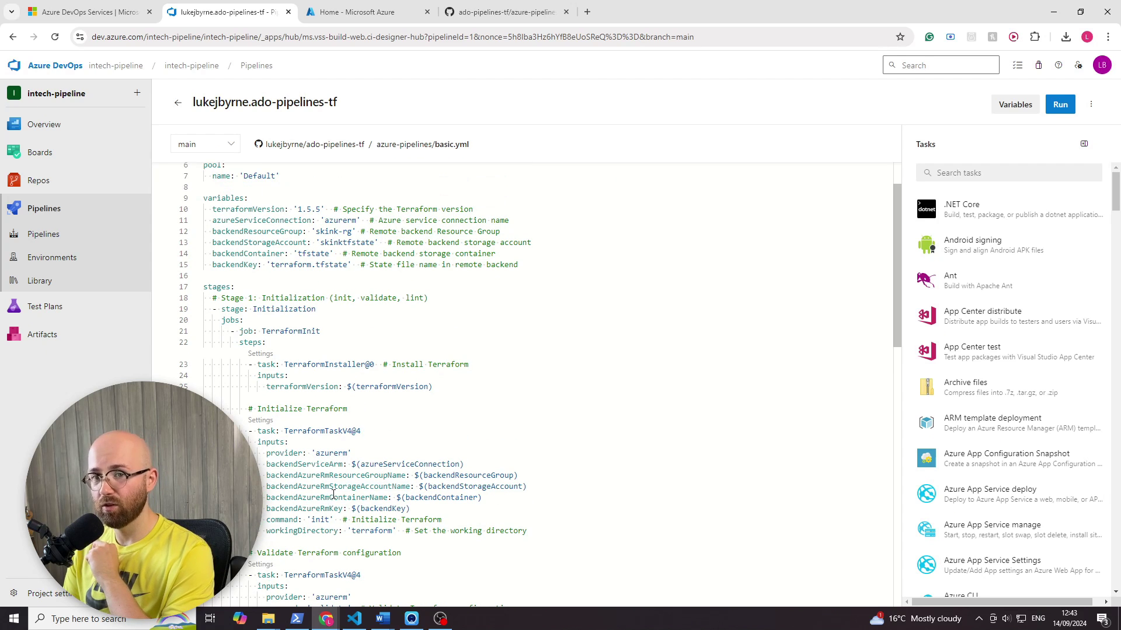
scroll(335, 487, down, 1)
scroll(334, 486, down, 3)
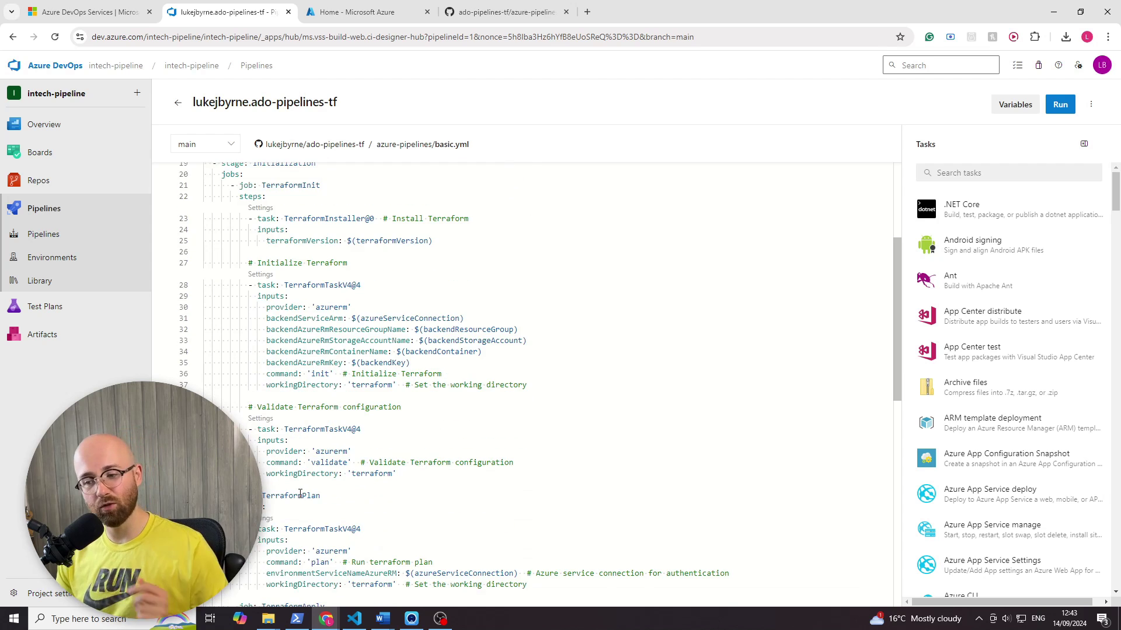
click(334, 476)
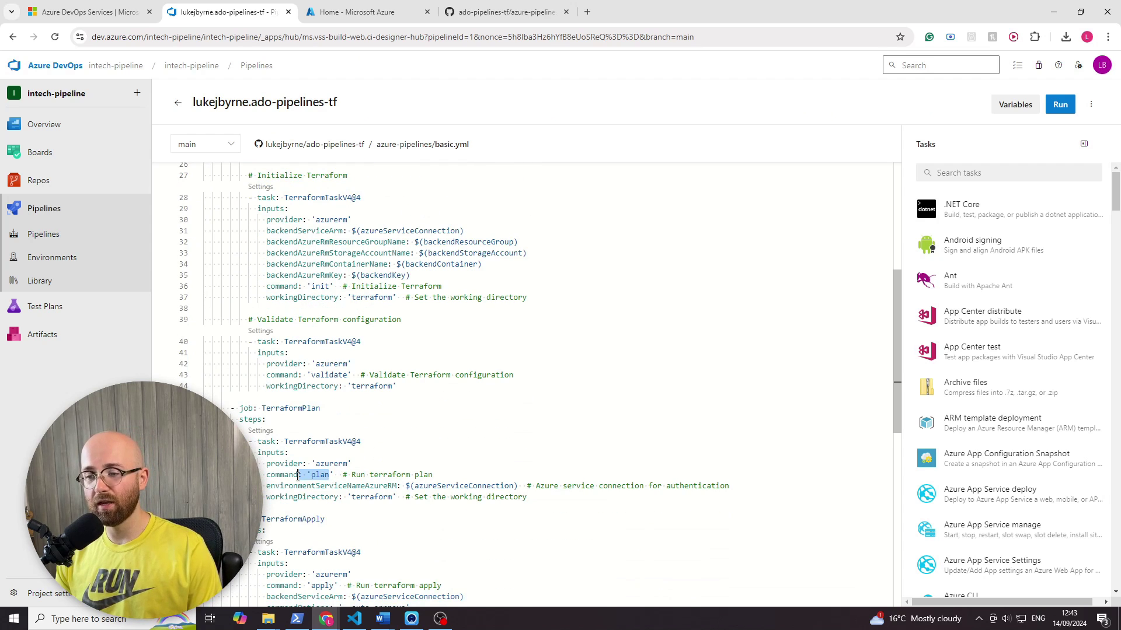
click(365, 486)
scroll(332, 294, up, 1)
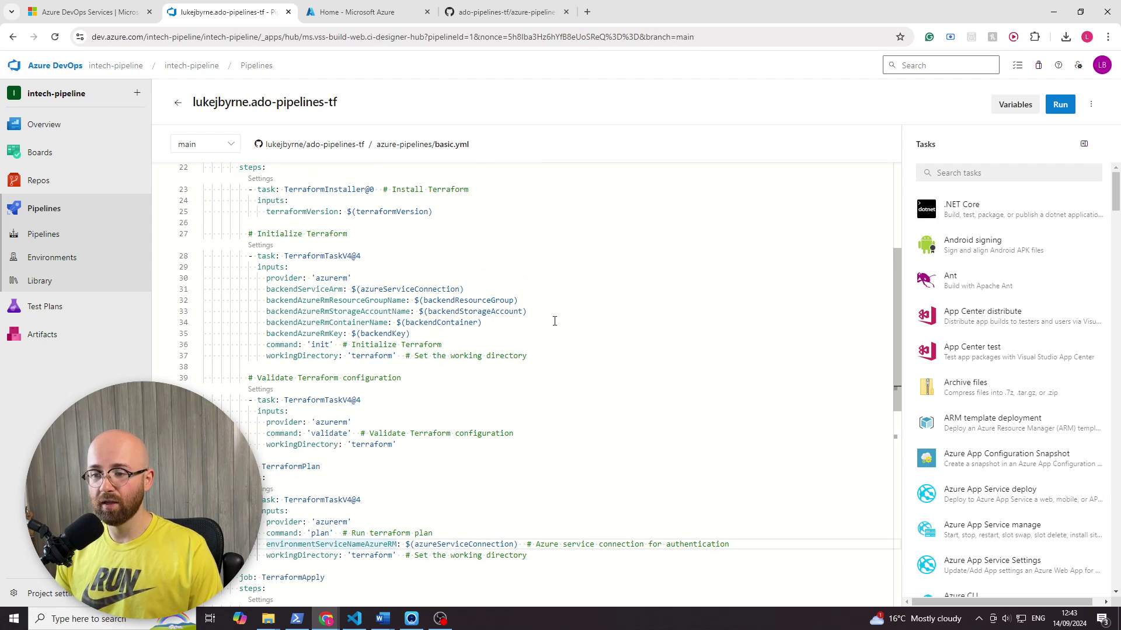
Step: Delete the TerraformPlan job and steps lines so the plan task follows the validate task in the TerraformInit job
click(300, 482)
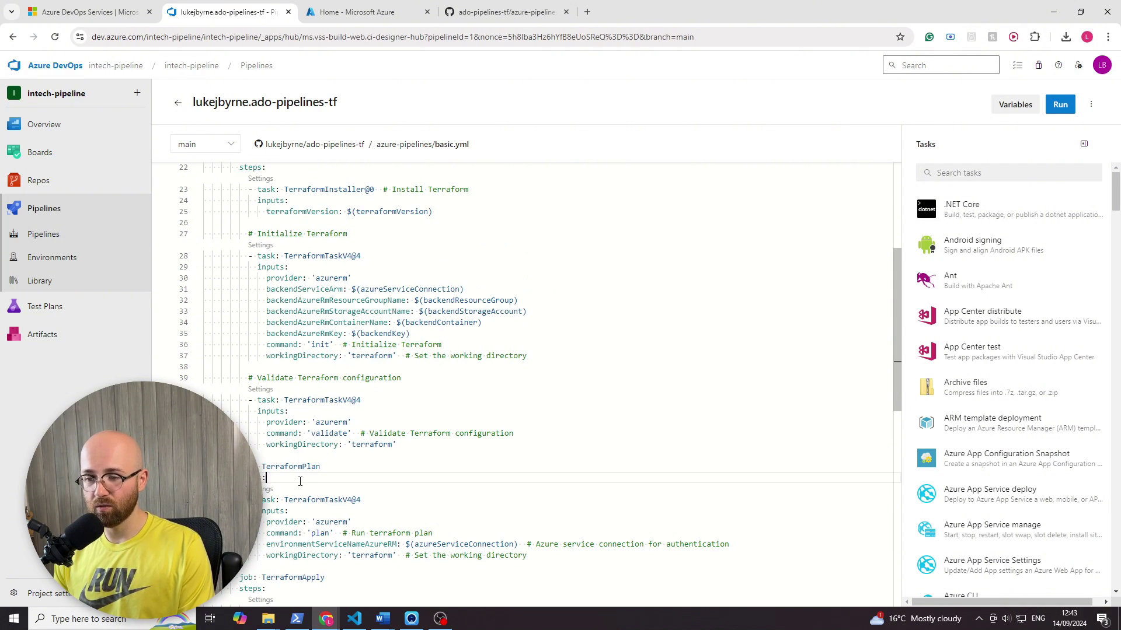
double_click(291, 467)
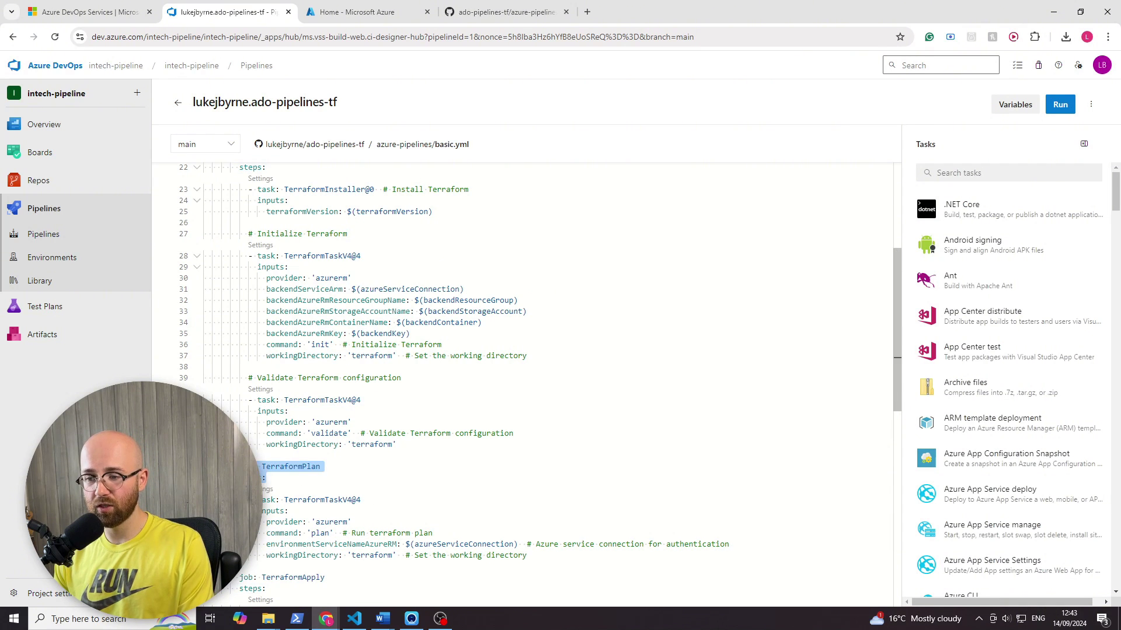
scroll(346, 451, up, 1)
key(BackSpace)
key(BackSpace)
key(BackSpace)
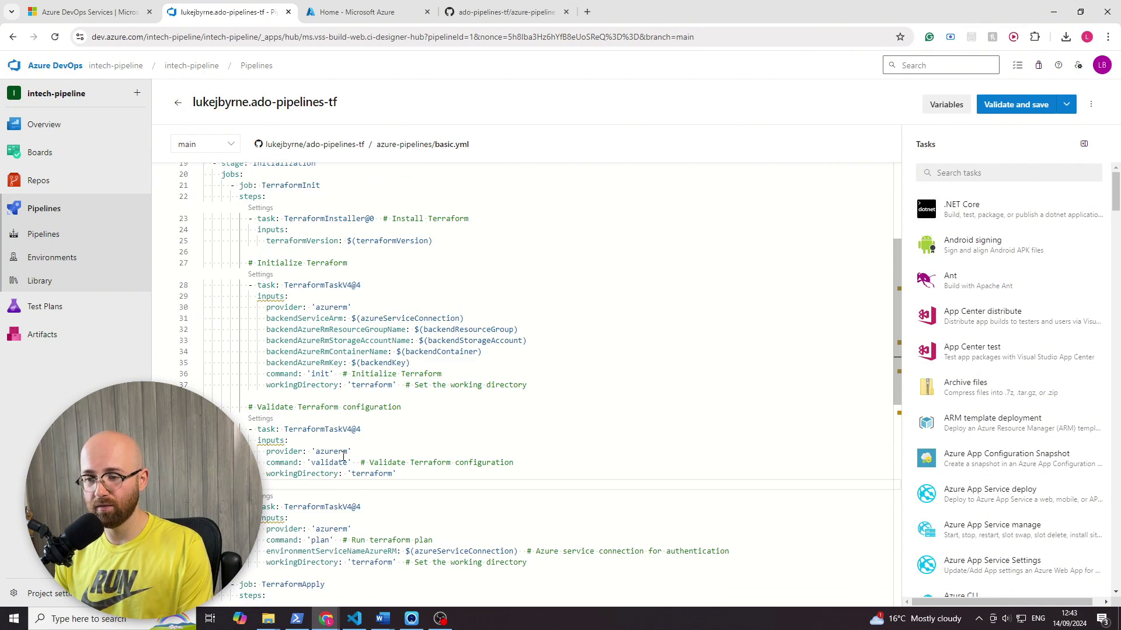
Step: Delete the TerraformApply job and steps lines so the apply task directly follows the plan task in the same job
scroll(369, 466, down, 2)
scroll(368, 467, down, 1)
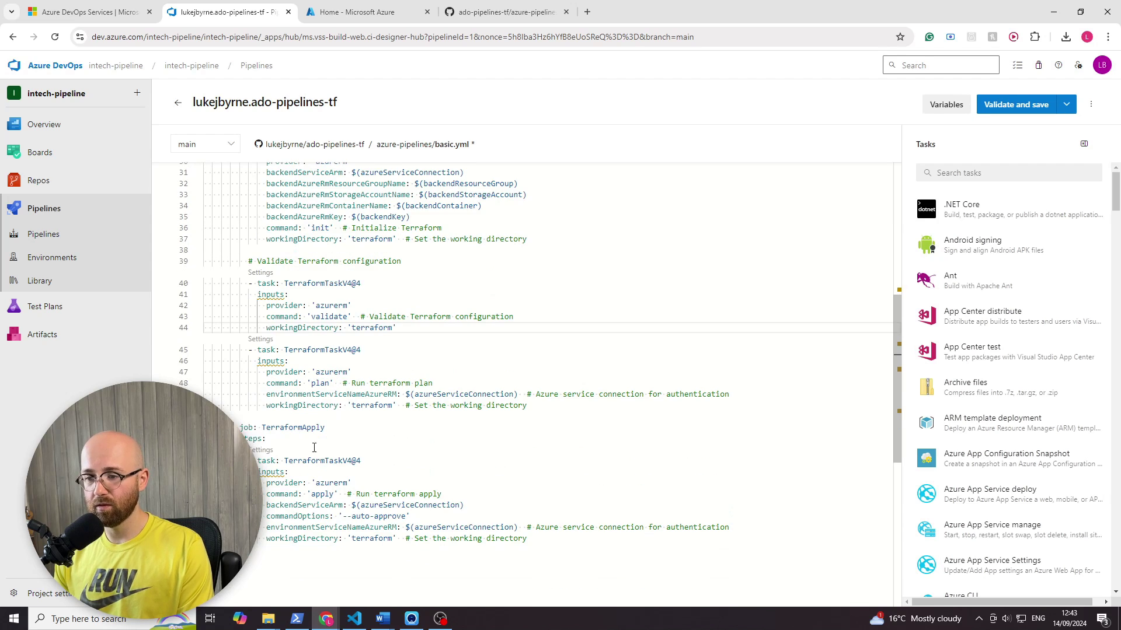
drag(266, 439, 231, 427)
key(BackSpace)
key(BackSpace)
key(BackSpace)
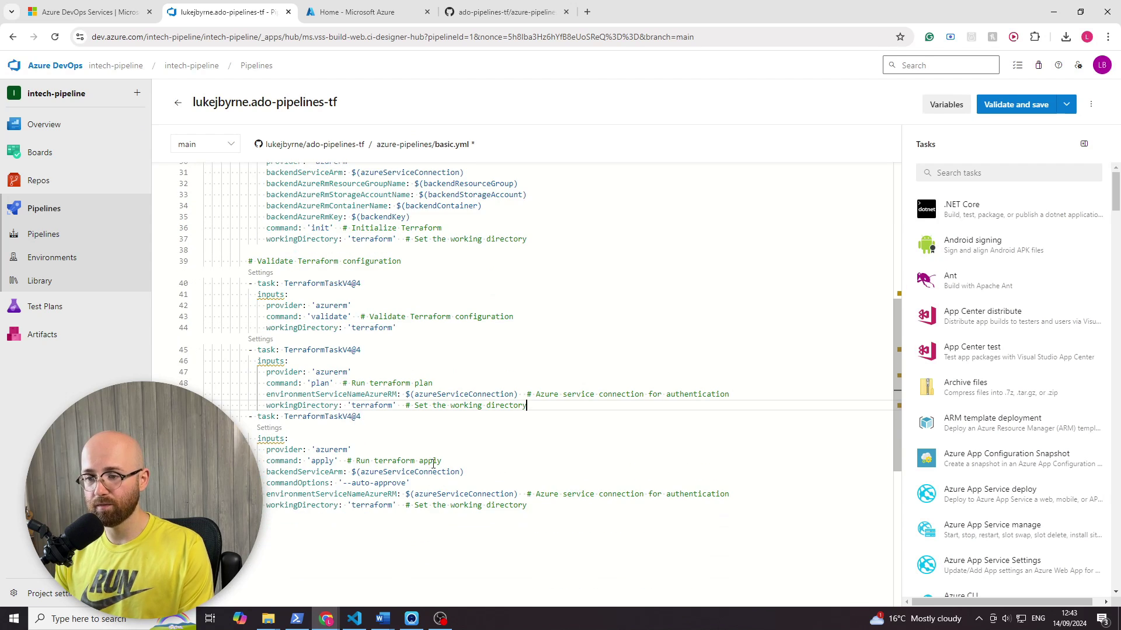
scroll(376, 397, up, 5)
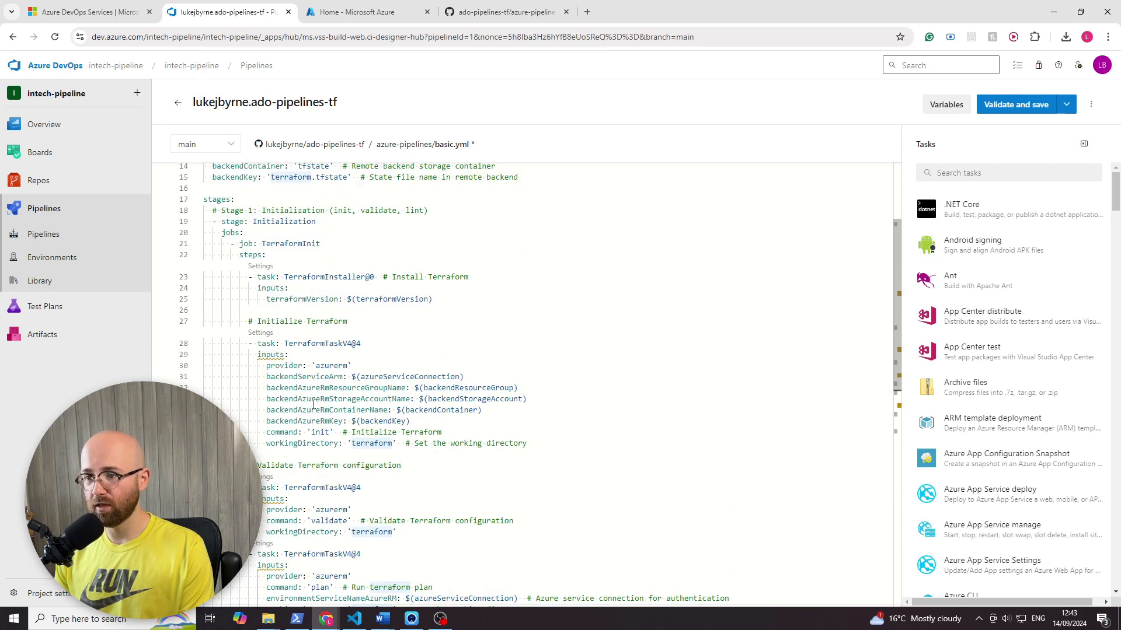
Step: Validate basic.yml, commit it directly to the main branch with the suggested message, and check its main-branch trigger
click(1016, 104)
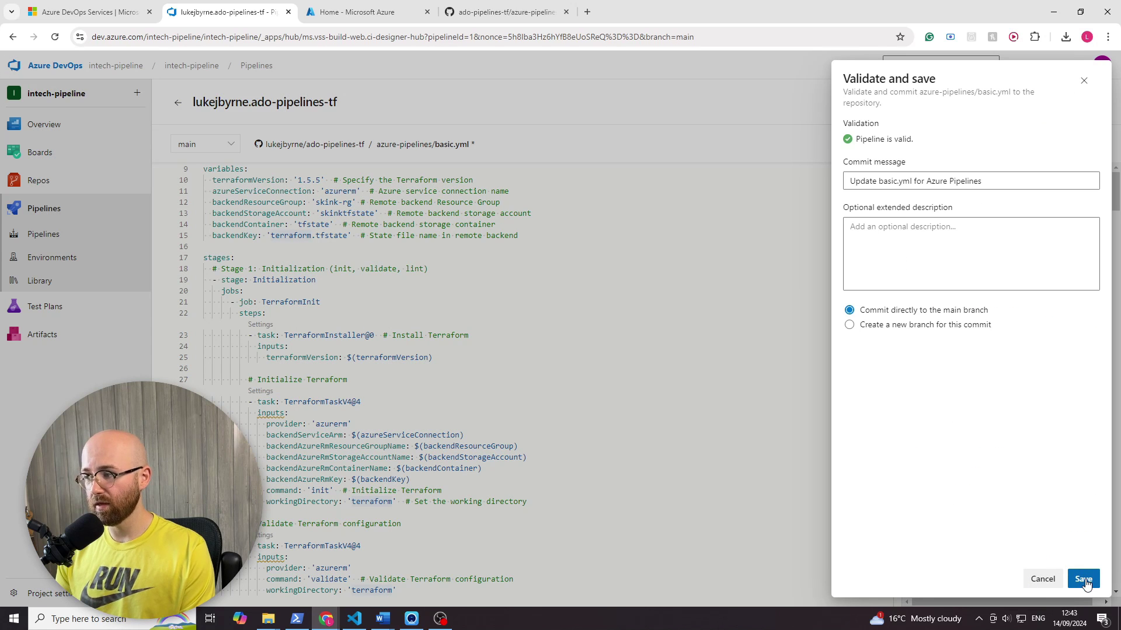
click(1083, 580)
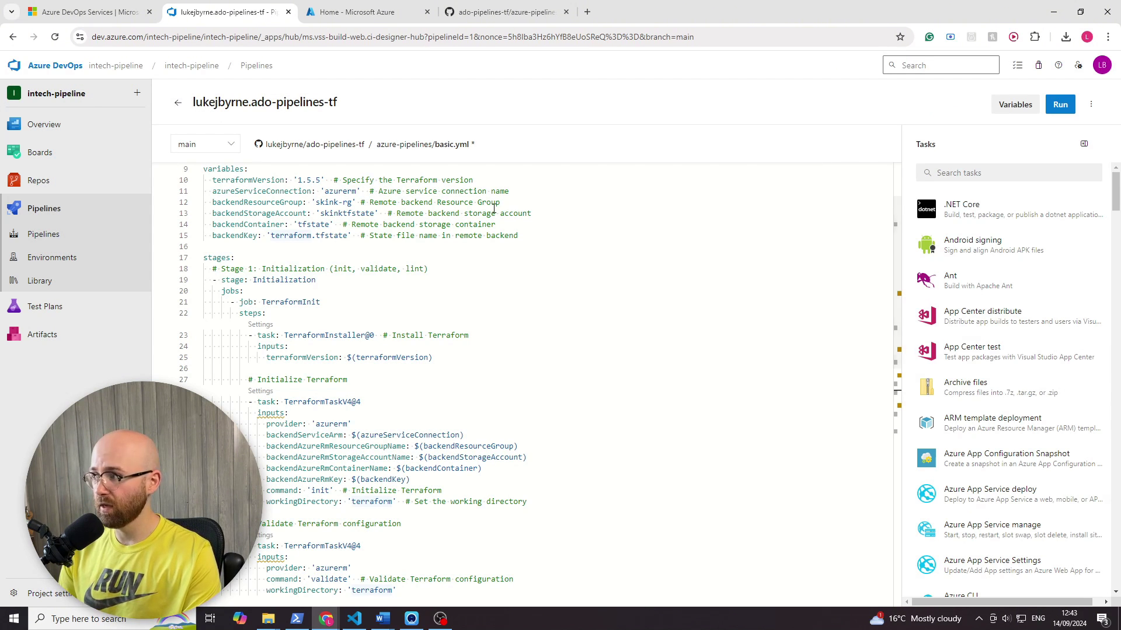
scroll(508, 230, up, 3)
drag(345, 201, 255, 191)
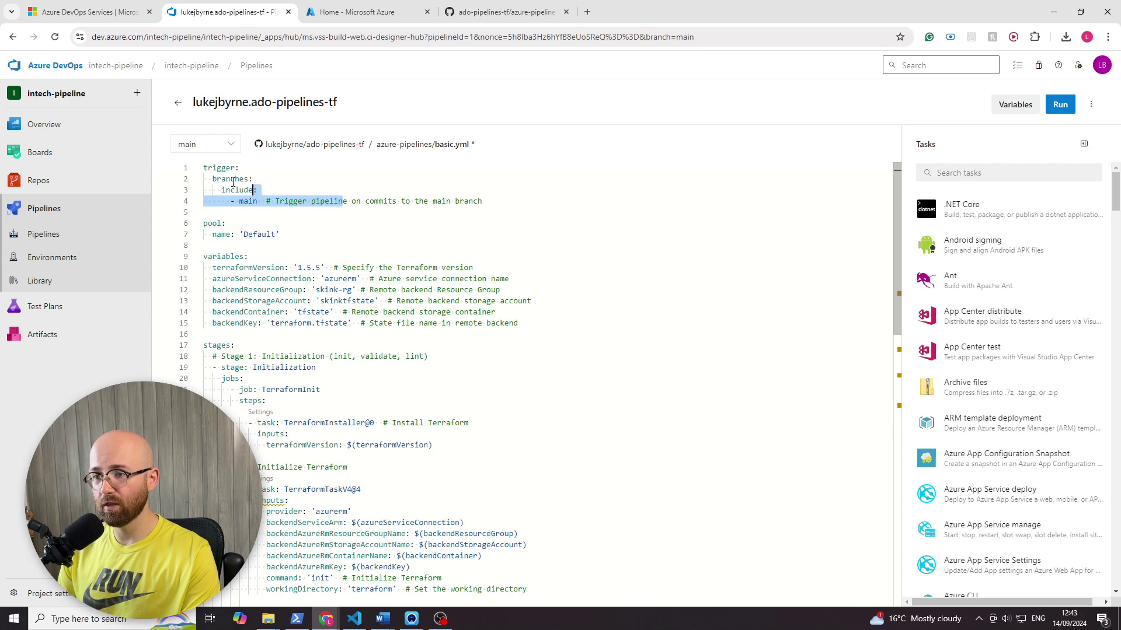
click(228, 223)
Step: Open the Initialization stage's logs of the newest ado-pipelines-tf pipeline run, started by the basic.yml commit
click(16, 234)
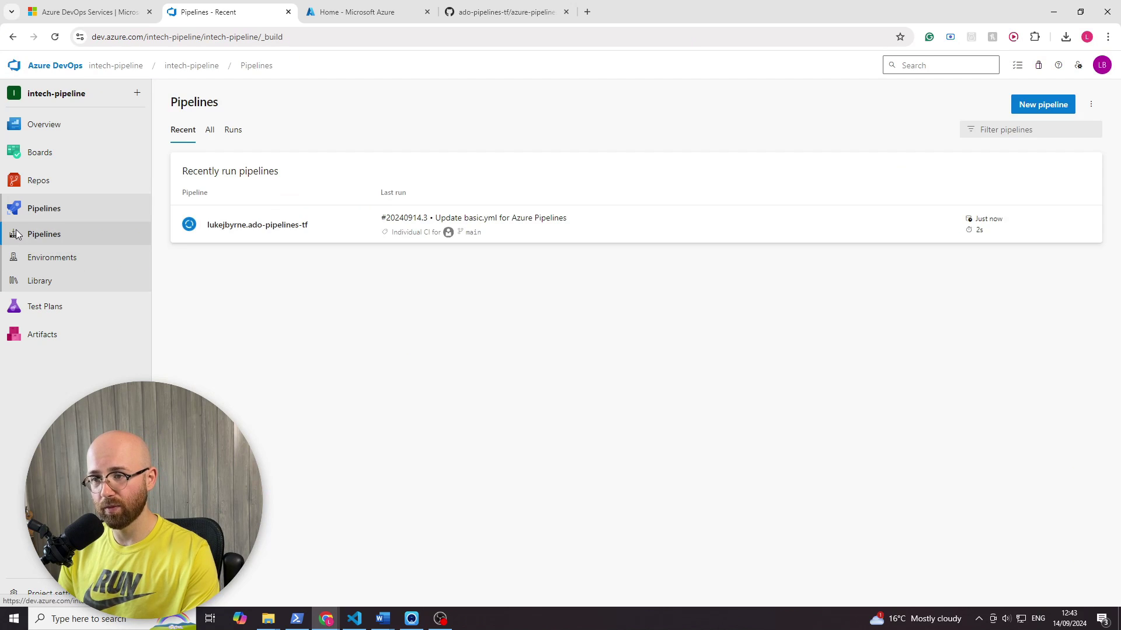
click(186, 230)
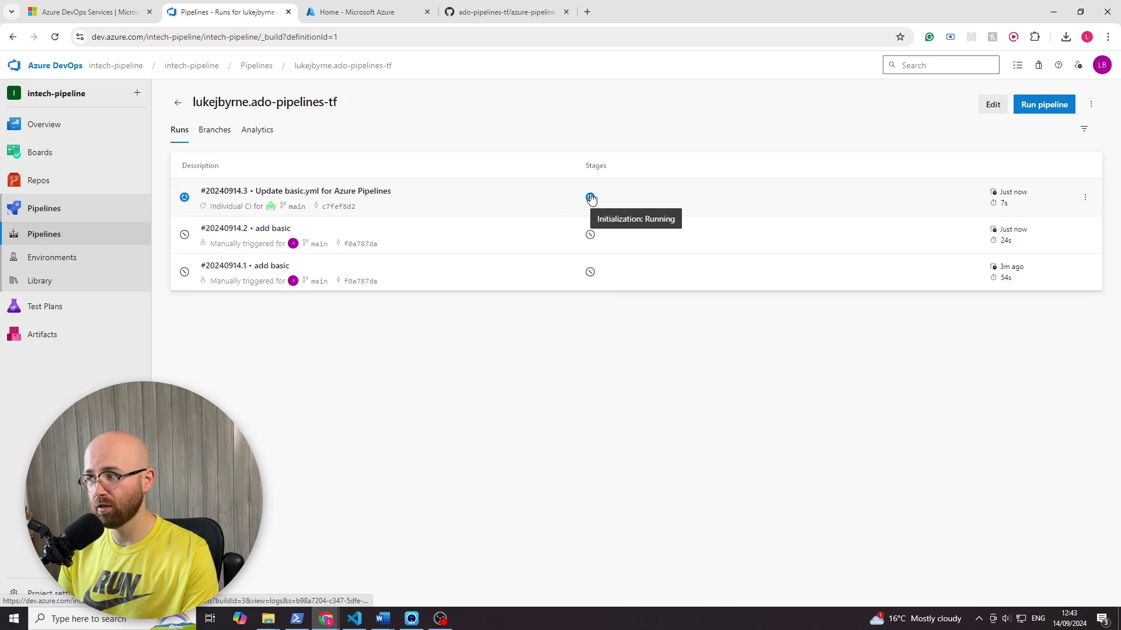
click(591, 198)
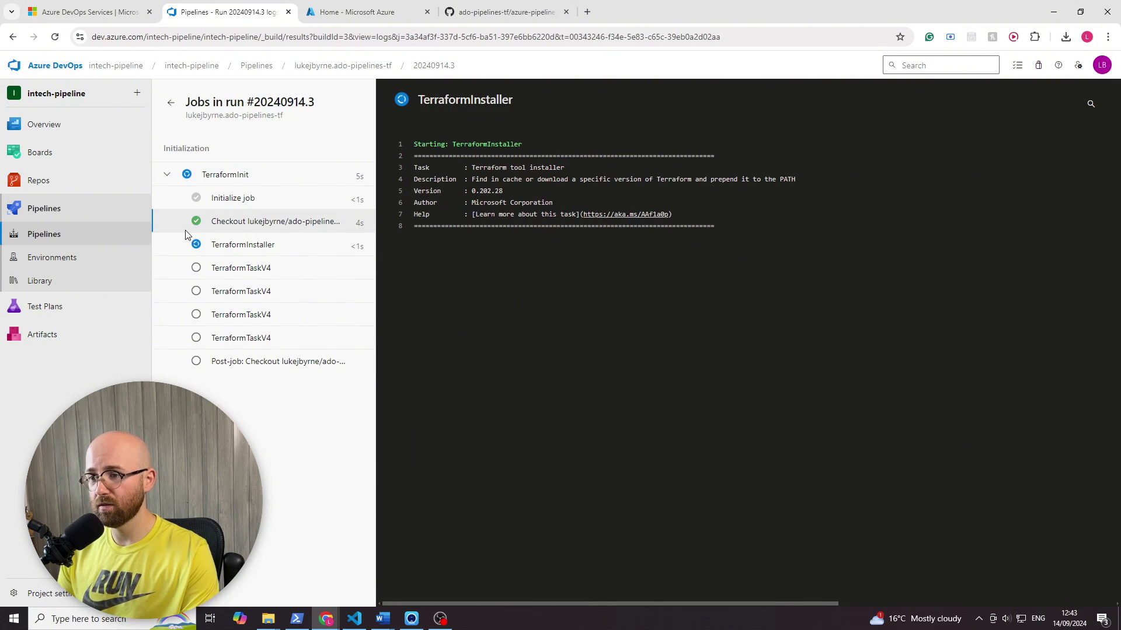
Step: Follow the running job's logs for Initialize job, Checkout, TerraformInstaller and the Terraform init and validate tasks
click(227, 199)
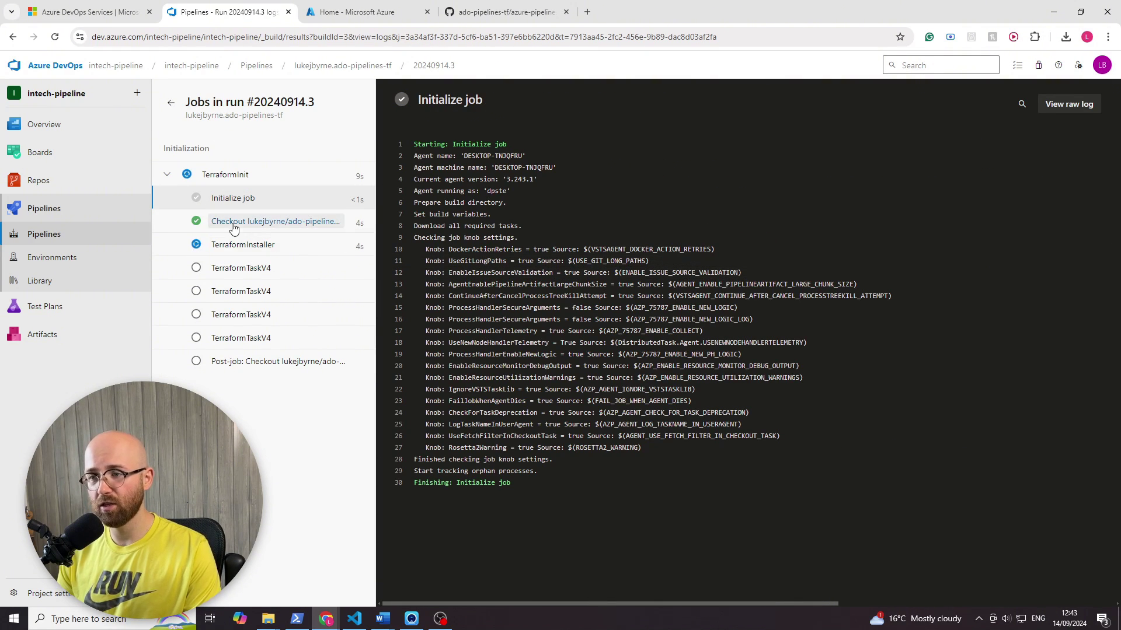
click(261, 223)
click(257, 245)
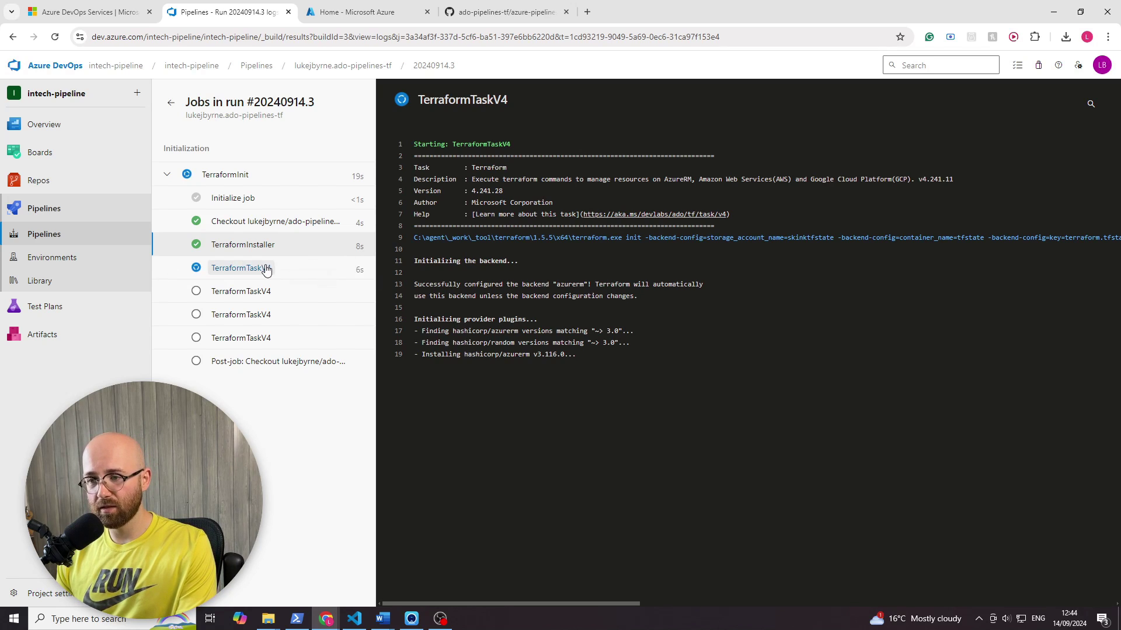
click(242, 274)
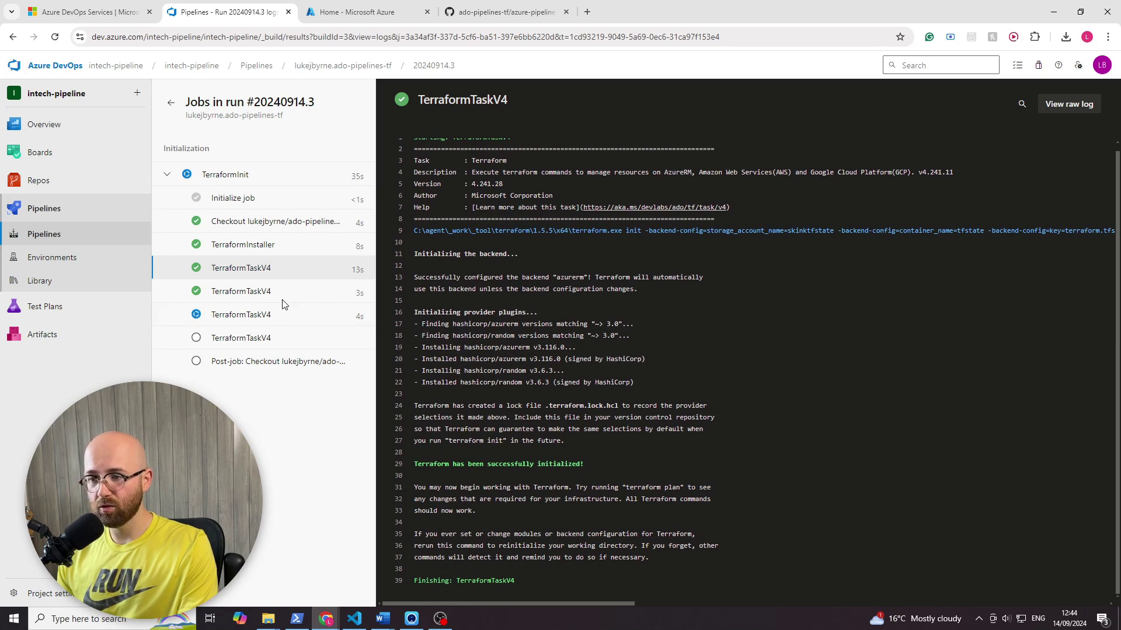
click(264, 295)
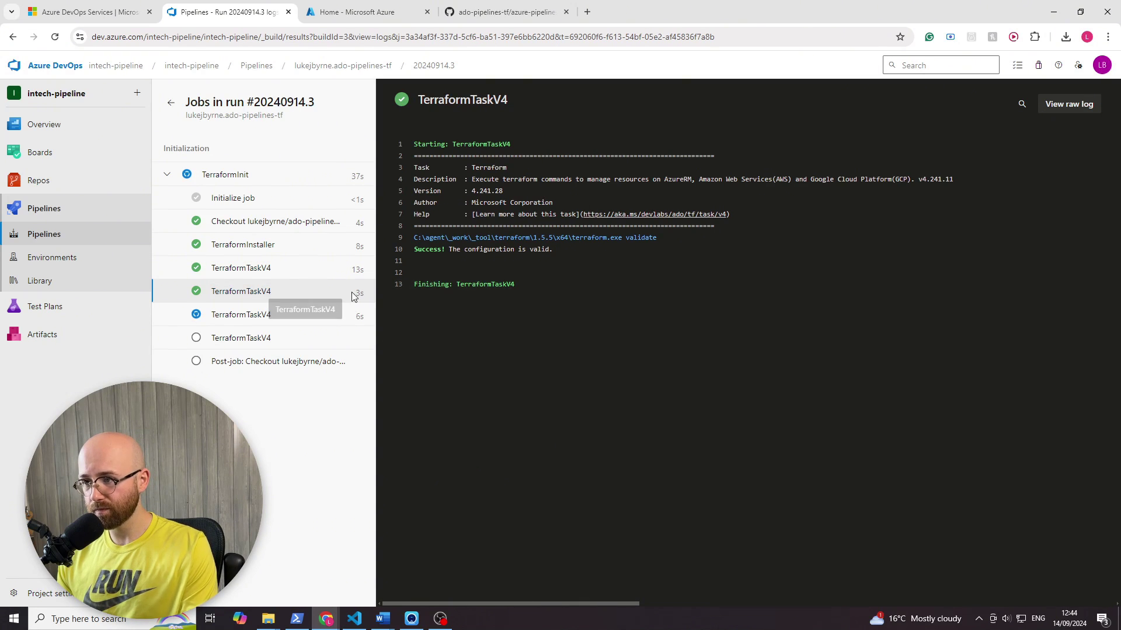
Step: Examine the Terraform plan task's log for the infrastructure changes it reports
click(234, 313)
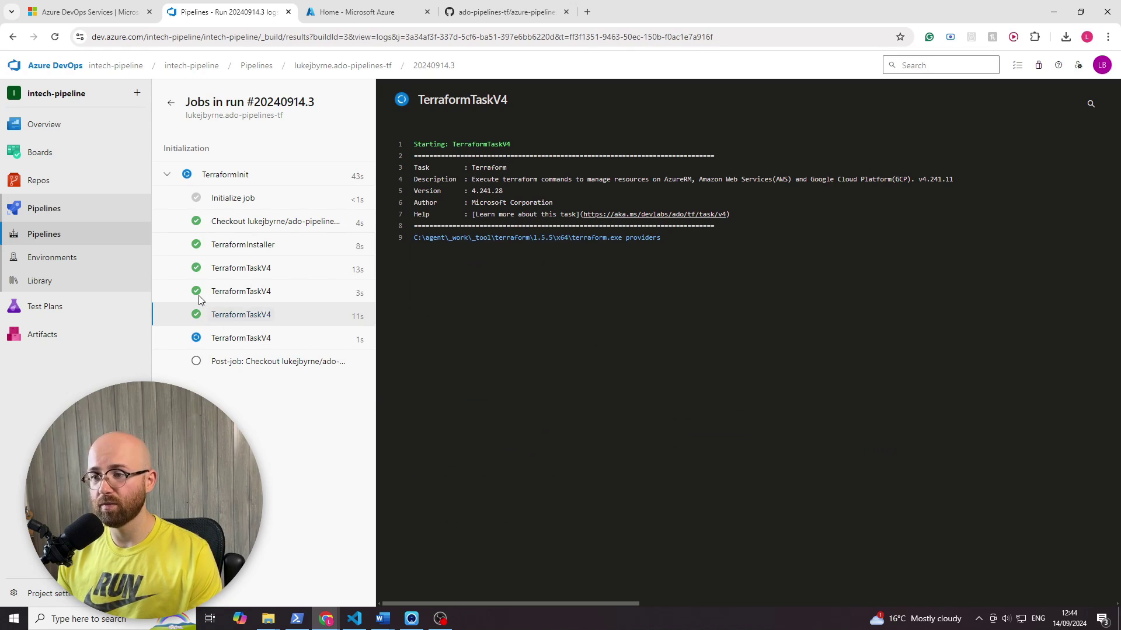
click(238, 318)
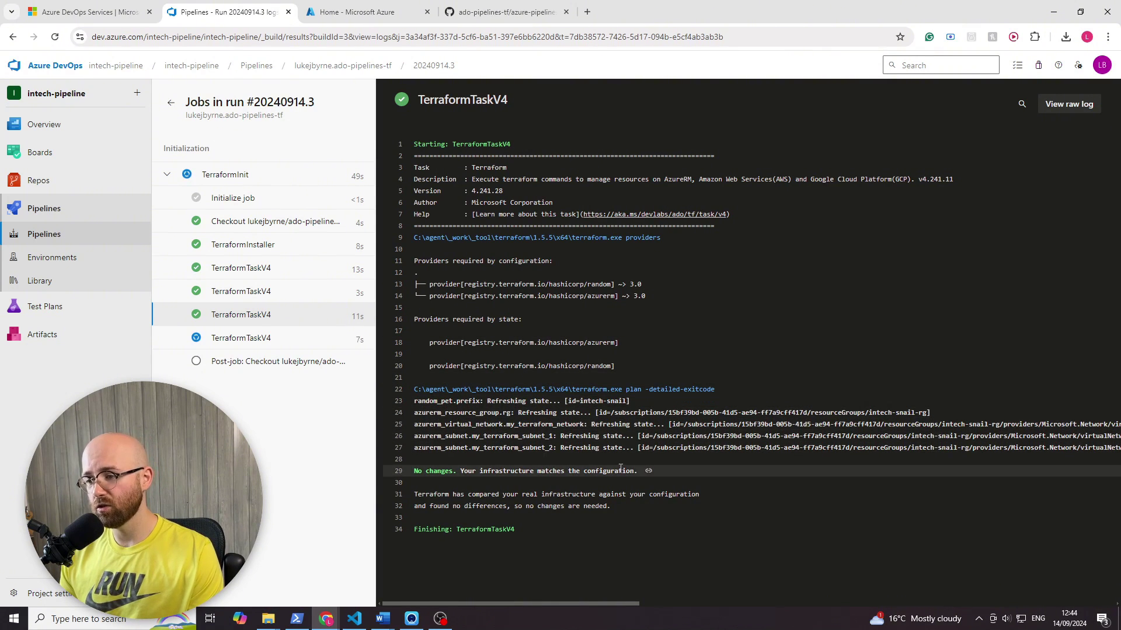
drag(468, 471, 627, 493)
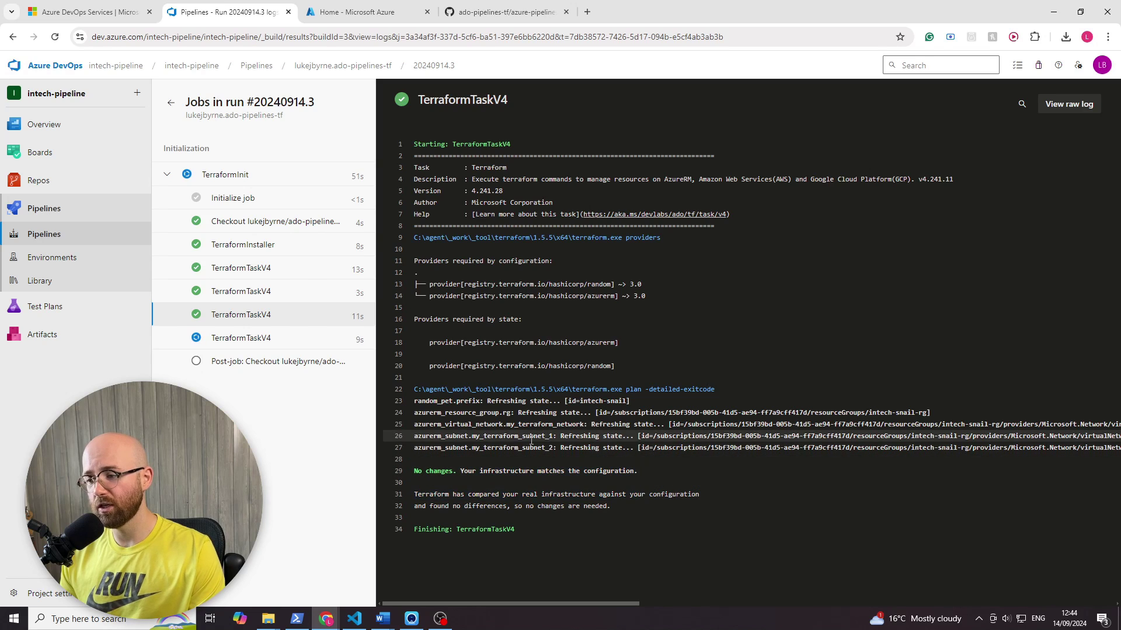
drag(414, 471, 461, 475)
click(461, 474)
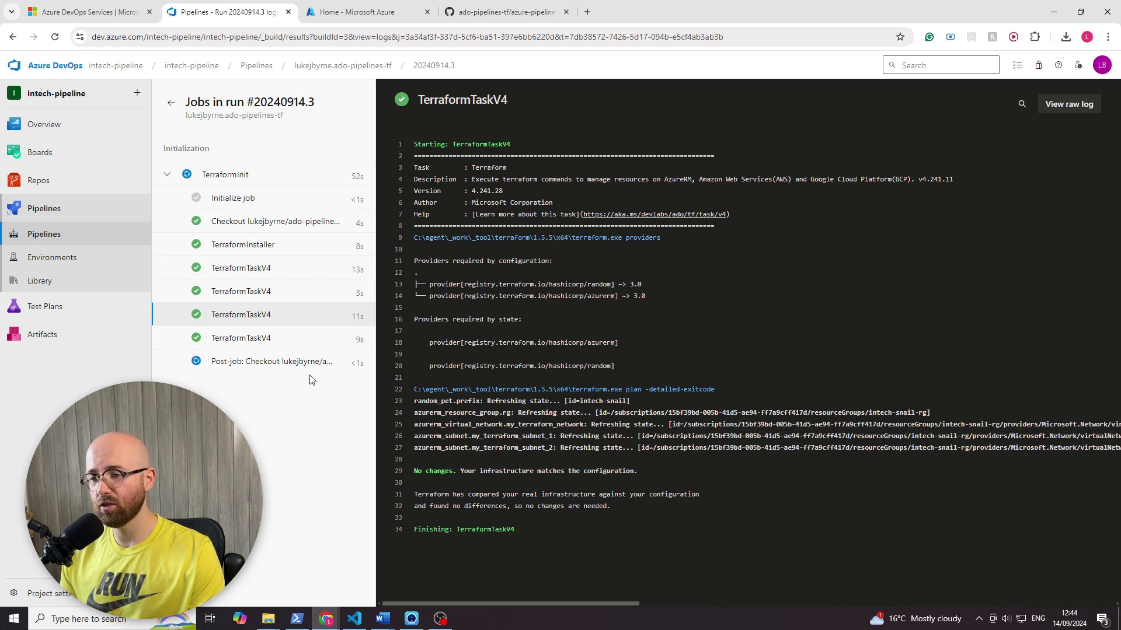
Step: Examine the Terraform apply task's log, including its --auto-approve command, and the post-job checkout log
click(248, 337)
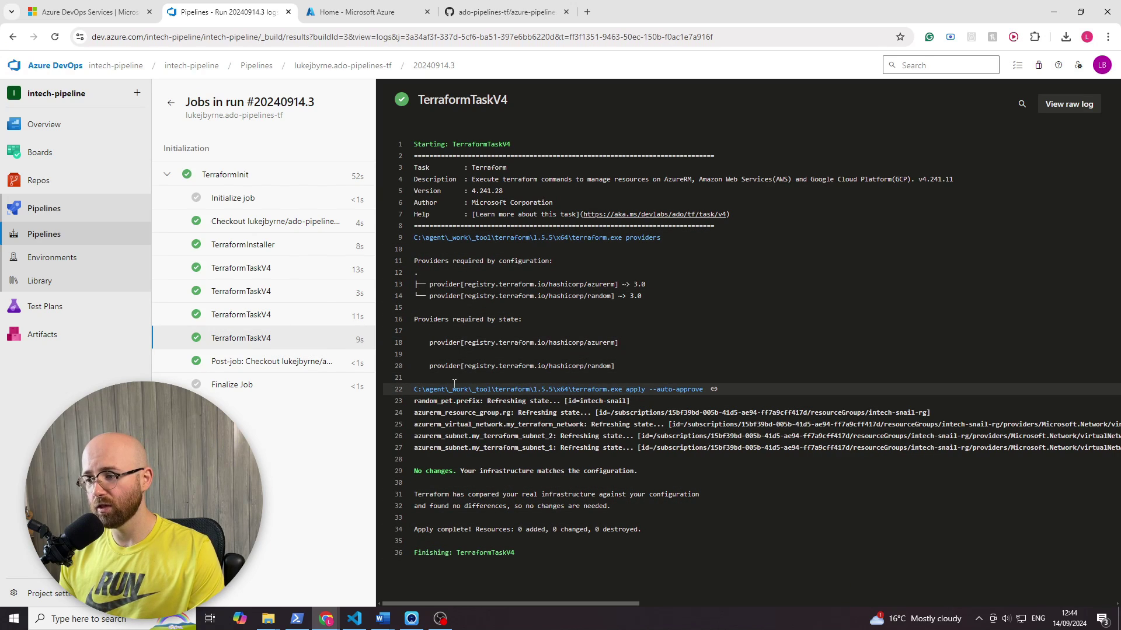
drag(409, 389, 627, 389)
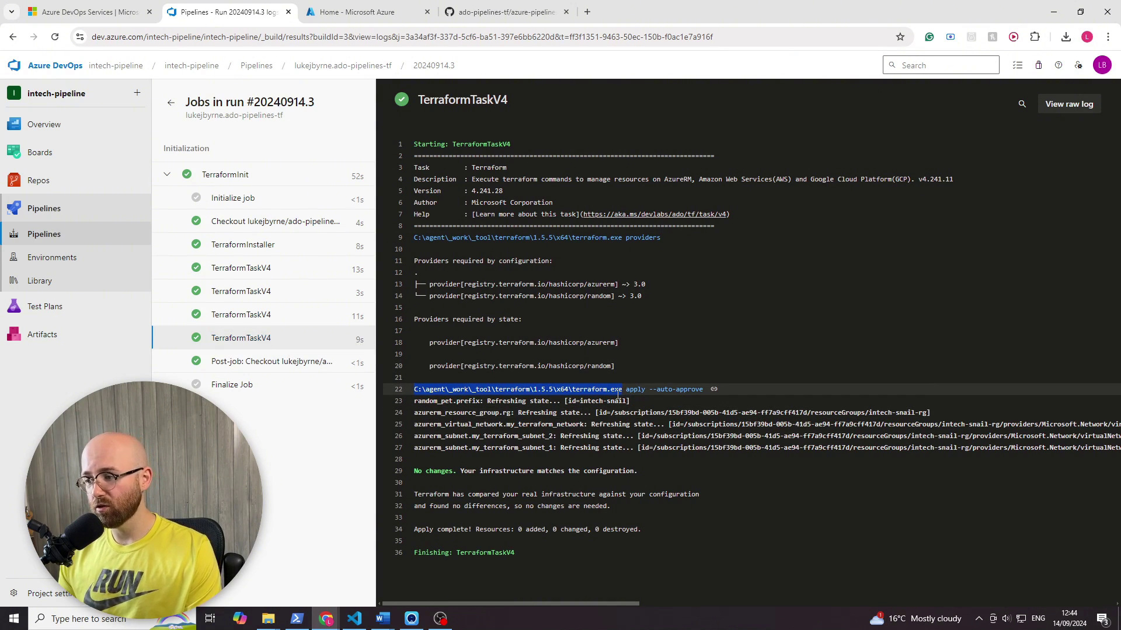
click(631, 390)
double_click(694, 391)
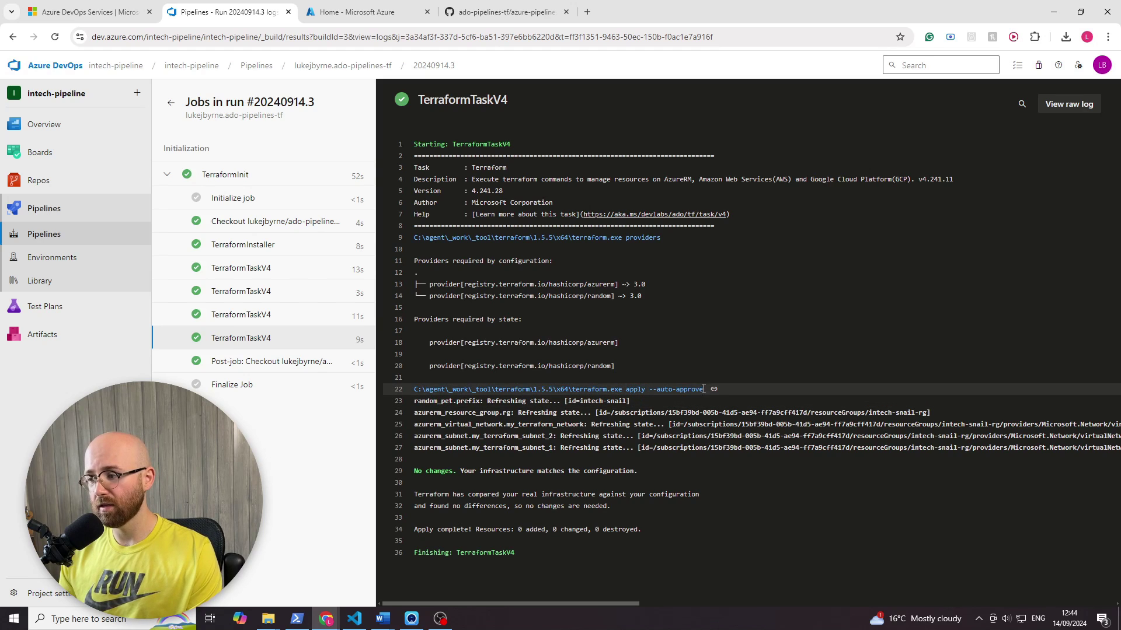
drag(681, 395, 654, 395)
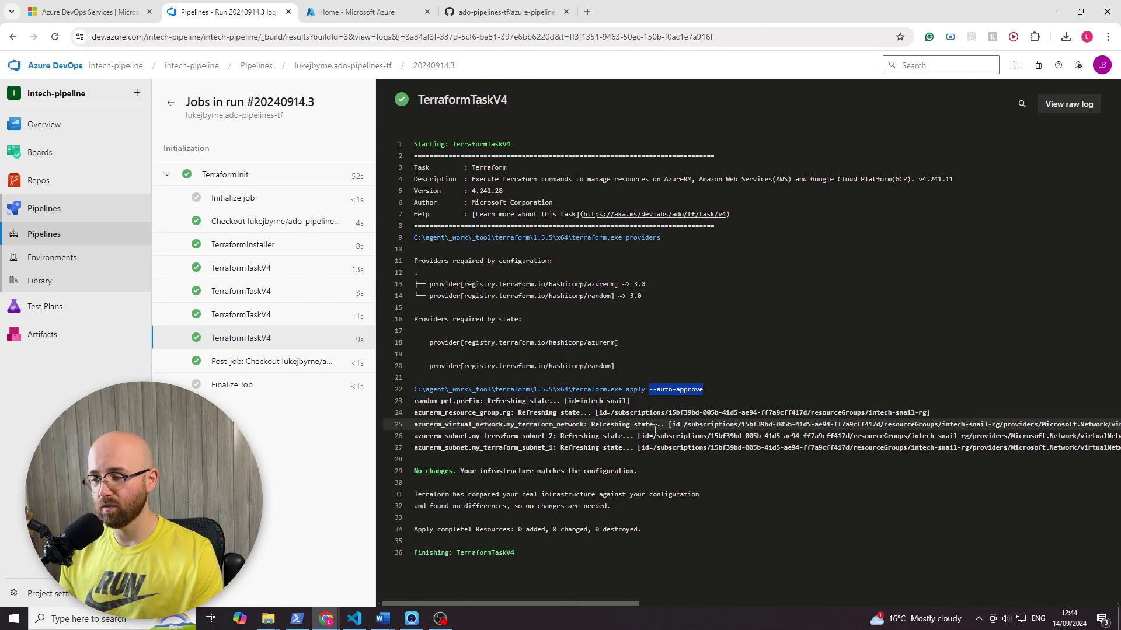
click(667, 411)
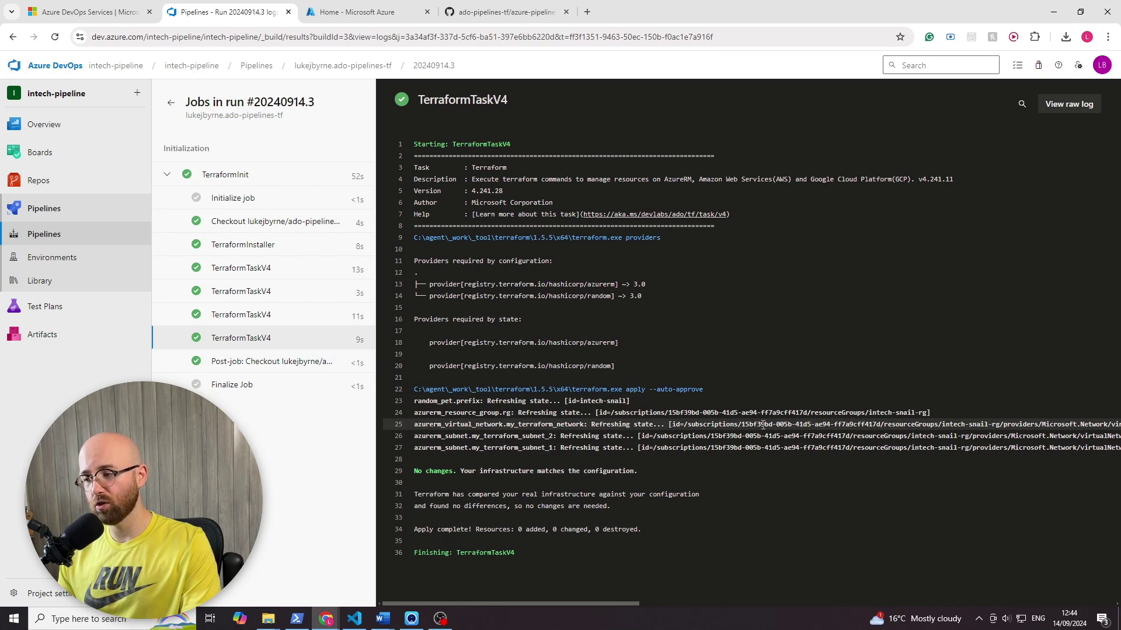
click(278, 364)
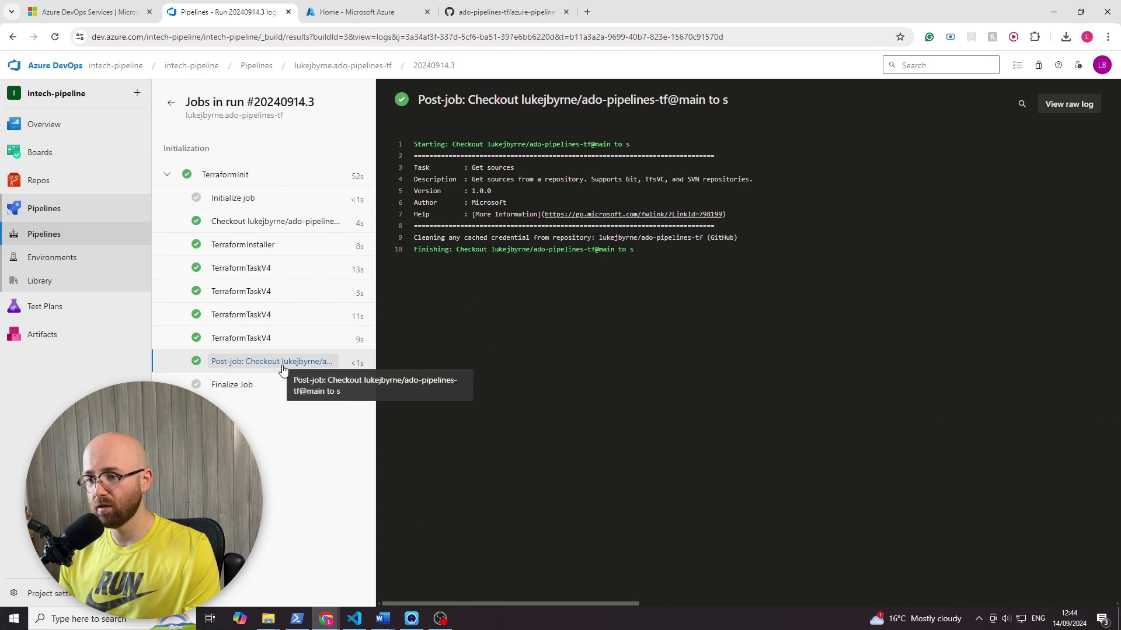
drag(635, 251, 383, 121)
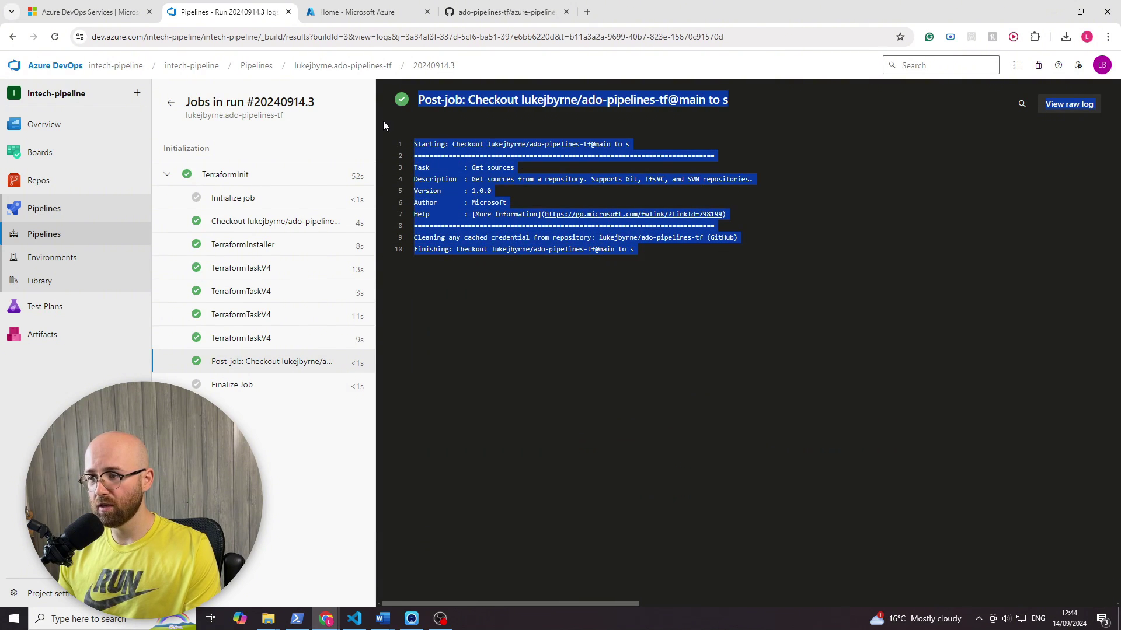
Step: Check the start and elapsed time on the run's summary, reload it, and return to the pipeline's list of runs
click(171, 103)
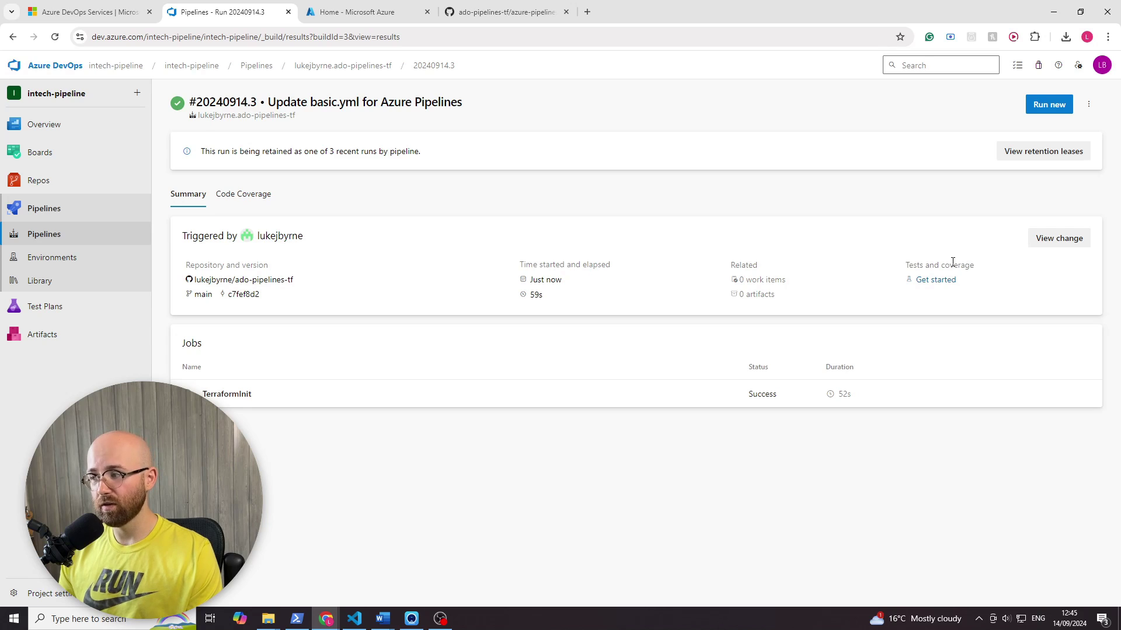
drag(569, 279, 527, 304)
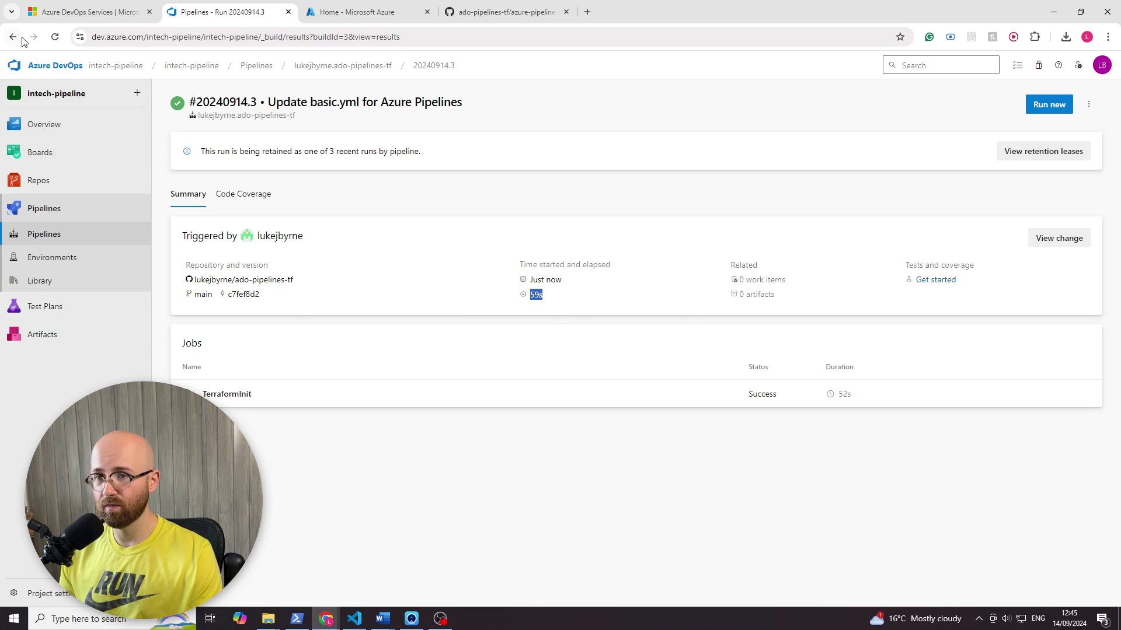
click(54, 37)
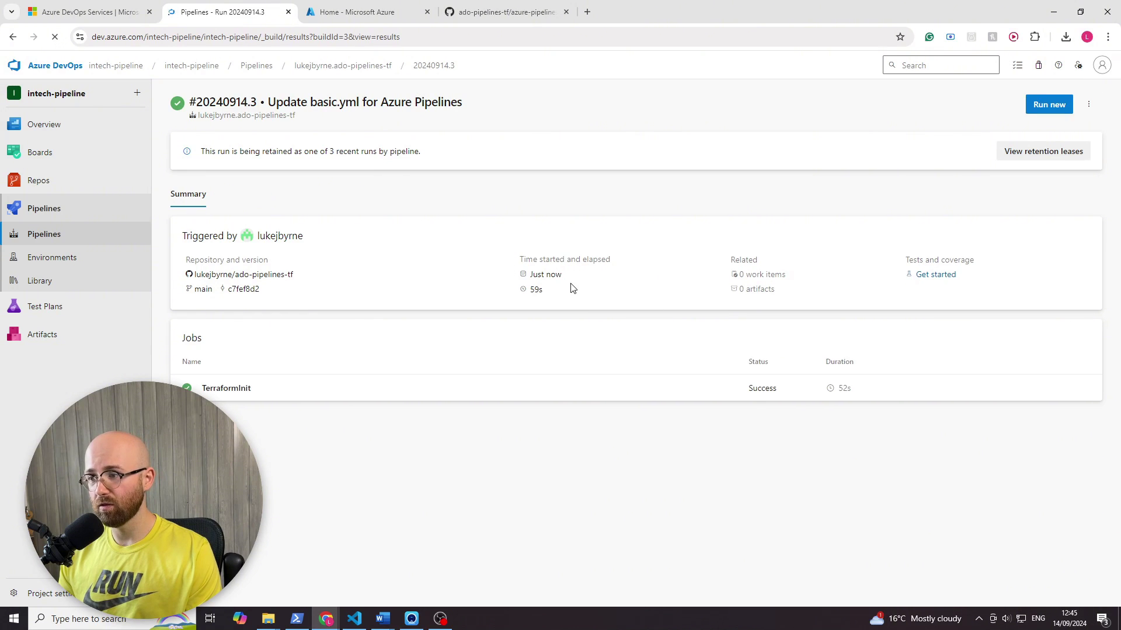
drag(573, 286, 478, 264)
click(551, 273)
drag(565, 280, 488, 276)
click(482, 276)
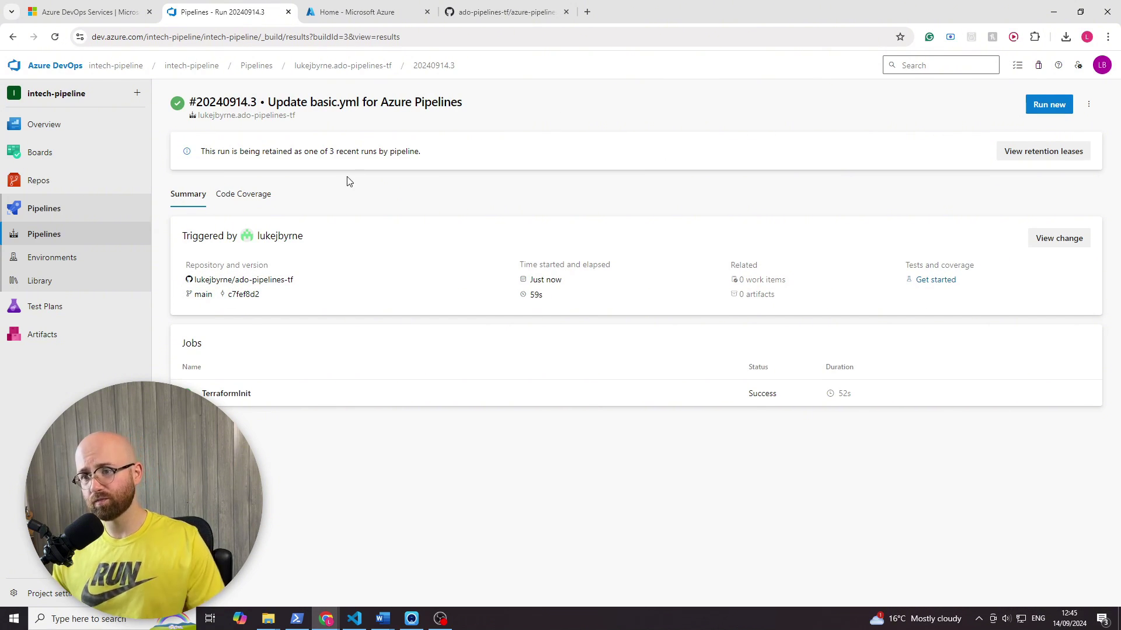
click(77, 233)
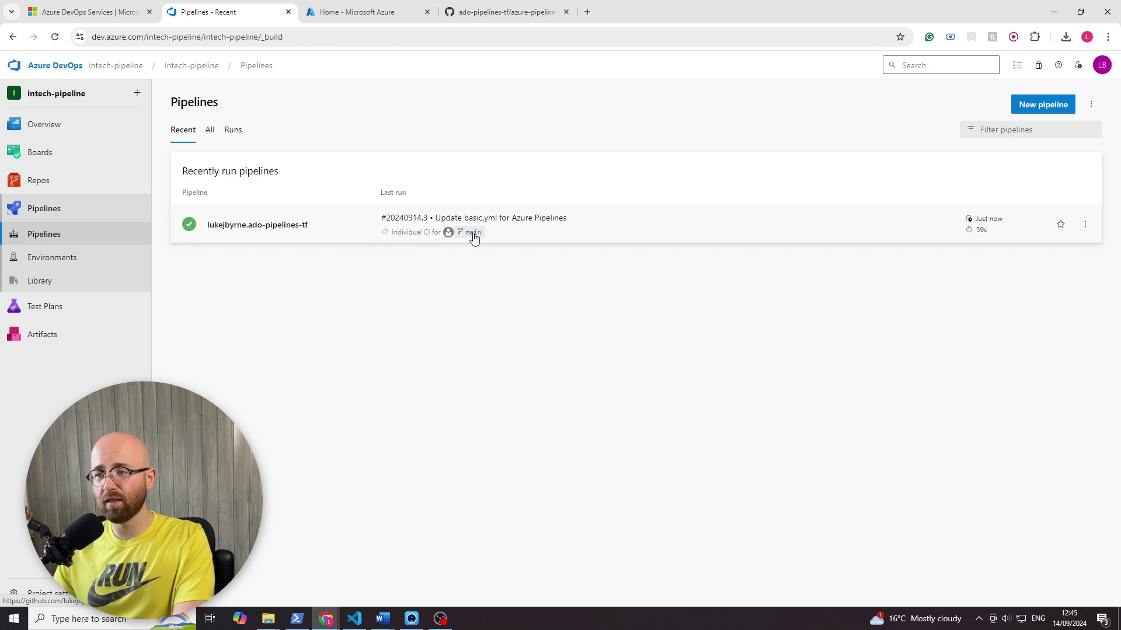
click(656, 225)
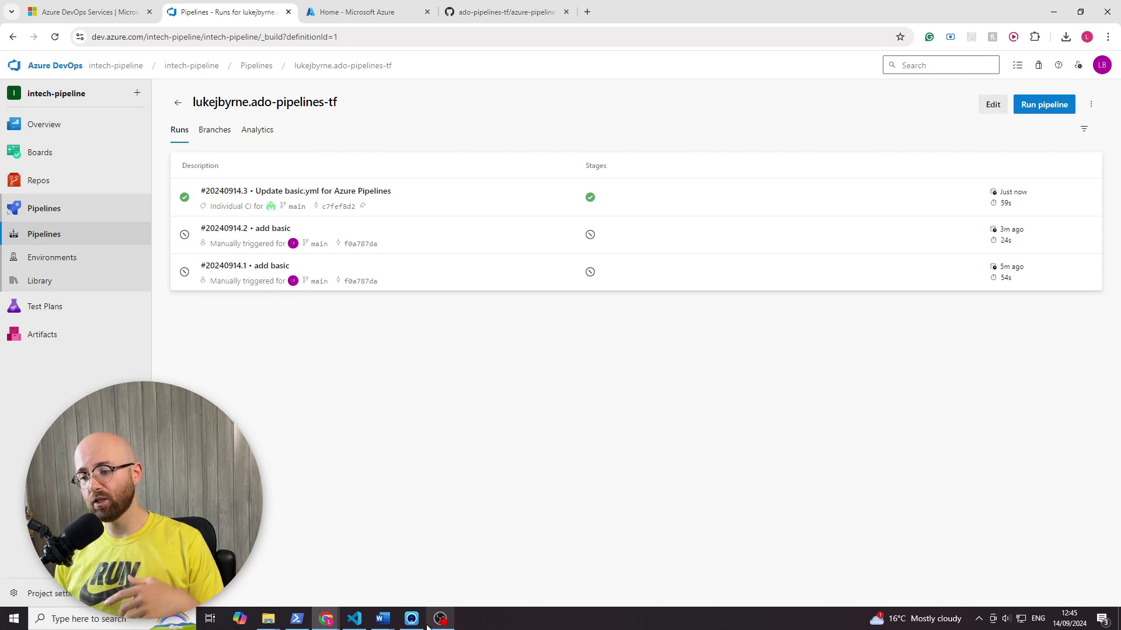
Step: Switch to VS Code, pull the remote commits into the local ado-pipelines-tf repository, and check the tasks in the updated basic.yml
click(362, 624)
scroll(439, 248, down, 1)
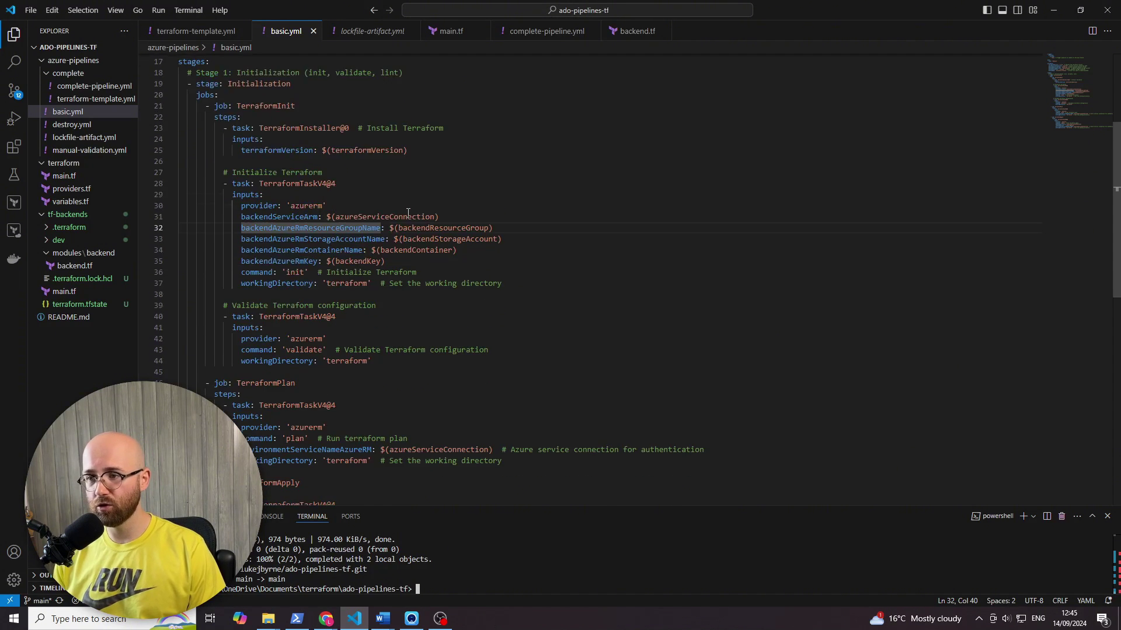
scroll(404, 202, up, 6)
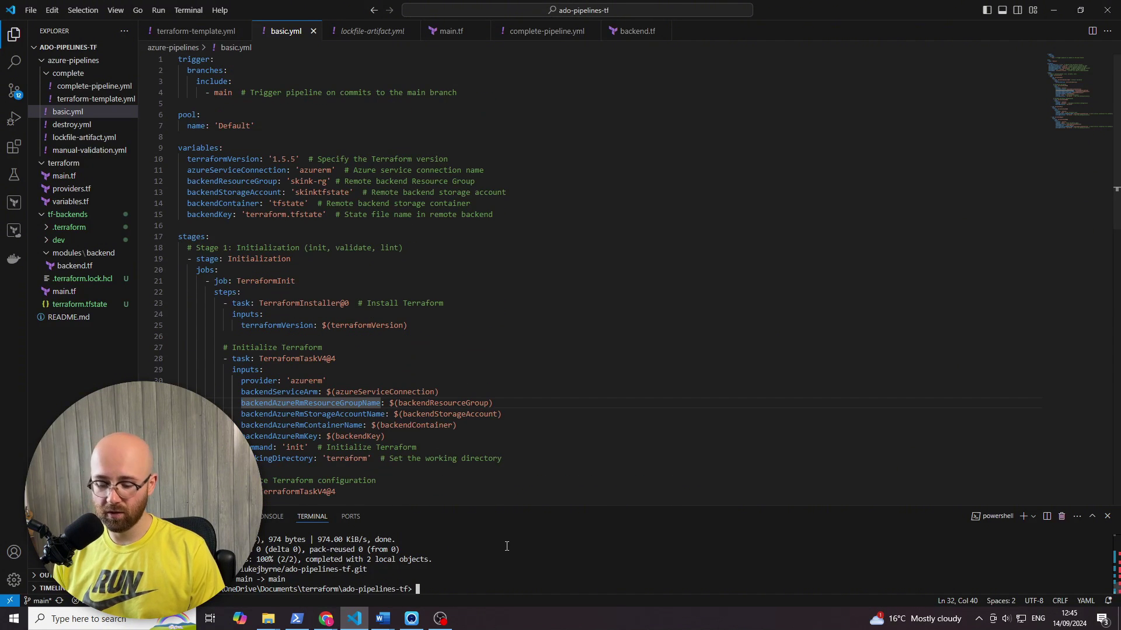
text(ll)
key(Return)
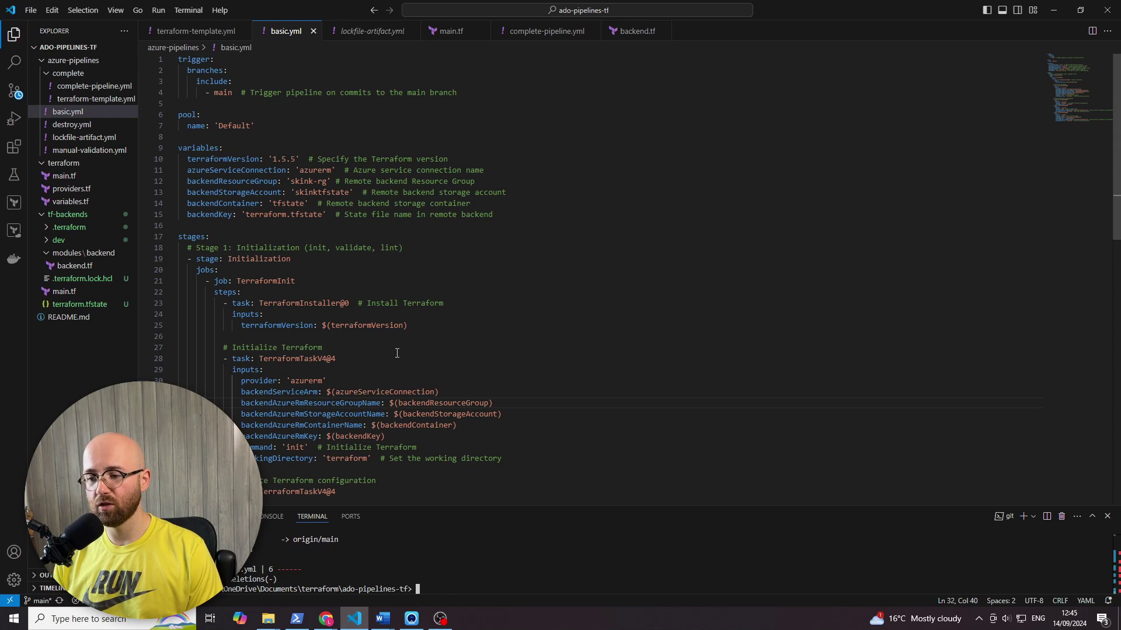
scroll(396, 353, down, 8)
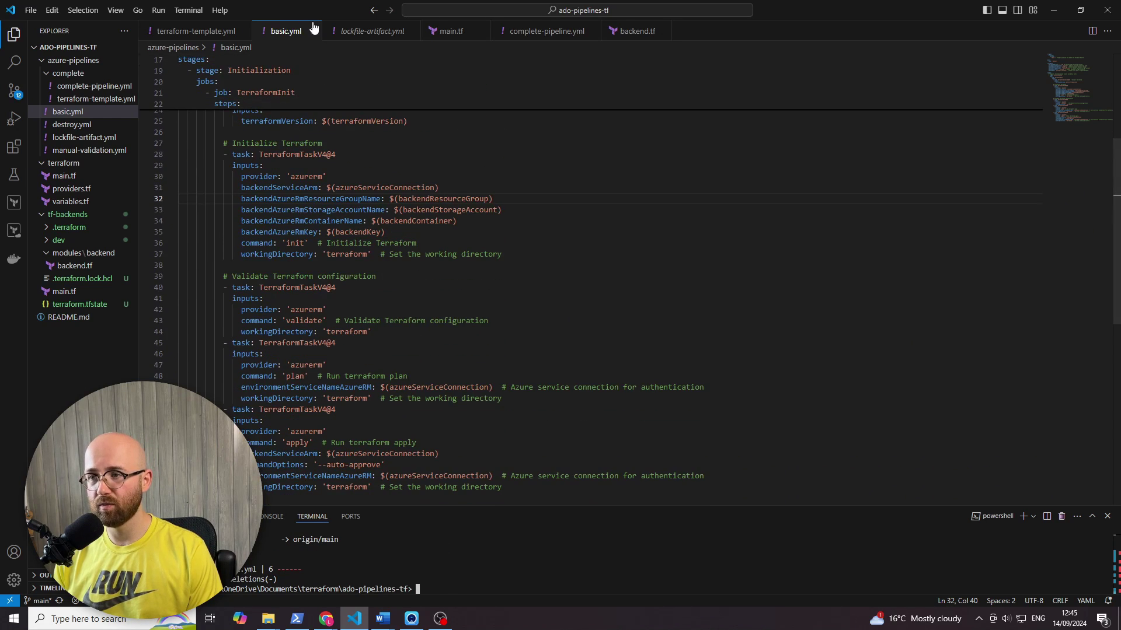
scroll(308, 98, down, 4)
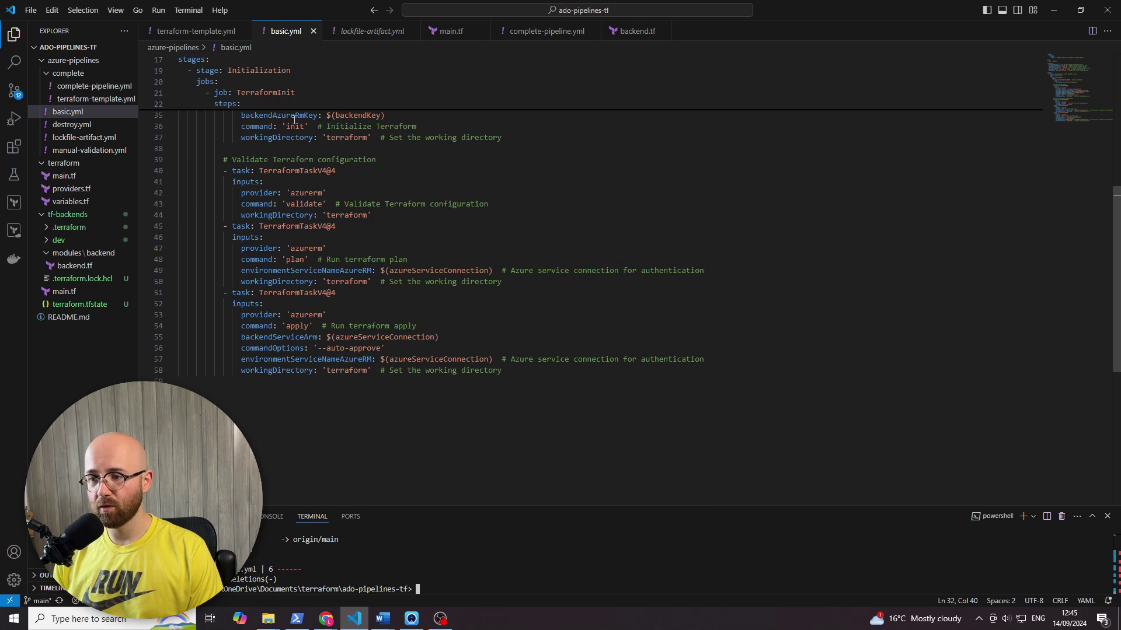
Step: Close basic.yml and open main.tf from the terraform folder
click(313, 31)
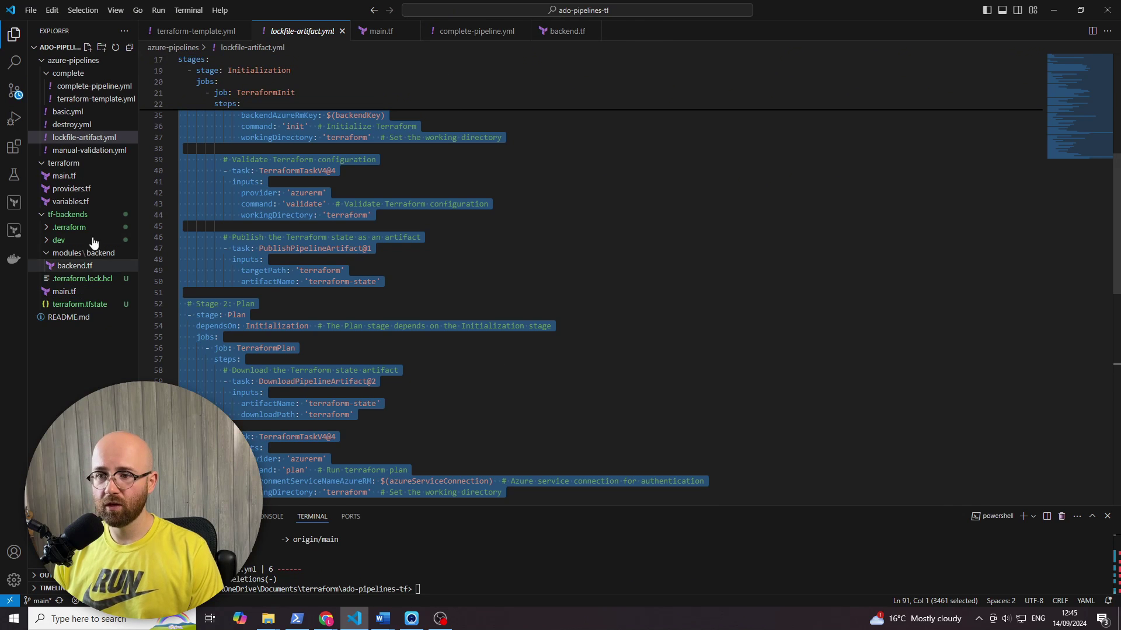
click(50, 164)
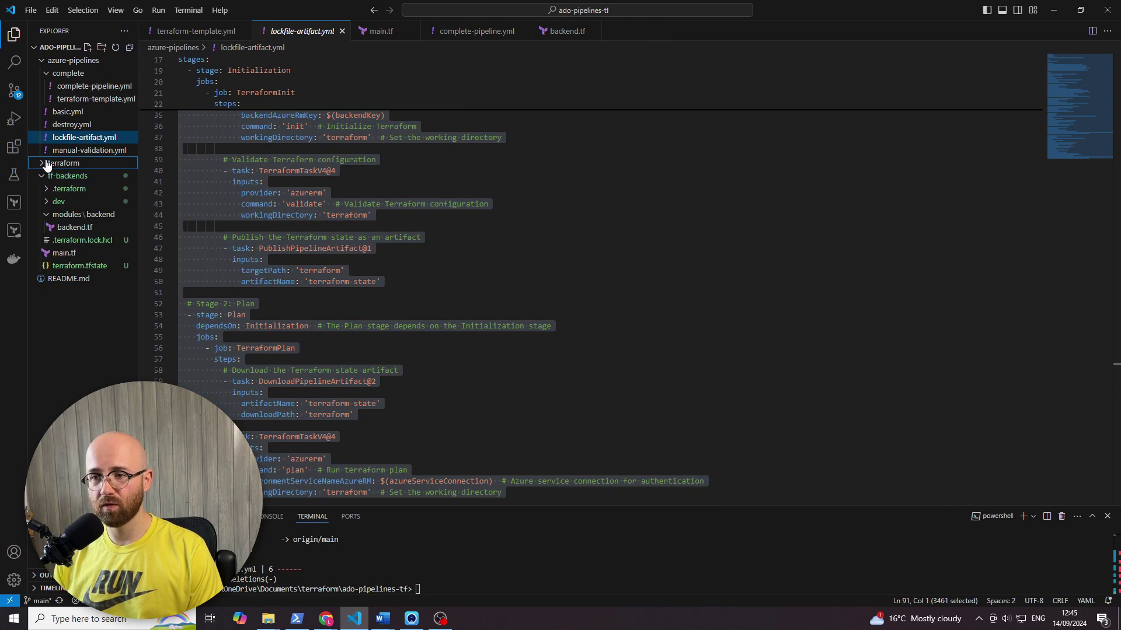
click(49, 164)
click(50, 175)
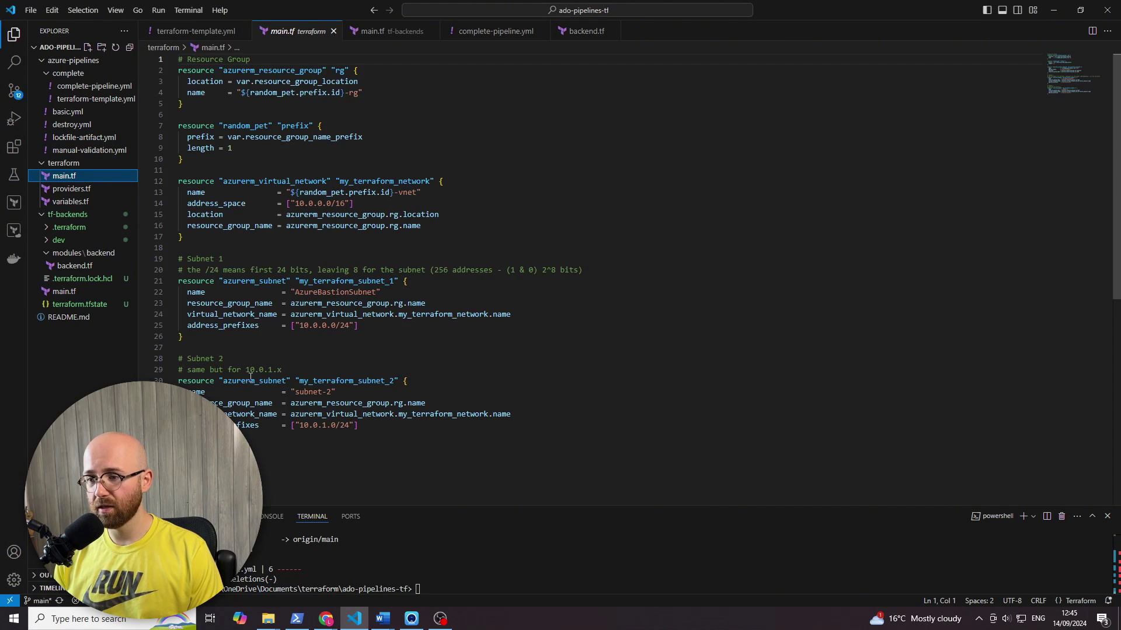
Step: Append a copy of the azurerm_resource_group "rg" block to the end of main.tf and make its name value end in -rg2
drag(182, 436, 146, 355)
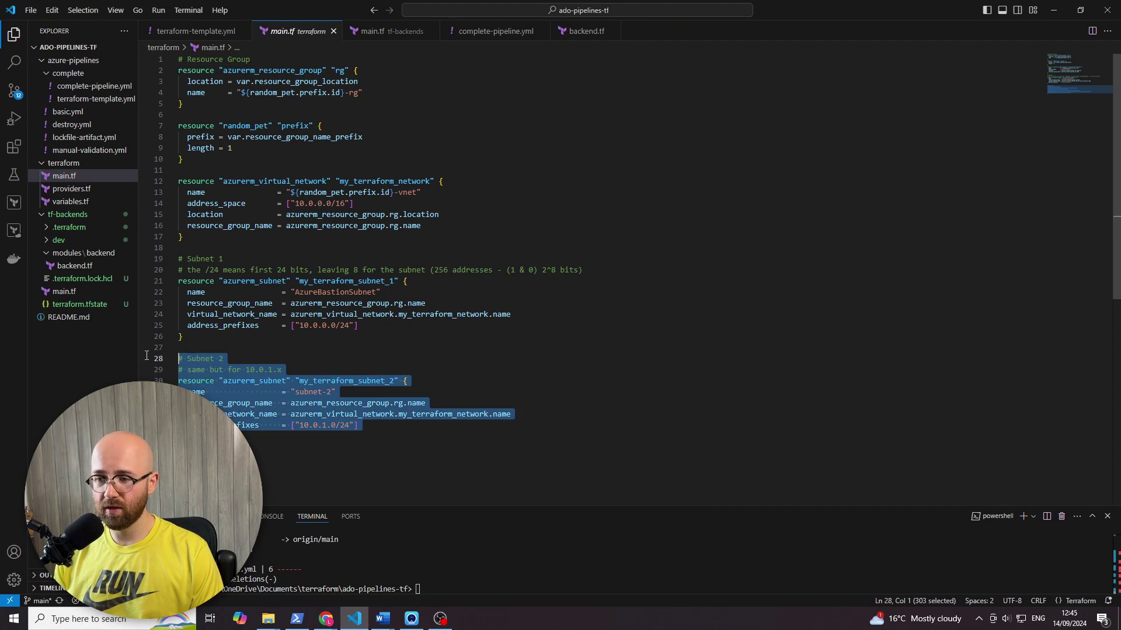
click(317, 479)
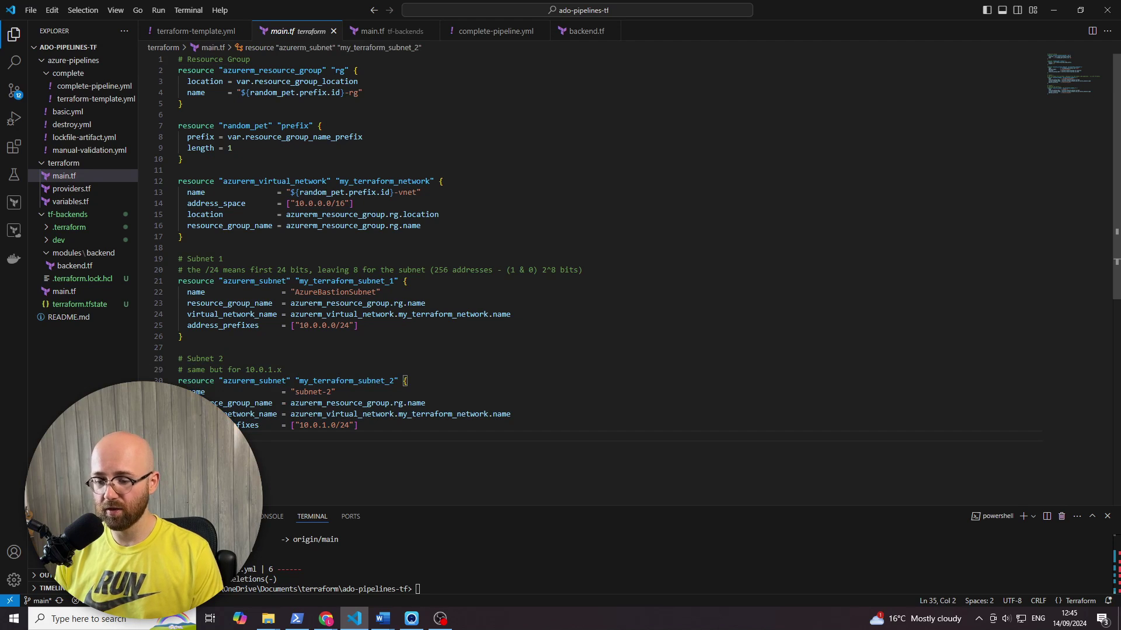
key(Return)
key(Return)
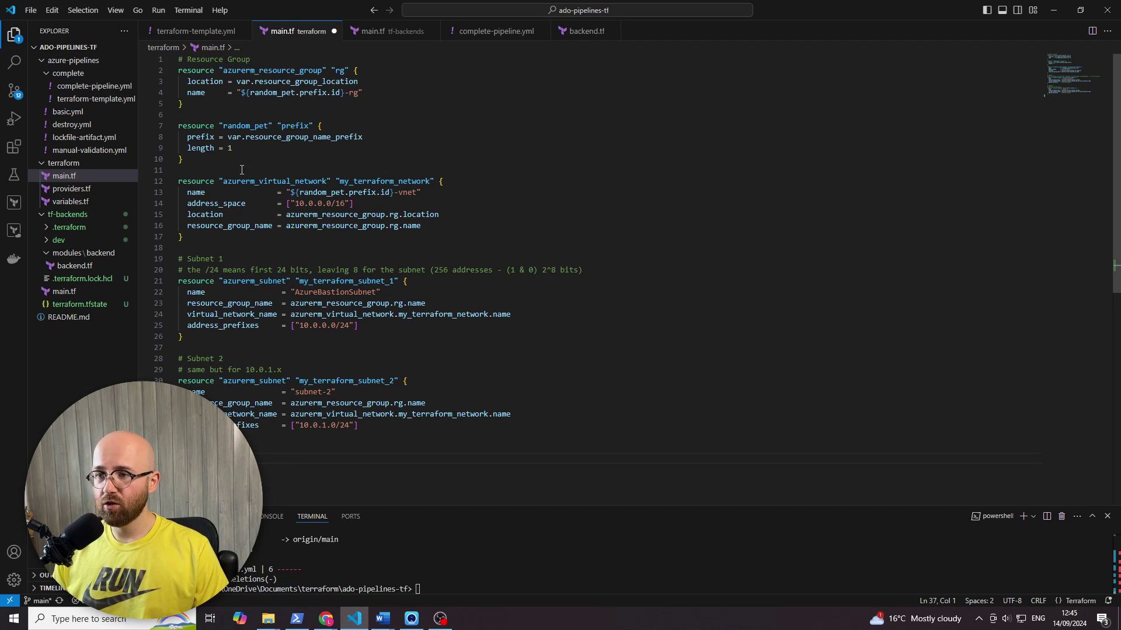
drag(207, 103, 162, 69)
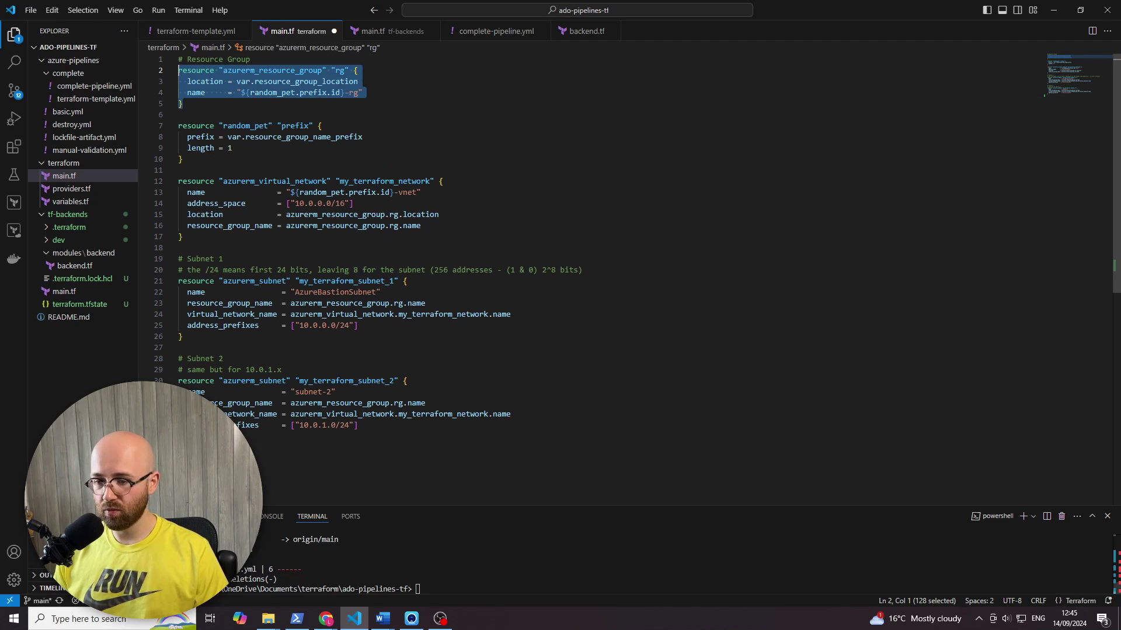
key(ctrl+c)
click(305, 456)
key(ctrl+v)
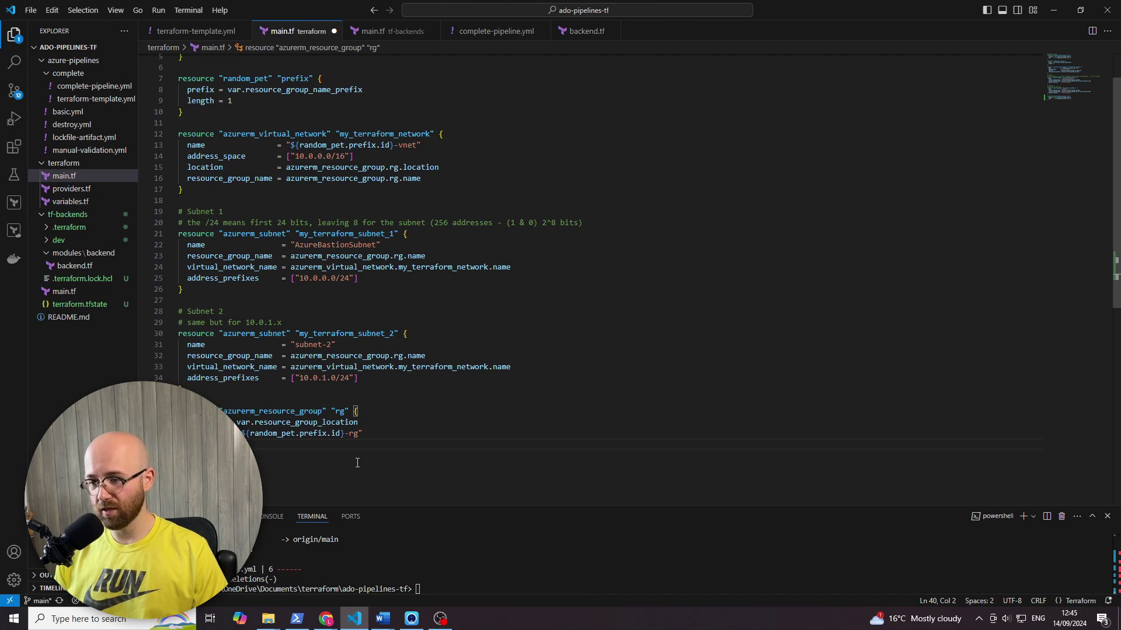
click(359, 433)
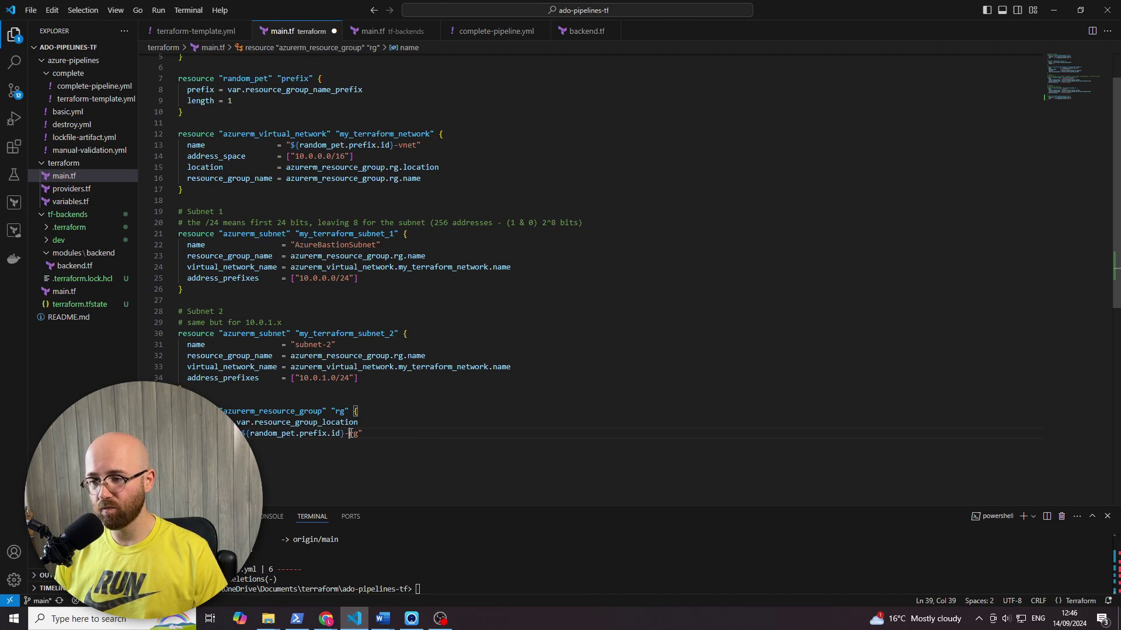
text(2)
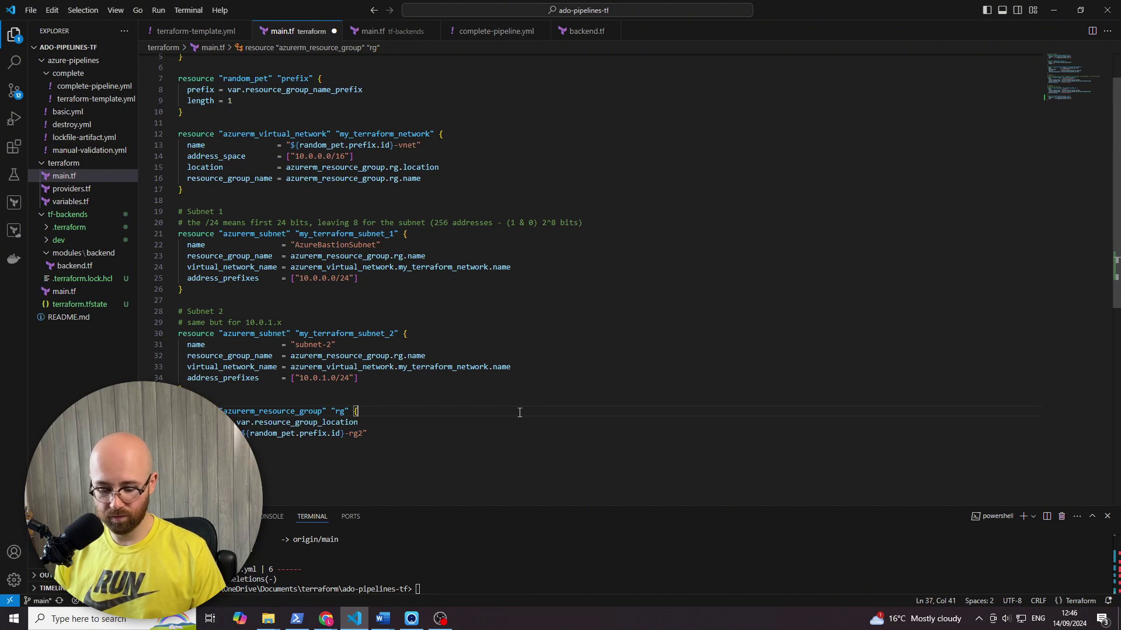
Step: Stage terraform\main.tf in the terminal, commit it with the message "testing pipeline", and push the commit
click(410, 578)
text(git add .\terraform\)
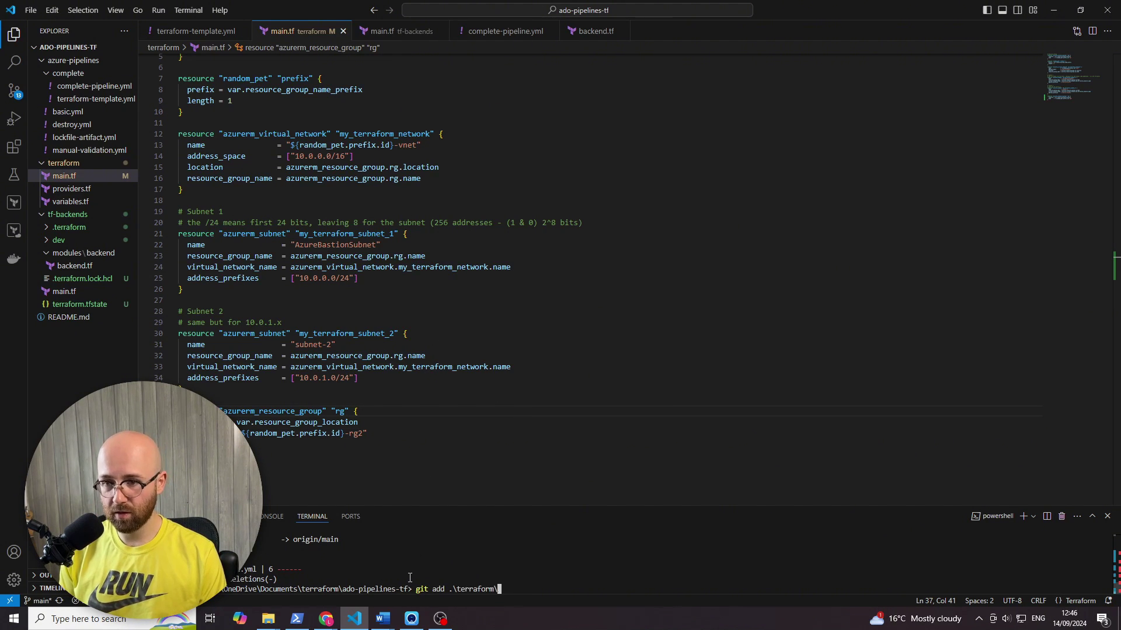
text(main.tf)
key(Return)
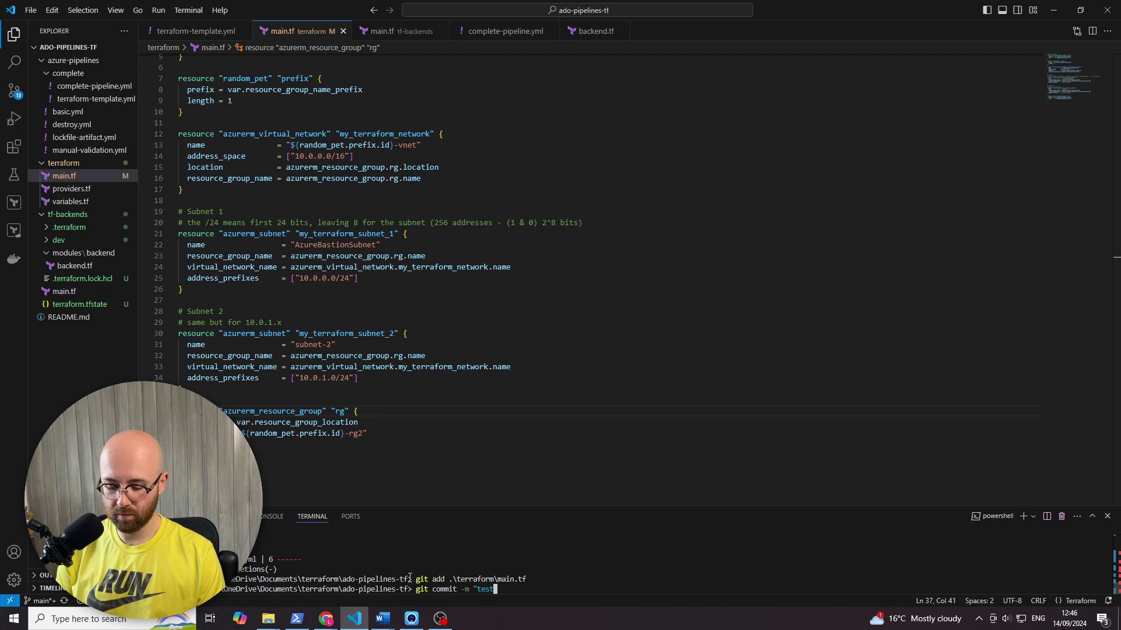
text(ing pipeline")
key(Return)
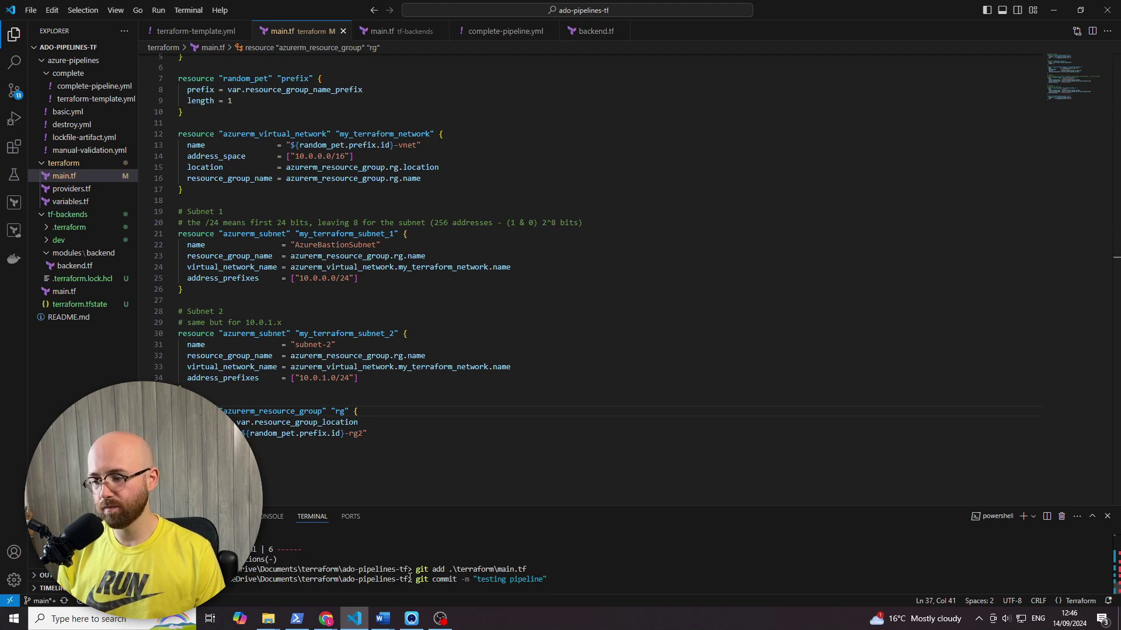
text(git)
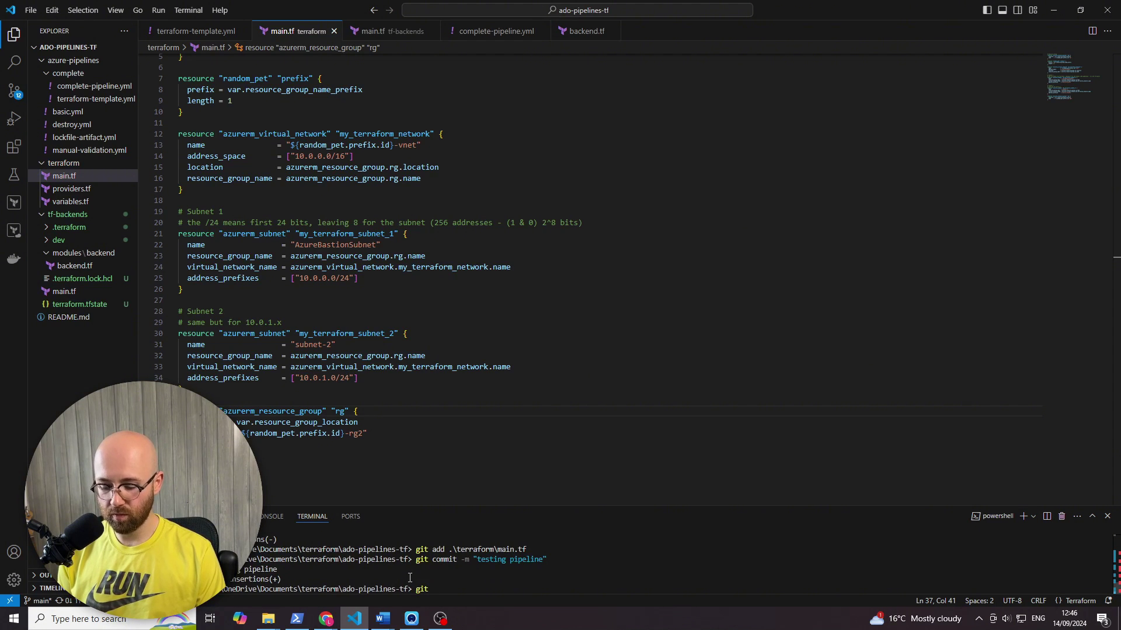
text( push)
key(Return)
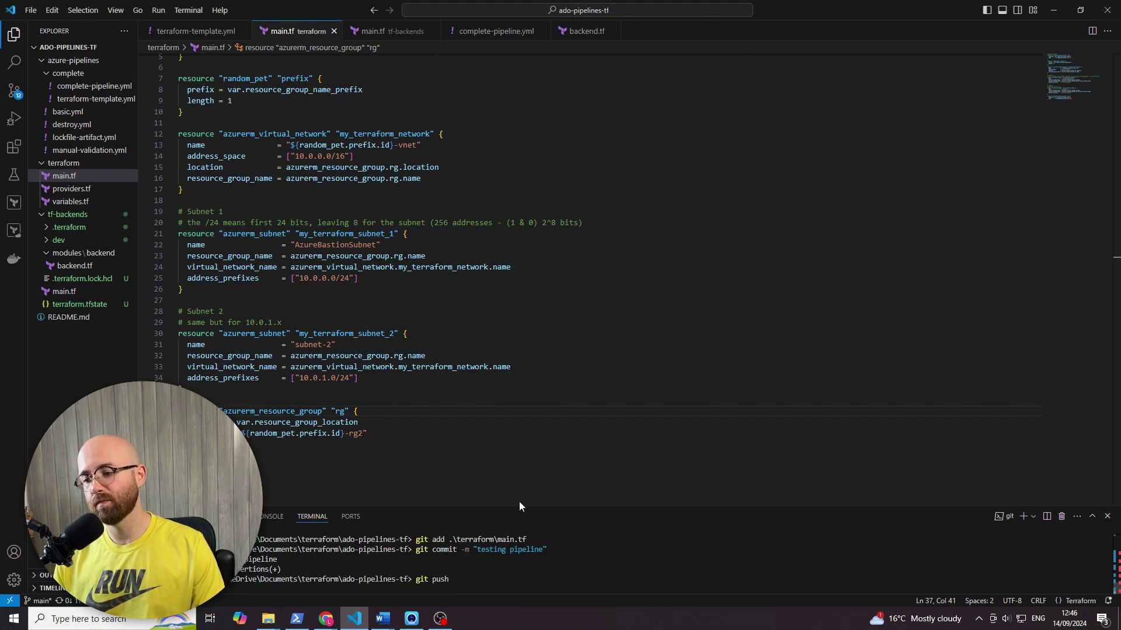
Step: Switch to Azure DevOps in Chrome, reload the pipeline's runs, and check the Terraform init task's log in the new "testing pipeline" run
mouse_move(329, 619)
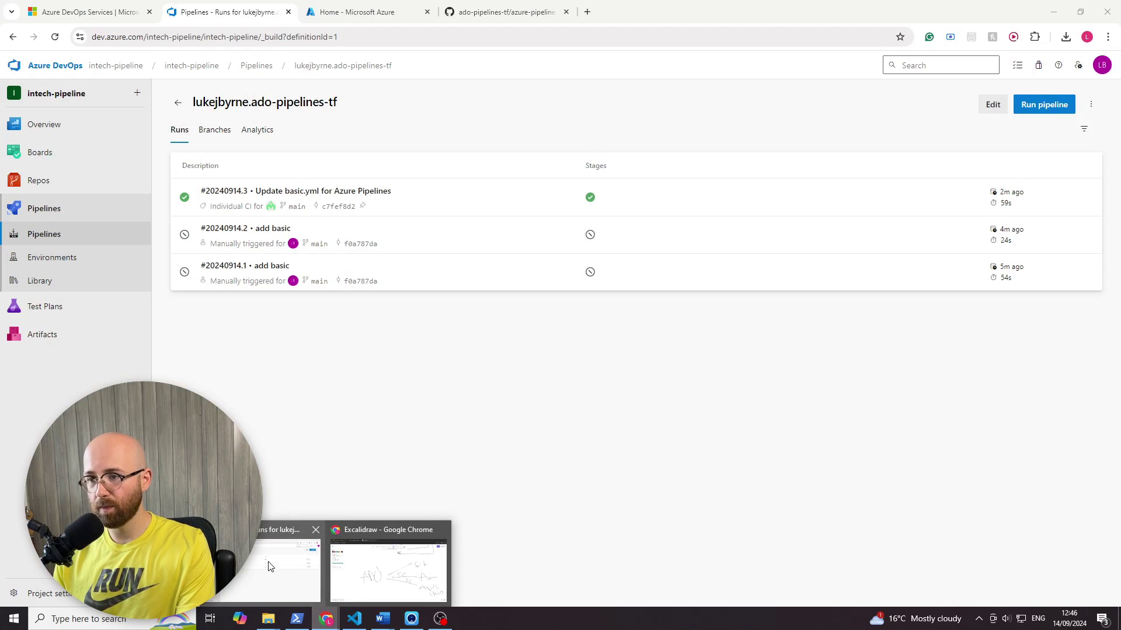
click(269, 566)
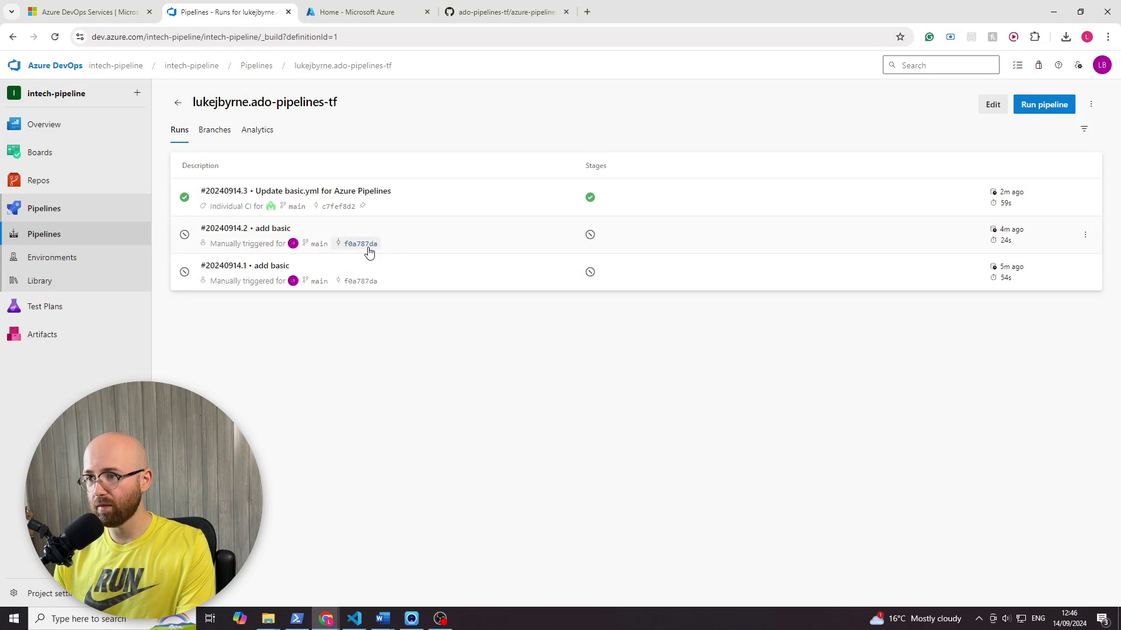
click(55, 37)
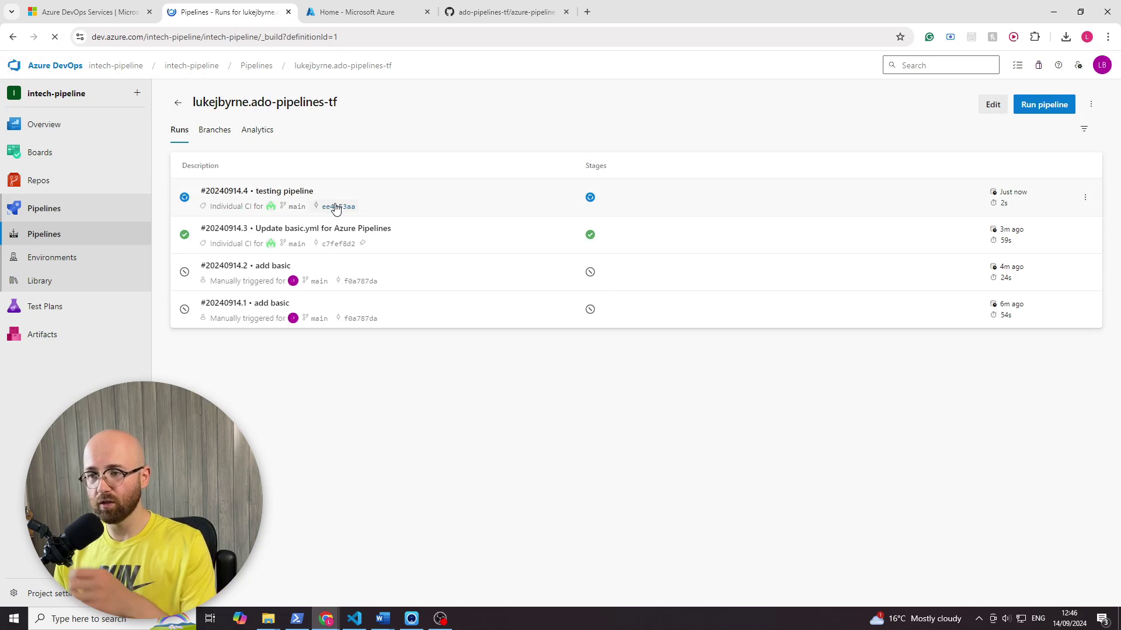
click(395, 188)
click(230, 343)
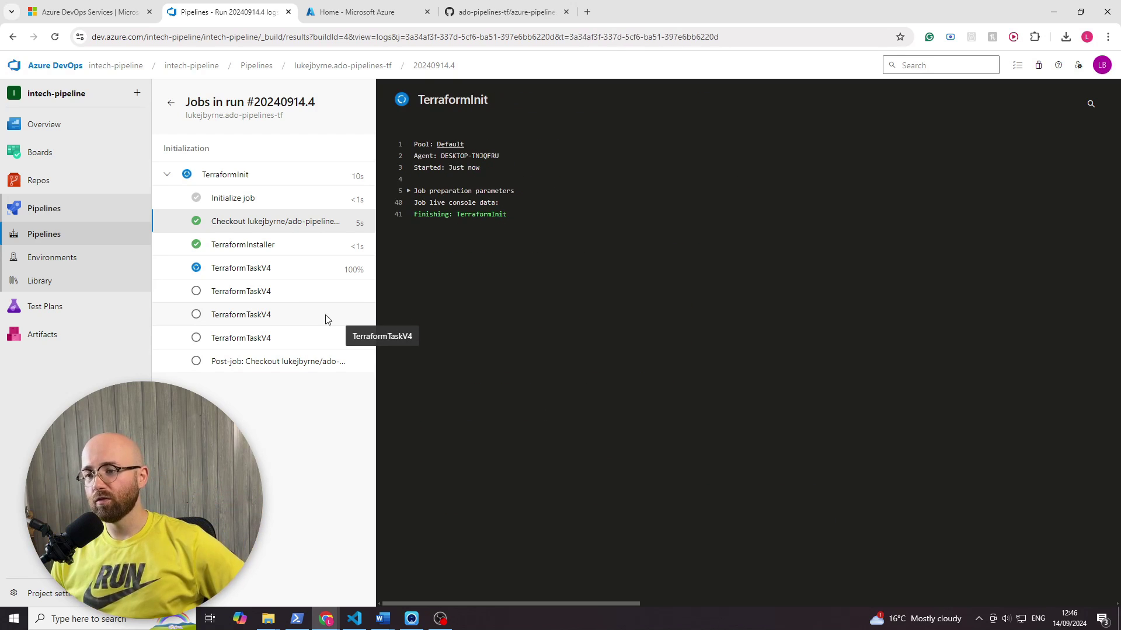
click(239, 269)
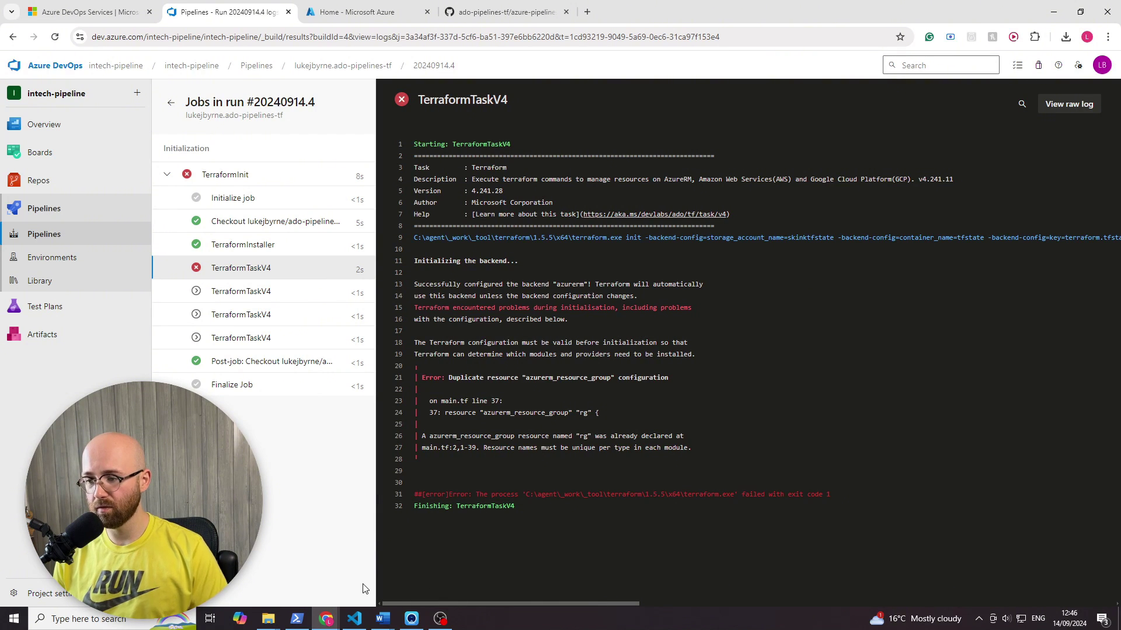
Step: Switch to VS Code and rename the copied azurerm_resource_group resource in main.tf to "rg2"
mouse_move(355, 619)
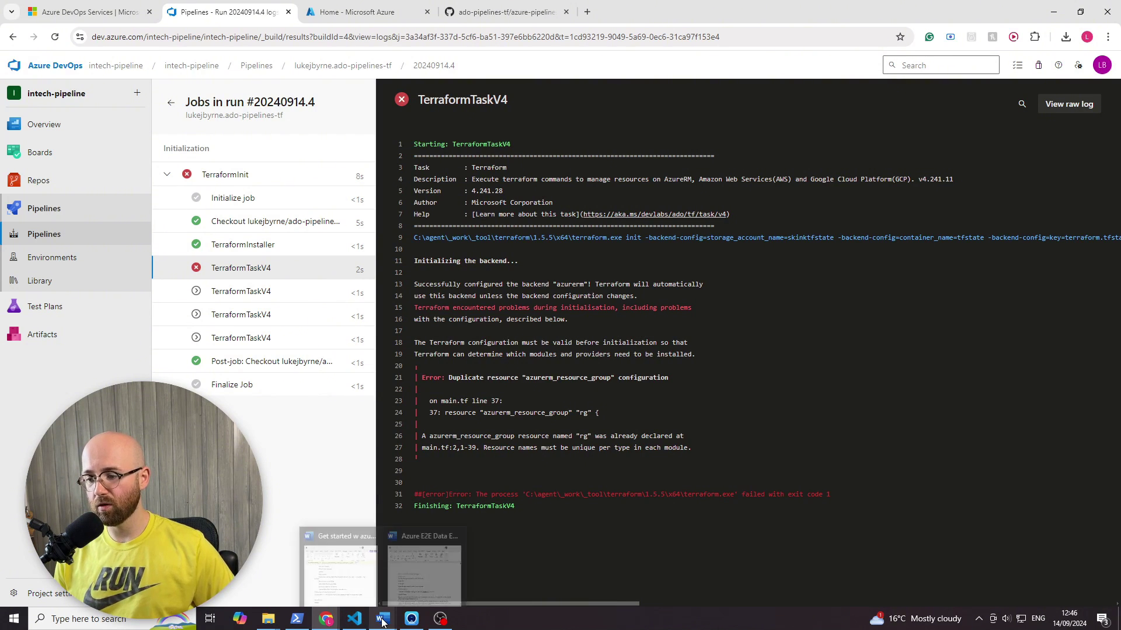
click(341, 570)
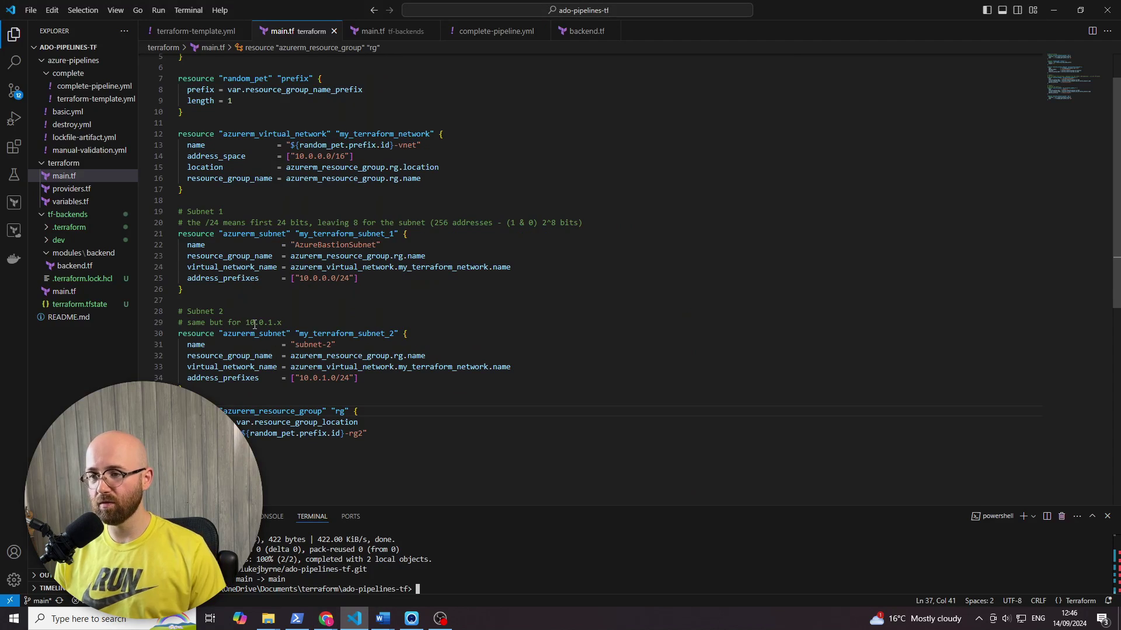
click(345, 412)
text(2)
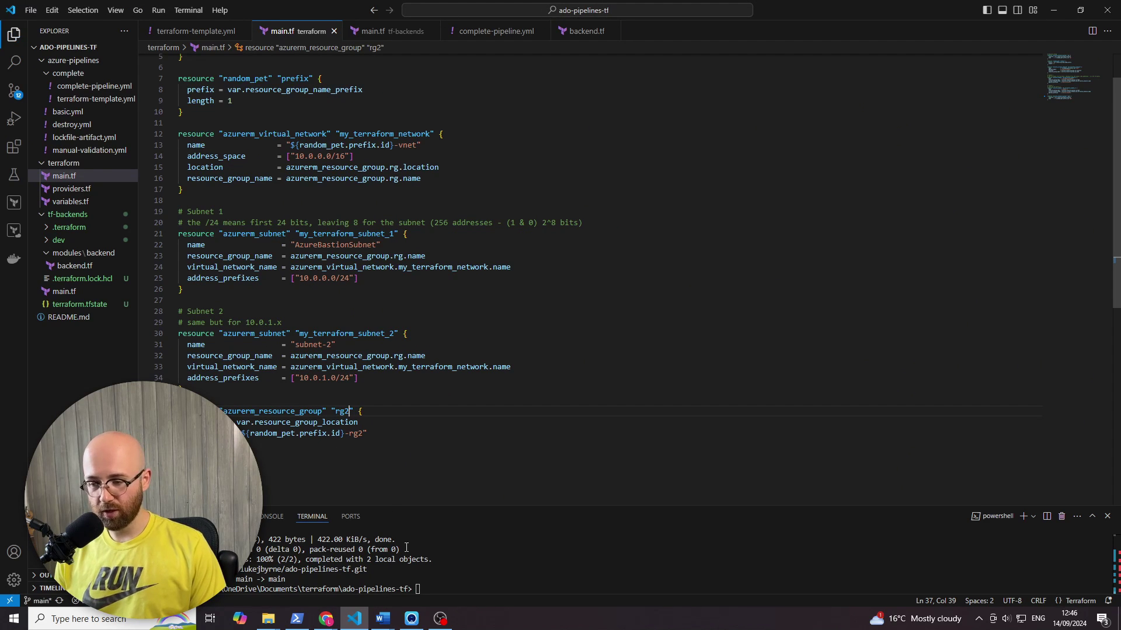
Step: Stage the corrected terraform\main.tf, commit it again as "testing pipeline", and push it to the remote repository
click(412, 569)
text(git add .\terraform\main.tf)
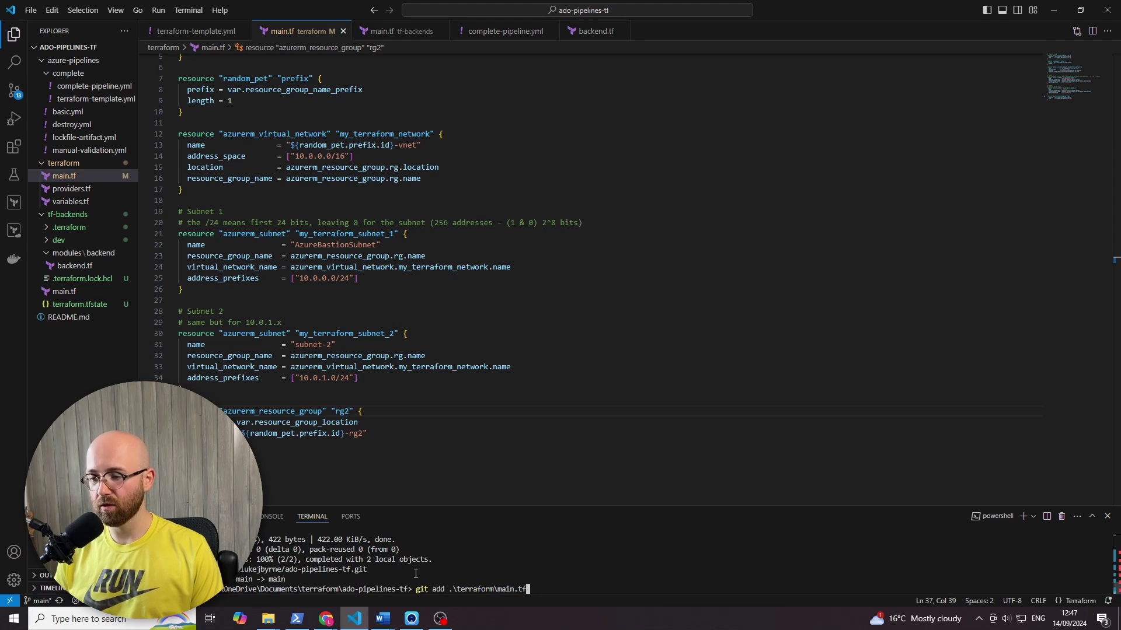
key(Return)
key(Up)
key(Up)
key(Return)
key(Up)
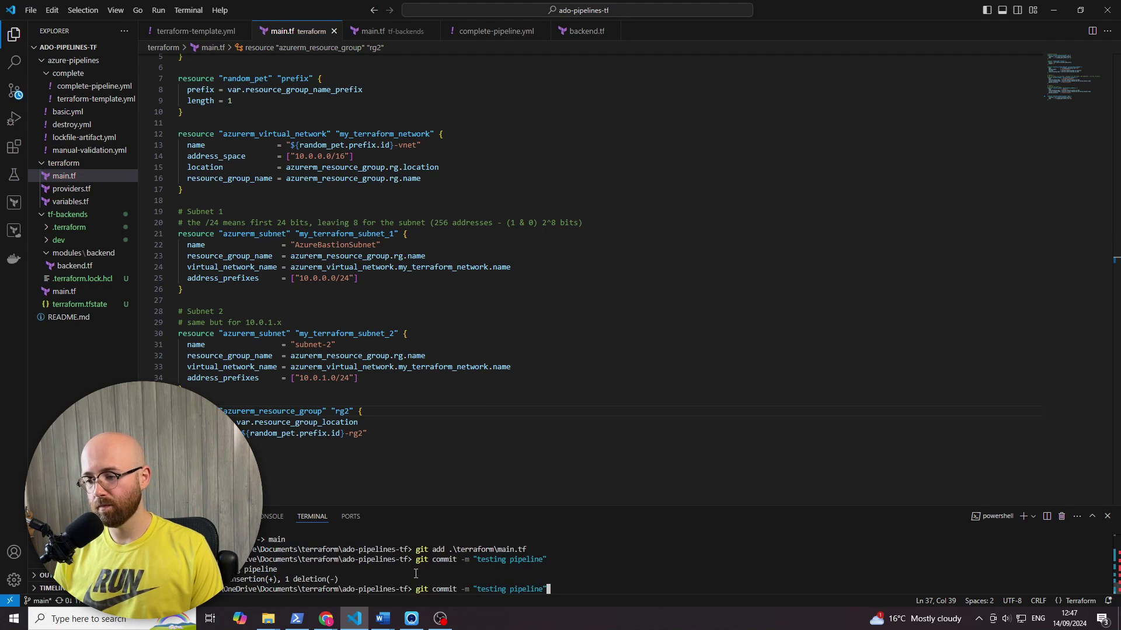
key(Escape)
text(git push)
key(Return)
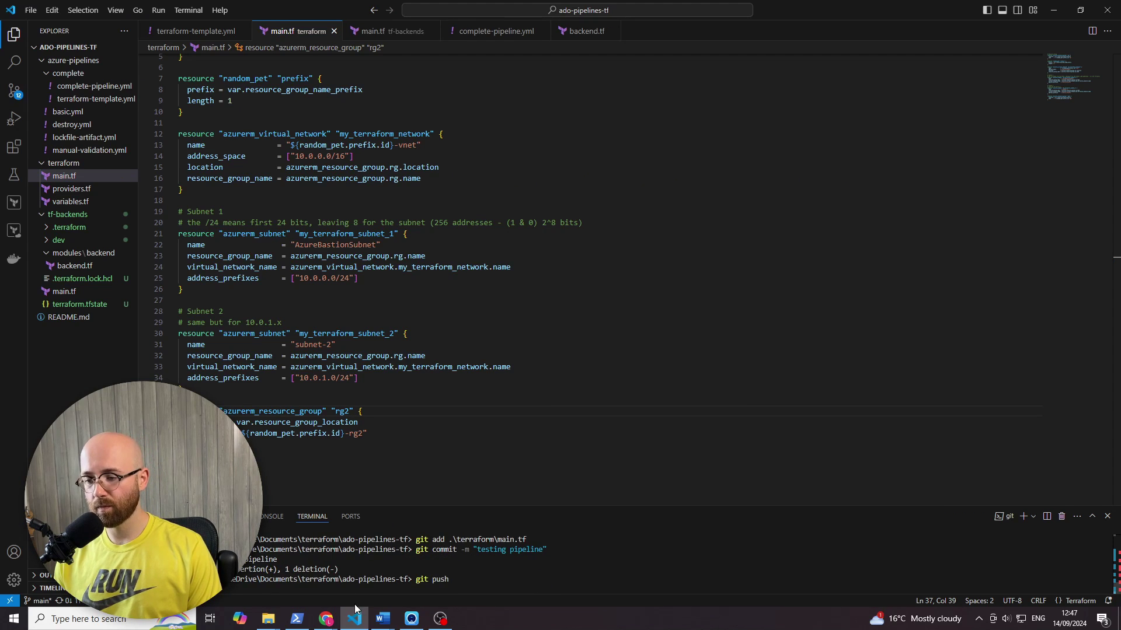
Step: Return to Azure DevOps in Chrome, open the newest "testing pipeline" run, and follow its TerraformInit job's progress
mouse_move(326, 617)
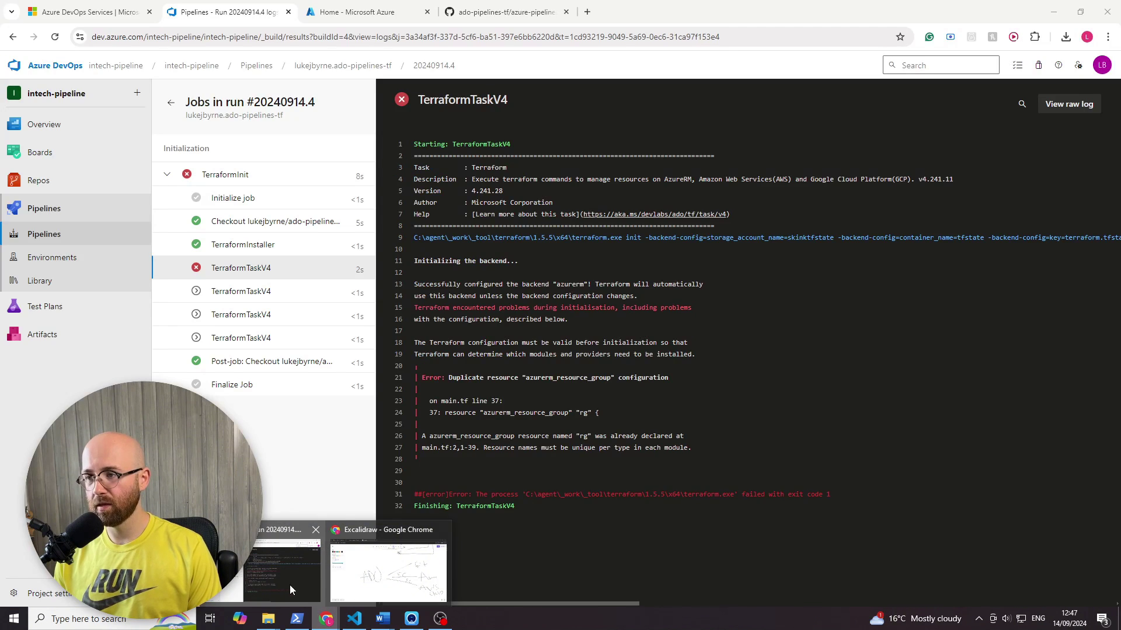
click(289, 585)
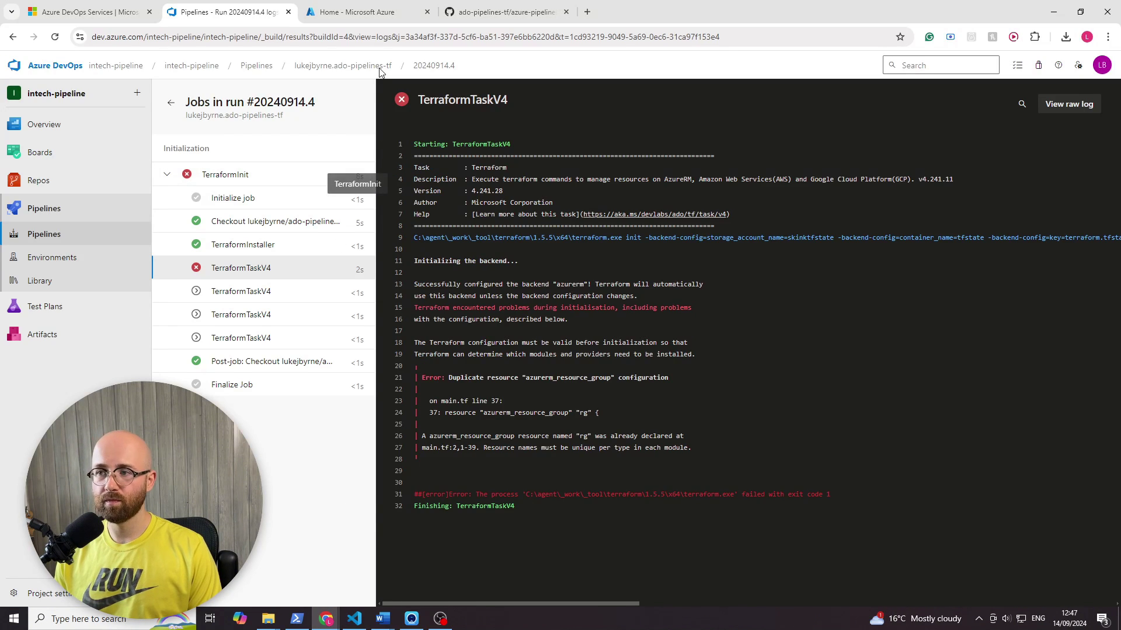
click(356, 71)
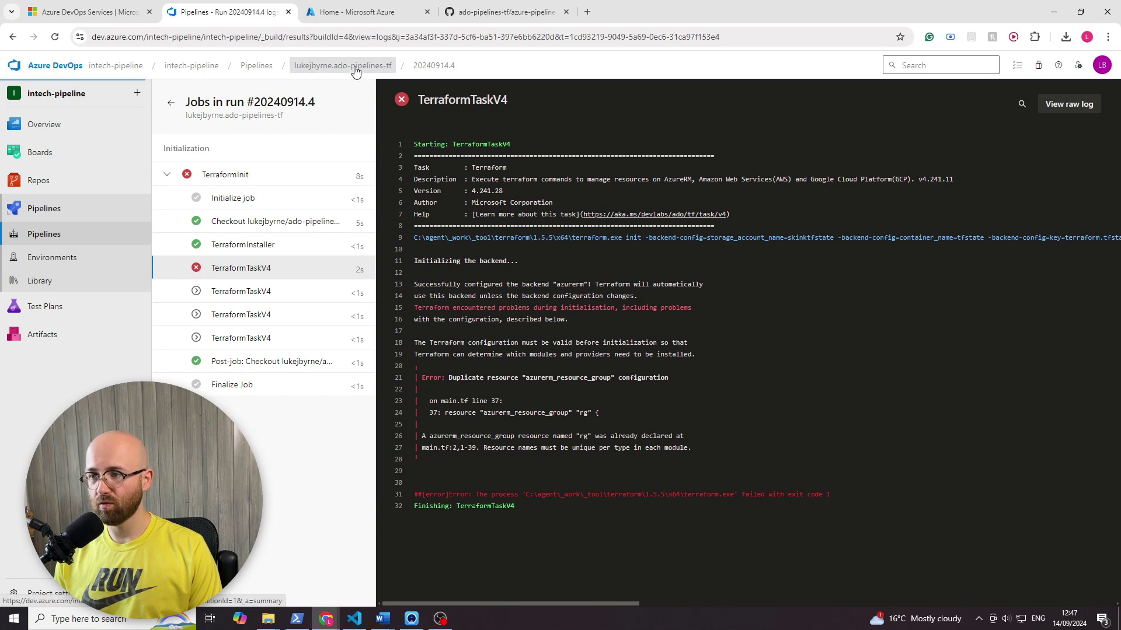
click(642, 195)
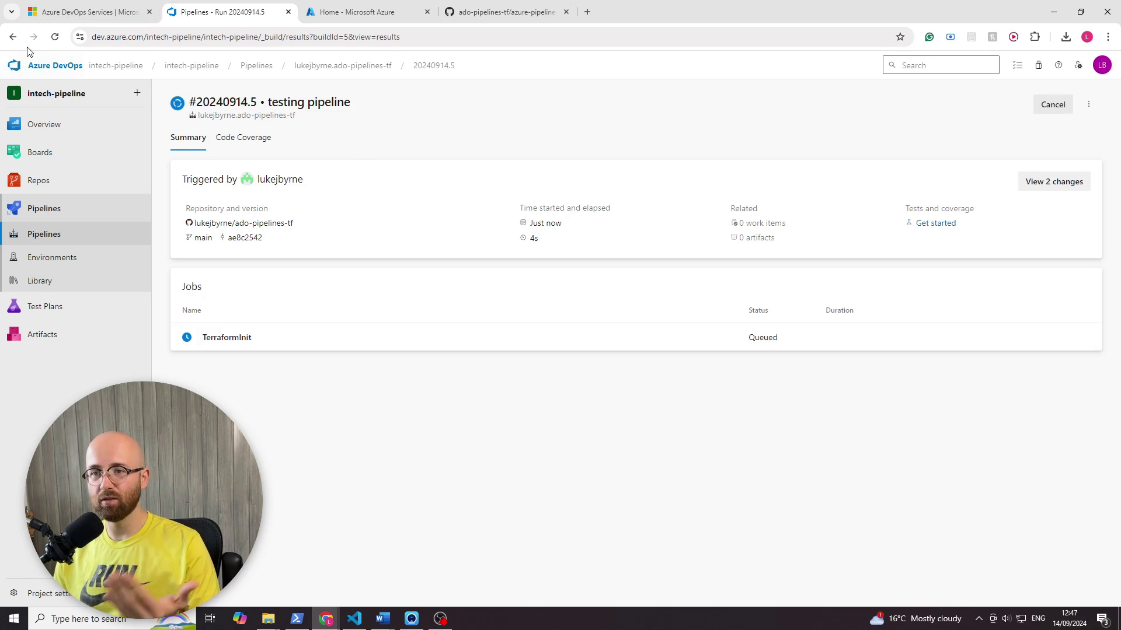
click(12, 37)
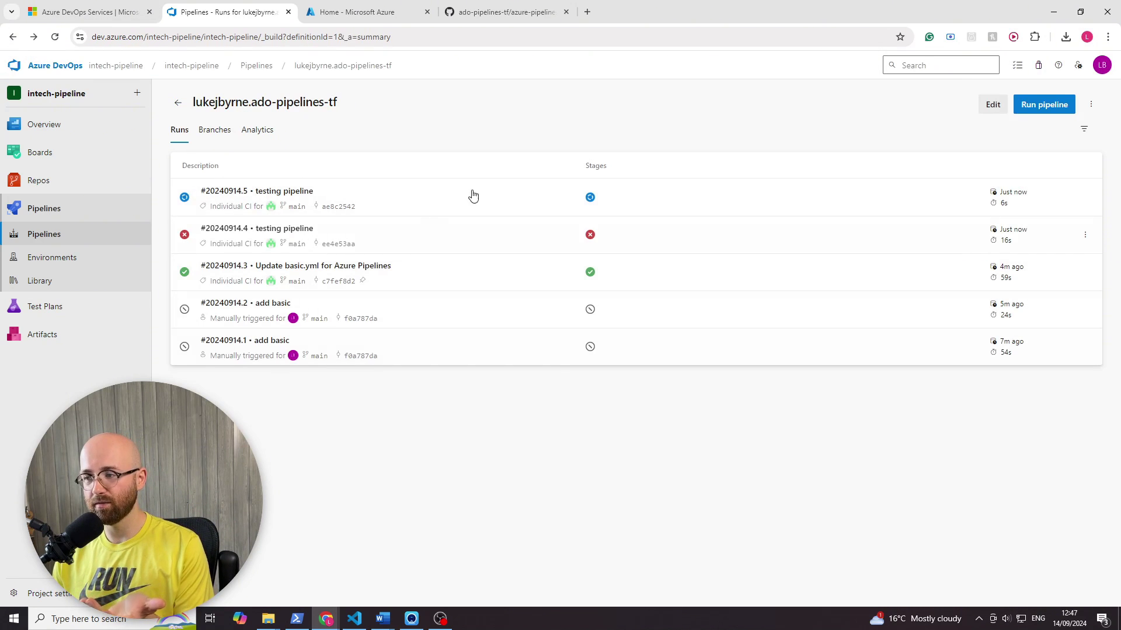
click(684, 213)
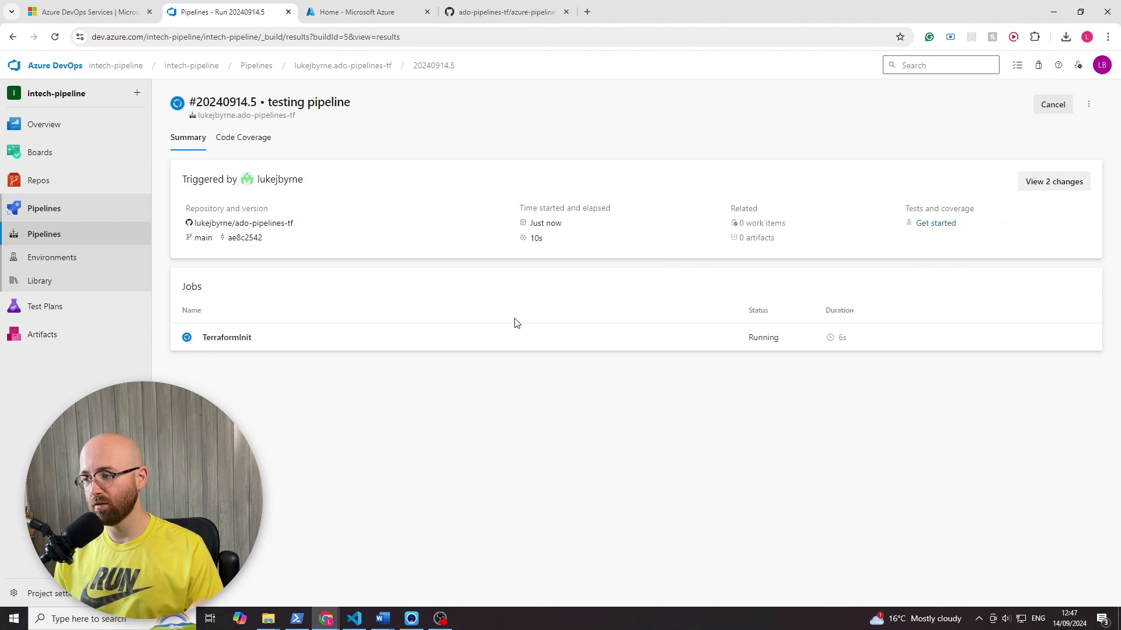
click(306, 334)
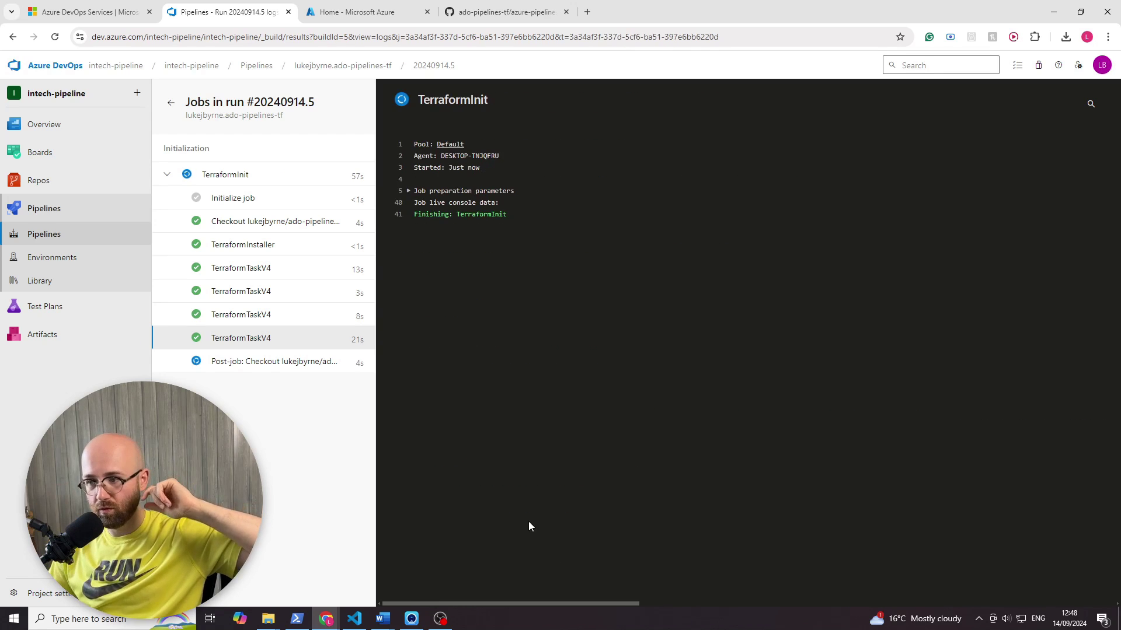
Step: Review the post-job checkout log and the Terraform apply task's log for the creation of the rg2 resource group
click(283, 354)
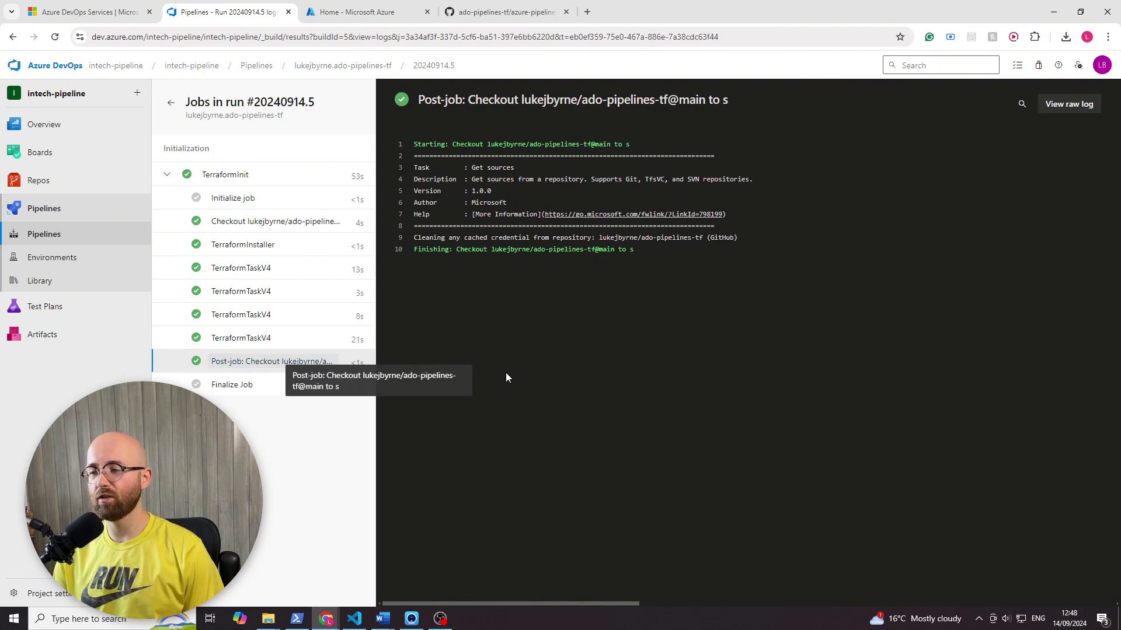
click(242, 338)
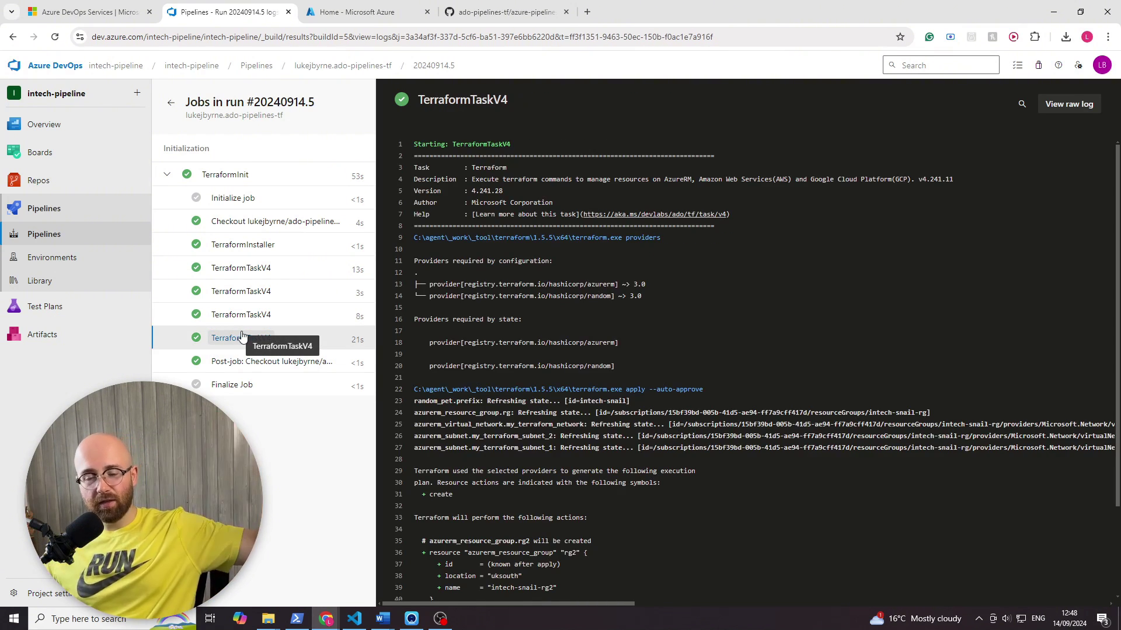
scroll(696, 350, down, 2)
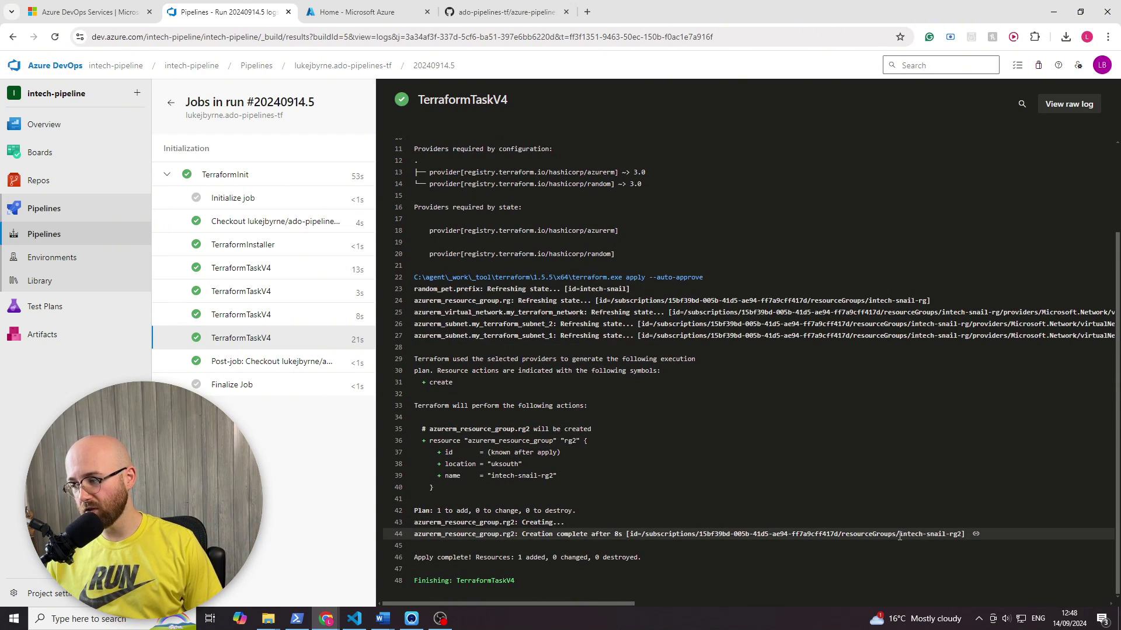
drag(900, 535, 962, 536)
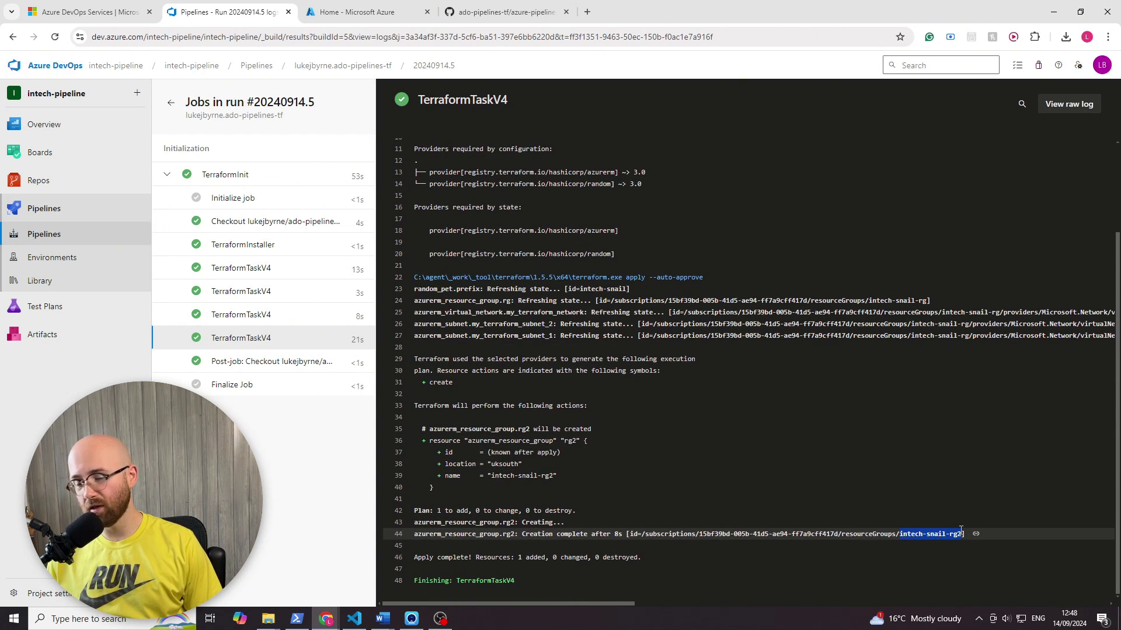
click(945, 366)
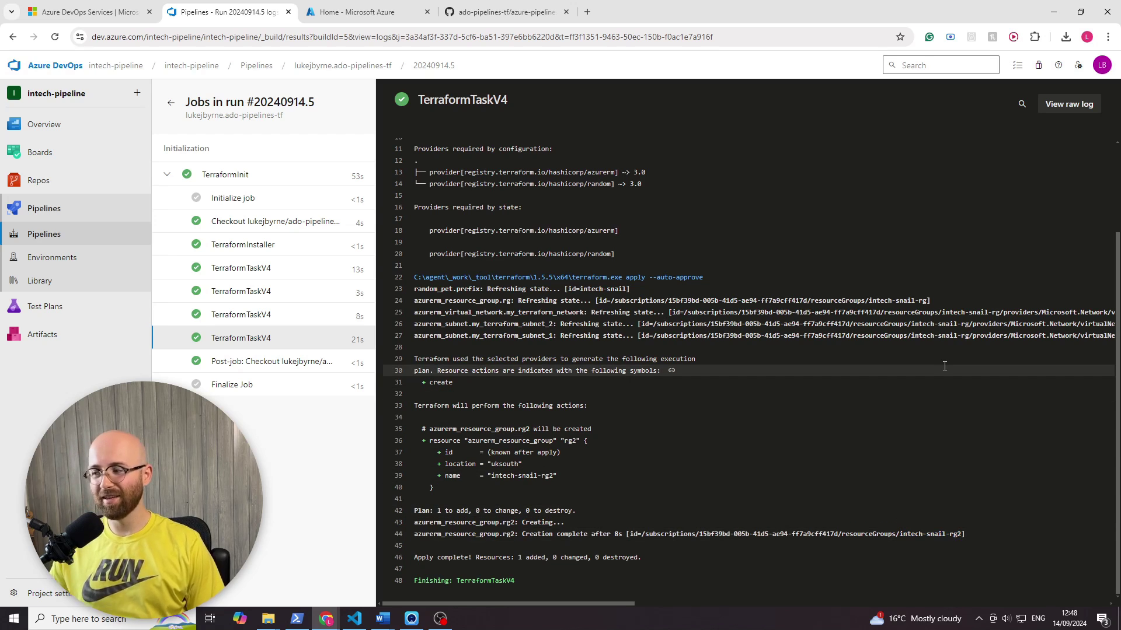
Step: Return to the Pipelines overview and start a new pipeline that uses the ado-pipelines-tf repository on GitHub
click(334, 67)
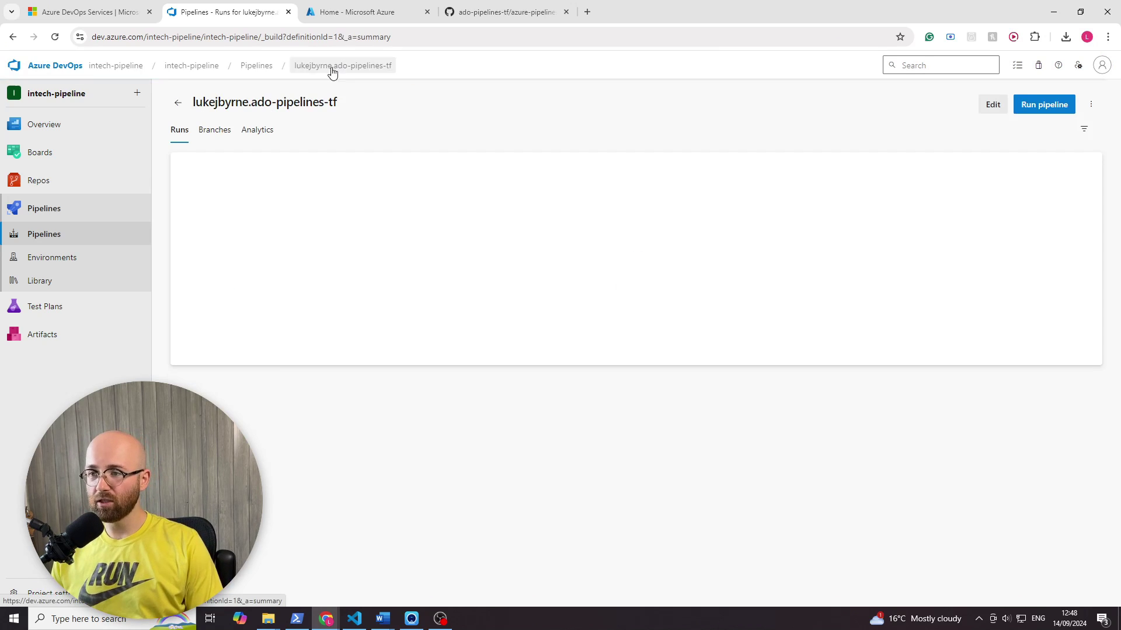
click(257, 67)
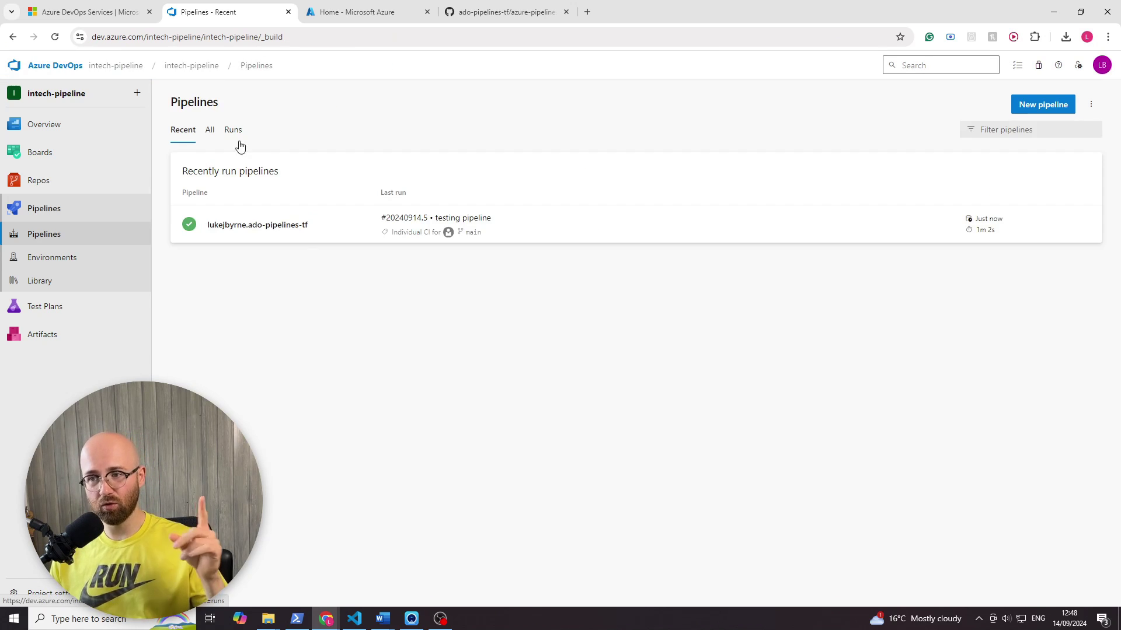
click(1041, 106)
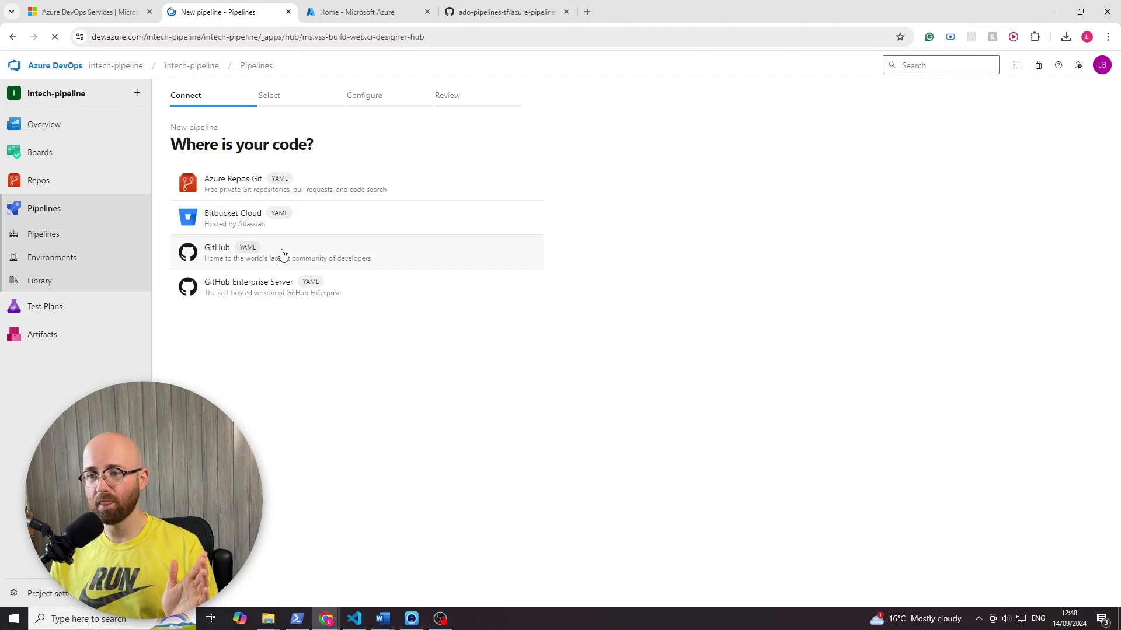
click(282, 255)
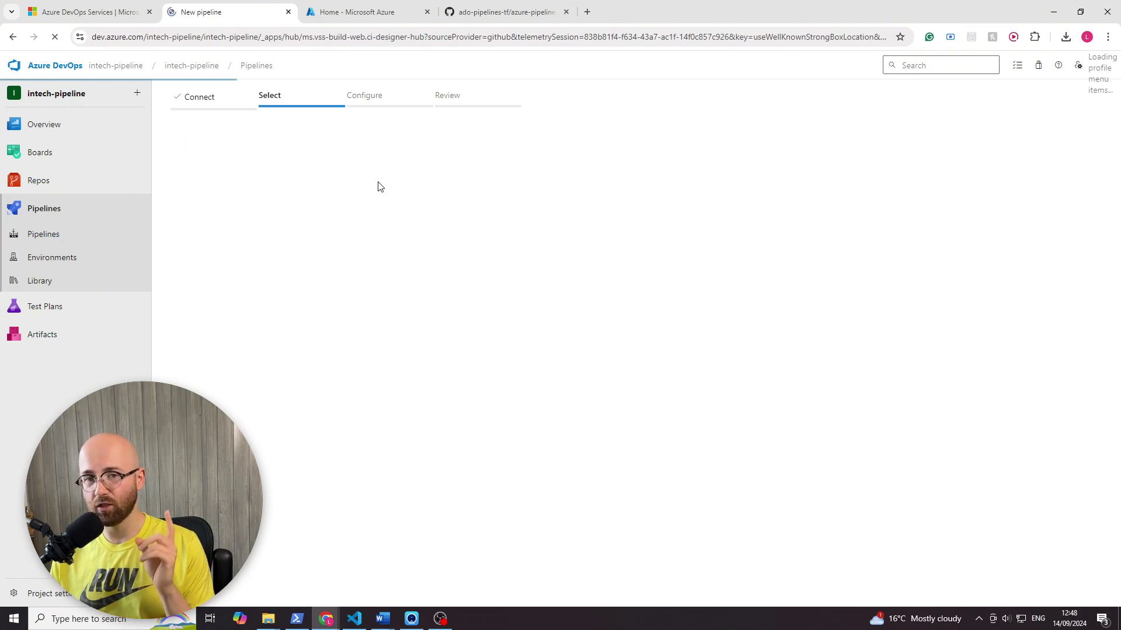
click(328, 219)
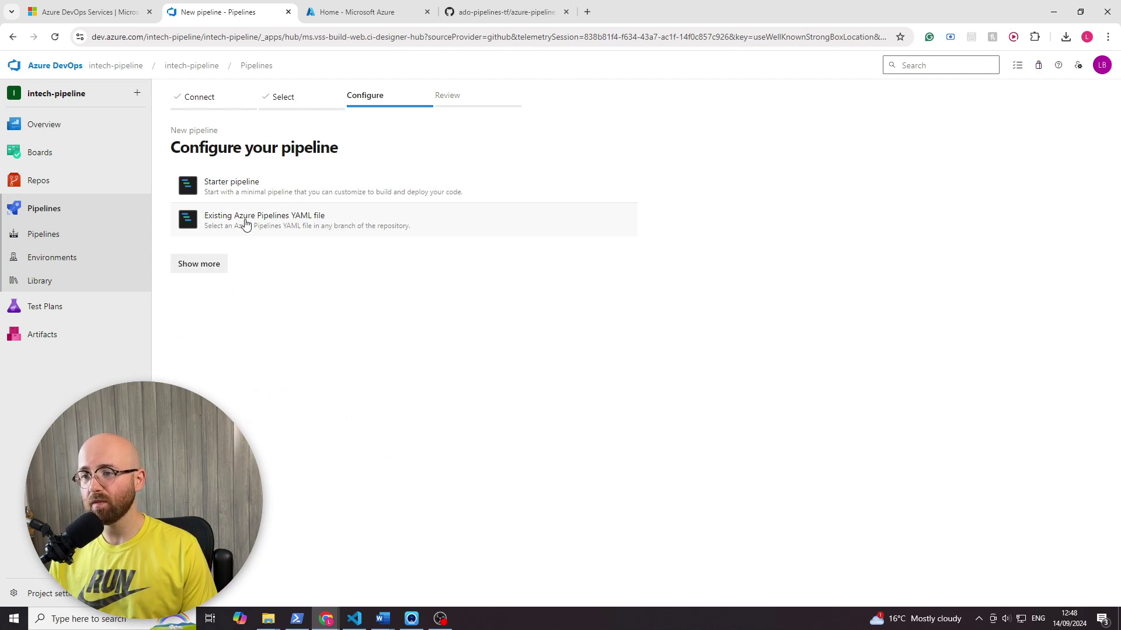
Step: Configure the new pipeline from the existing YAML file /azure-pipelines/destroy.yml on the main branch and continue to its review
click(246, 224)
click(1088, 185)
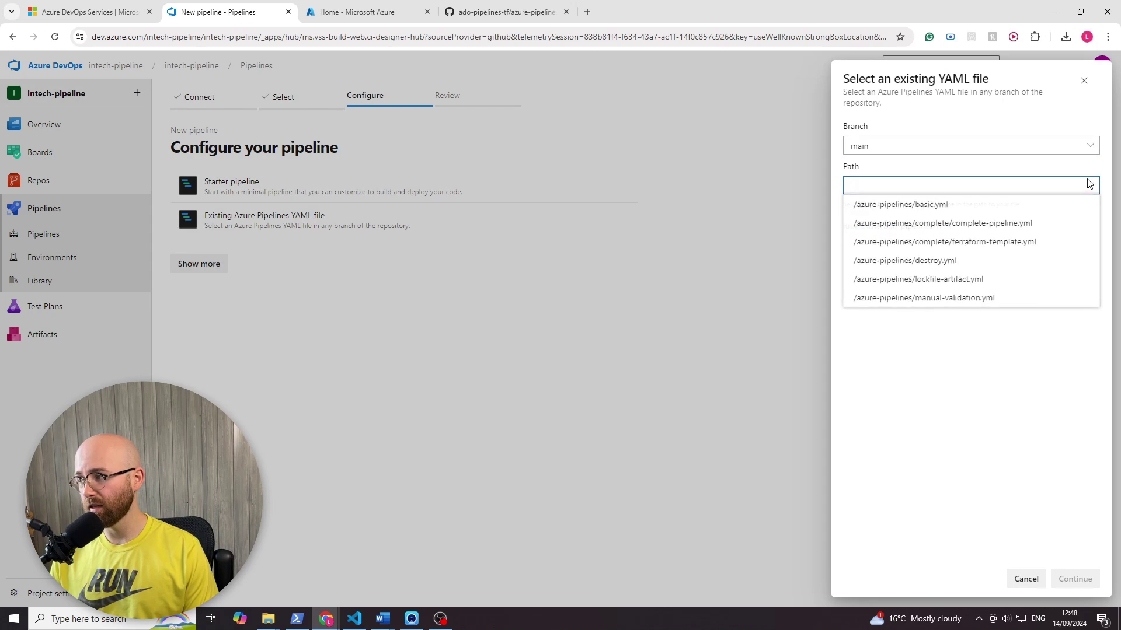
click(957, 262)
click(1074, 579)
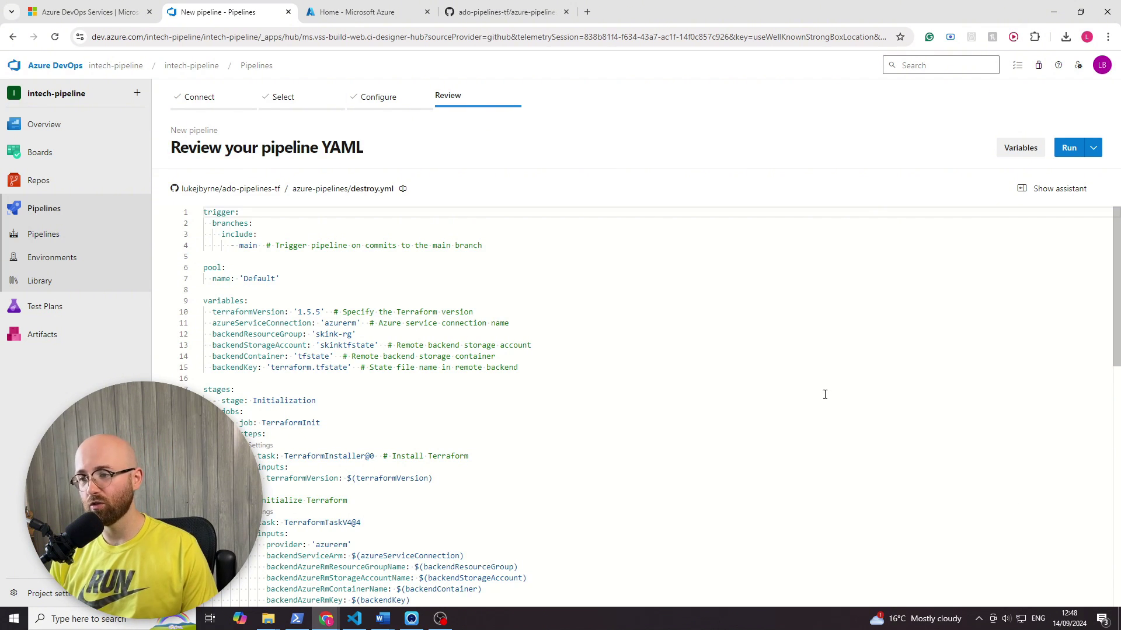
Step: Delete the whole trigger block for the main branch, with its trailing blank line, from the start of destroy.yml
key(Down)
key(Down)
key(Down)
key(Down)
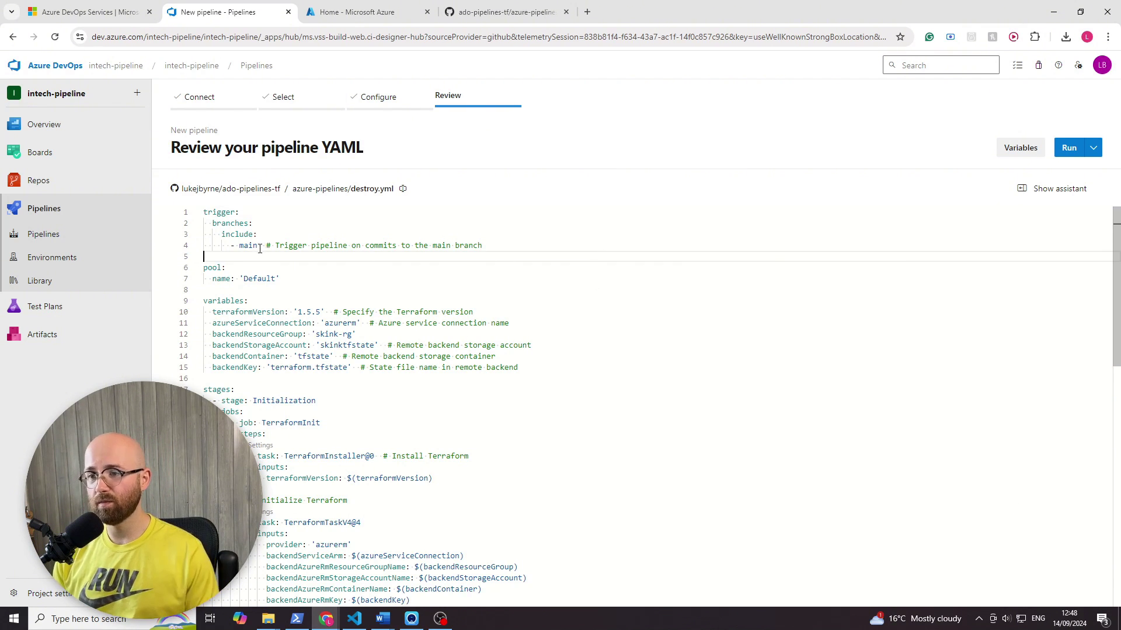
key(shift+Up)
key(shift+Up)
key(shift+Up)
key(shift+Up)
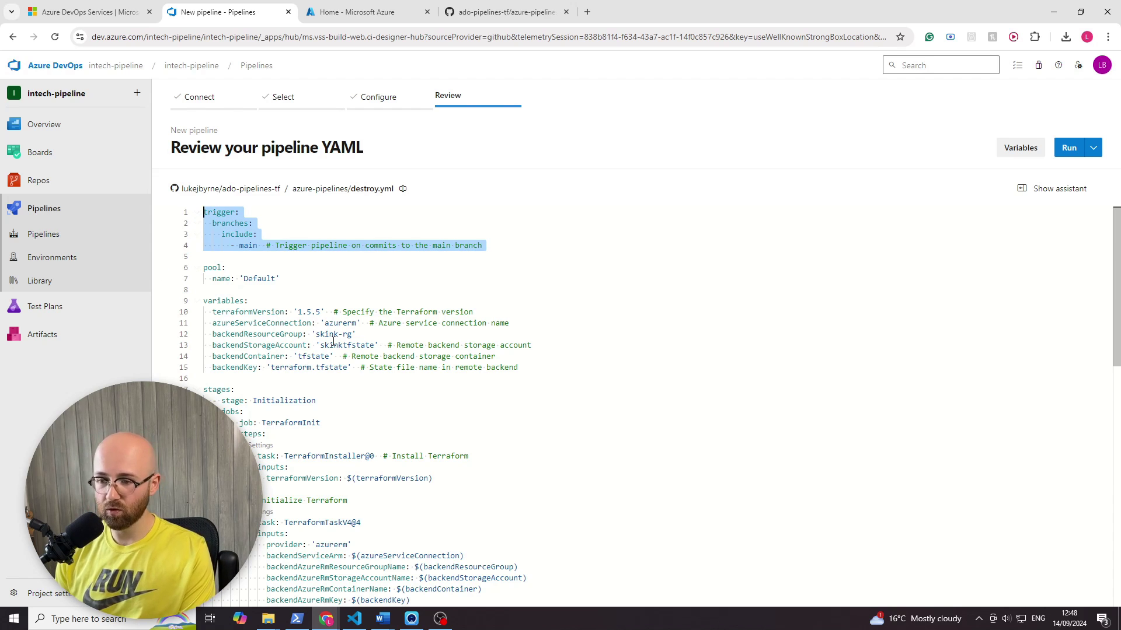
key(Delete)
key(Delete)
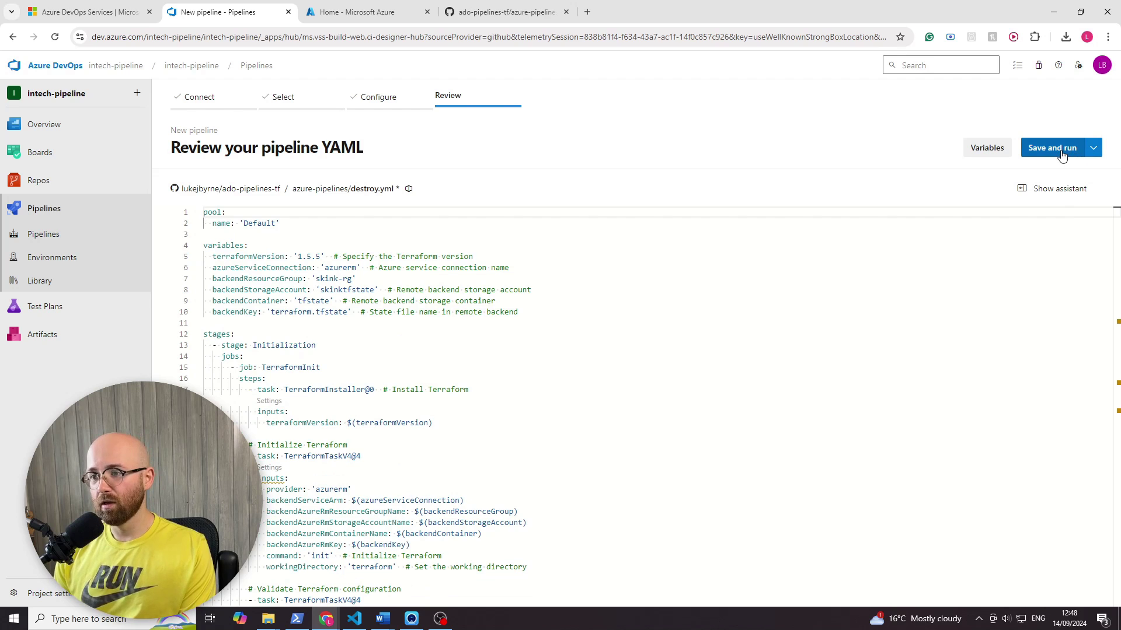
Step: Check the rest of destroy.yml and save the pipeline without running it, using the commit message "Set up Destroy CI with Azure Pipelines"
scroll(1018, 371, down, 4)
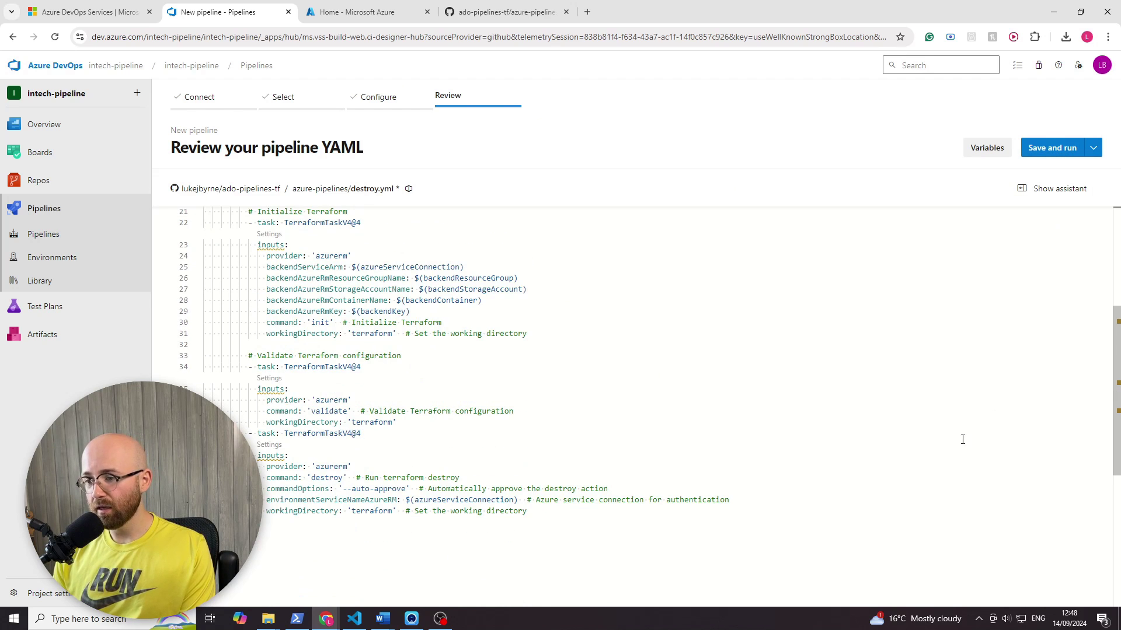
scroll(899, 464, up, 3)
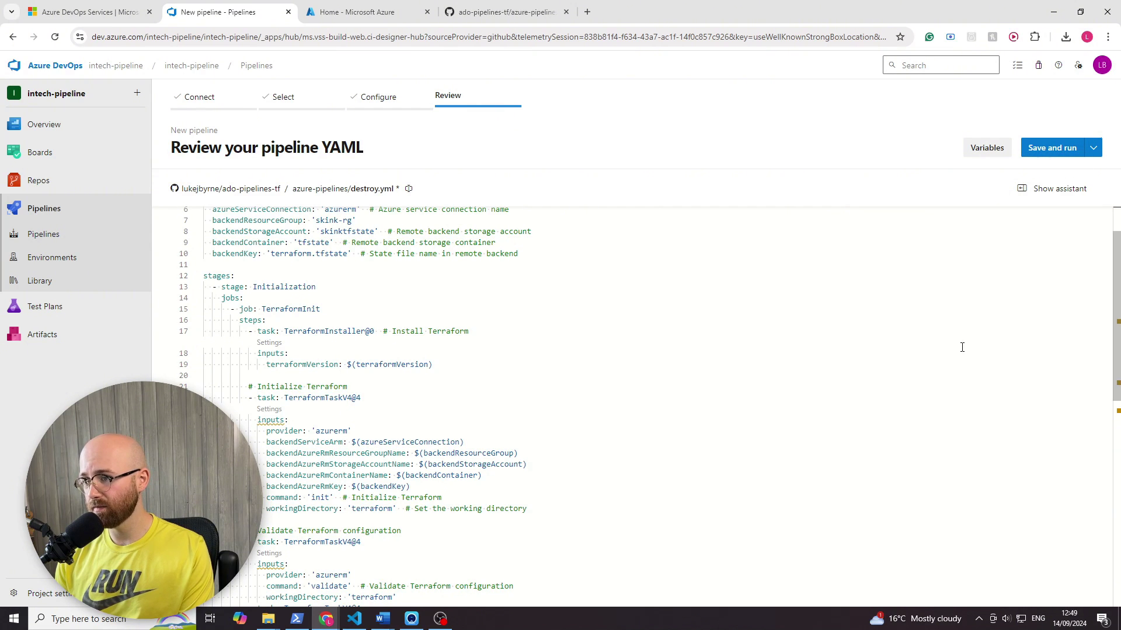
scroll(890, 348, up, 2)
click(1093, 148)
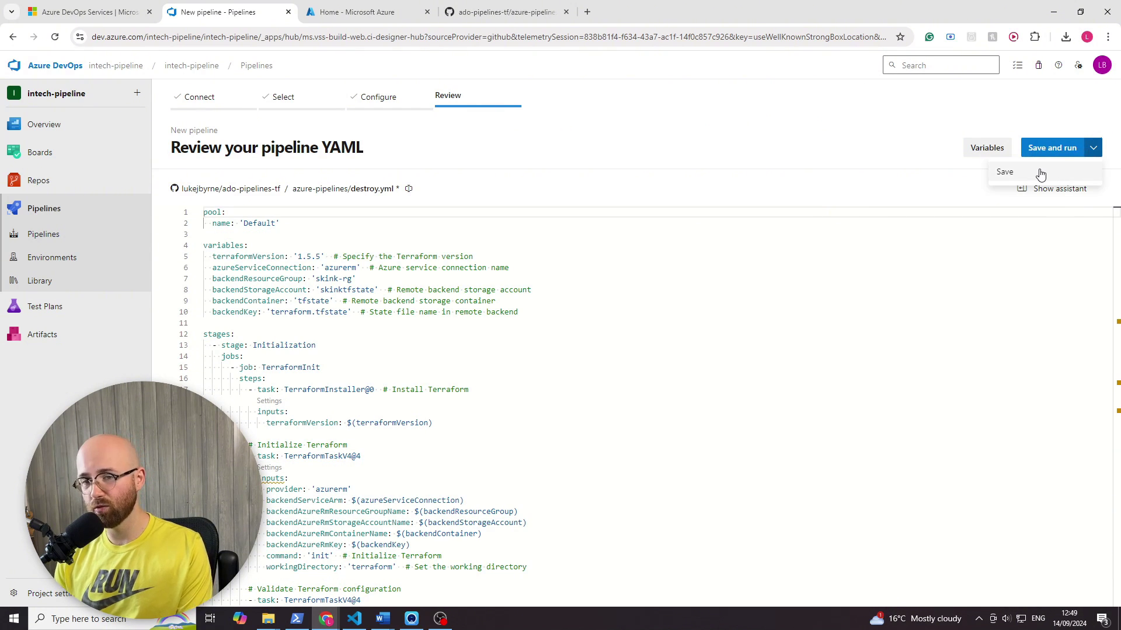
click(1038, 173)
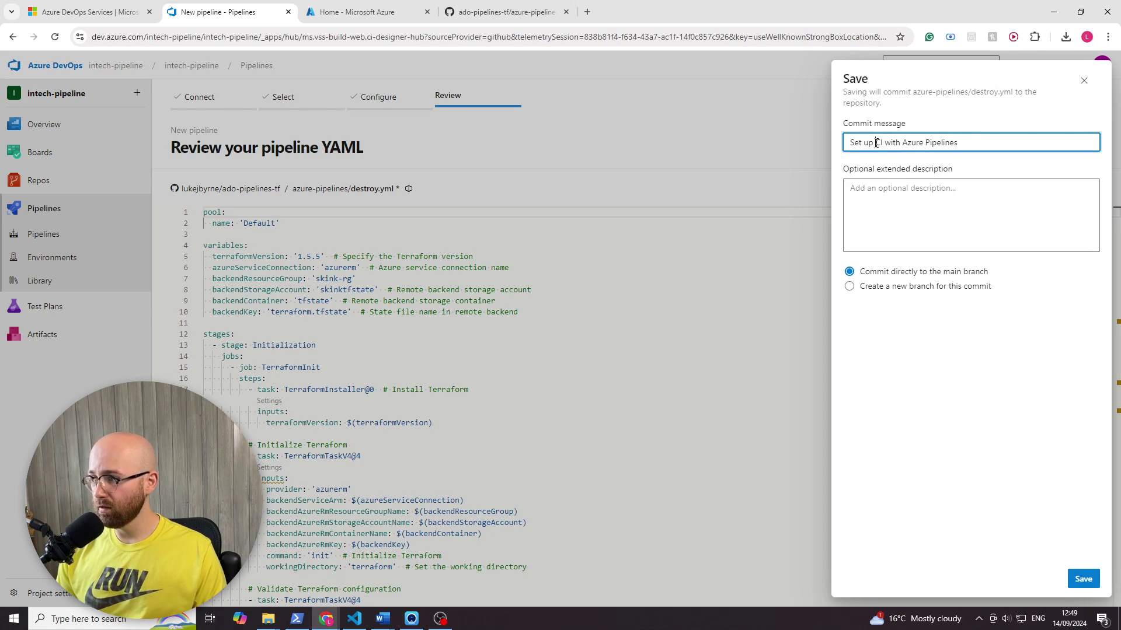
text(Destroy)
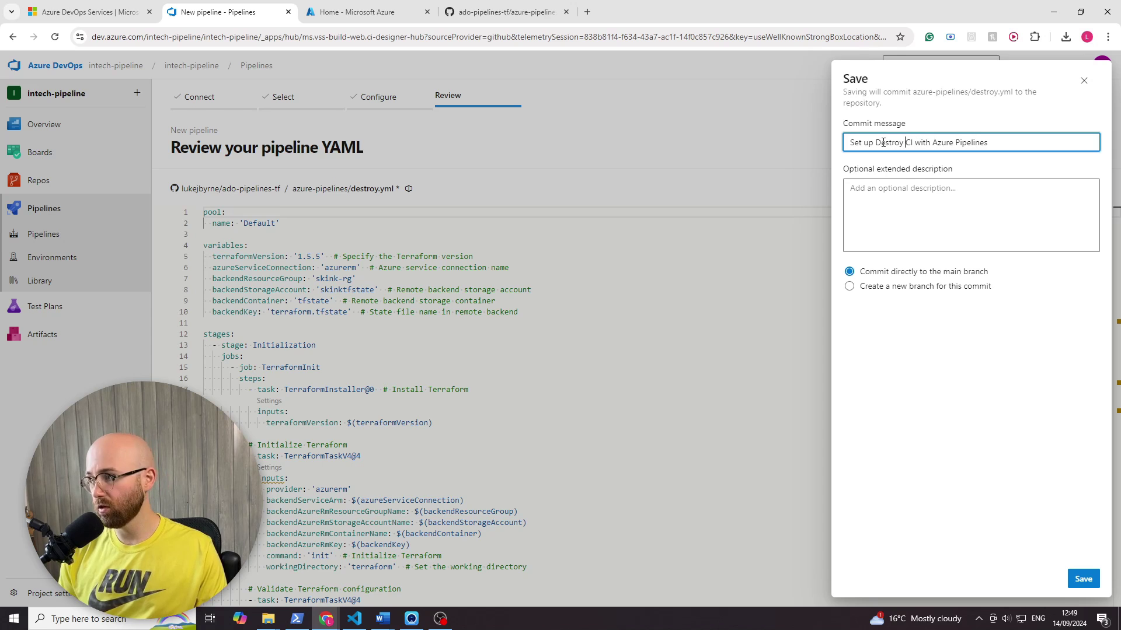
click(1079, 578)
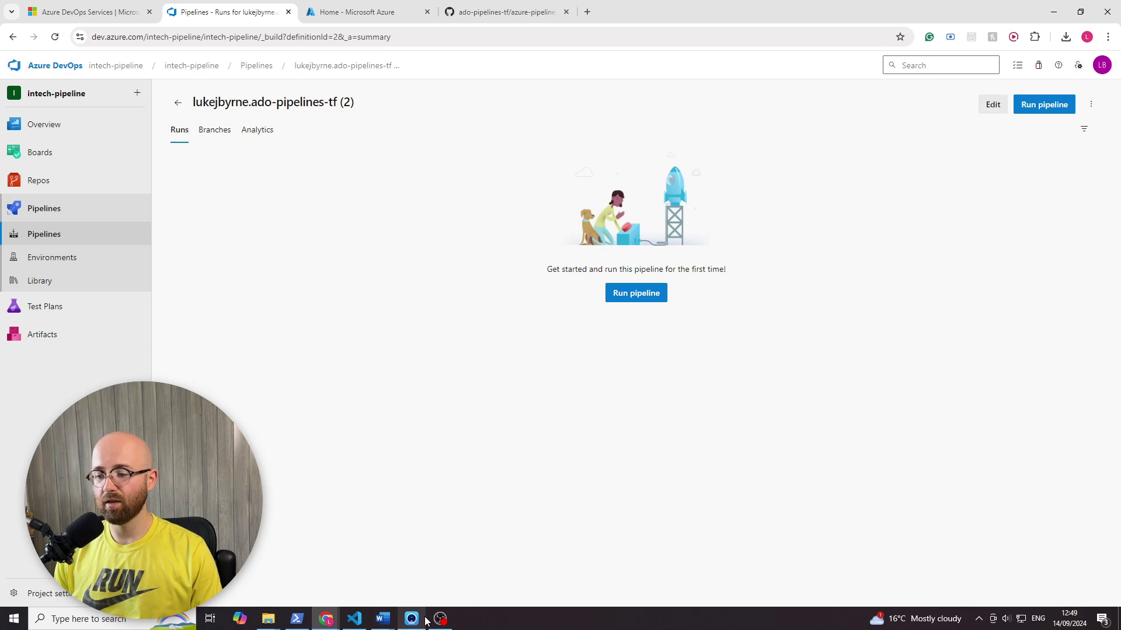
mouse_move(424, 621)
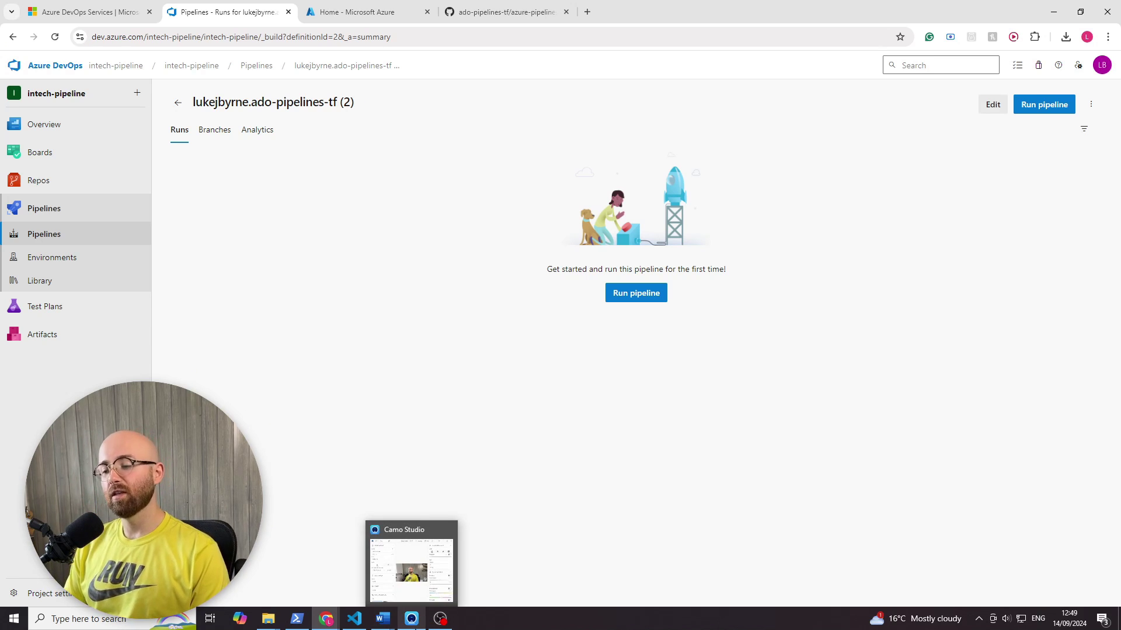
click(440, 619)
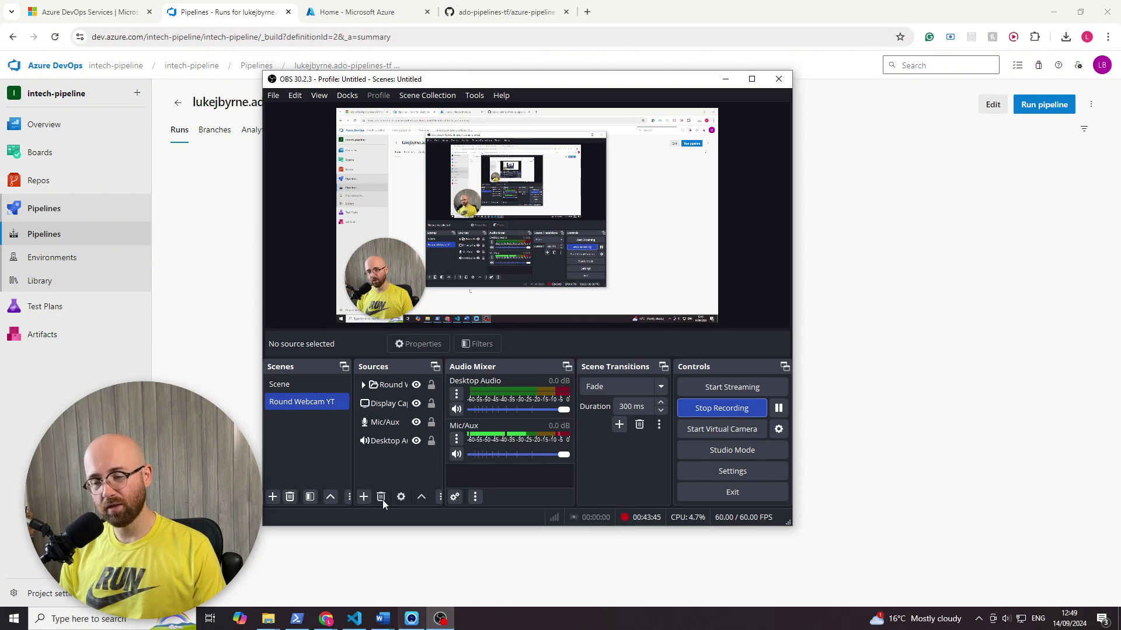